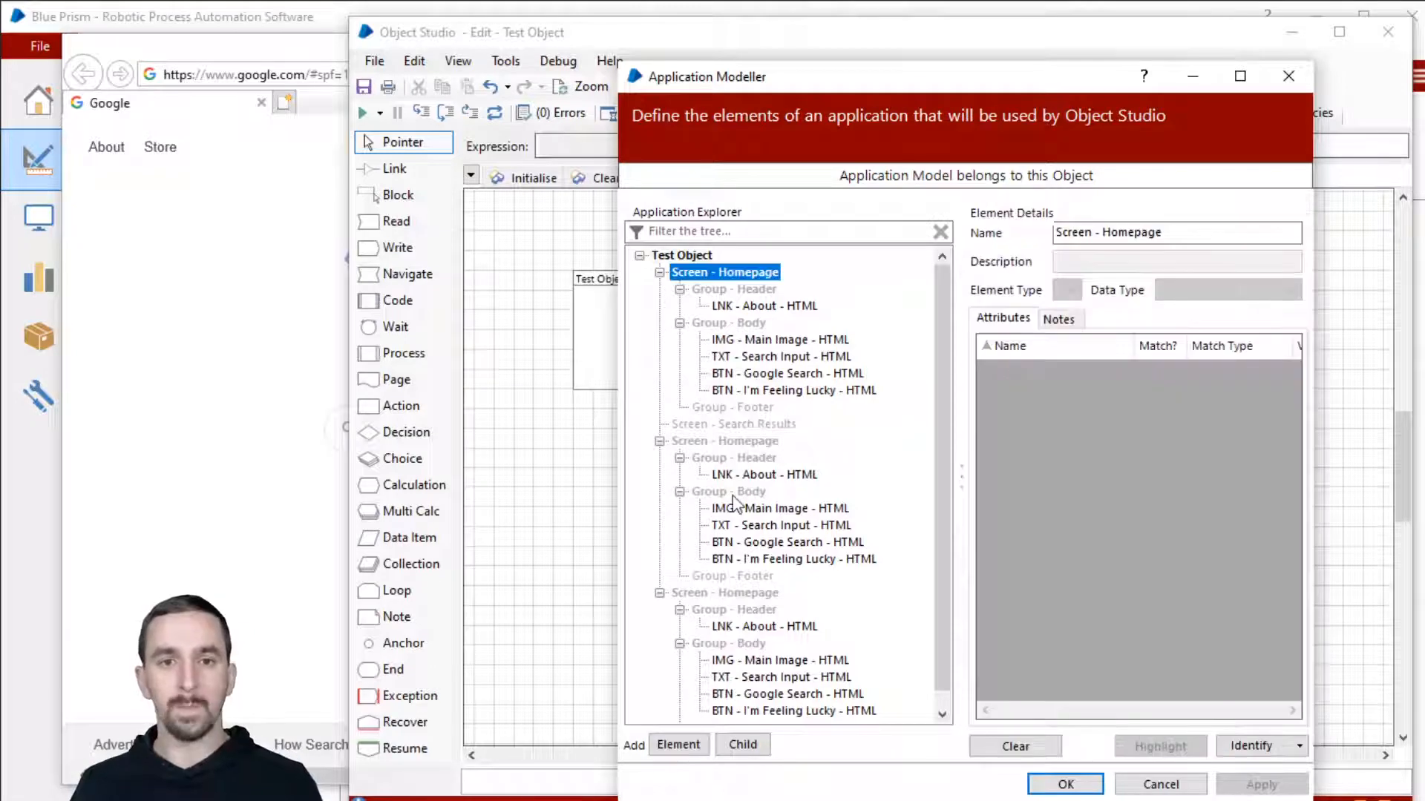
Step: Delete the last and the second duplicate Screen - Homepage nodes from Application Explorer
right_click(726, 594)
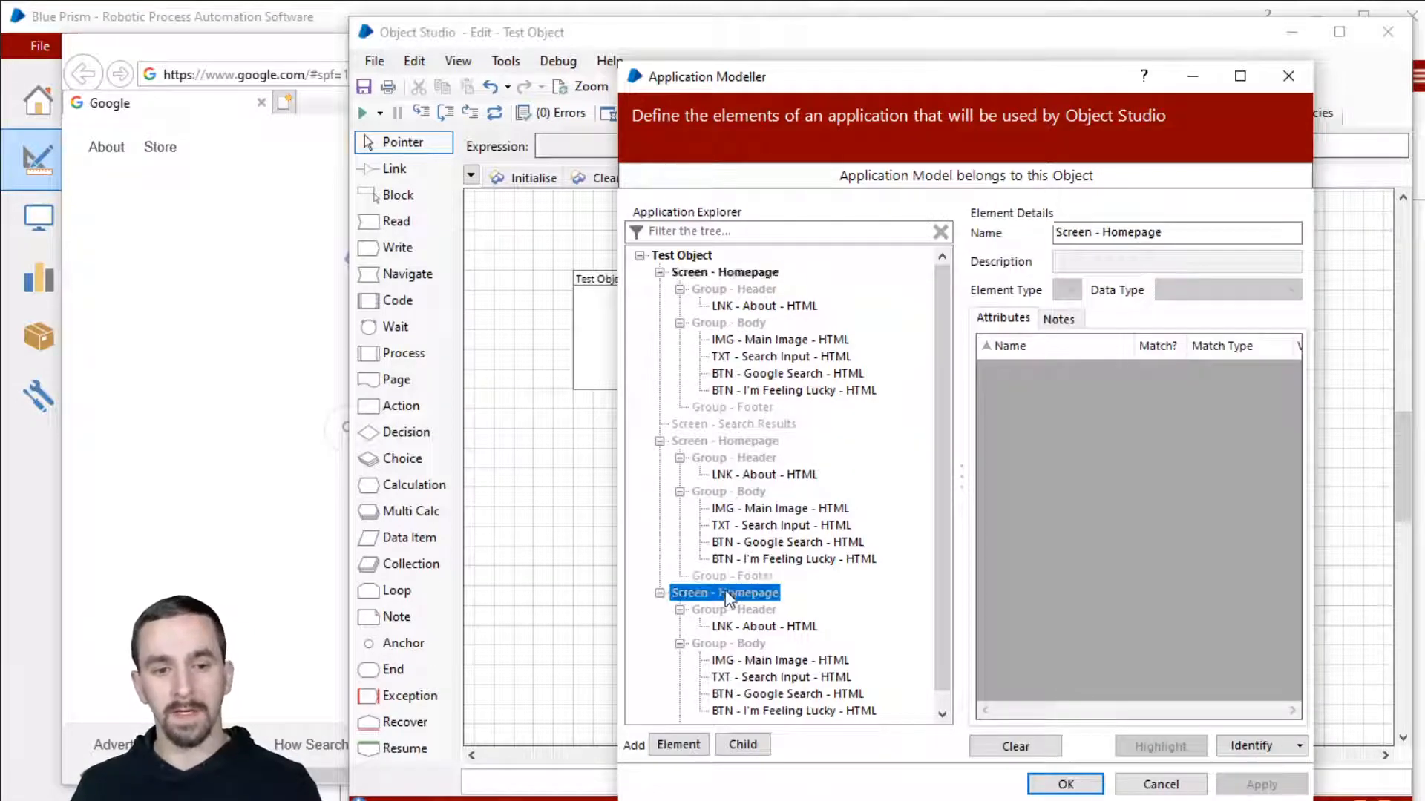
left_click(783, 685)
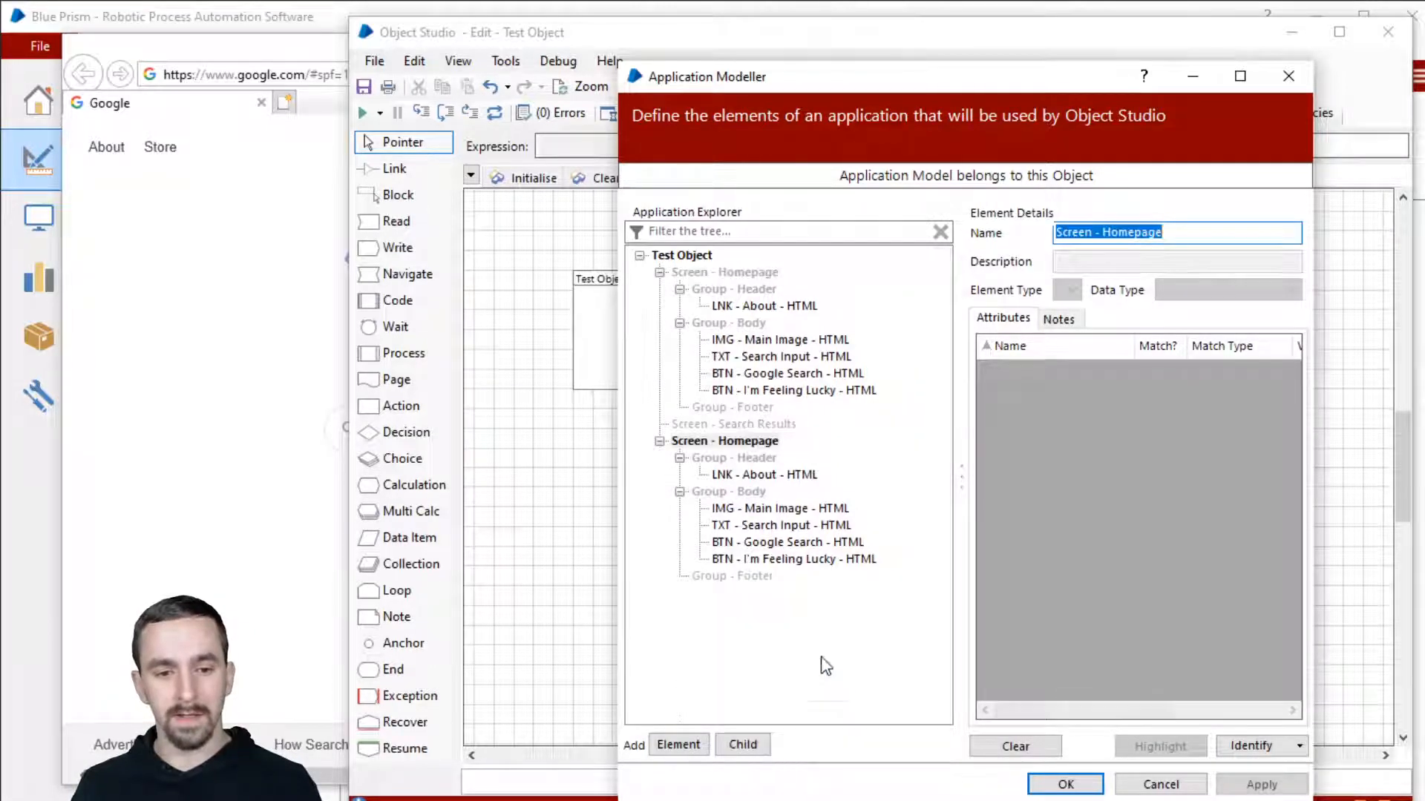
right_click(736, 444)
left_click(792, 537)
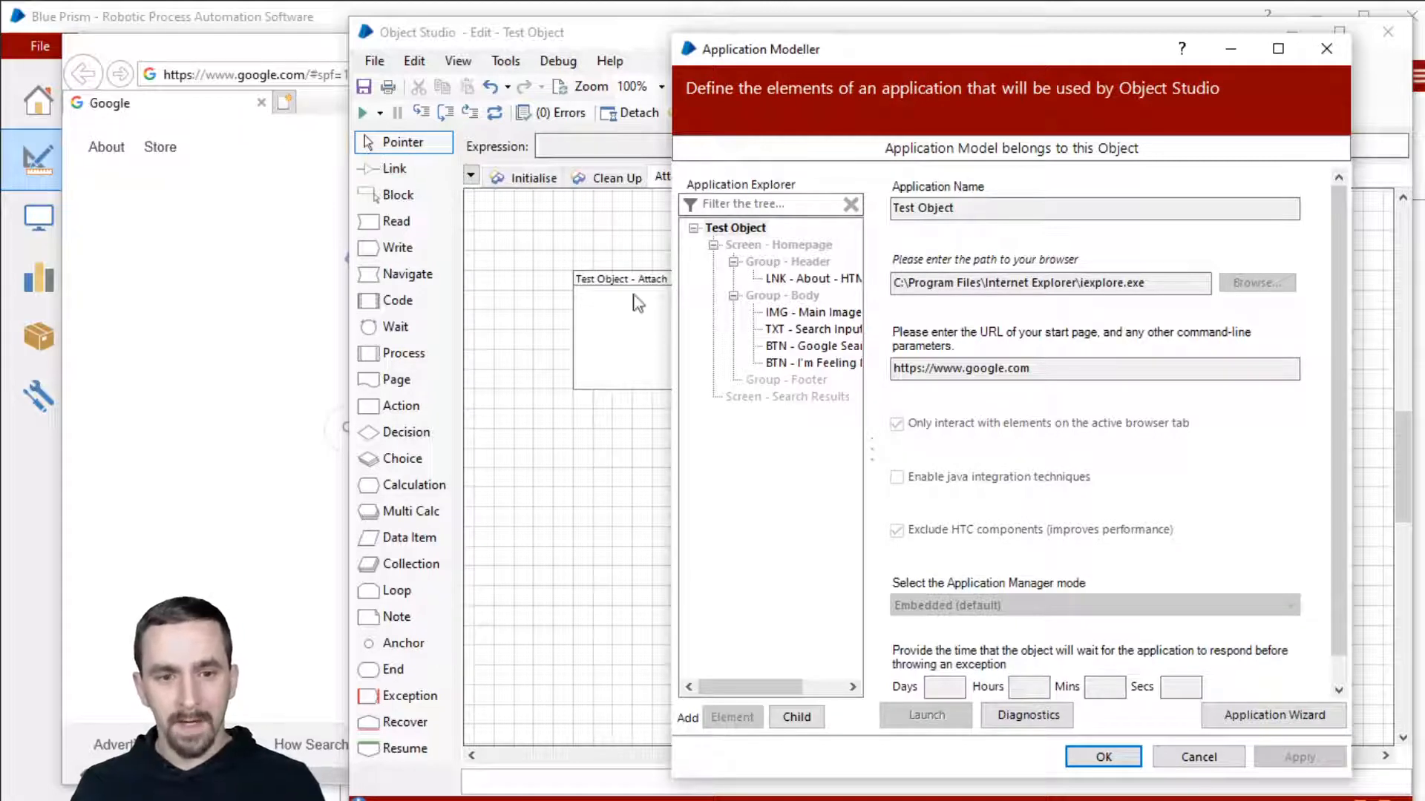
Step: Select IMG - Main Image and clear its description, element type and all attributes
left_click_drag(873, 434, 983, 436)
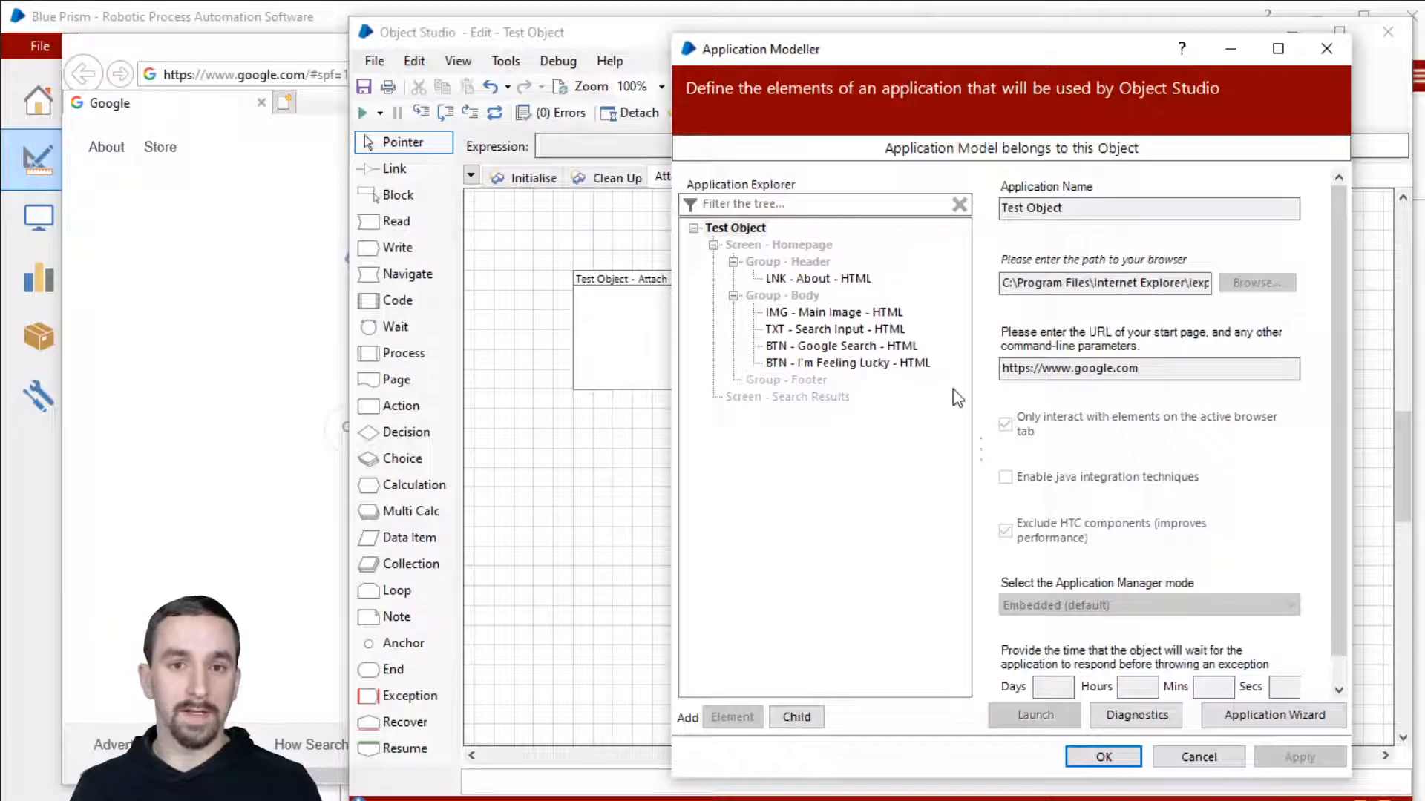
mouse_move(857, 282)
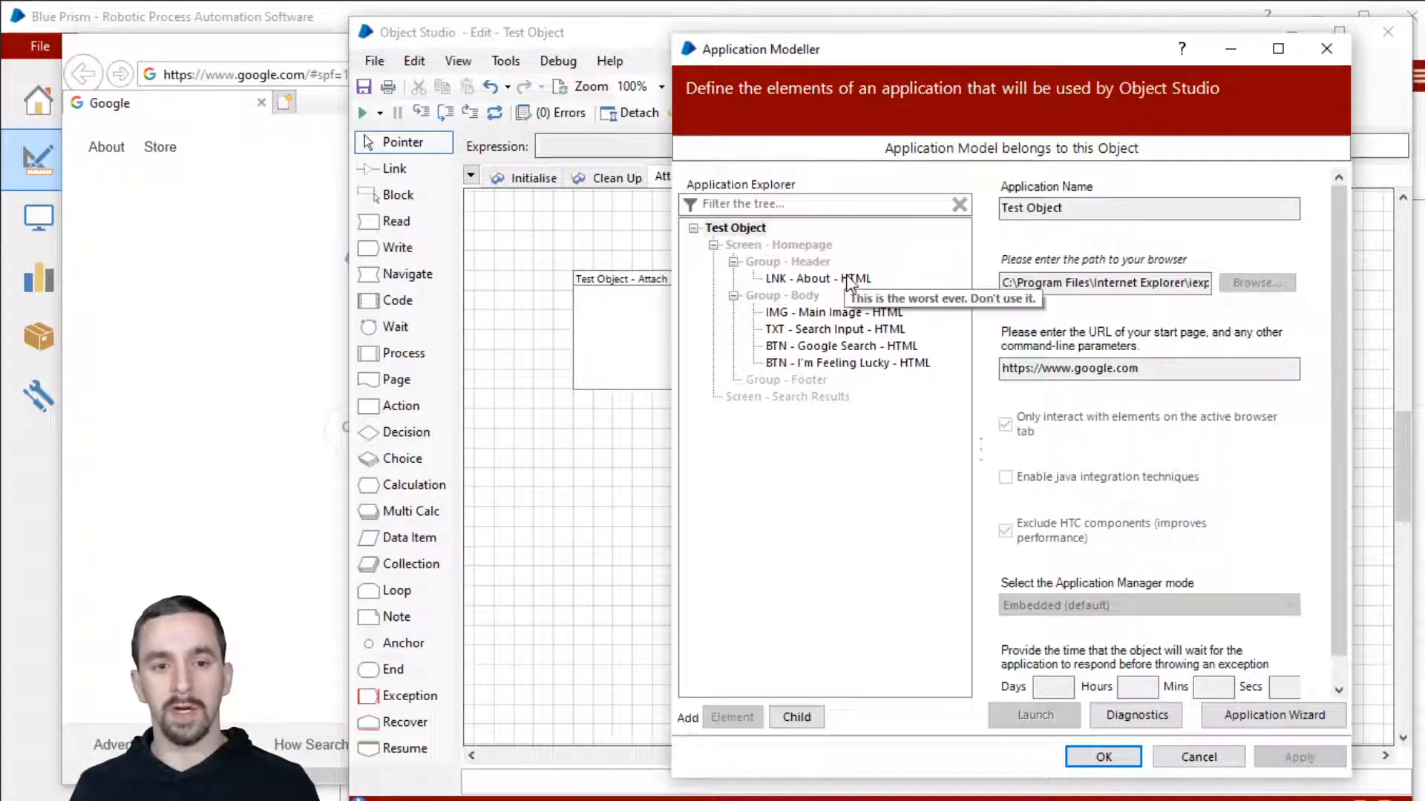
left_click(853, 313)
left_click_drag(1160, 50, 1021, 40)
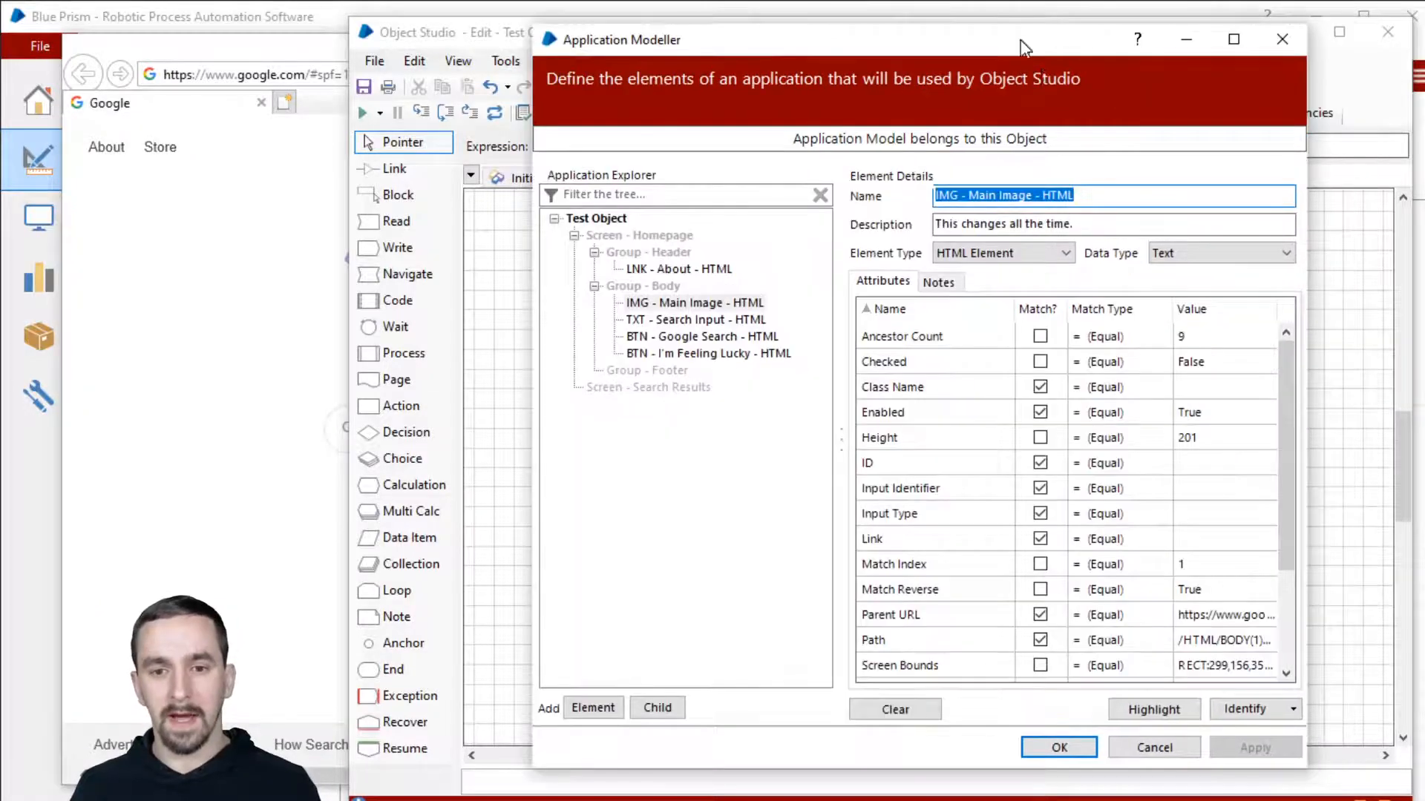
left_click(695, 310)
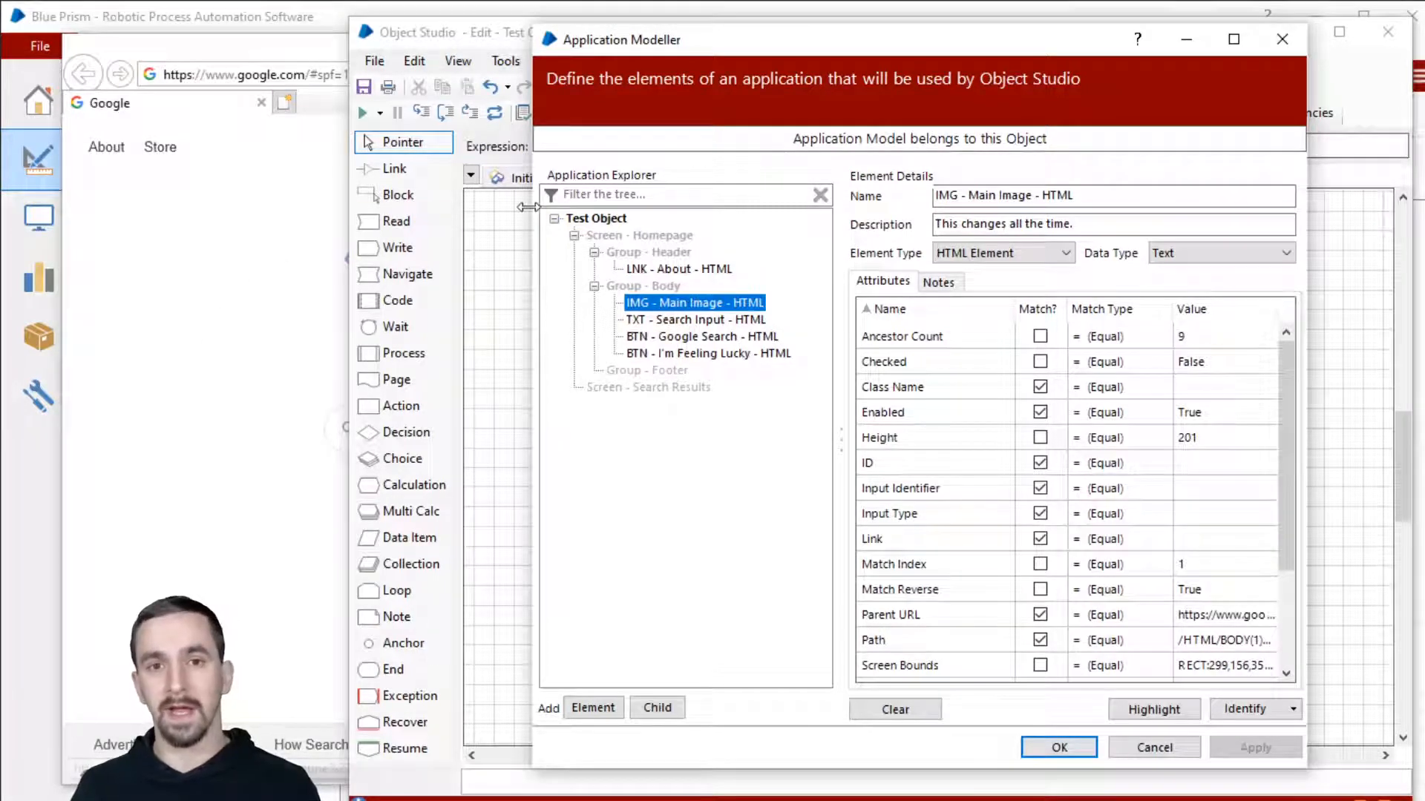
left_click_drag(1015, 310, 974, 317)
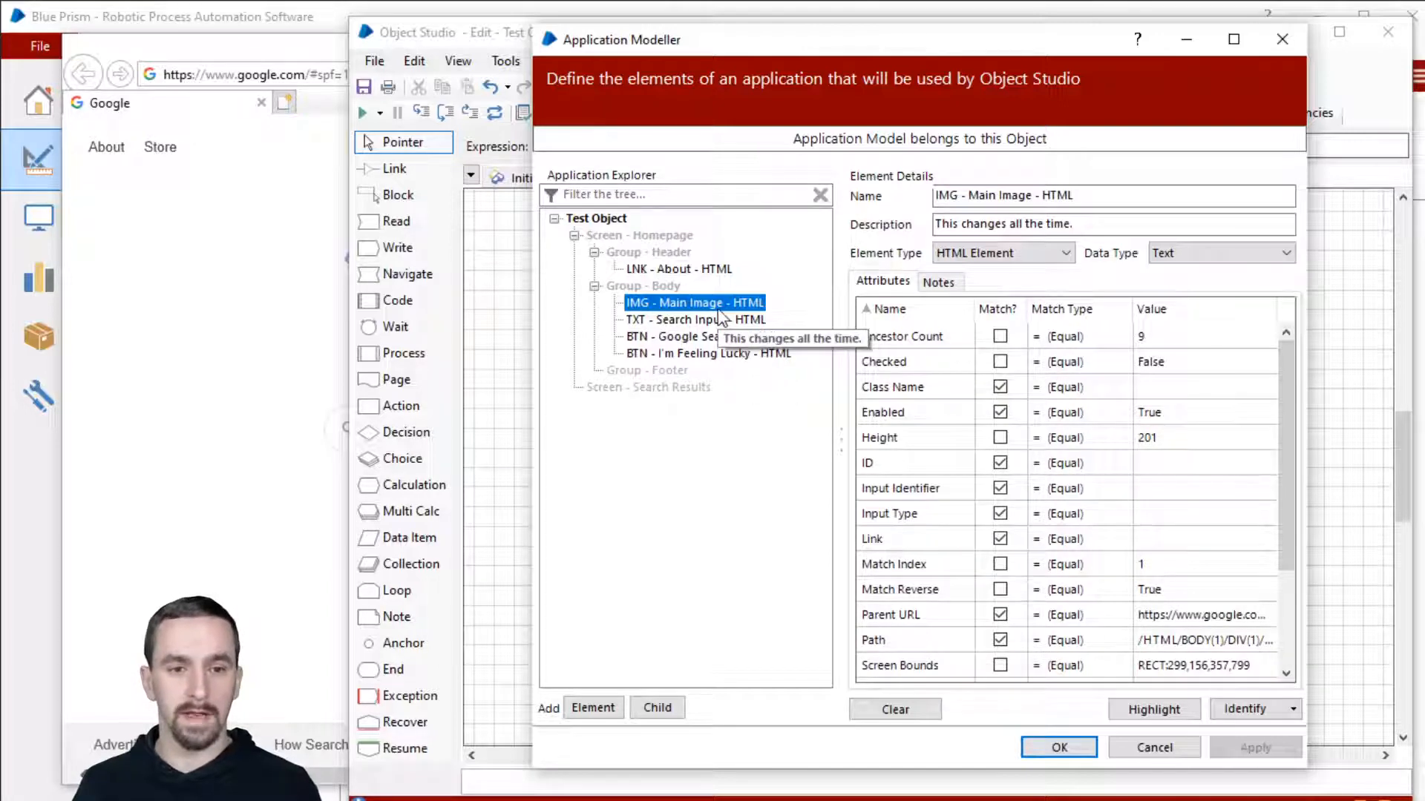
left_click(935, 709)
left_click(958, 576)
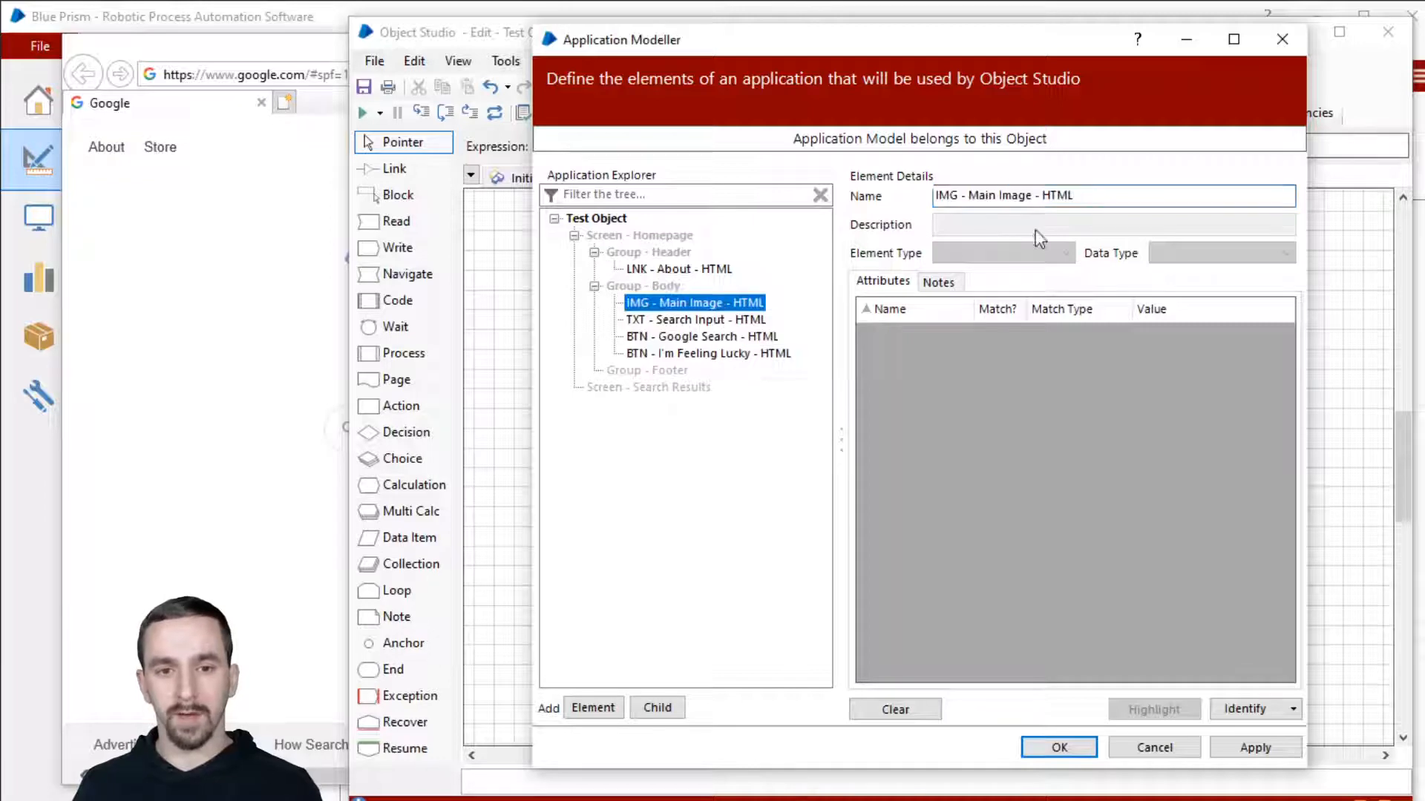
Step: Clear the attributes of TXT - Search Input, BTN - Google Search and BTN - I'm Feeling Lucky
left_click(1034, 196)
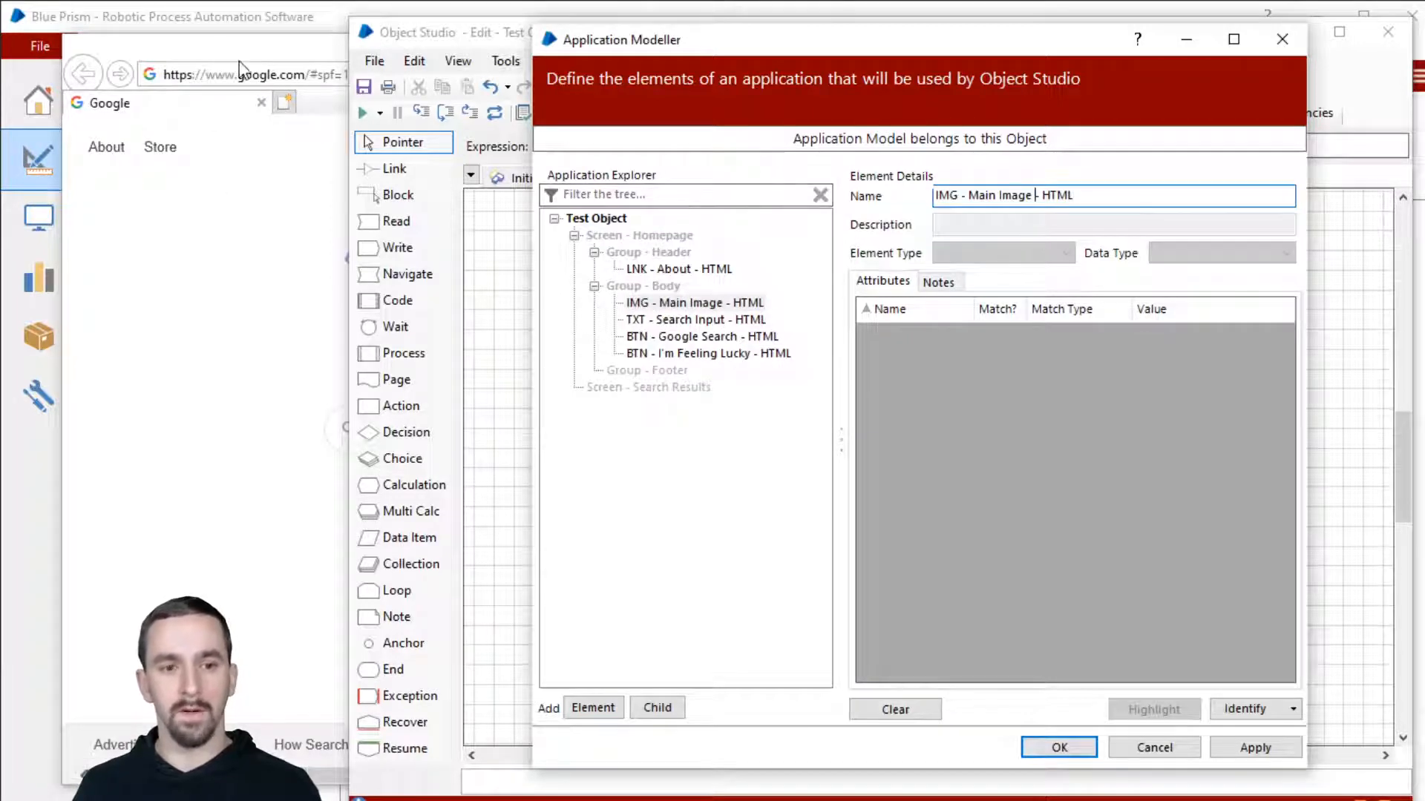
left_click(706, 319)
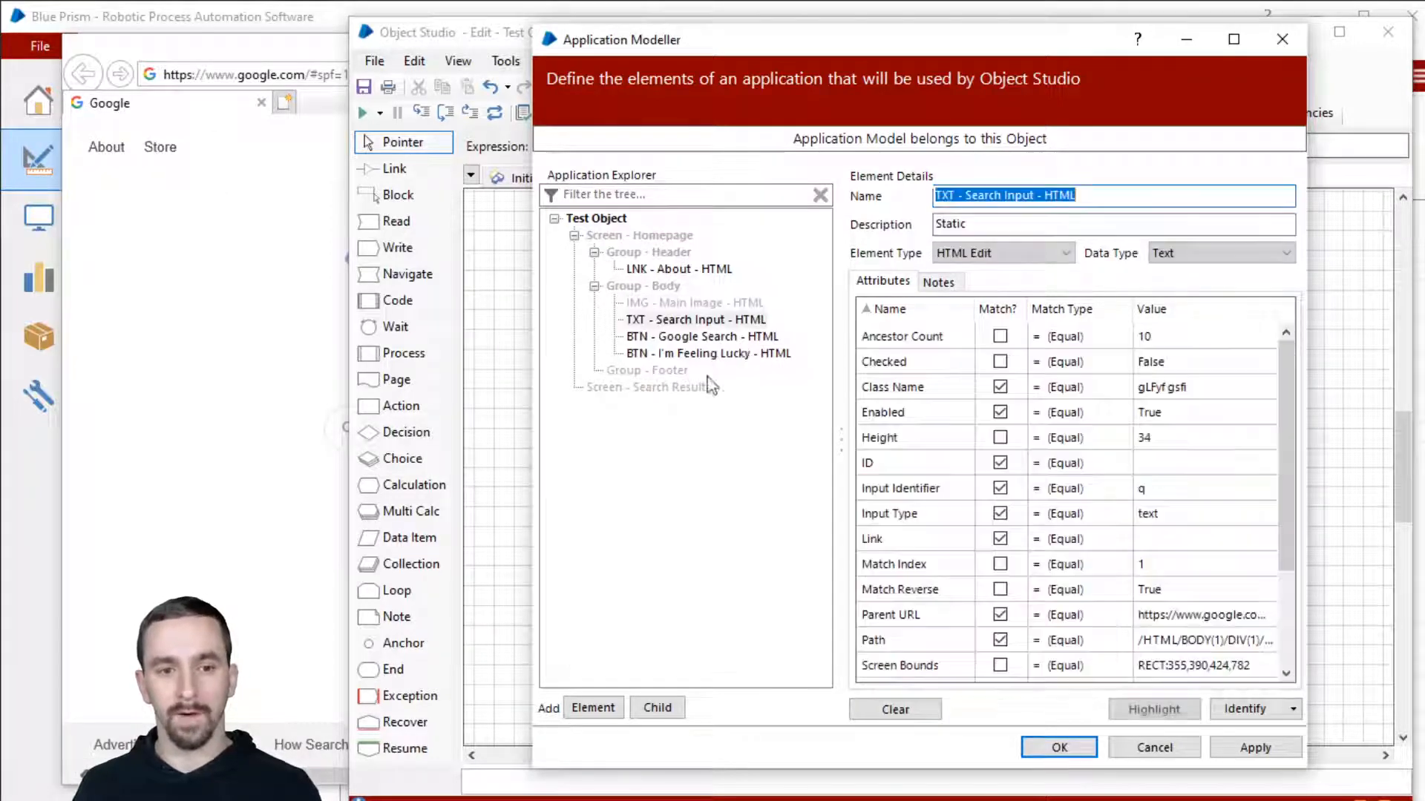
left_click(896, 709)
left_click(944, 661)
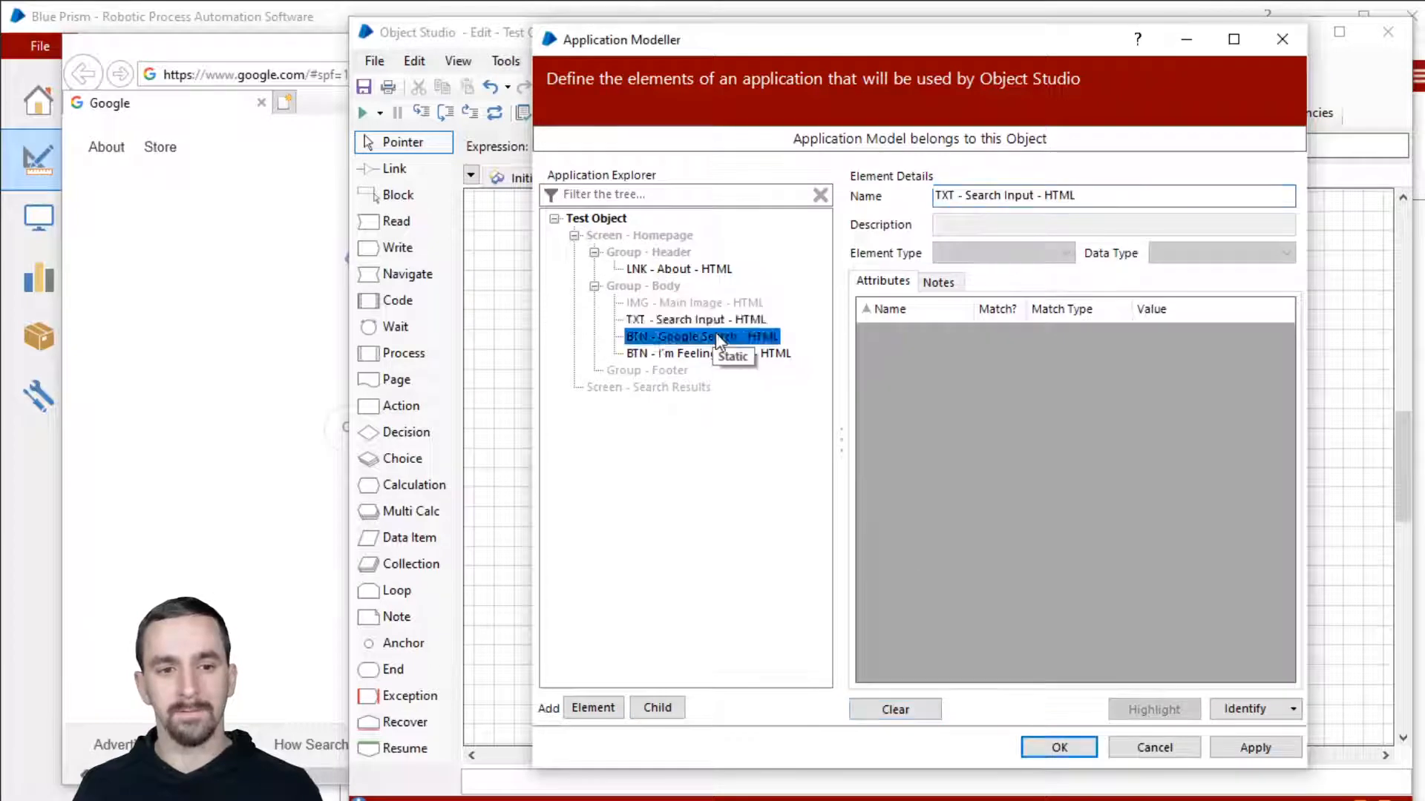
left_click(716, 336)
left_click(896, 709)
left_click(966, 577)
left_click(709, 353)
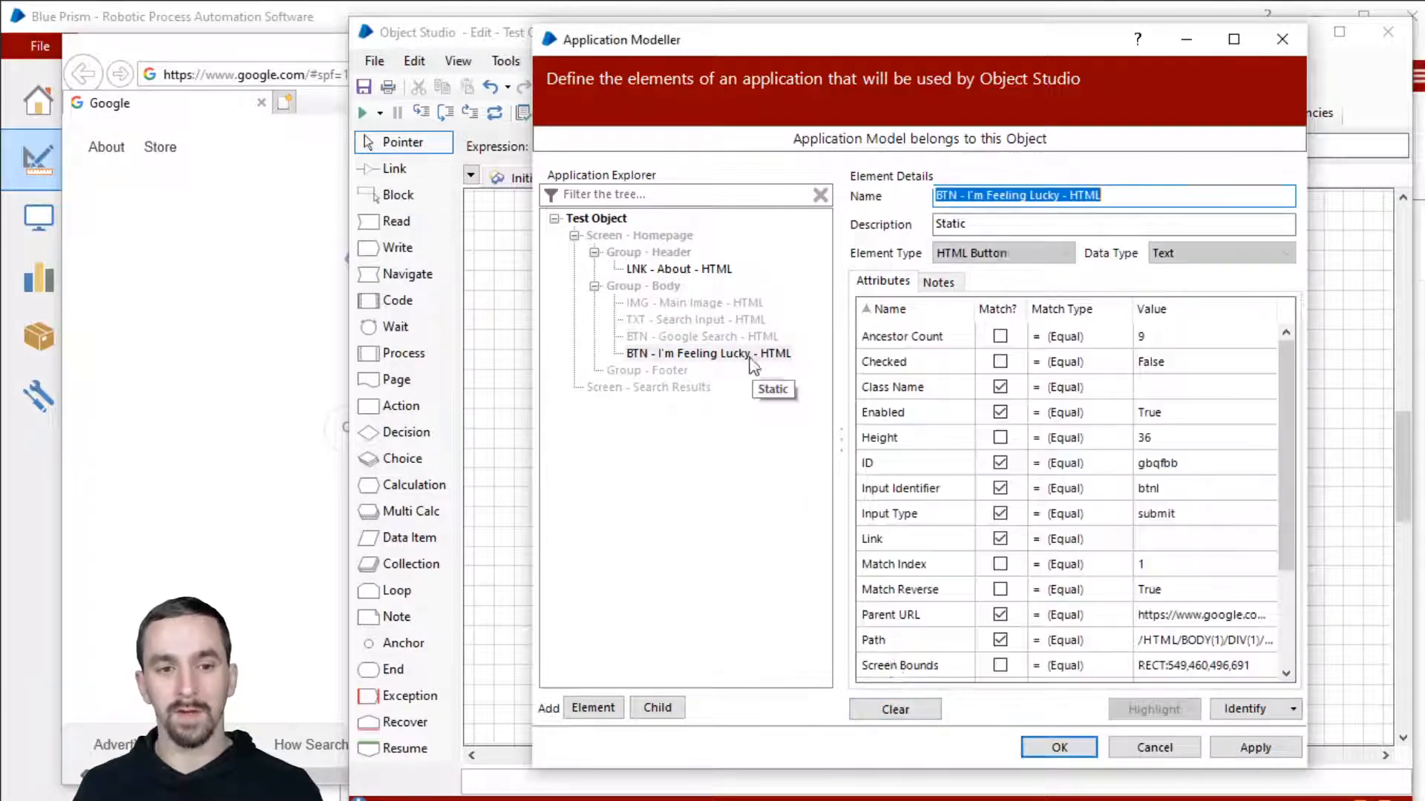
left_click(896, 710)
left_click(956, 572)
Step: Re-identify IMG - Main Image by capturing the Google doodle on the page
left_click(702, 303)
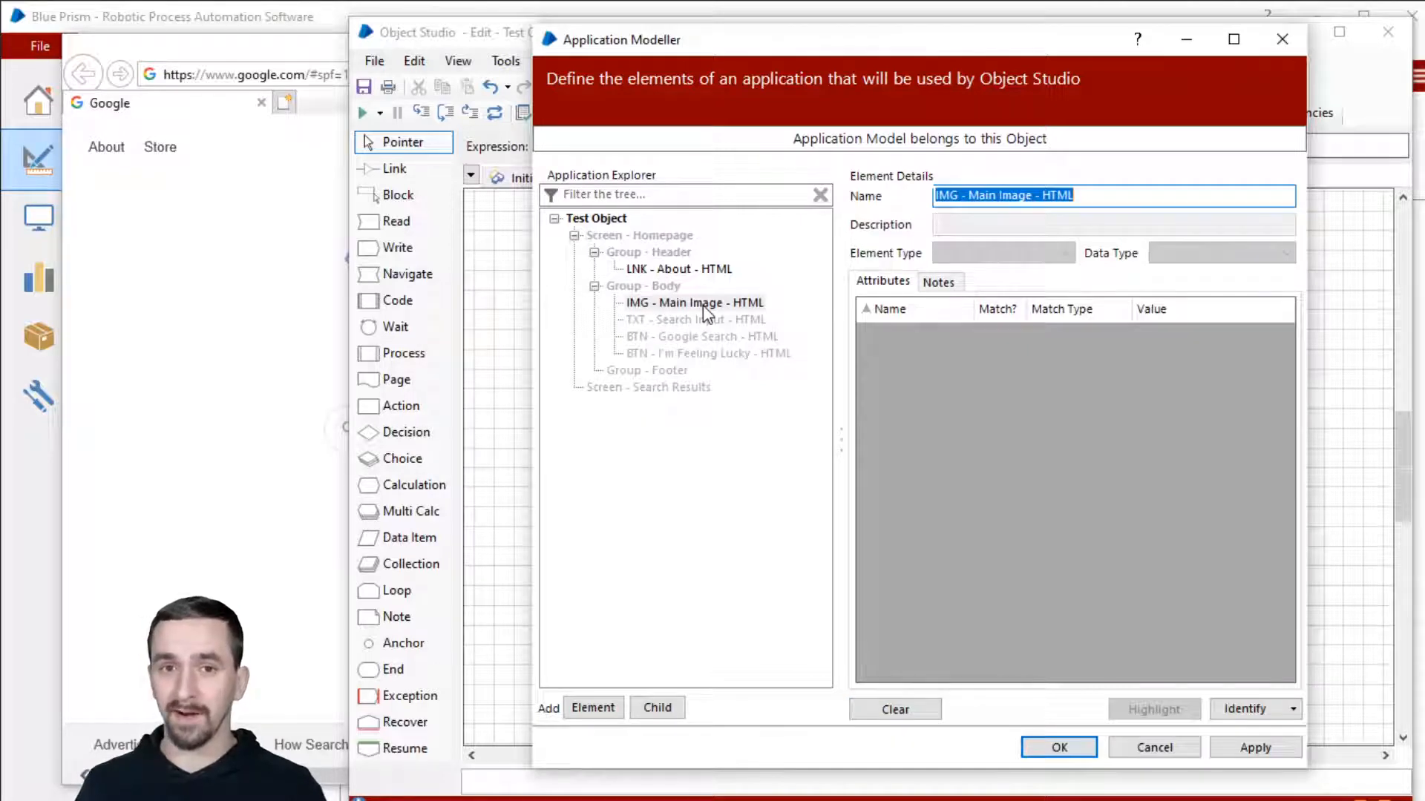
left_click(702, 304)
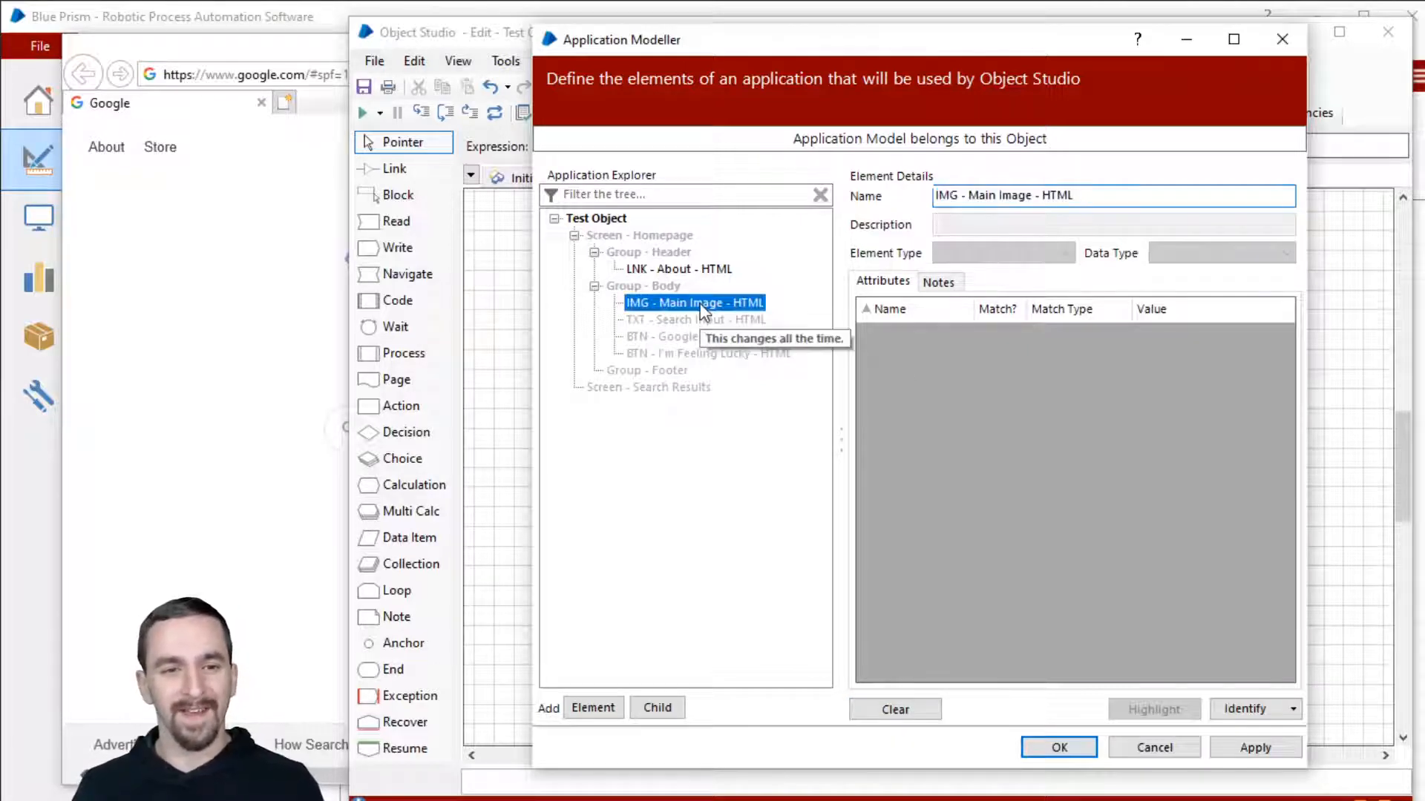
left_click(1254, 711)
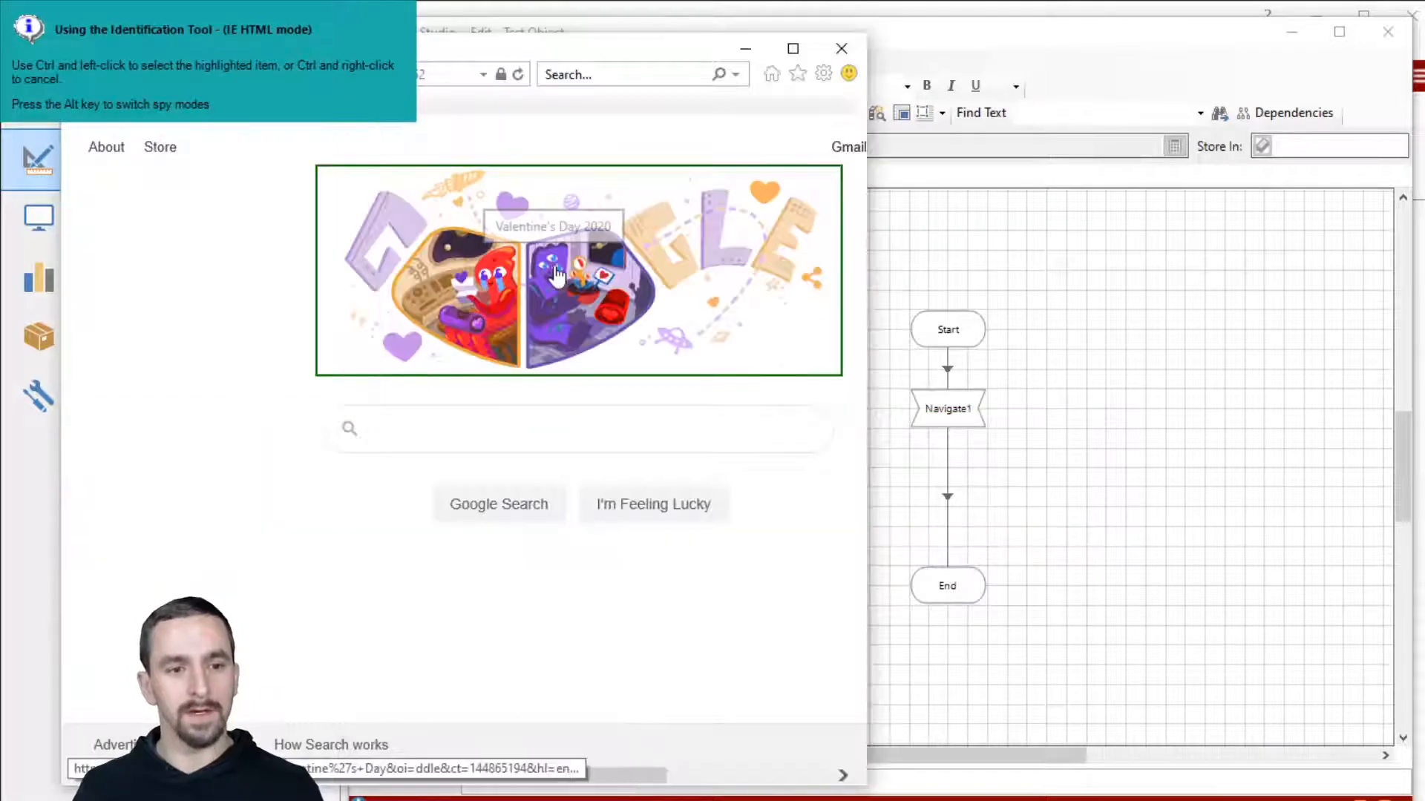
left_click(556, 273, "ctrl")
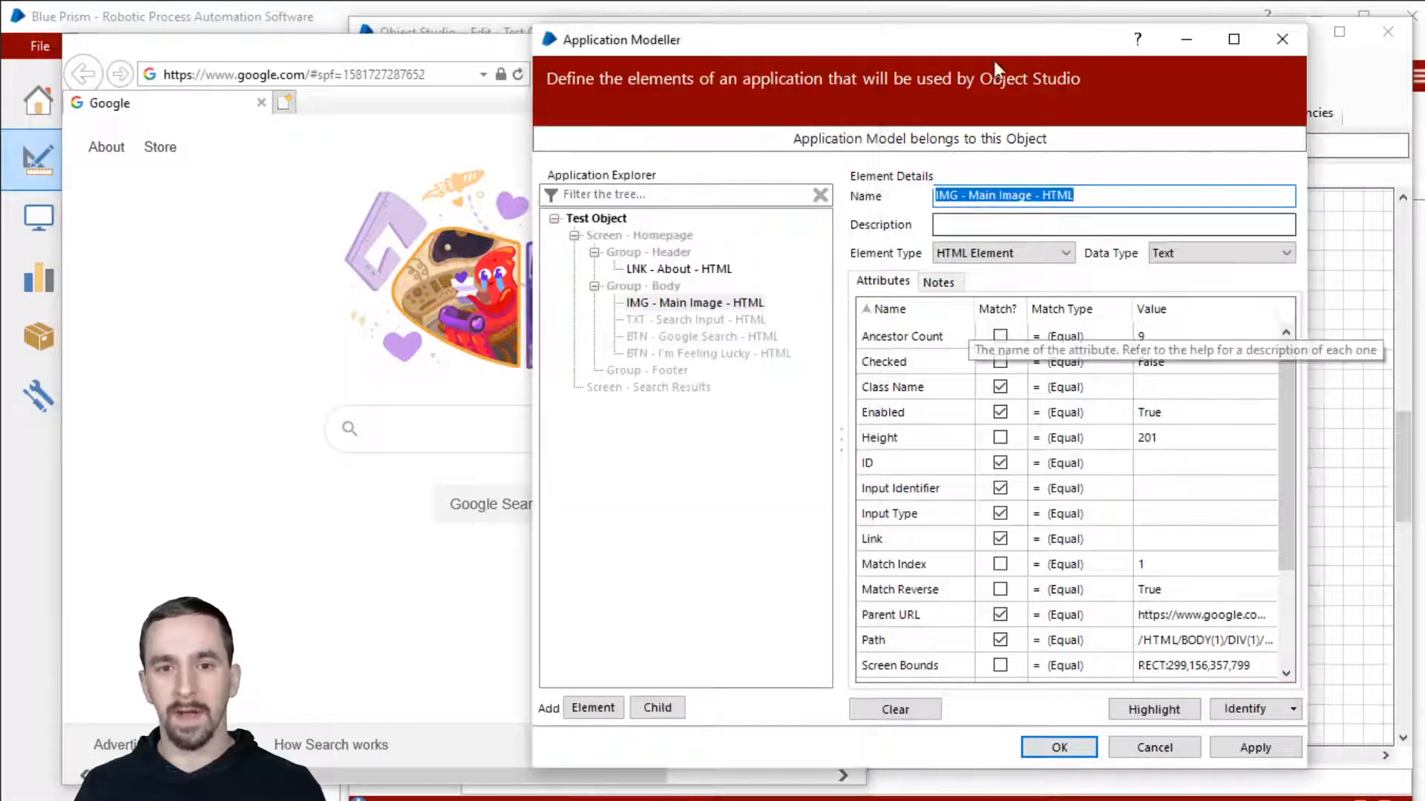
left_click_drag(982, 48, 903, 54)
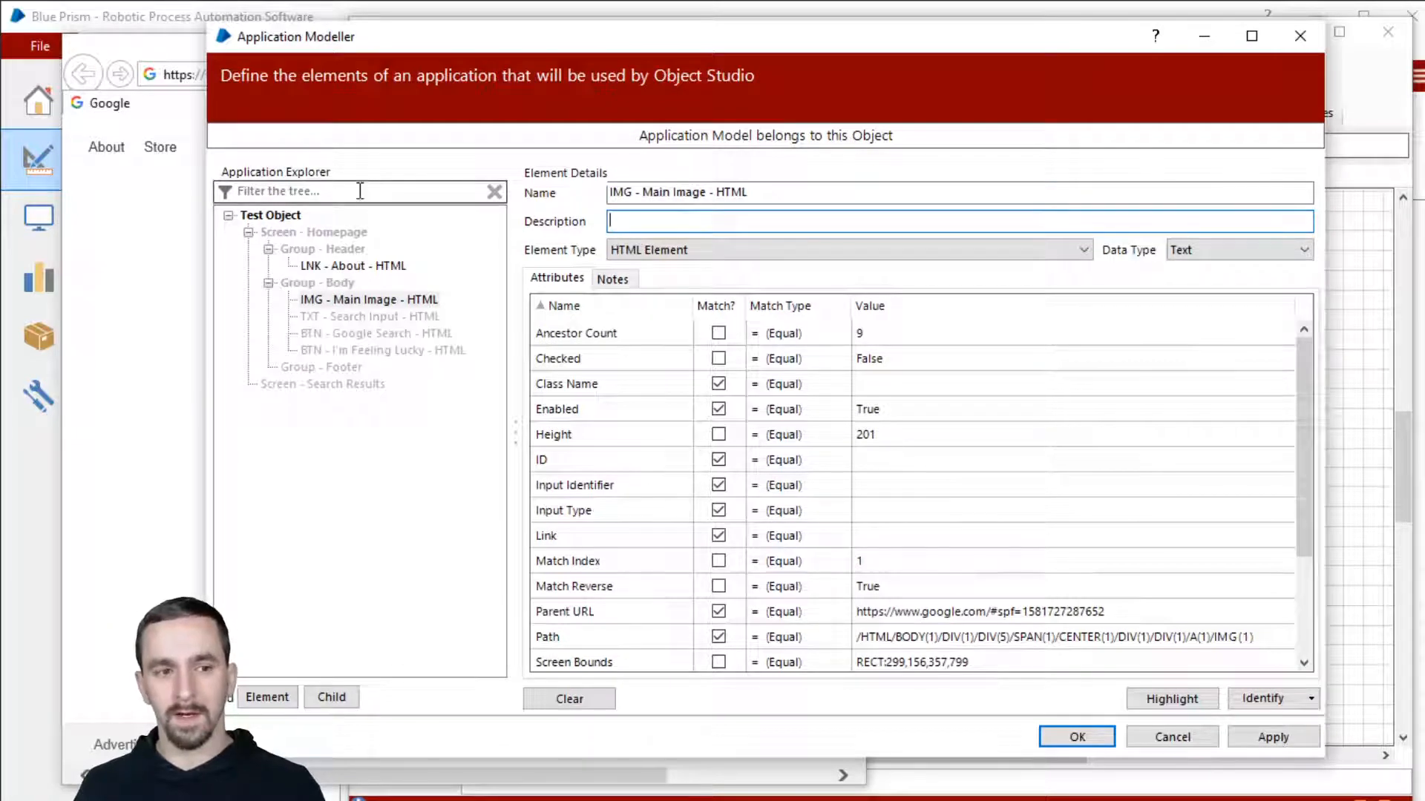
left_click(739, 256)
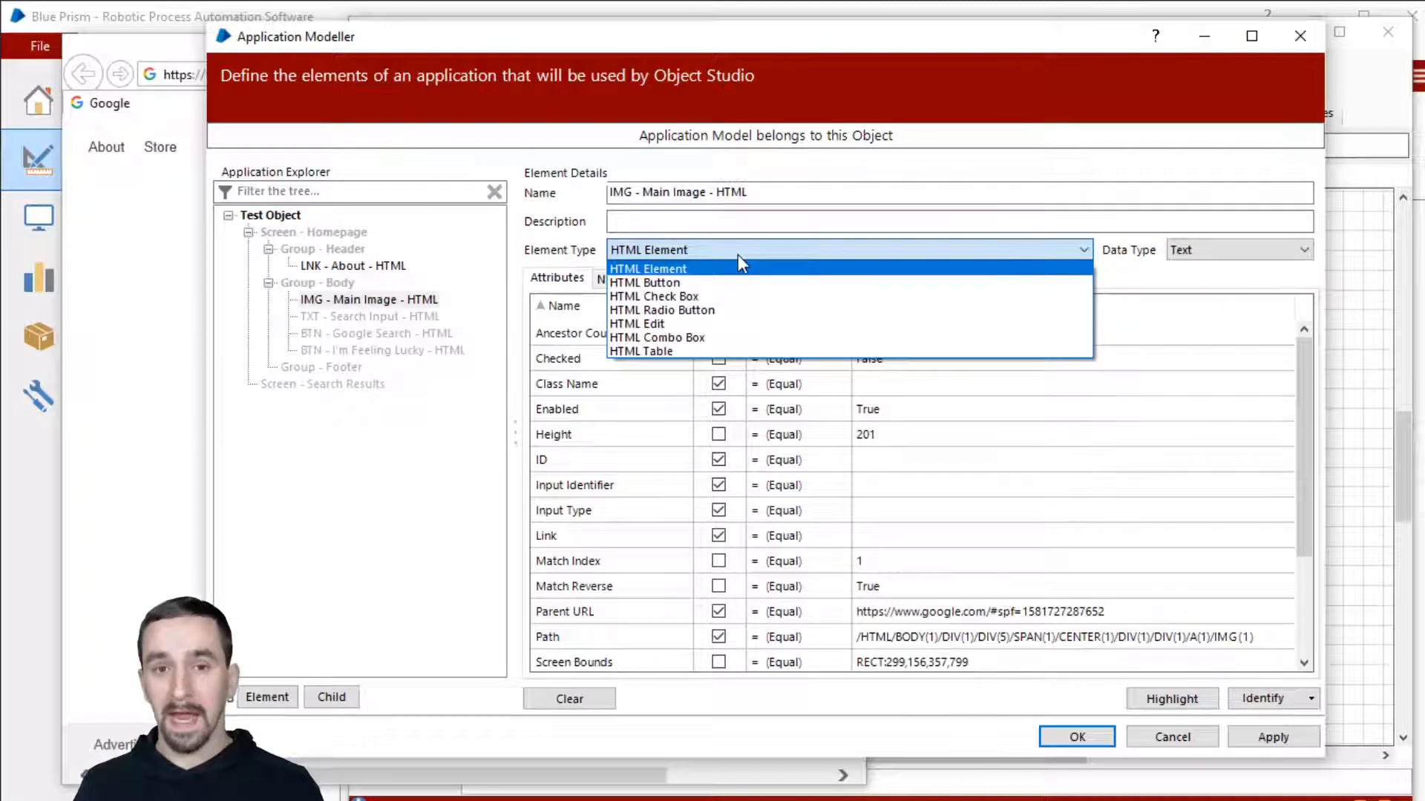
left_click(737, 256)
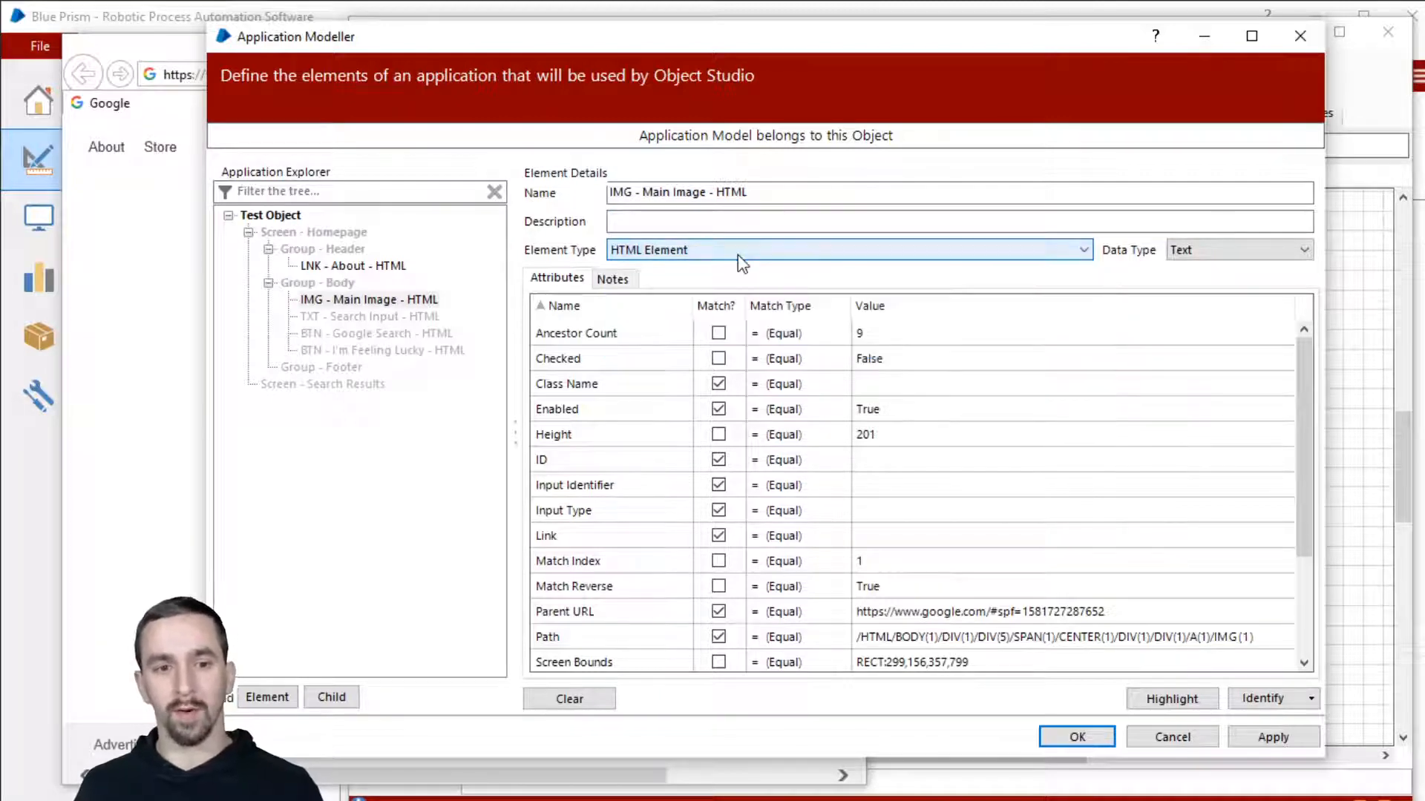
left_click(739, 260)
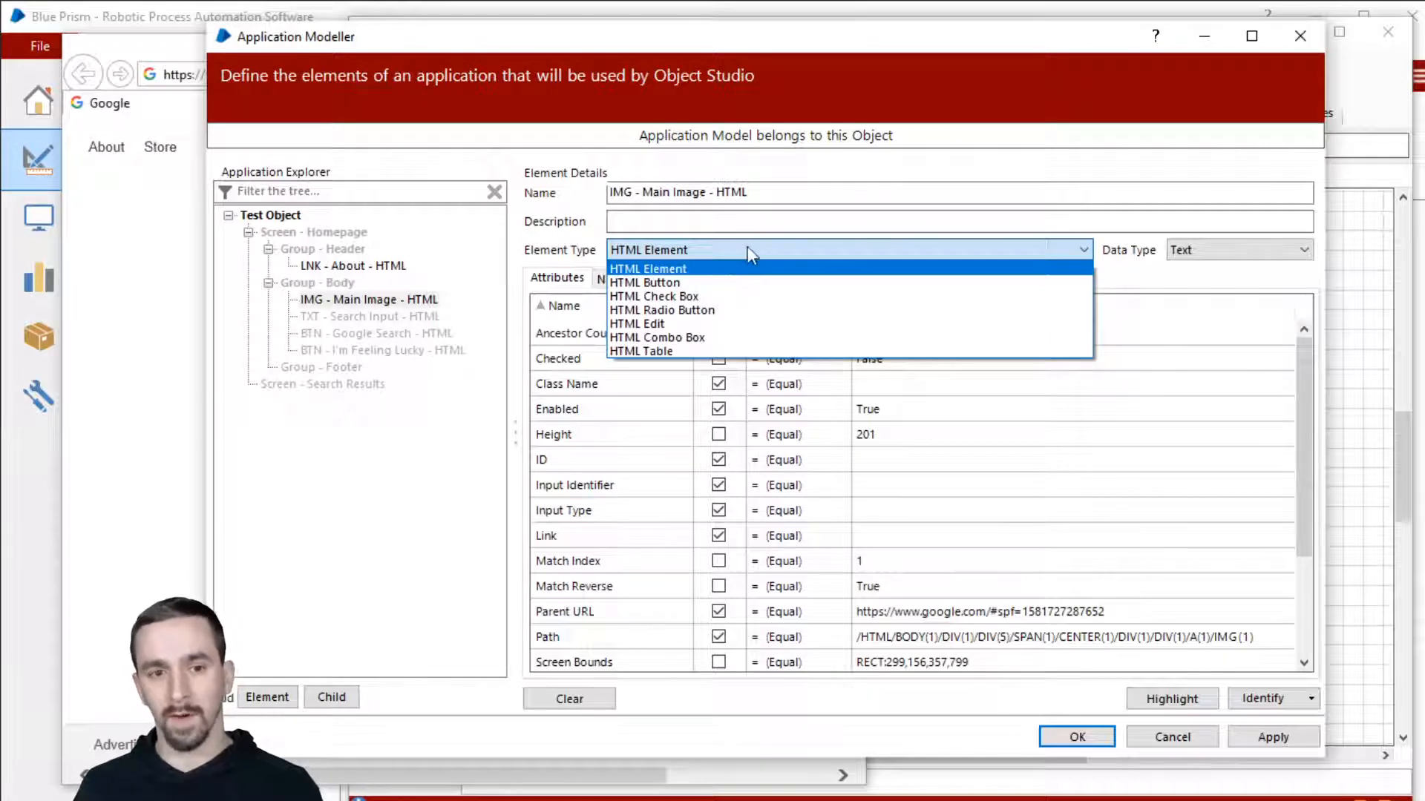
left_click(742, 247)
left_click(1294, 253)
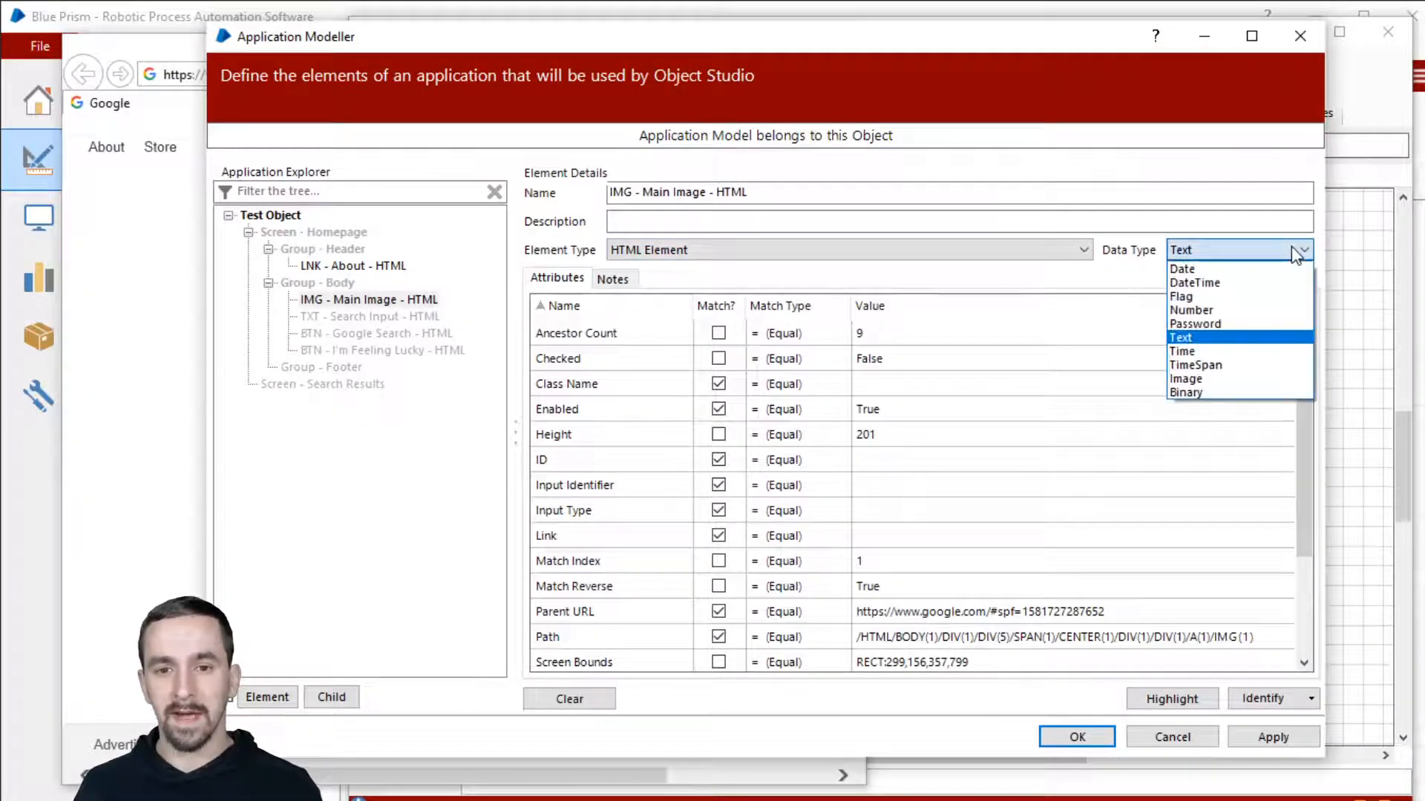
left_click(1295, 253)
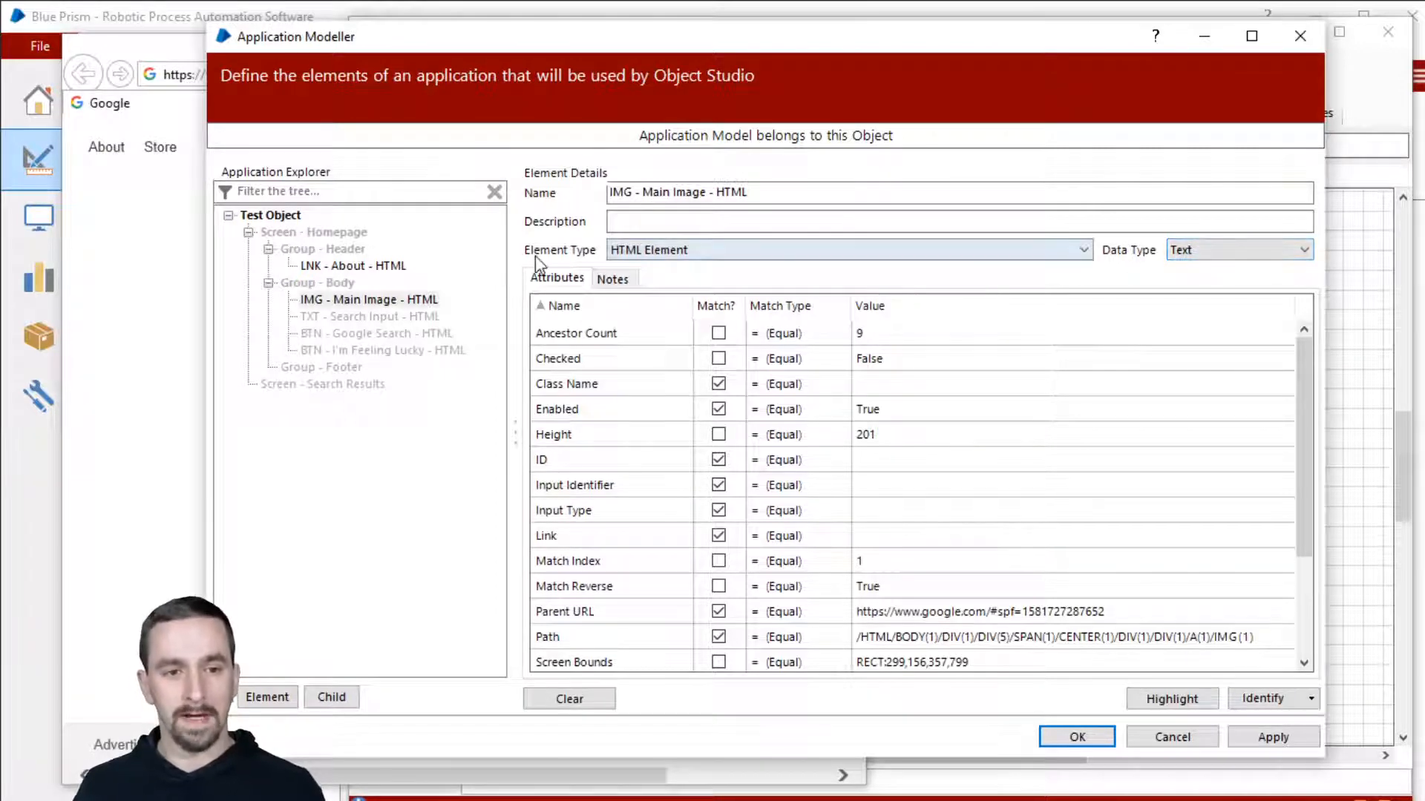
left_click(612, 280)
left_click(626, 316)
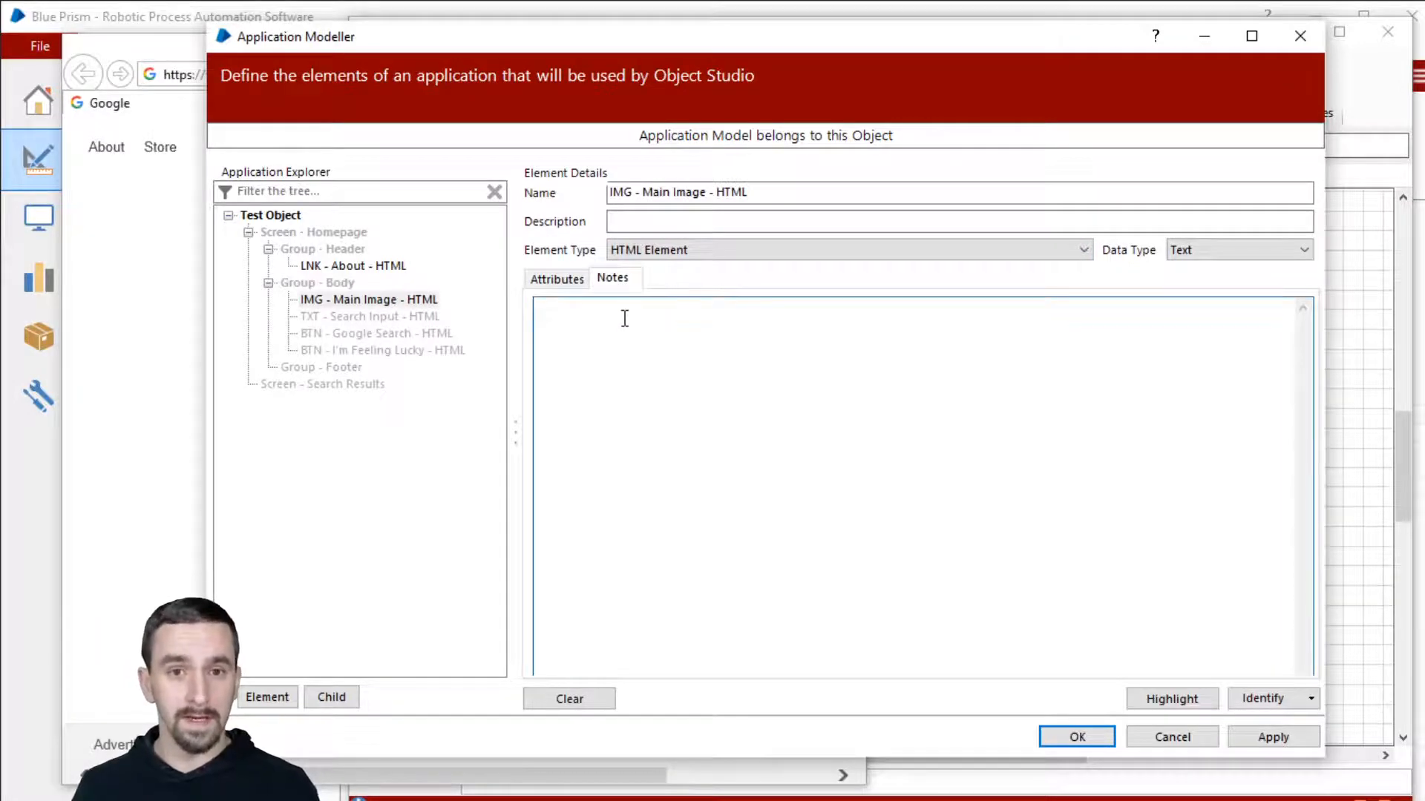
left_click(580, 285)
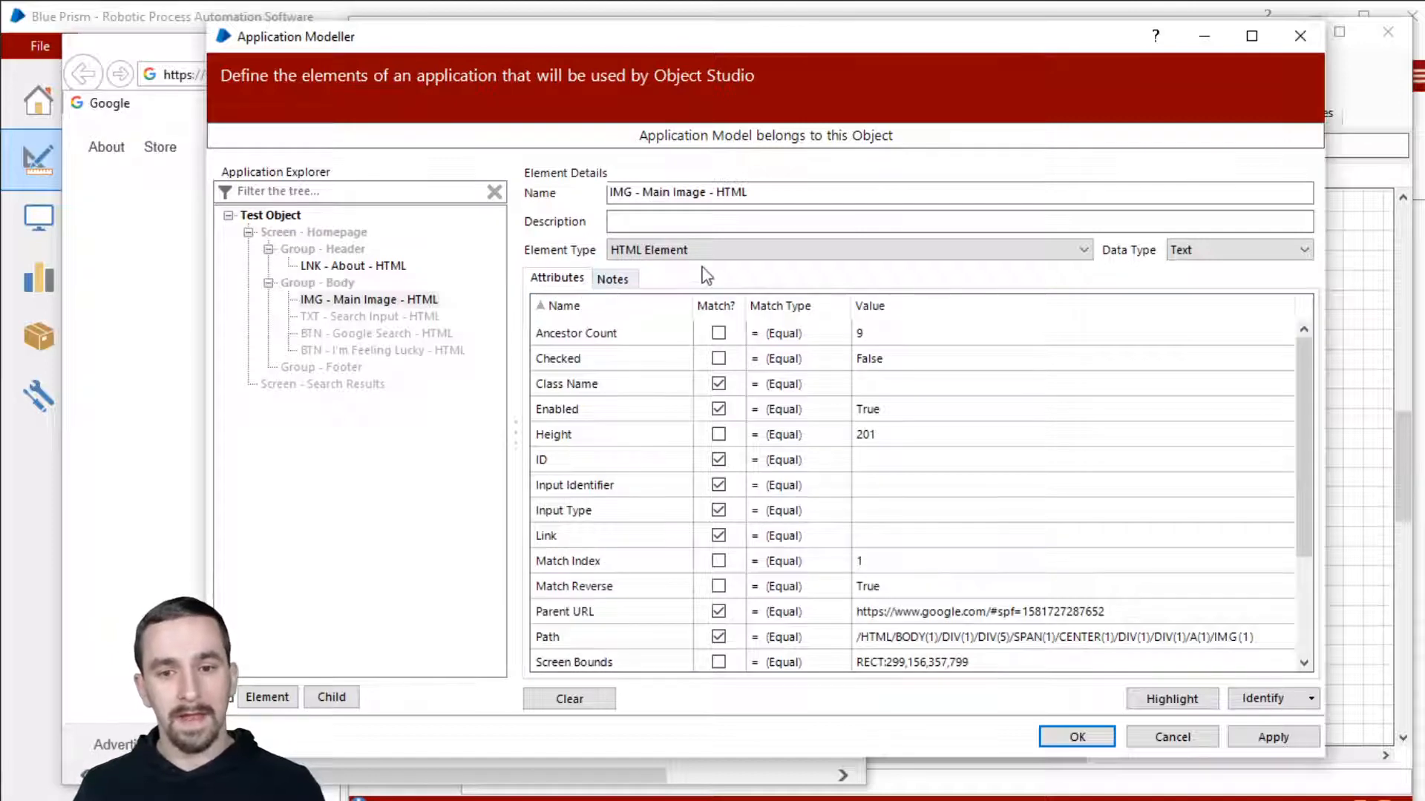
scroll(626, 442, "down", 2)
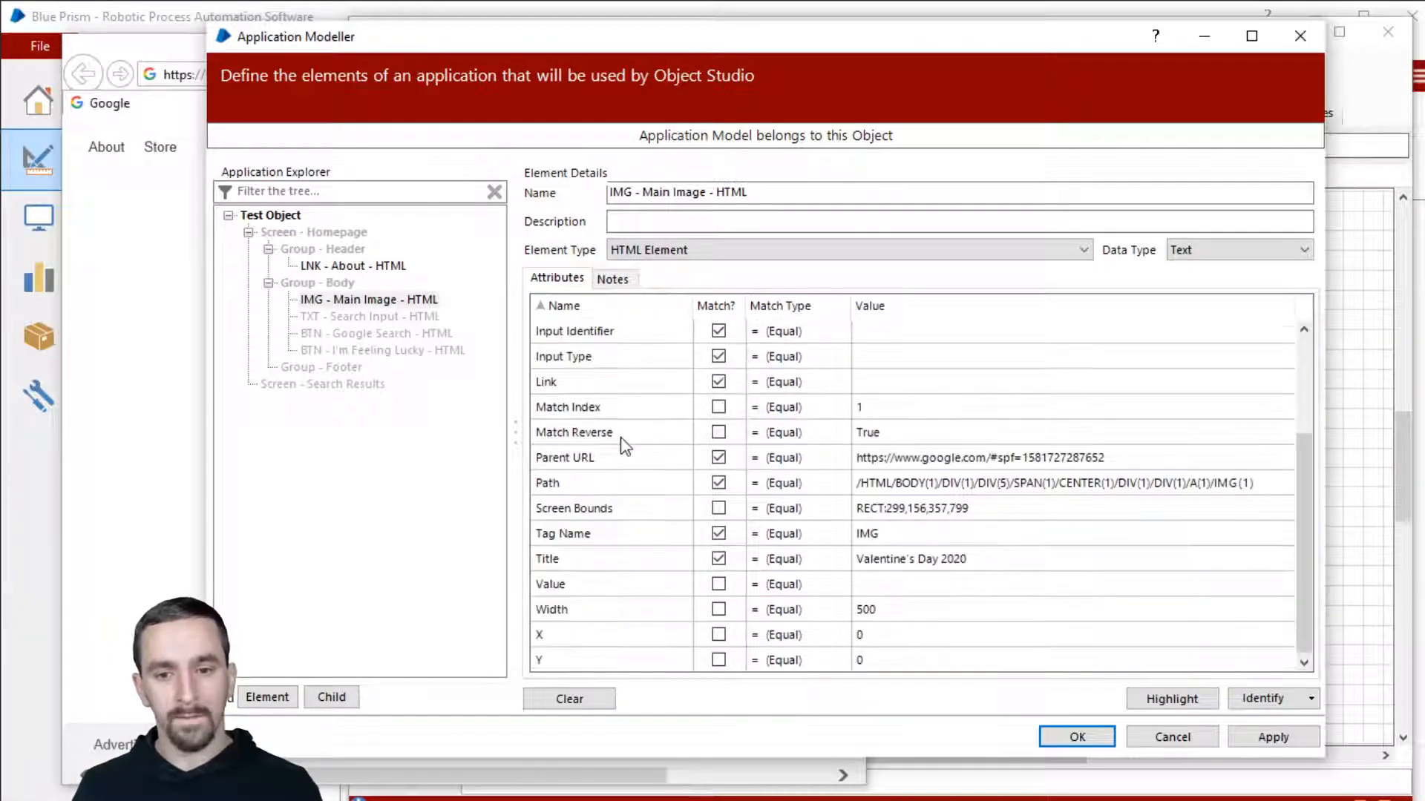
scroll(626, 444, "up", 2)
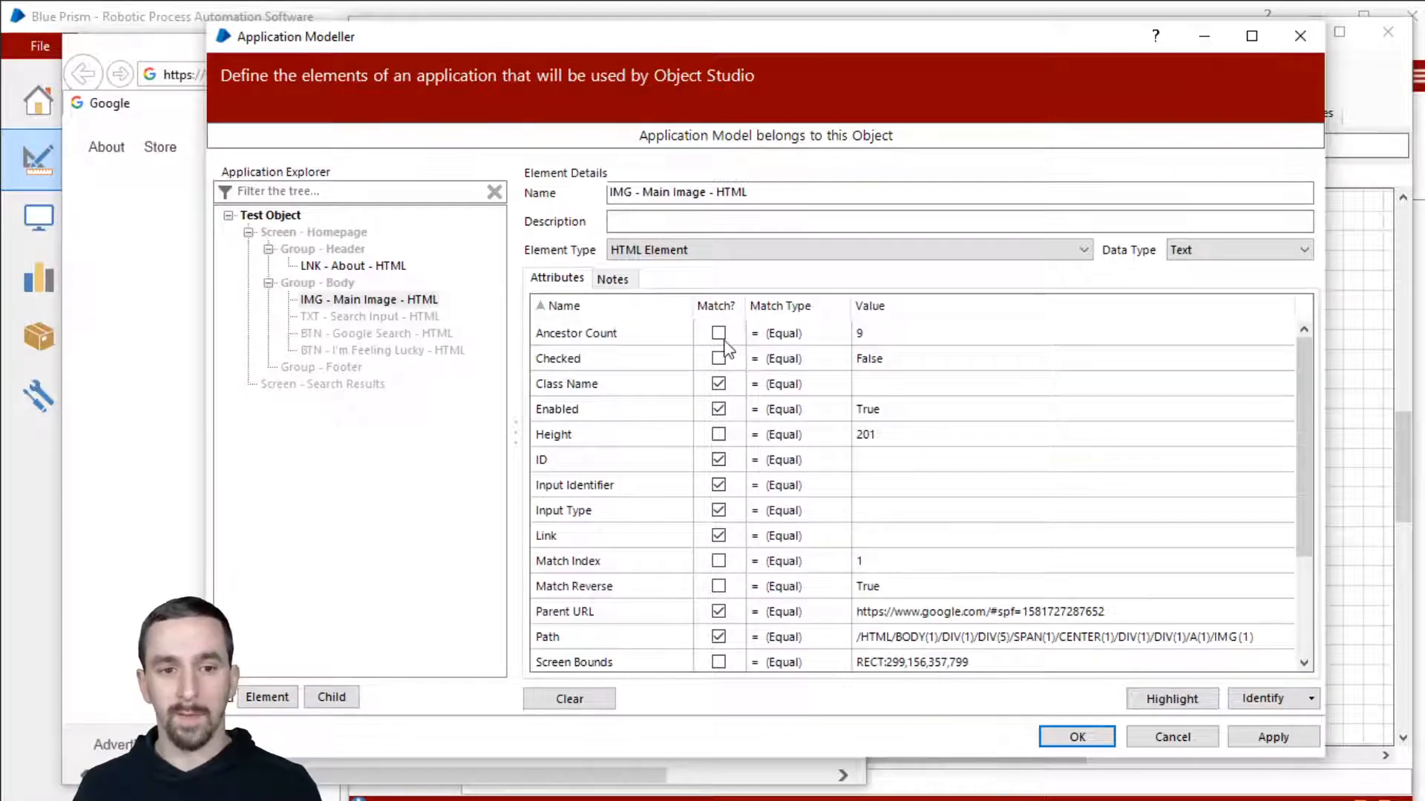
Step: Sort the Main Image attributes by the Match? column and select the Link value cell
left_click(729, 312)
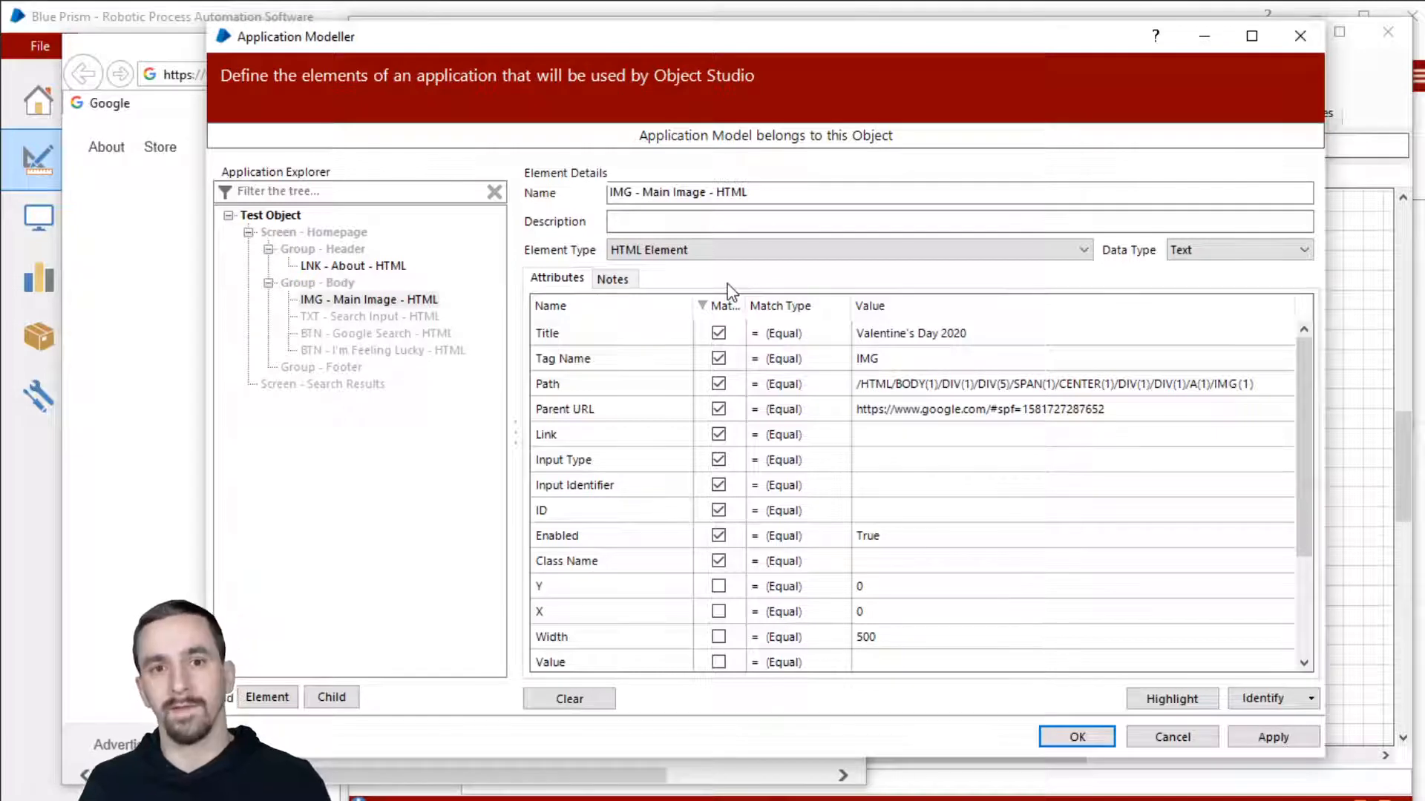
left_click(1067, 435)
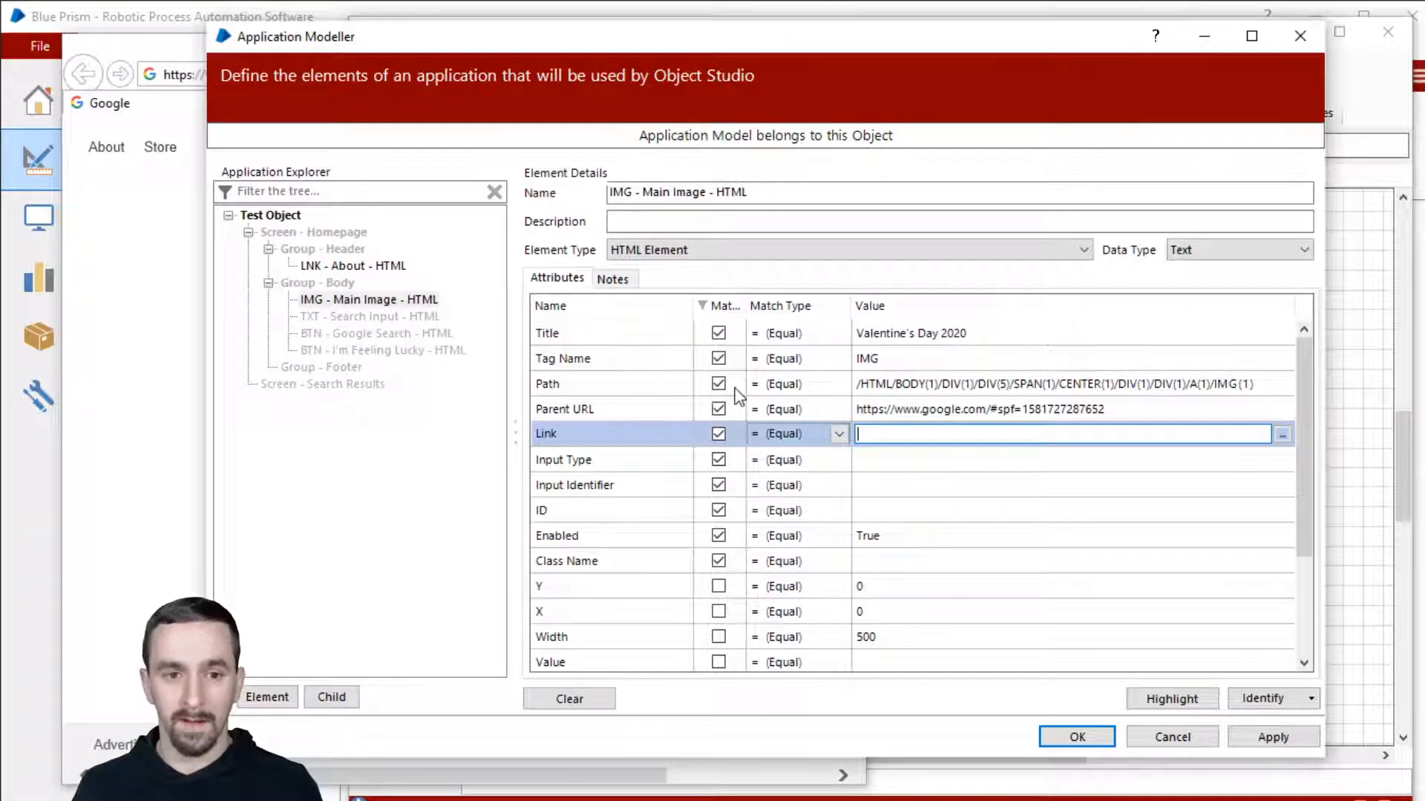
Step: Stop matching on Link, Input Type, Input Identifier and ID, checking their empty values
left_click(730, 436)
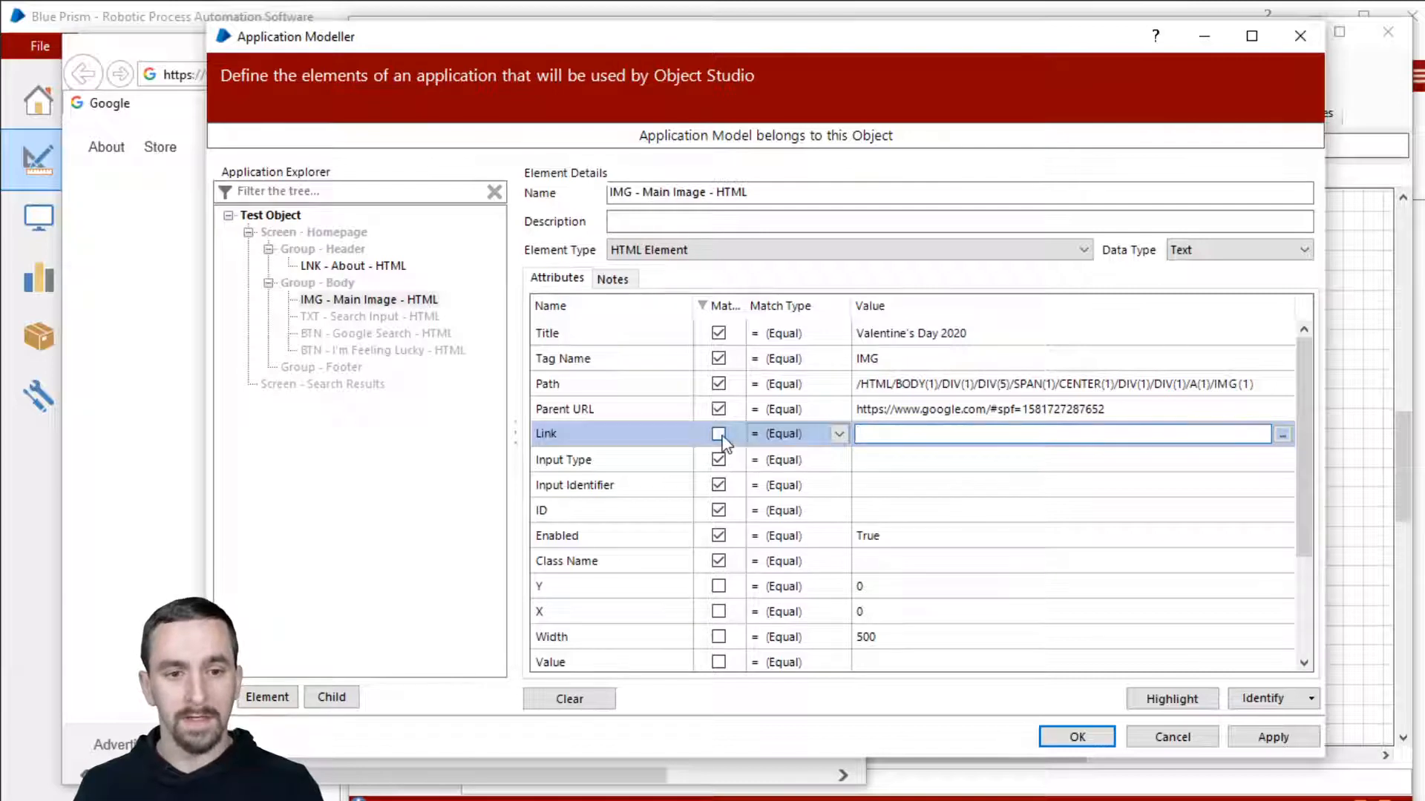
left_click(724, 461)
left_click(719, 488)
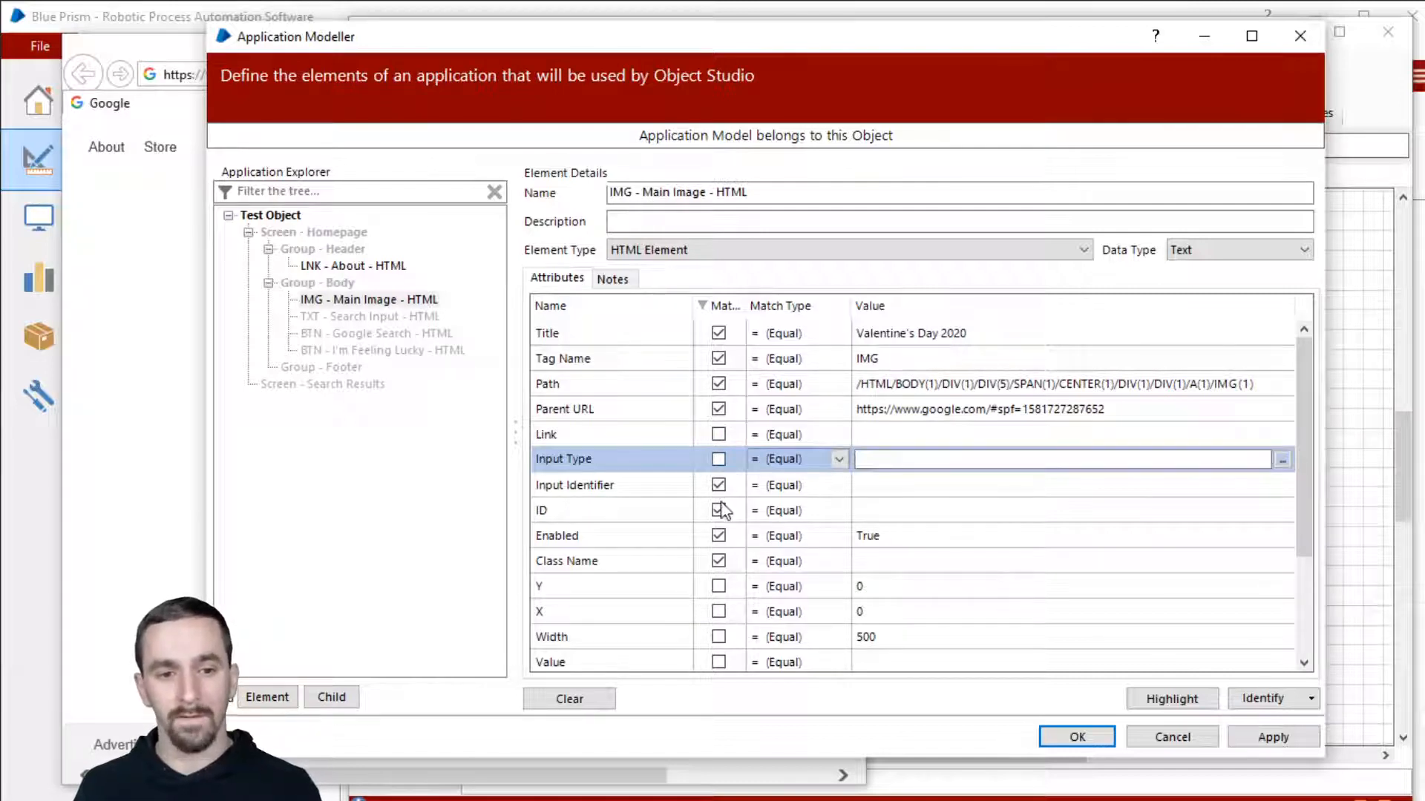
left_click(719, 511)
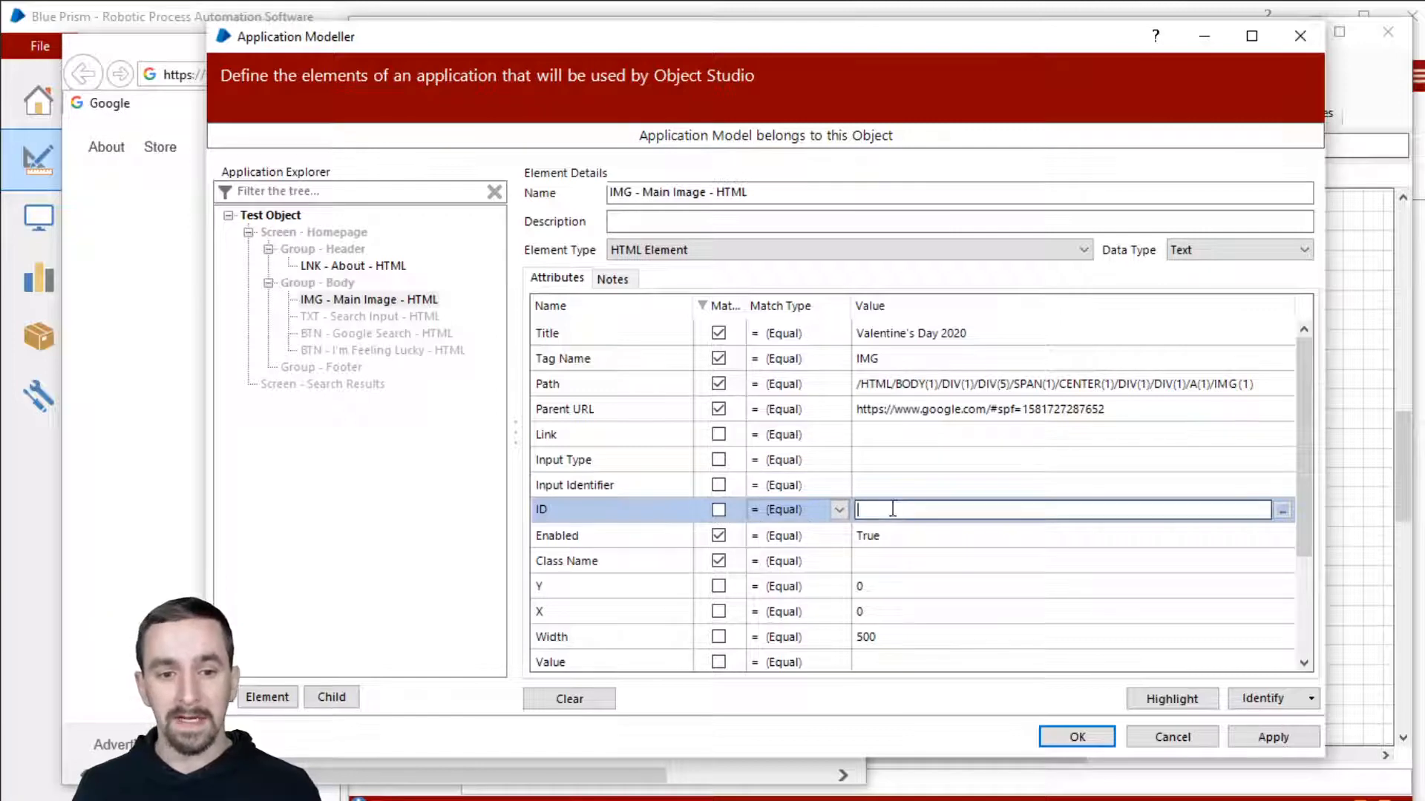
left_click(893, 484)
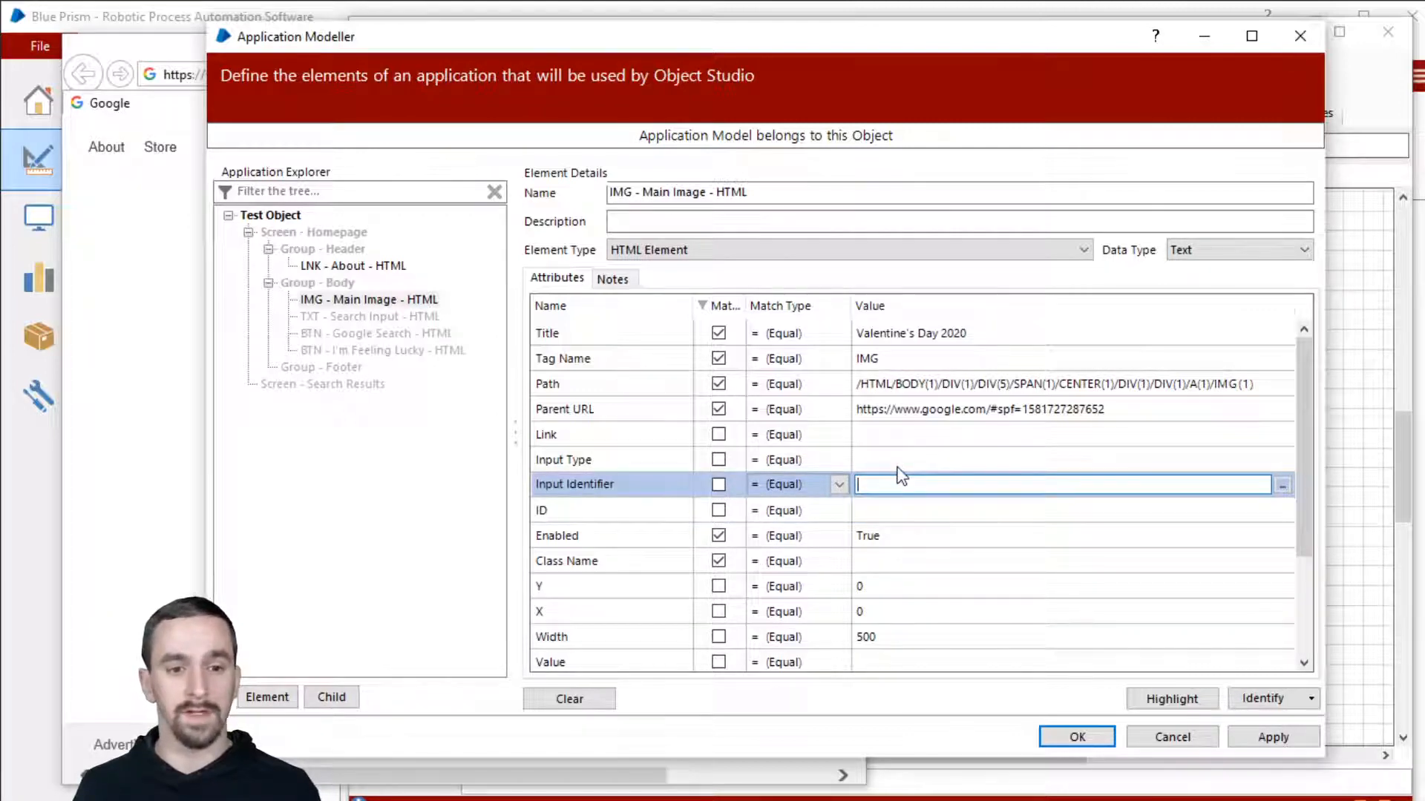
left_click(901, 455)
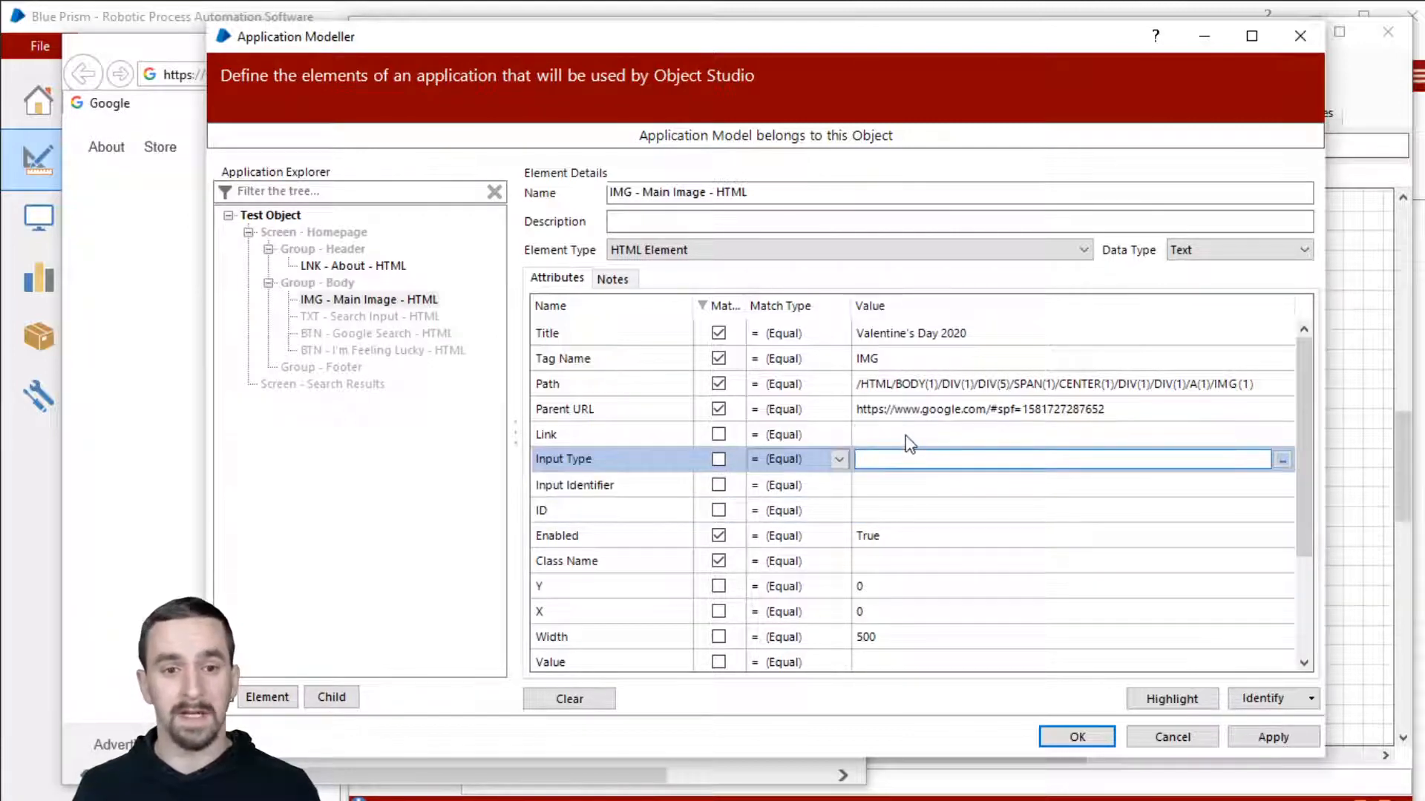
left_click(906, 437)
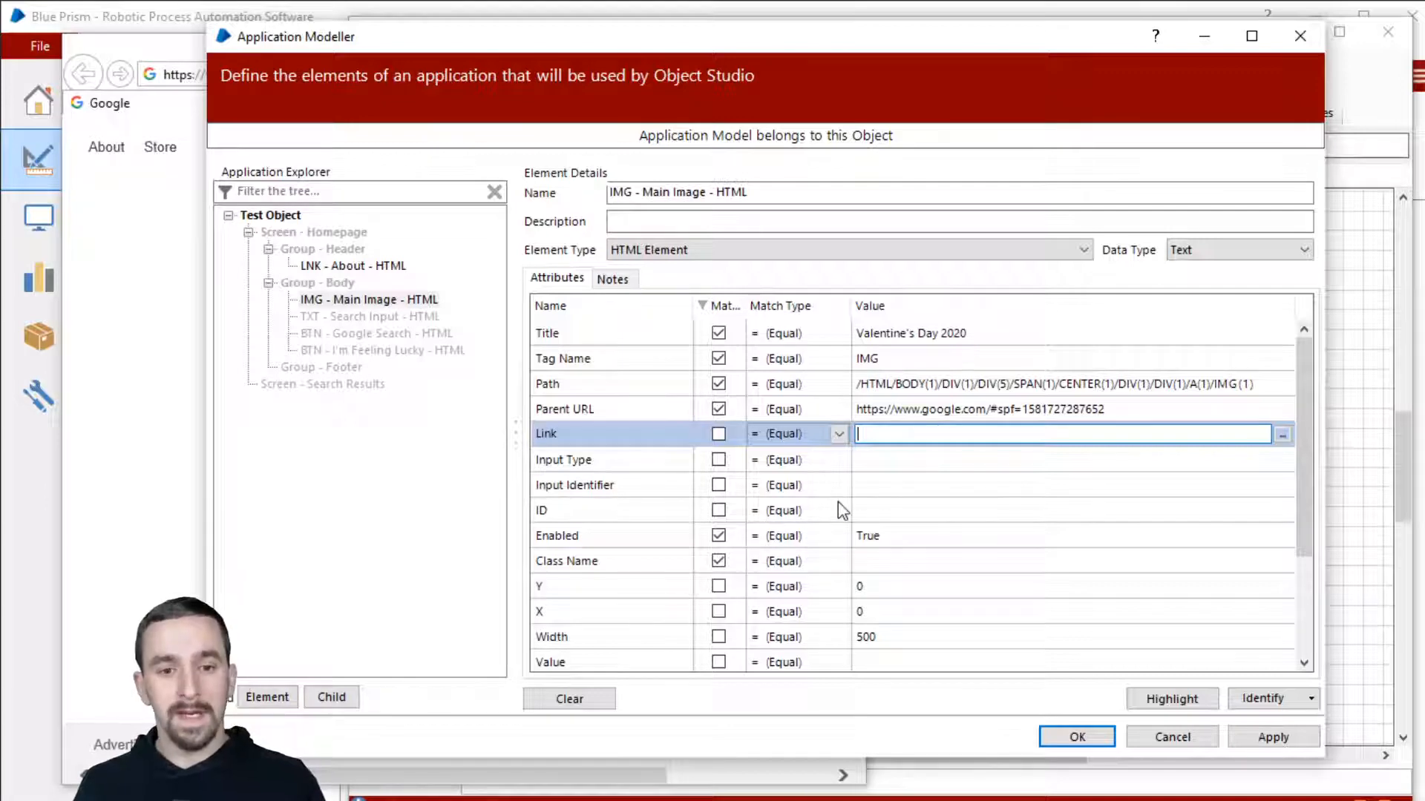
left_click(918, 510)
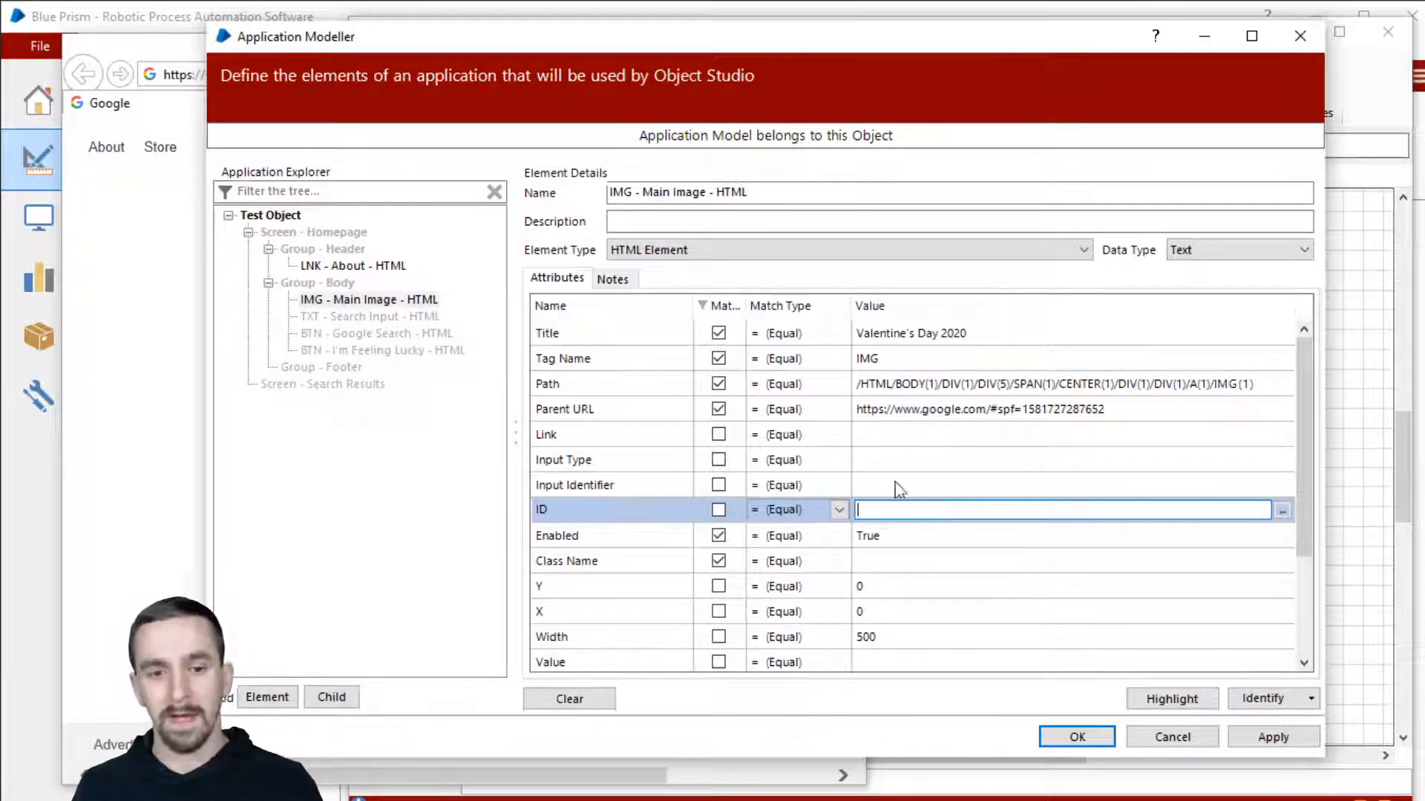
Step: Untick Enabled and Class Name, sort matched attributes first, and re-tick Path
left_click(719, 537)
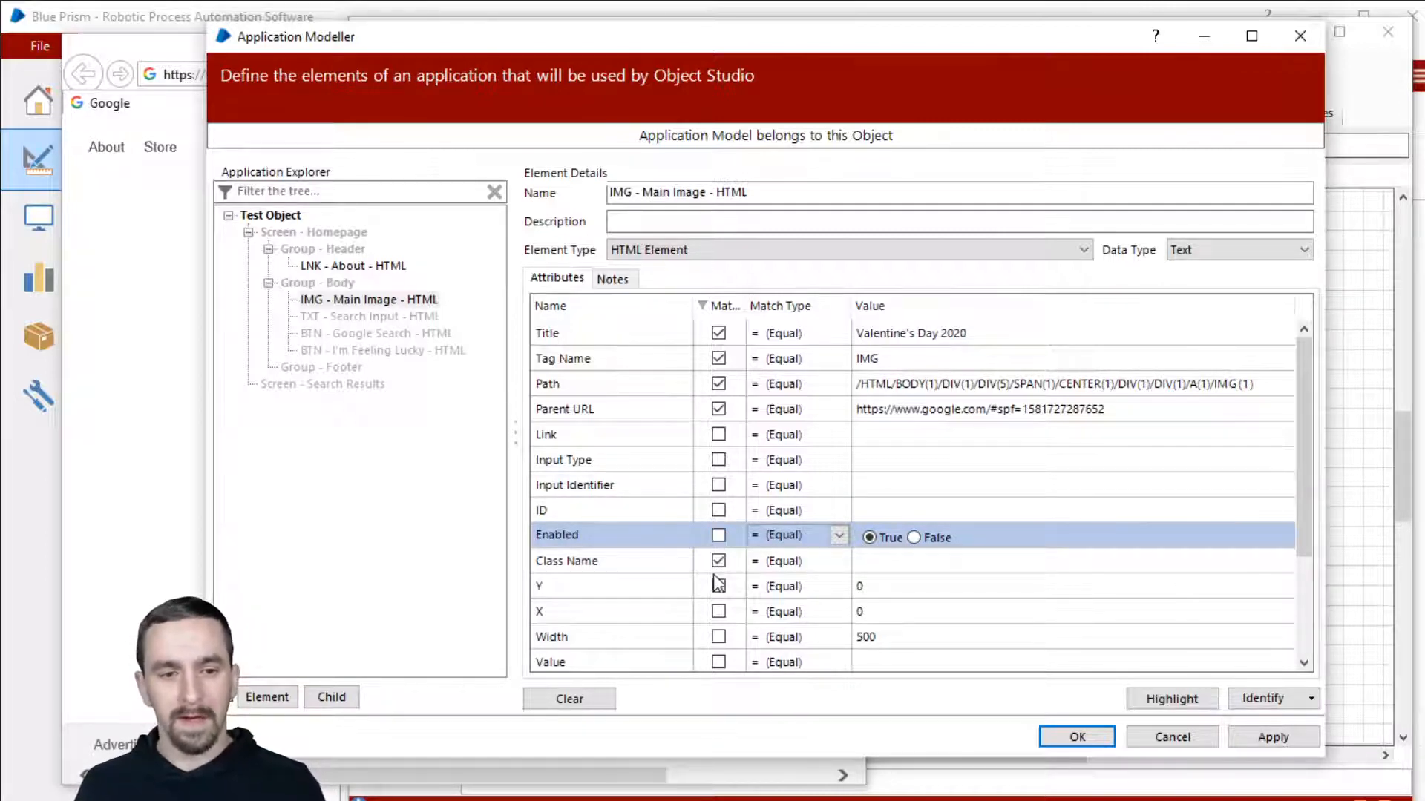
left_click(718, 563)
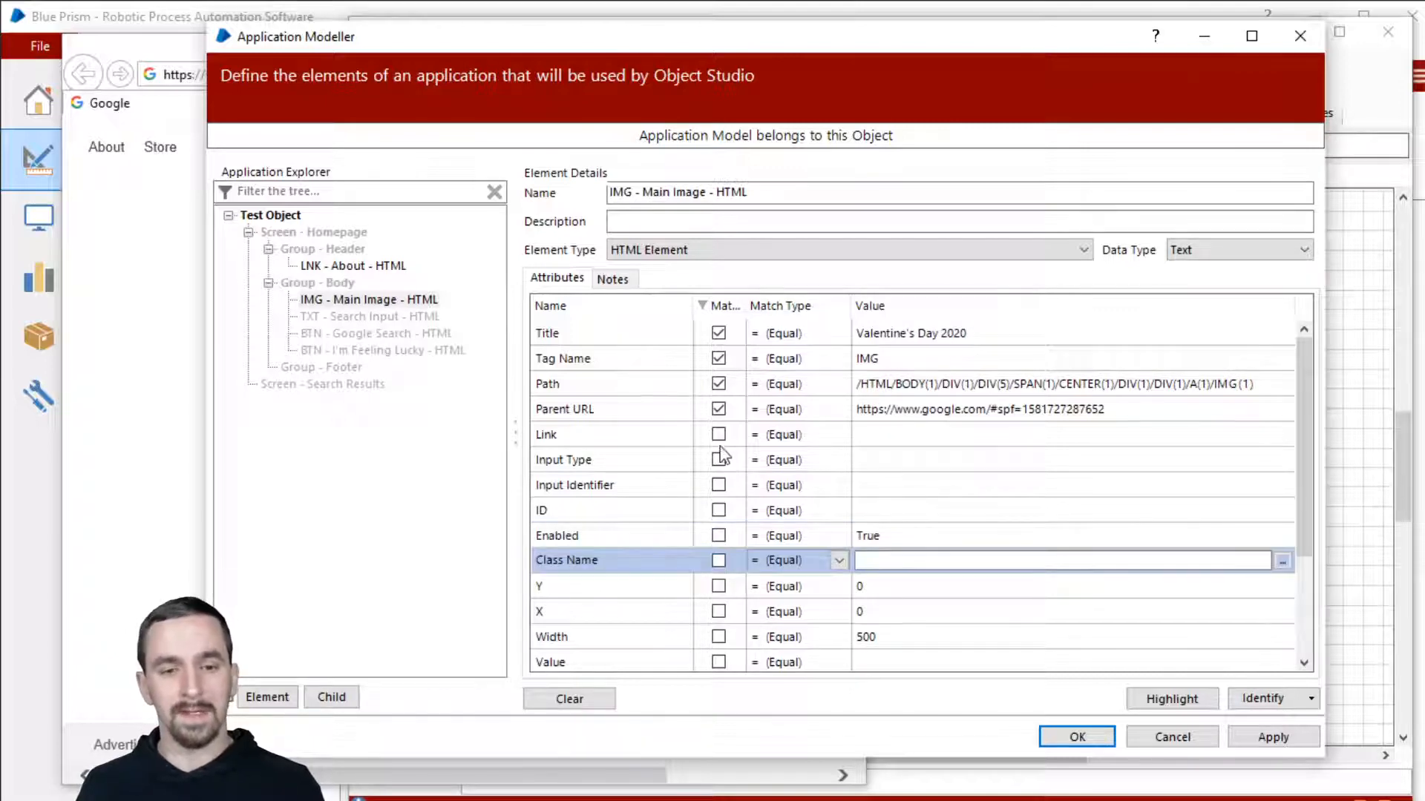
scroll(718, 457, "down", 2)
scroll(719, 458, "up", 1)
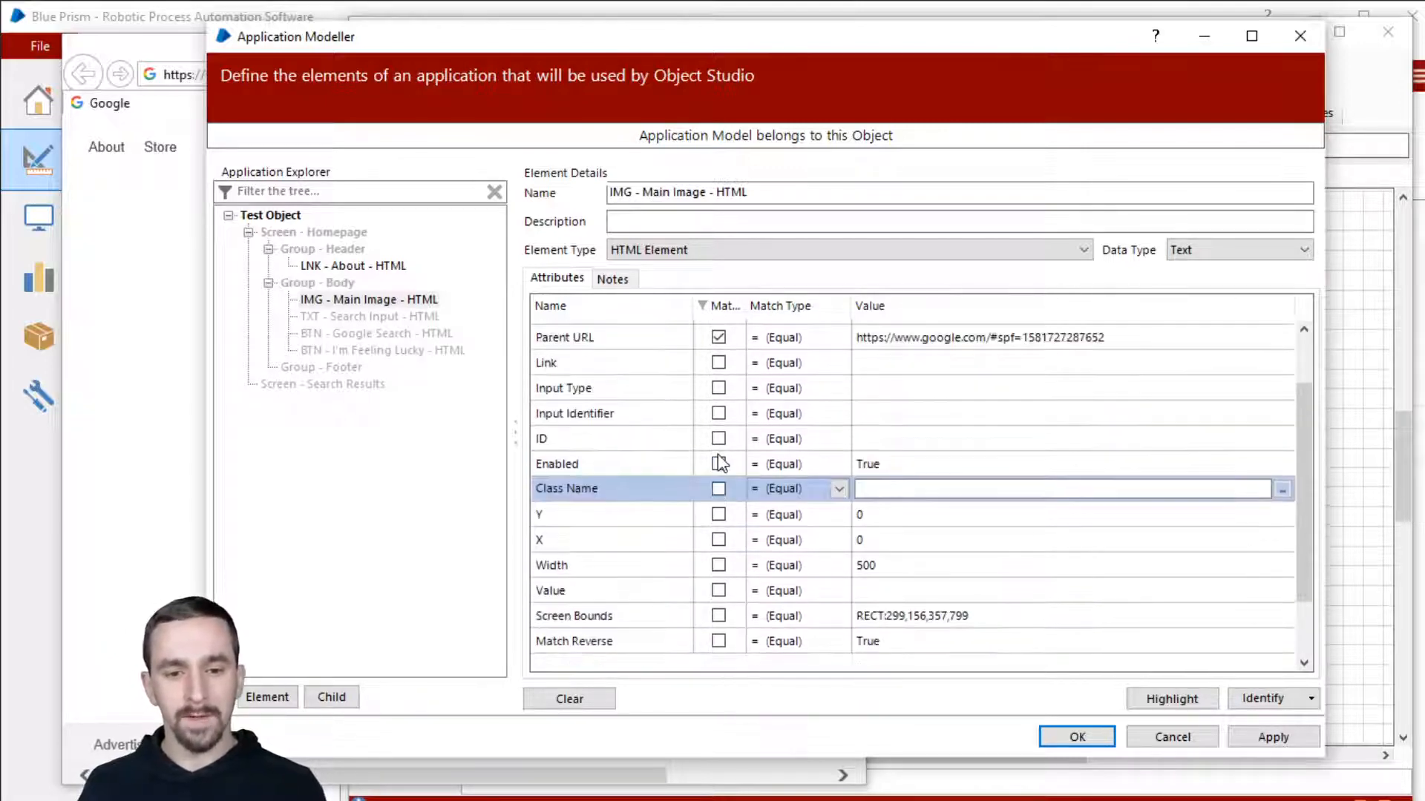
scroll(718, 460, "up", 1)
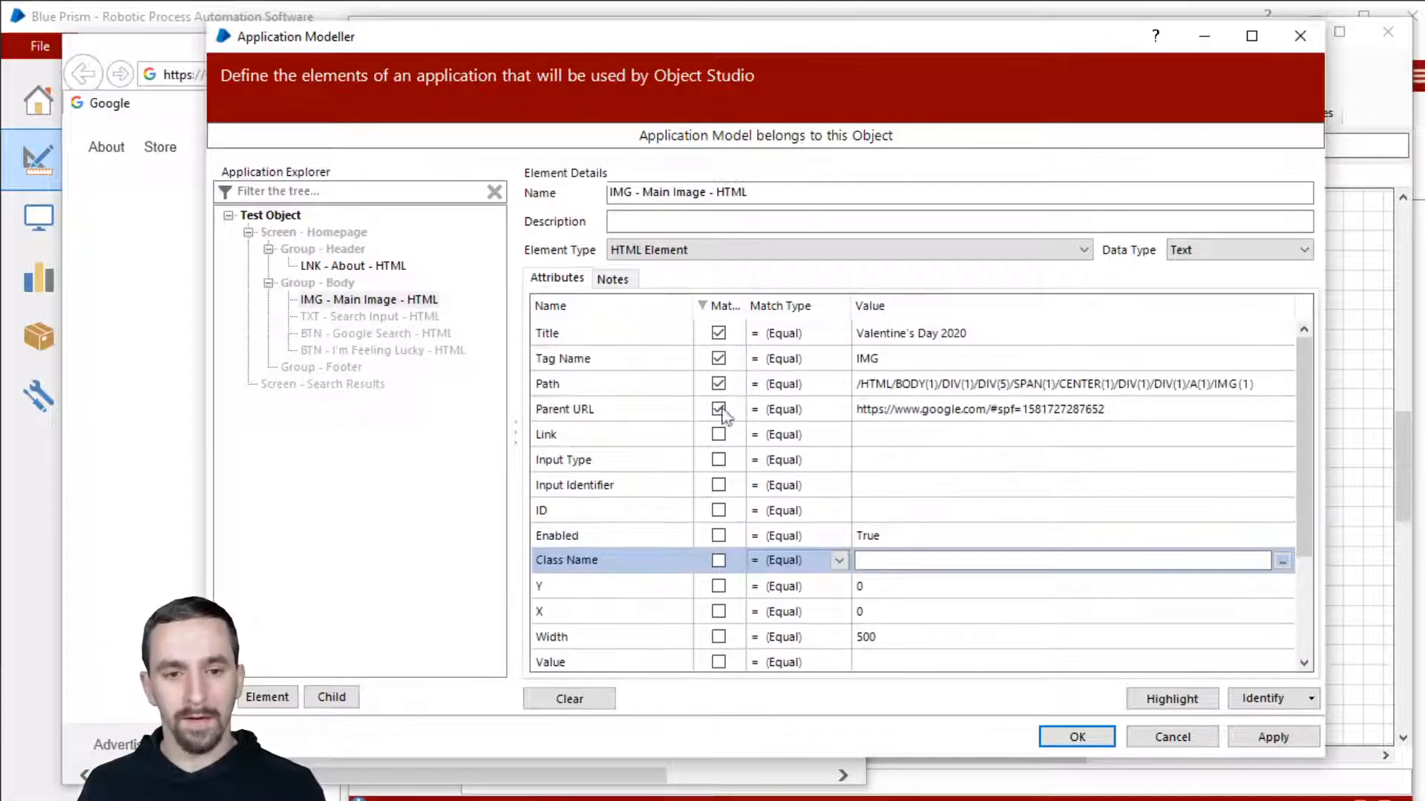
left_click(720, 310)
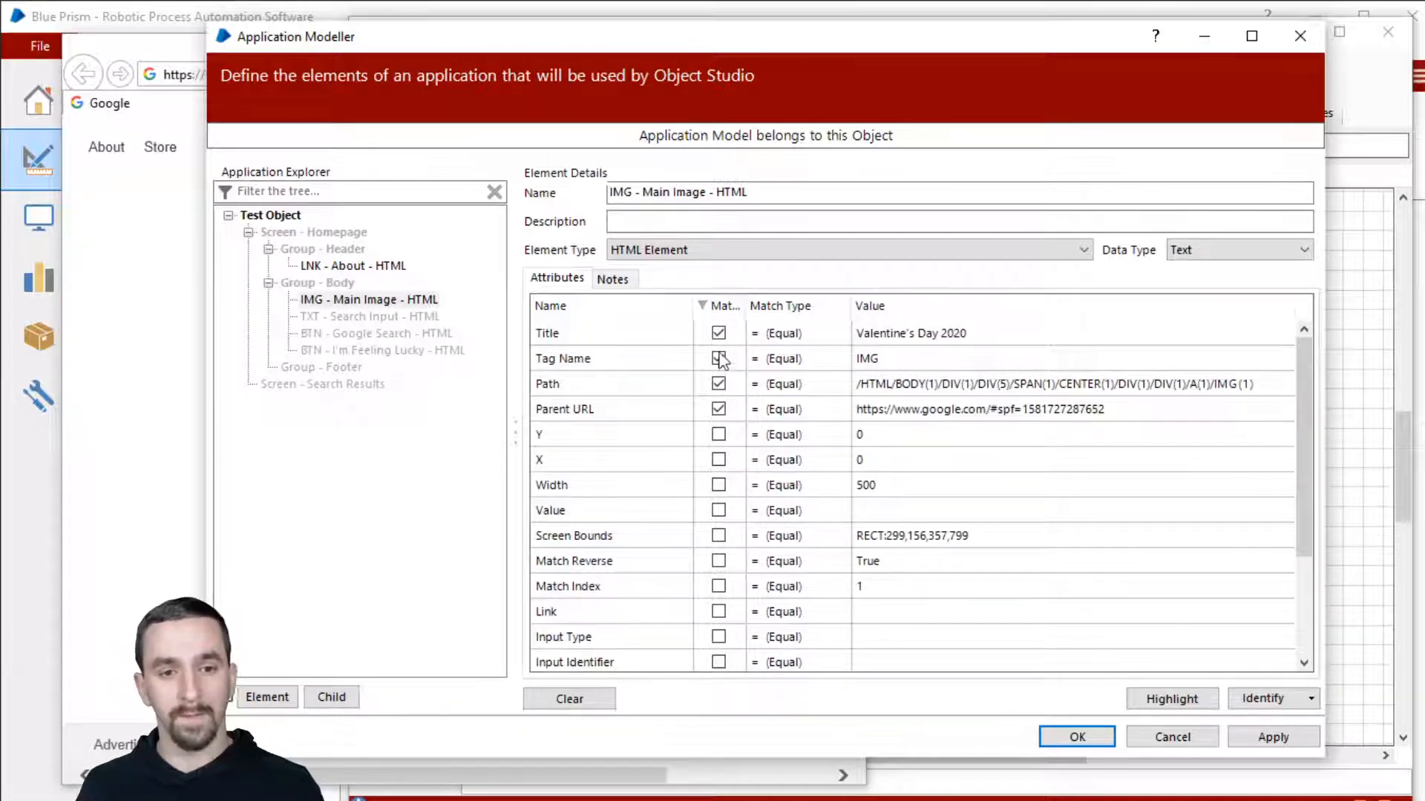
left_click_drag(745, 304, 815, 299)
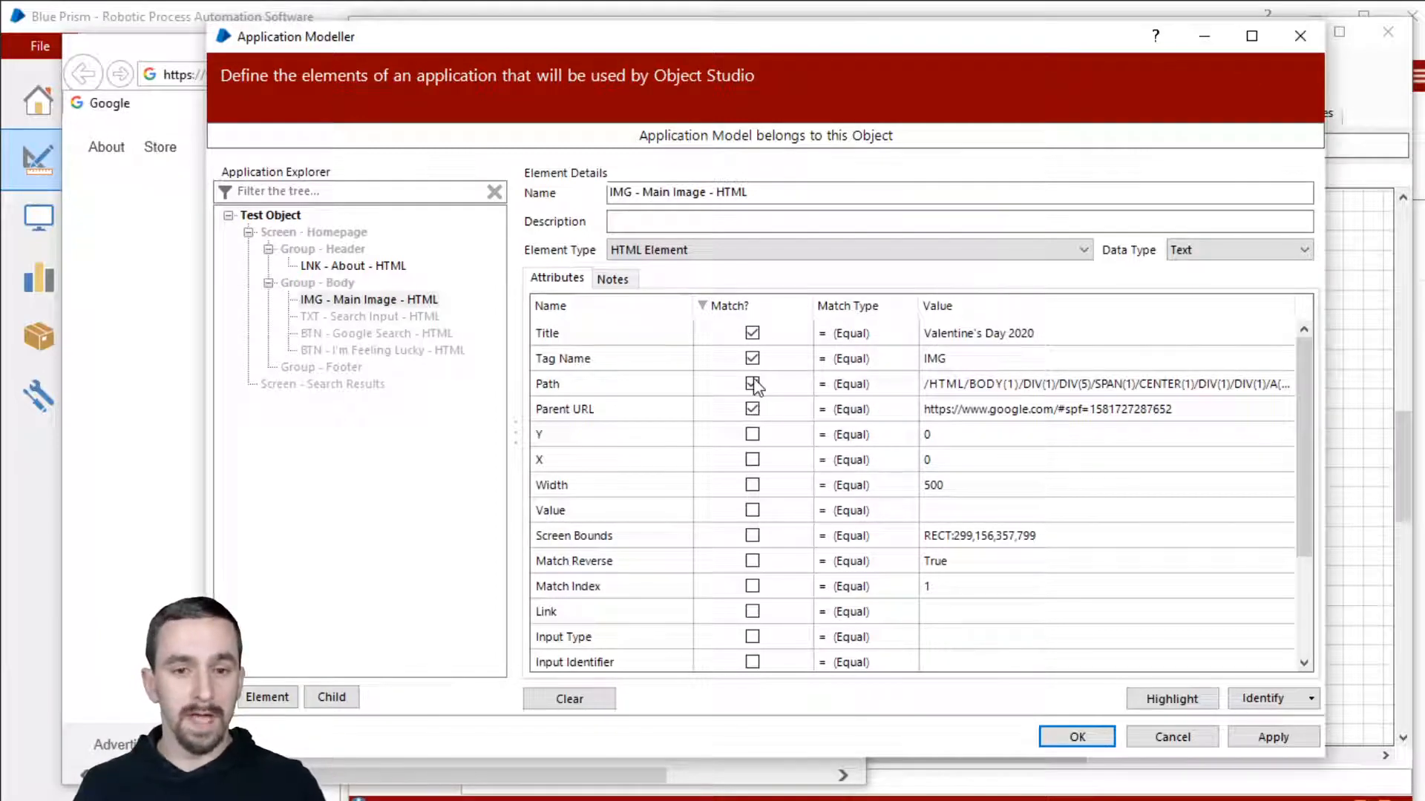
left_click(753, 384)
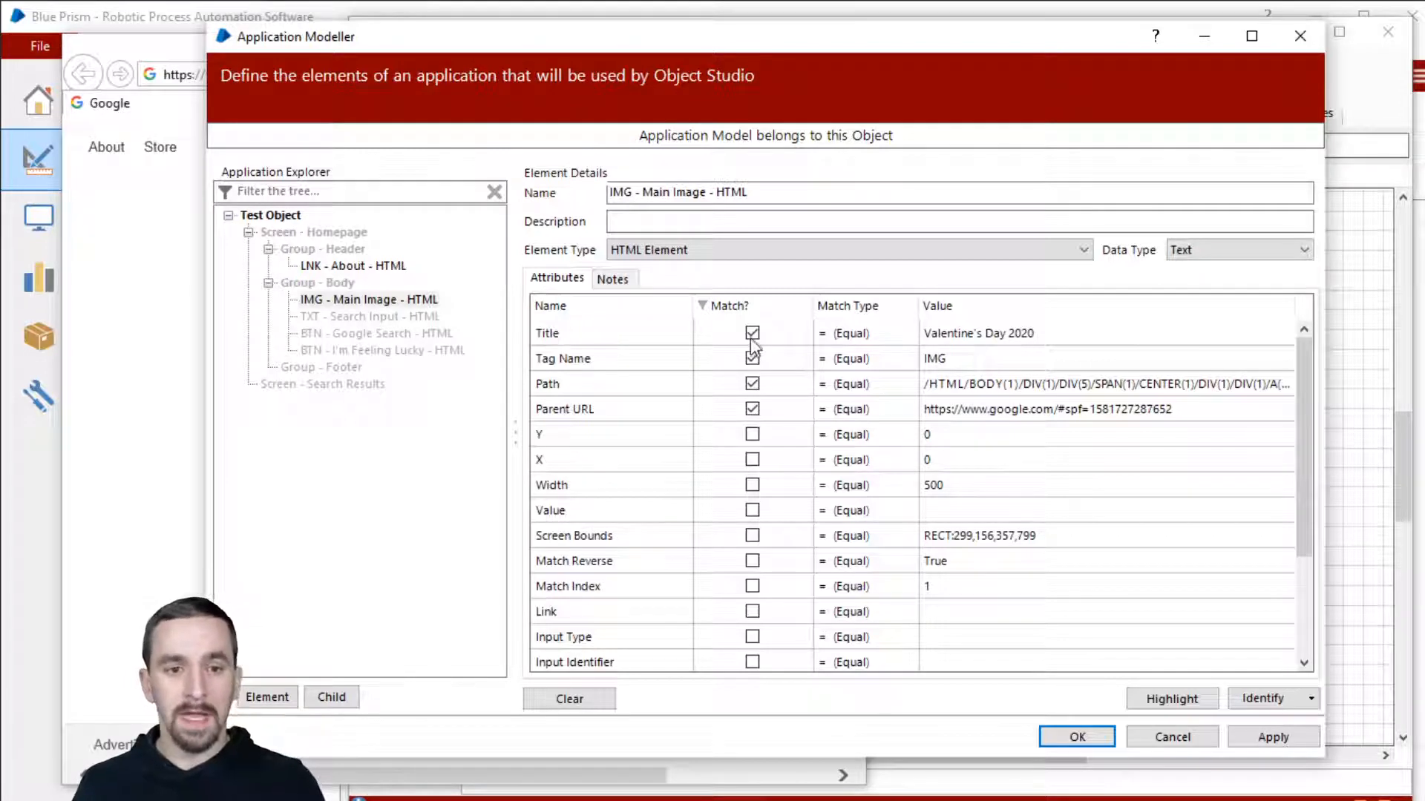
left_click(980, 336)
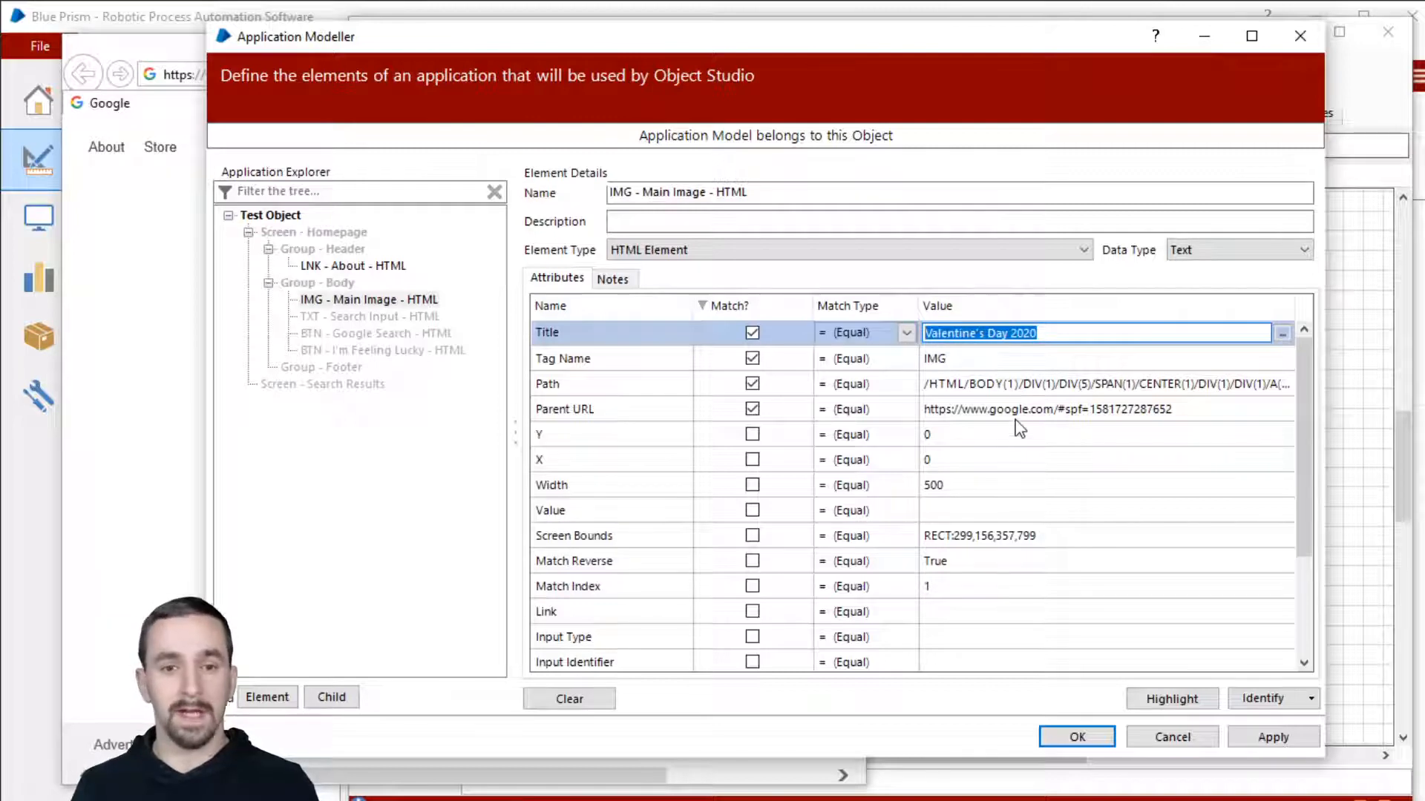
left_click(1001, 359)
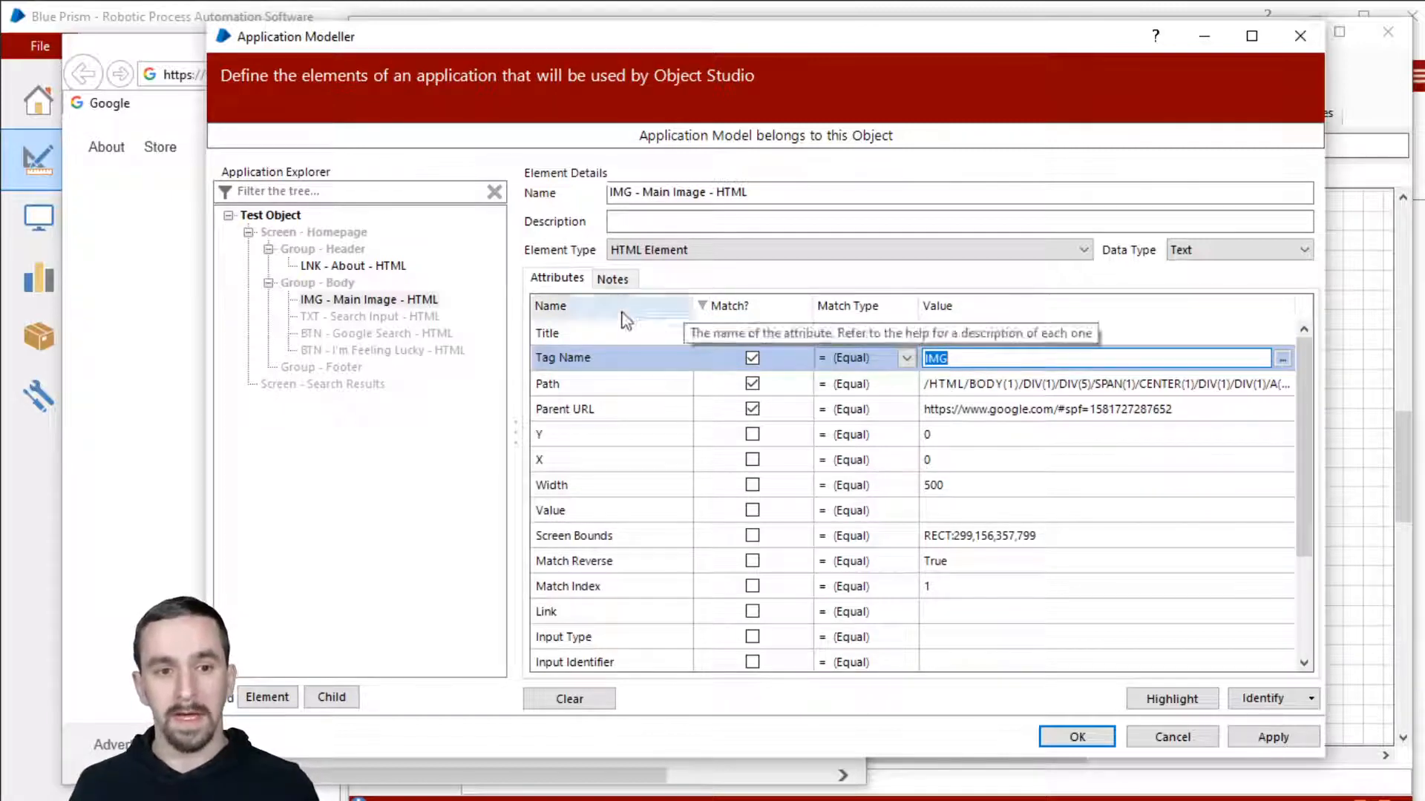
left_click(940, 384)
left_click_drag(960, 390, 1324, 389)
left_click(1185, 384)
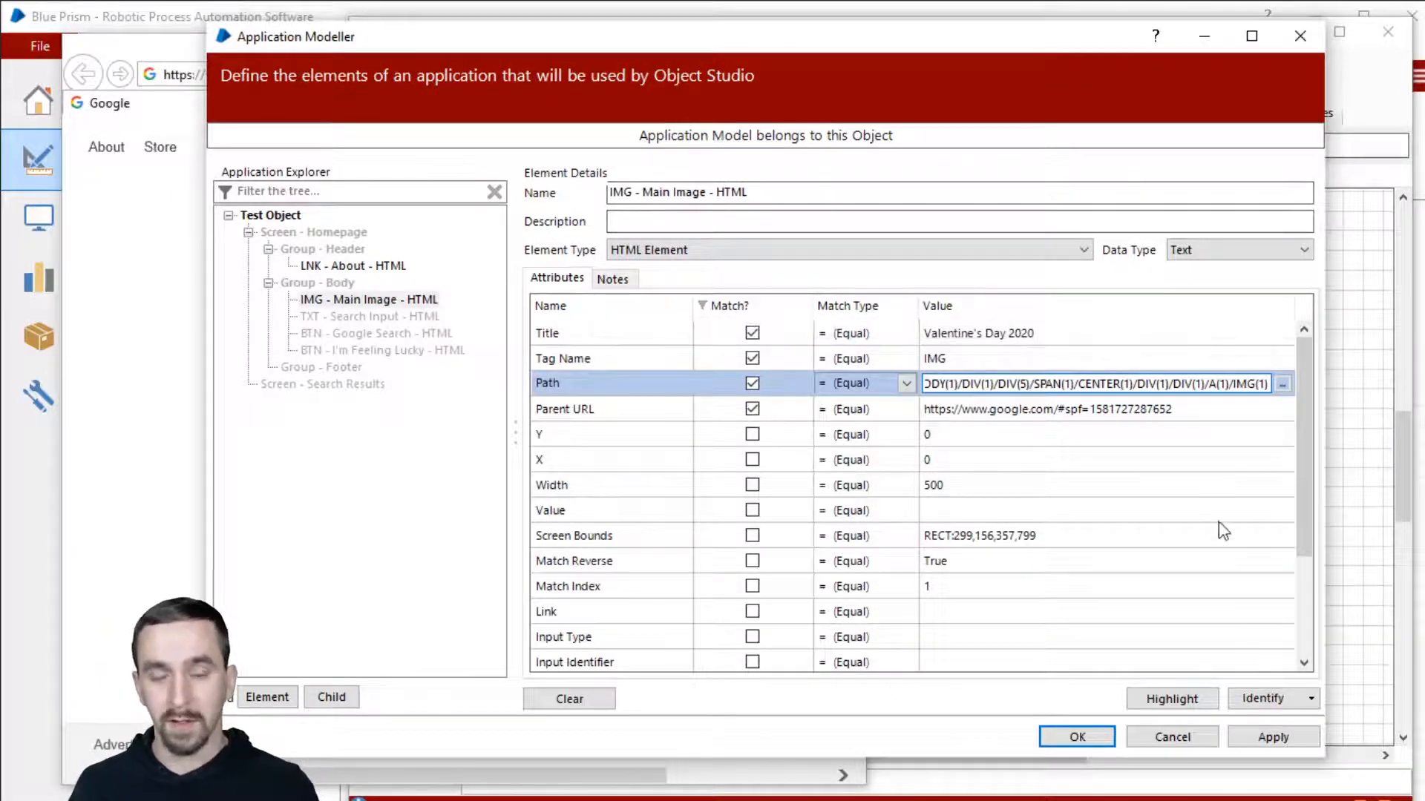
left_click_drag(498, 45, 593, 57)
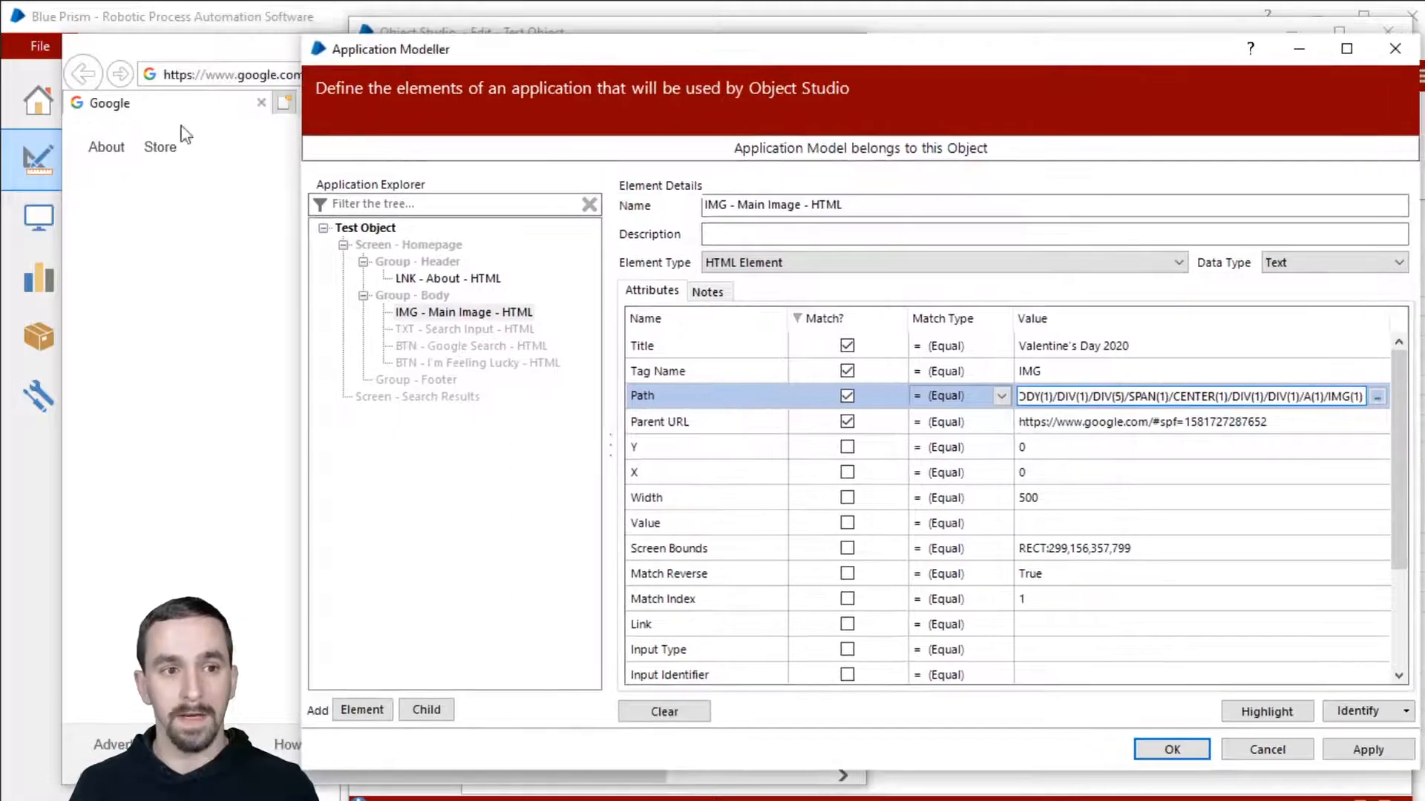
left_click(739, 421)
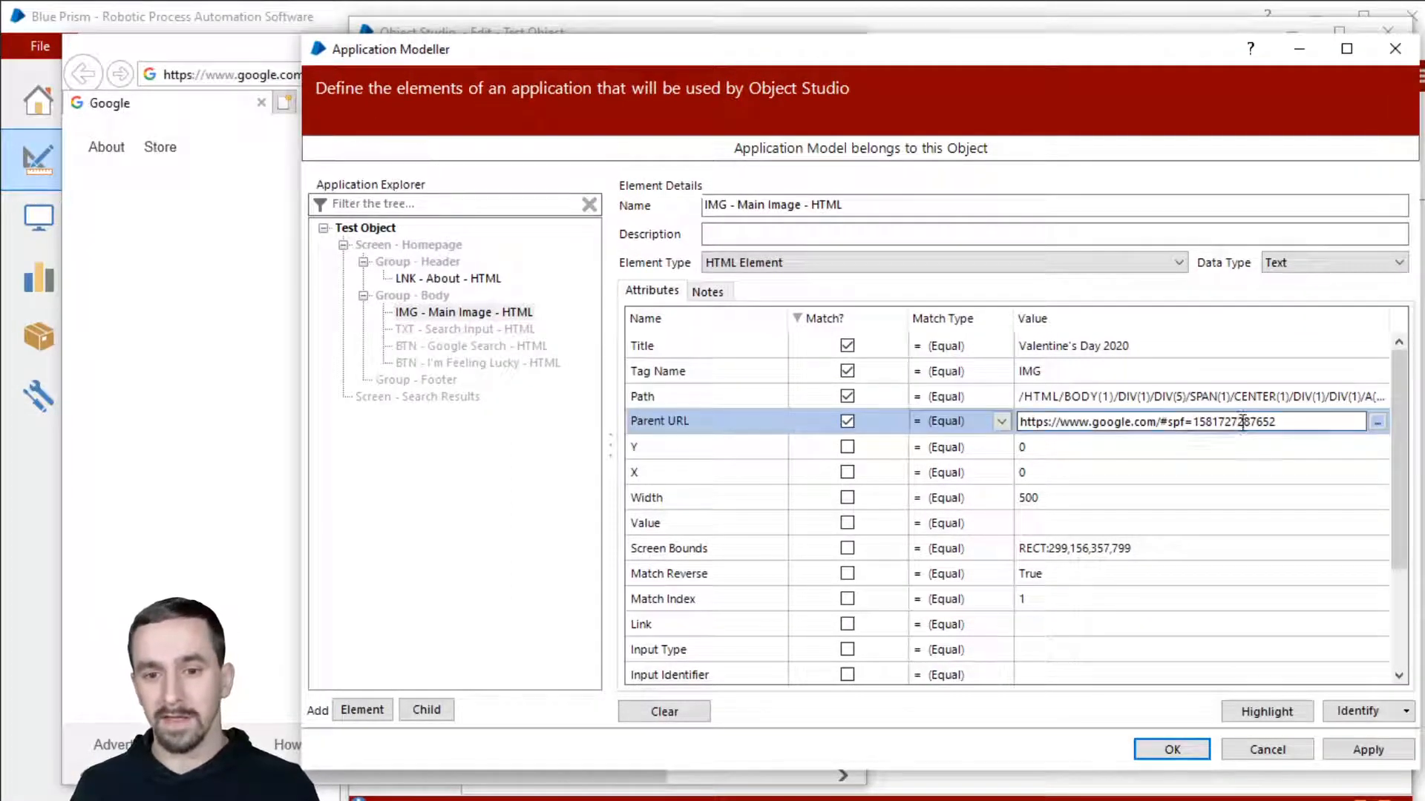
left_click_drag(1200, 422, 1299, 420)
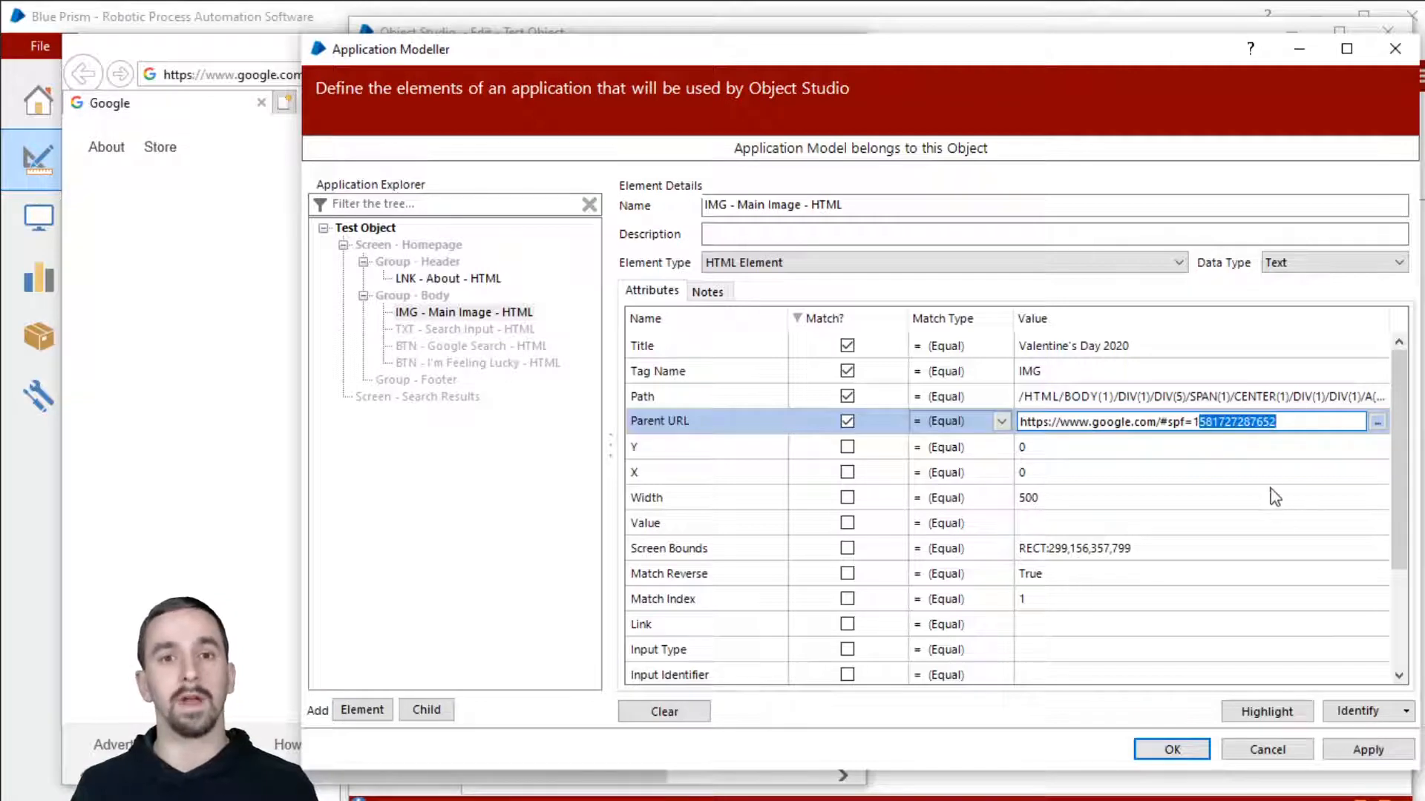
left_click(1281, 421)
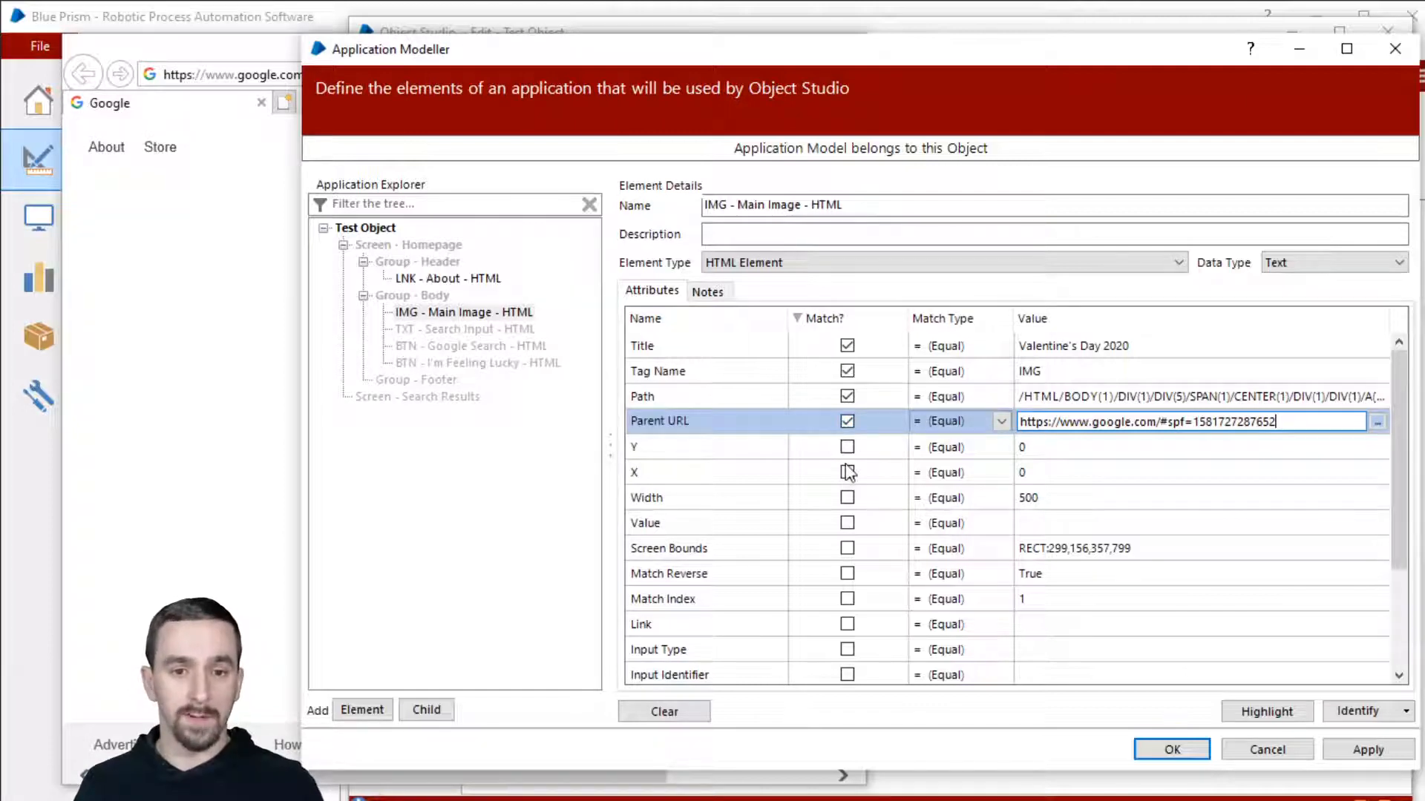
left_click(1109, 524)
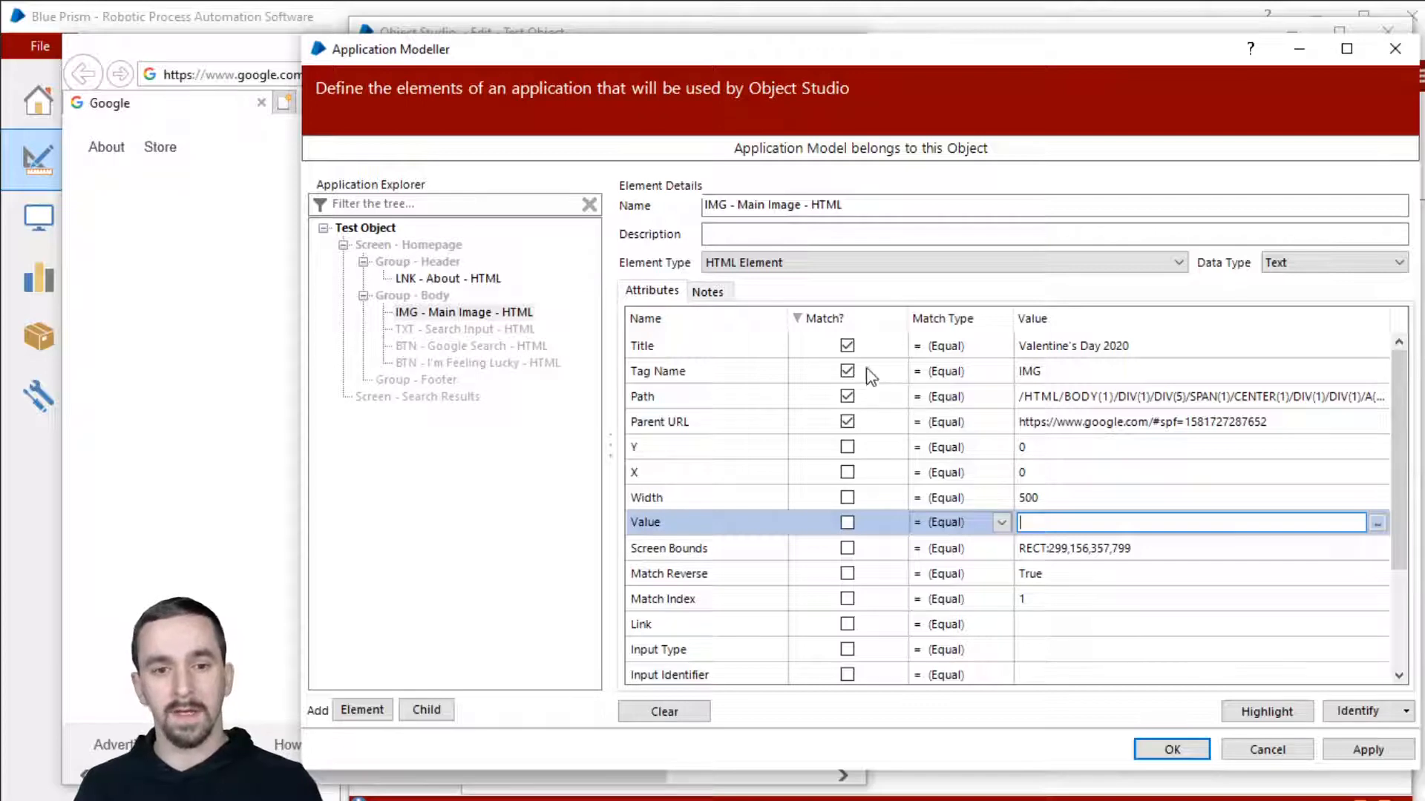
left_click(676, 426)
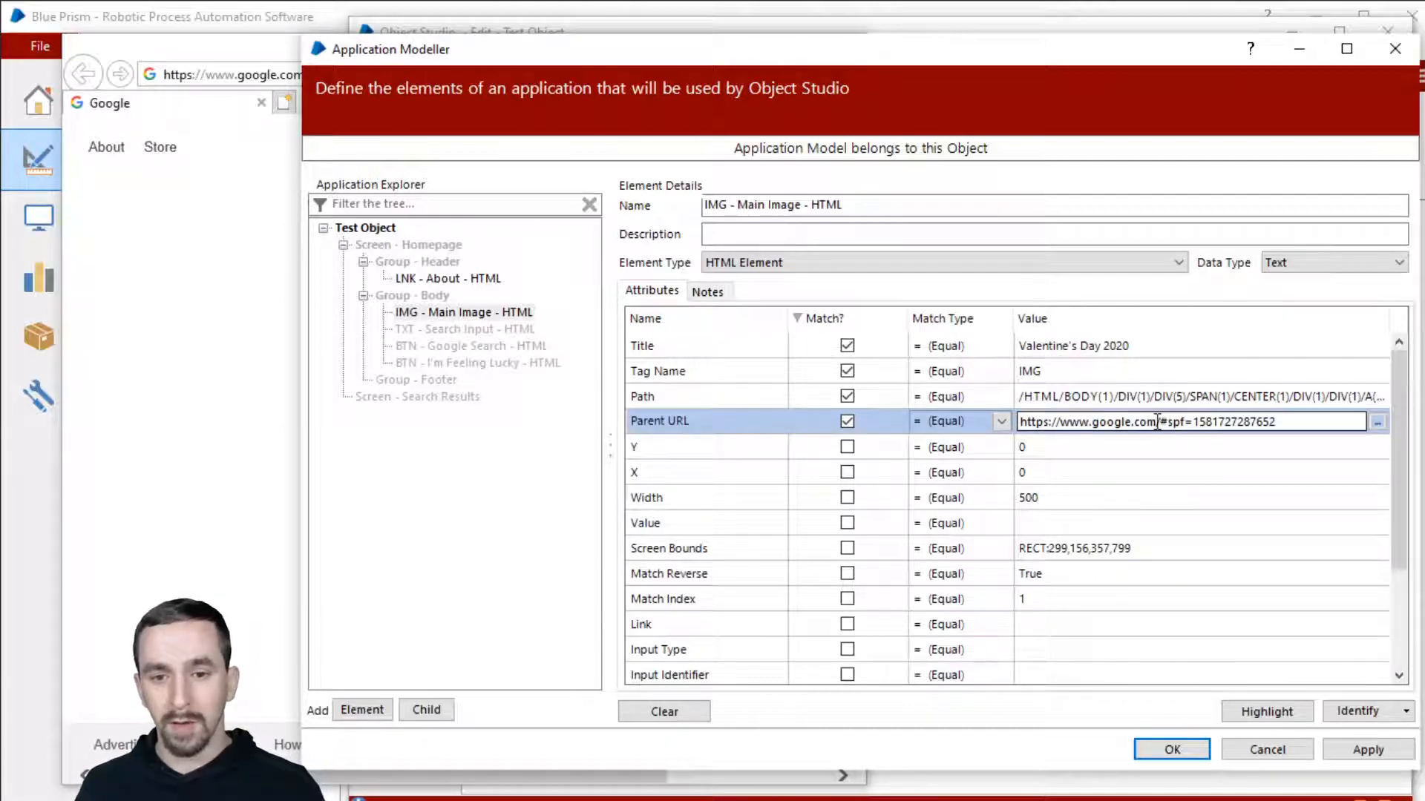
left_click_drag(1156, 422, 1343, 439)
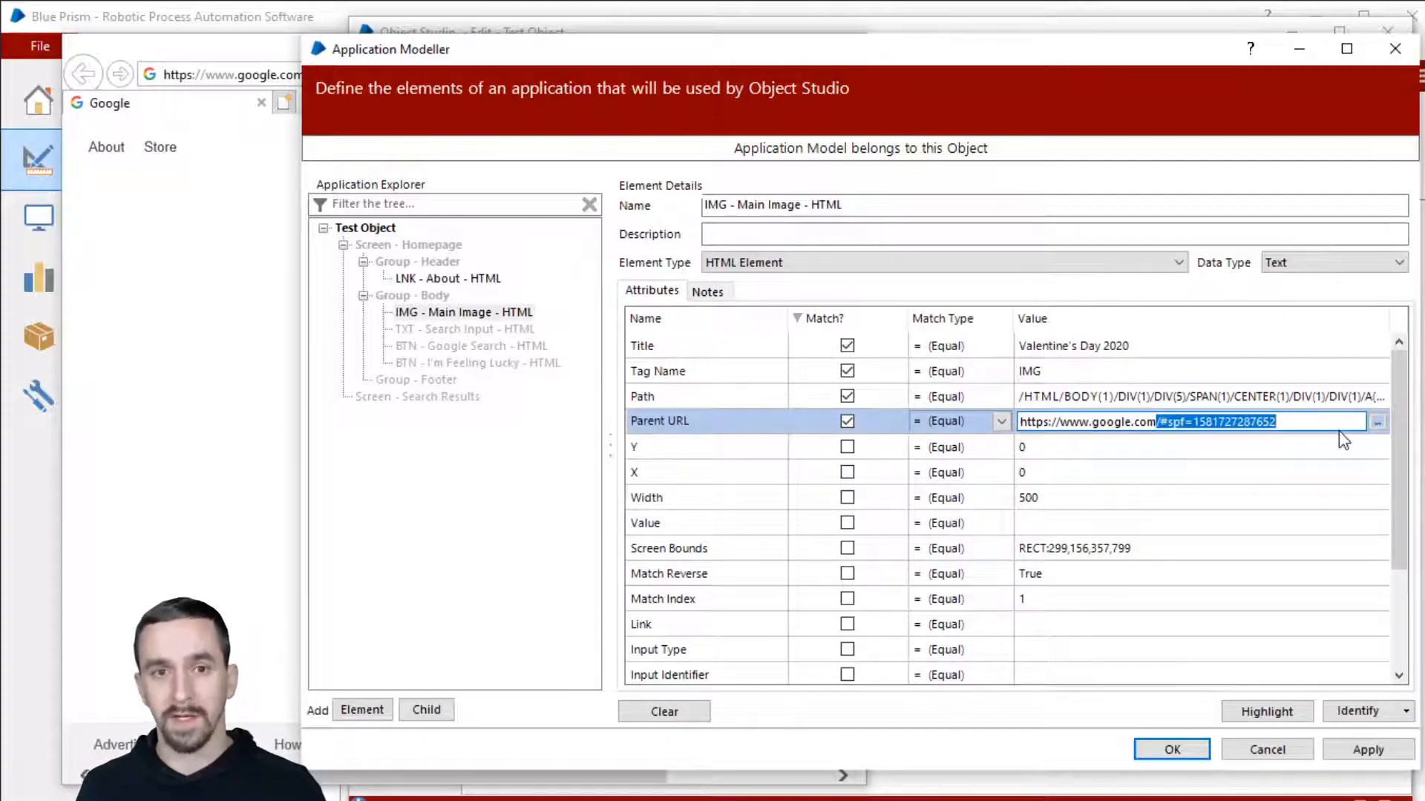
type("*")
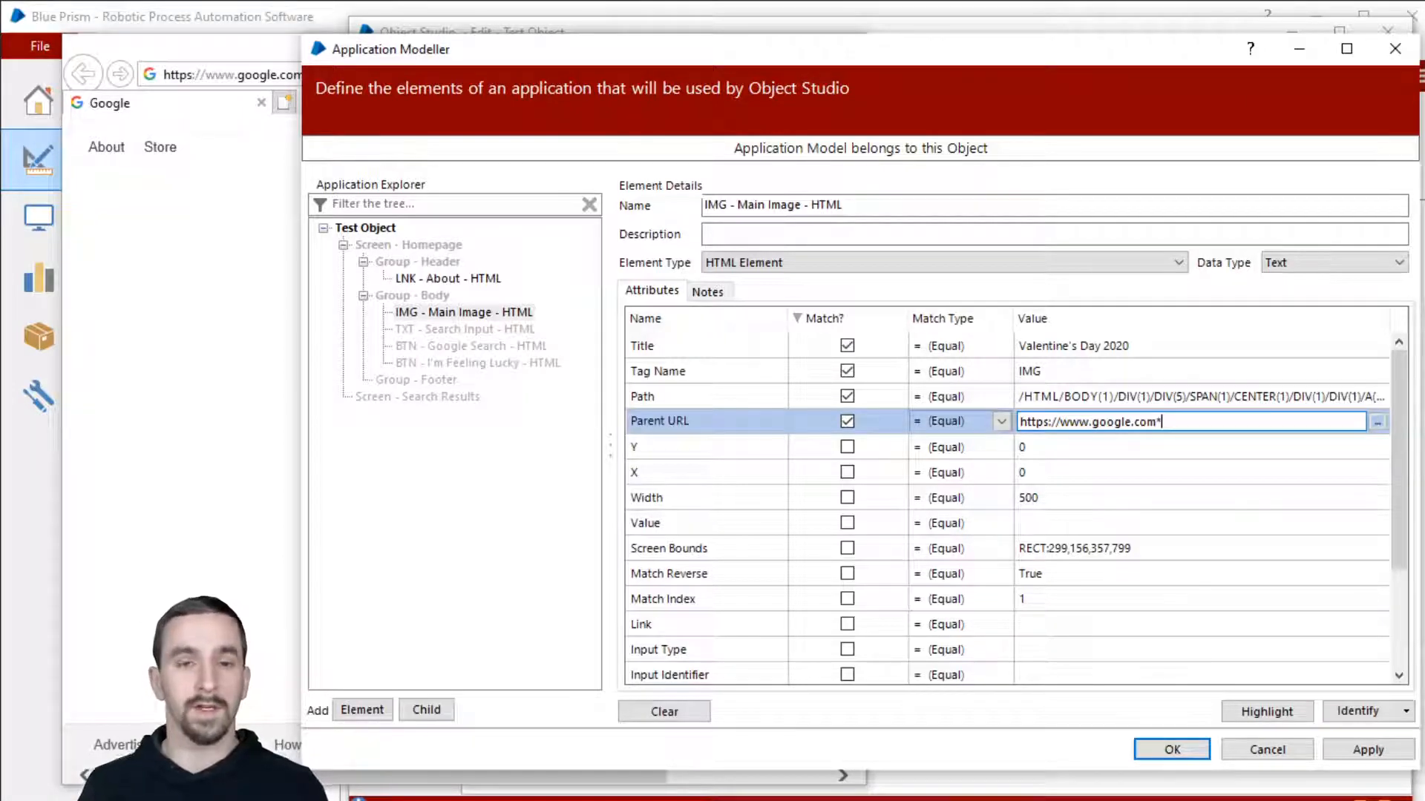
left_click(975, 426)
left_click(958, 441)
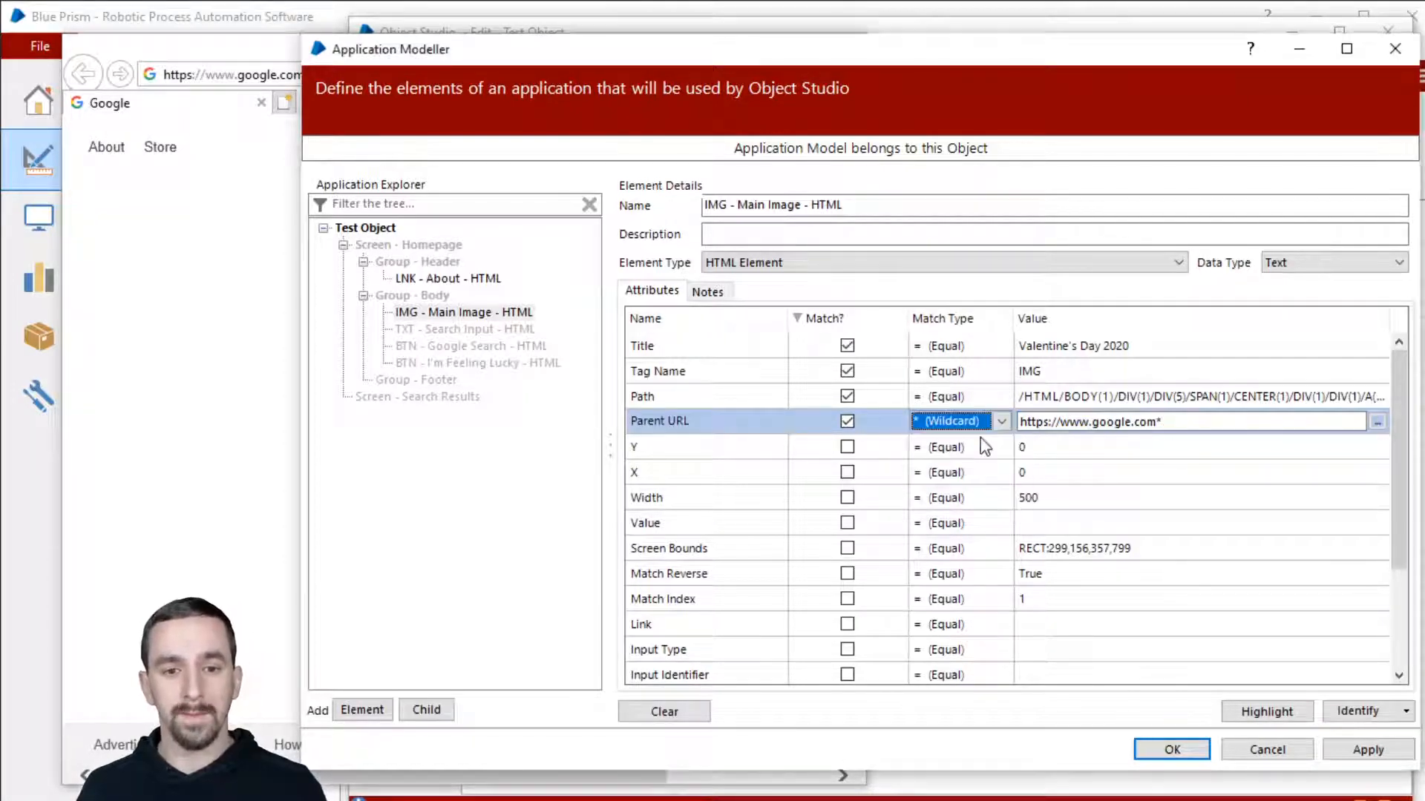
left_click(1254, 447)
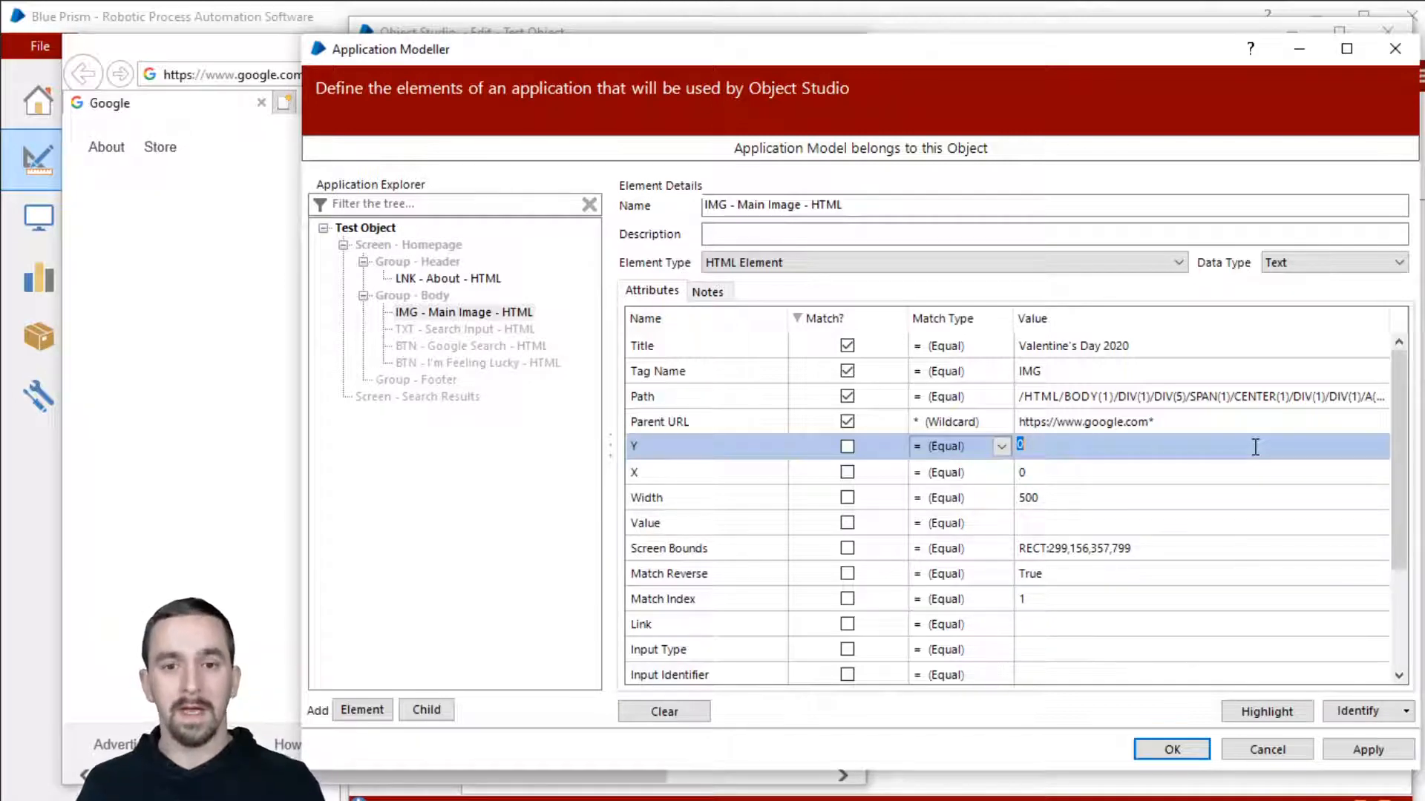
left_click(1148, 423)
left_click(1148, 423)
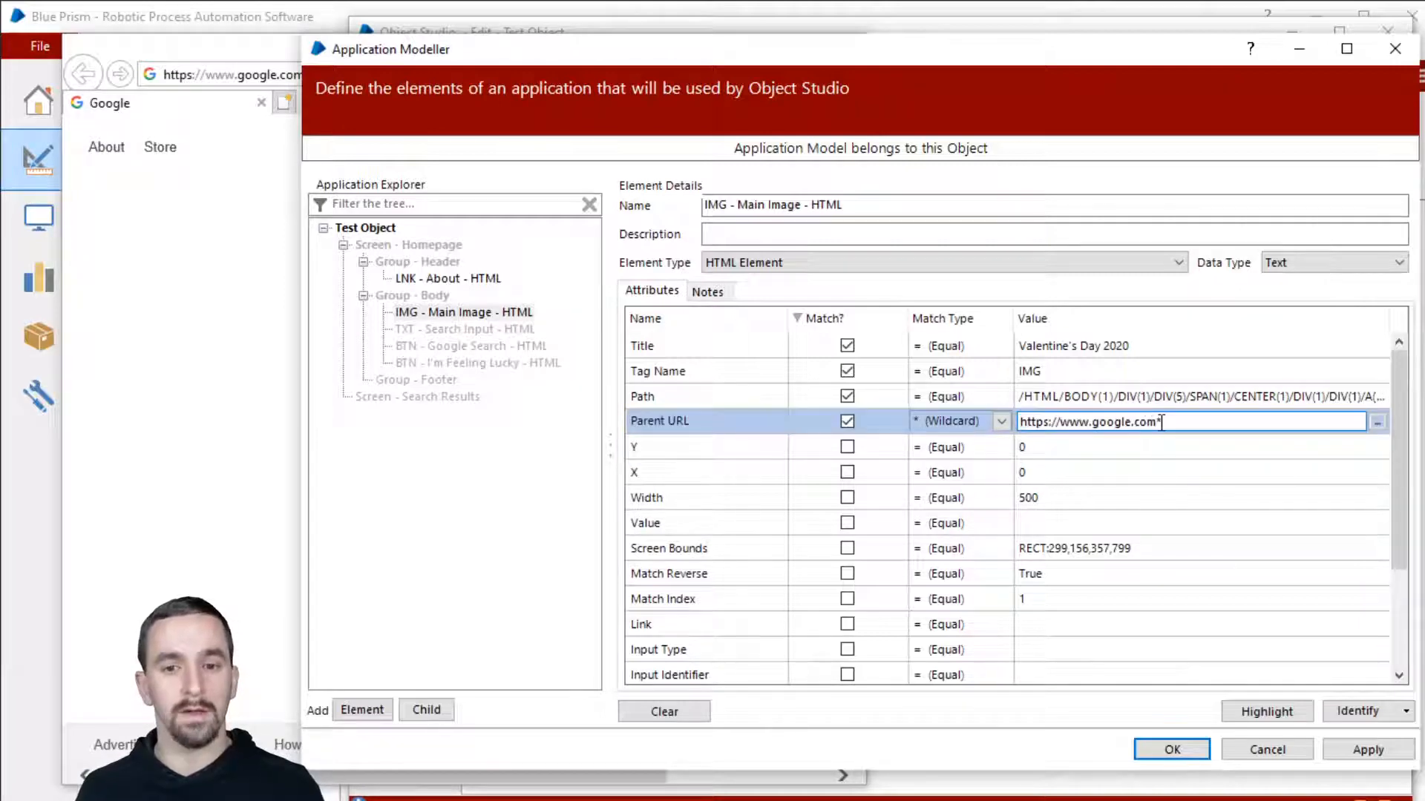
left_click_drag(1163, 423, 926, 427)
left_click(1106, 423)
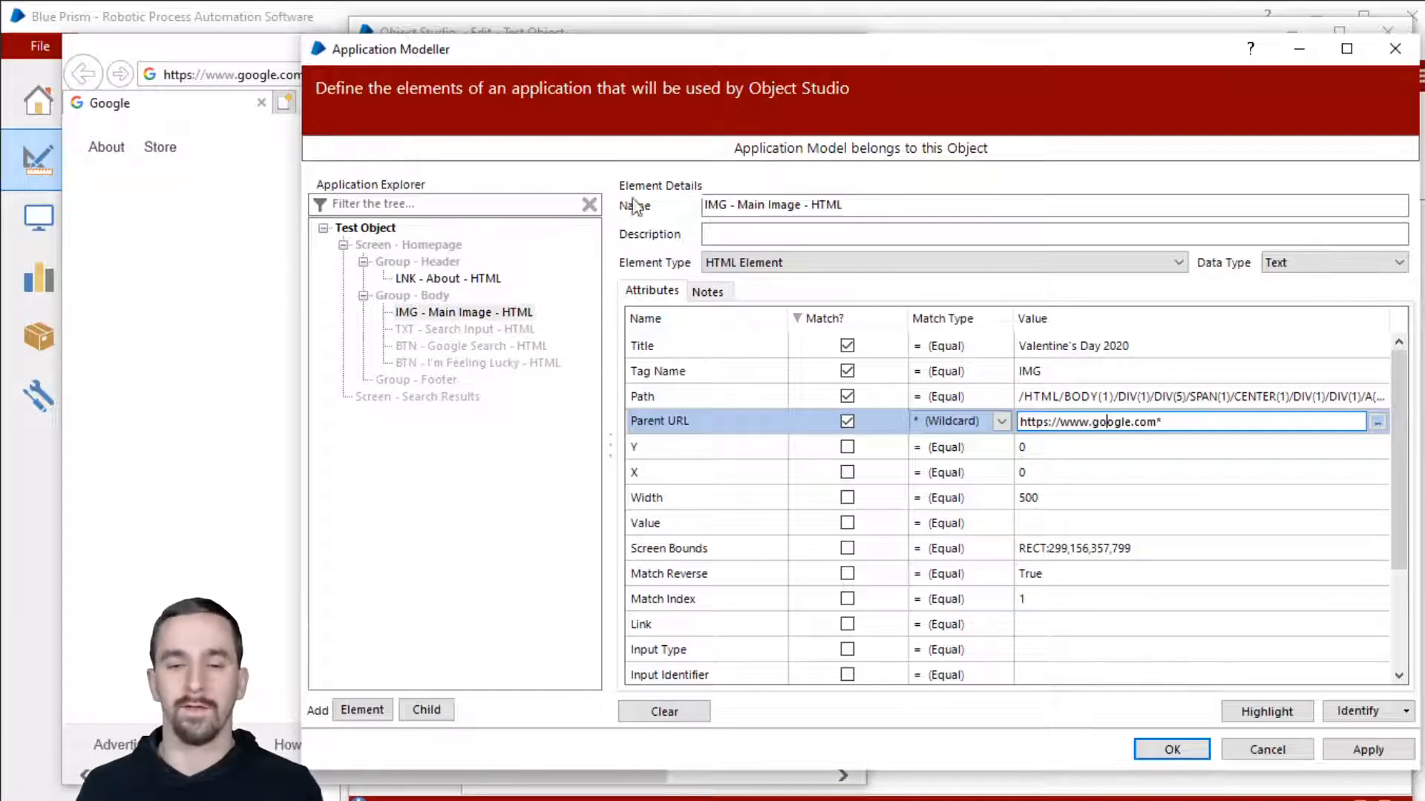
left_click_drag(1196, 417, 958, 419)
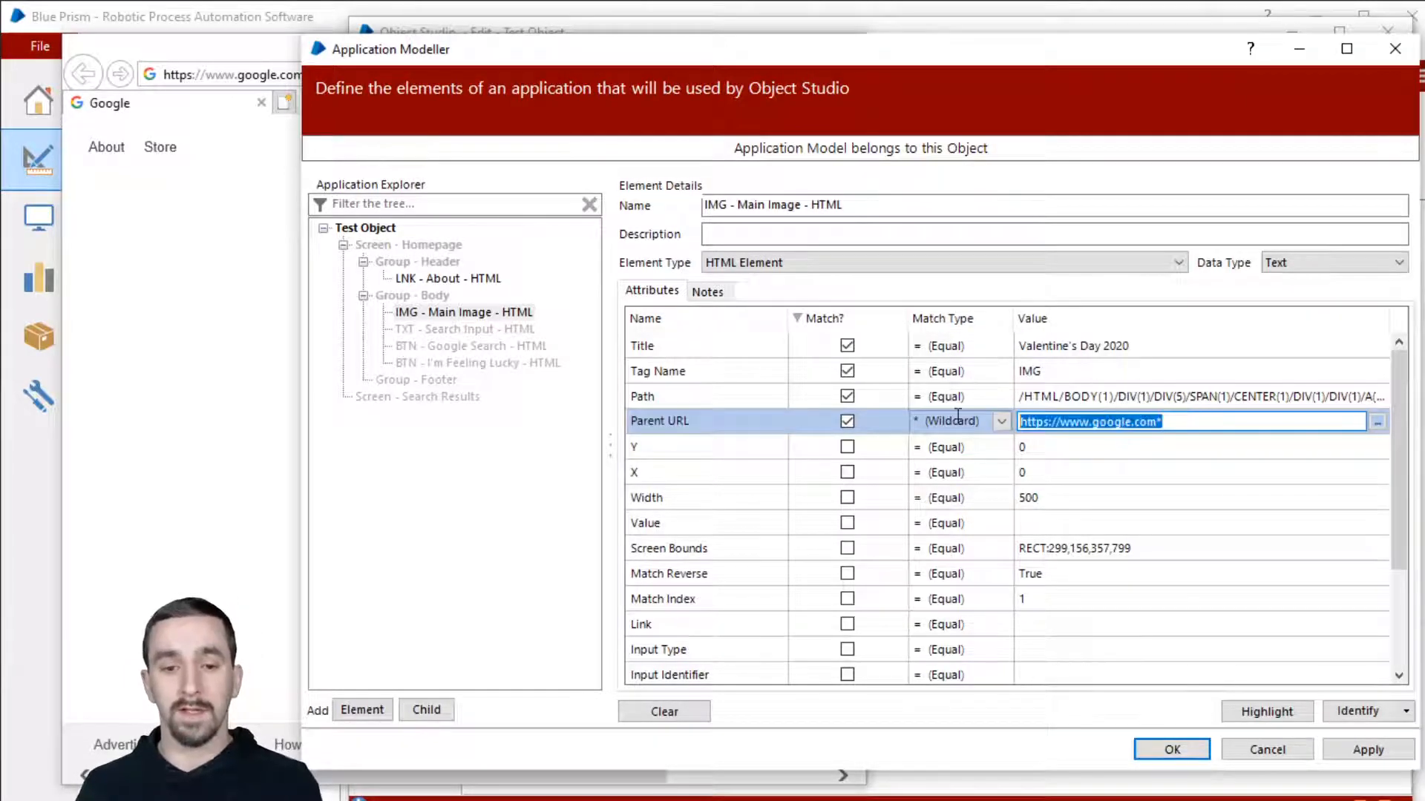
left_click(1217, 423)
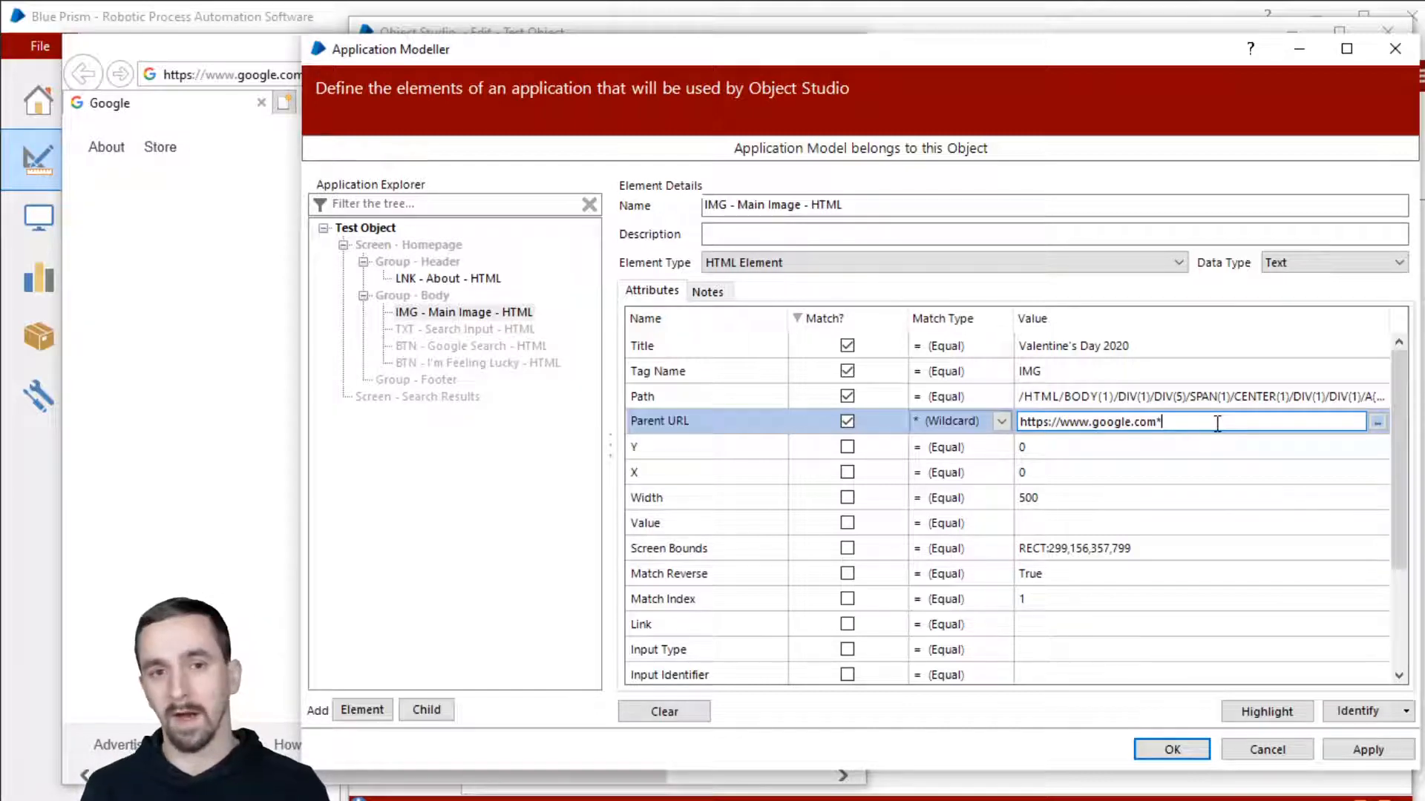
double_click(1099, 422)
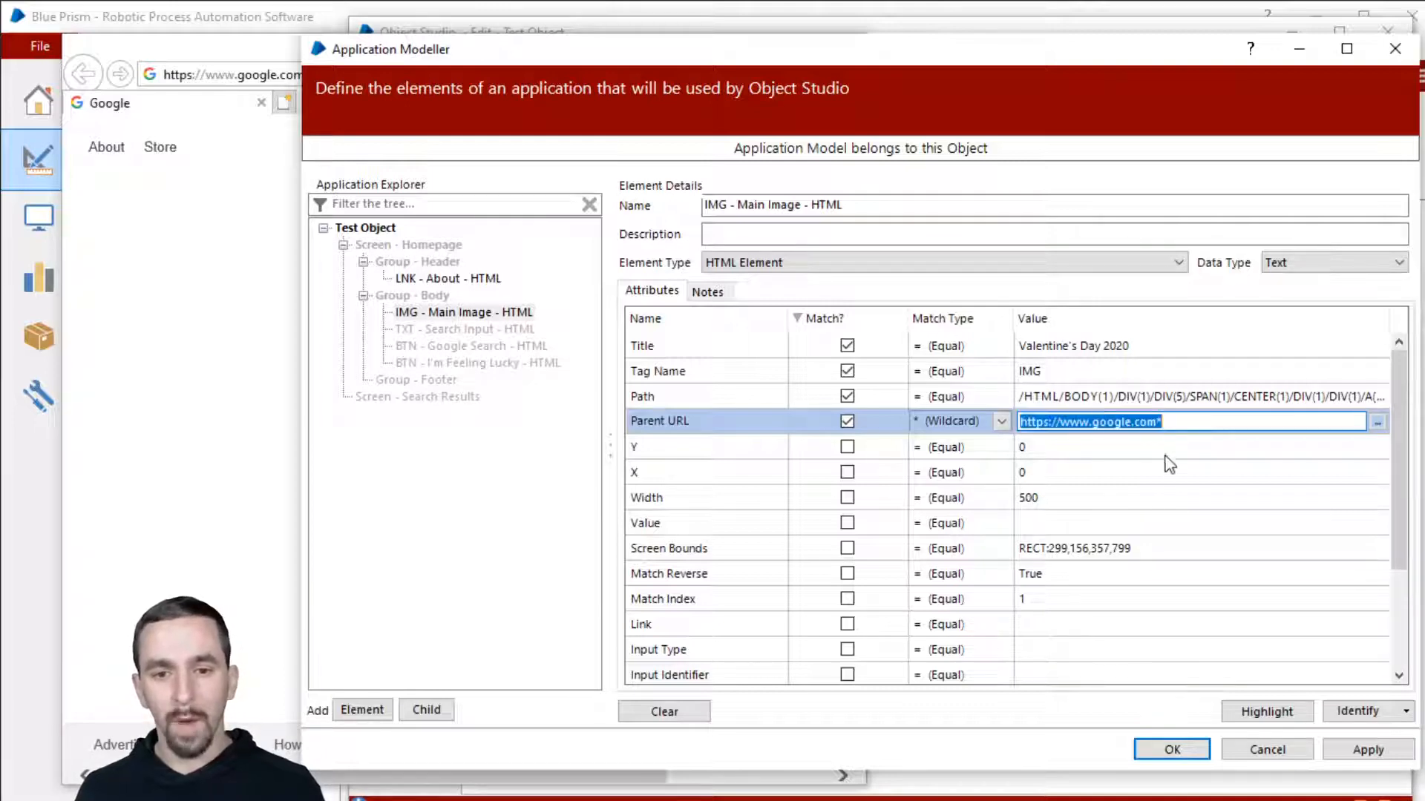
key("Left")
key("Right")
key("Right")
key("Right")
key("Right")
key("Right")
key("Right")
key("Right")
key("Right")
key("Right")
key("Right")
key("Right")
key("Right")
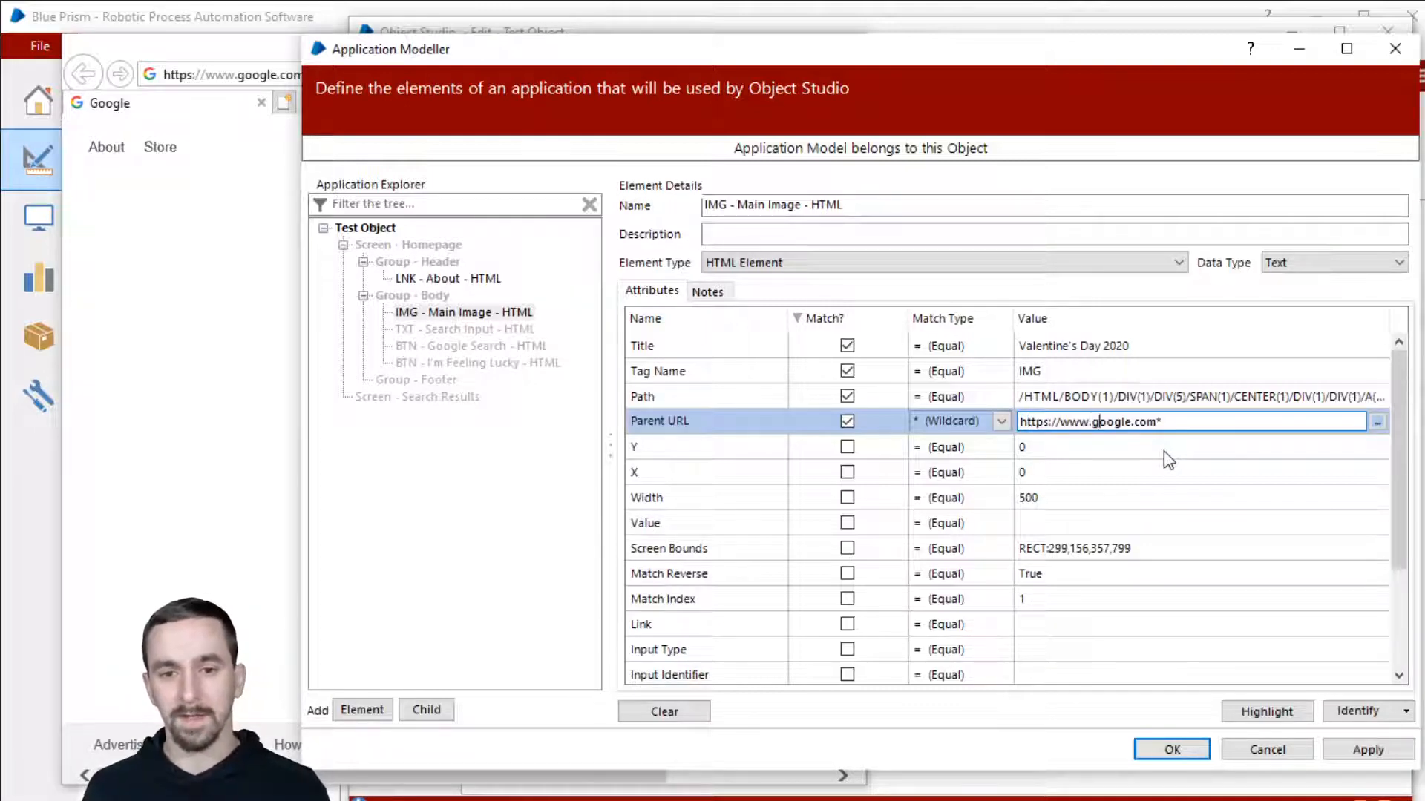
type("dev")
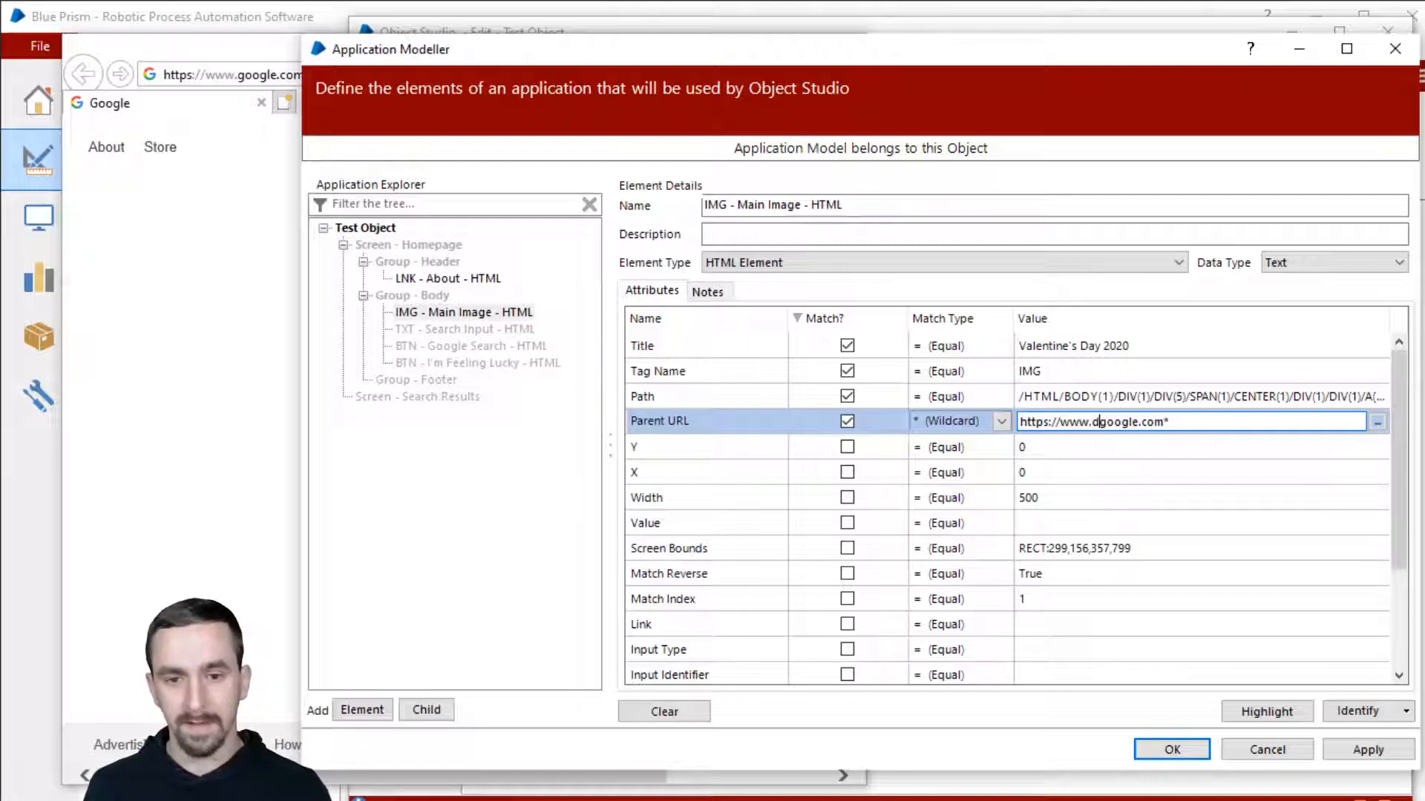
type("-")
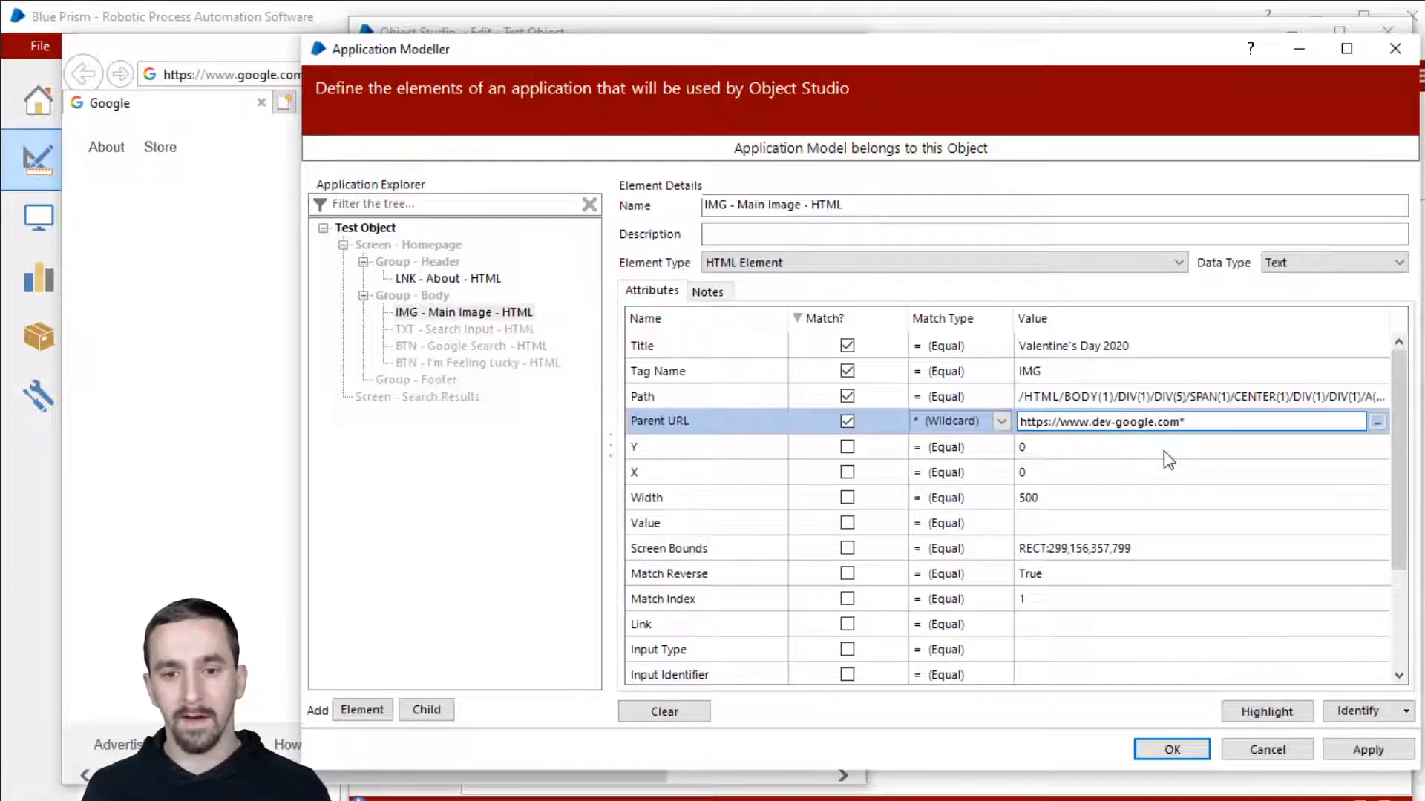
key("Right")
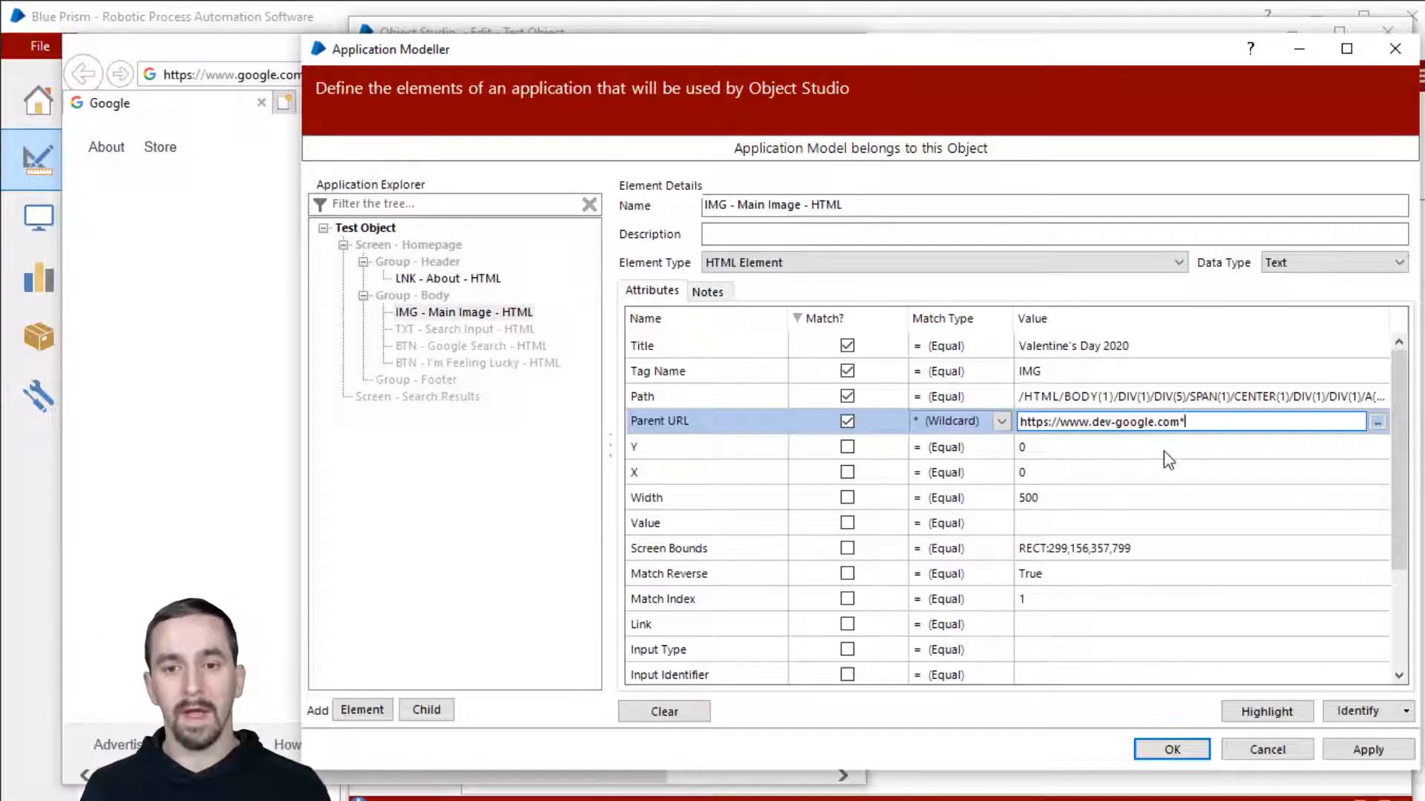
key("Left")
key("Left")
key("Left")
key("Left")
key("Left")
key("Left")
key("BackSpace")
key("BackSpace")
key("BackSpace")
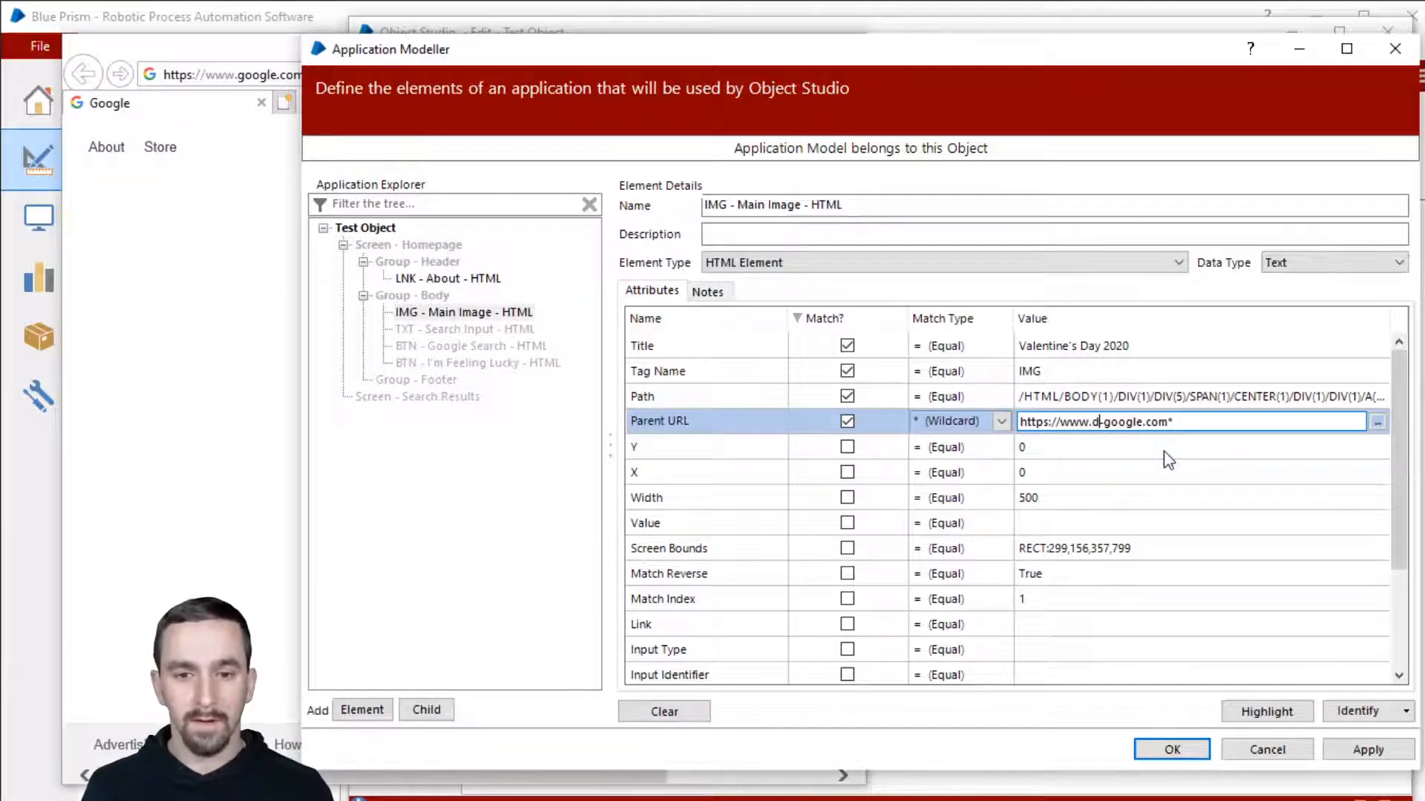
type("uat")
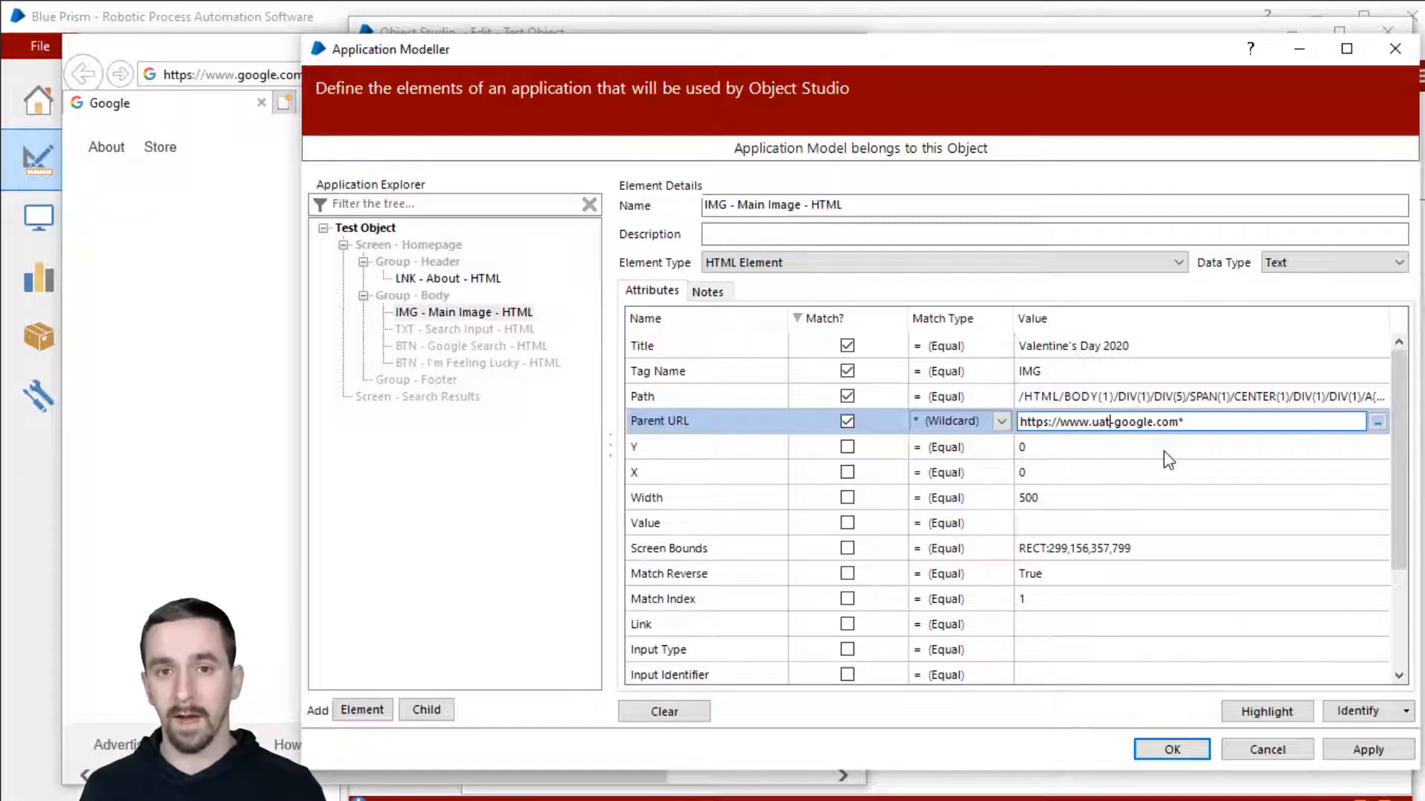
key("Delete")
key("BackSpace")
key("BackSpace")
key("BackSpace")
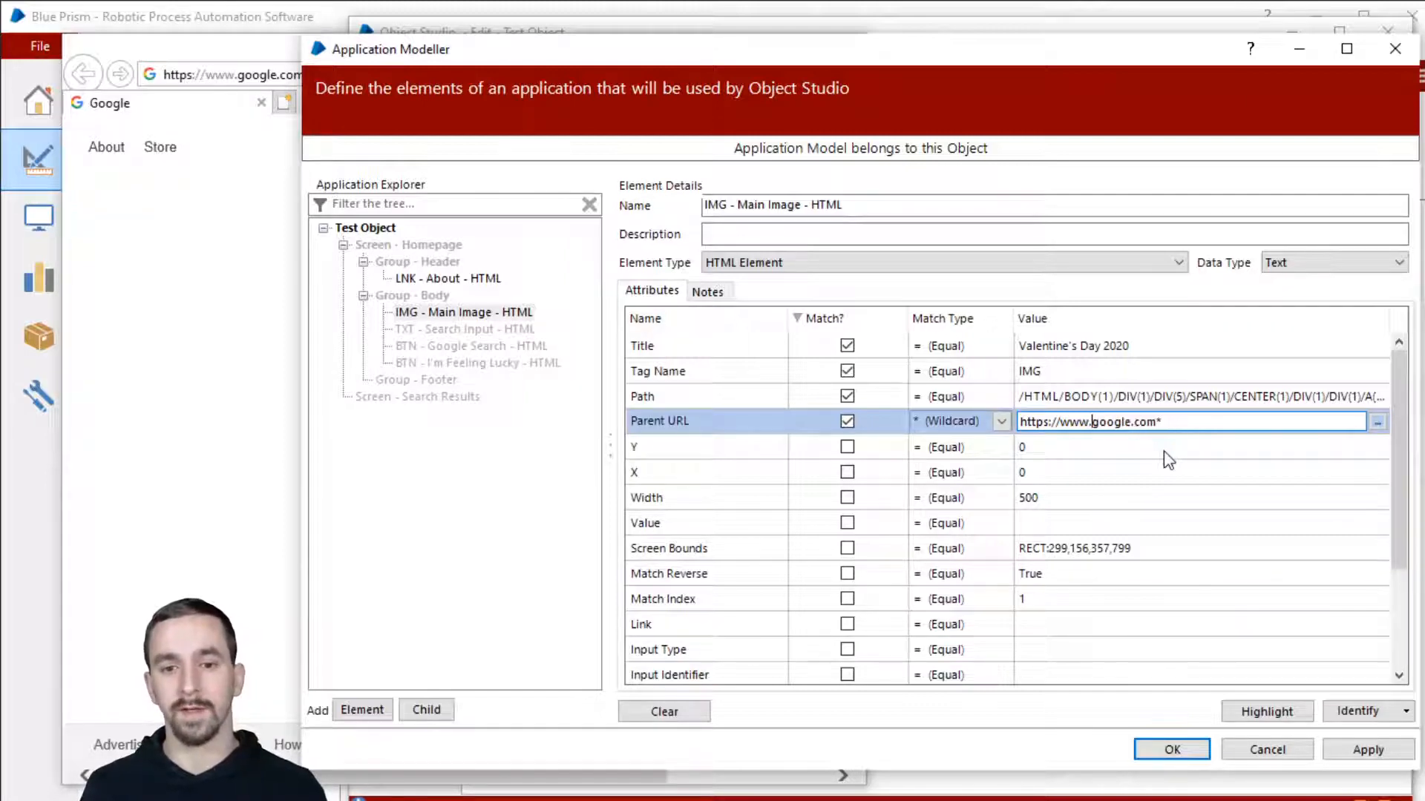
type("*")
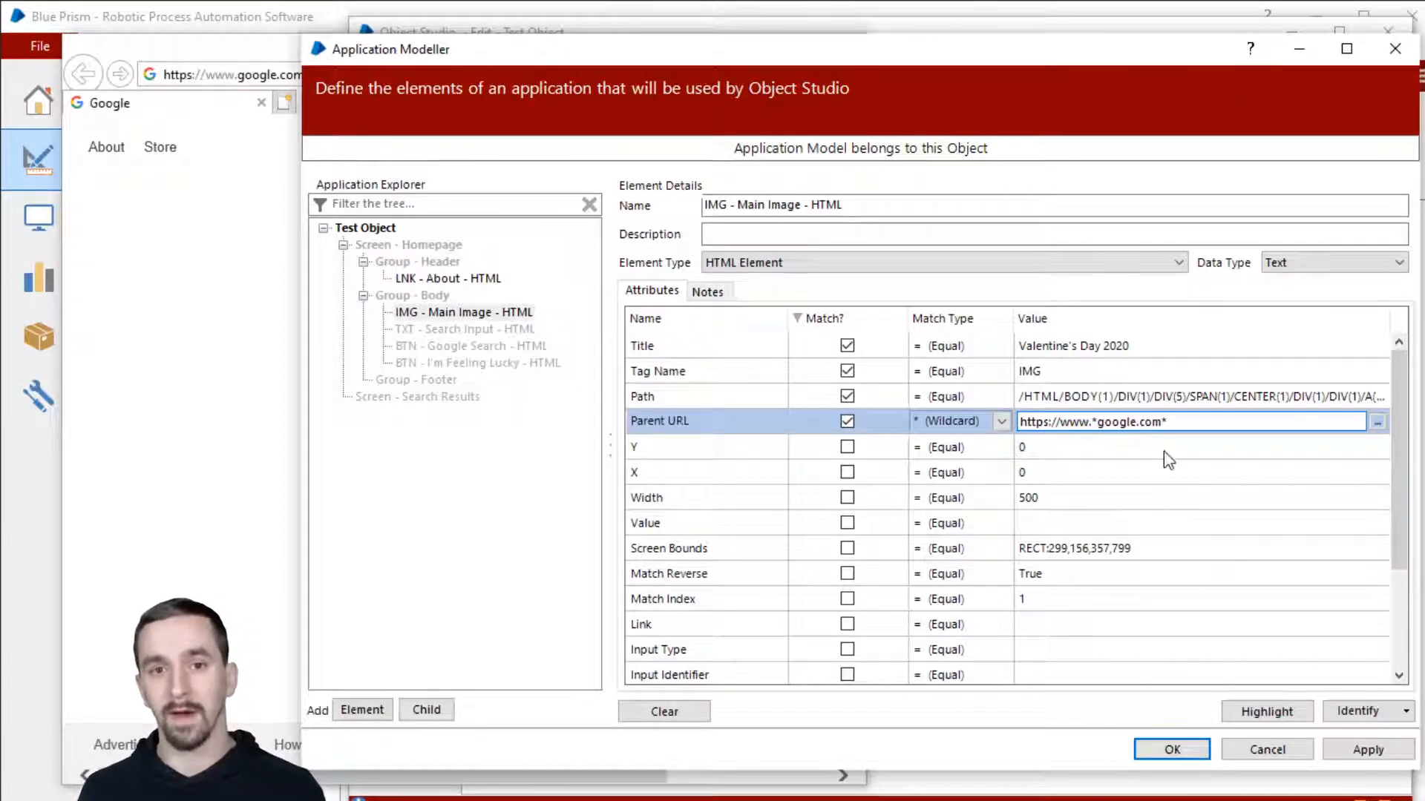
left_click(1095, 421)
type("*")
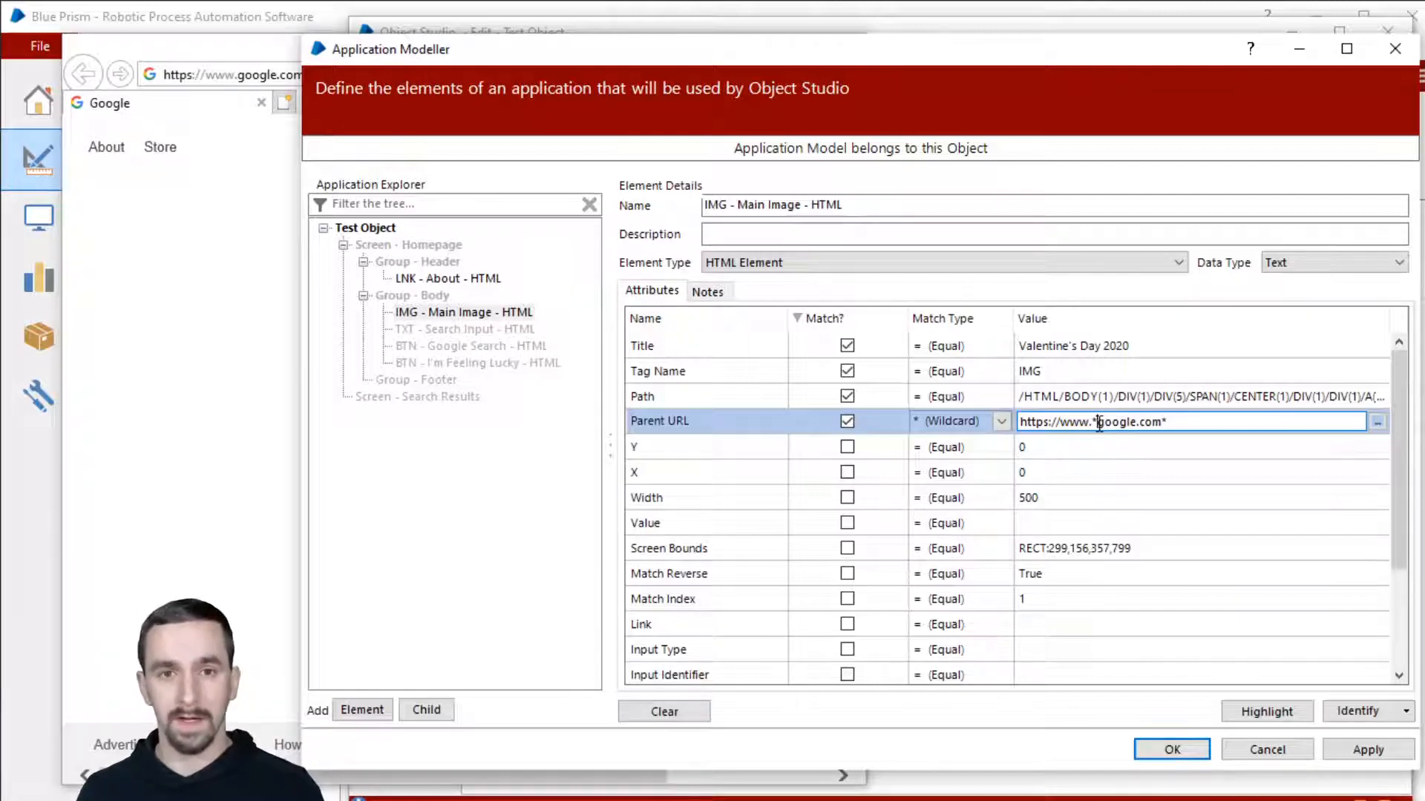
left_click(1186, 422)
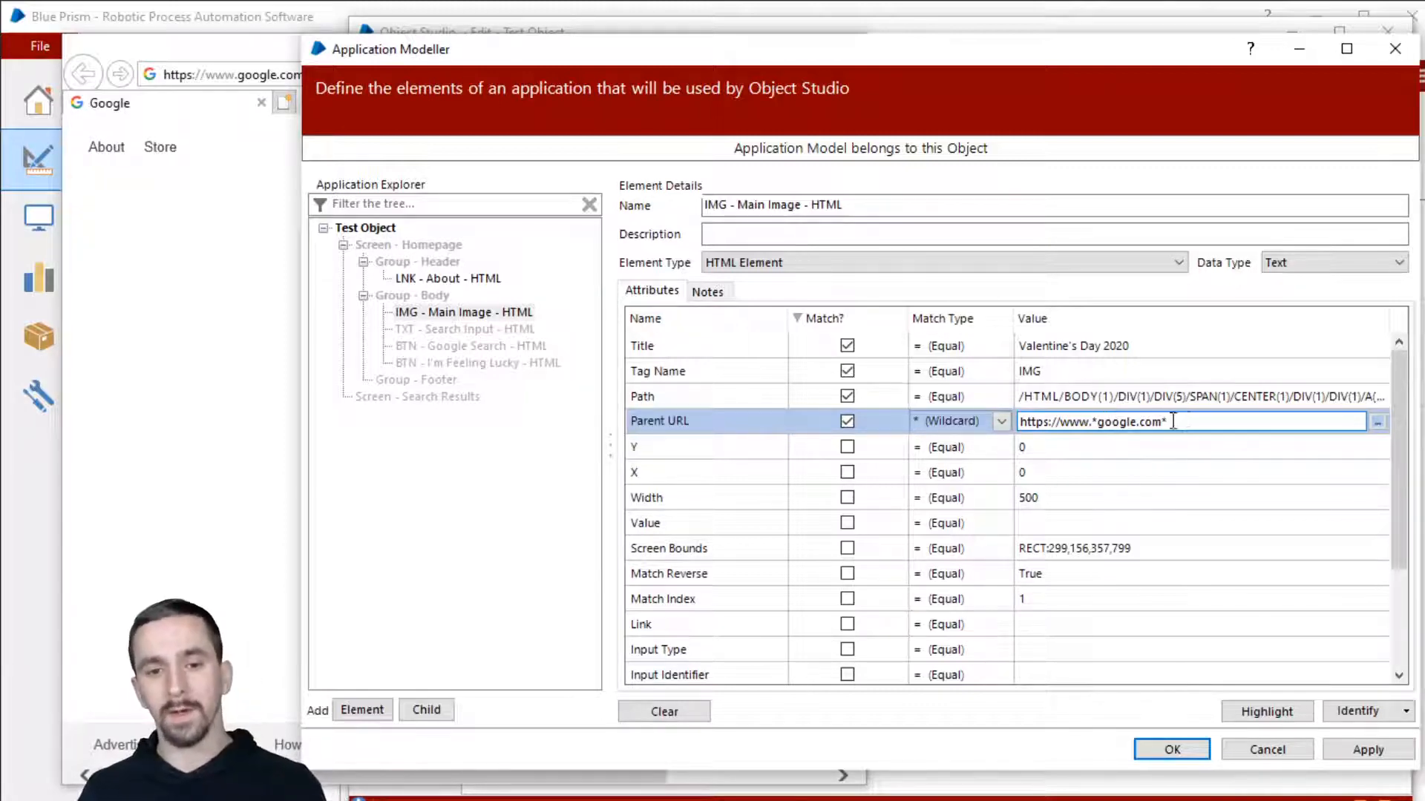
Step: Set Parent URL's Match Type to Dynamic and close Application Modeller with OK
left_click(984, 421)
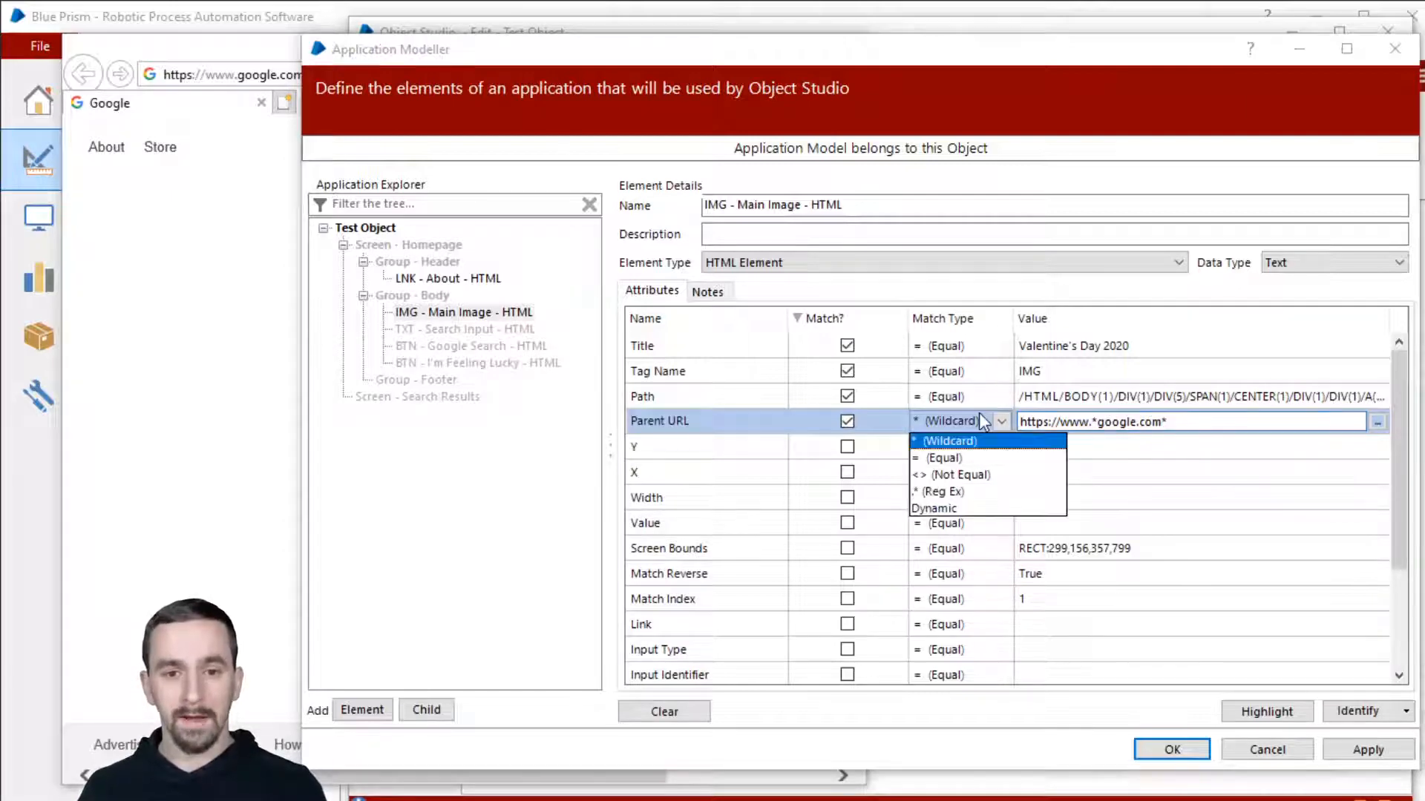
left_click(995, 509)
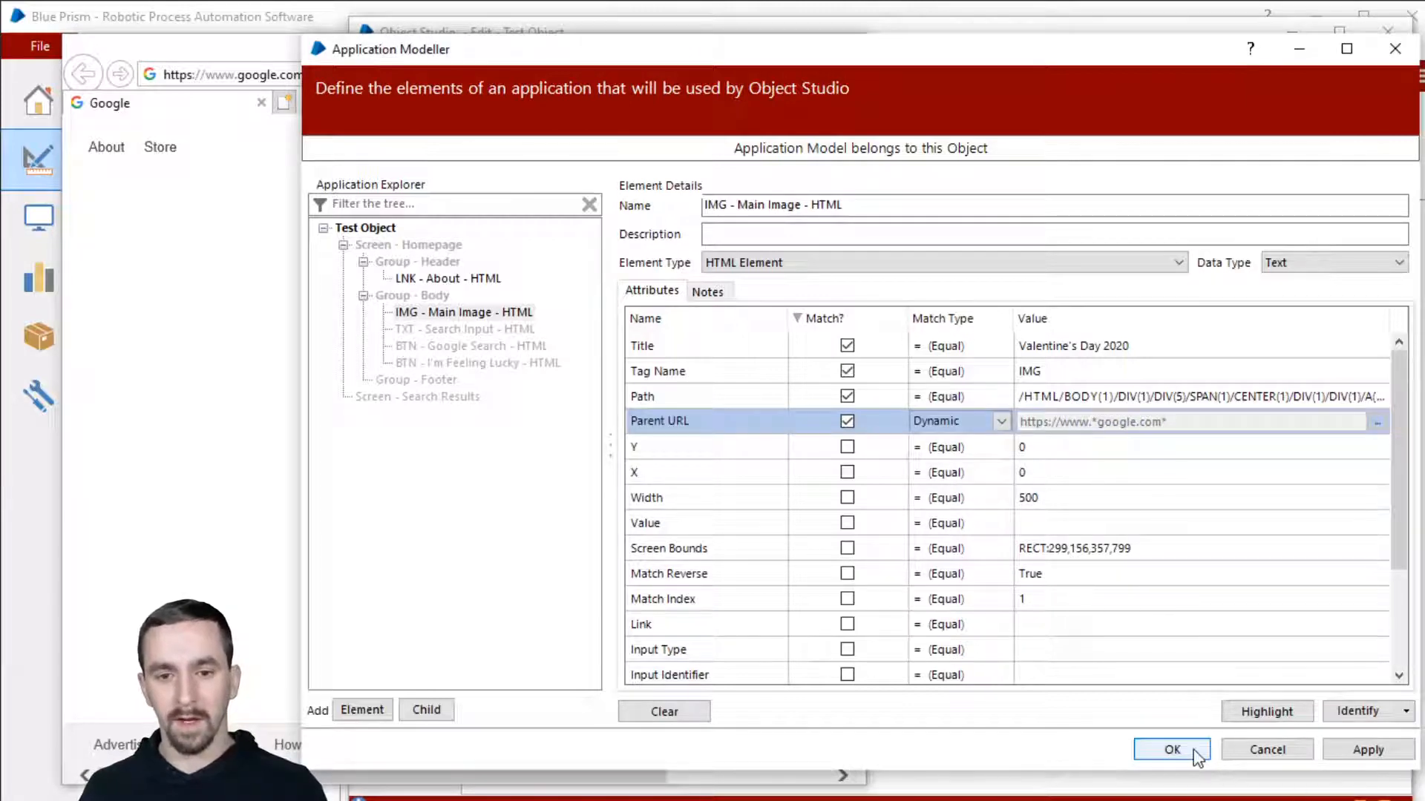
left_click(1172, 749)
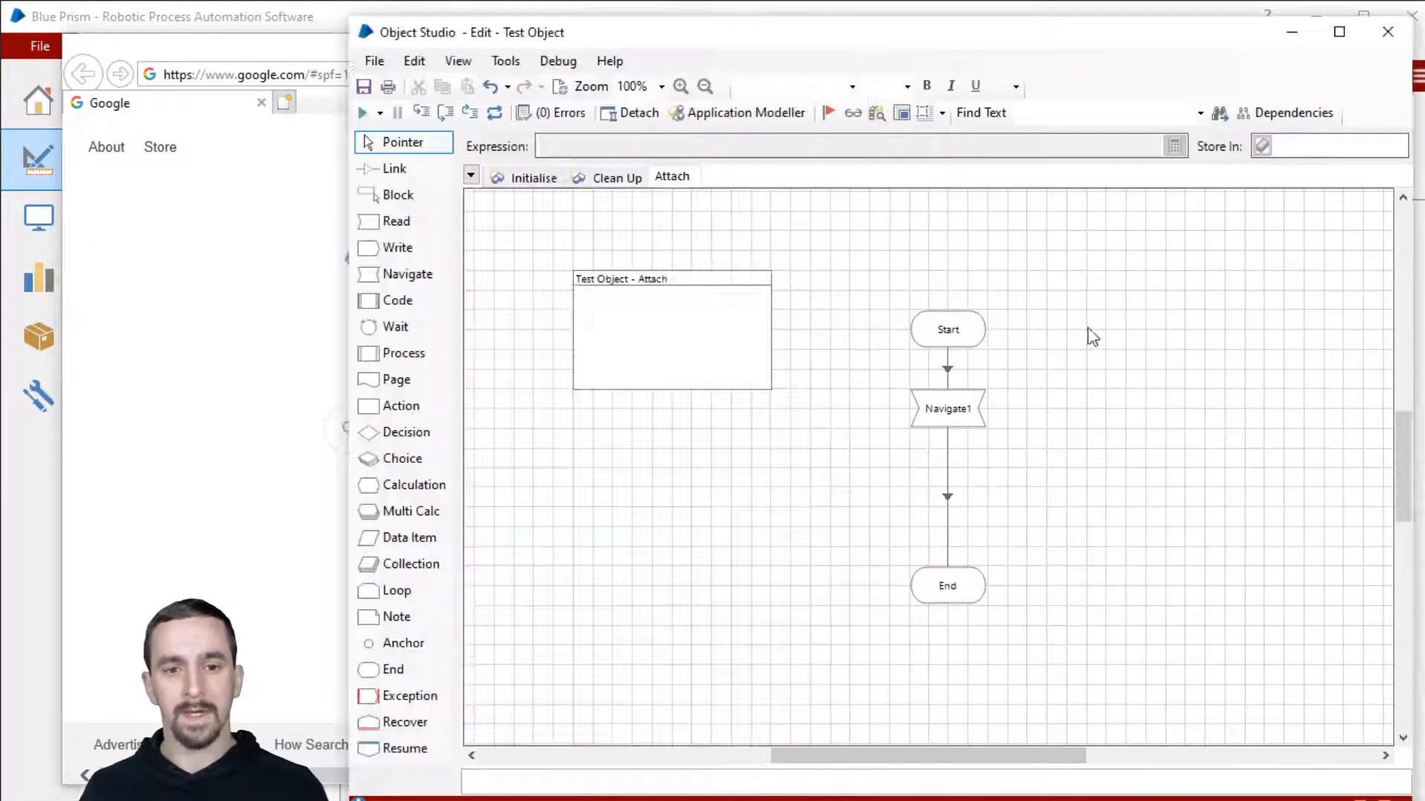
Step: Add IMG - Main Image to the Navigate stage's actions and rename the stage Highlight
double_click(955, 410)
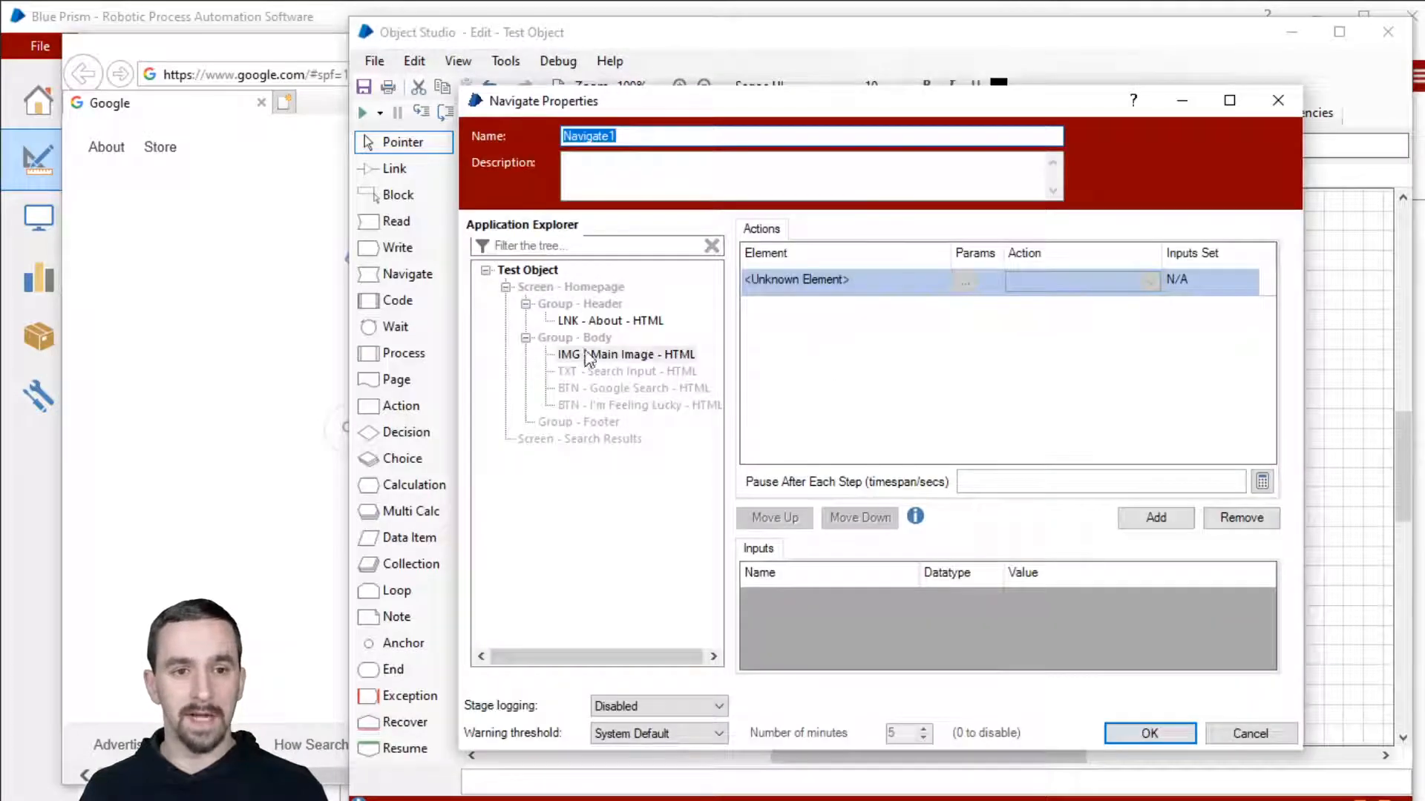
left_click_drag(622, 354, 850, 288)
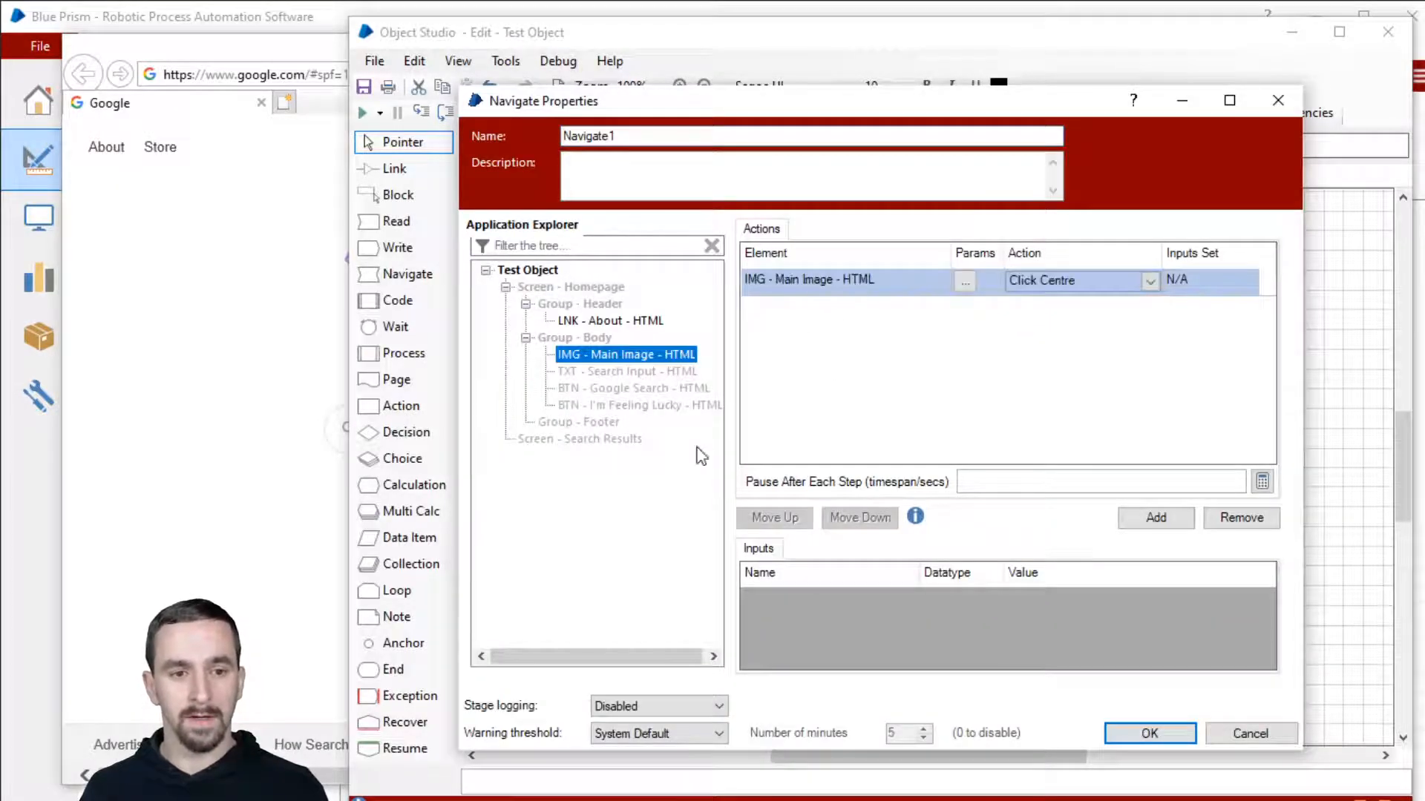
double_click(650, 136)
type("Hi")
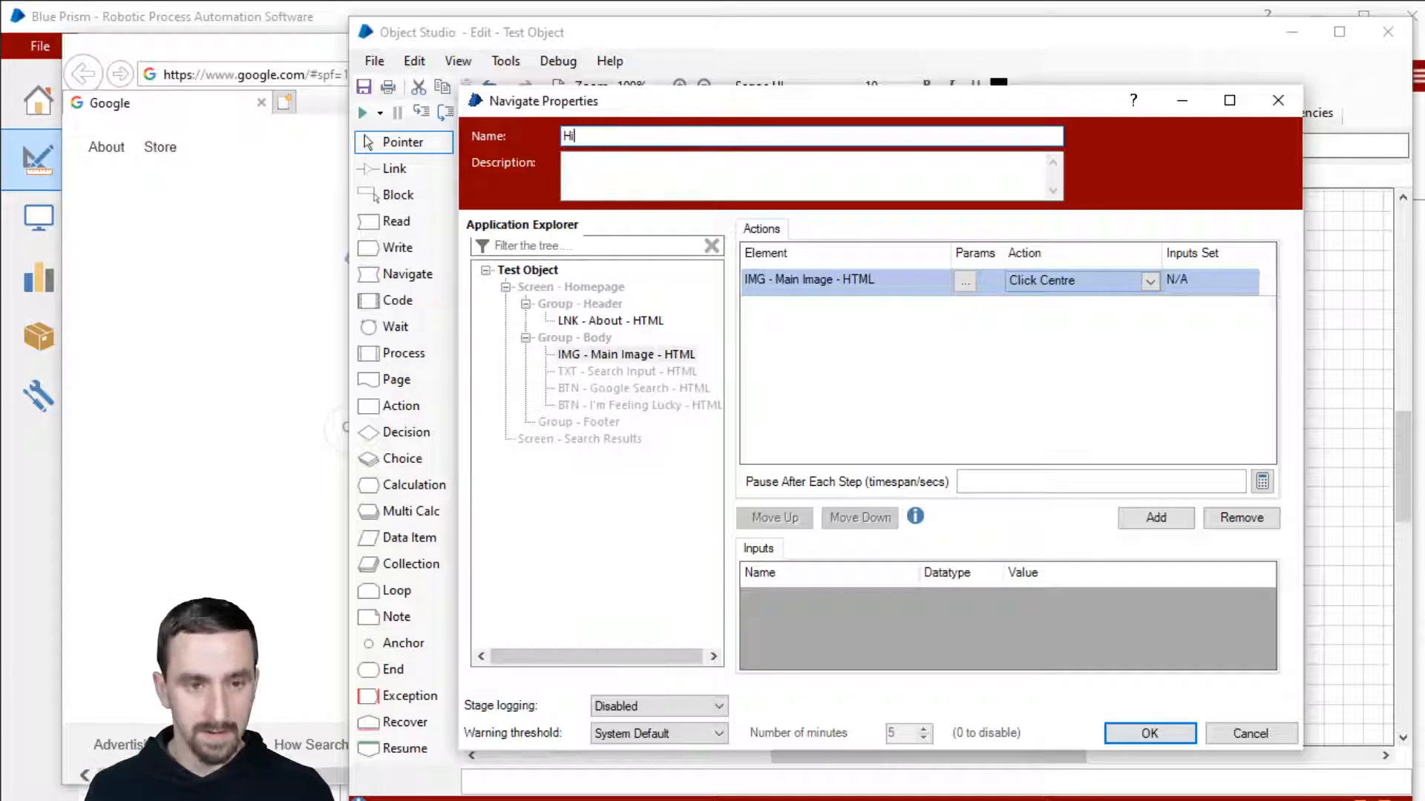
type("ghlight")
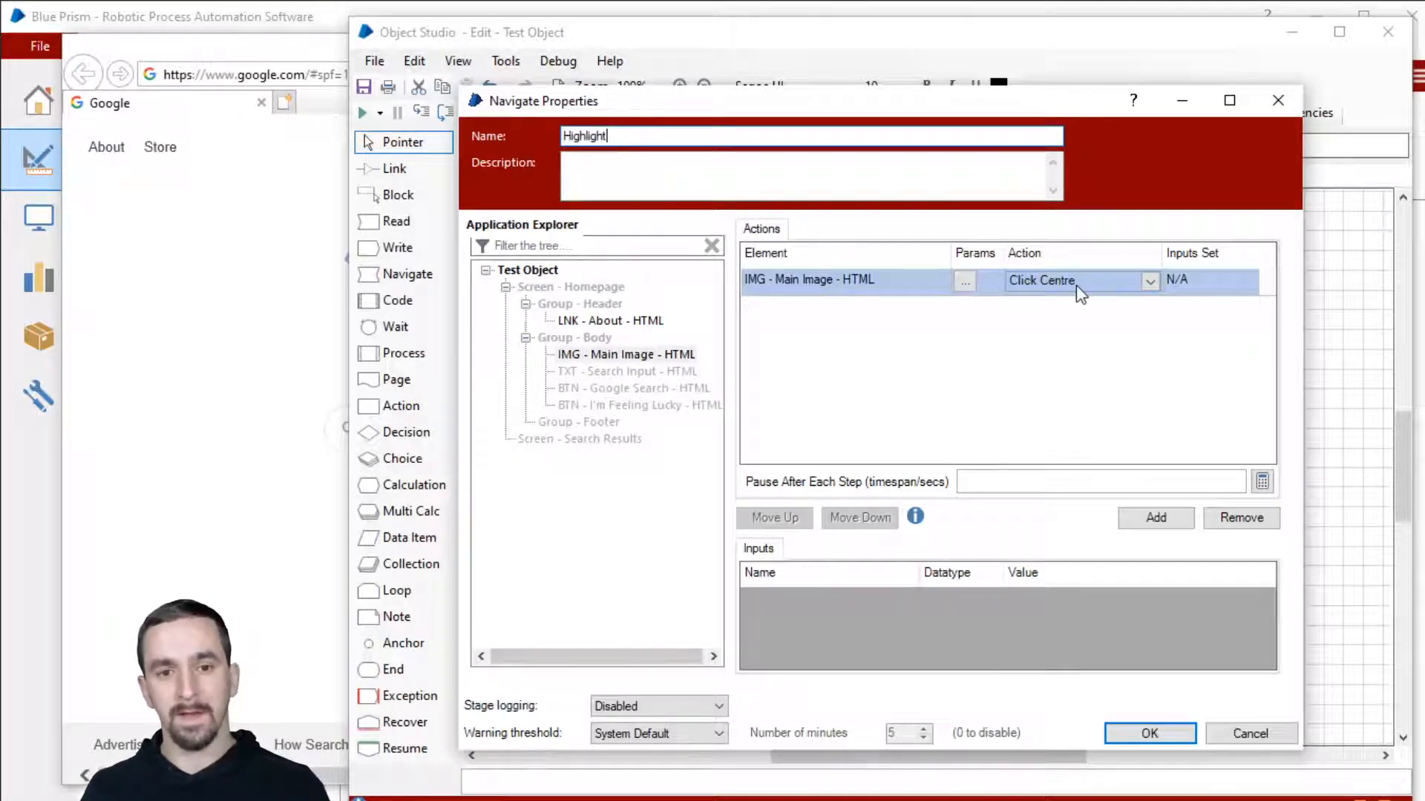
Step: Choose the Verify action with Highlight set to True, confirm, and step-run the stage
left_click(1077, 285)
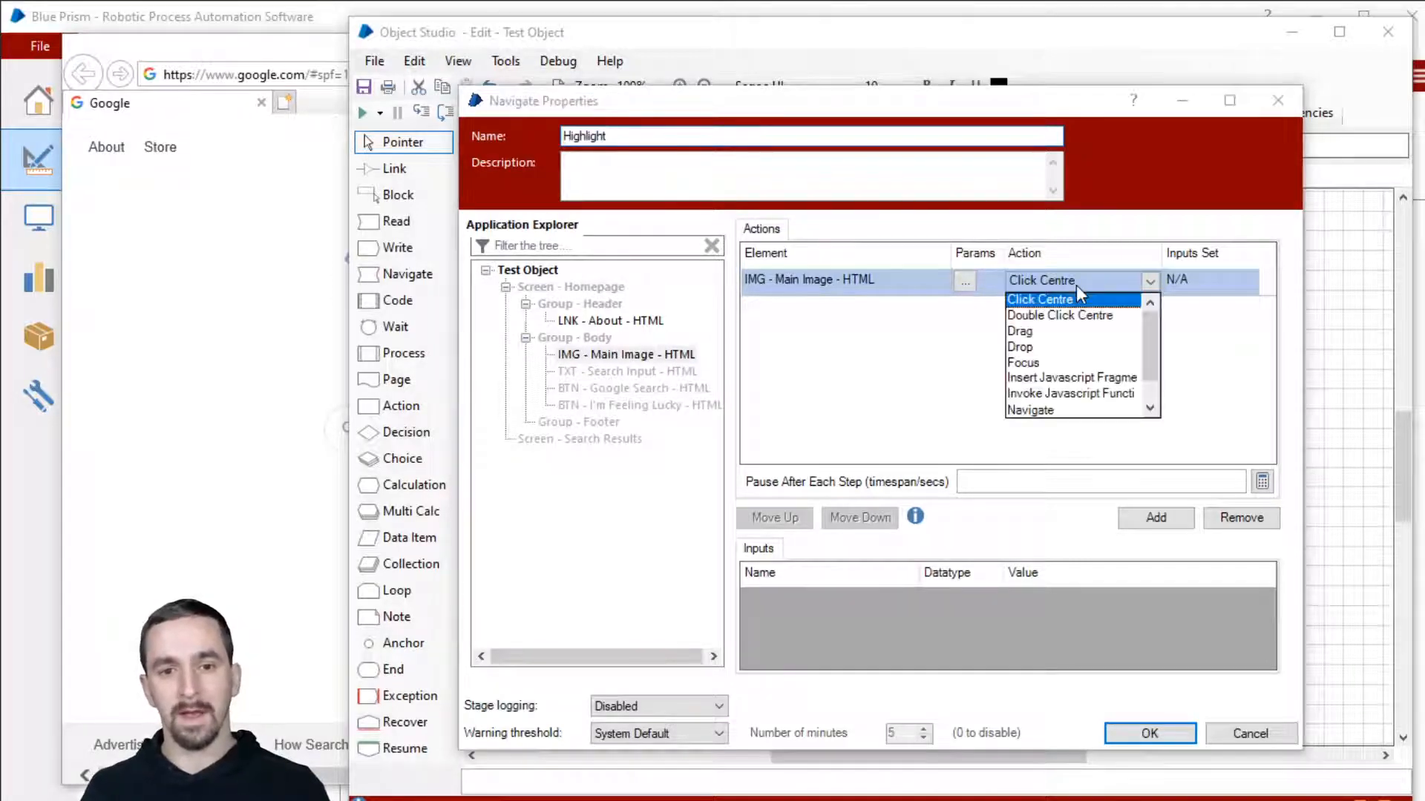
scroll(1091, 393, "down", 1)
left_click(1091, 411)
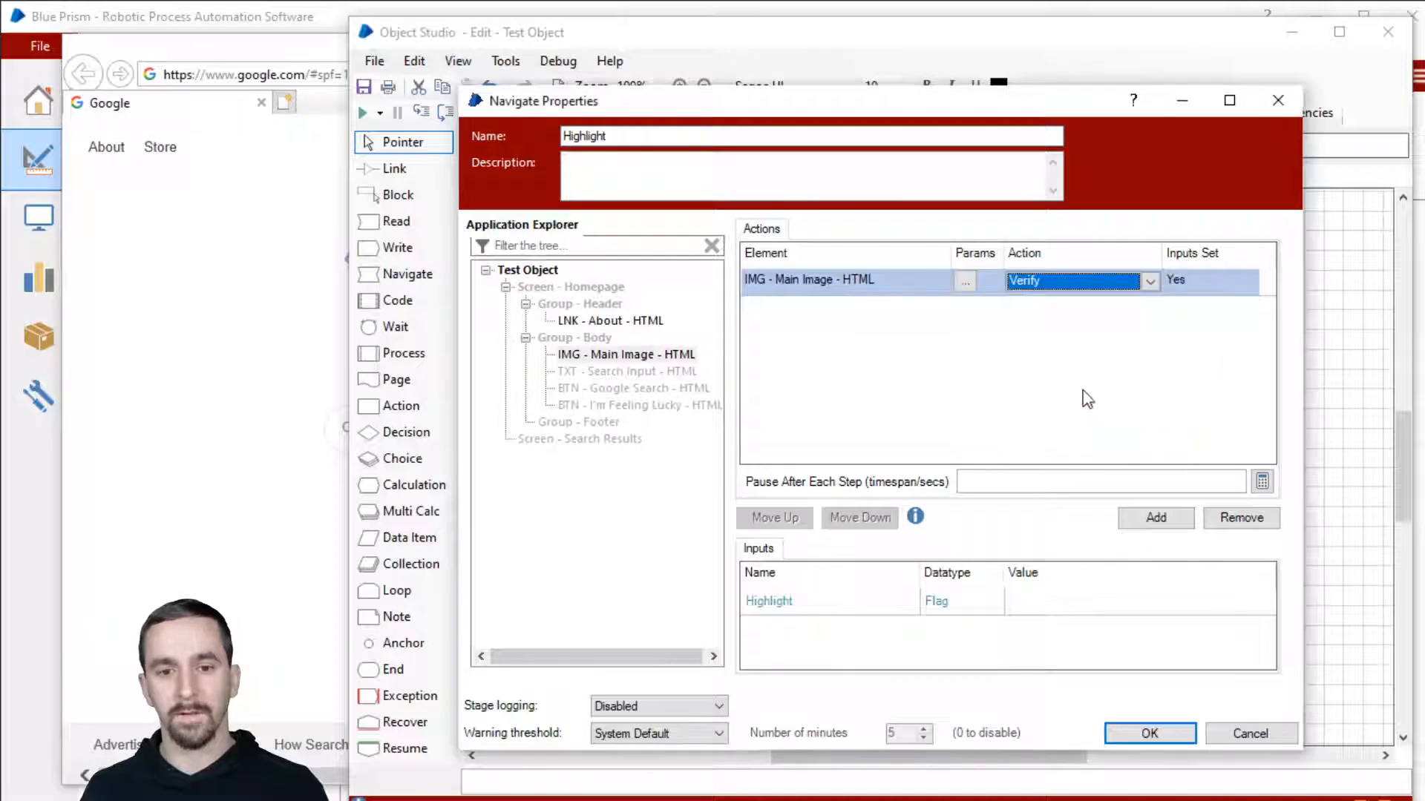
left_click(1078, 603)
type("True")
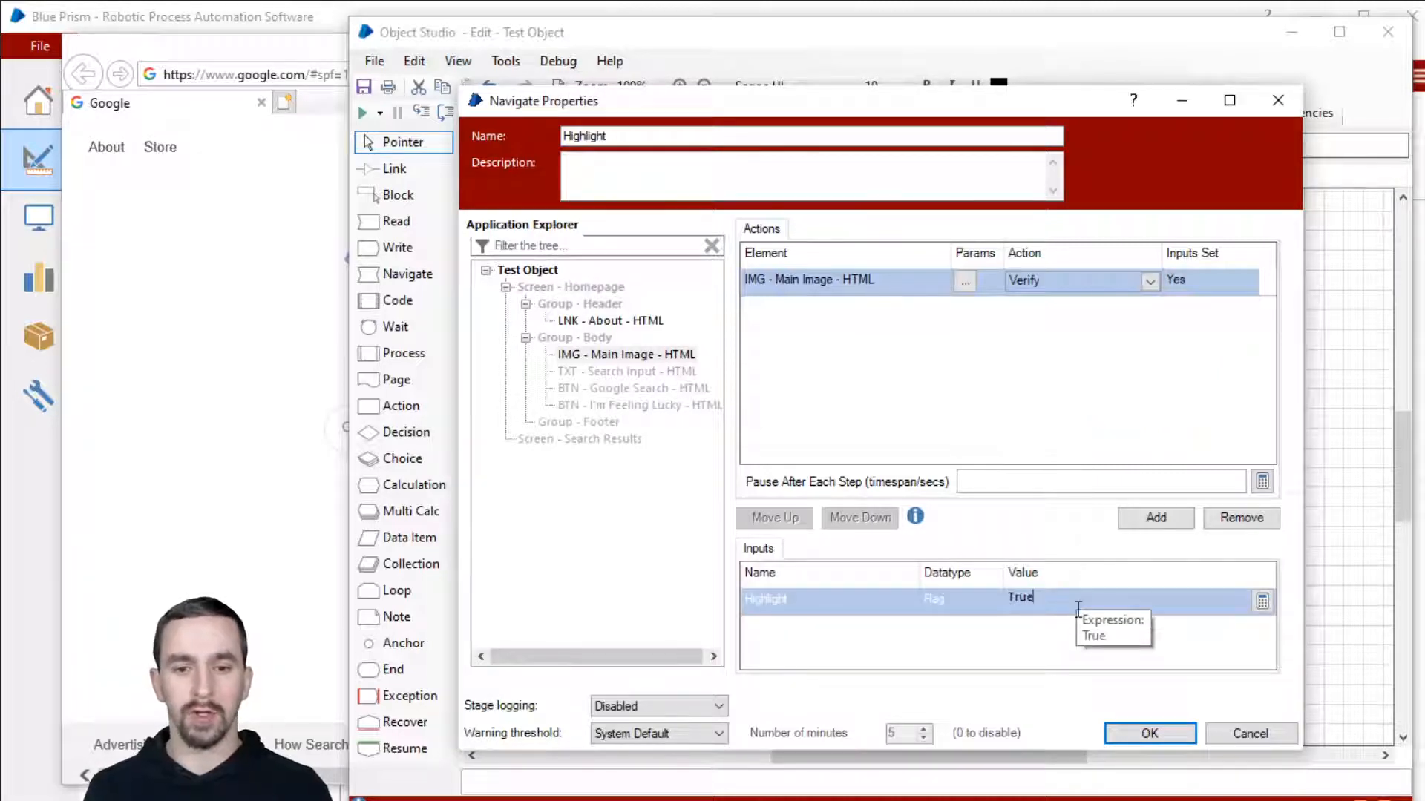
left_click(1150, 735)
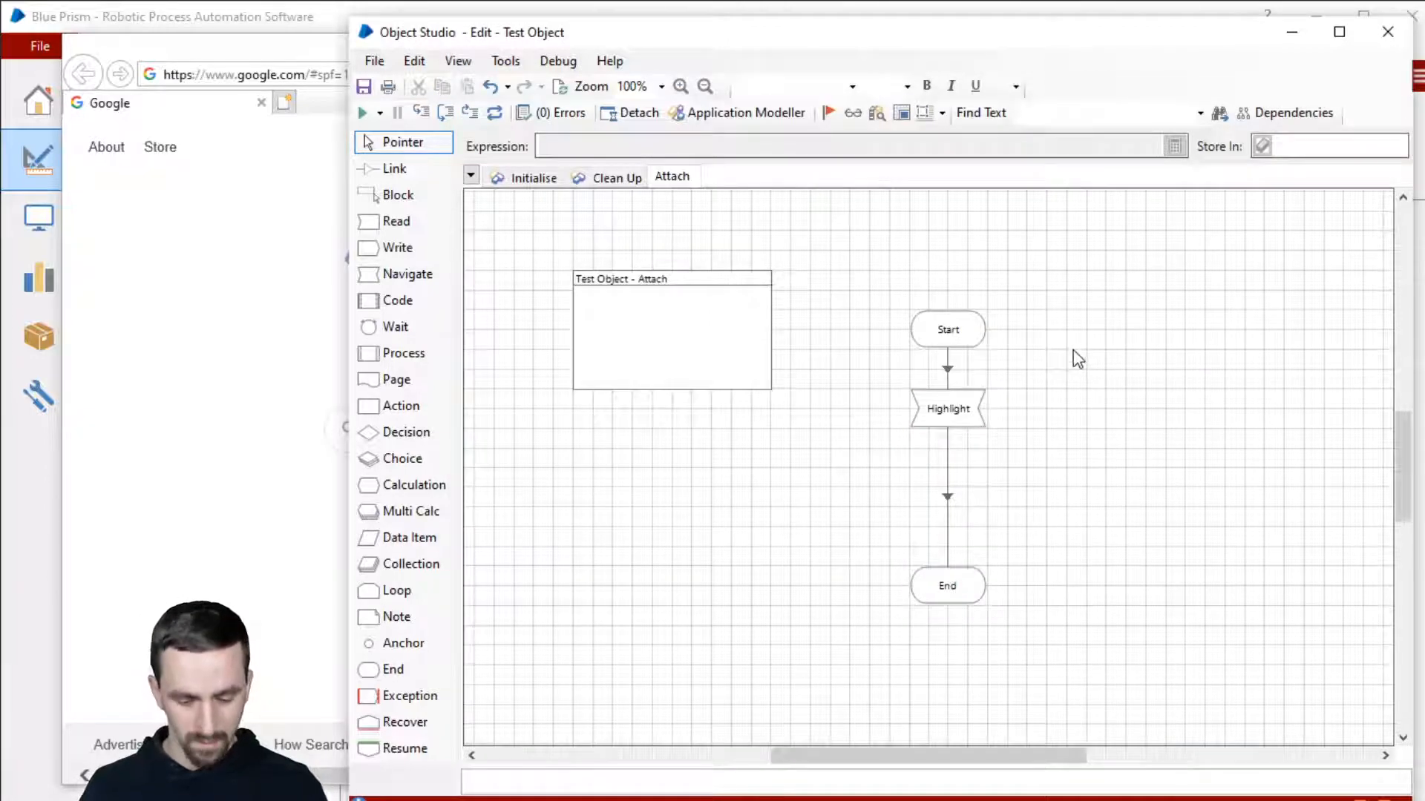
key("F11")
key("F11")
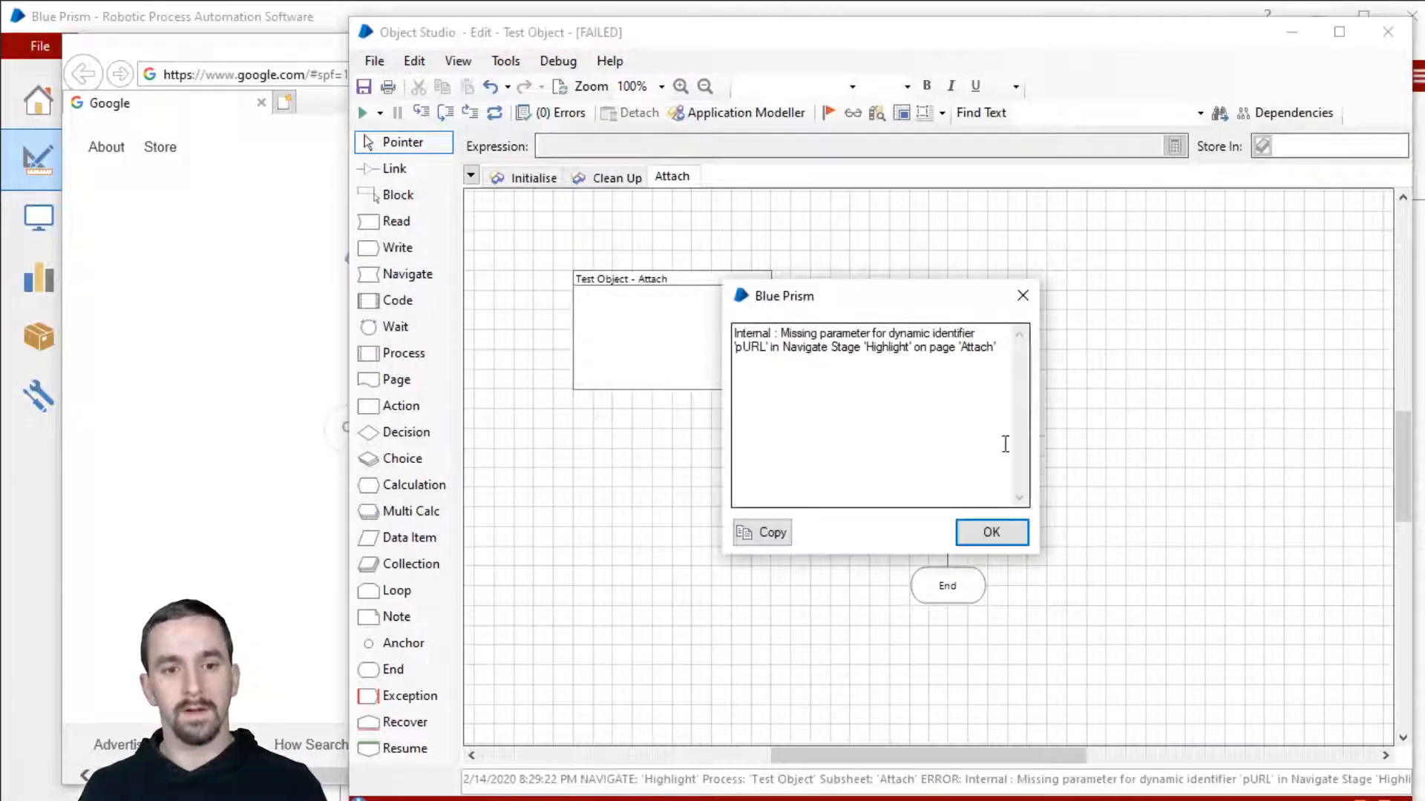
Step: Dismiss the pURL error and set the Parent URL parameter value to [input data item]
left_click(991, 533)
double_click(938, 403)
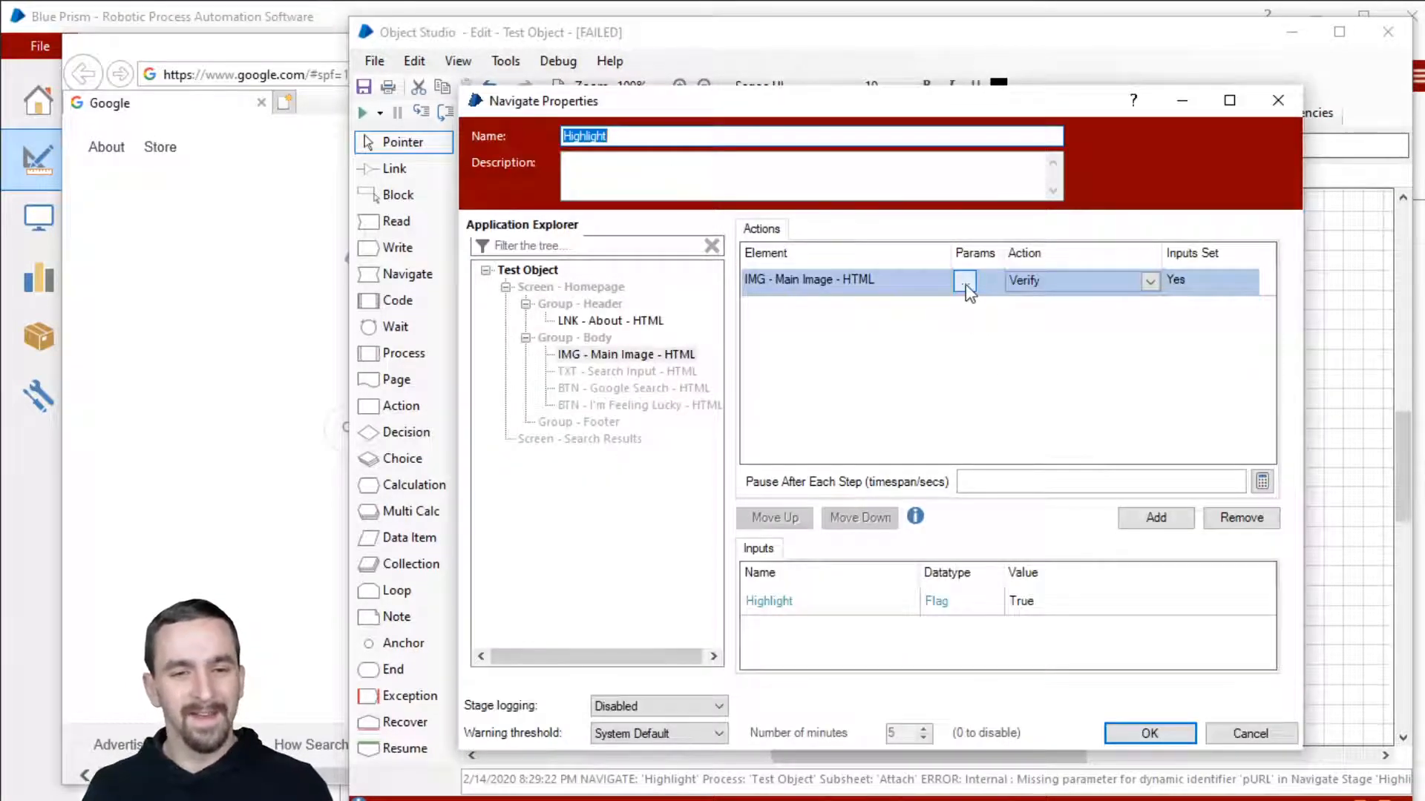
left_click(965, 282)
left_click(968, 391)
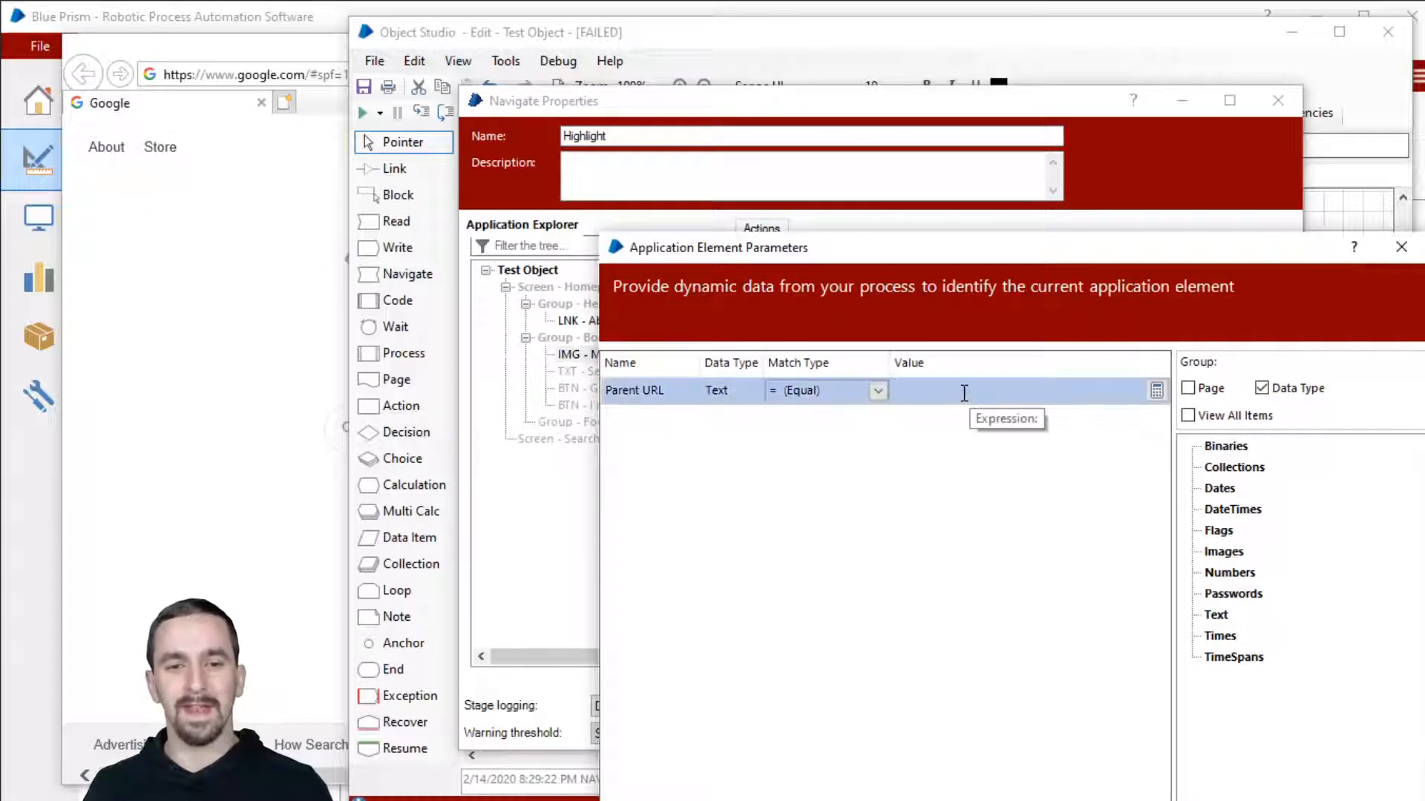
type("[")
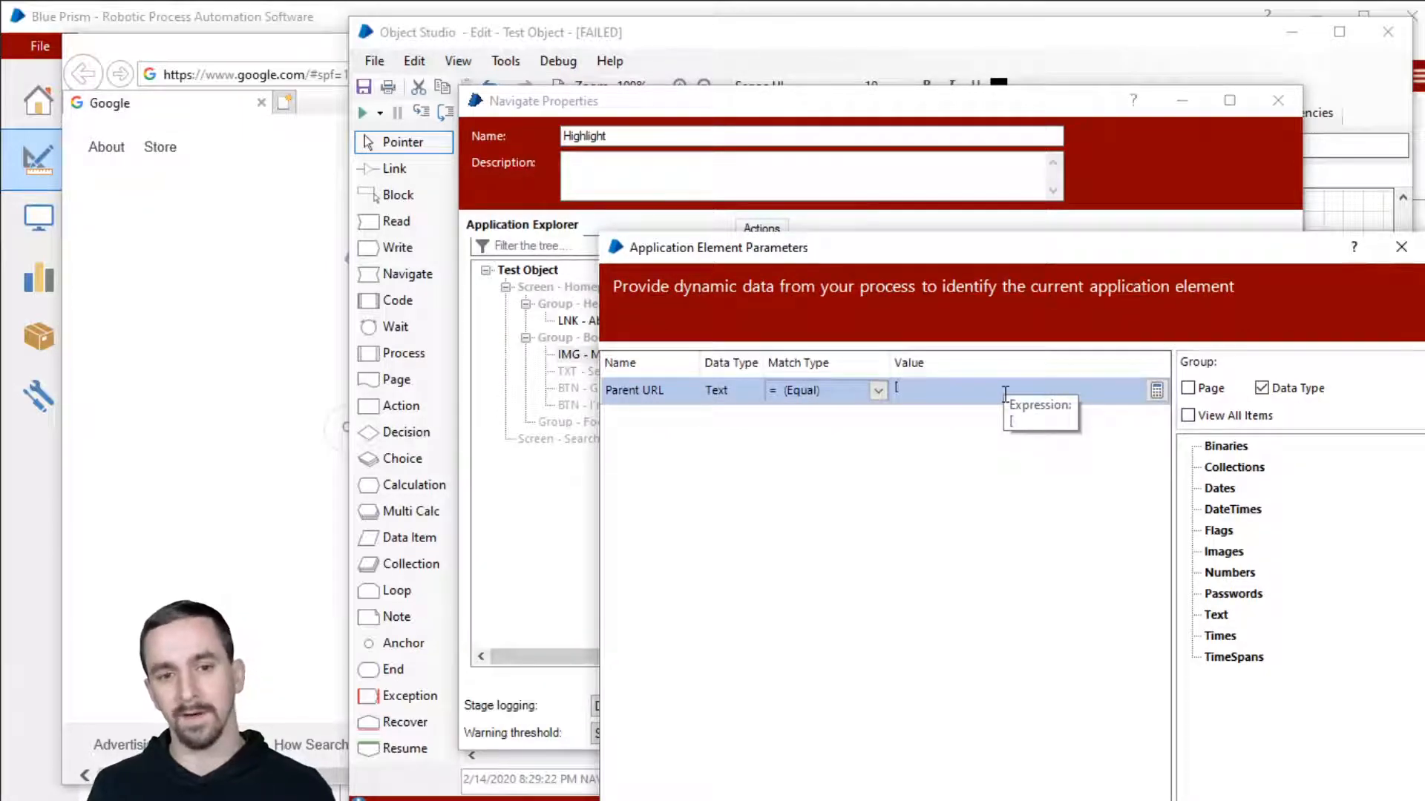
type("input data")
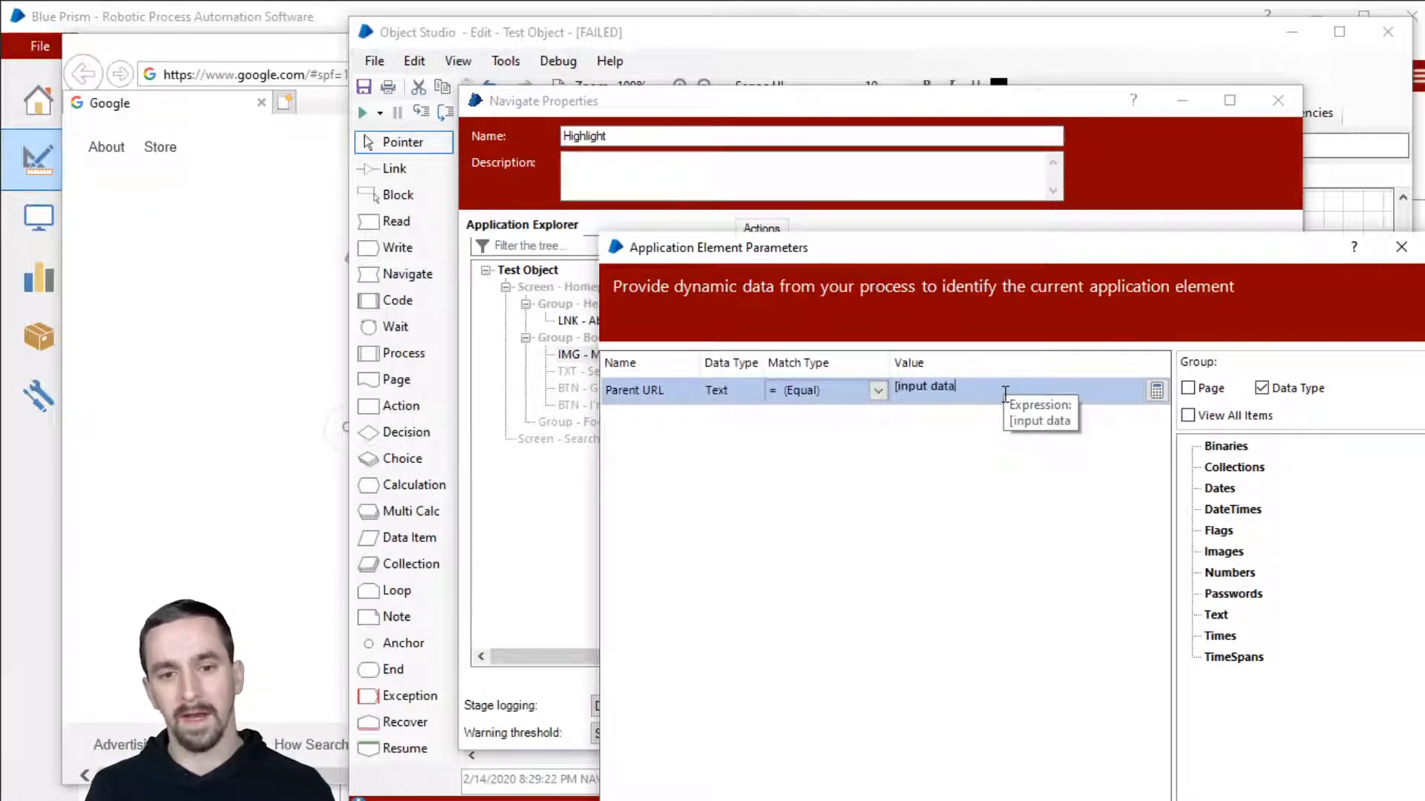
type(" item]")
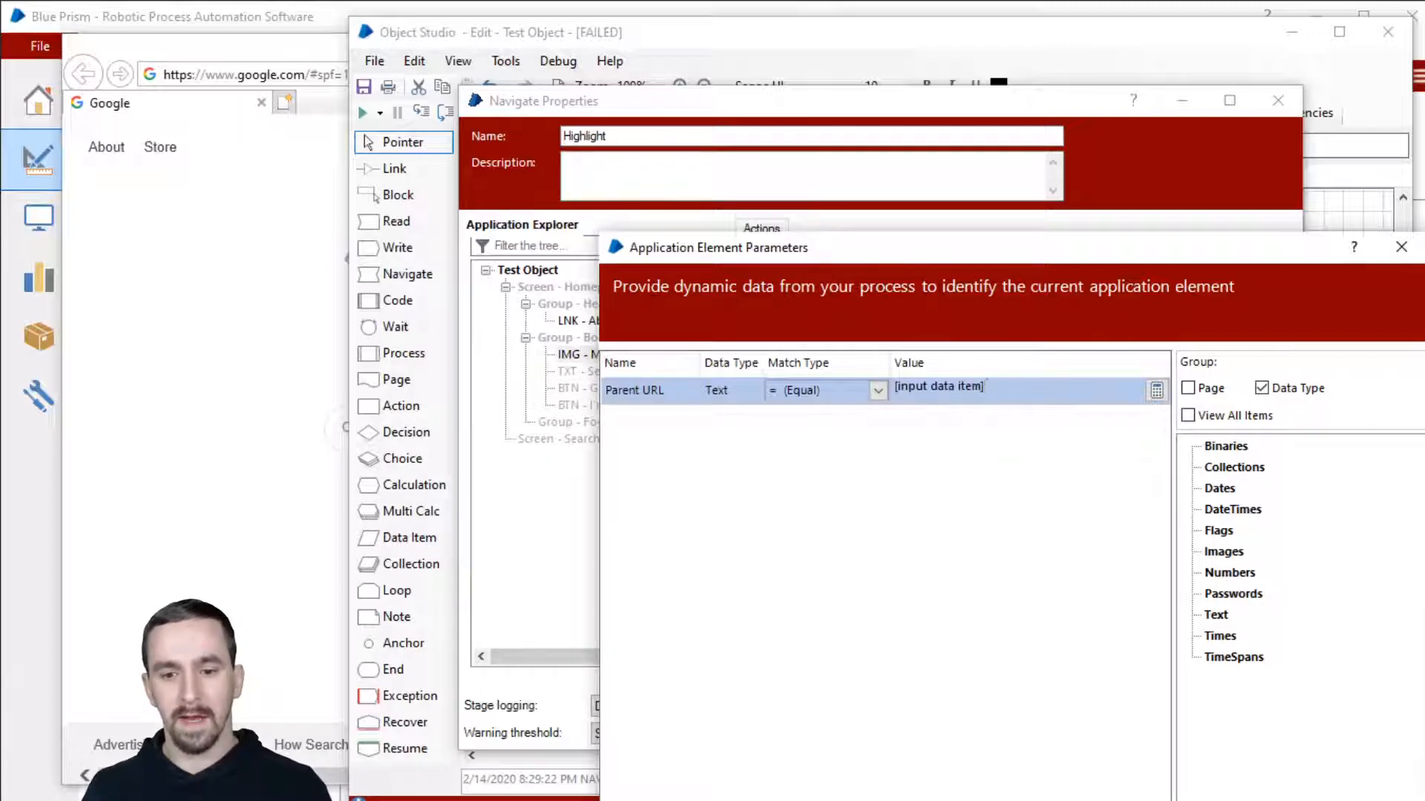
left_click(1273, 800)
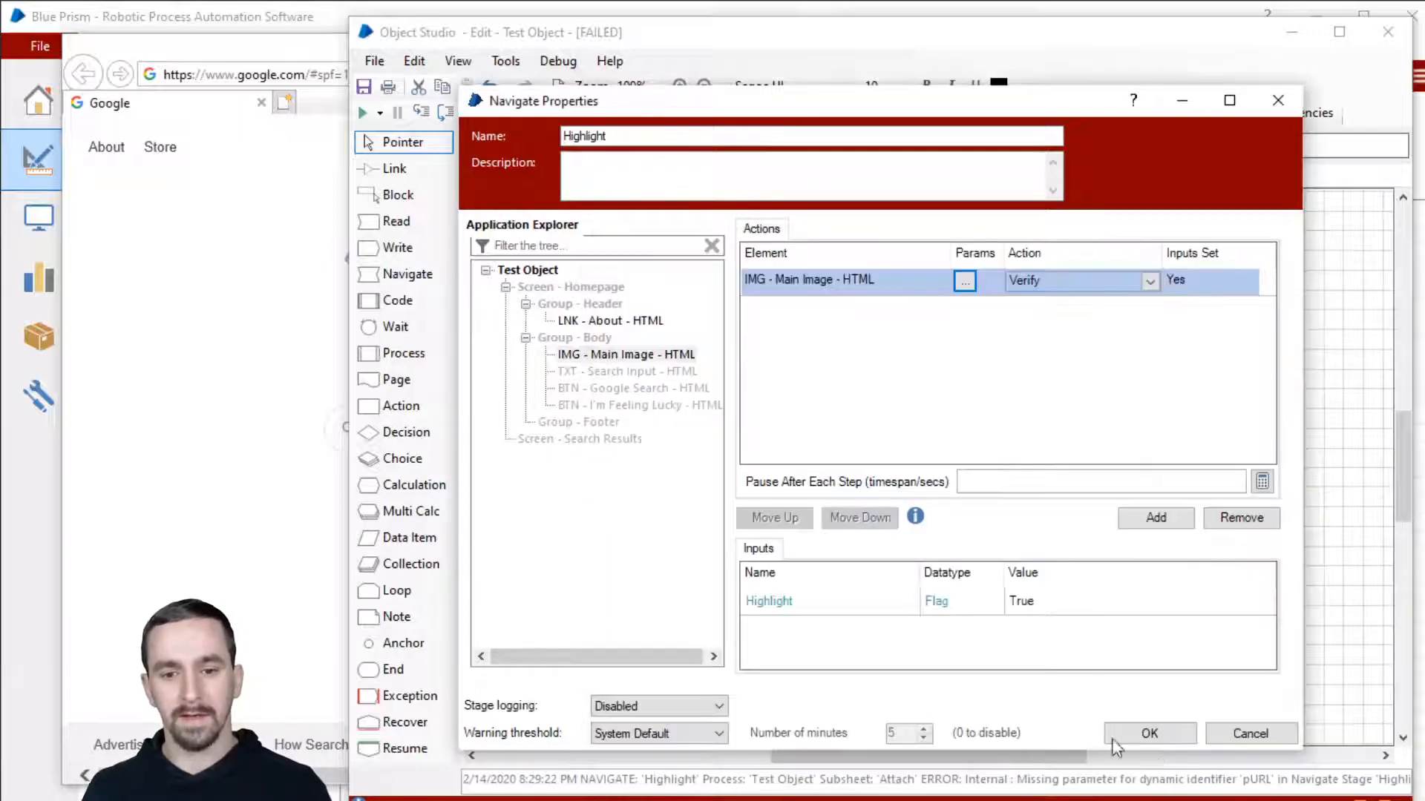
Step: Set the Parent URL parameter's match type to Wildcard and confirm the Highlight stage
left_click(965, 282)
left_click(846, 388)
left_click(846, 387)
left_click(853, 407)
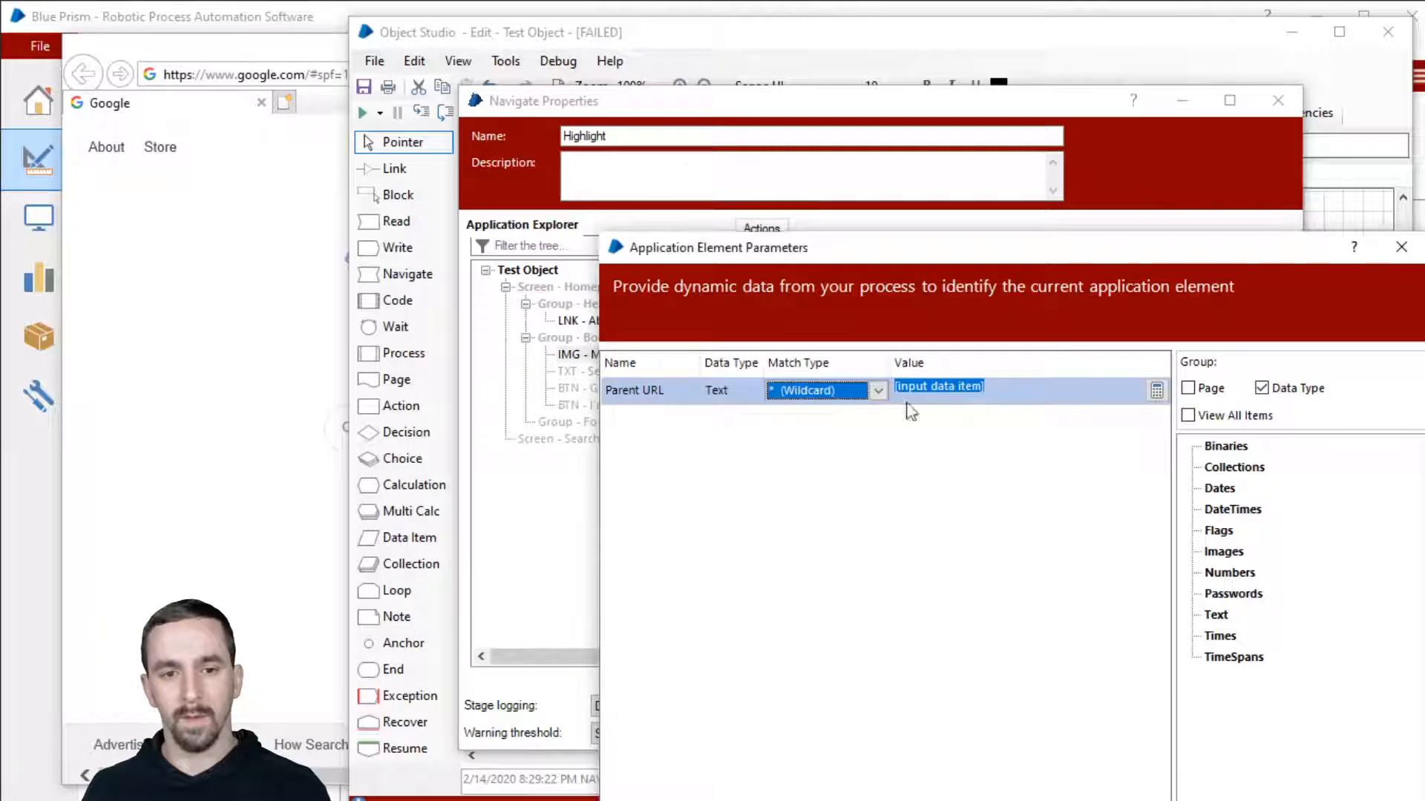
left_click(1273, 800)
left_click(1150, 733)
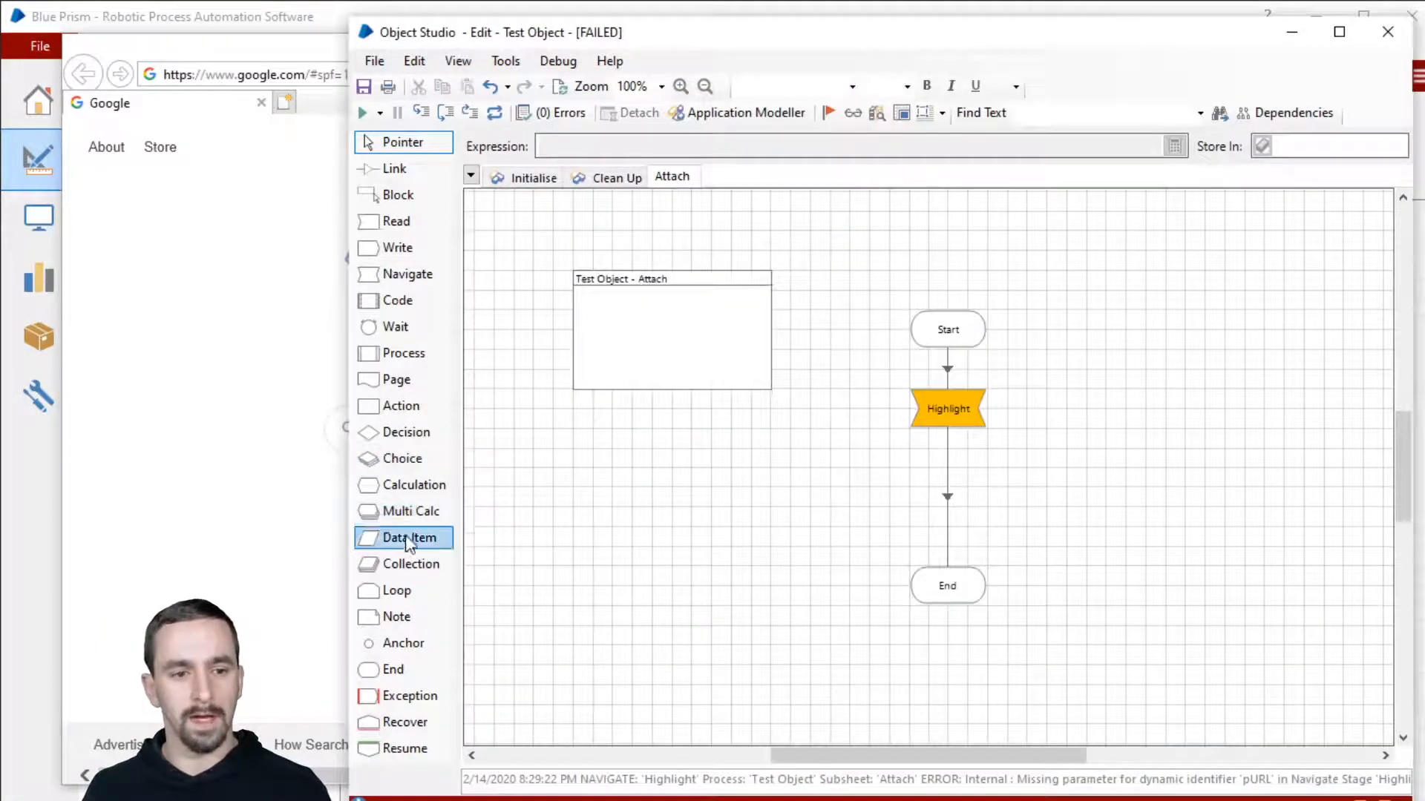
Step: Add a Text data item 'input data item' with initial value "google.com", then reset the page
left_click_drag(405, 542, 671, 432)
double_click(671, 431)
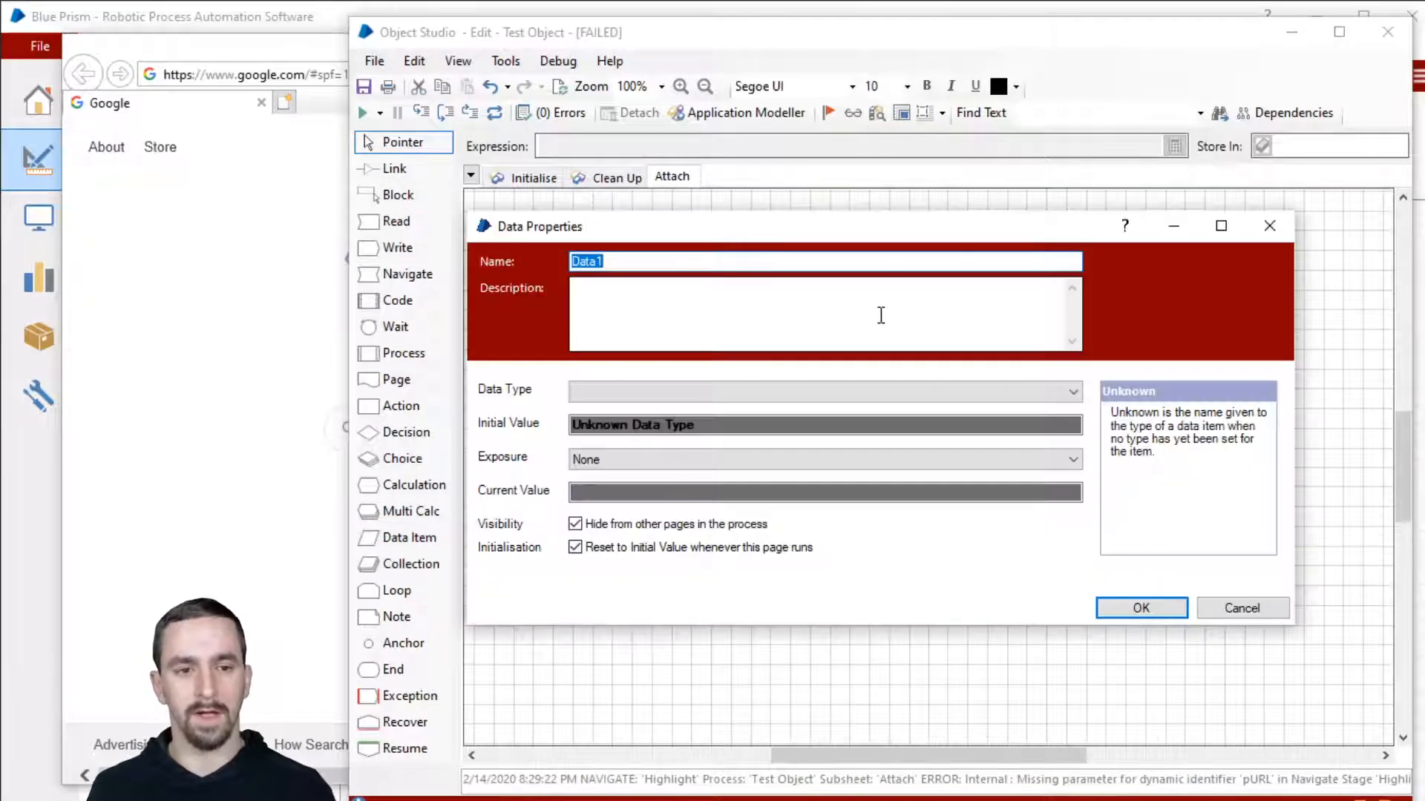
type("input d")
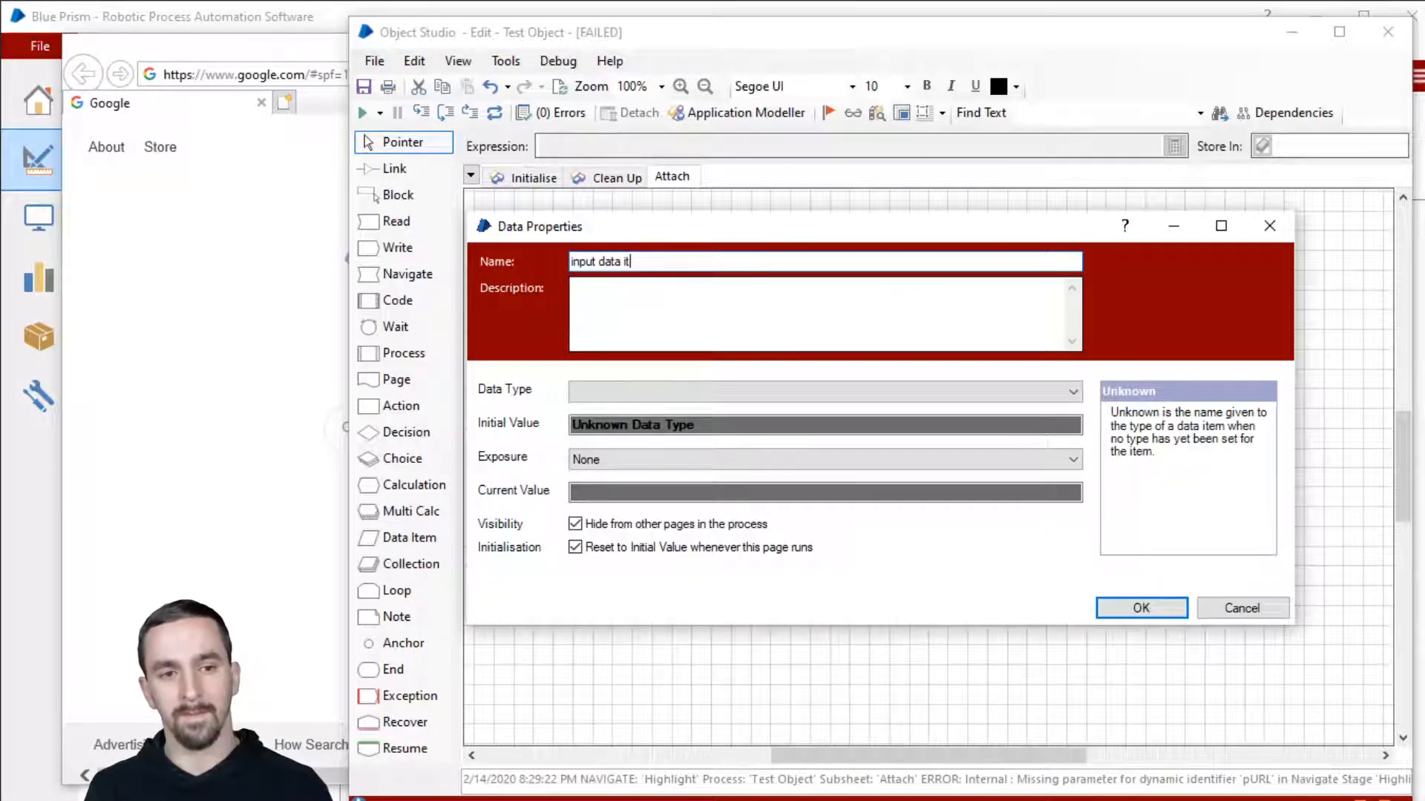
left_click(899, 399)
left_click(894, 416)
left_click(883, 424)
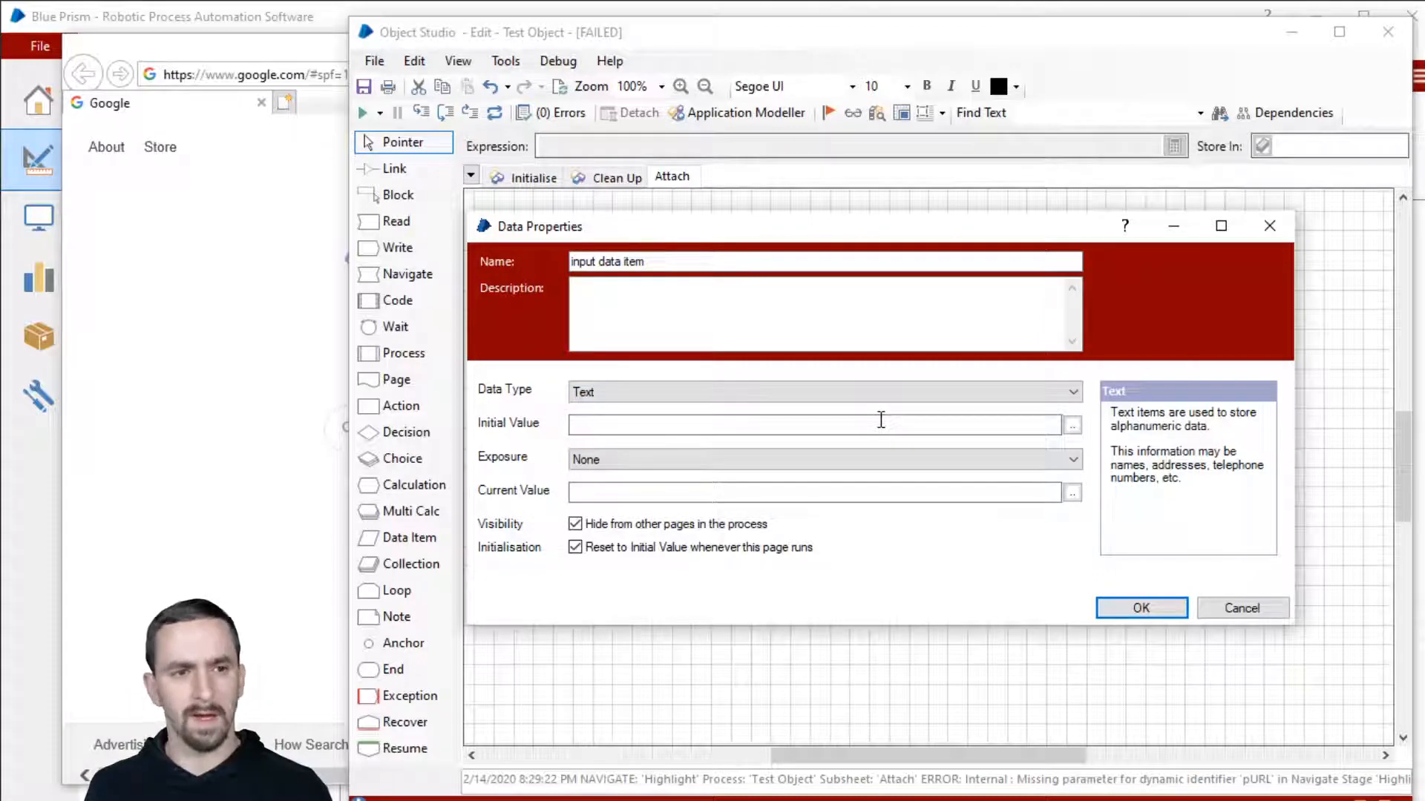
type("\"gogo")
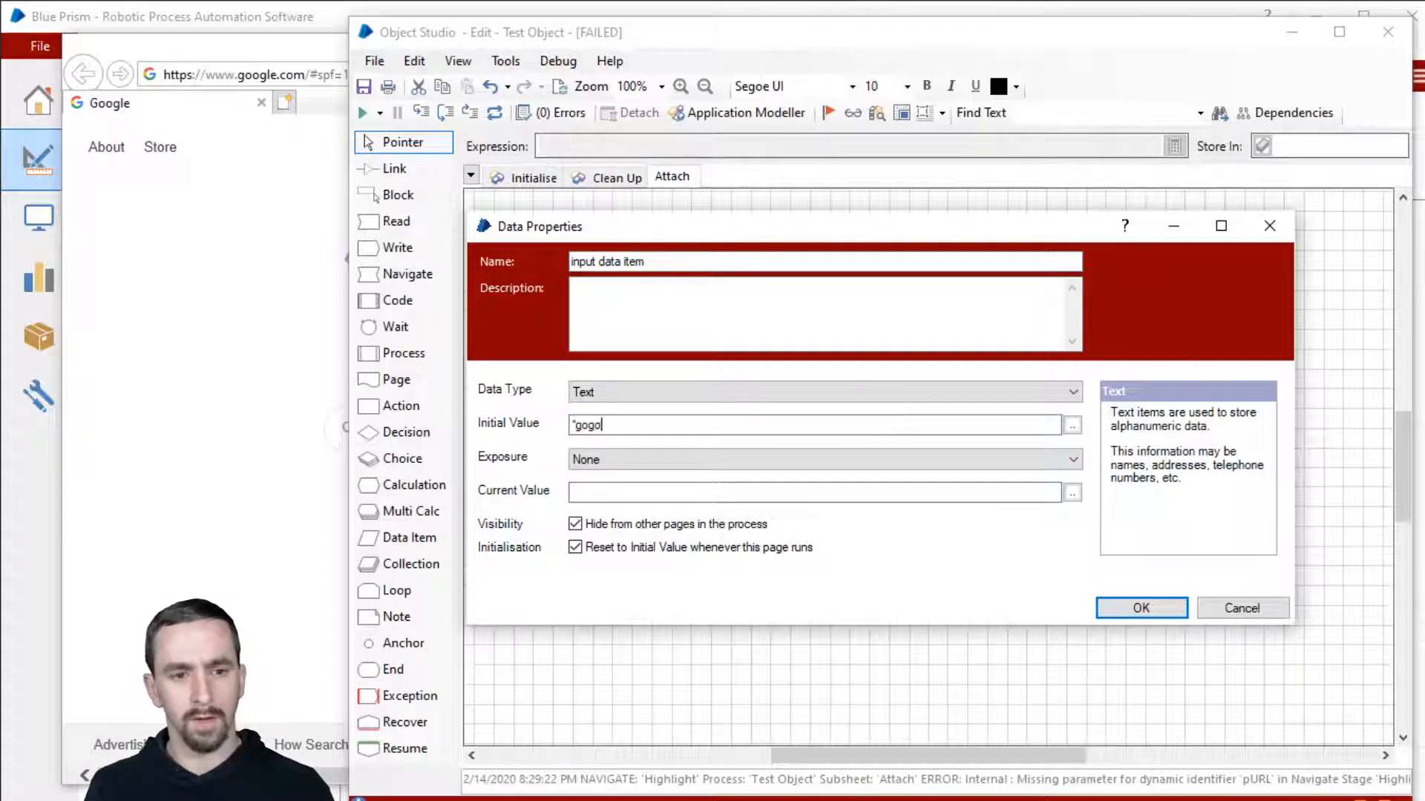
type("le")
type("gle")
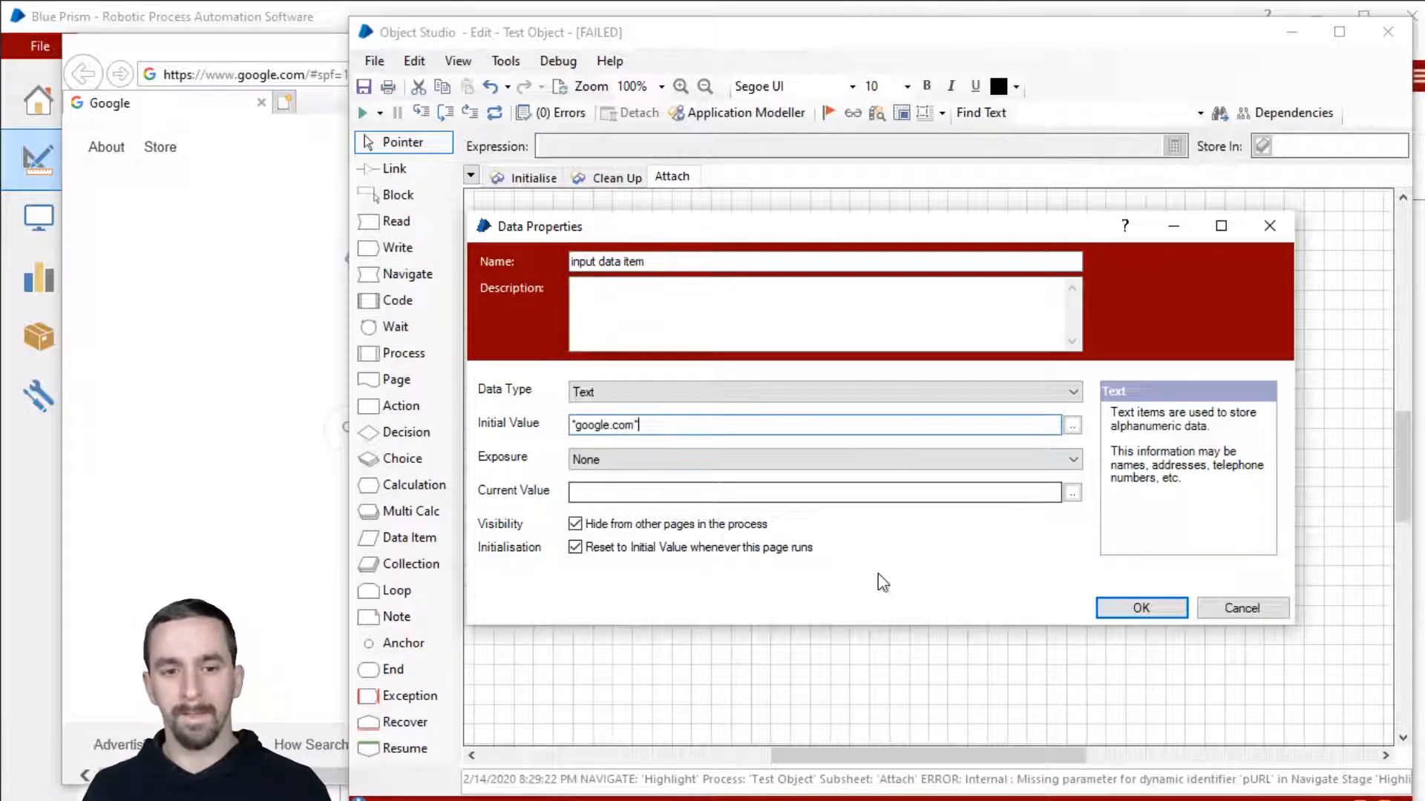
left_click(1146, 609)
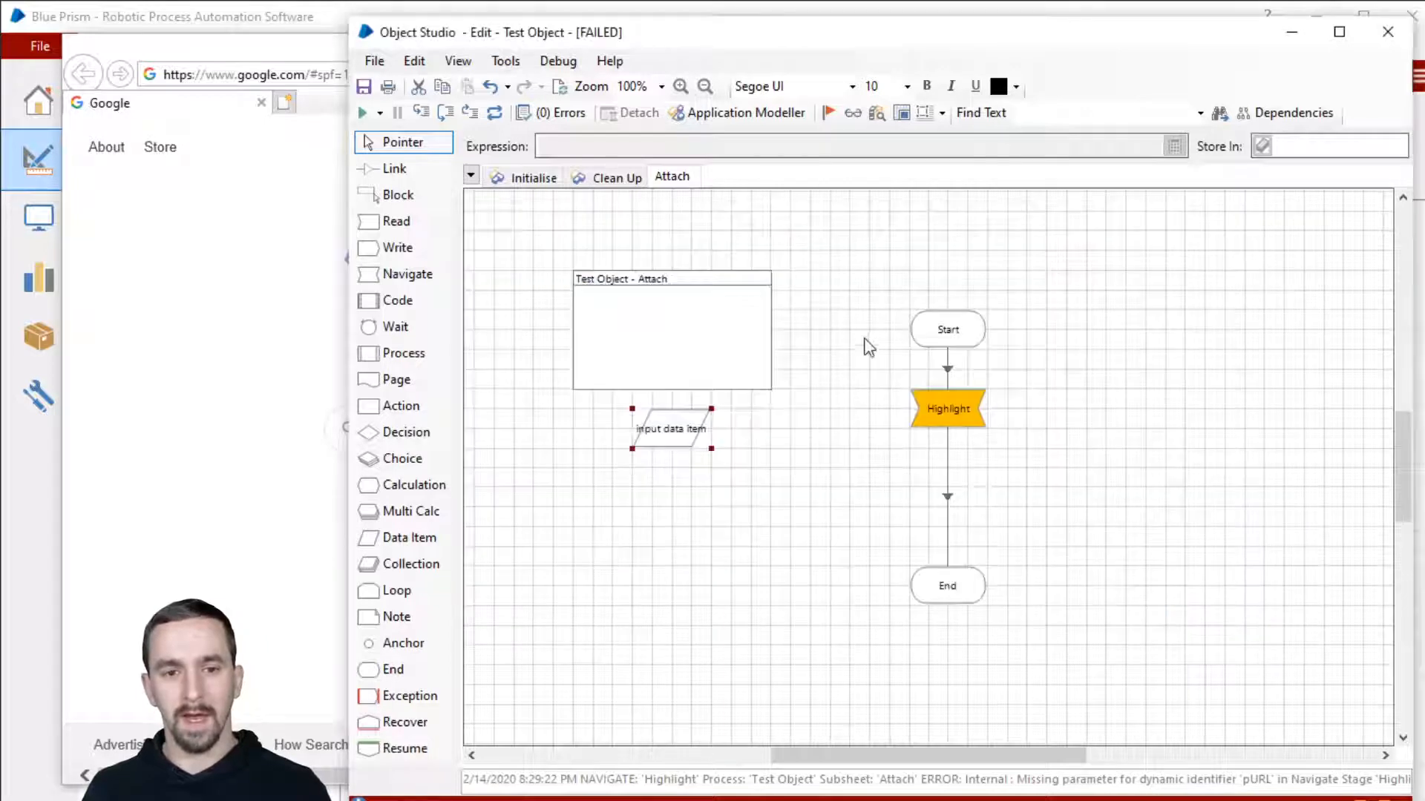
left_click(495, 112)
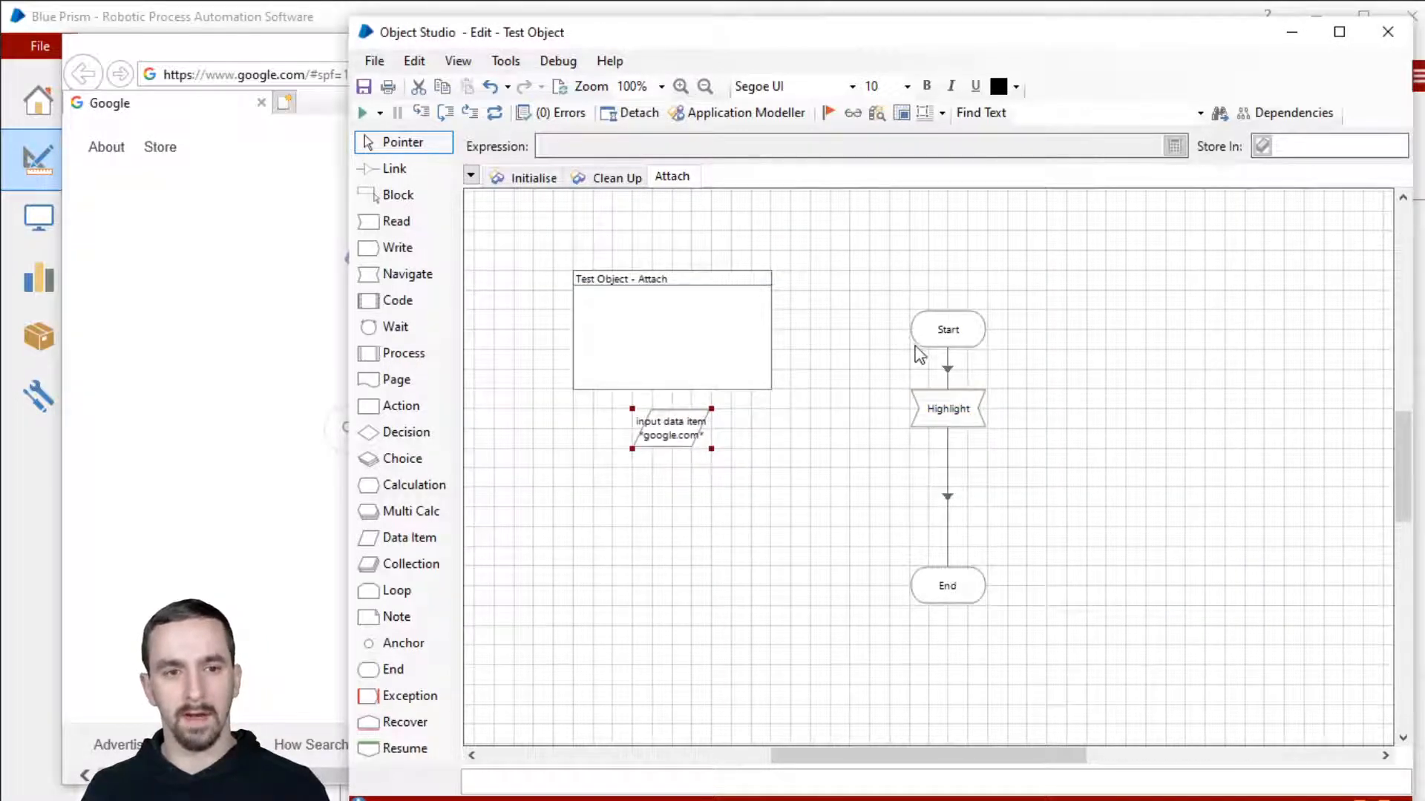
Step: Reset the Attach page run and step over Highlight so it succeeds and pauses at End
key("F10")
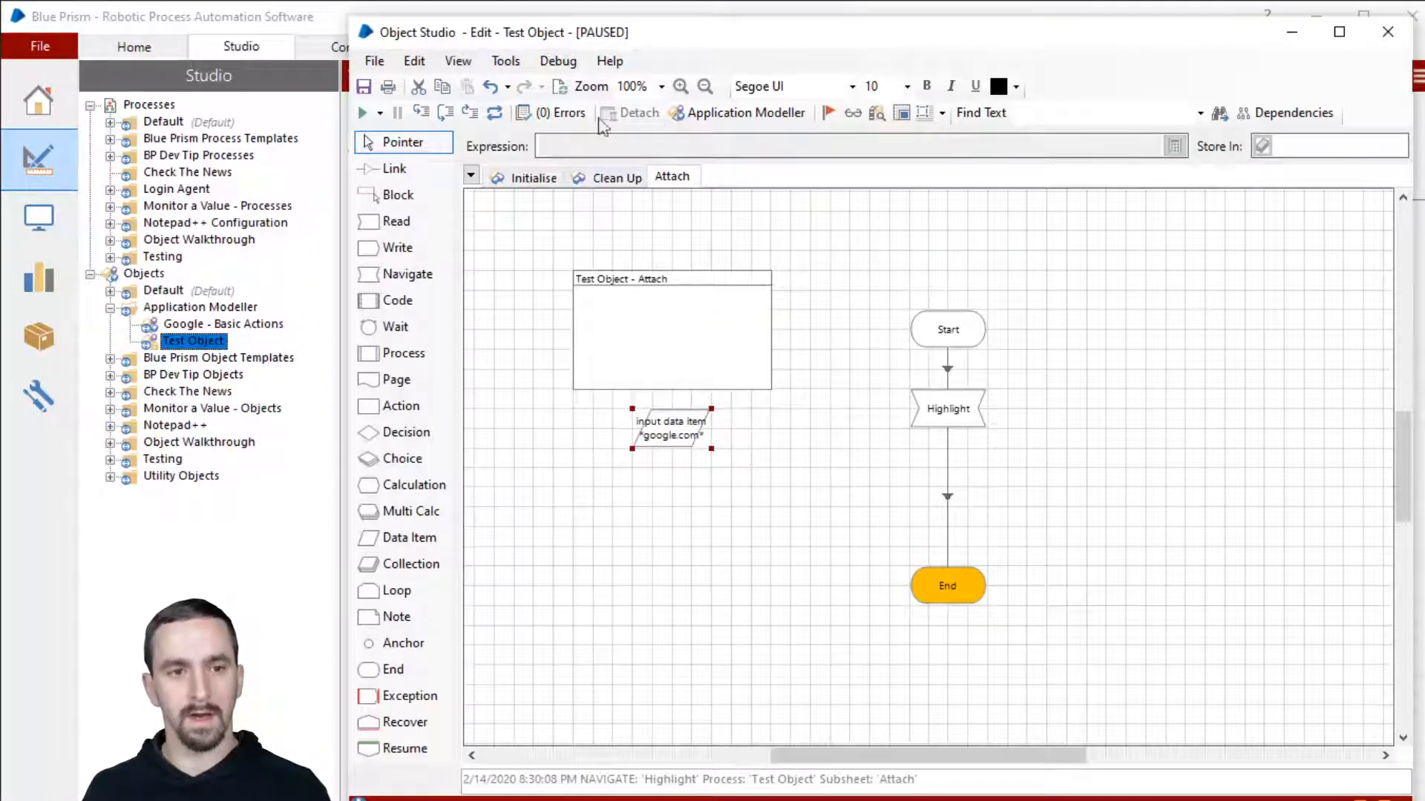
left_click(493, 113)
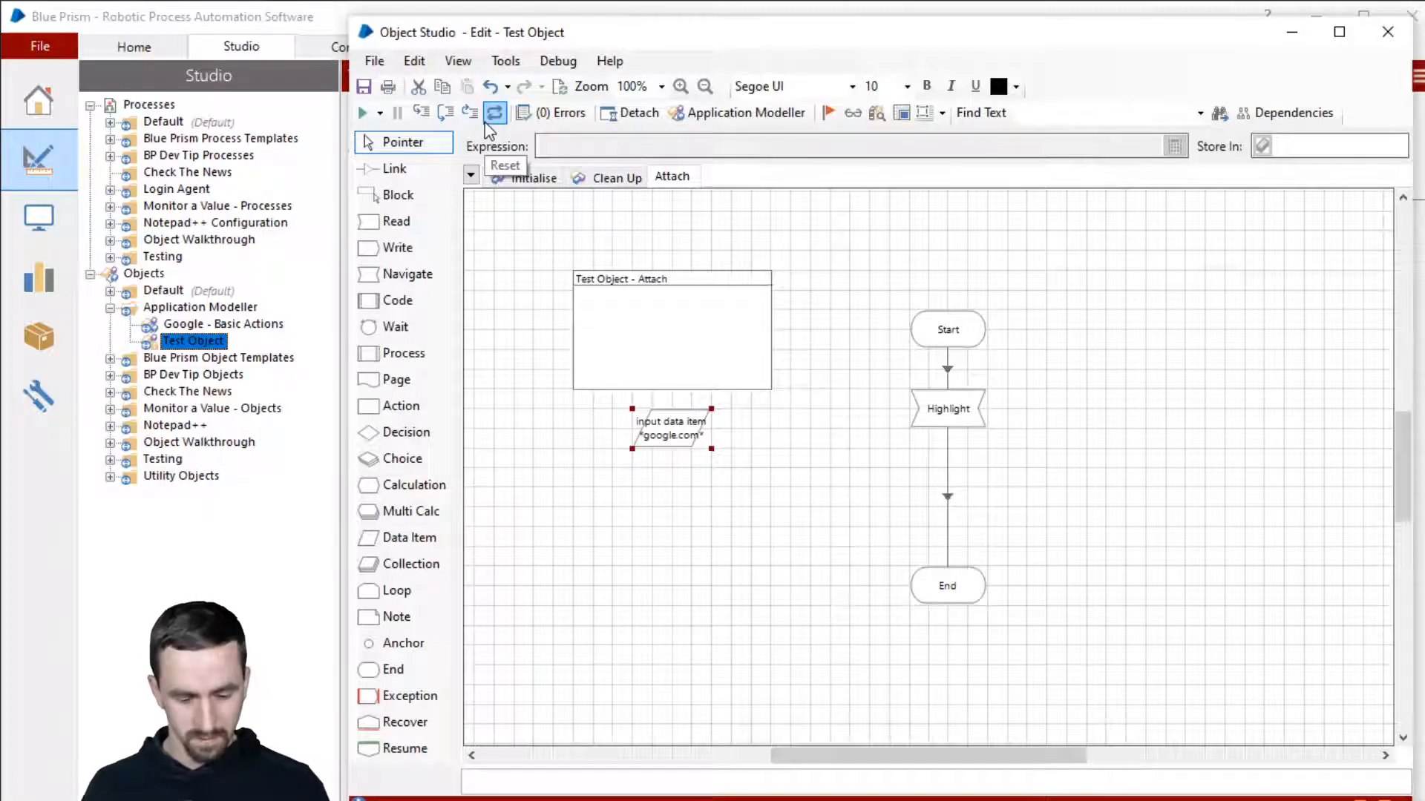
key("F10")
key("F10")
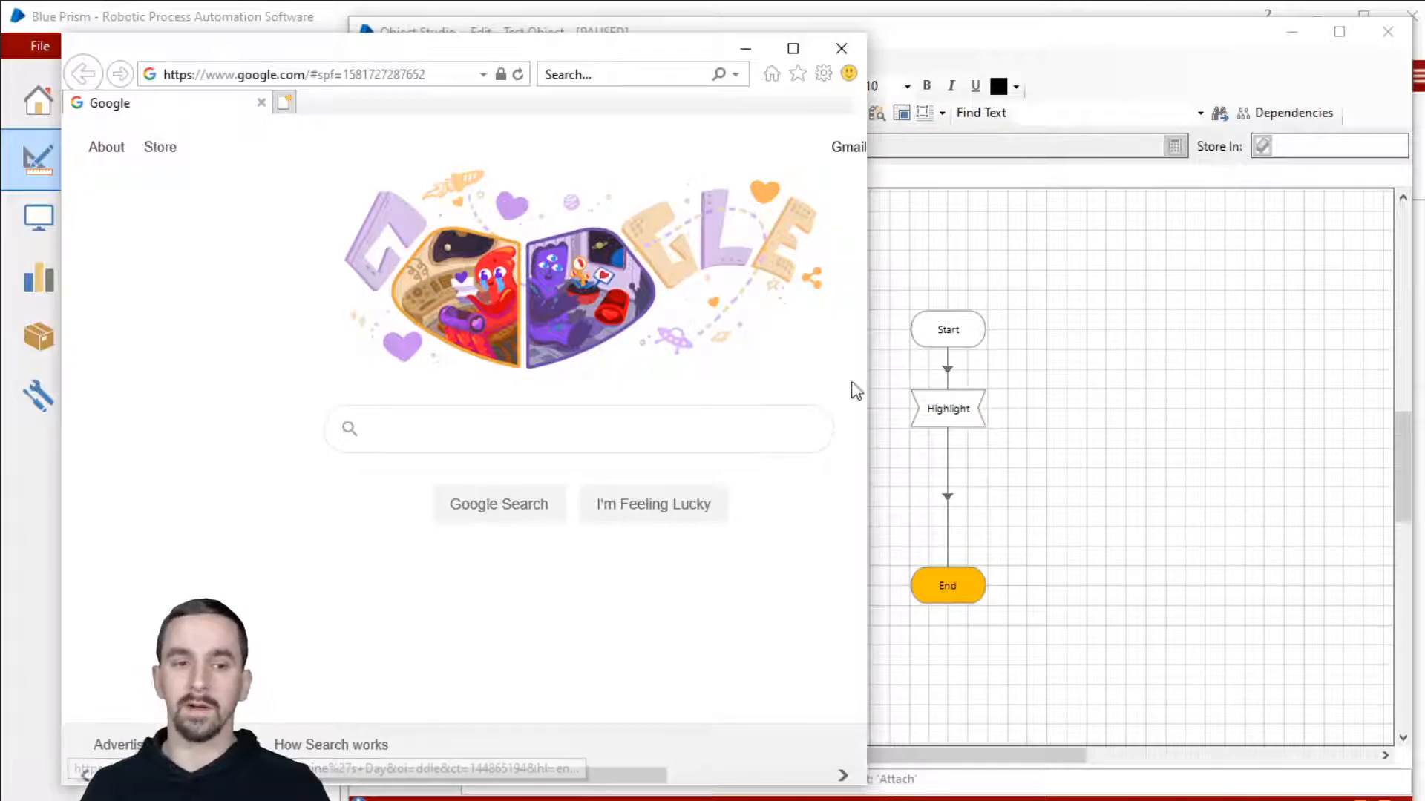
left_click(1290, 361)
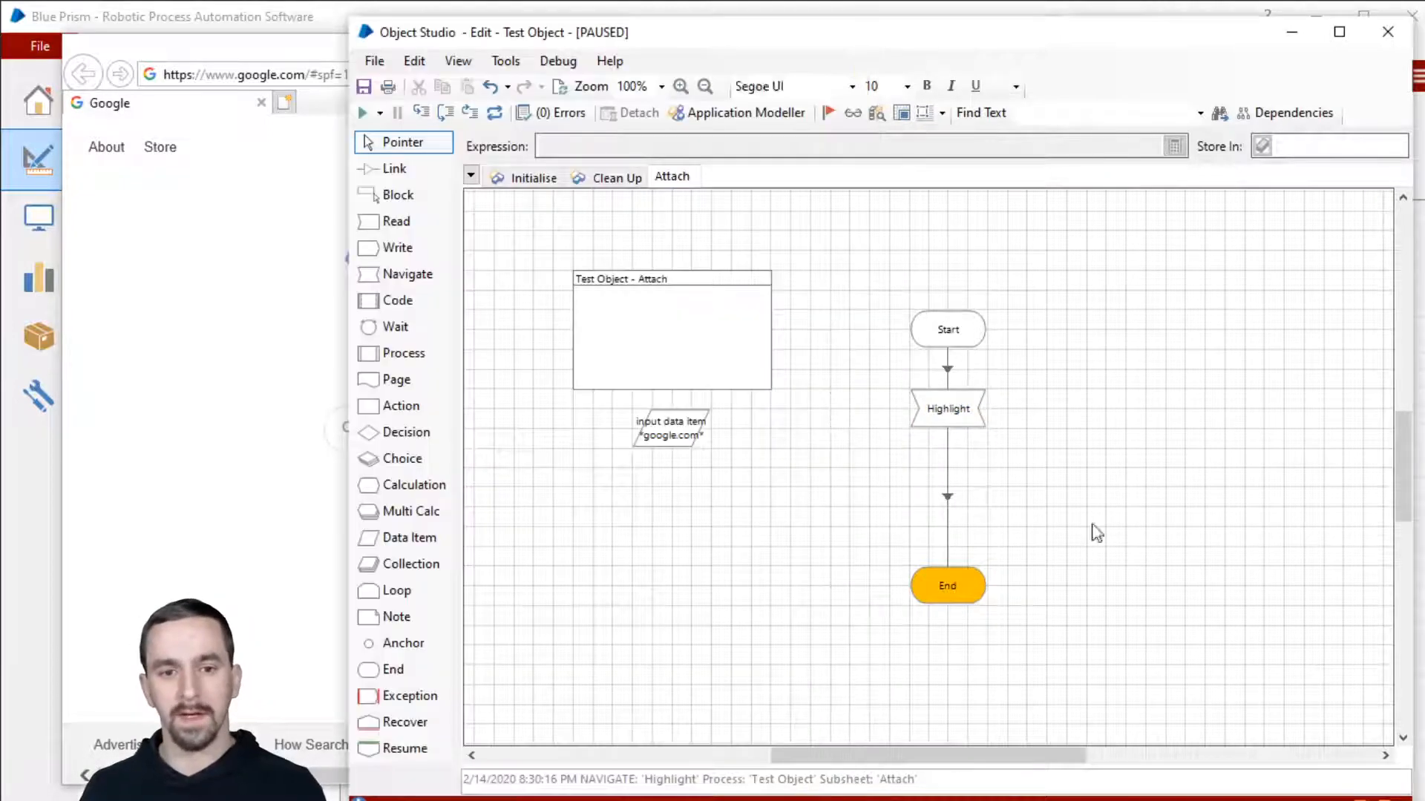
left_click(968, 420)
double_click(968, 421)
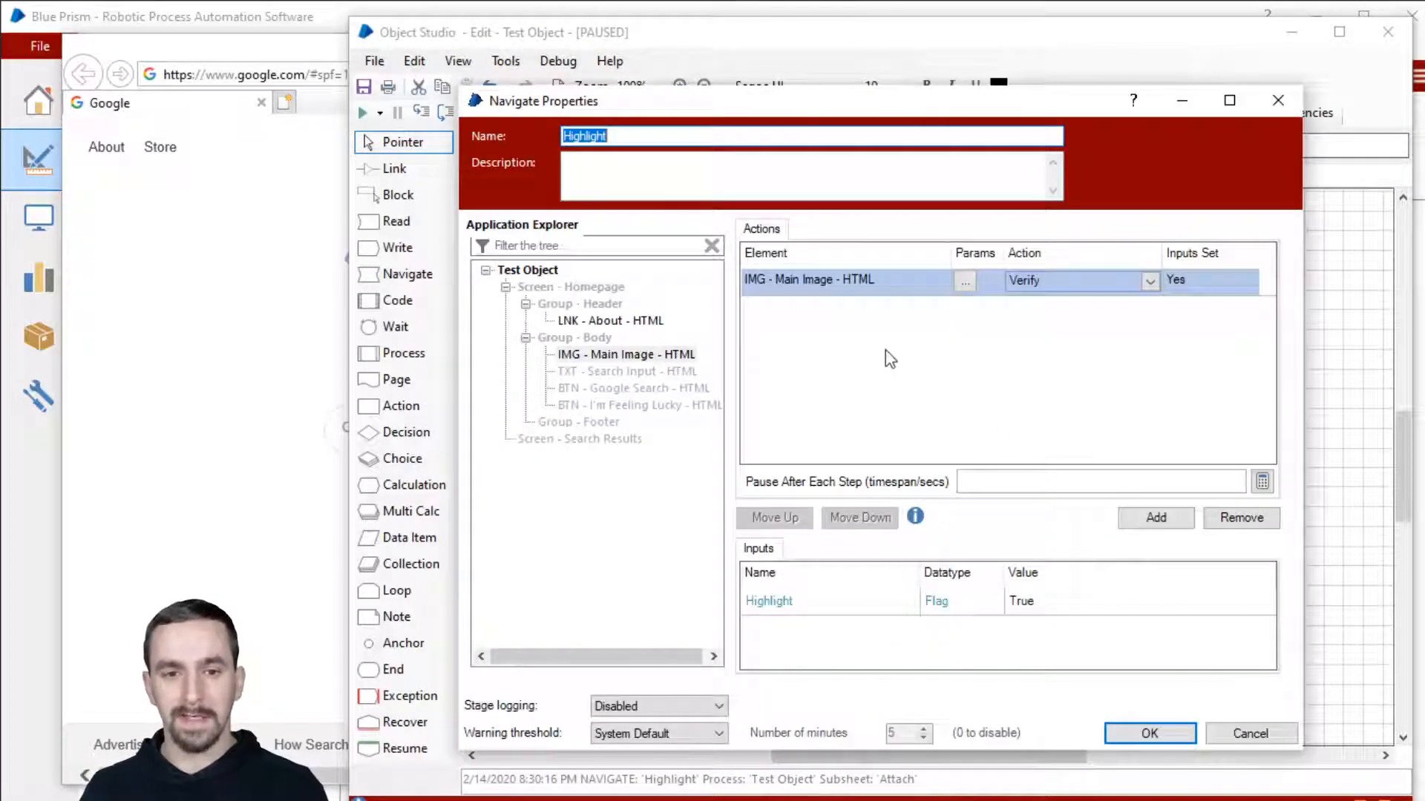
left_click(965, 283)
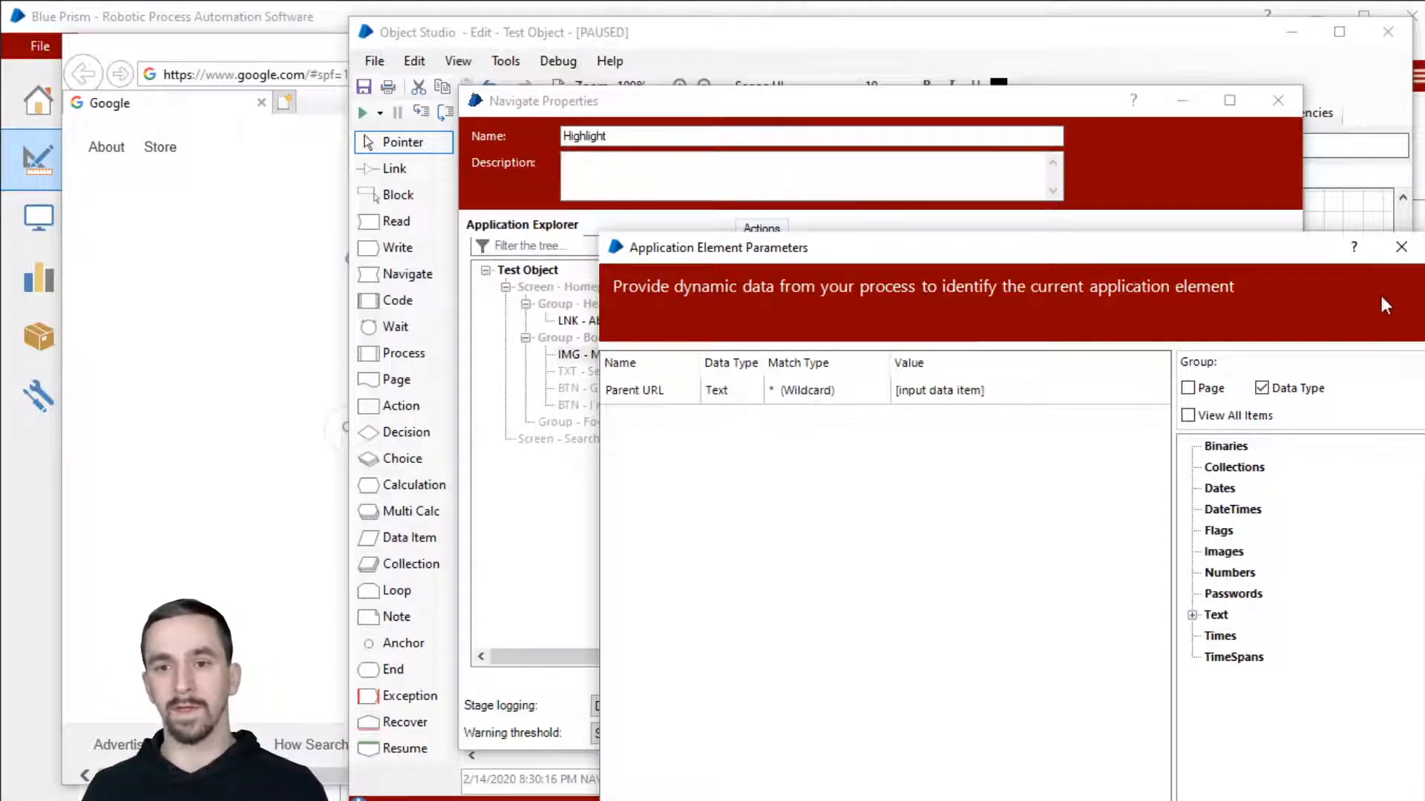
left_click(1401, 248)
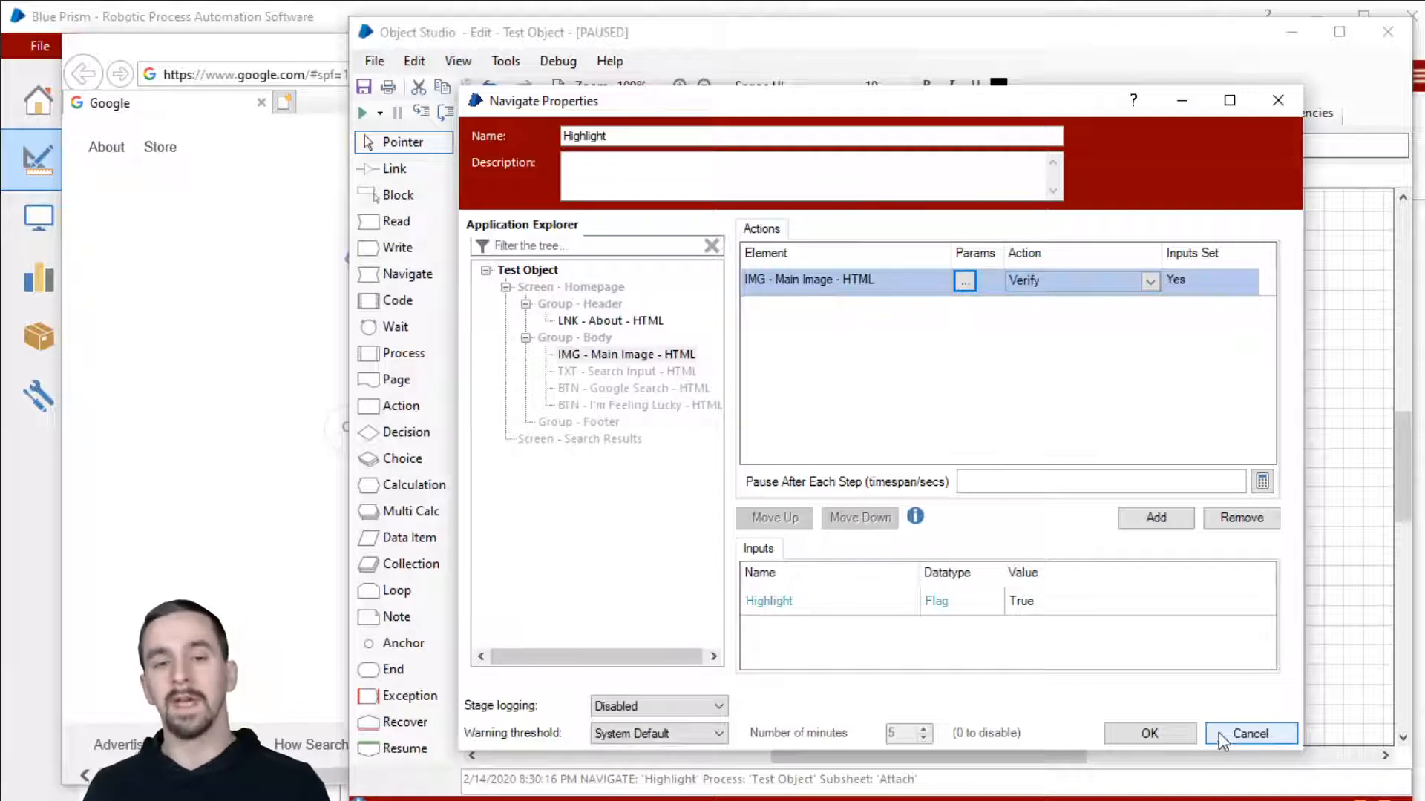
left_click(1150, 733)
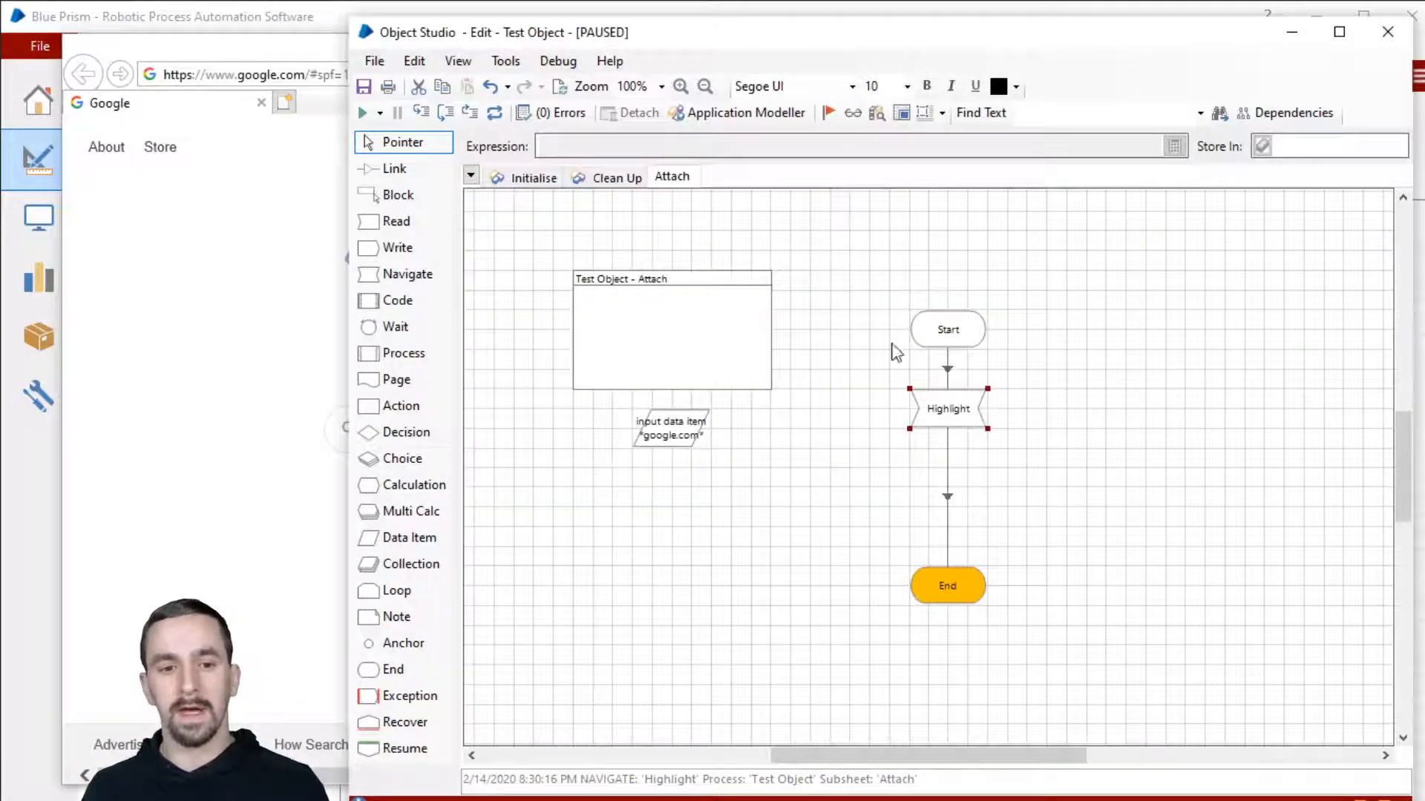
Step: Open Application Modeller for IMG - Main Image with matched attributes sorted first, review the Parent URL, then close it
left_click(716, 114)
left_click_drag(1127, 198, 929, 106)
left_click_drag(1237, 407, 1328, 407)
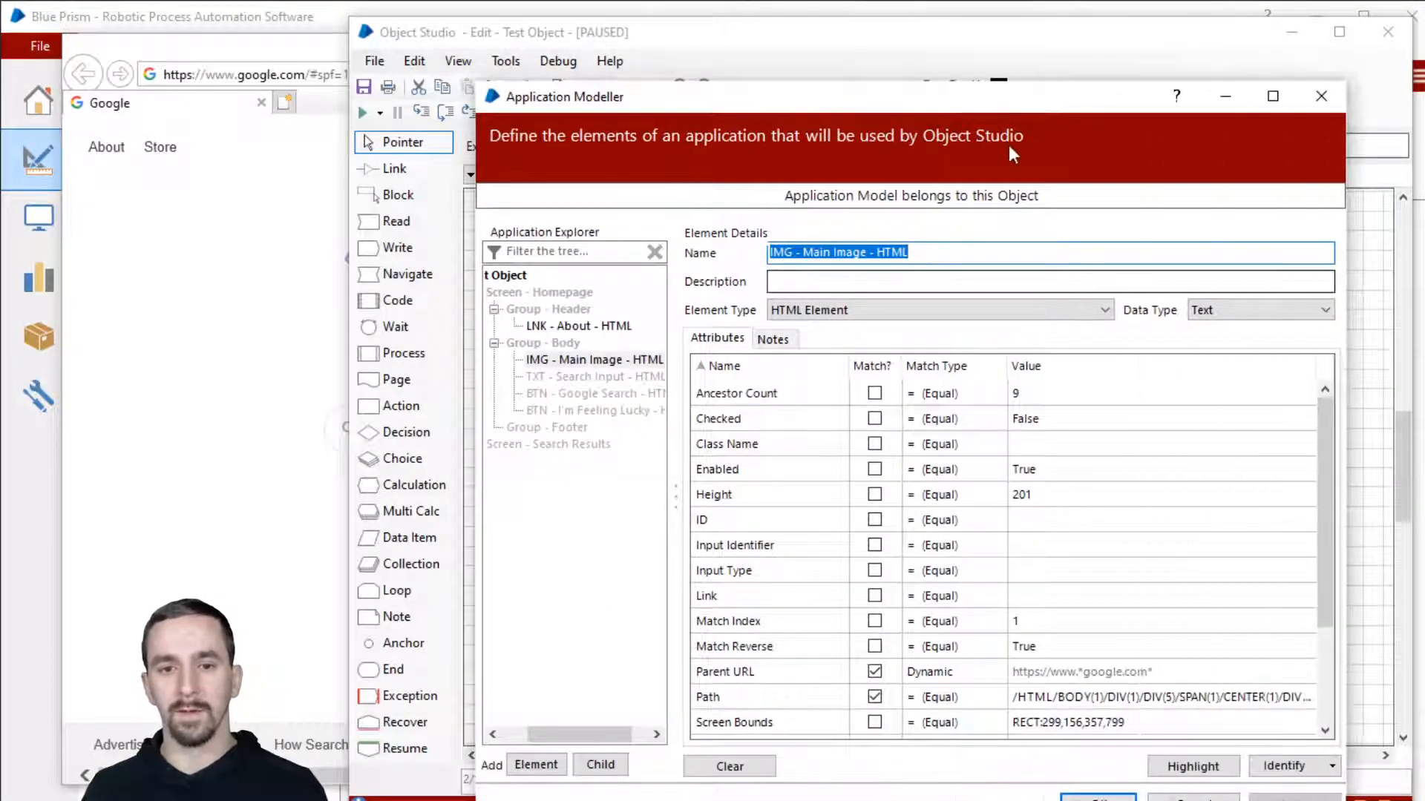
left_click_drag(996, 111, 981, 72)
left_click(861, 328)
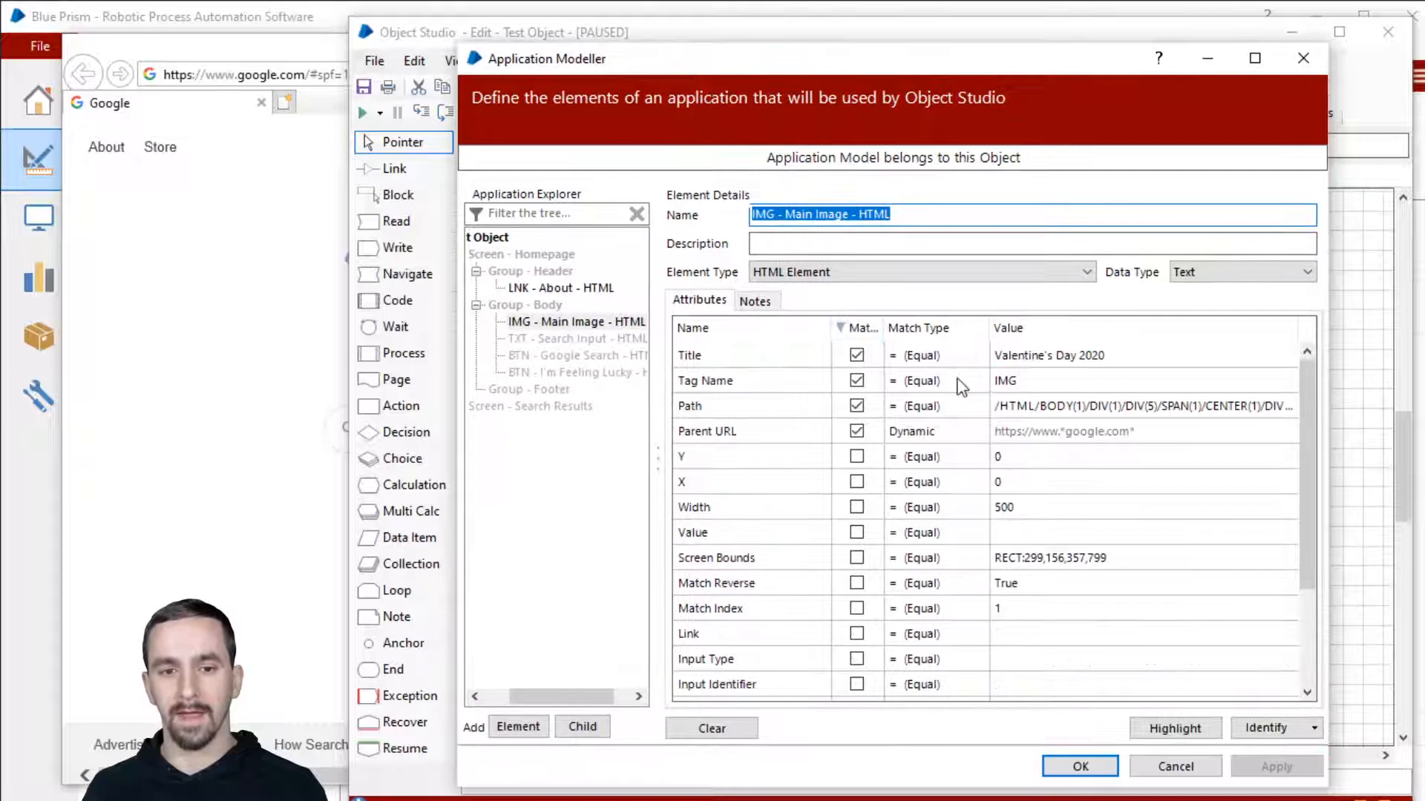
left_click(1113, 429)
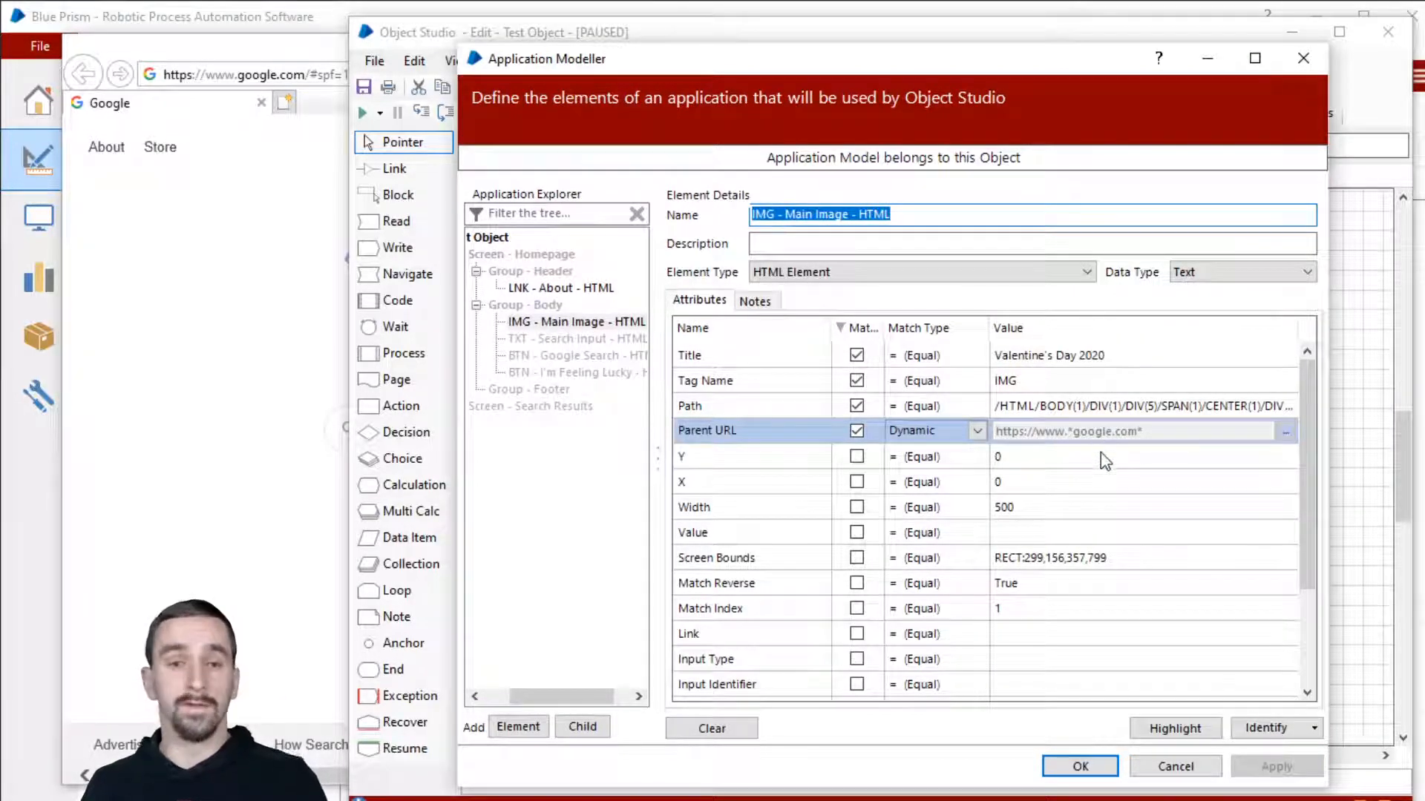
left_click(1103, 766)
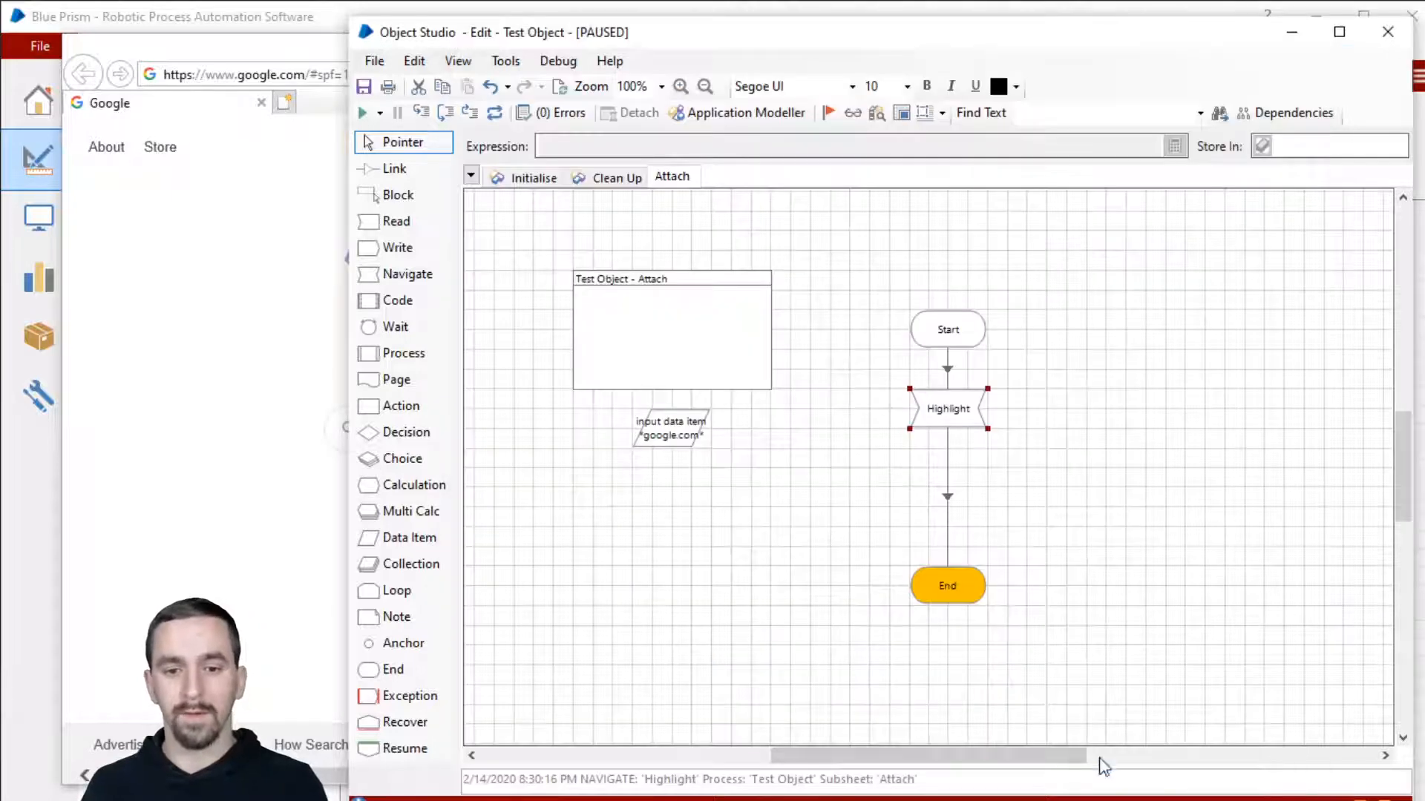
left_click(677, 431)
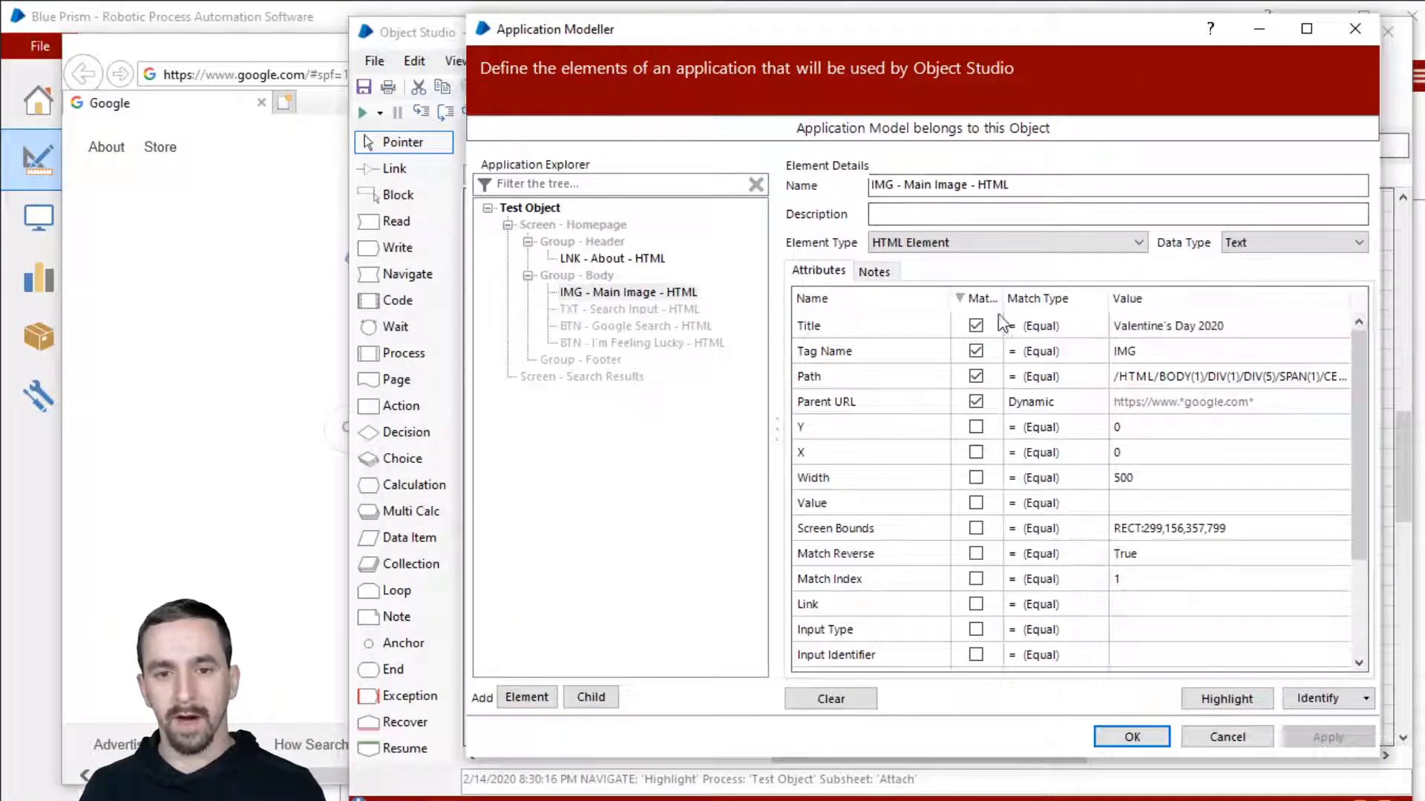
Step: Widen the Match? column and make the Main Image also match on Tag Name
left_click_drag(1280, 31, 1243, 30)
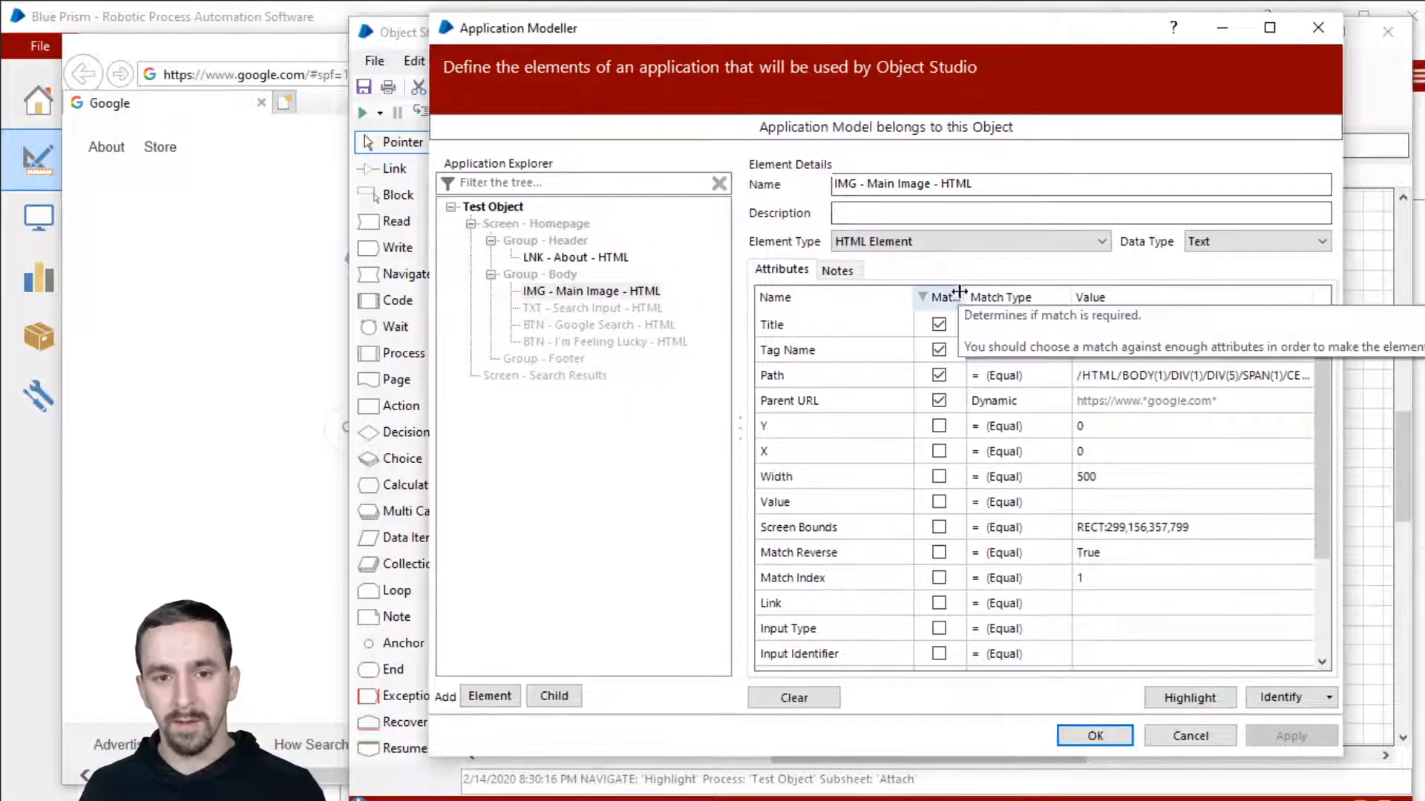
left_click_drag(962, 295, 978, 296)
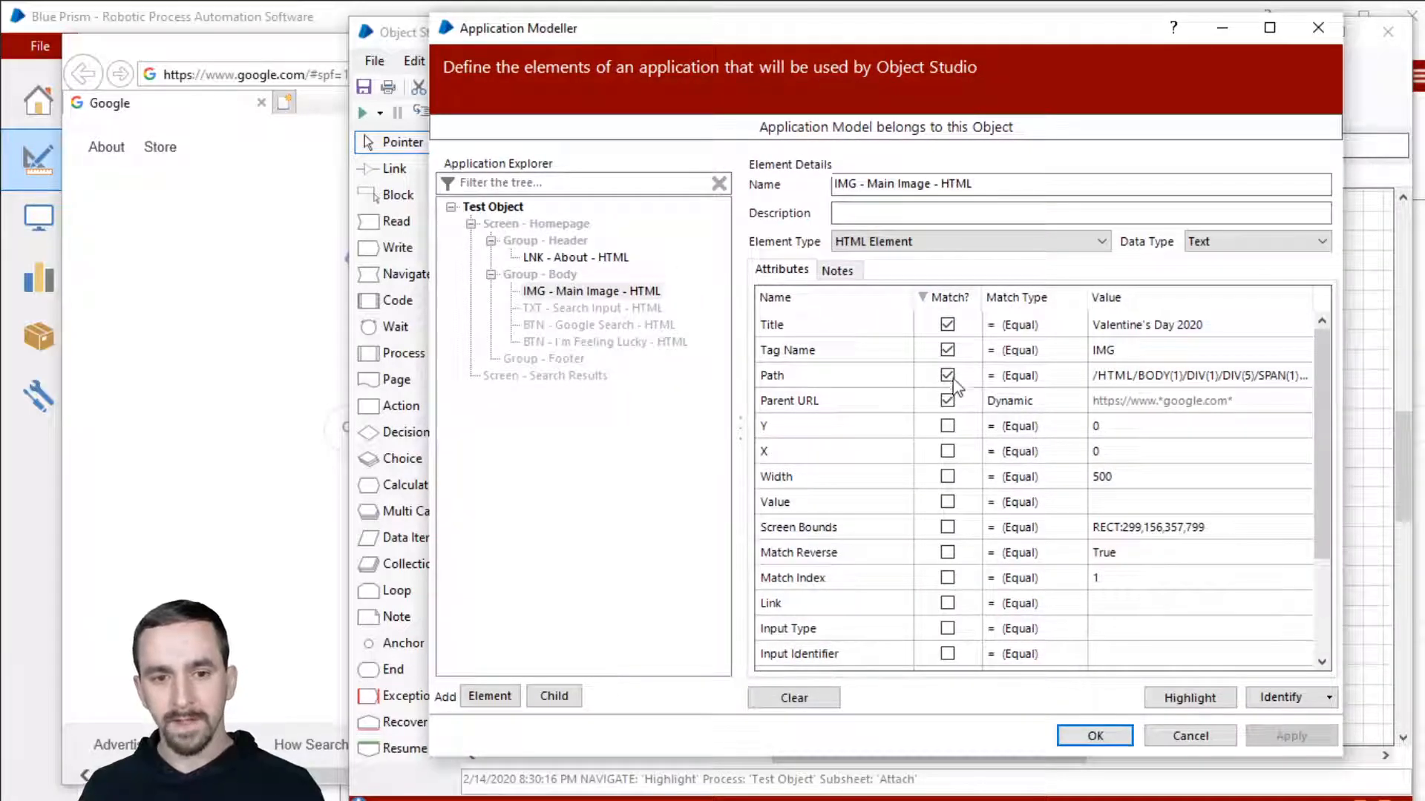
left_click(947, 348)
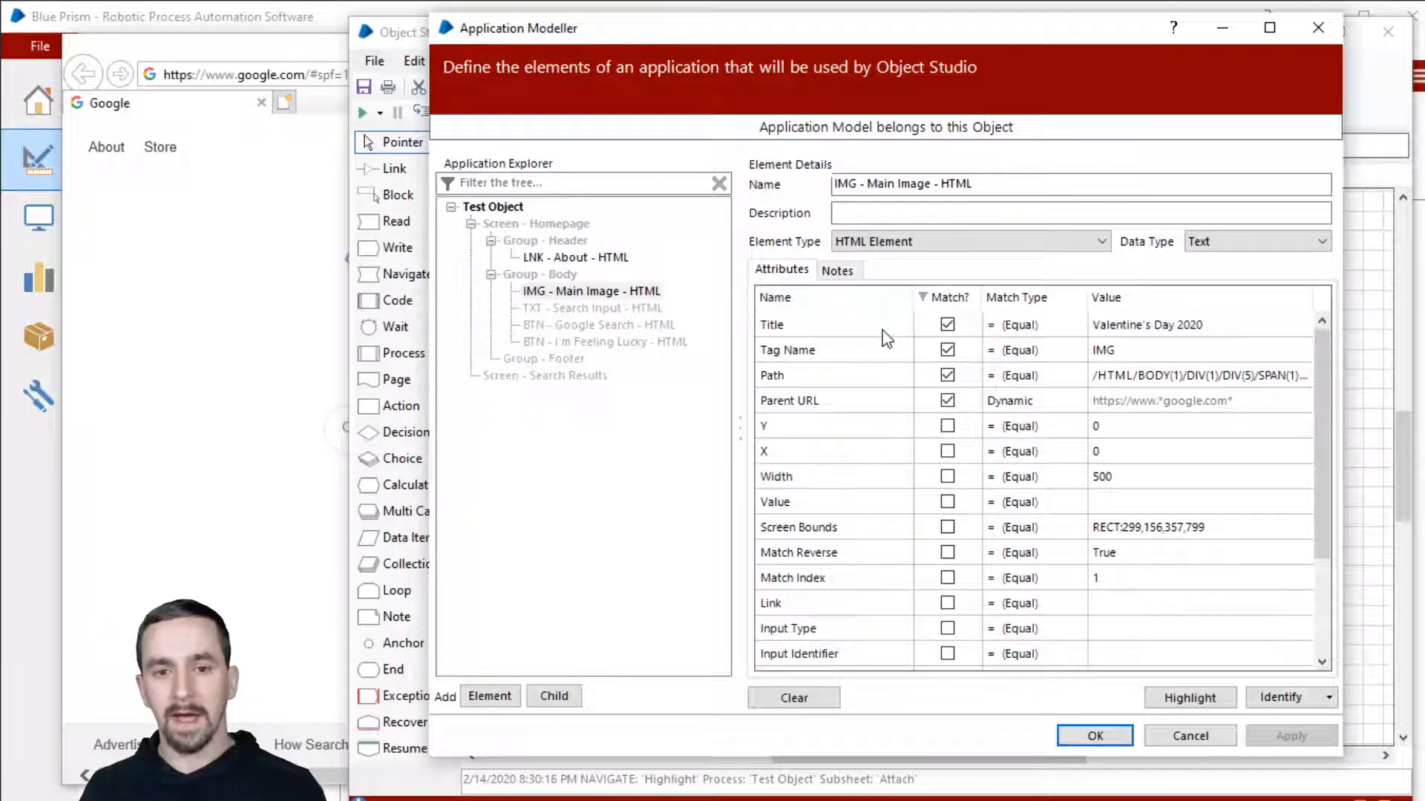
Step: Compare the Valentine's Day 2020 Title with the Google doodle, then stop matching on Title
left_click(1191, 328)
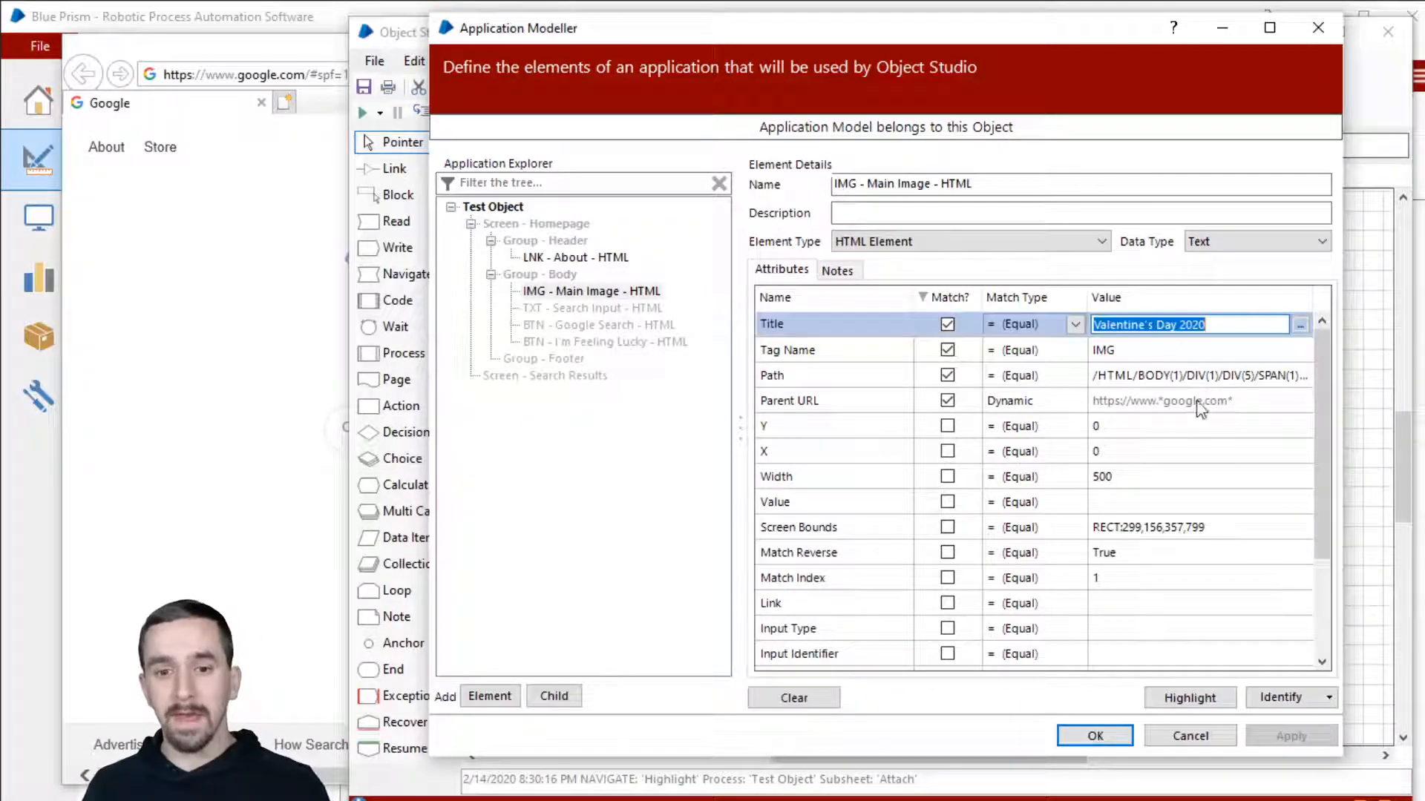
left_click(1215, 324)
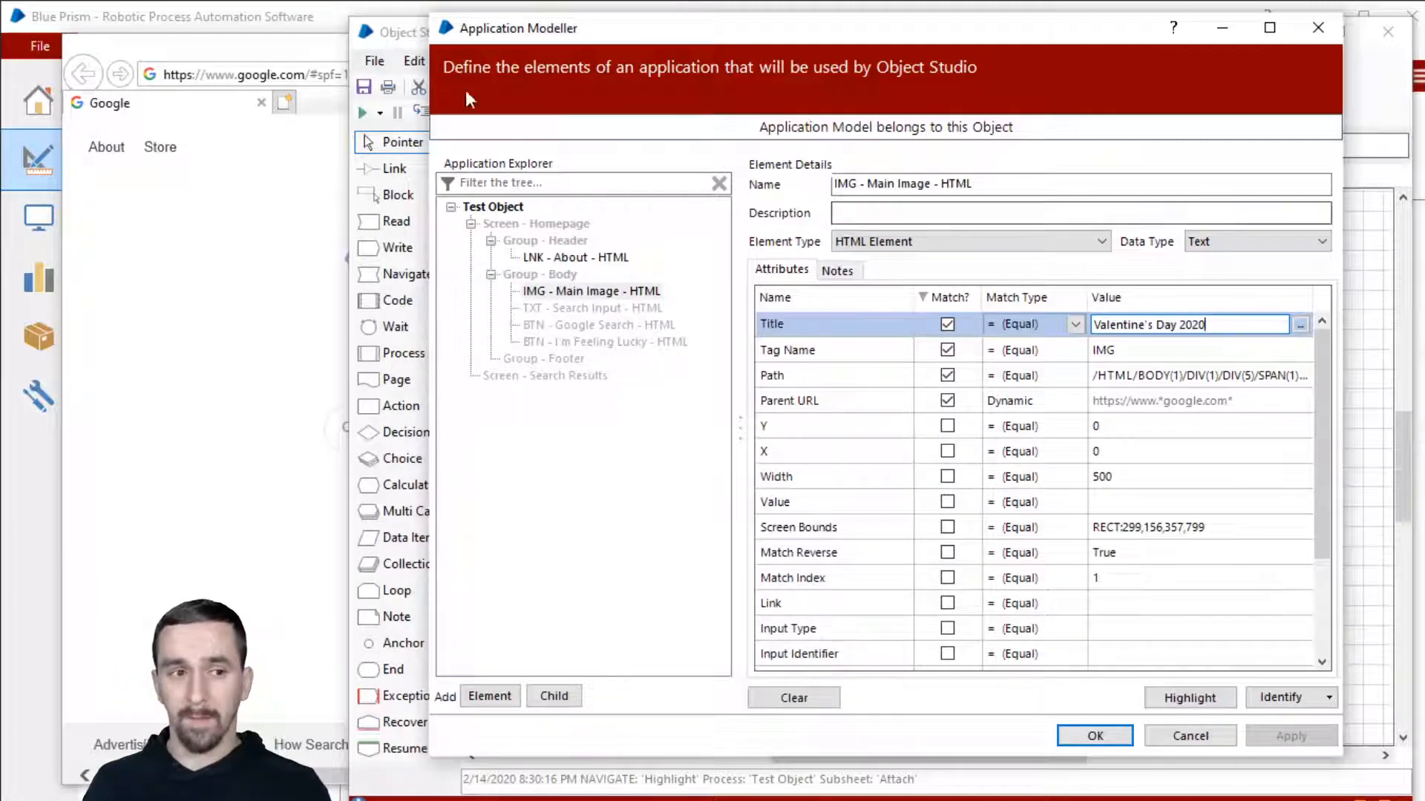
left_click(321, 92)
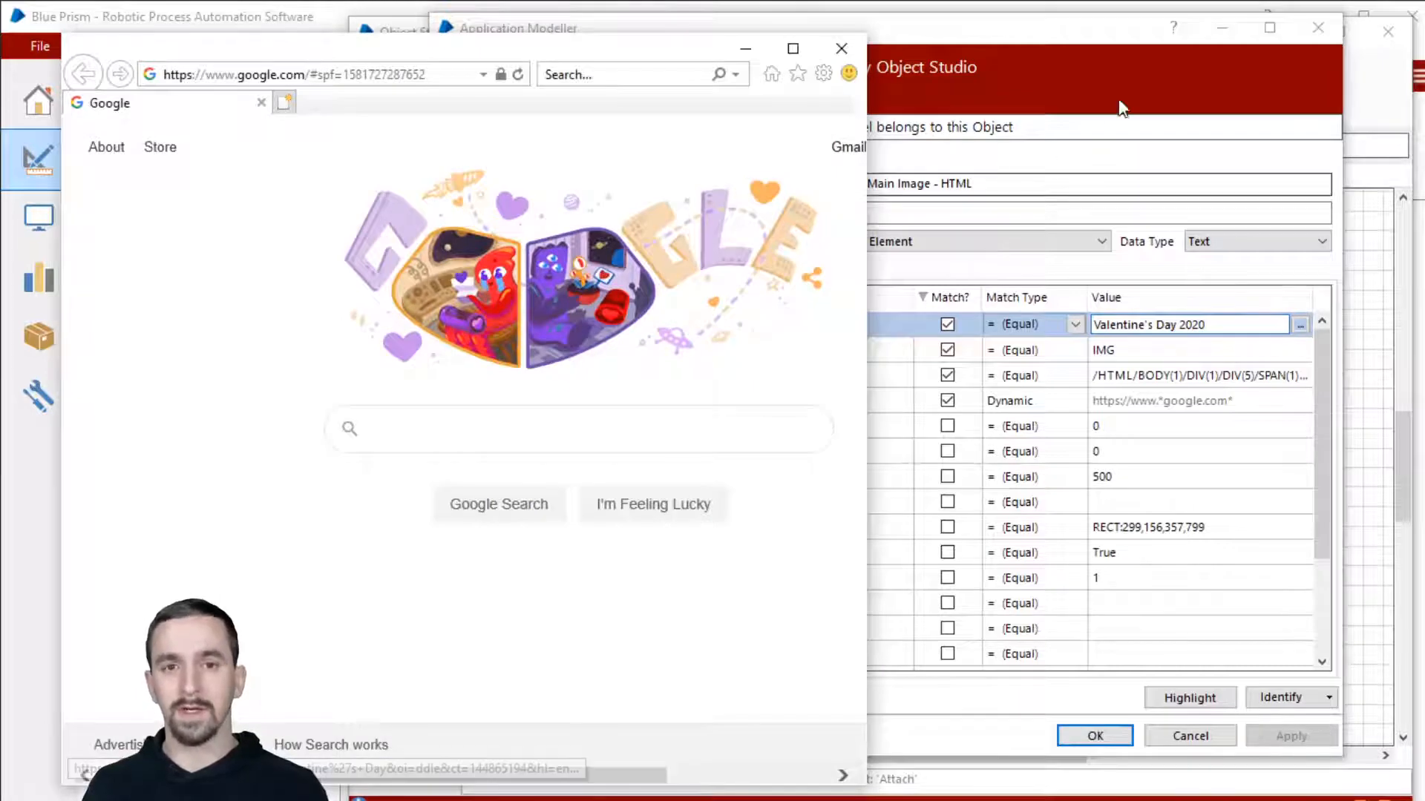
left_click(1101, 38)
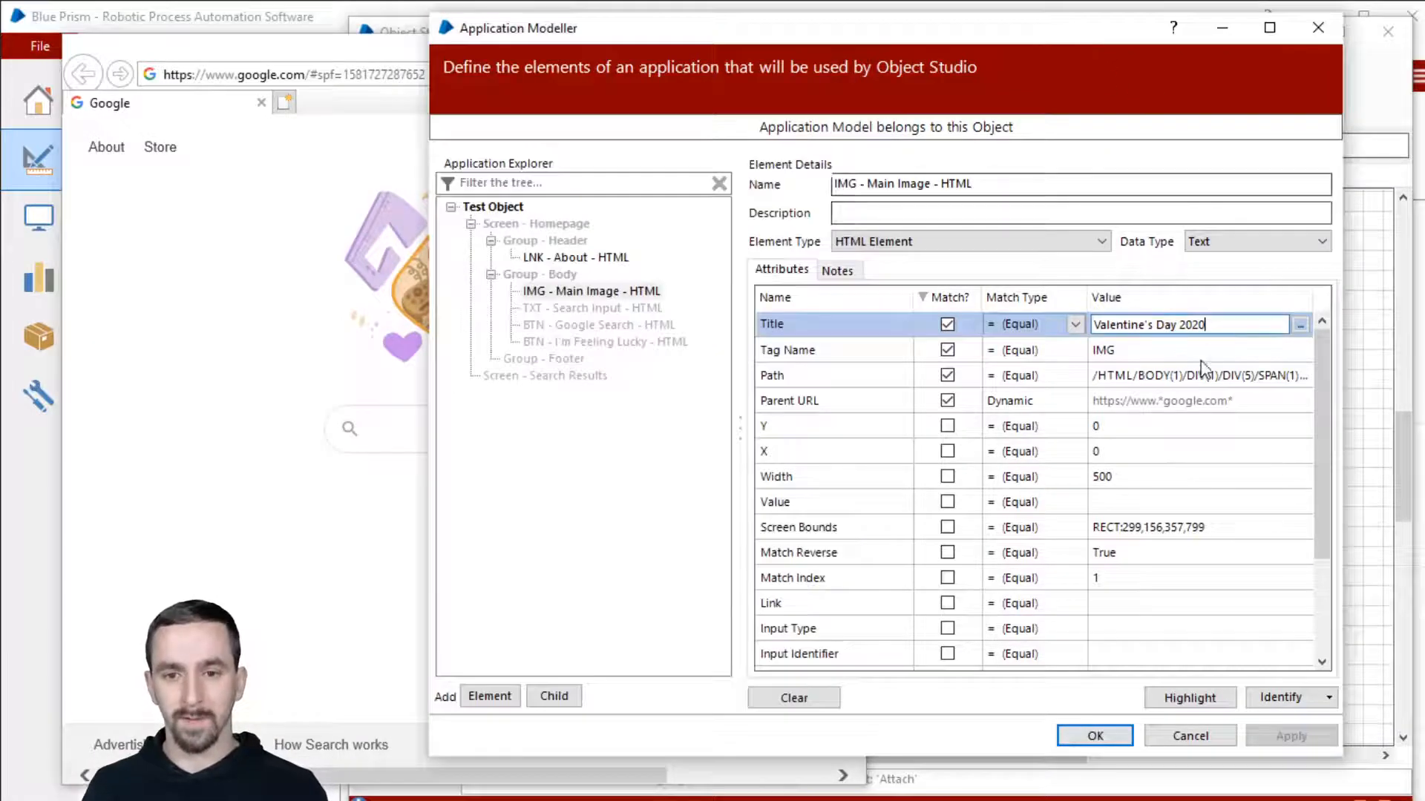
left_click(948, 327)
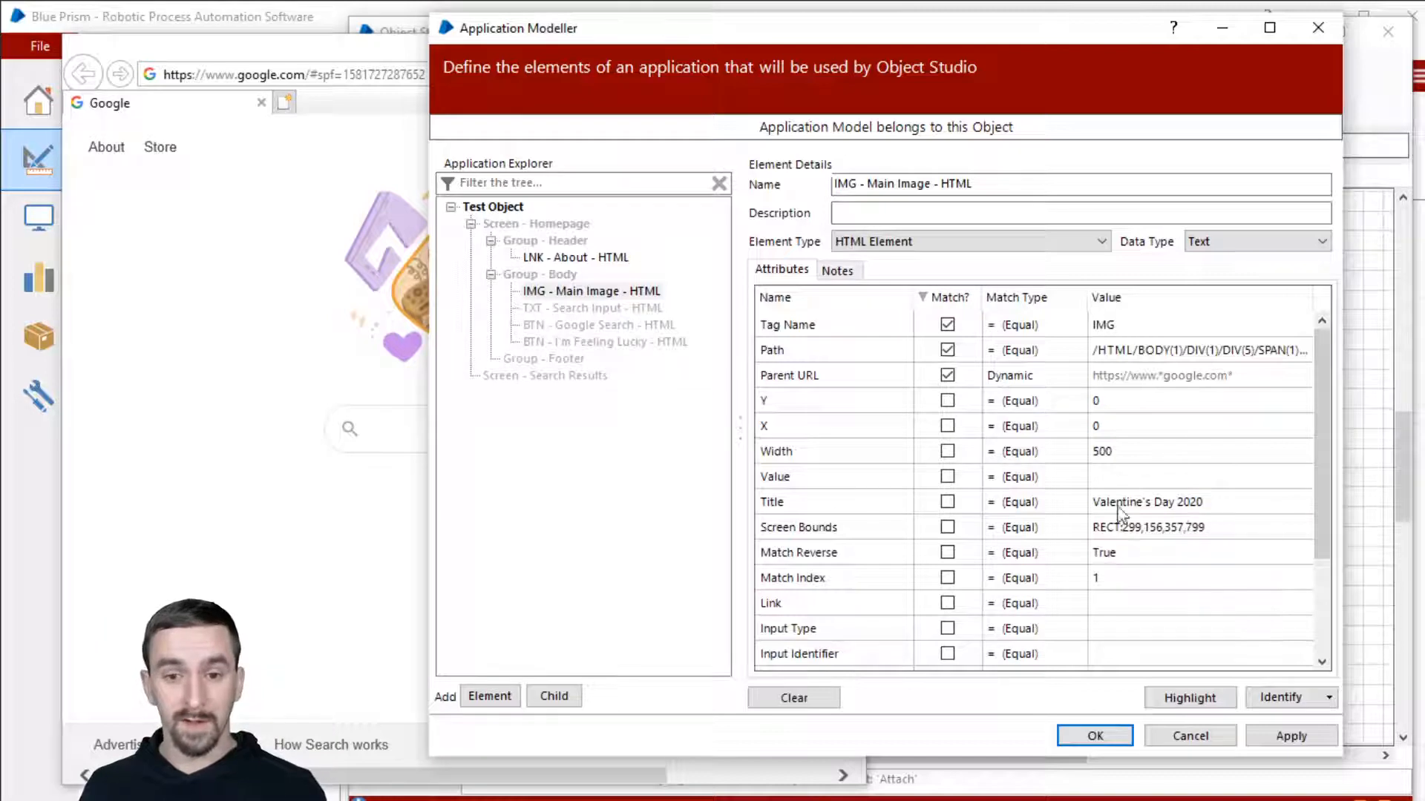
left_click(1039, 374)
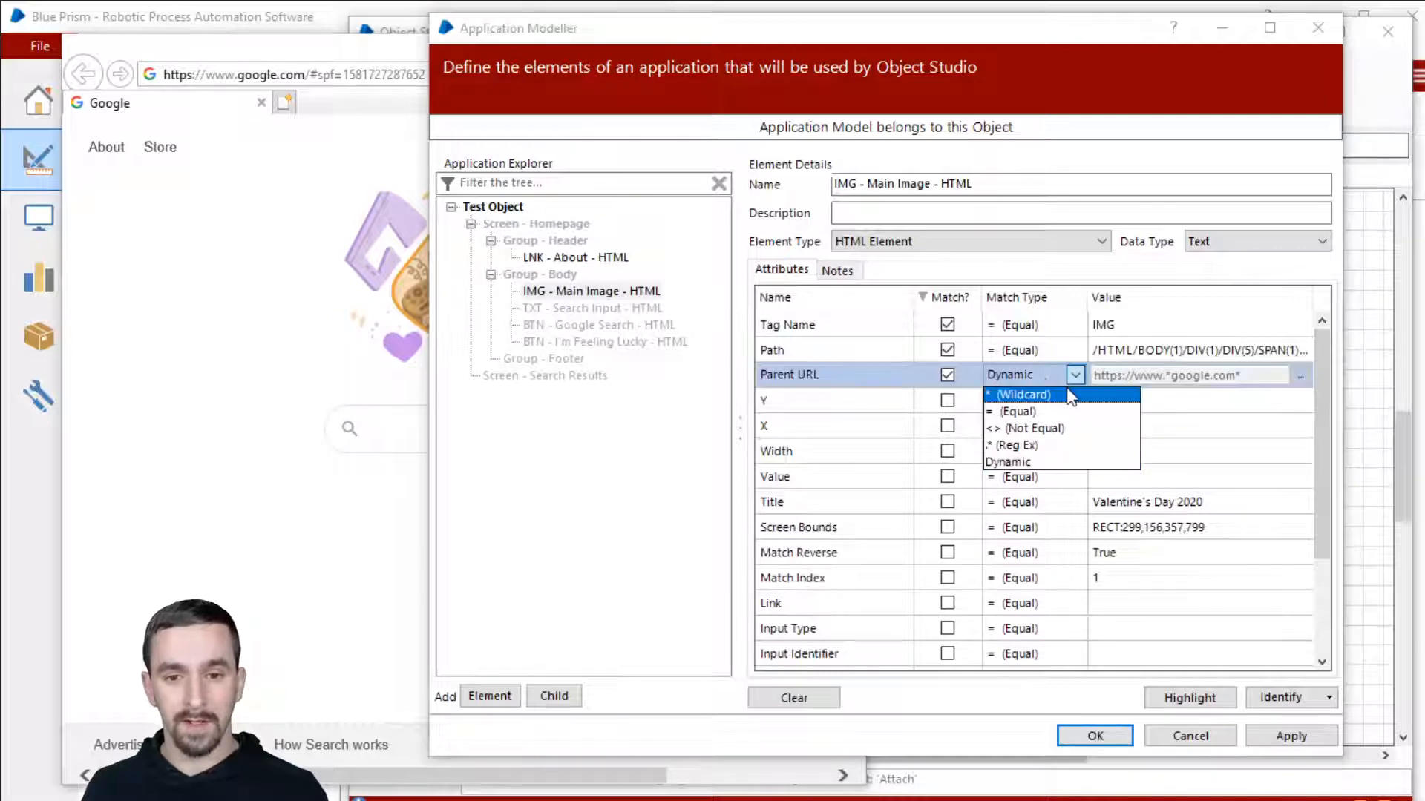
left_click(1054, 395)
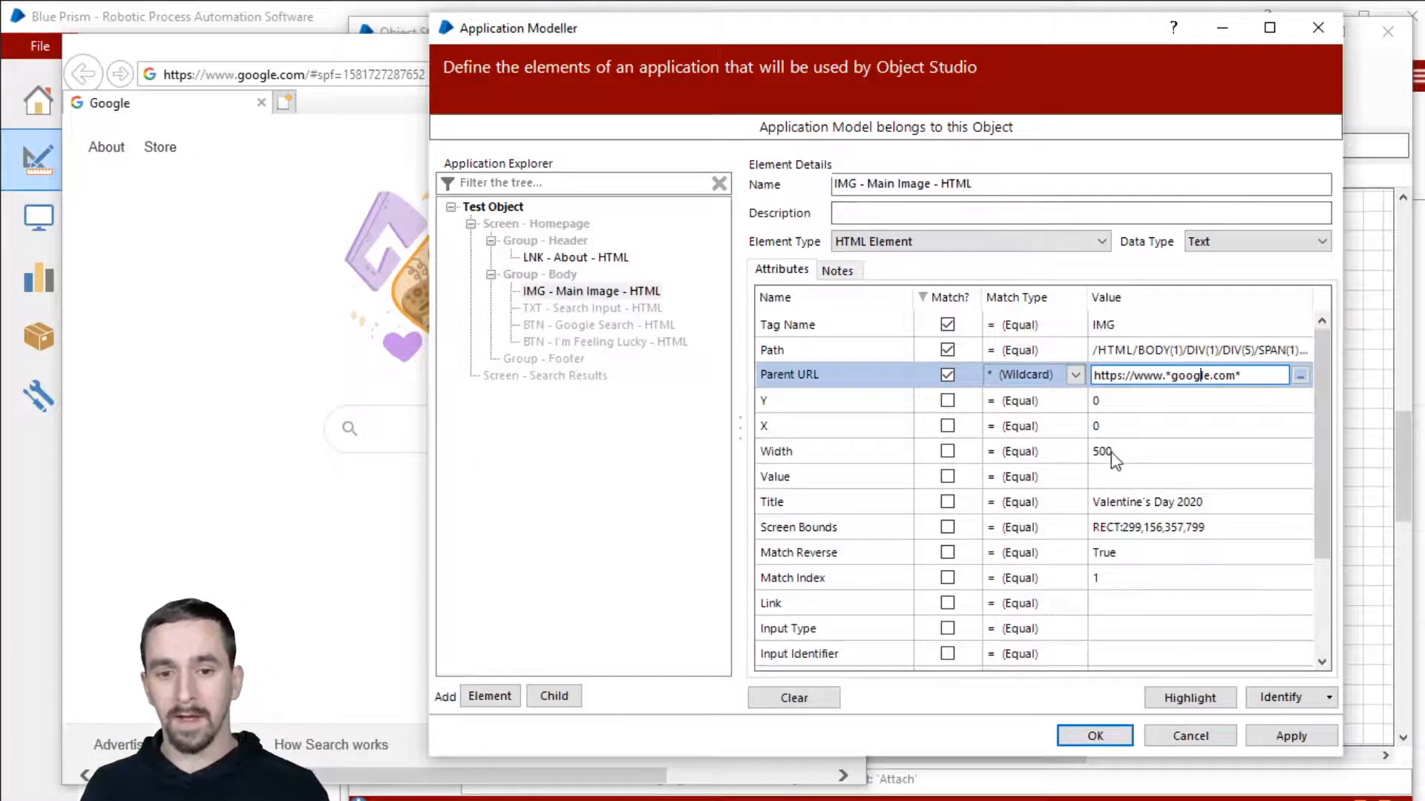
scroll(1116, 462, "down", 3)
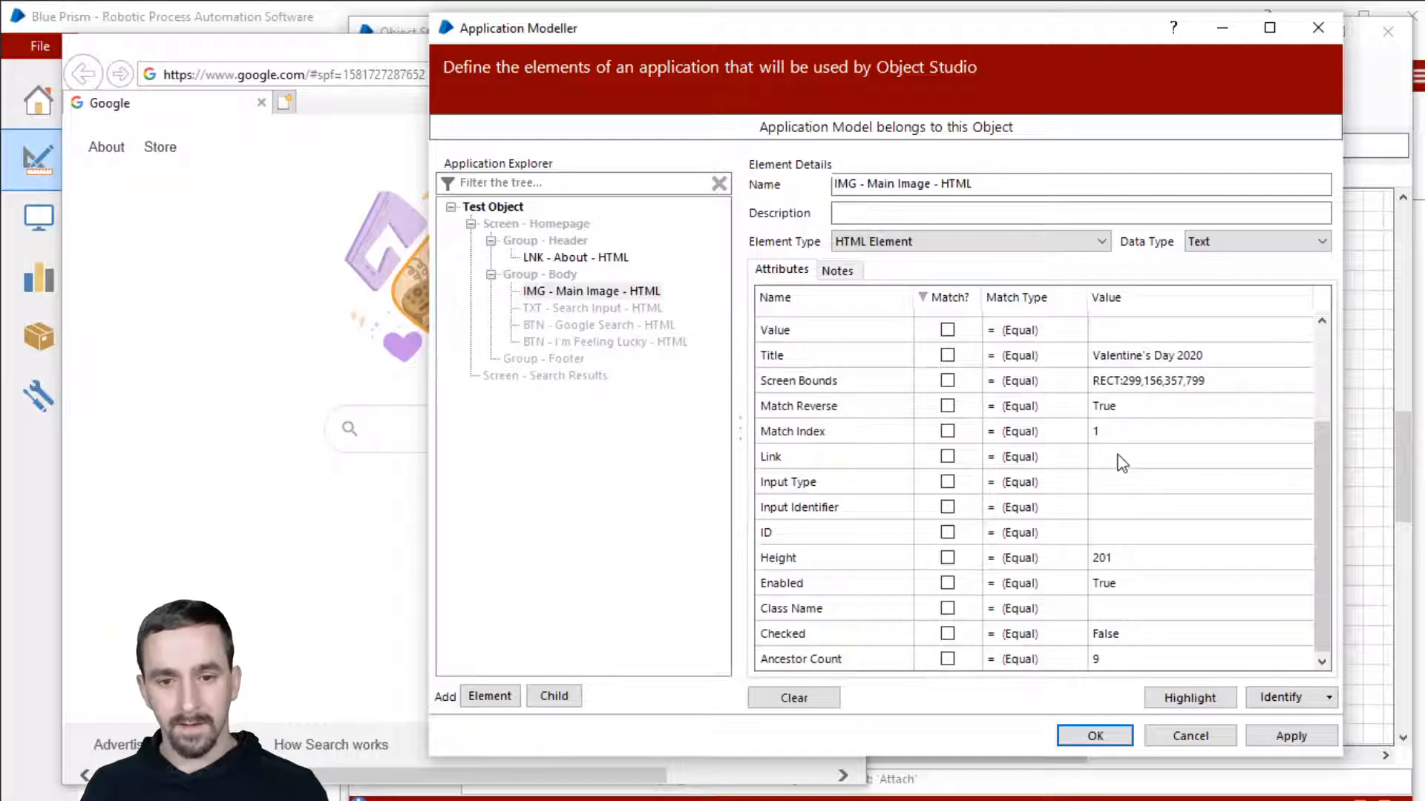
scroll(1125, 421, "up", 3)
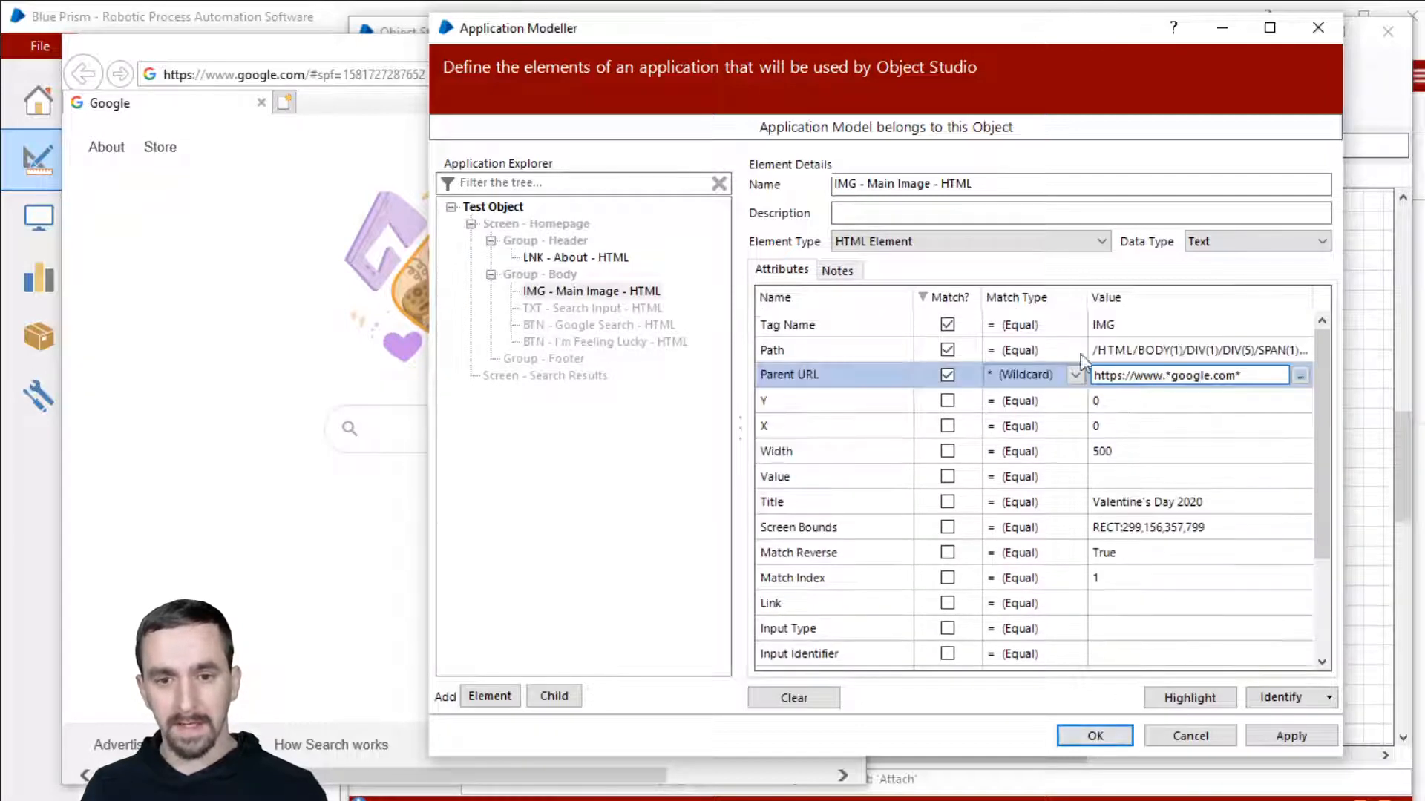
left_click(1146, 355)
left_click_drag(1085, 296, 1063, 303)
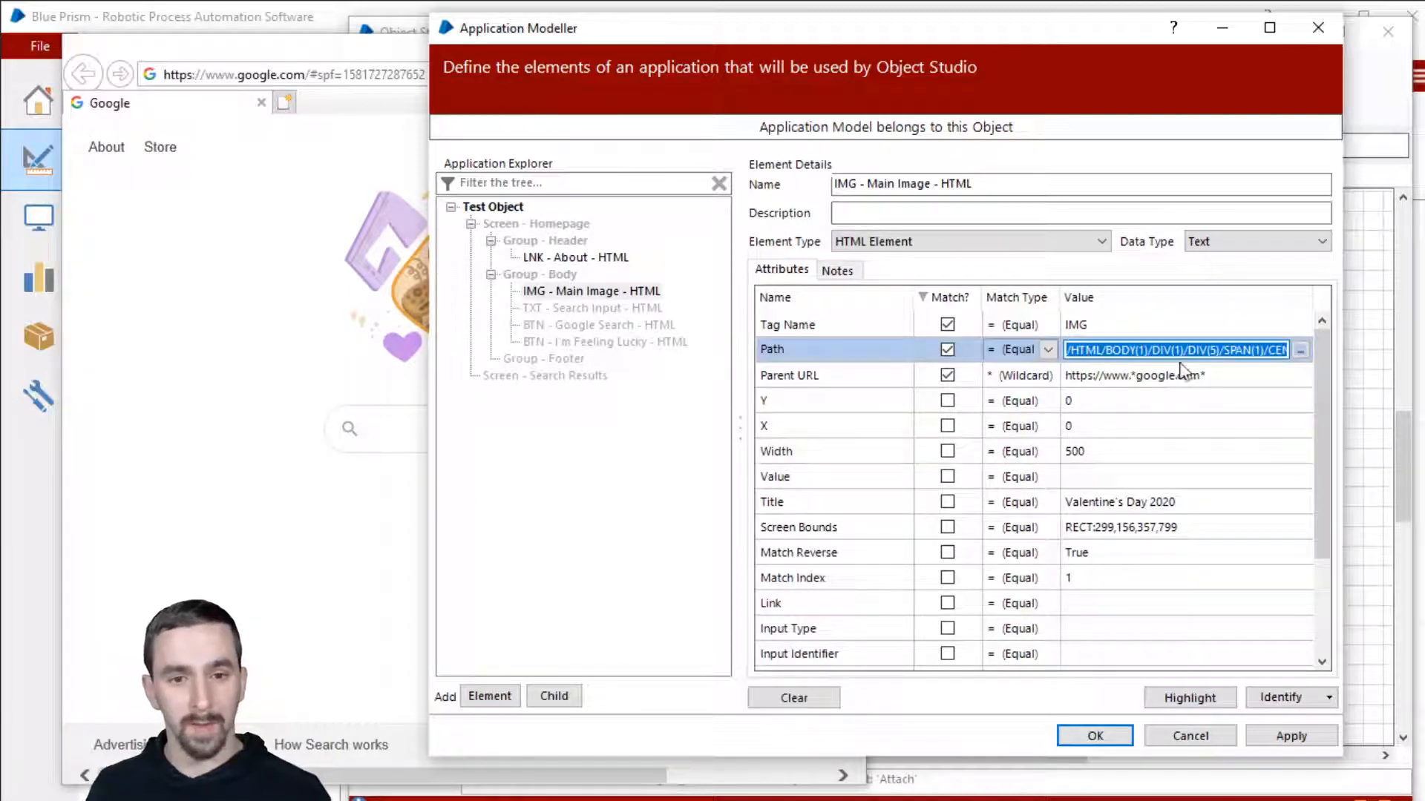
Step: Review the Path ending in IMG(1), untick Path, tick Match Index and sort matched attributes first
left_click_drag(1184, 350, 1297, 352)
left_click(1266, 350)
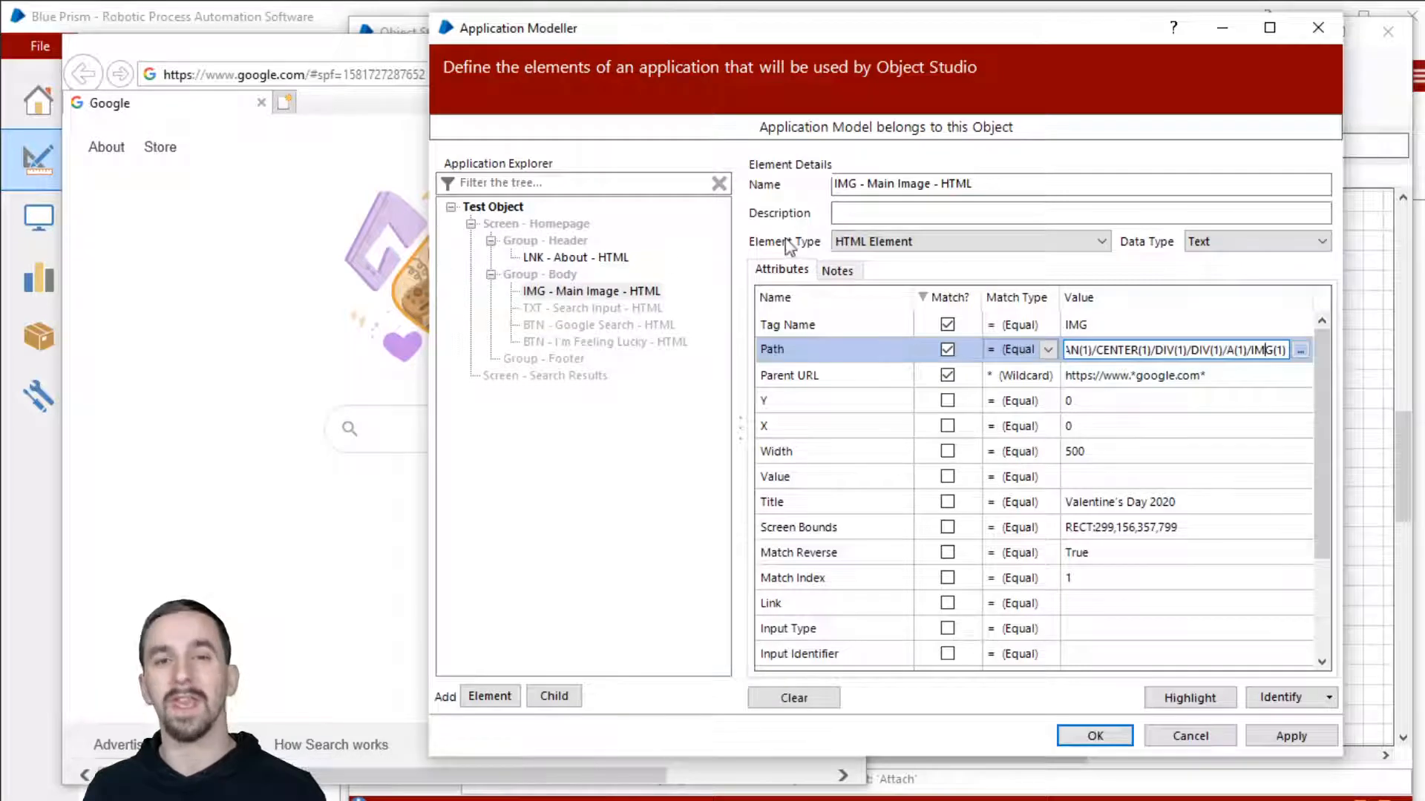
left_click(1155, 349)
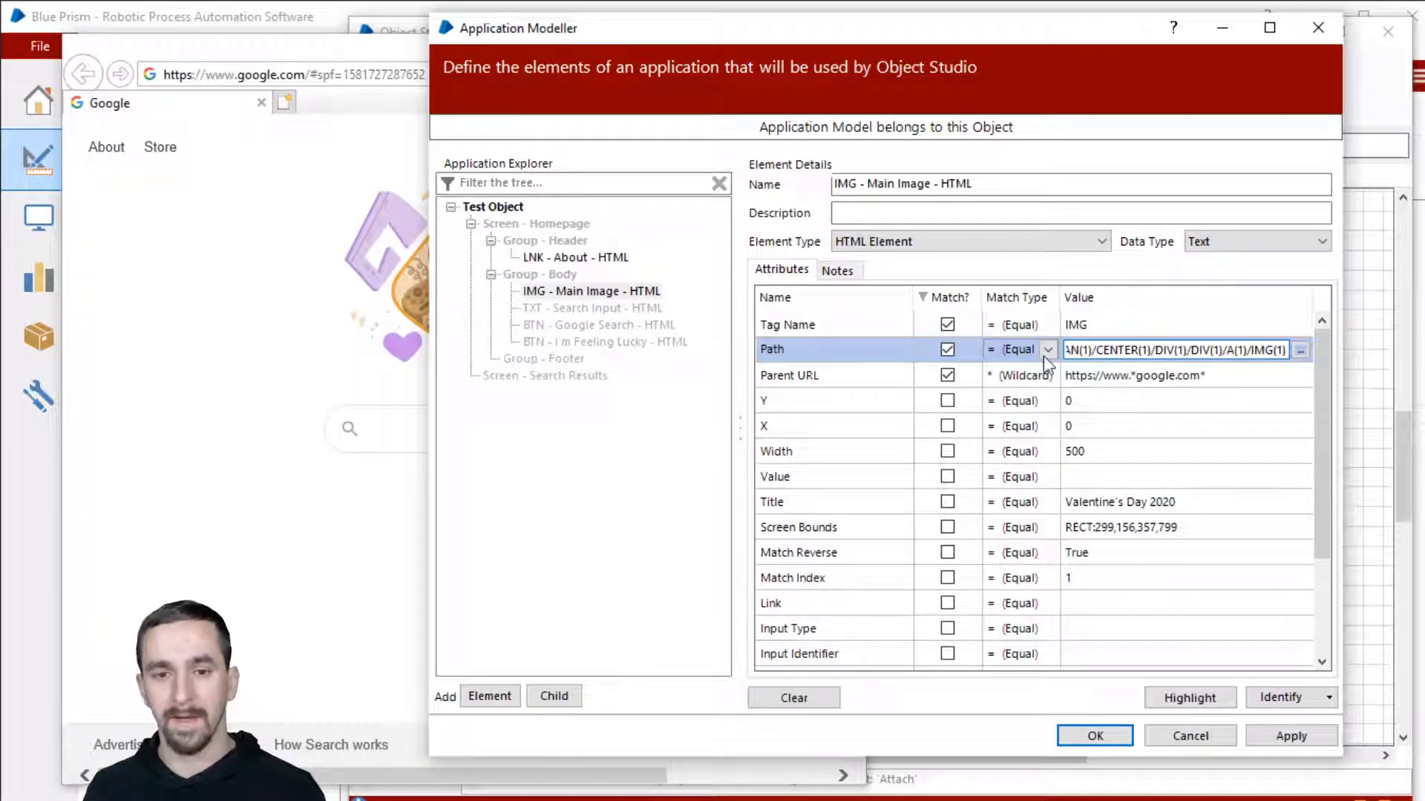
left_click(946, 350)
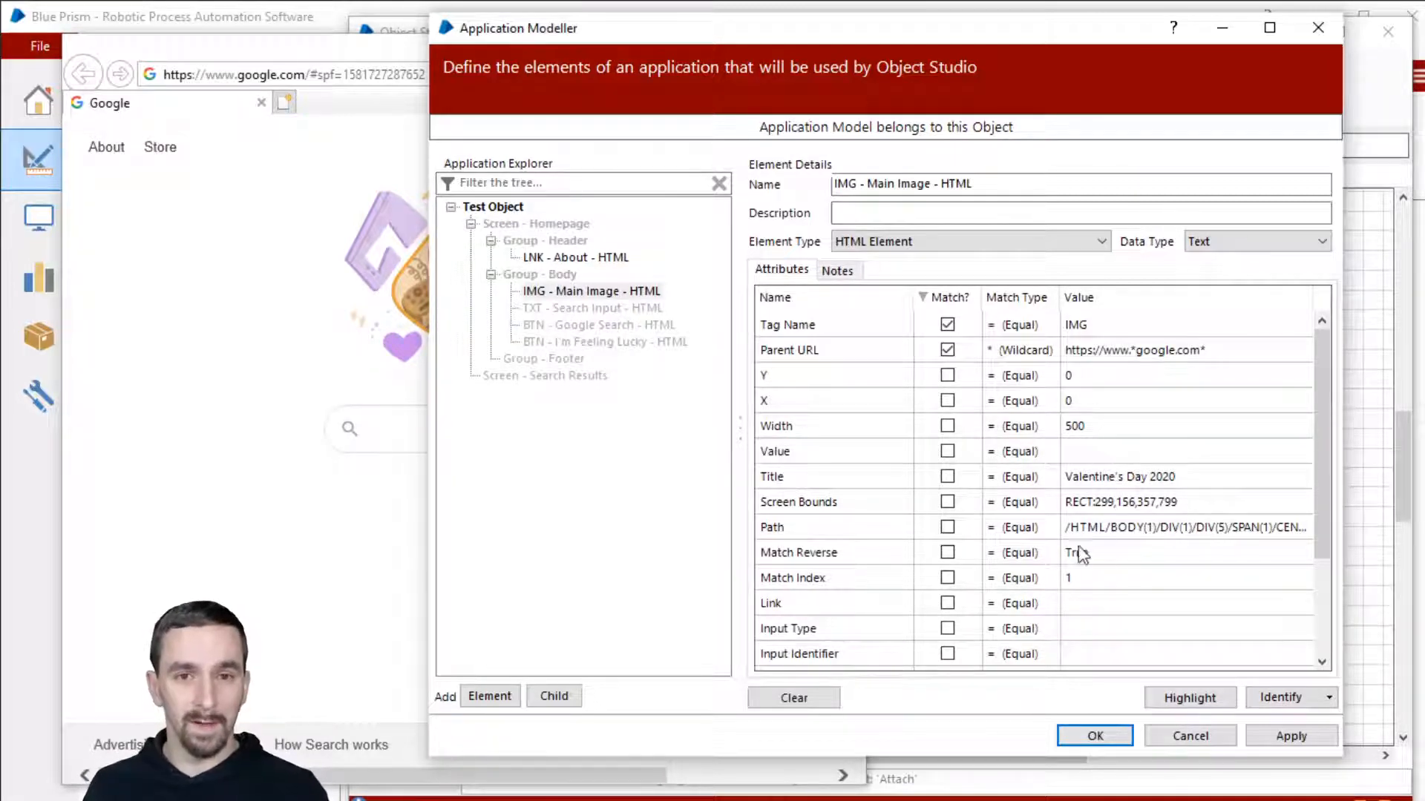
left_click(953, 580)
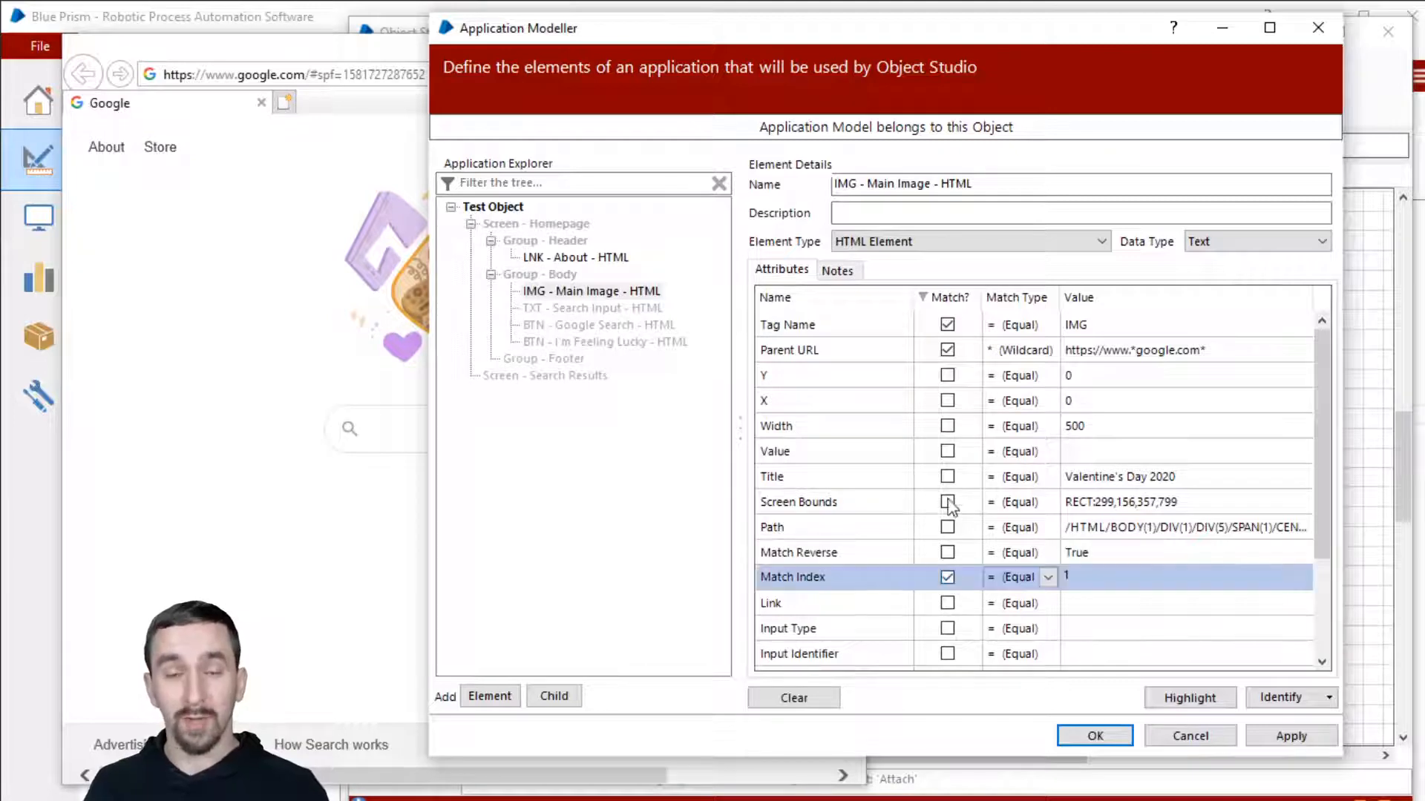
left_click(954, 297)
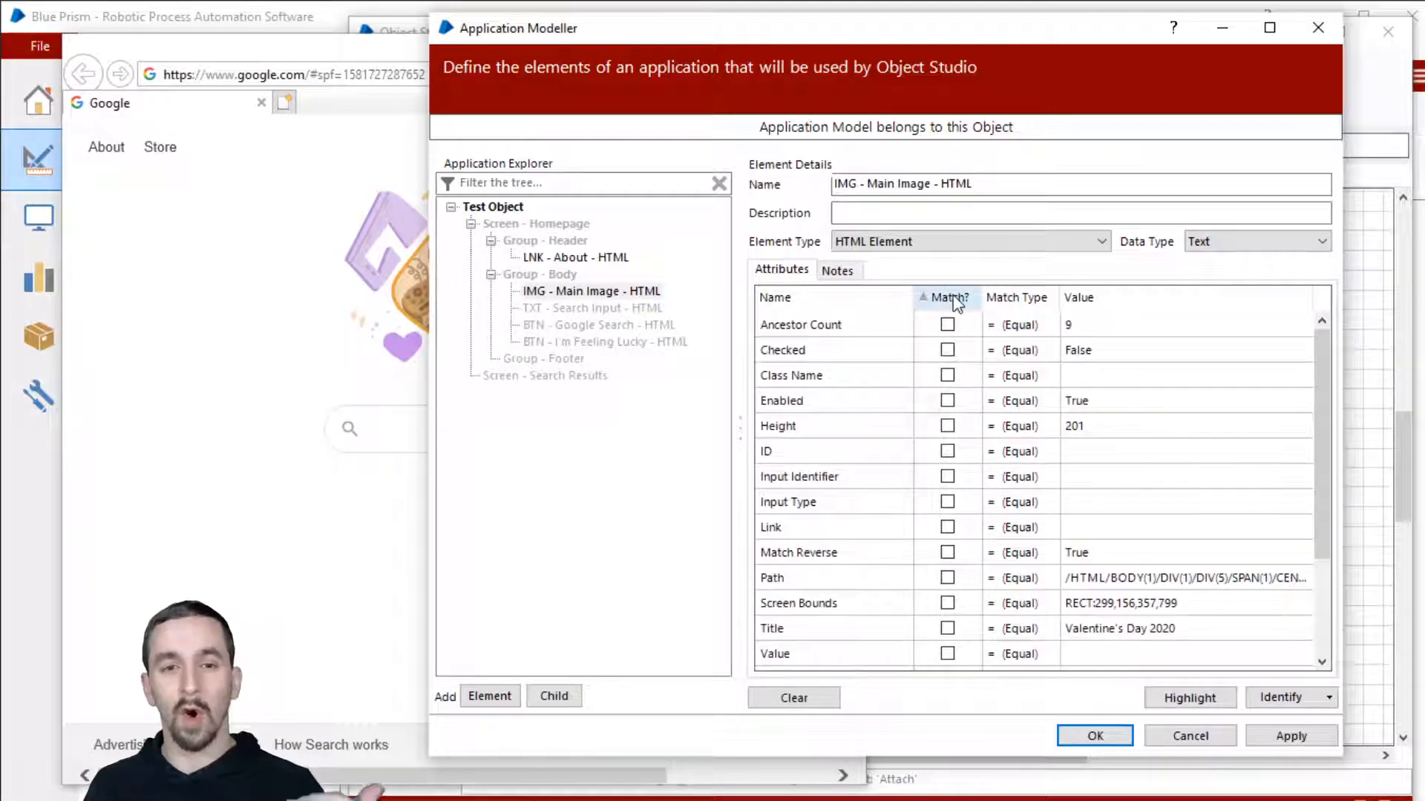
left_click(953, 297)
Step: Highlight the element with Match Index 2 and compare the result on the Google page
left_click(1111, 378)
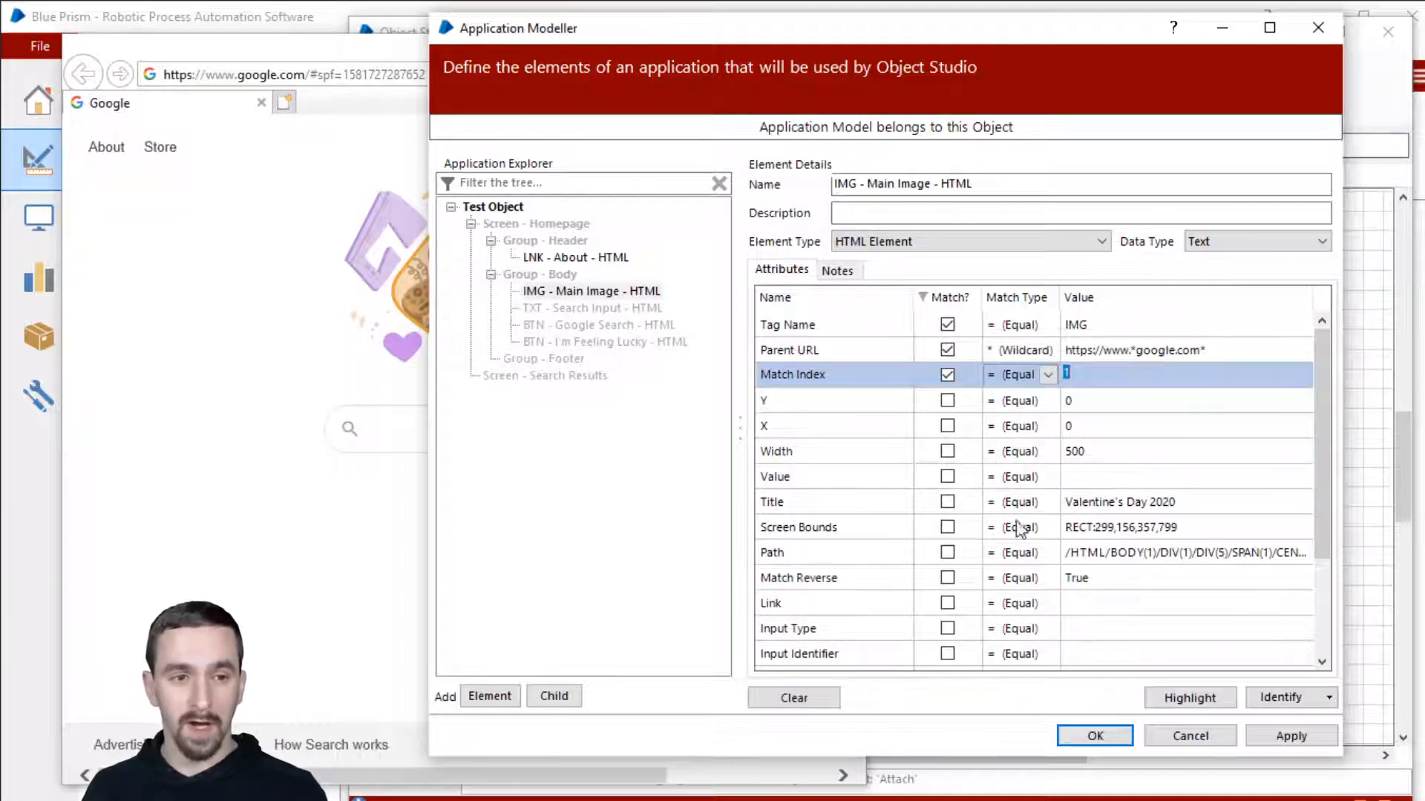
left_click(1095, 738)
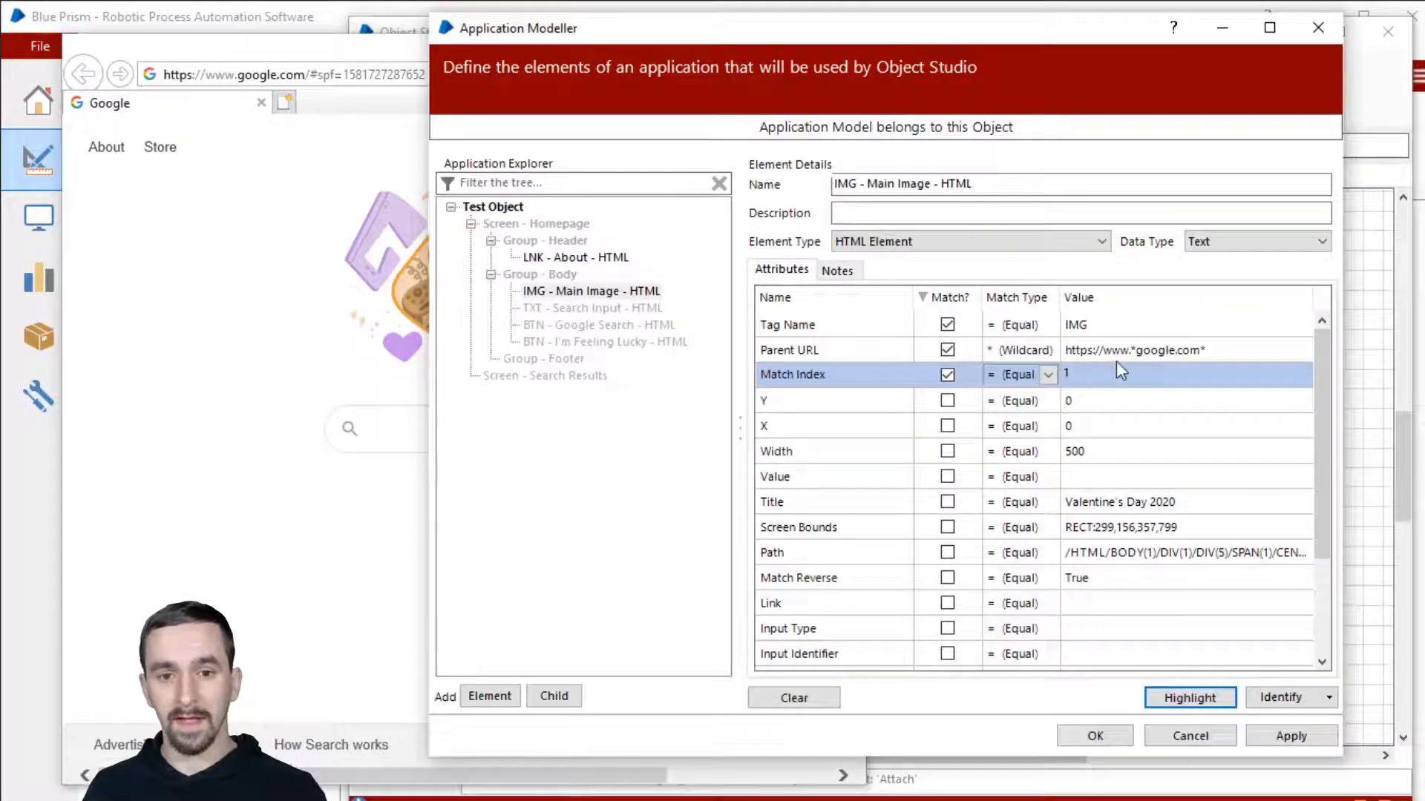
left_click(1069, 374)
type("2")
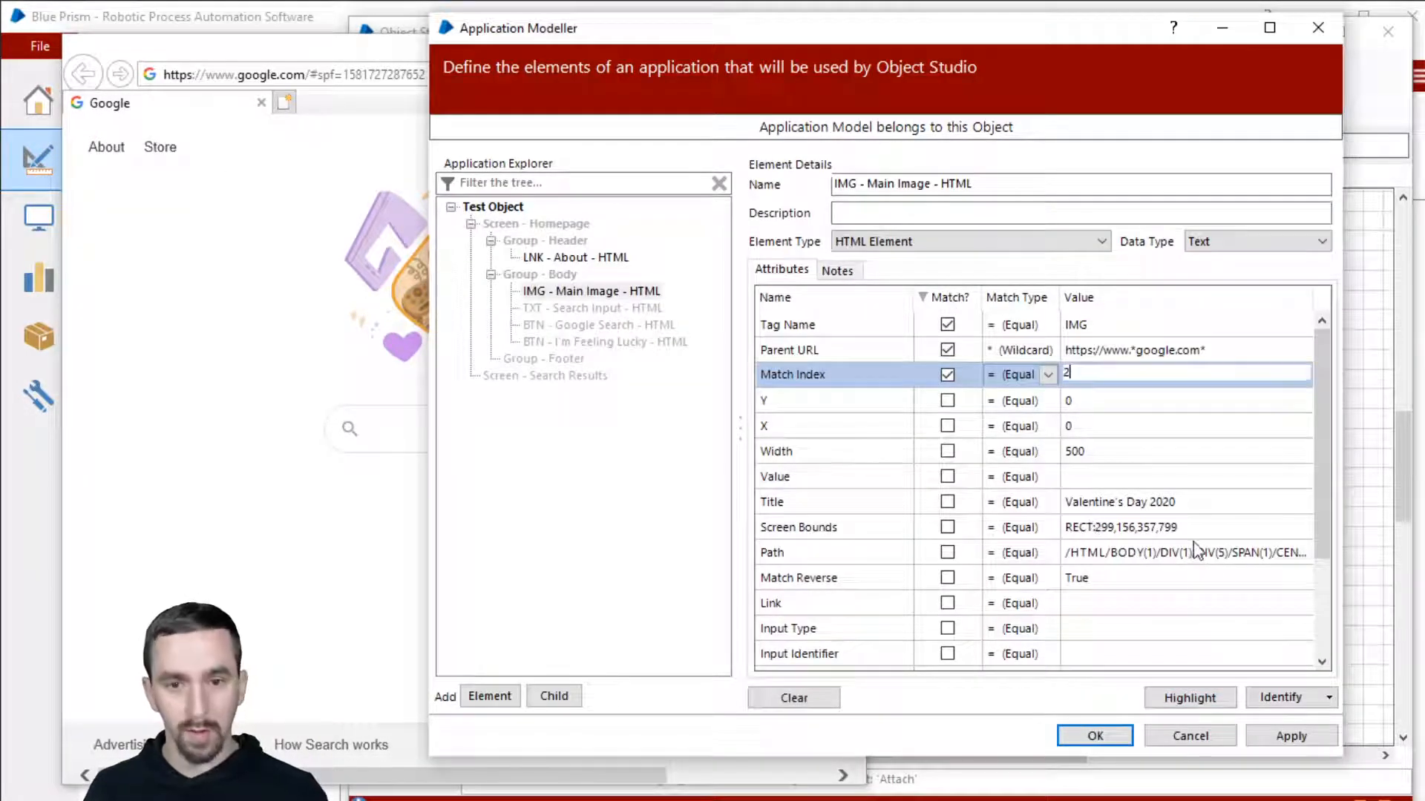
left_click(1217, 700)
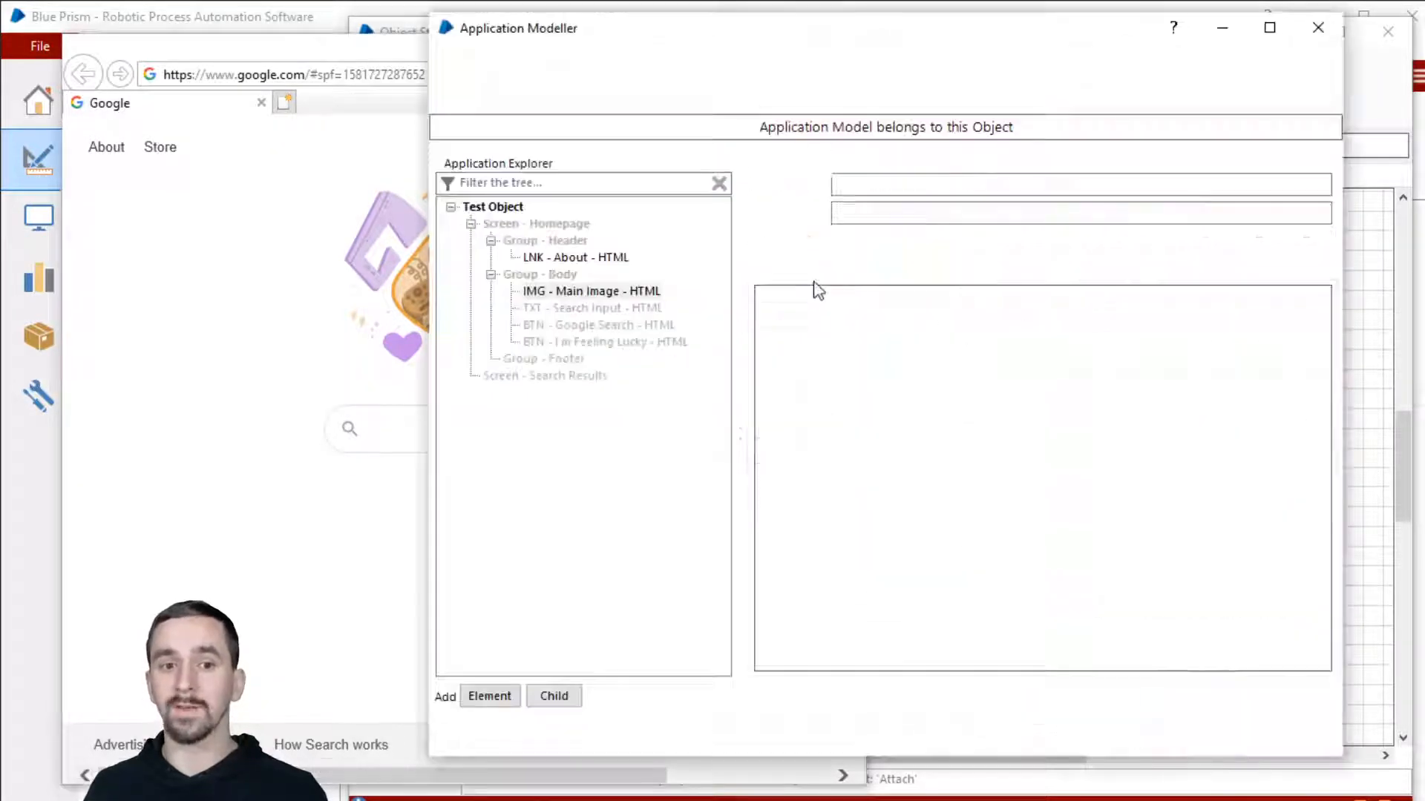
left_click(334, 531)
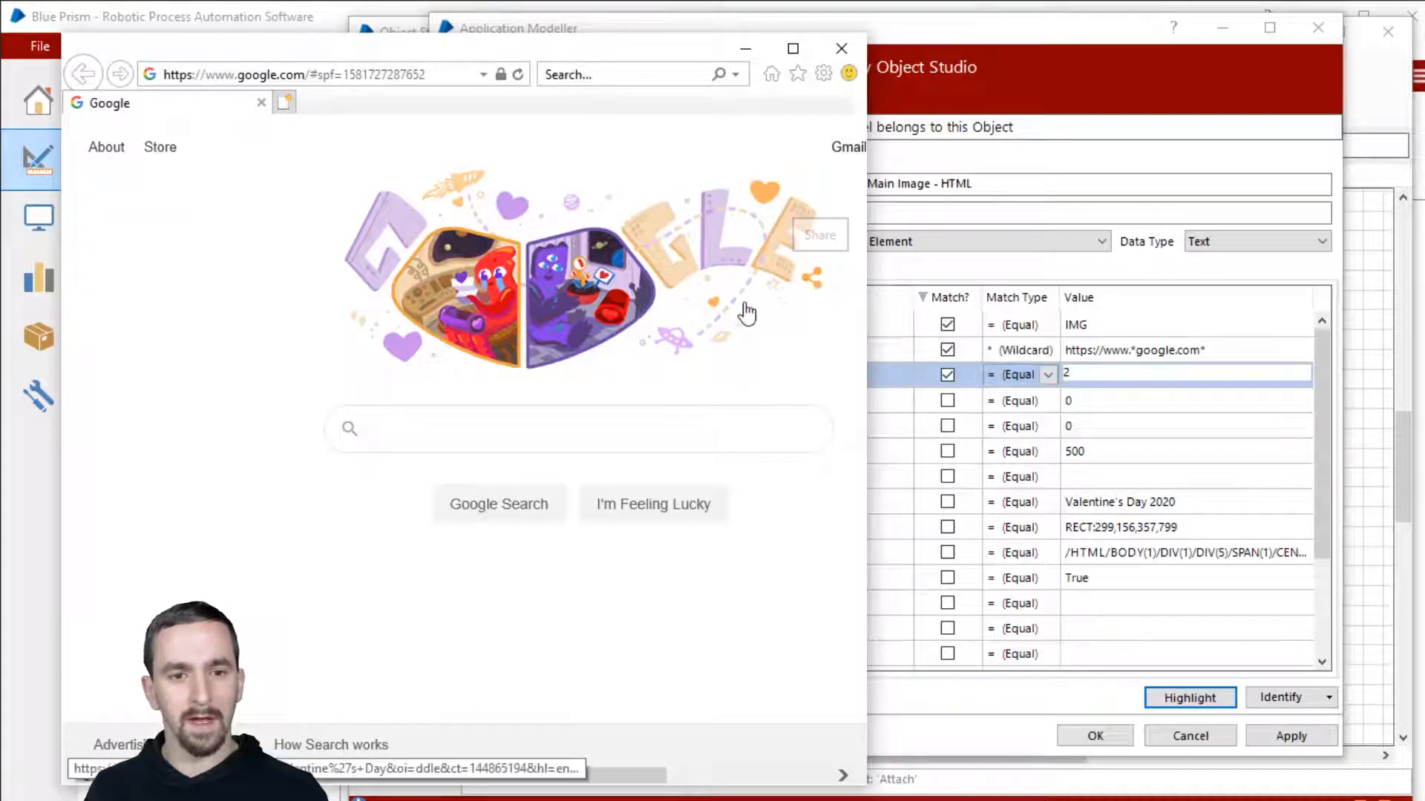
left_click(987, 345)
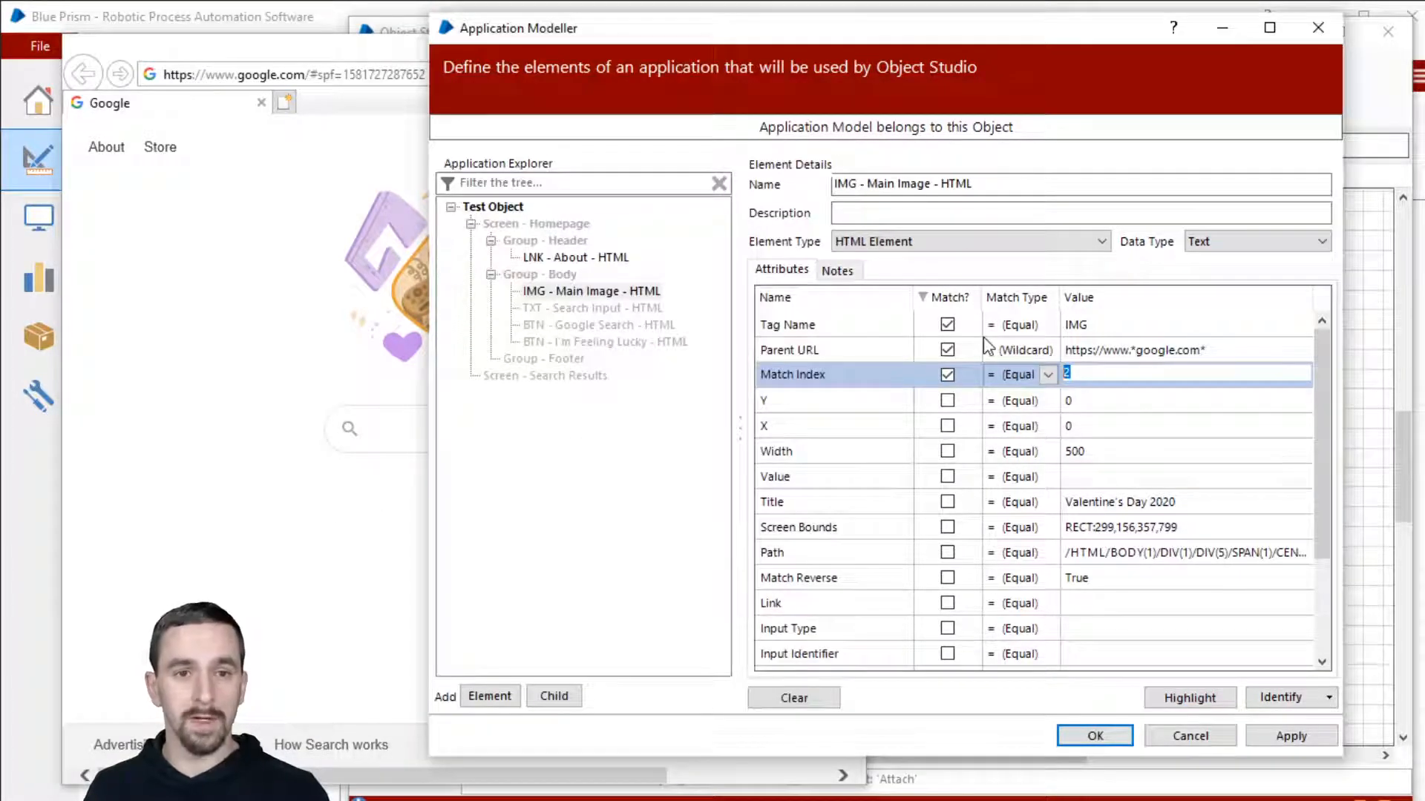
left_click(393, 55)
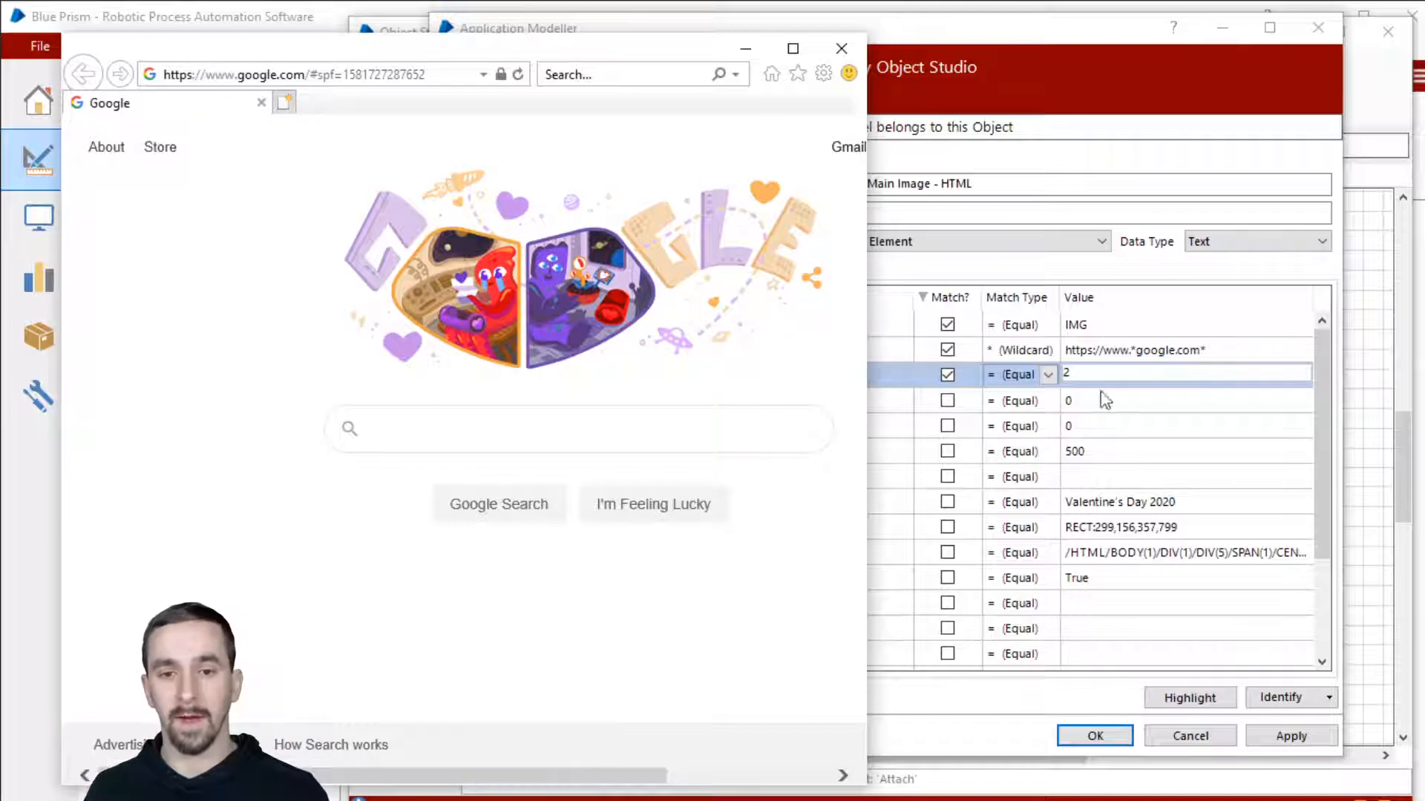
left_click(1090, 373)
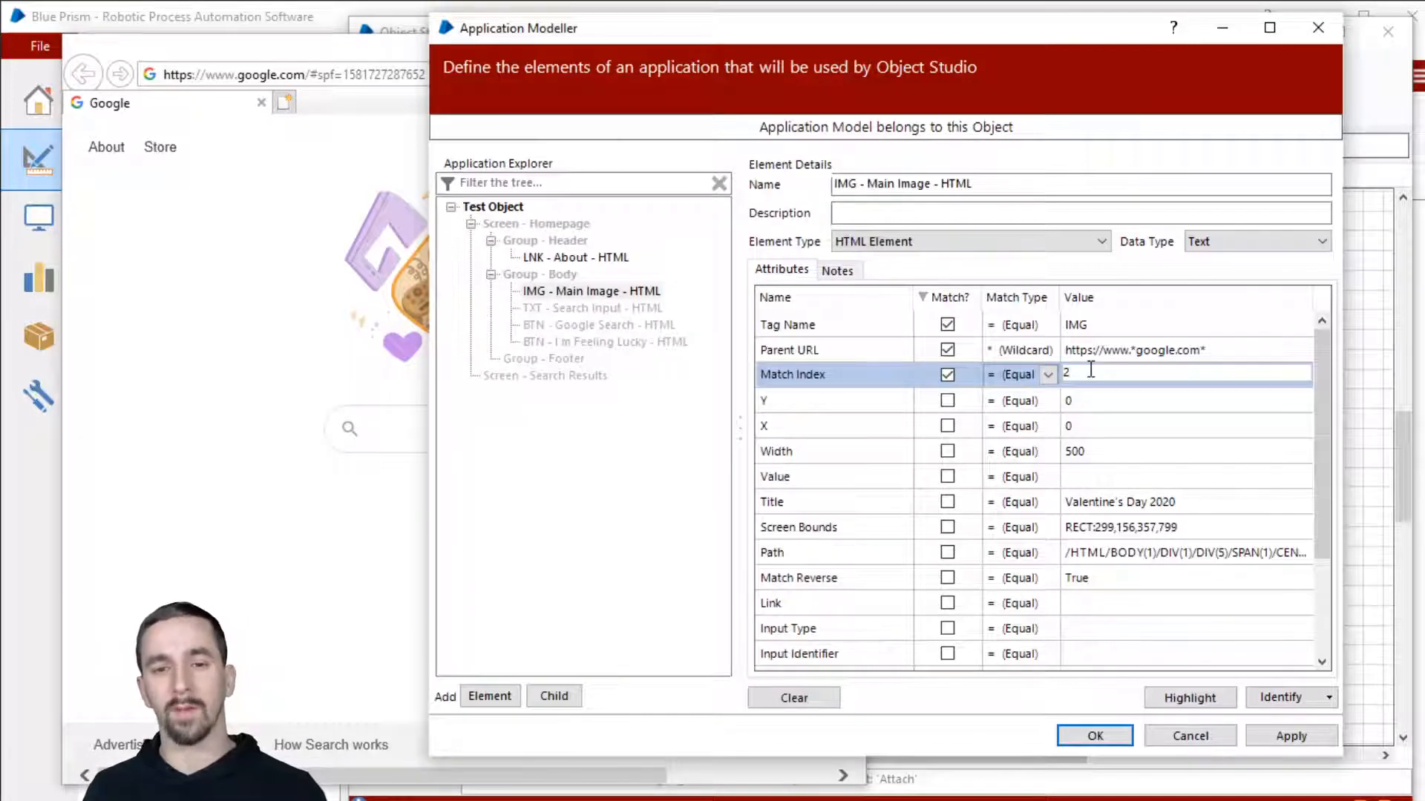
Step: Set Match Index back to 1 and recheck the Google page
type("1")
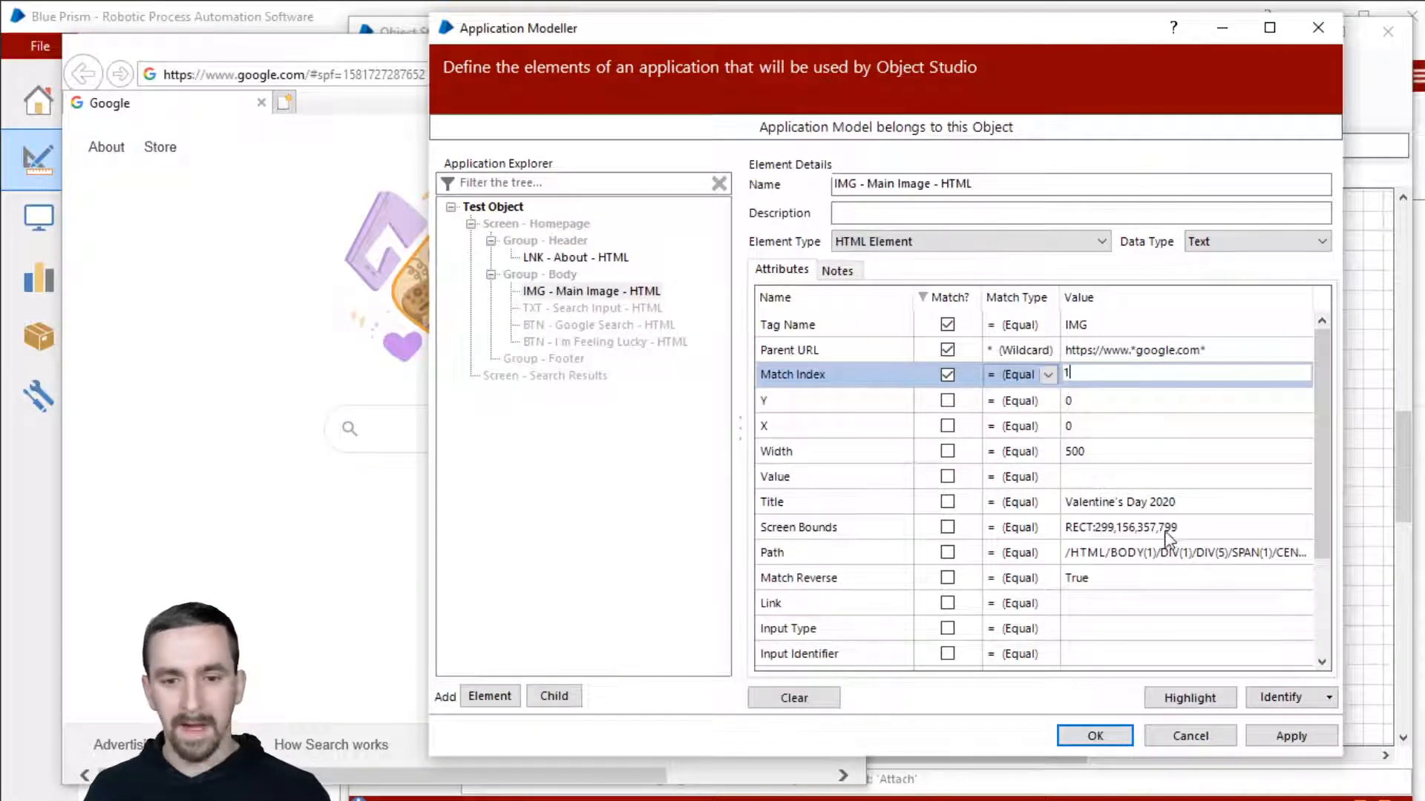
scroll(1168, 527, "down", 2)
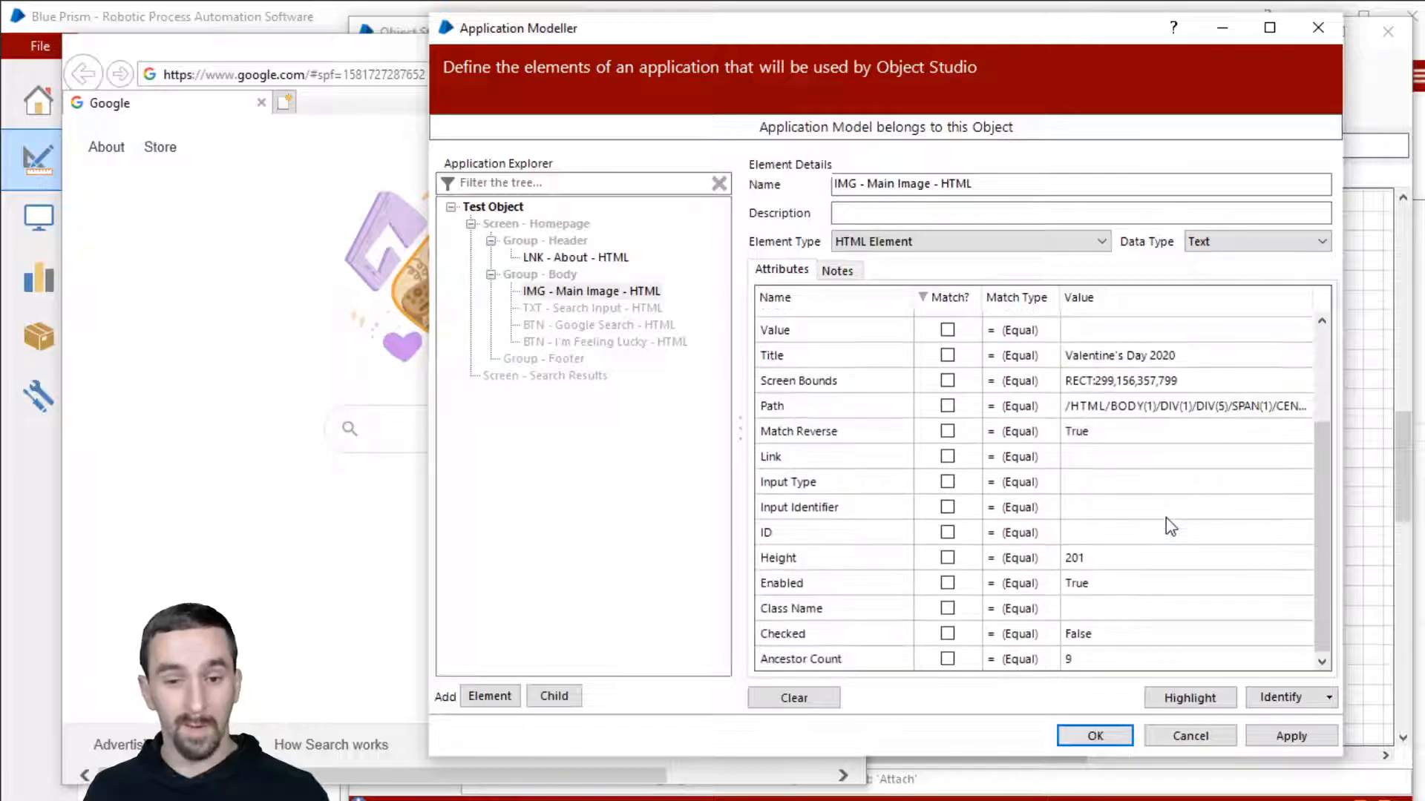
scroll(1165, 514, "up", 2)
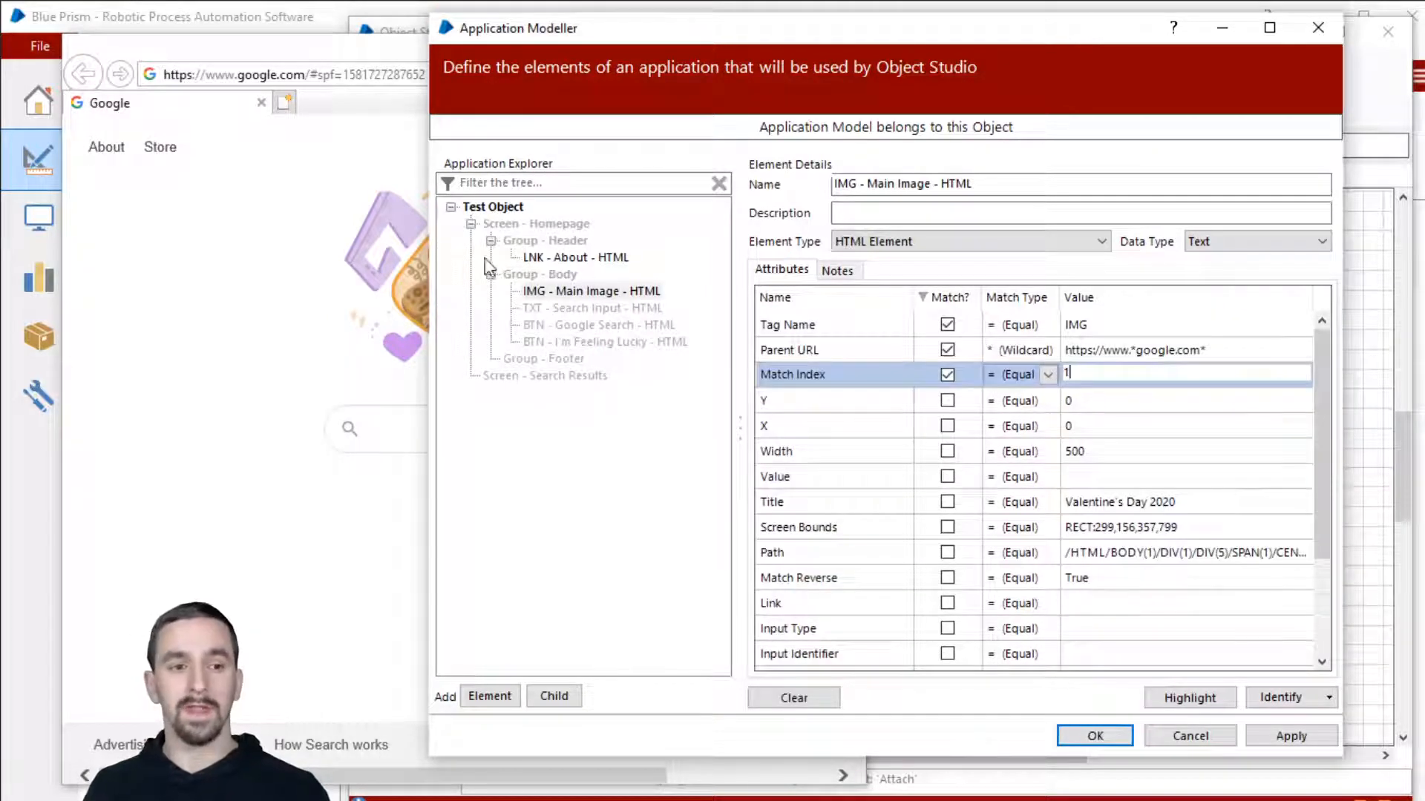
left_click(369, 62)
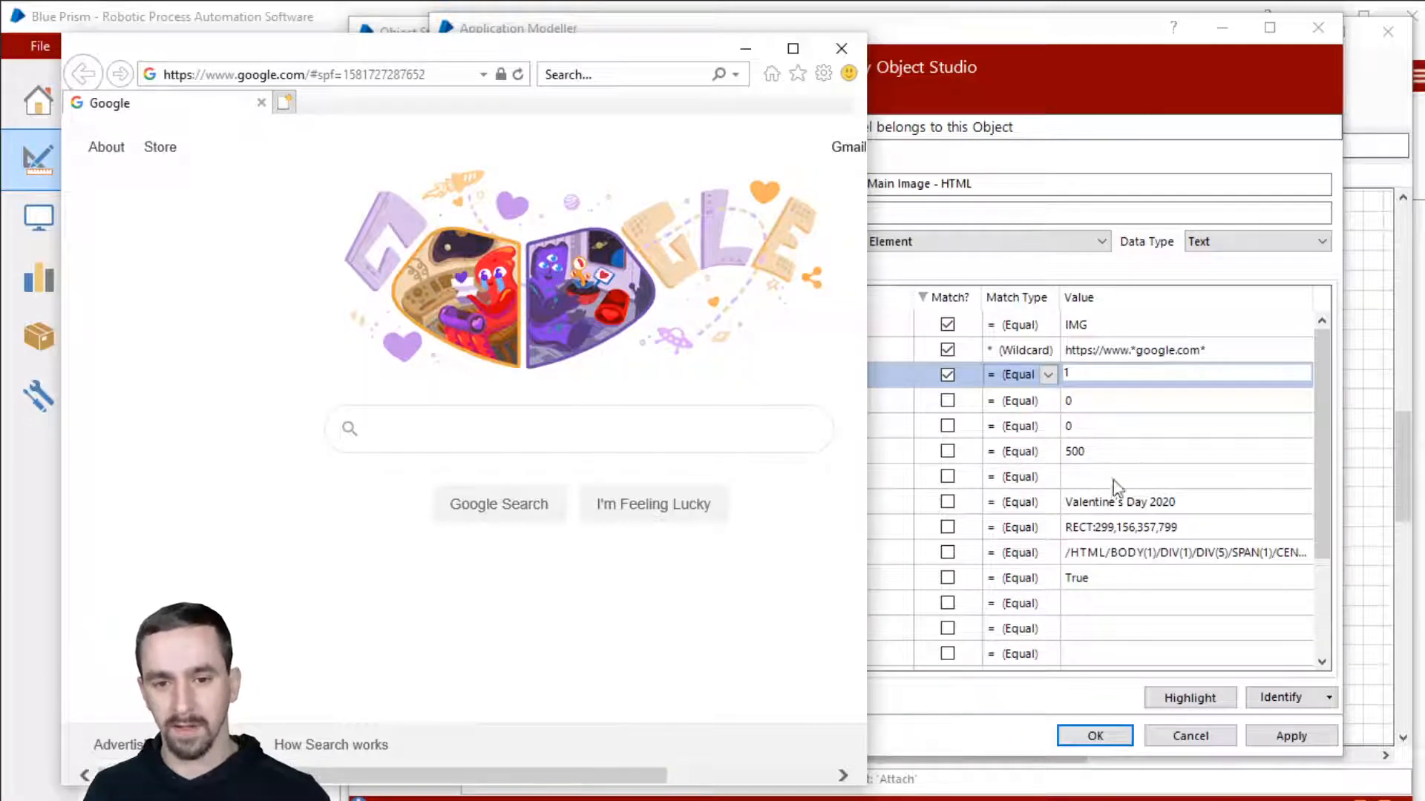
left_click(1108, 51)
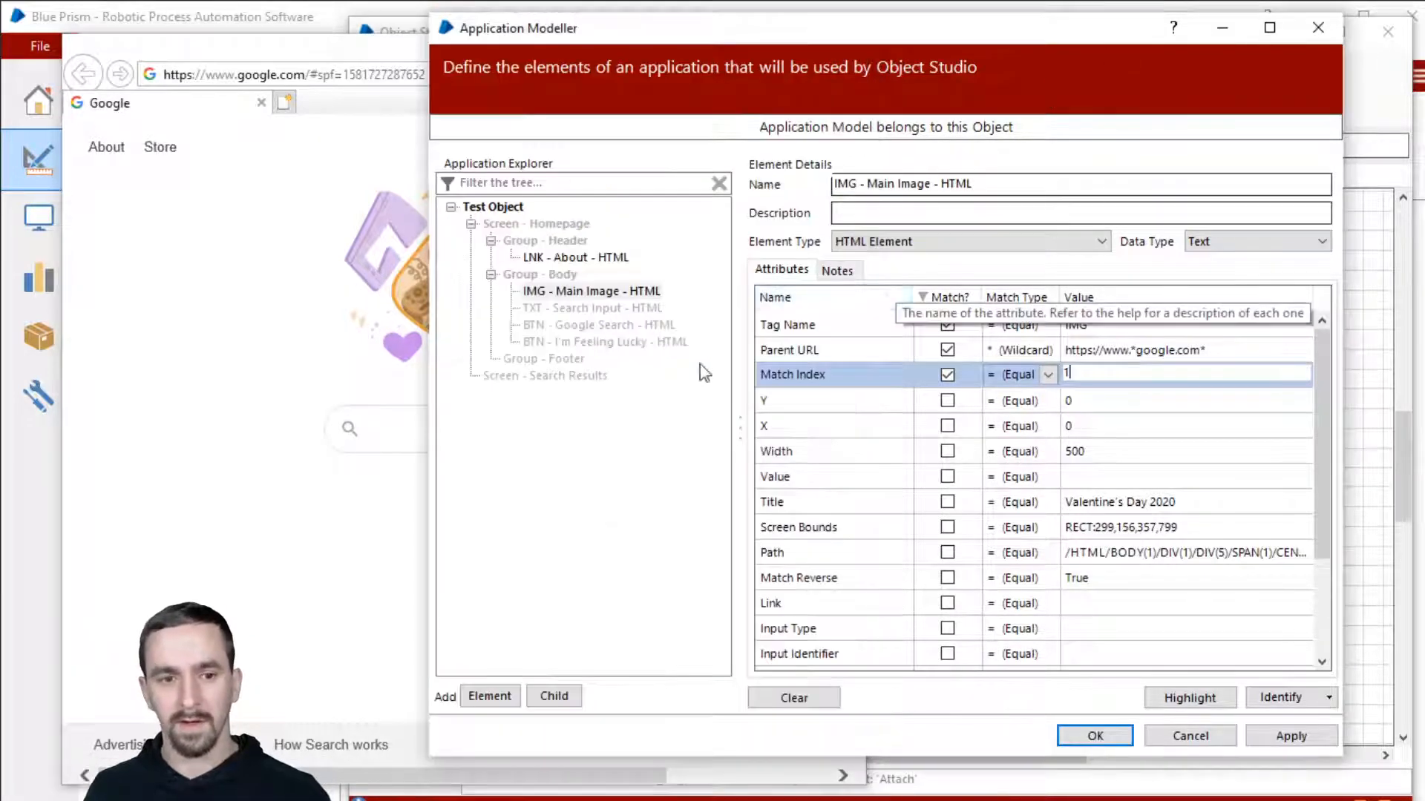
Step: Add Element1 by capturing the doodle's share icon, and check its Width (22) and Height values
left_click(489, 696)
left_click(1278, 698)
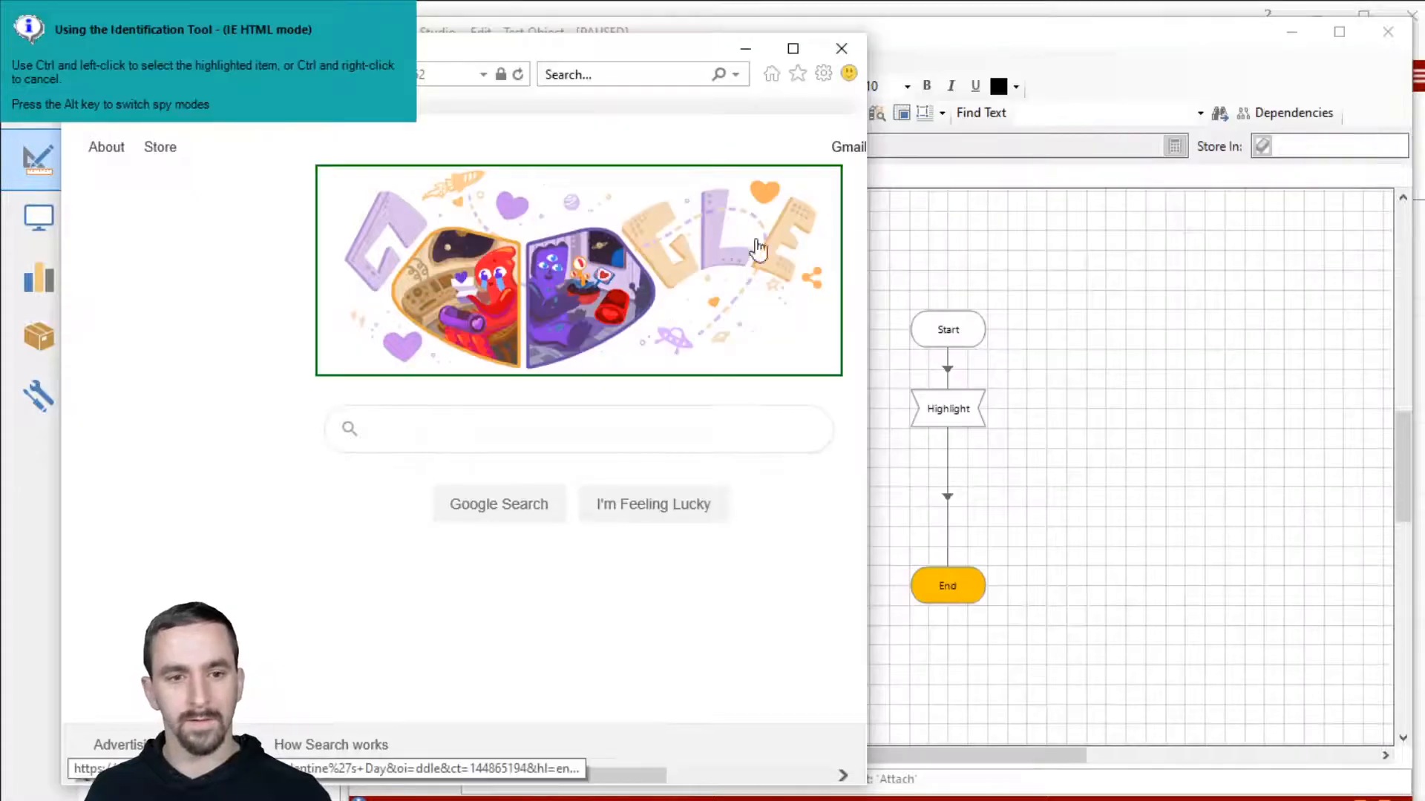
left_click(811, 279, "ctrl")
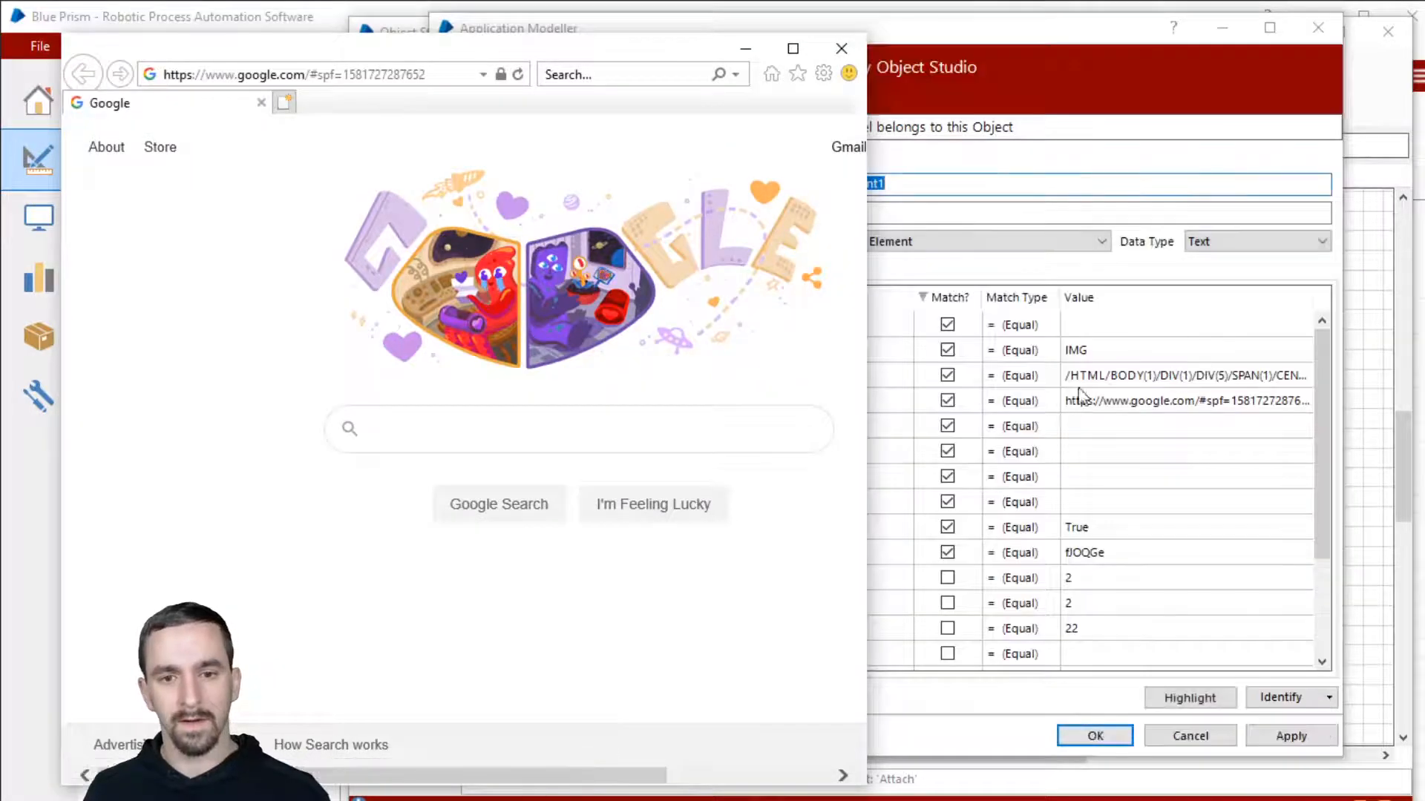
left_click(1091, 399)
scroll(1109, 534, "down", 2)
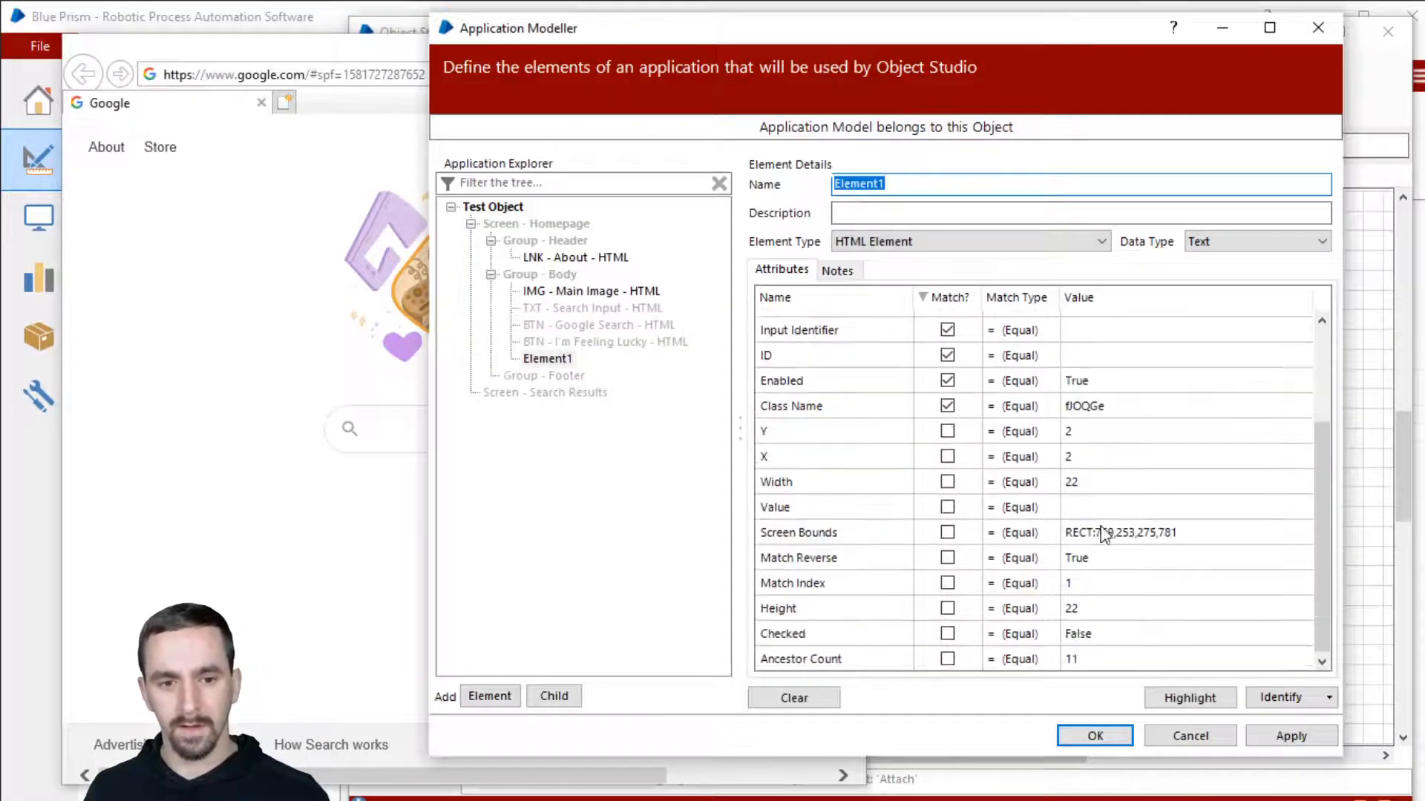
left_click(1103, 486)
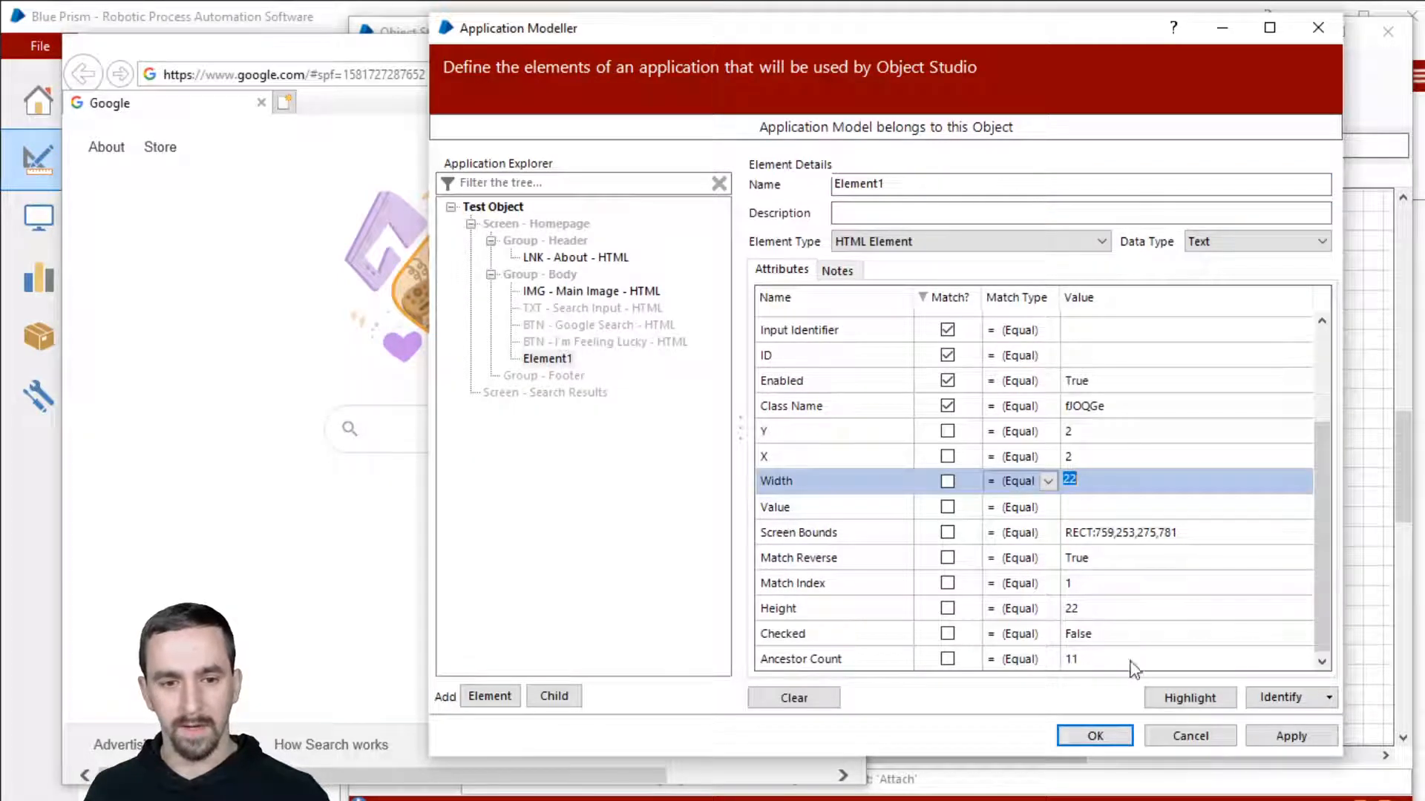
left_click(1124, 616)
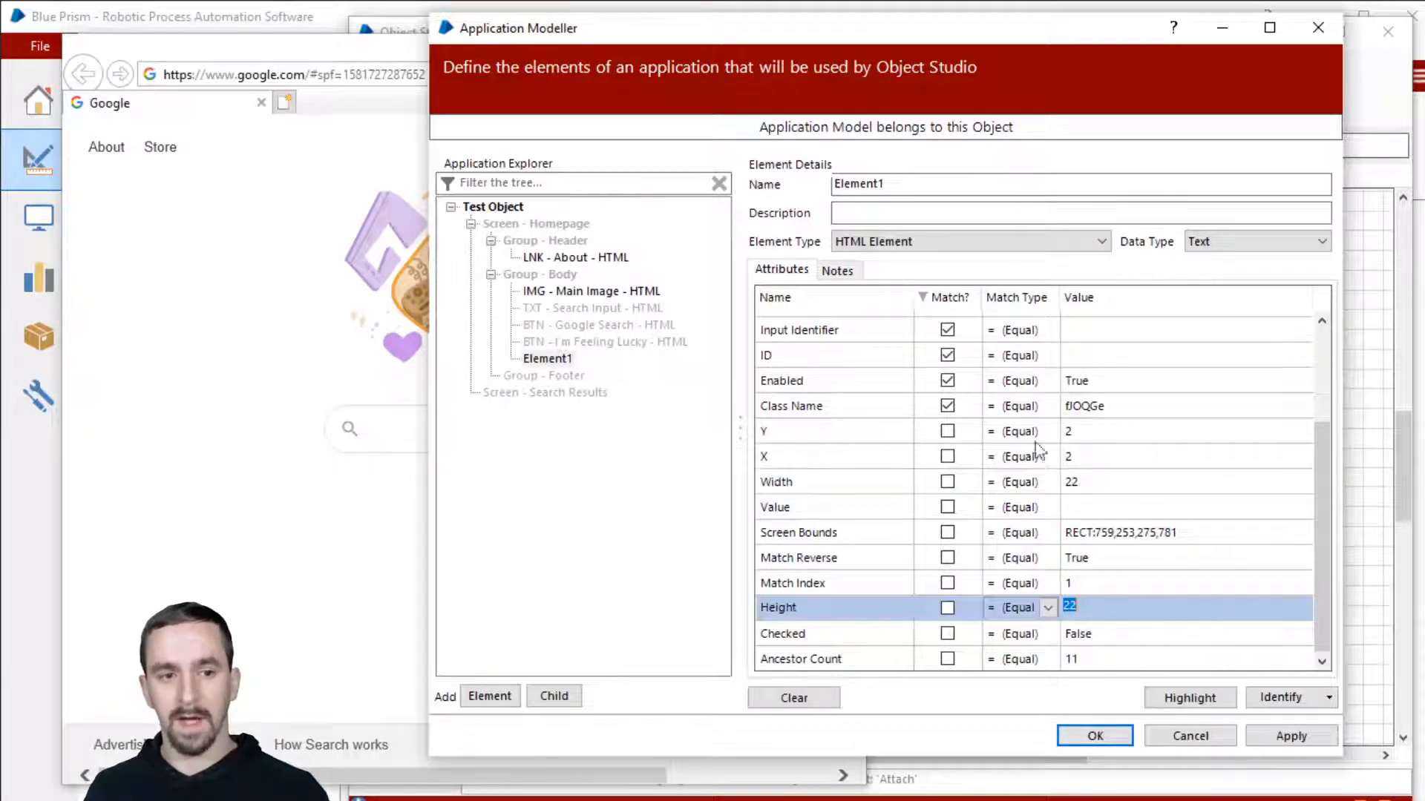
left_click(570, 291)
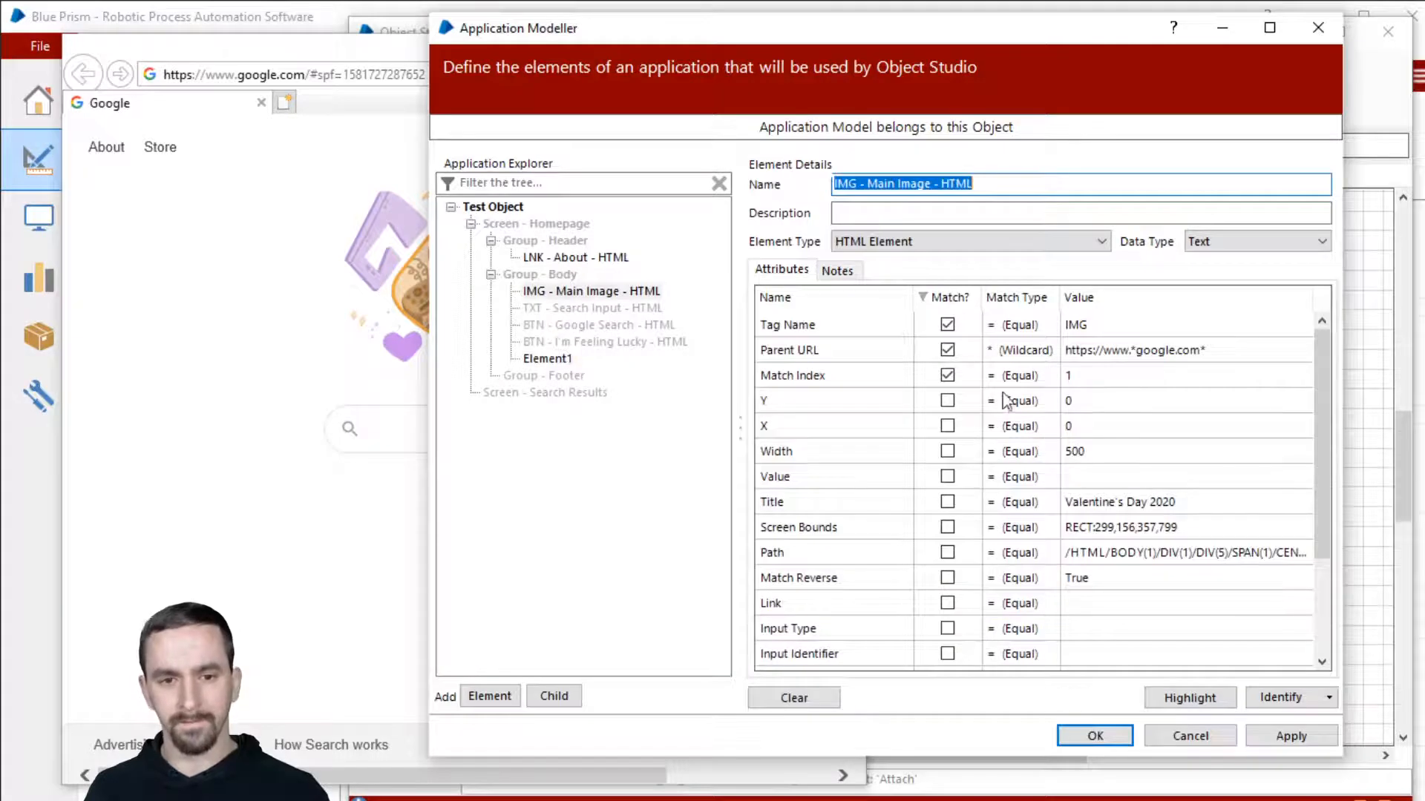
Step: Include Width and Height in the Main Image match criteria and sort matched attributes first
left_click(948, 452)
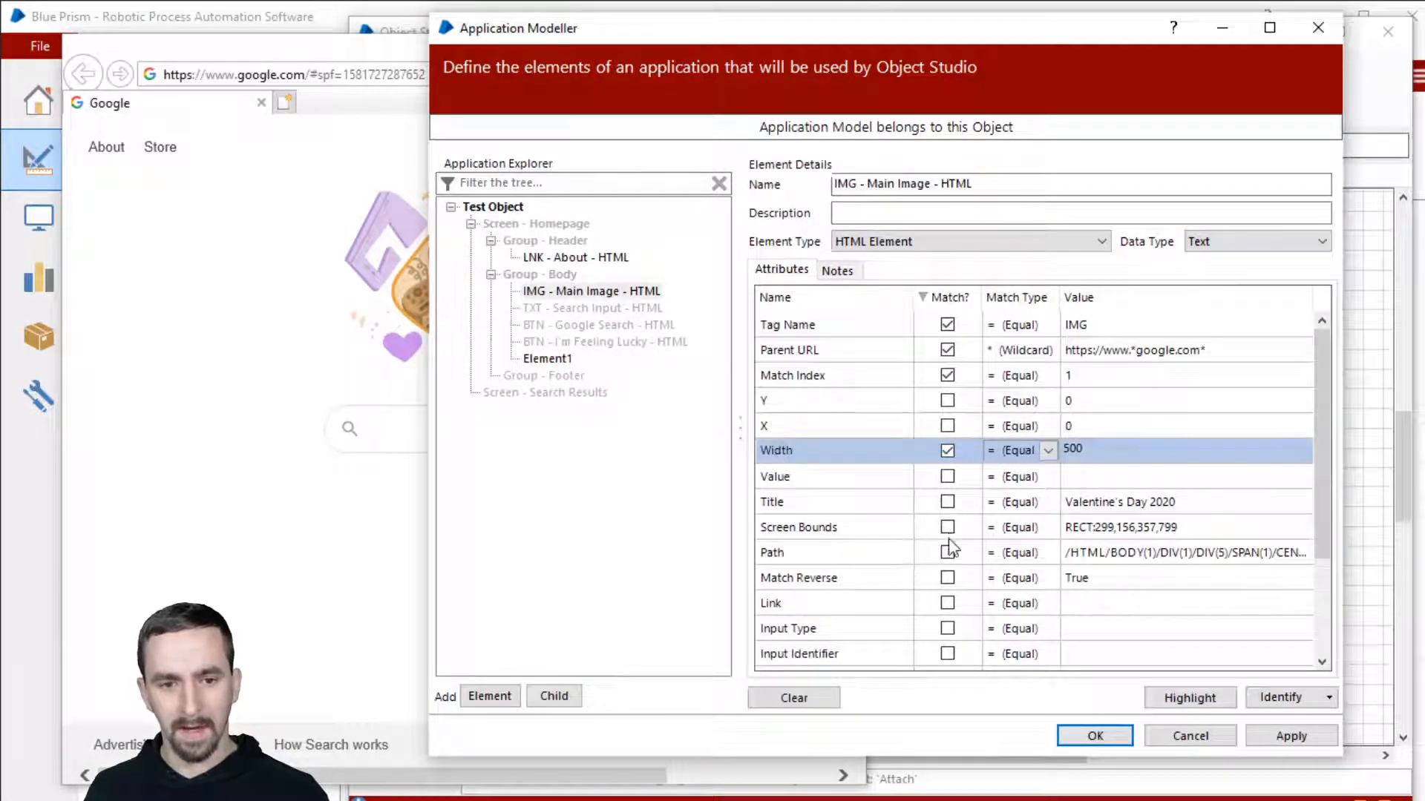
scroll(949, 557, "down", 1)
left_click(947, 622)
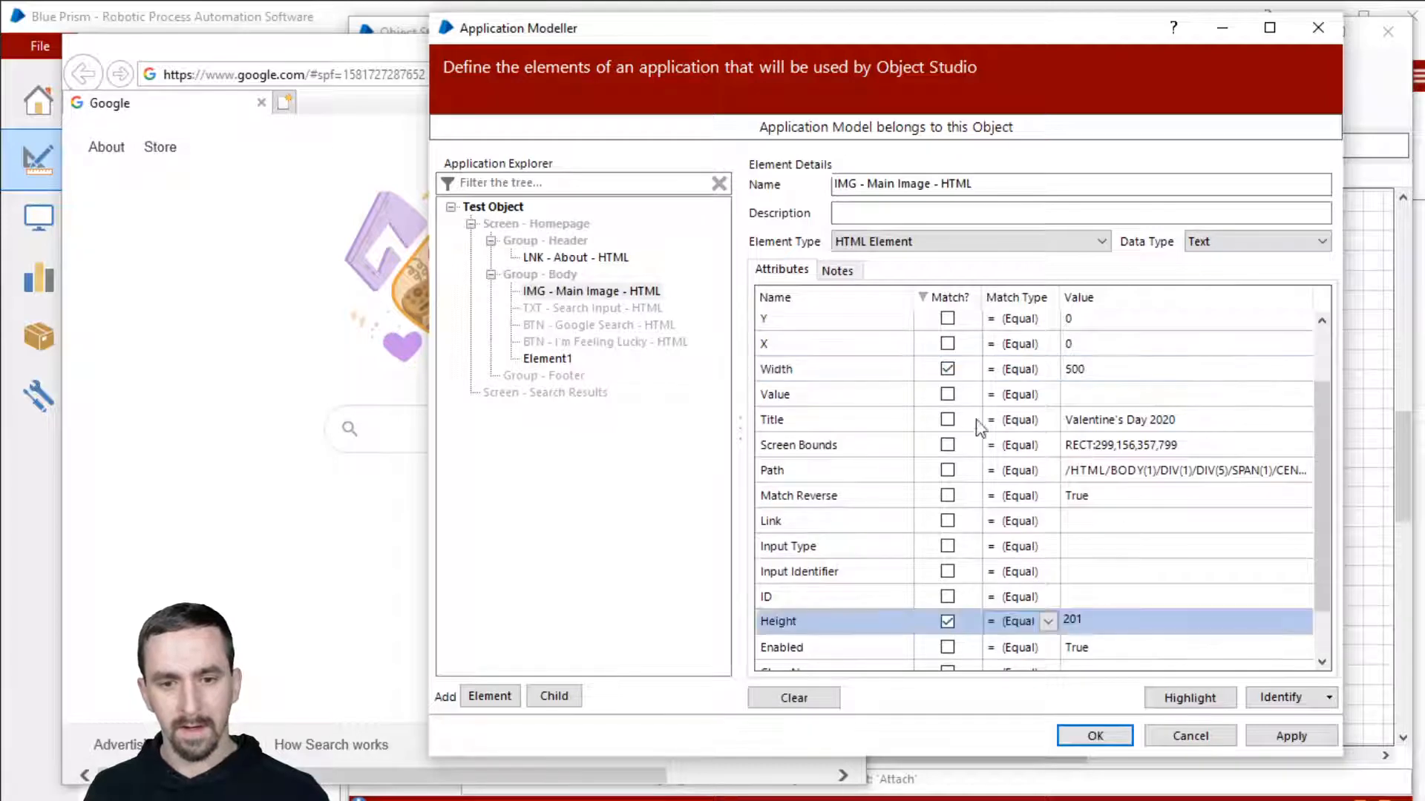
left_click(948, 299)
left_click(948, 299)
scroll(948, 306, "up", 1)
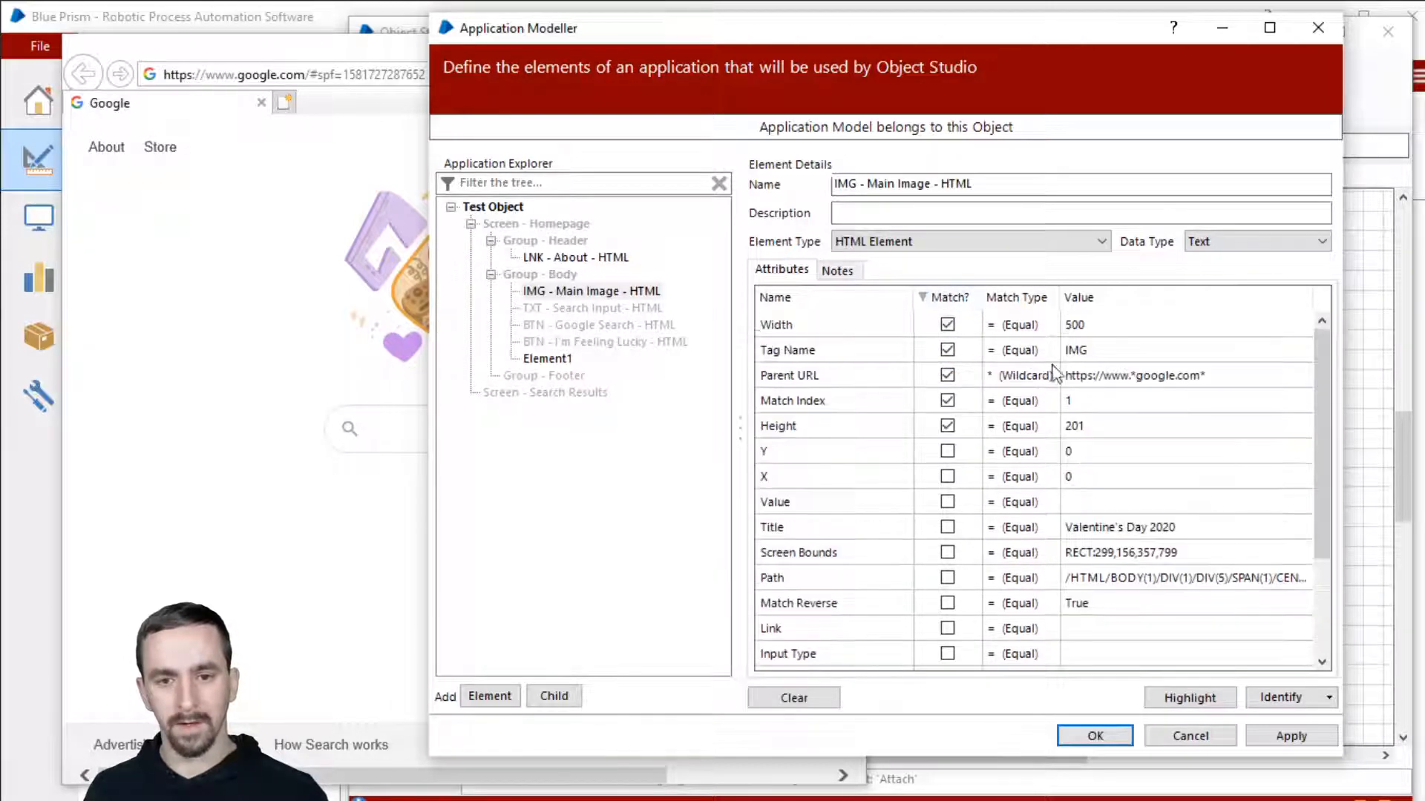
Step: Change the Width value from 500 to 100 and the Height value from 201 to 100
left_click(1082, 331)
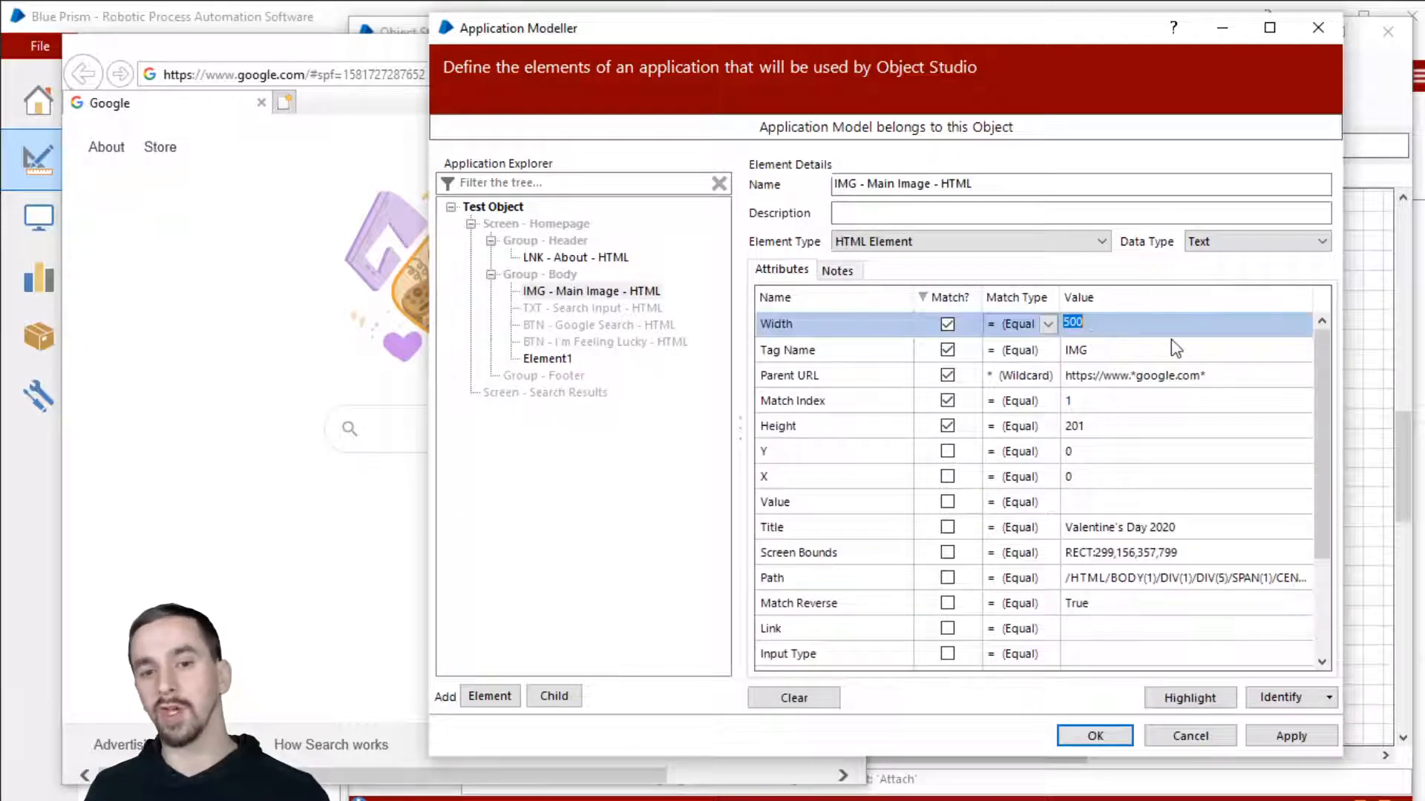
key("BackSpace")
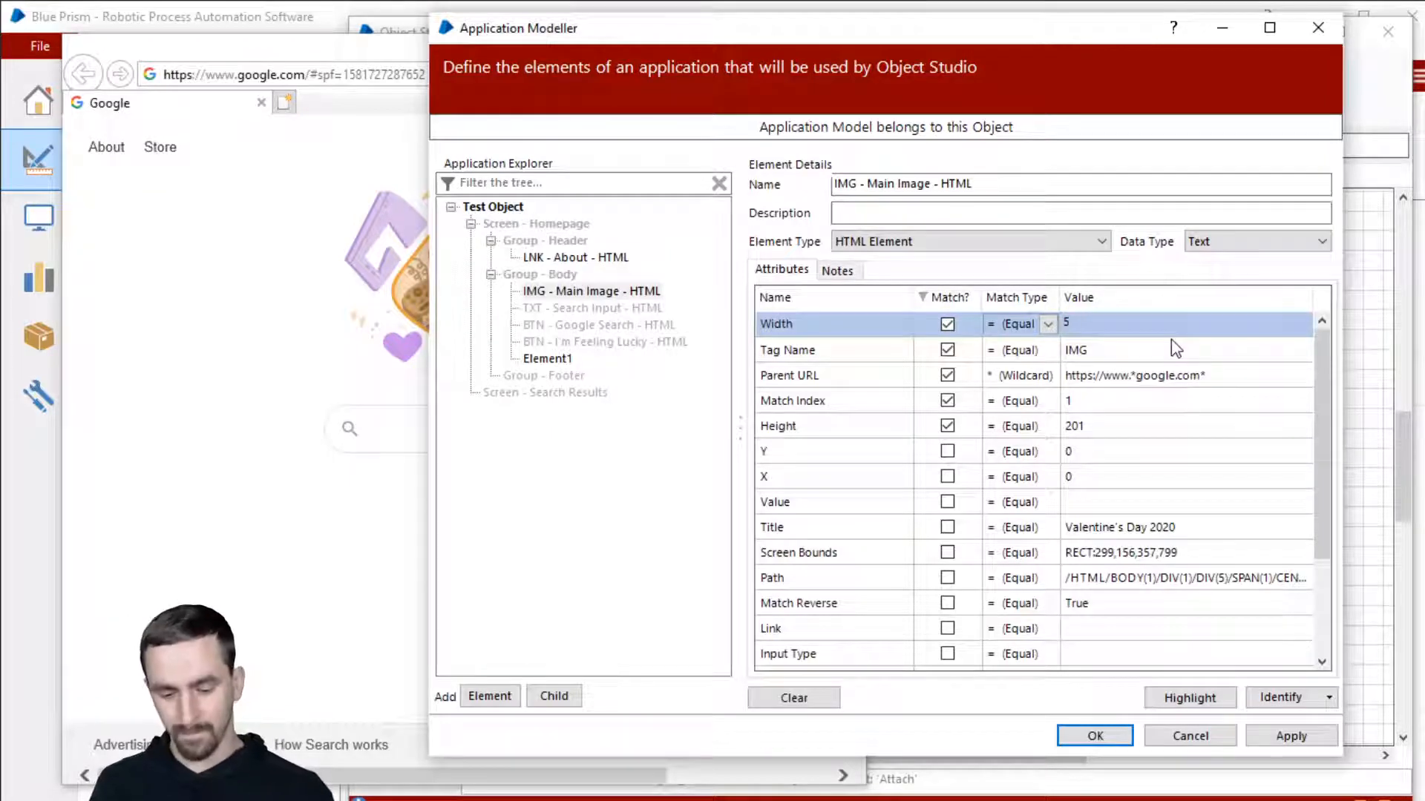
type("100")
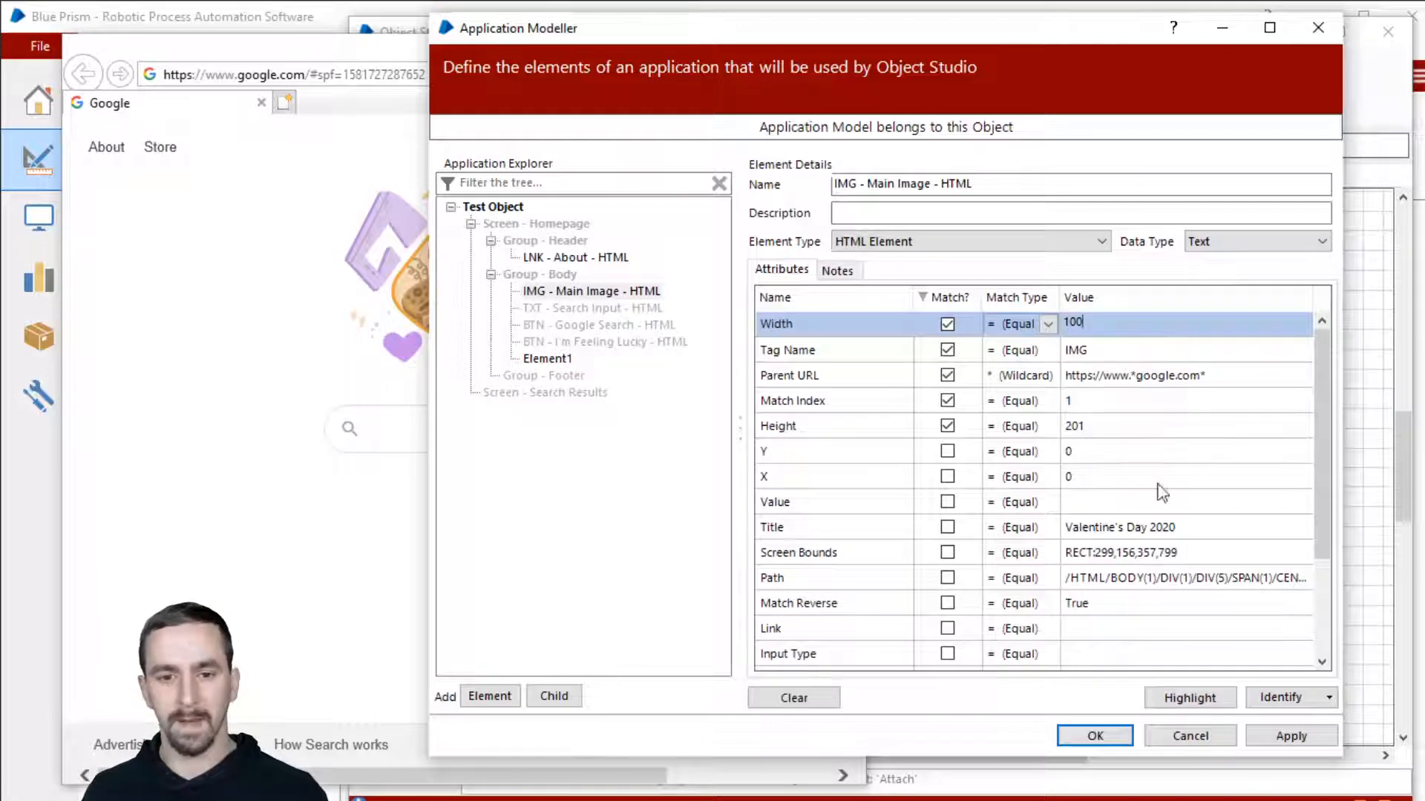
left_click(1143, 425)
type("100")
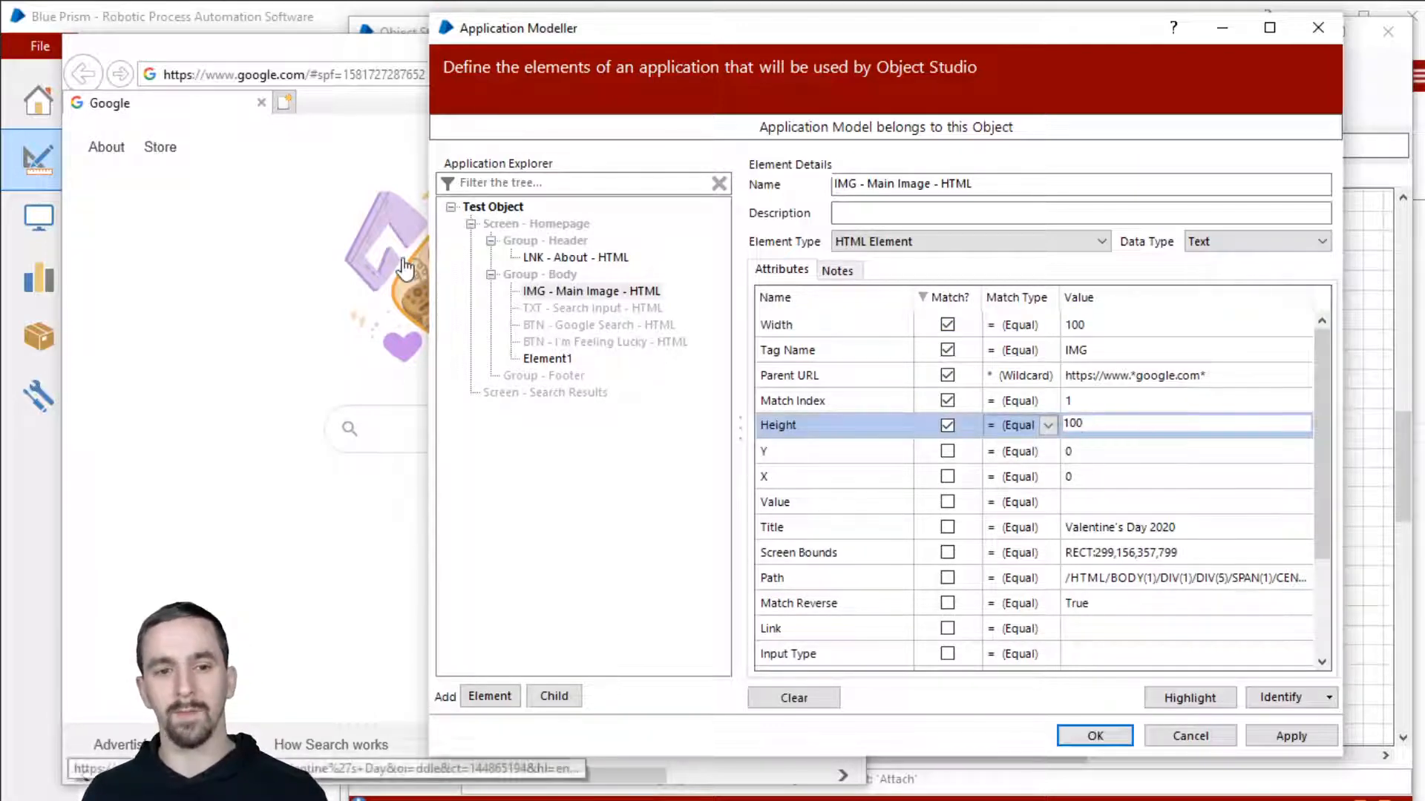
left_click_drag(1113, 423, 1052, 431)
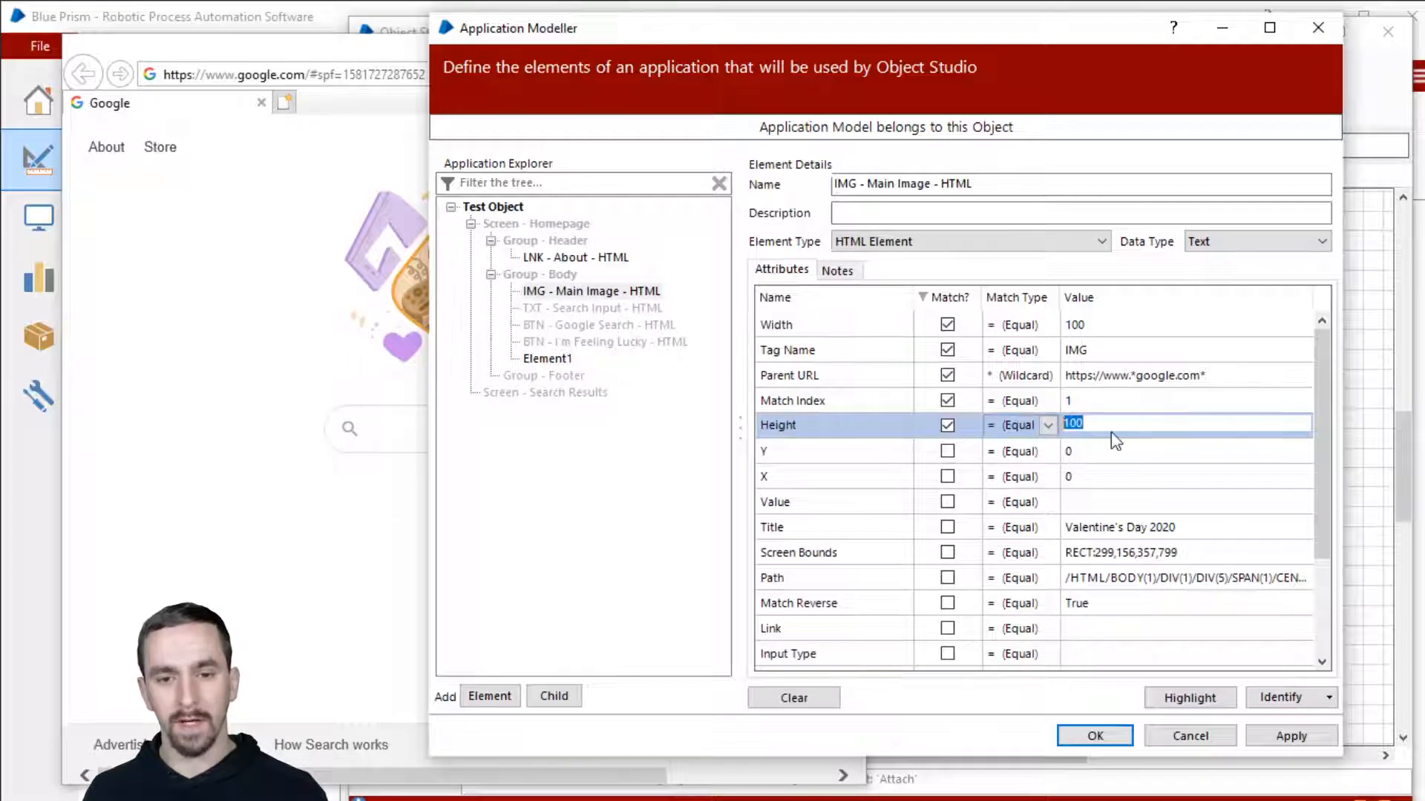
left_click(1105, 327)
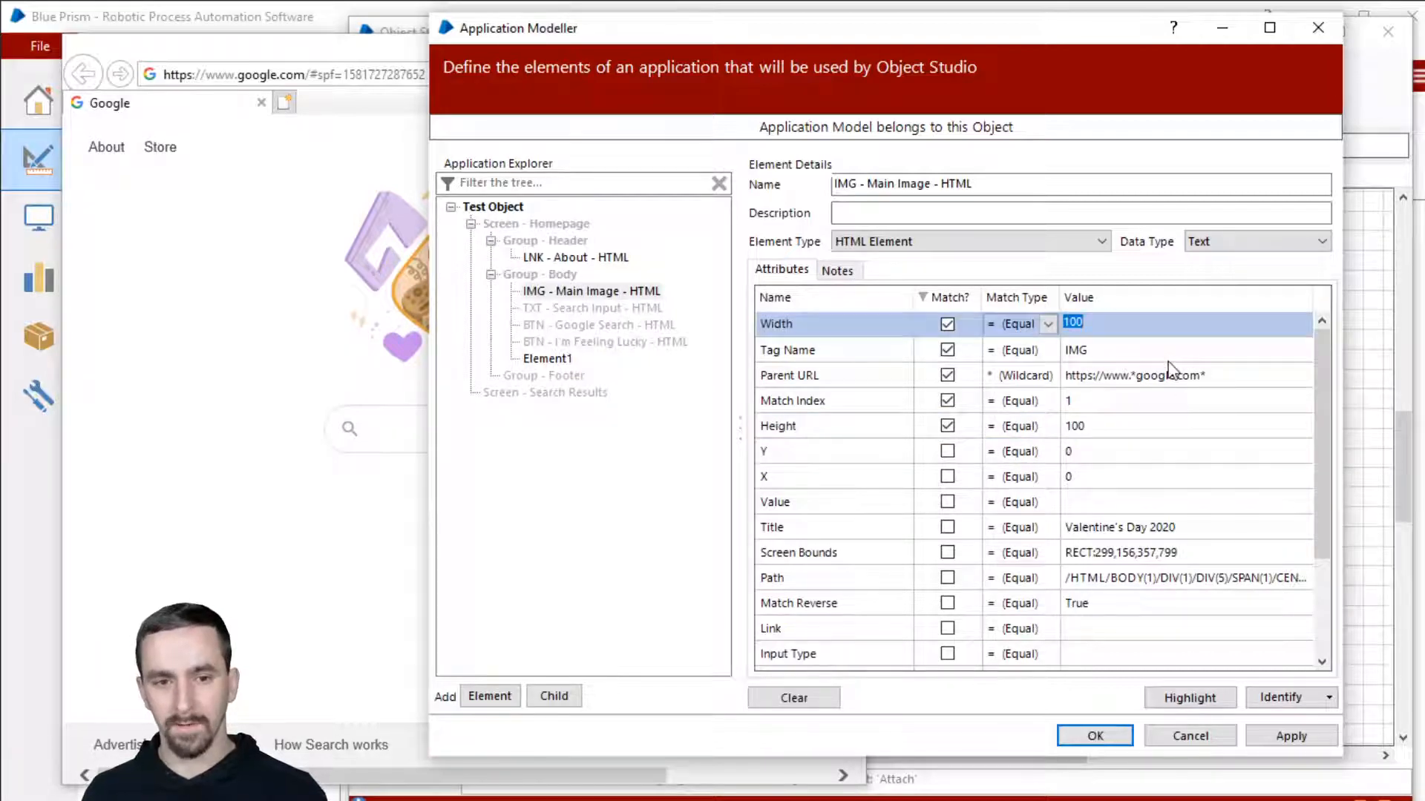
Step: Set Width and Height match types to Greater Than (>100) and highlight the Main Image to confirm
left_click(1034, 325)
left_click(1035, 325)
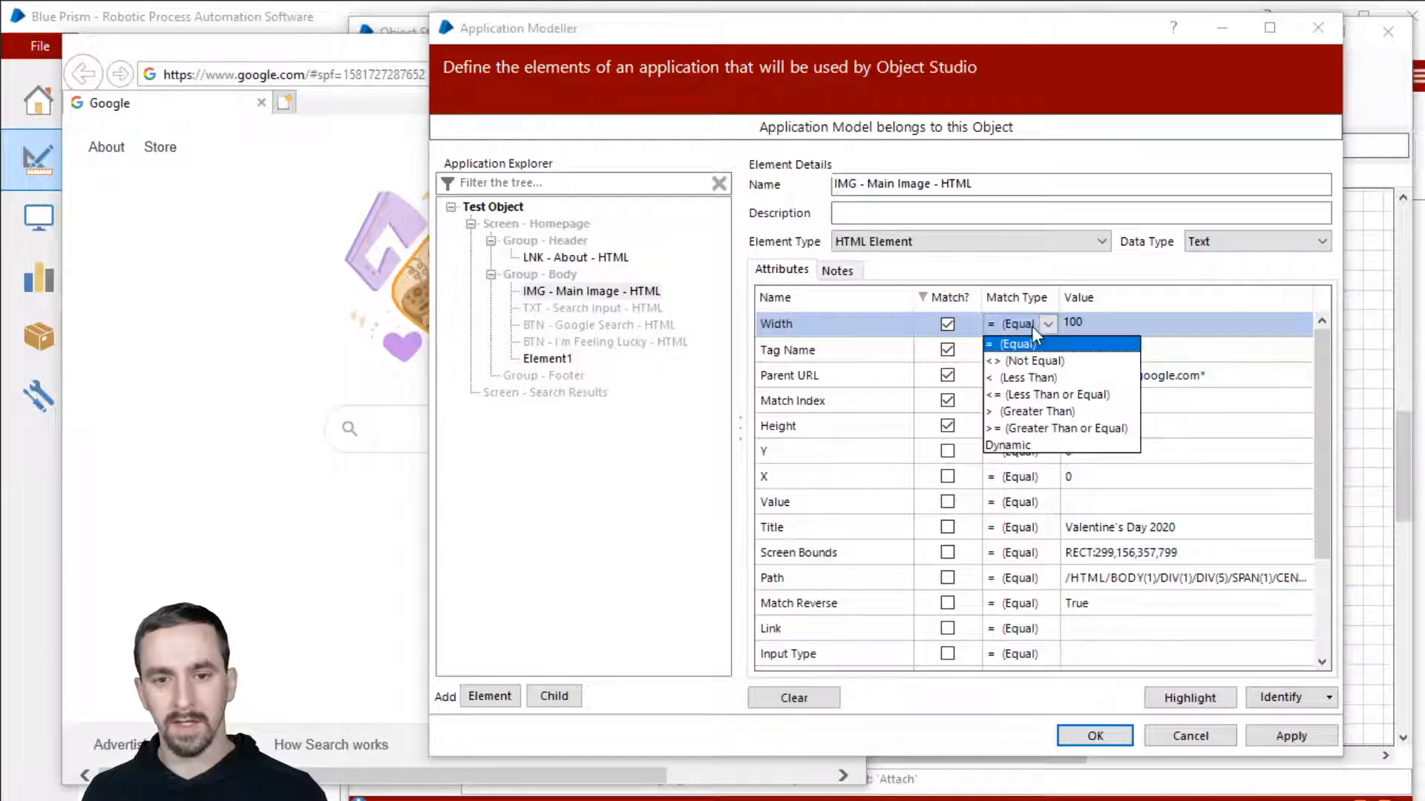
left_click(1053, 412)
left_click(1039, 426)
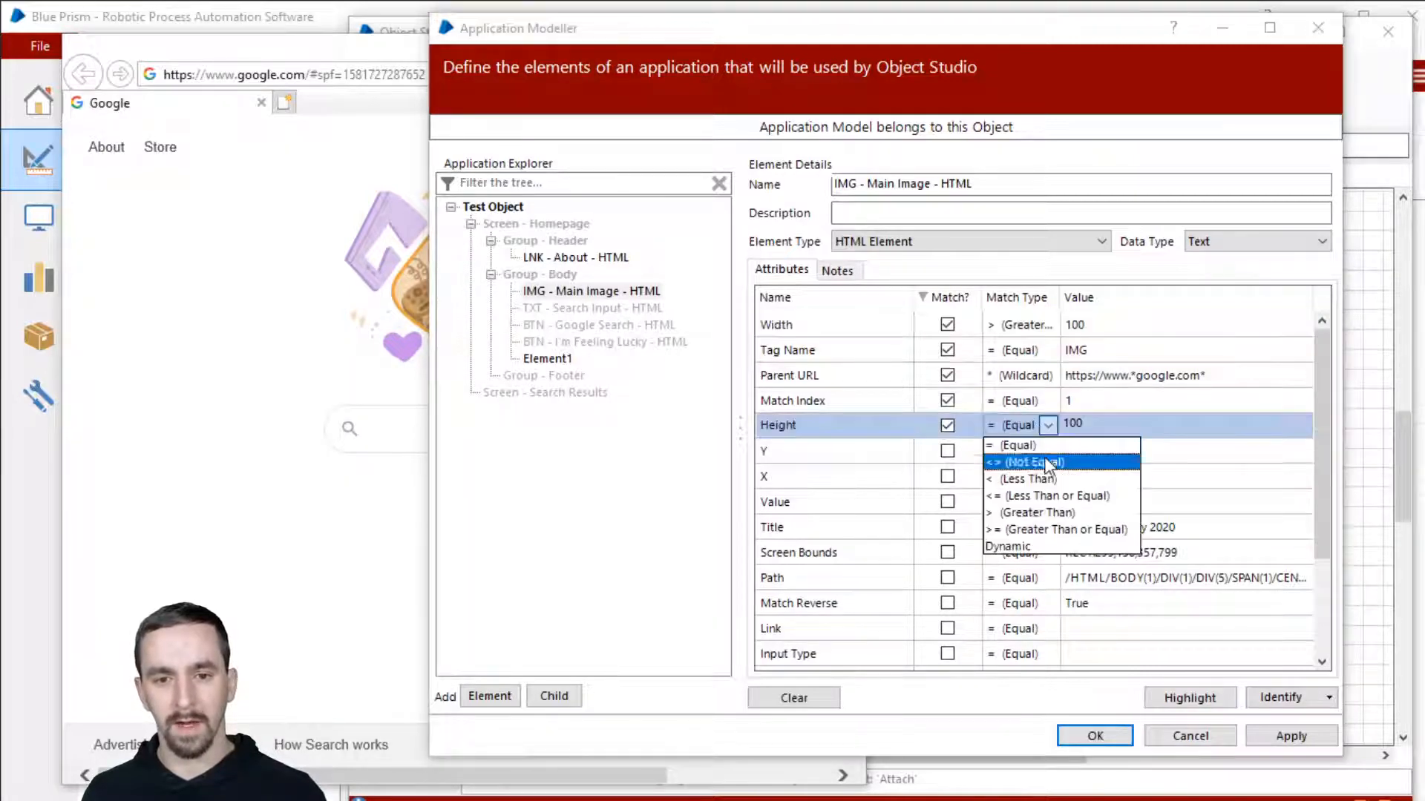
left_click(1053, 513)
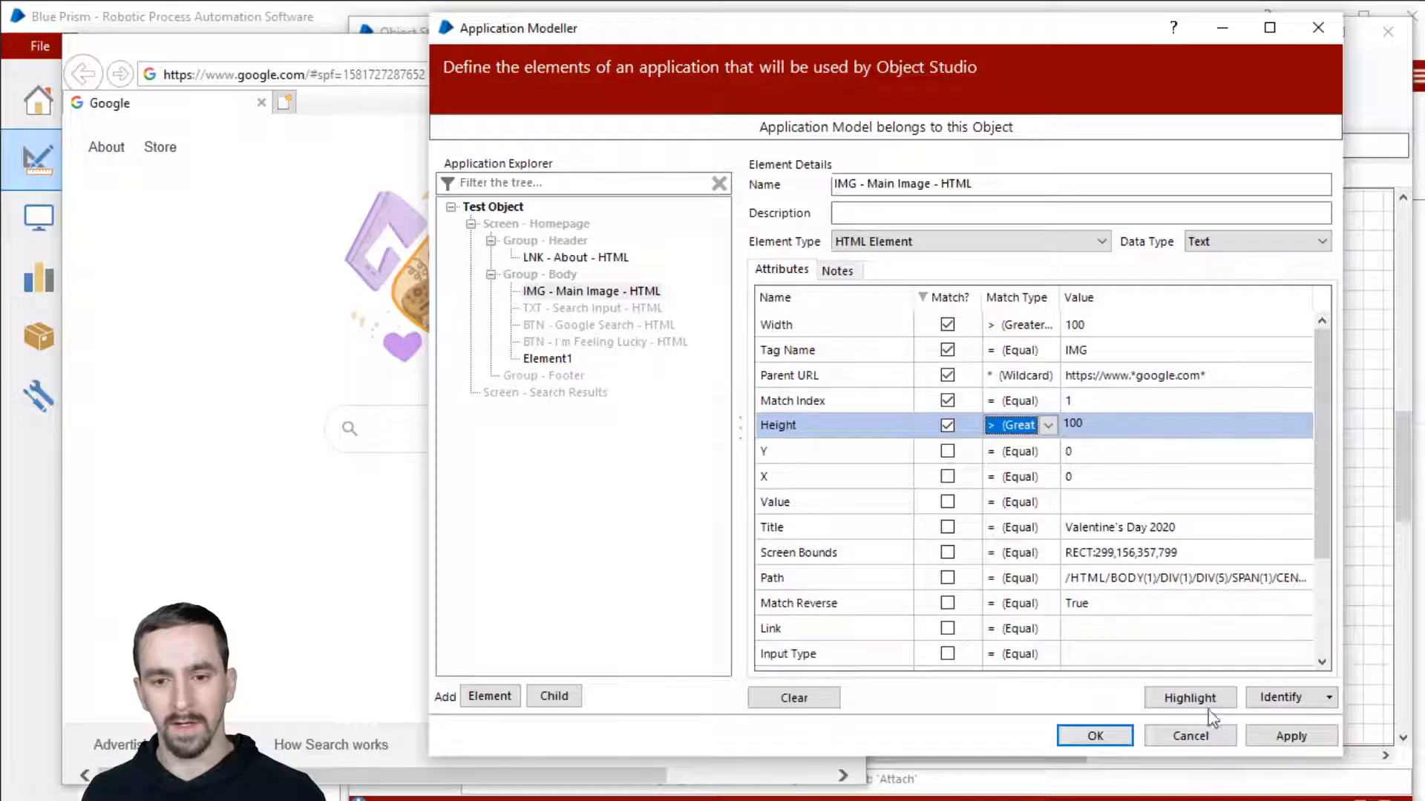
left_click(1193, 698)
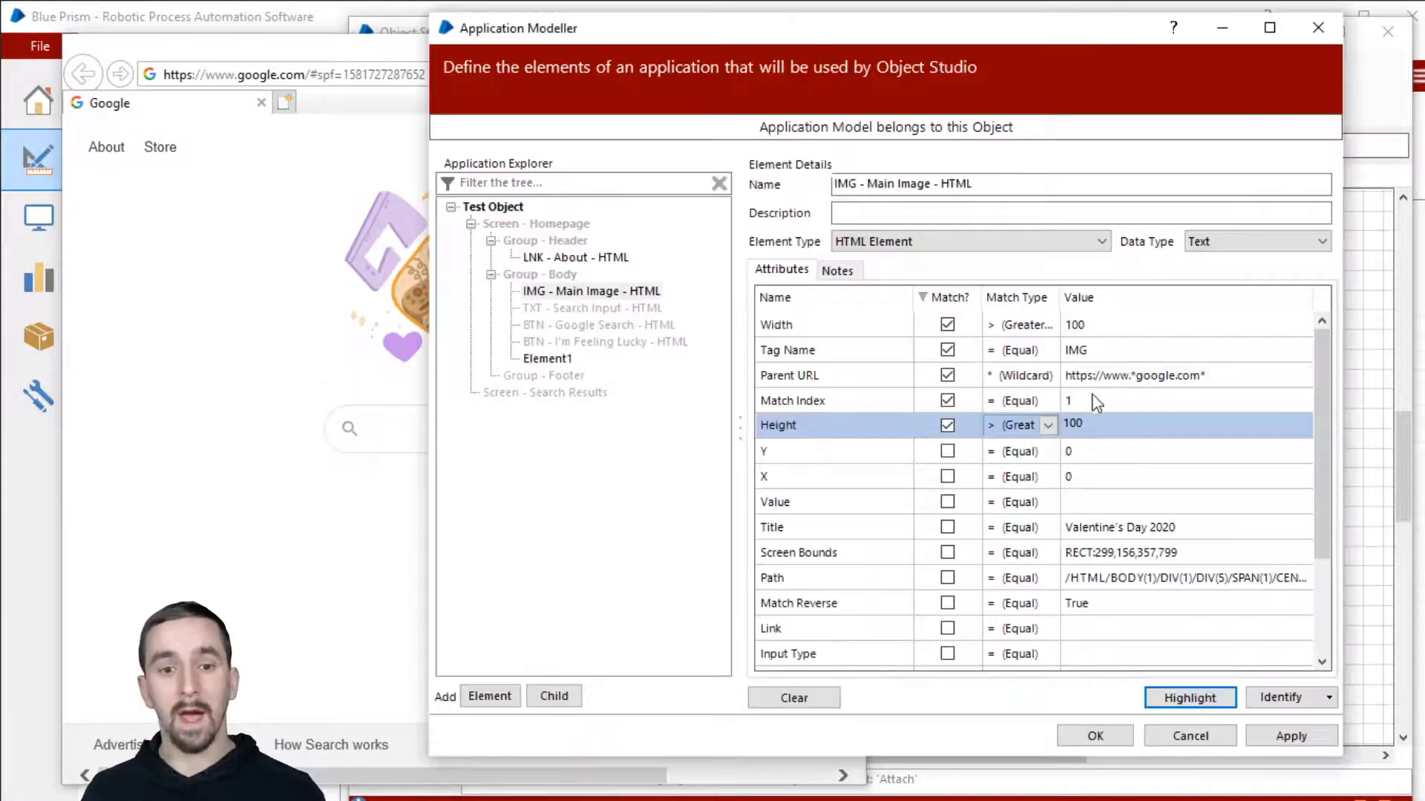
Step: Test Match Index 2, dismiss the no-match error, review the Path, then select TXT - Search Input - HTML
left_click(1110, 401)
type("2")
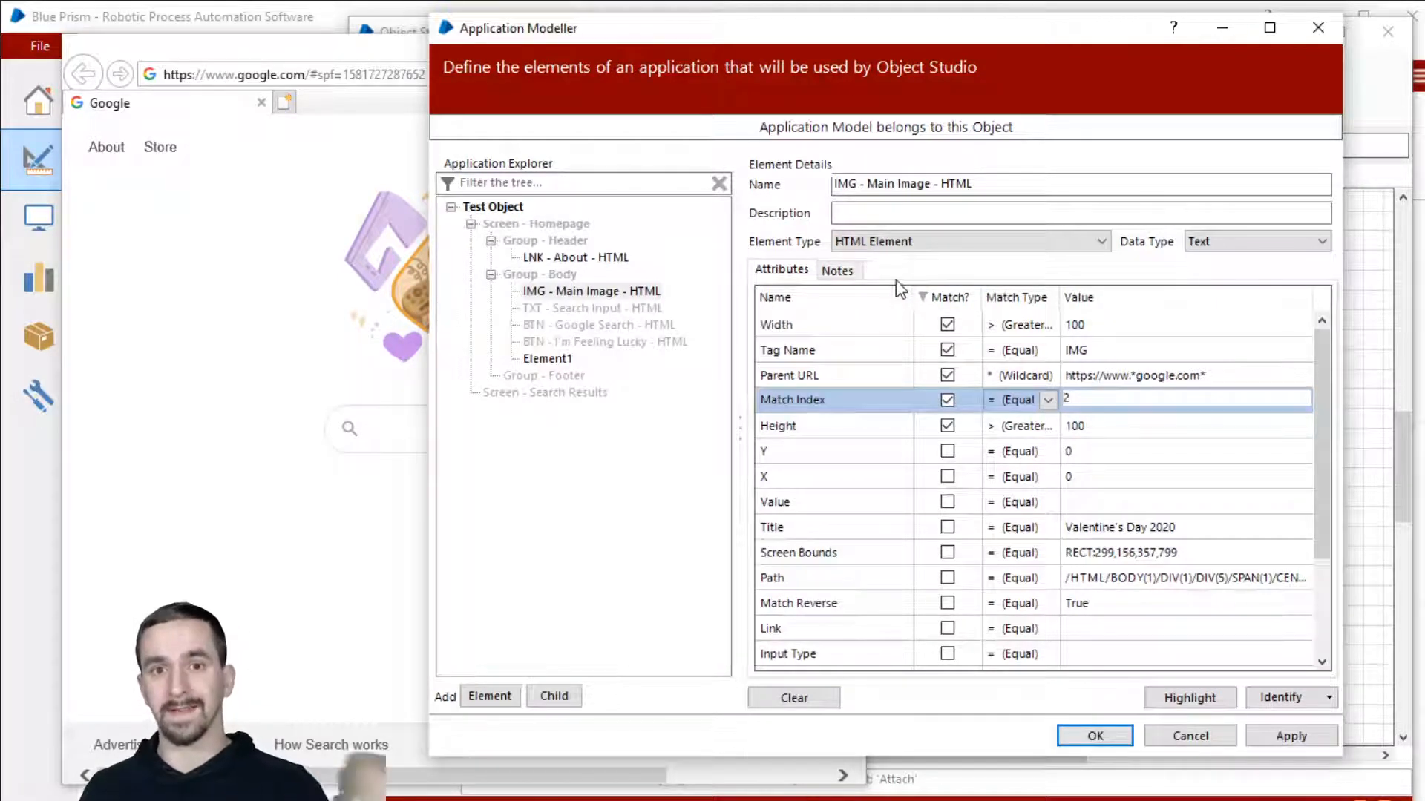
left_click(1217, 705)
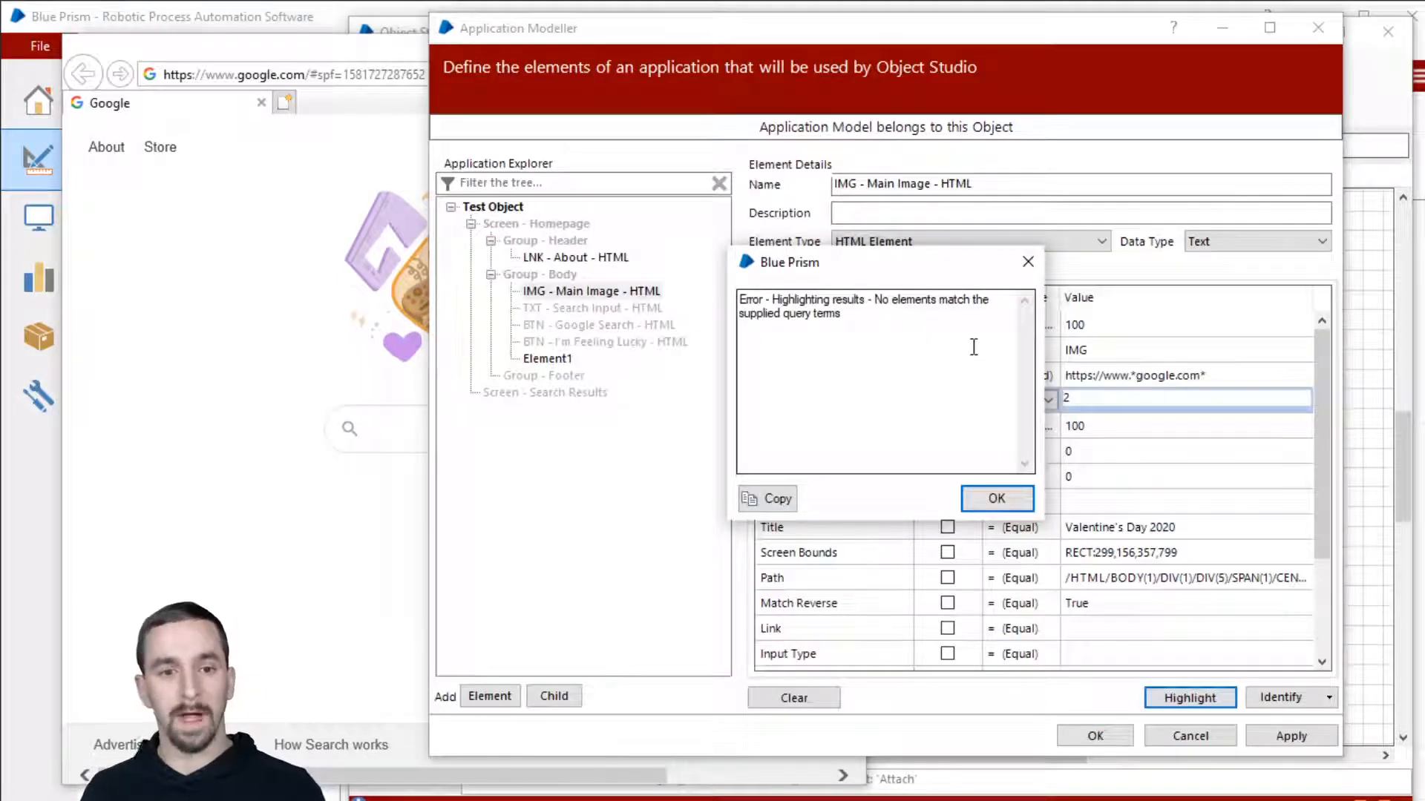
left_click(995, 496)
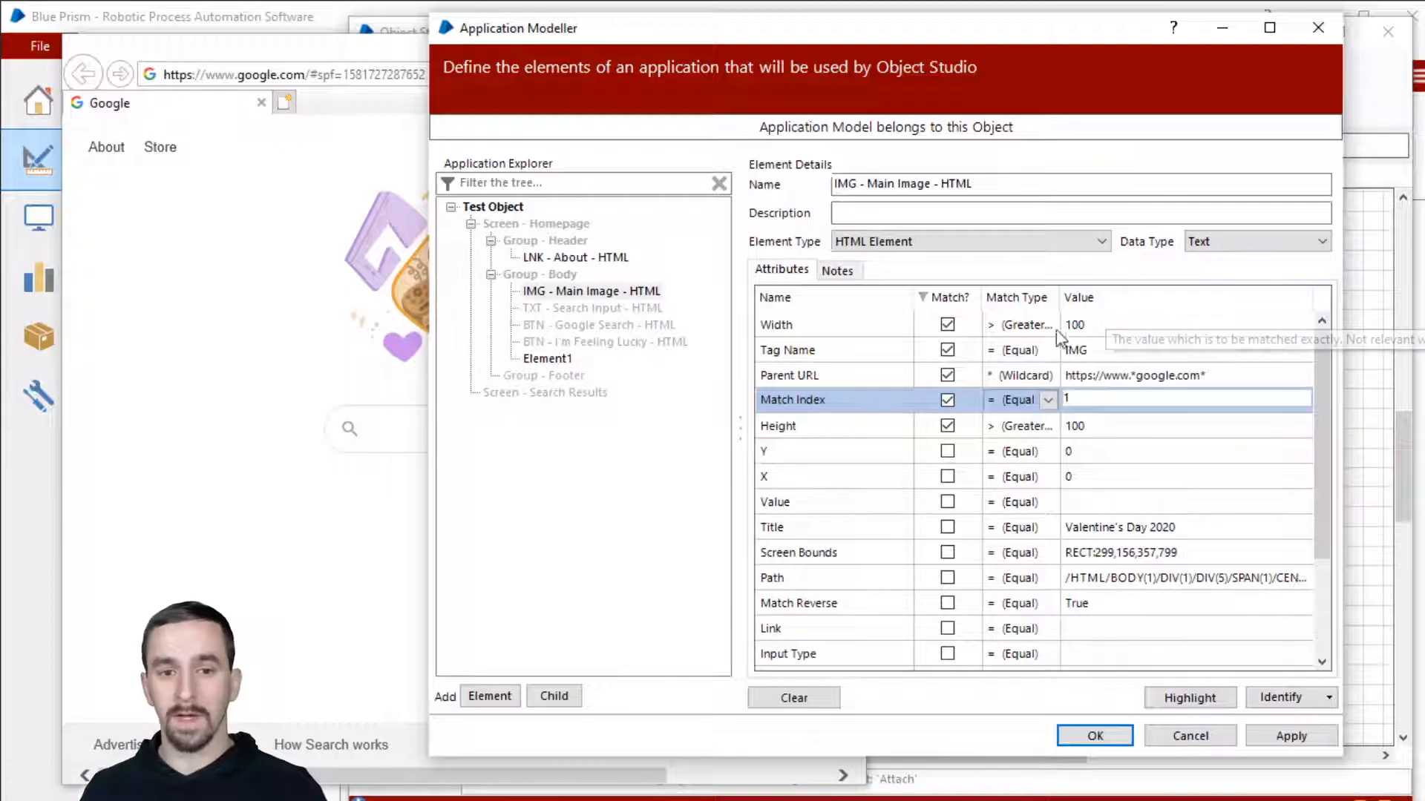
scroll(1195, 467, "down", 2)
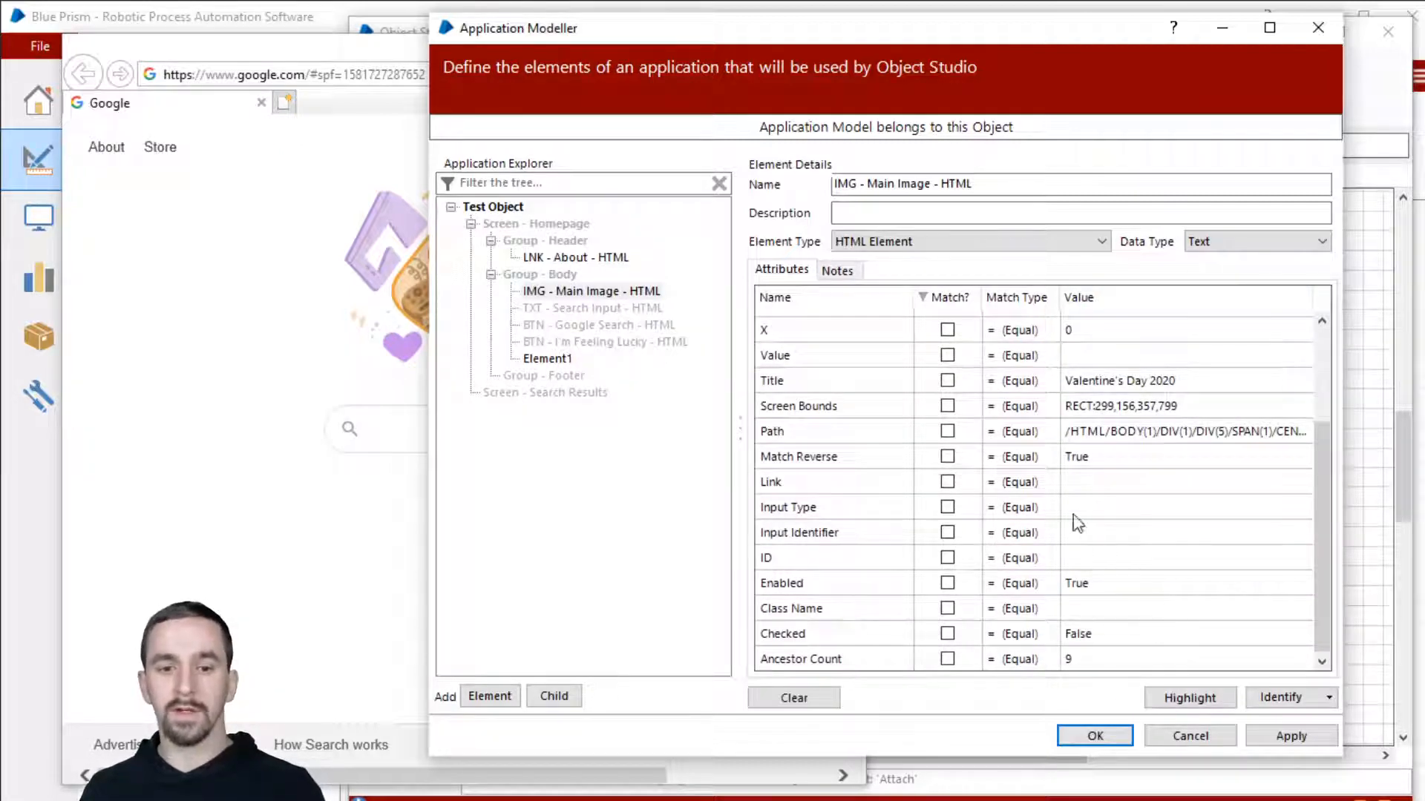
left_click(1111, 431)
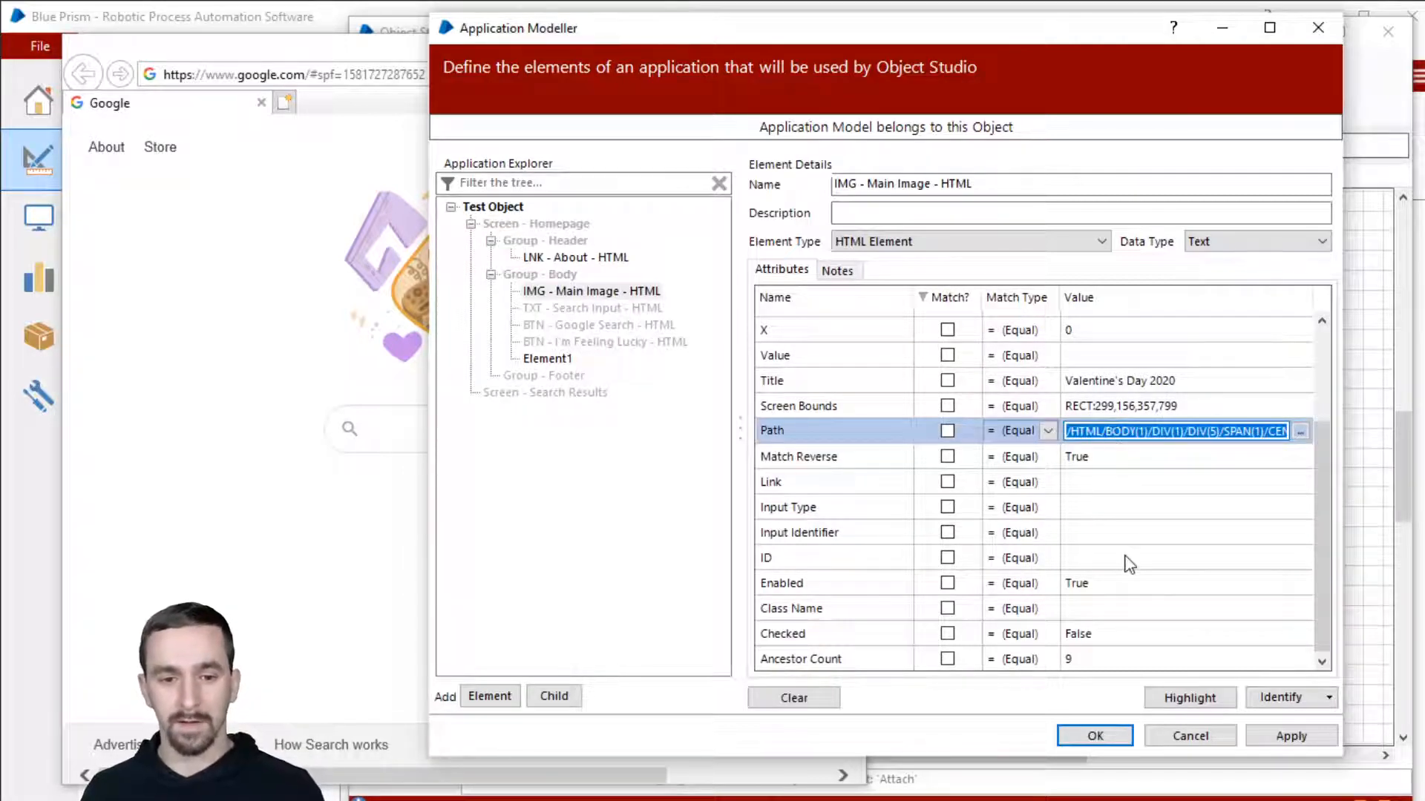
scroll(1126, 560, "up", 2)
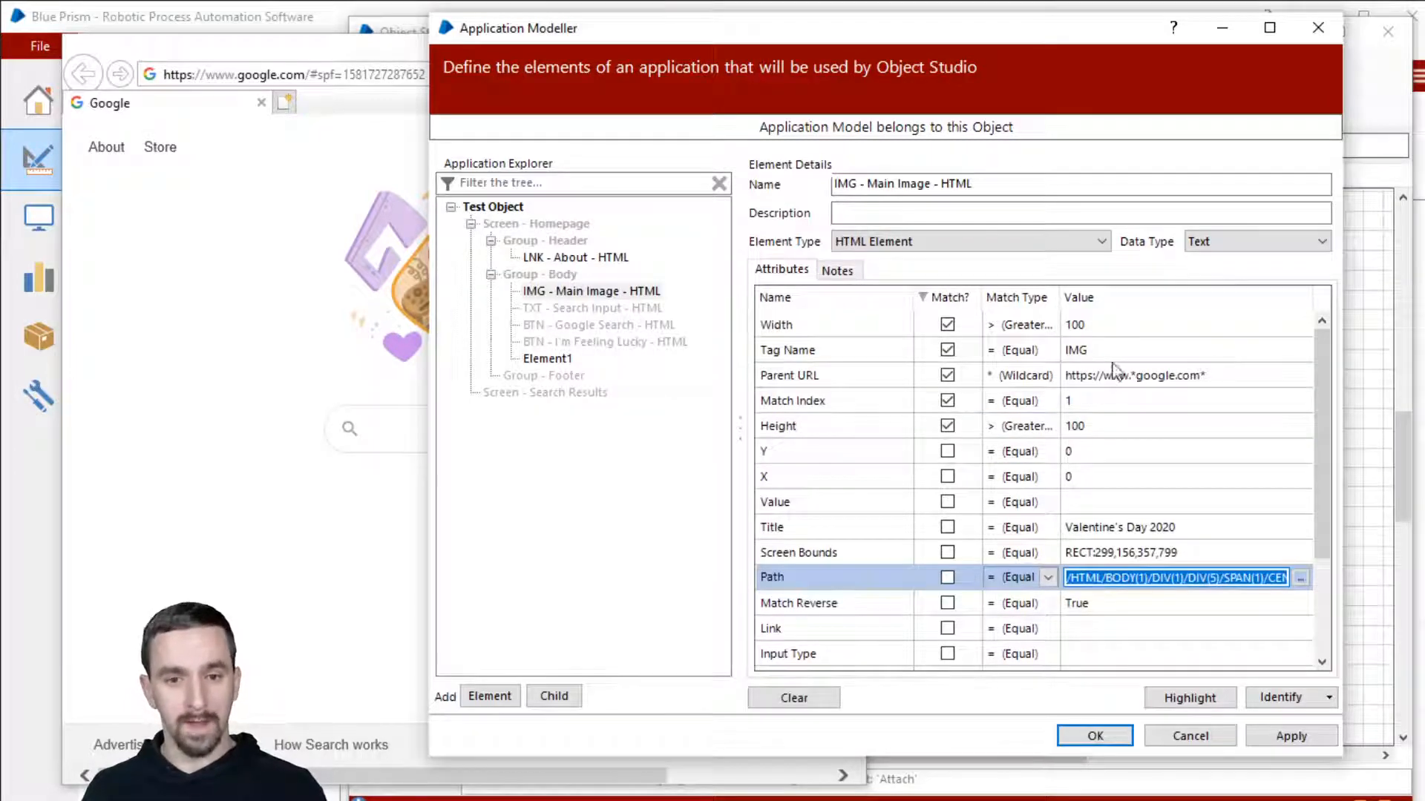
left_click(607, 309)
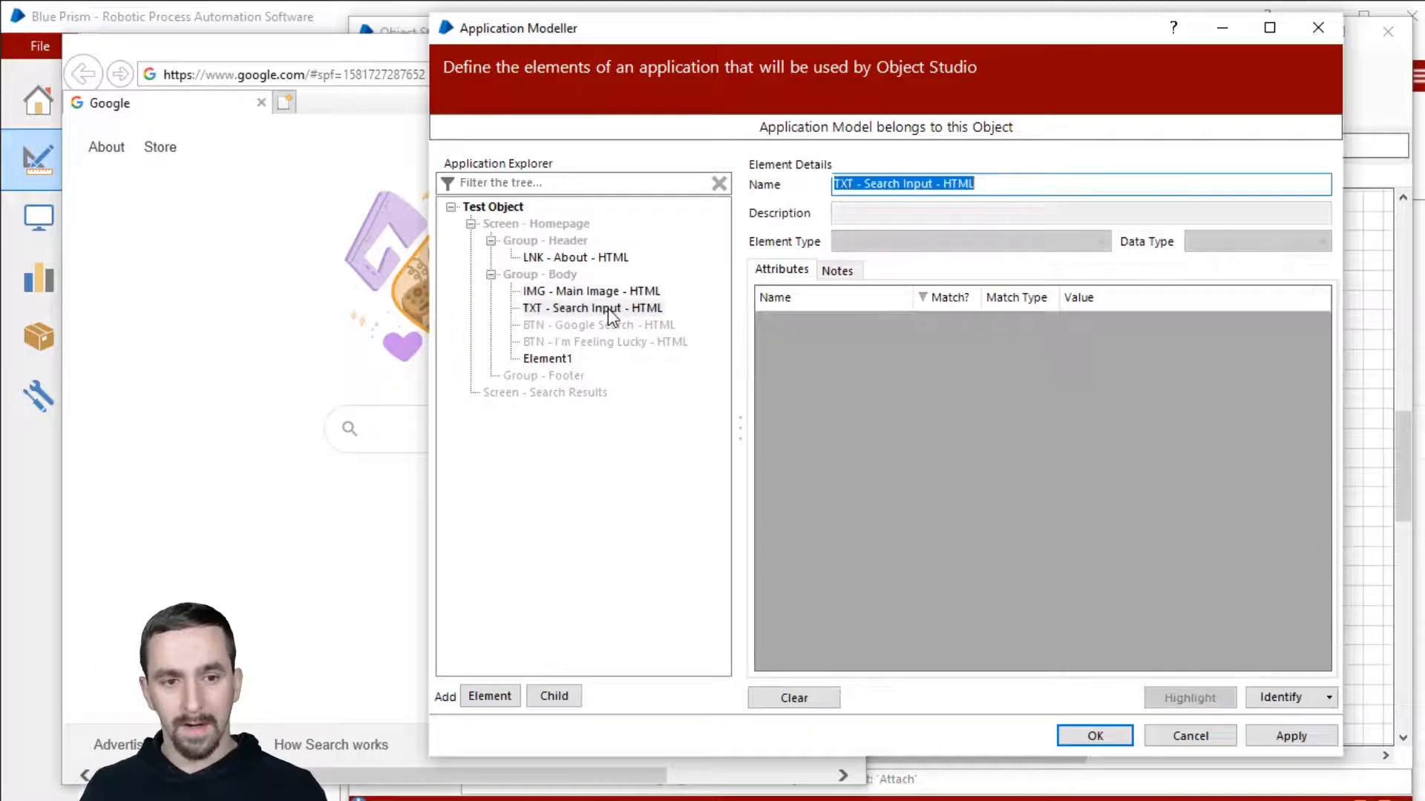
Step: Identify Google's search box to capture it into TXT - Search Input - HTML as an HTML Edit
left_click(1284, 701)
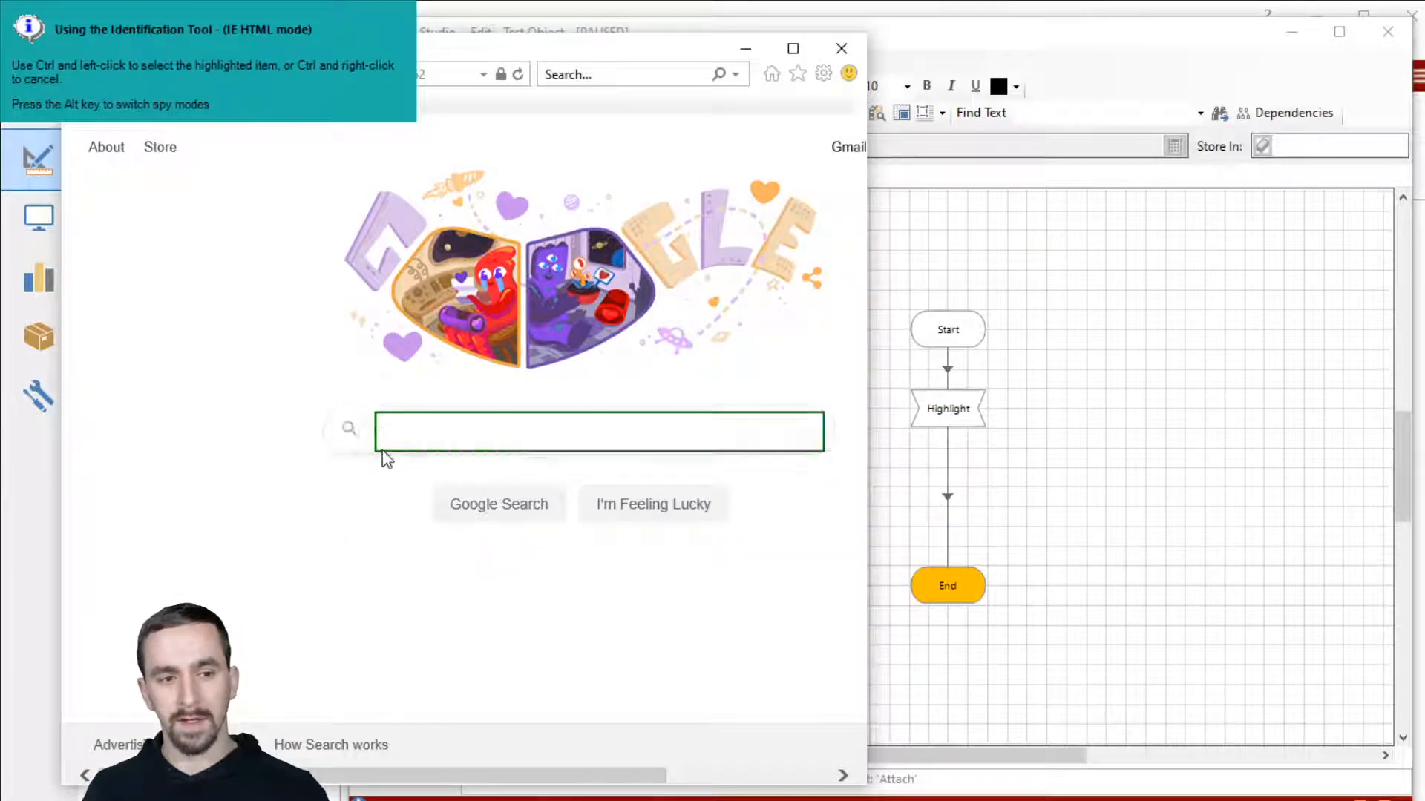
left_click(593, 426, "ctrl")
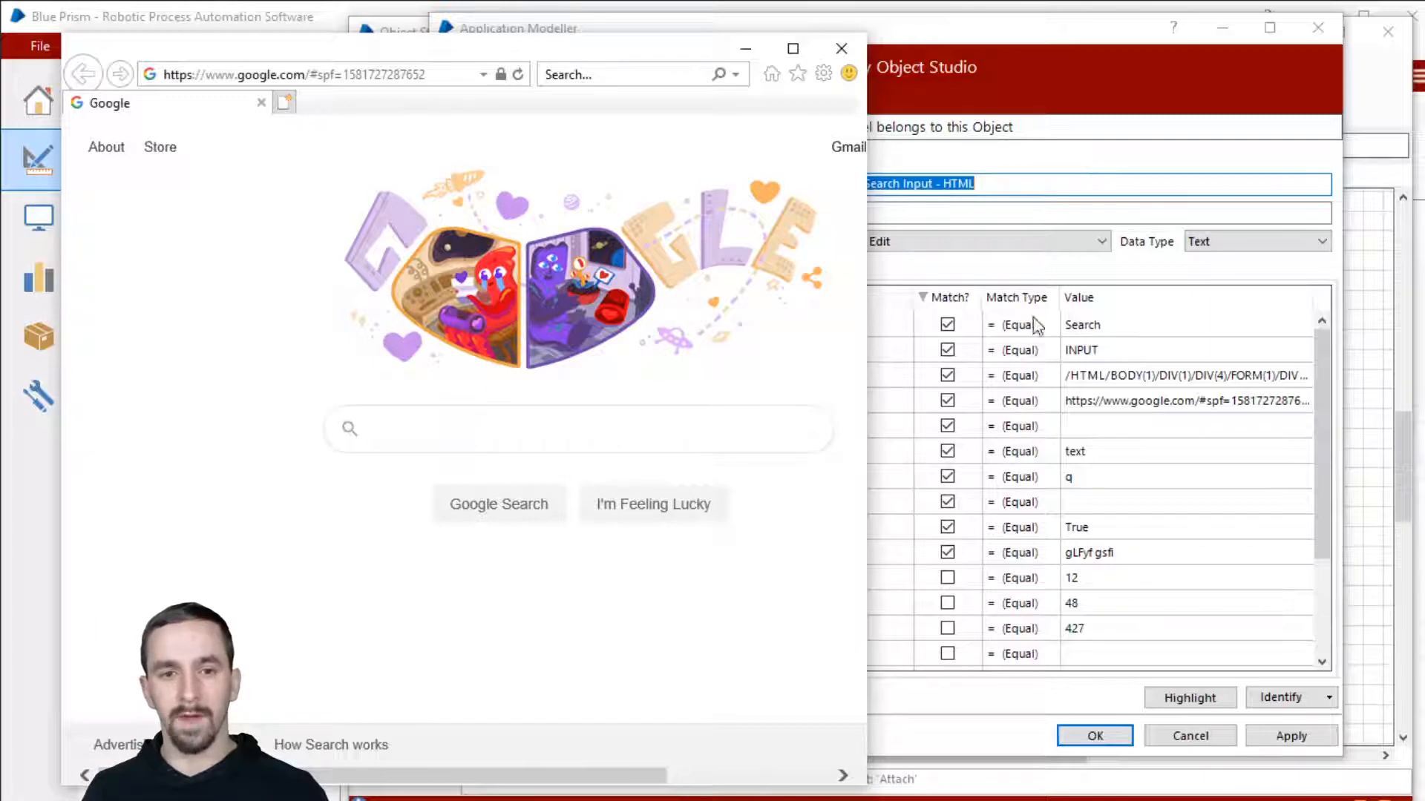
left_click(1084, 45)
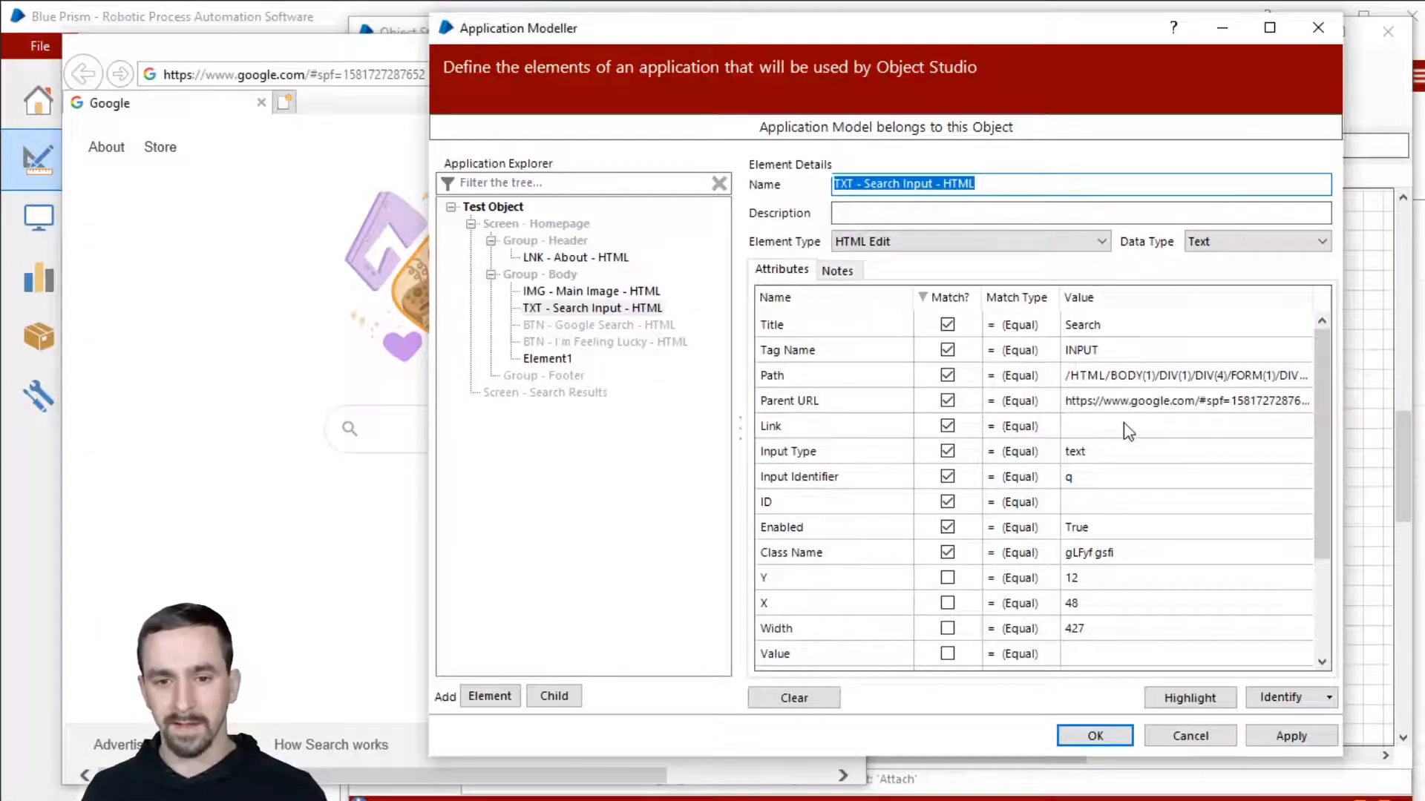
left_click(1135, 425)
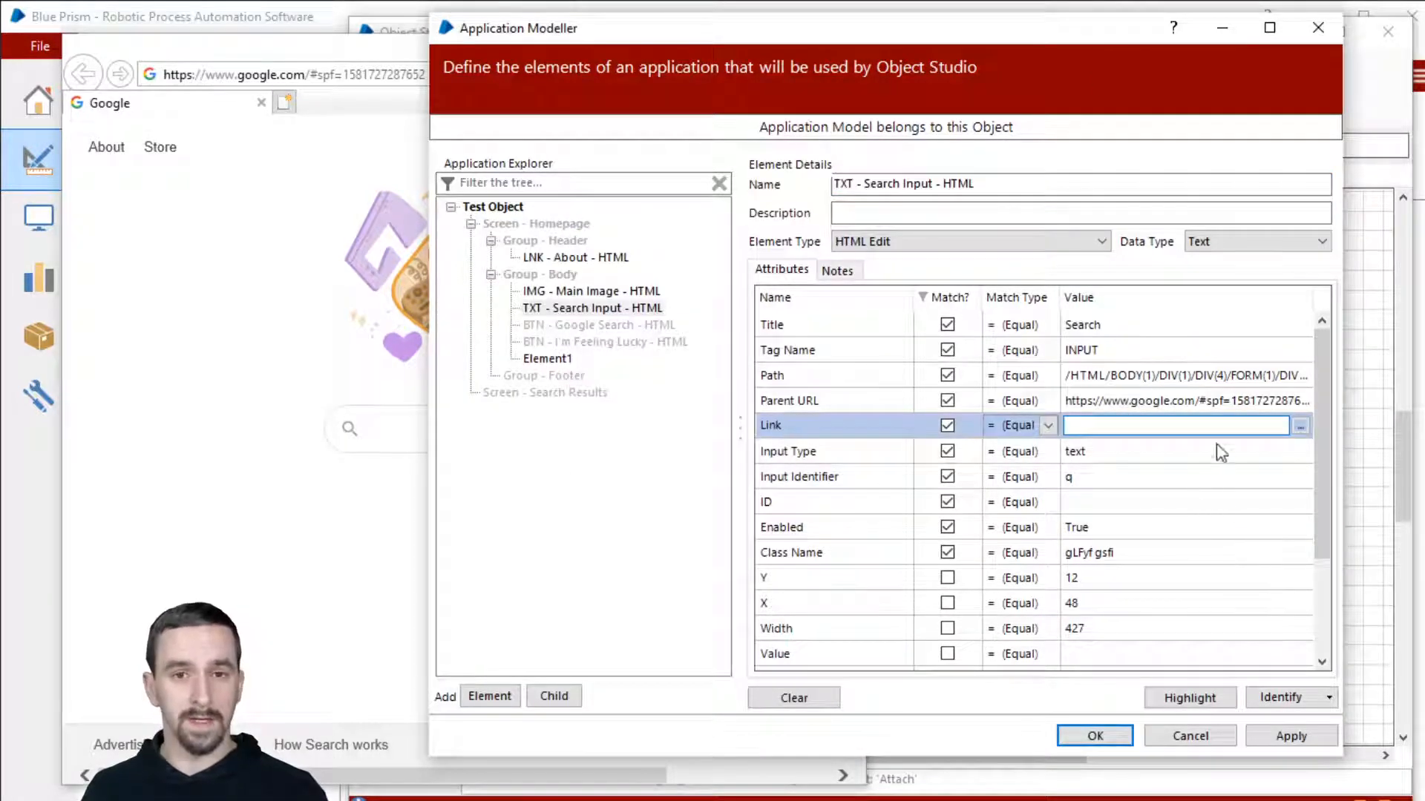
Step: Stop the search input matching on Link, ID and Path, sorting matched attributes first
left_click(947, 426)
left_click(947, 501)
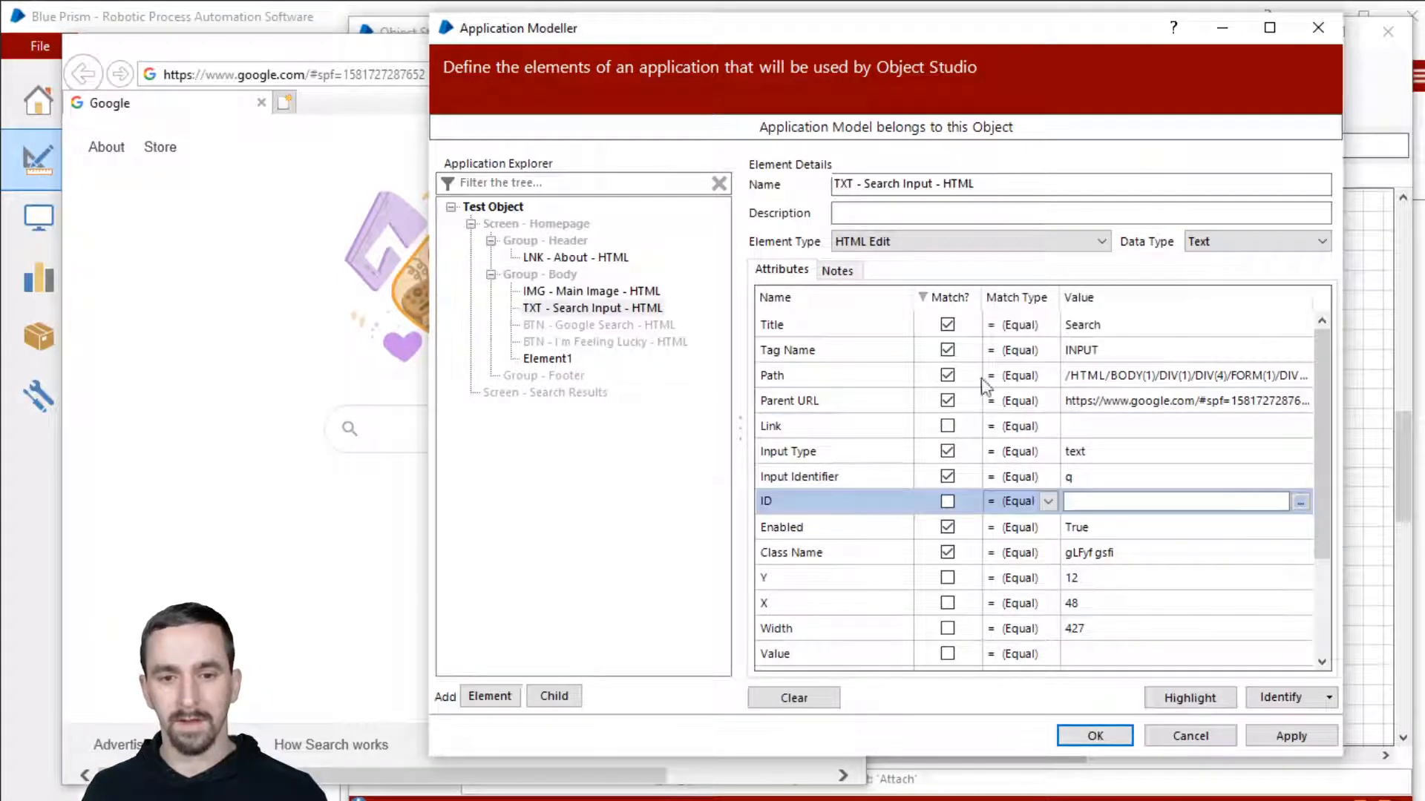
left_click(950, 298)
left_click(953, 298)
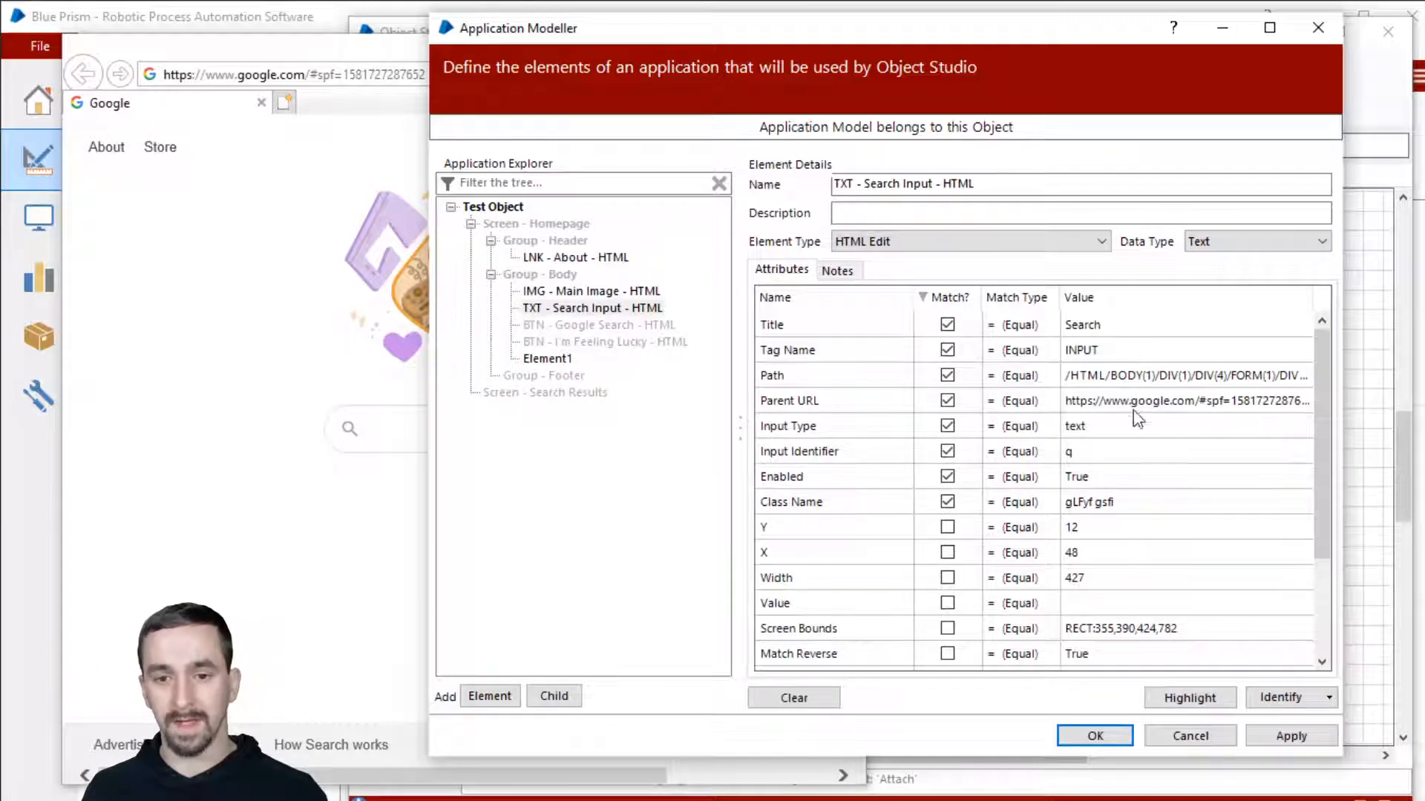
left_click(948, 375)
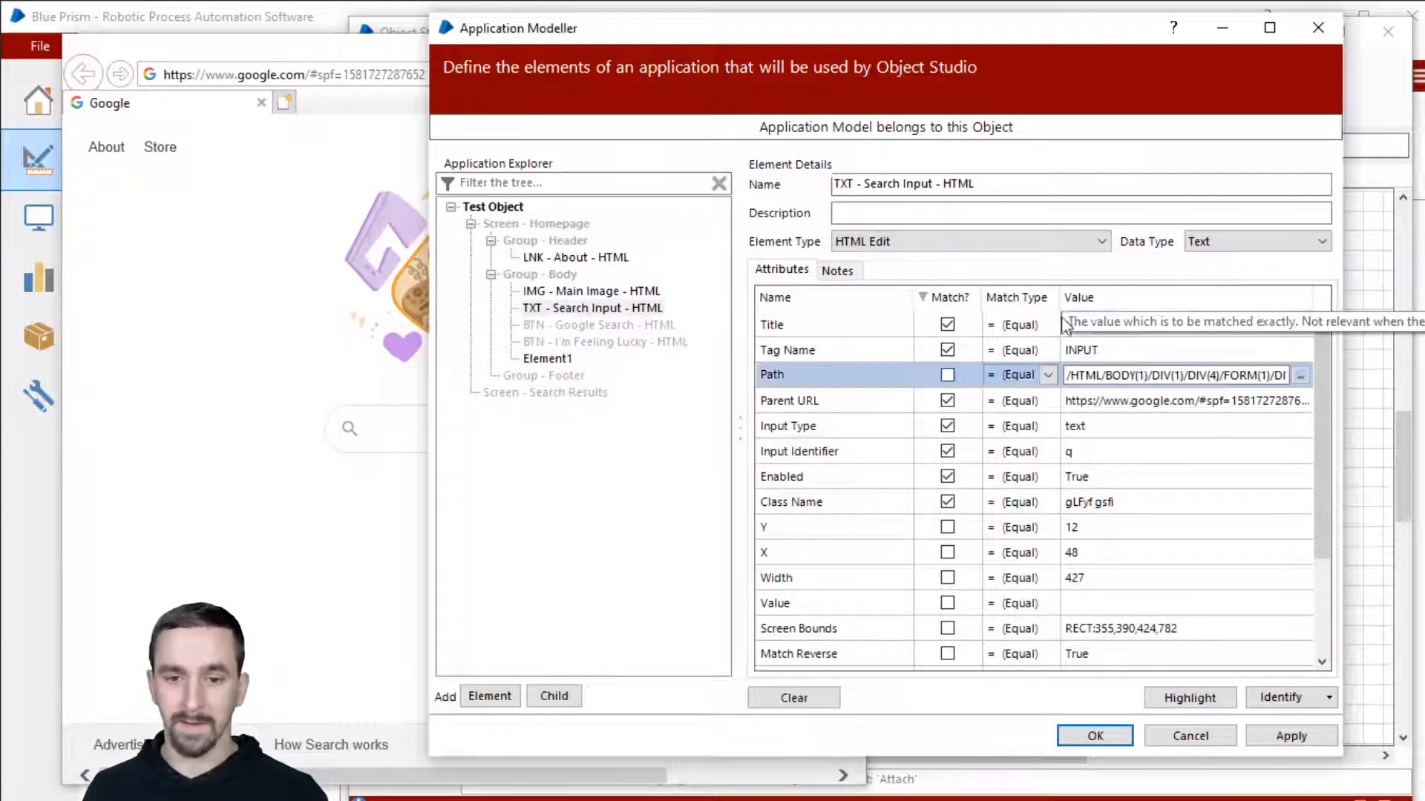
left_click(1119, 402)
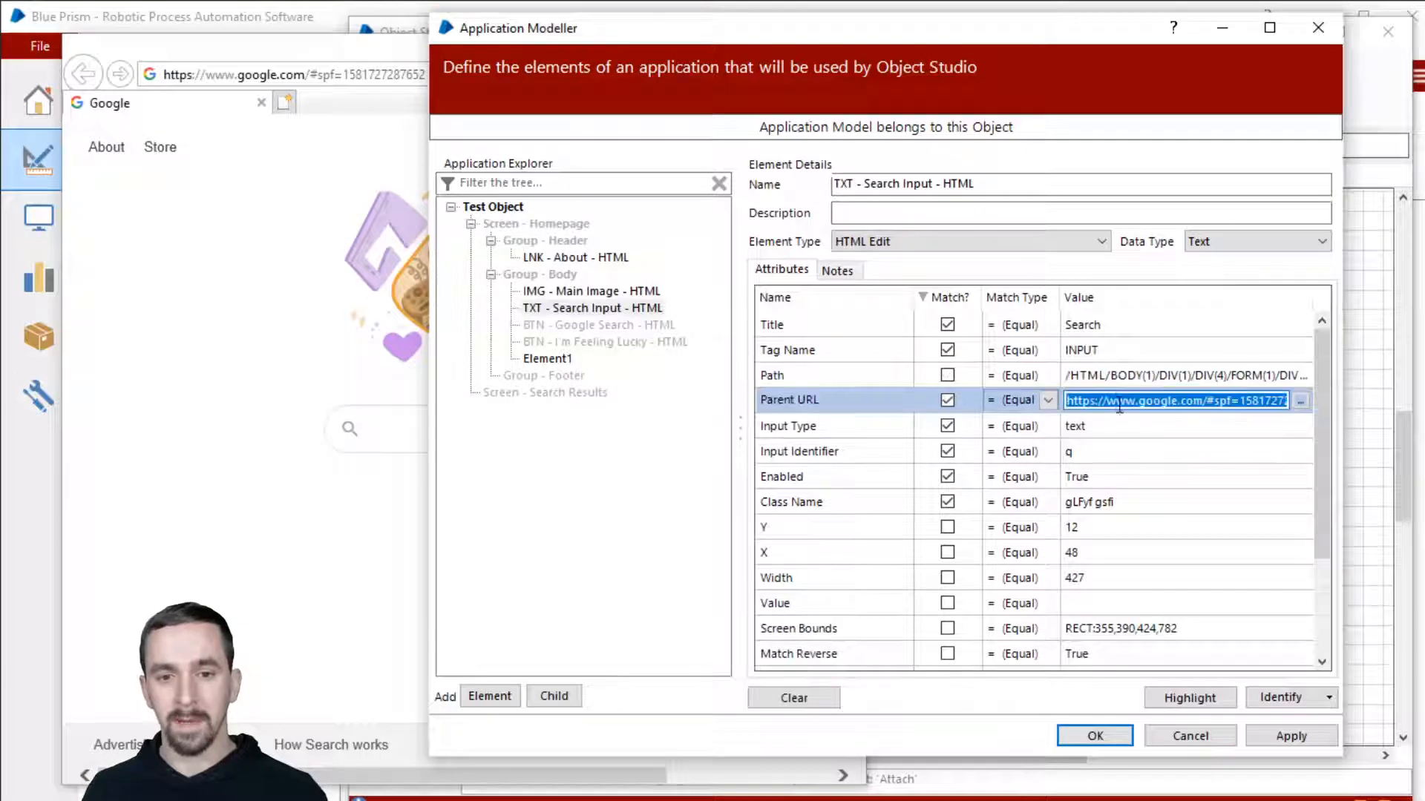
left_click(1201, 404)
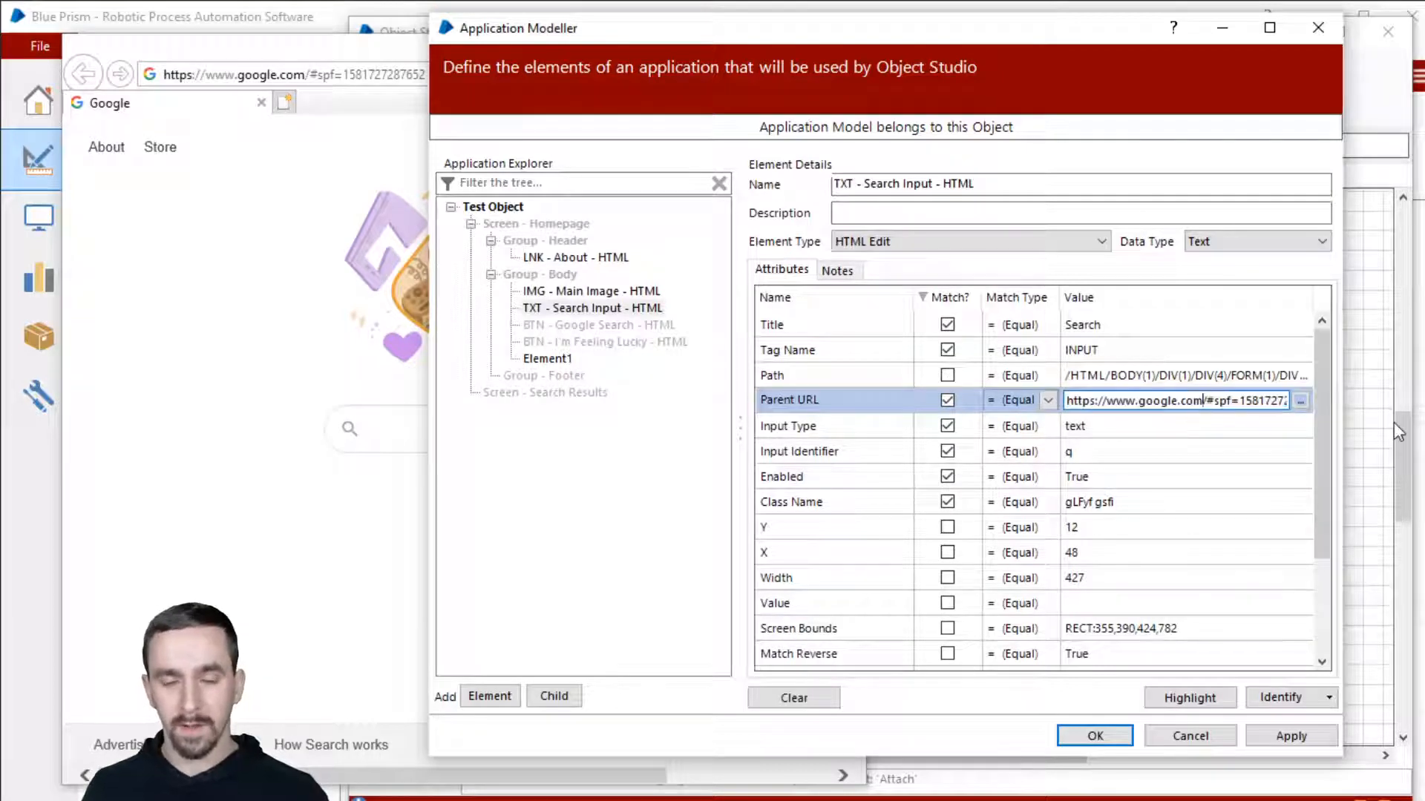
key("shift+End")
key("Delete")
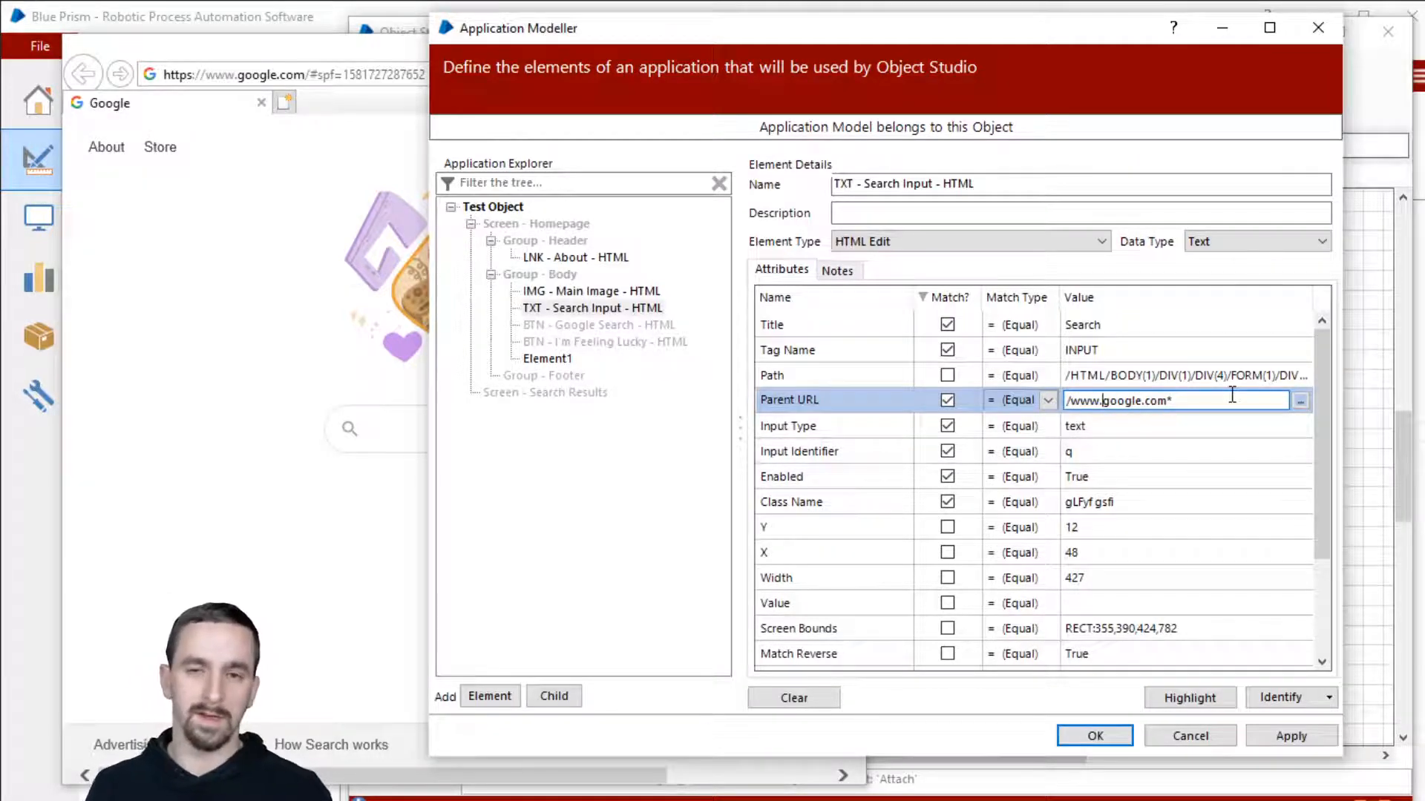
type("*")
left_click(1105, 401)
type("*")
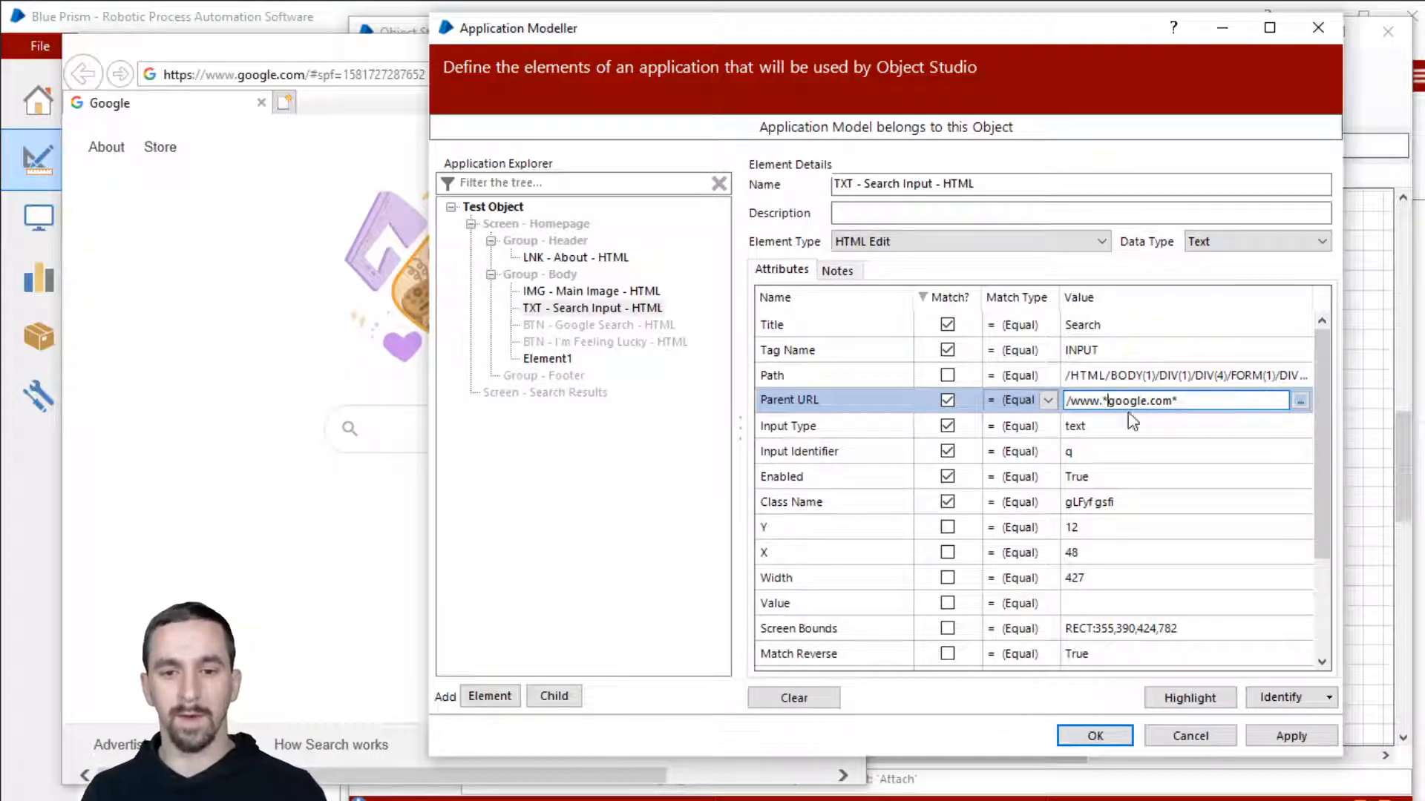
left_click_drag(1091, 400, 1040, 399)
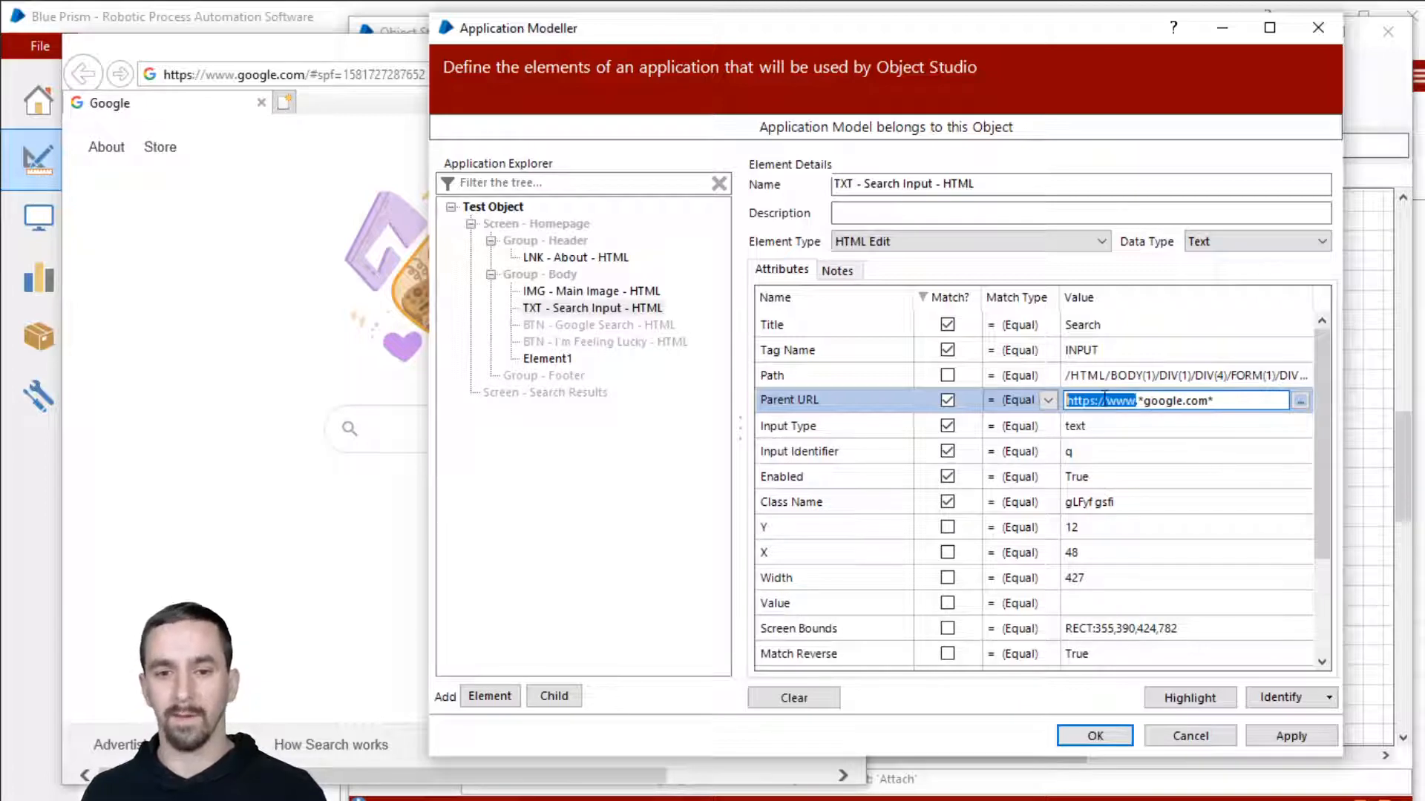
left_click(1143, 401)
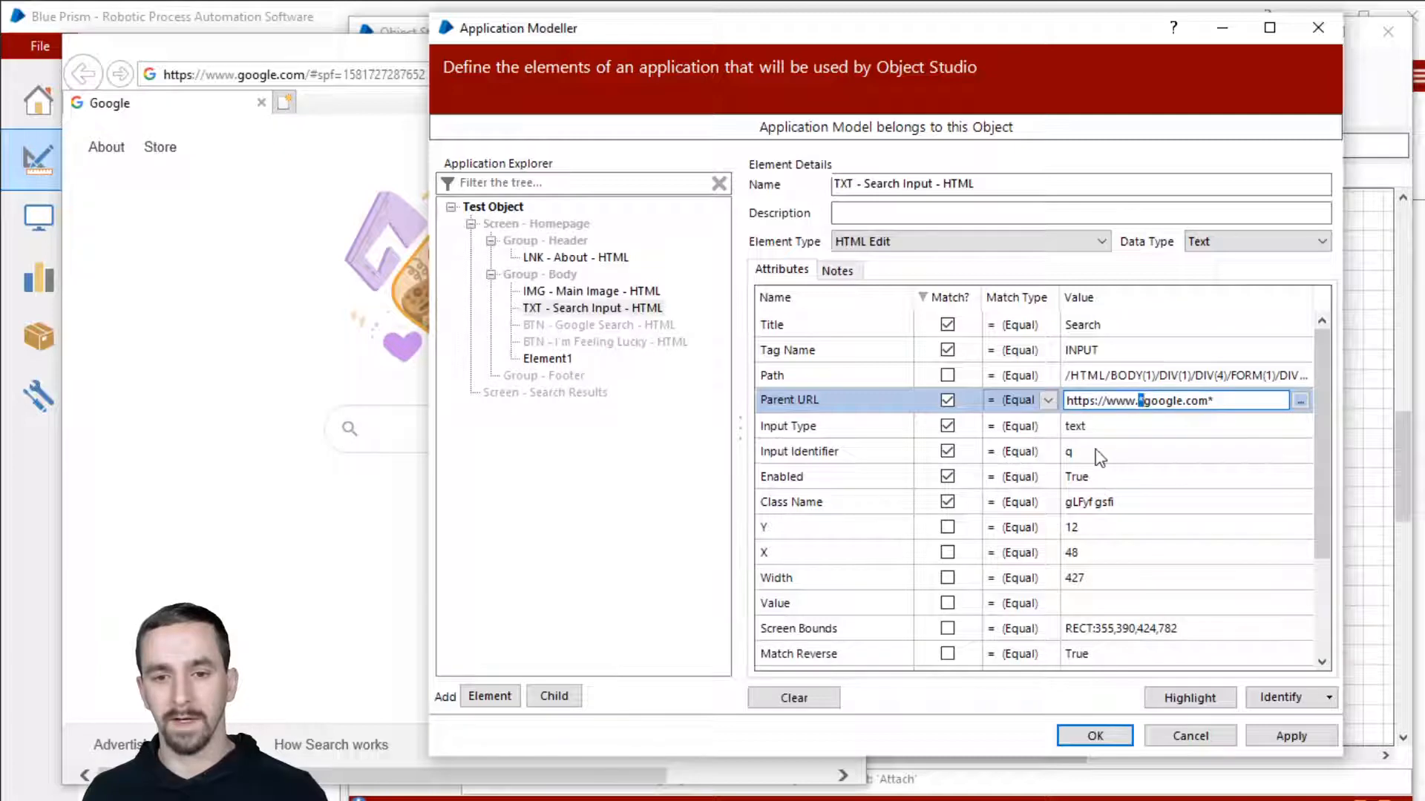
left_click(1031, 400)
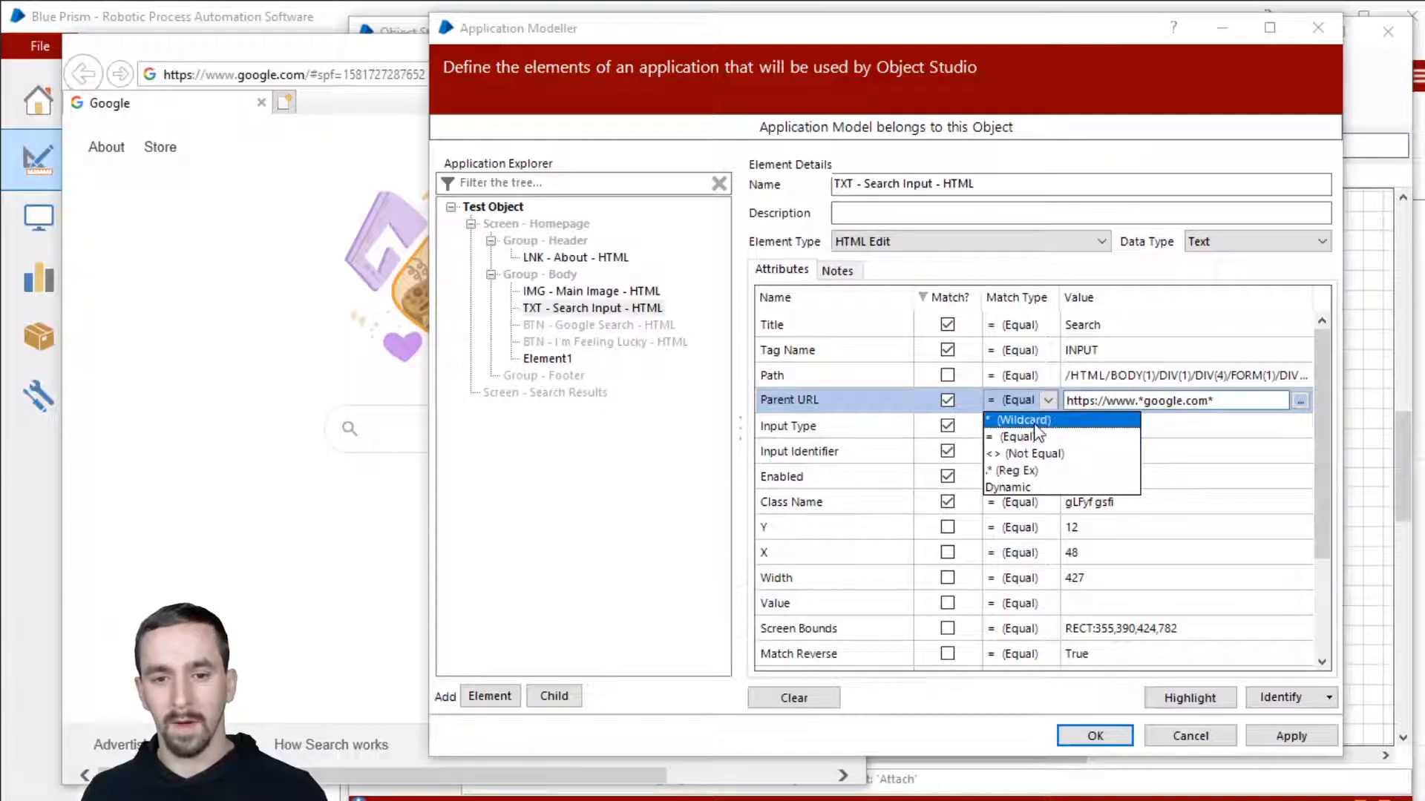
Step: Set the search input's Parent URL Match Type to Wildcard and stop matching on Enabled and Class Name
left_click(1035, 423)
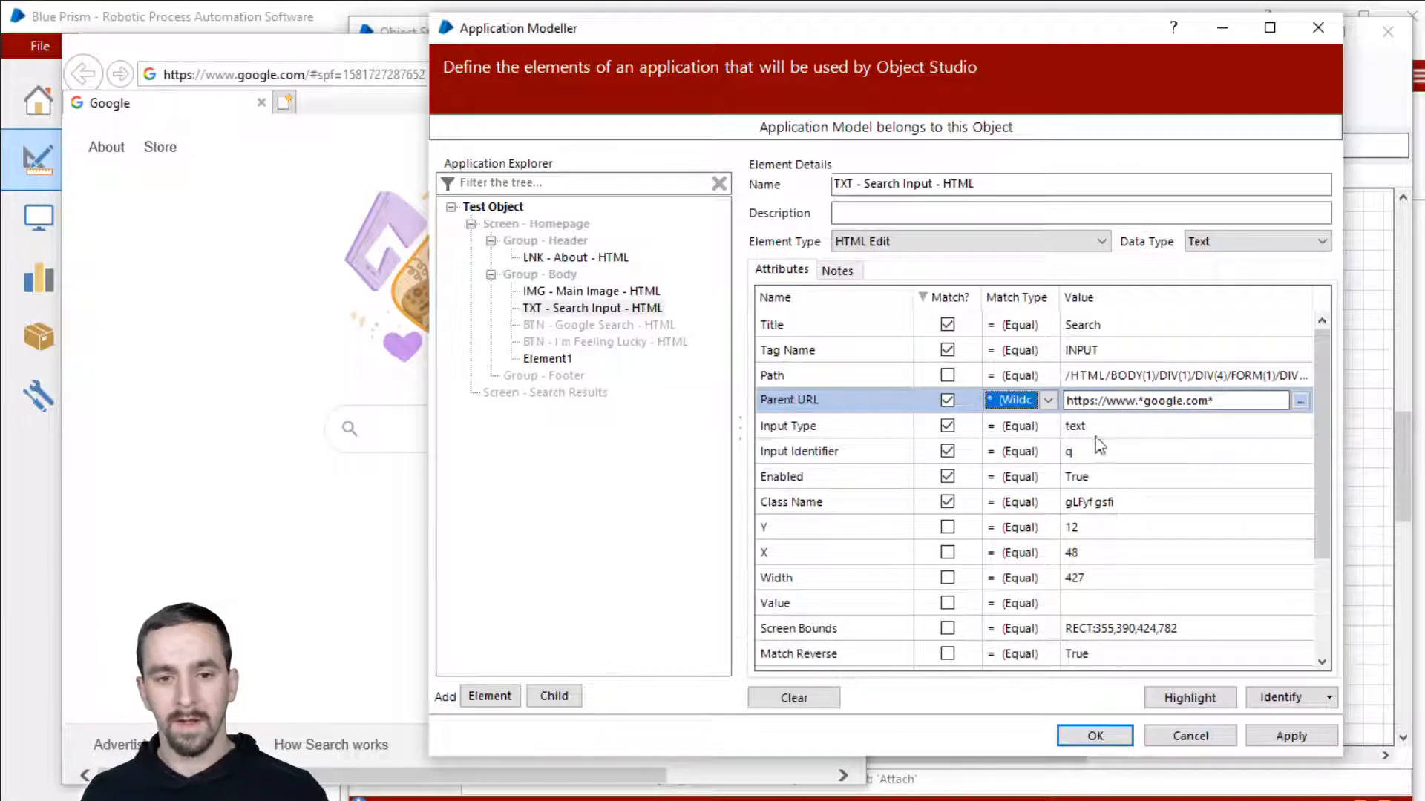
left_click(1147, 454)
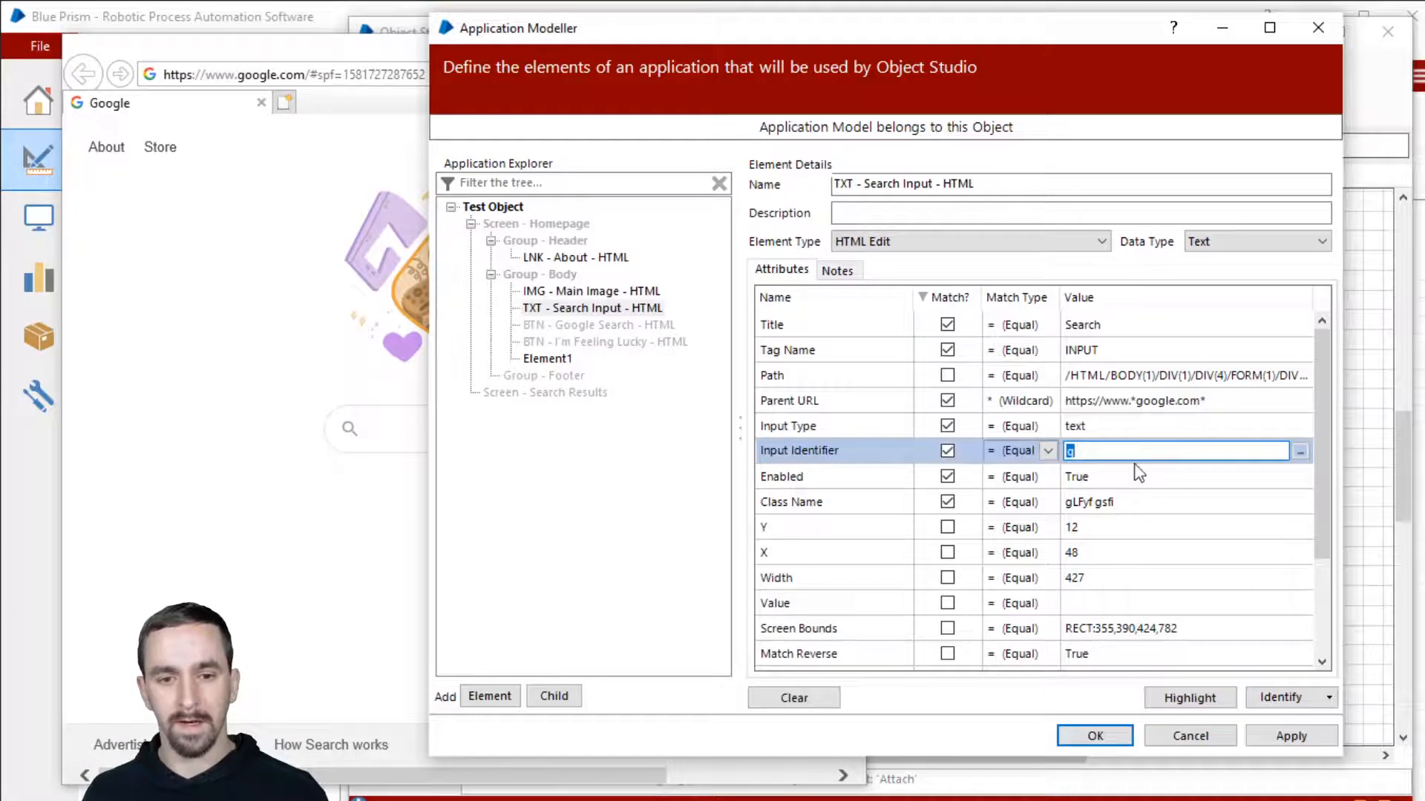
left_click(948, 476)
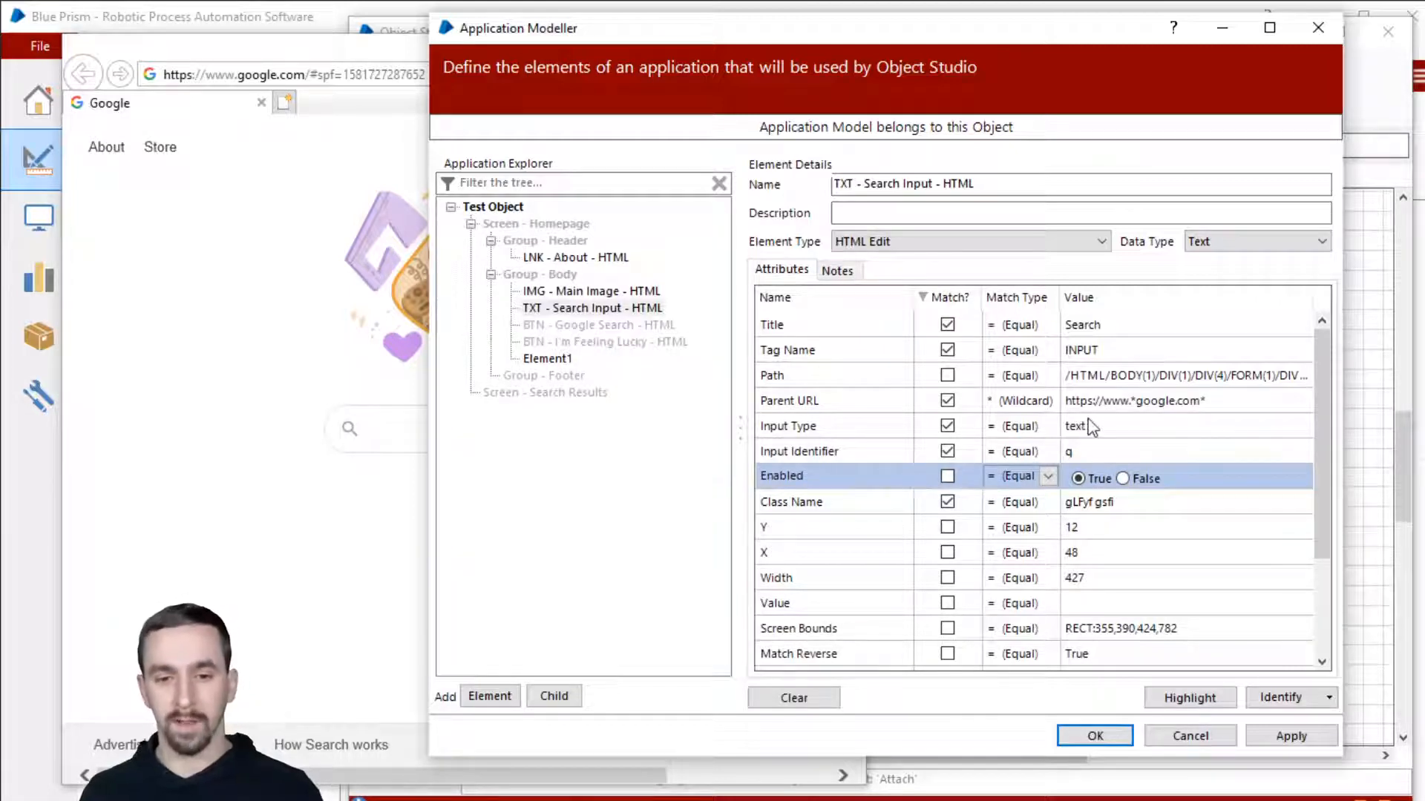
left_click(949, 504)
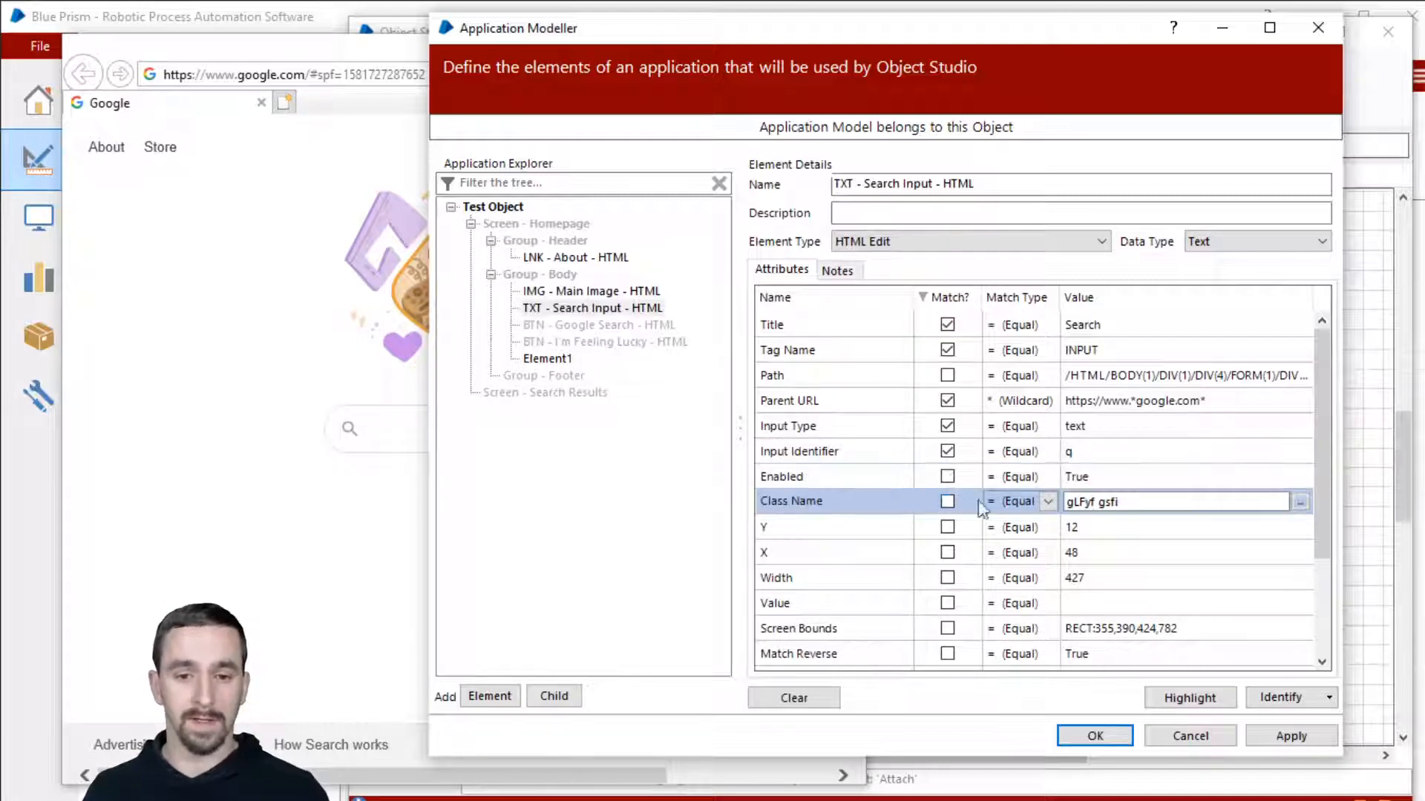
double_click(1157, 499)
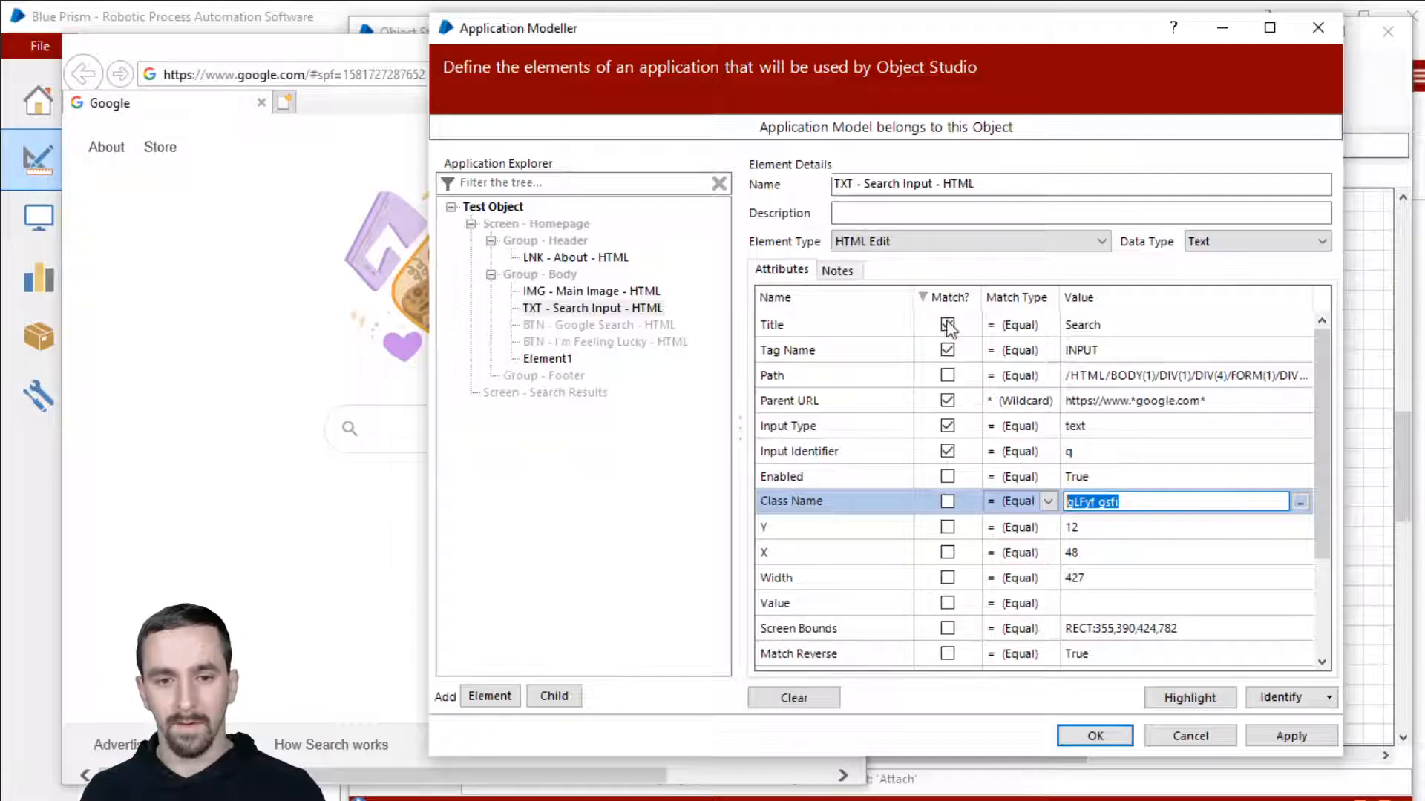
left_click(1090, 503)
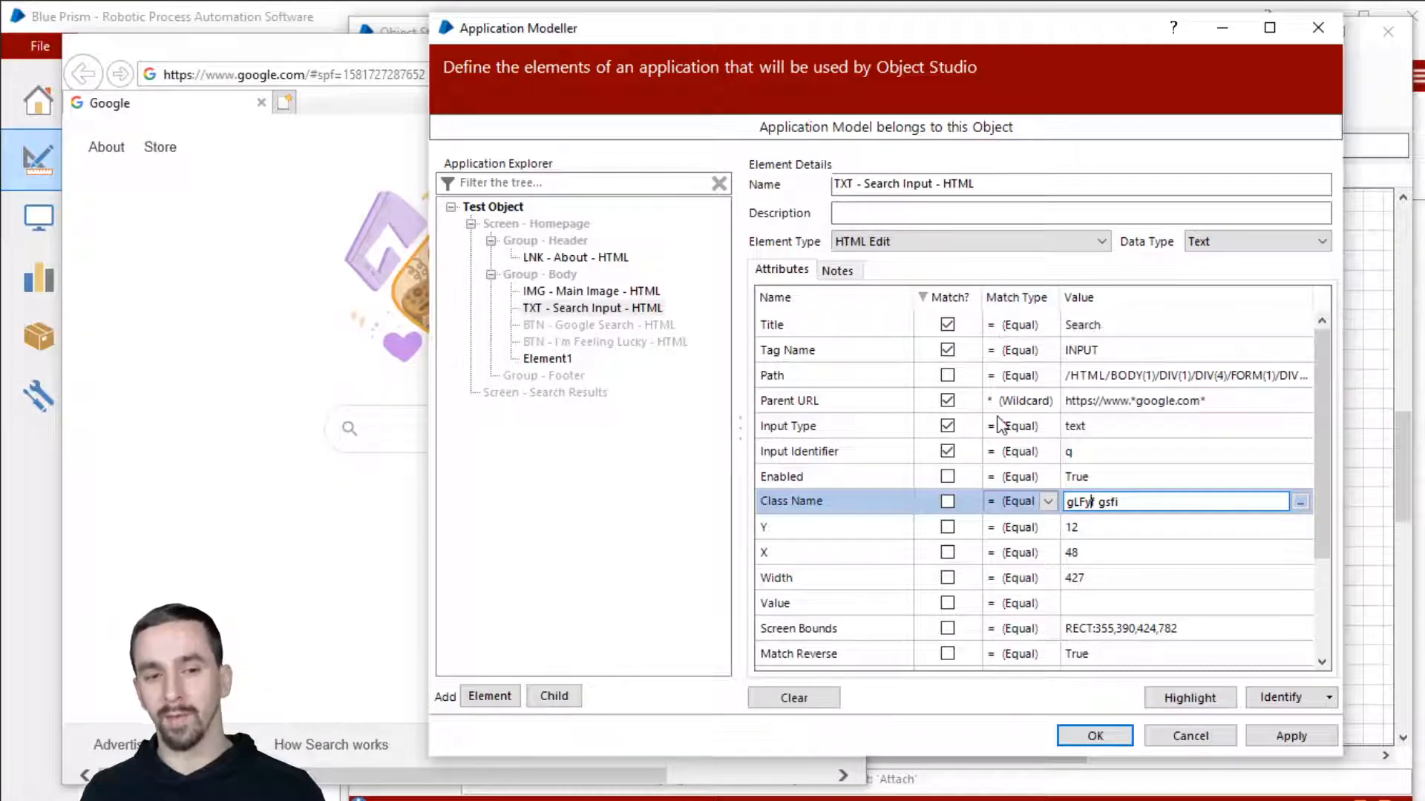
Step: Stop matching on Input Identifier and sort the attributes by the Match? column
left_click(949, 452)
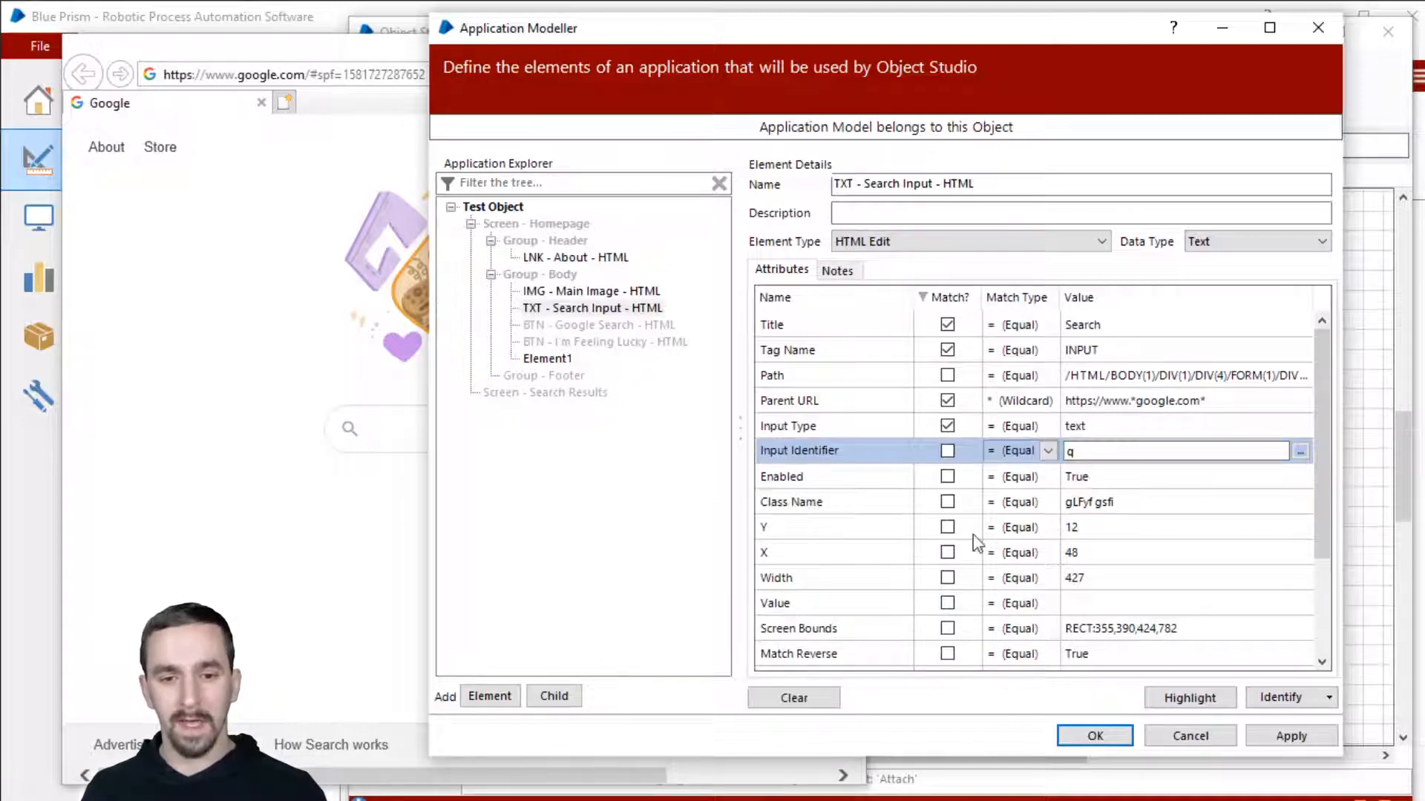
left_click_drag(1143, 451, 1054, 457)
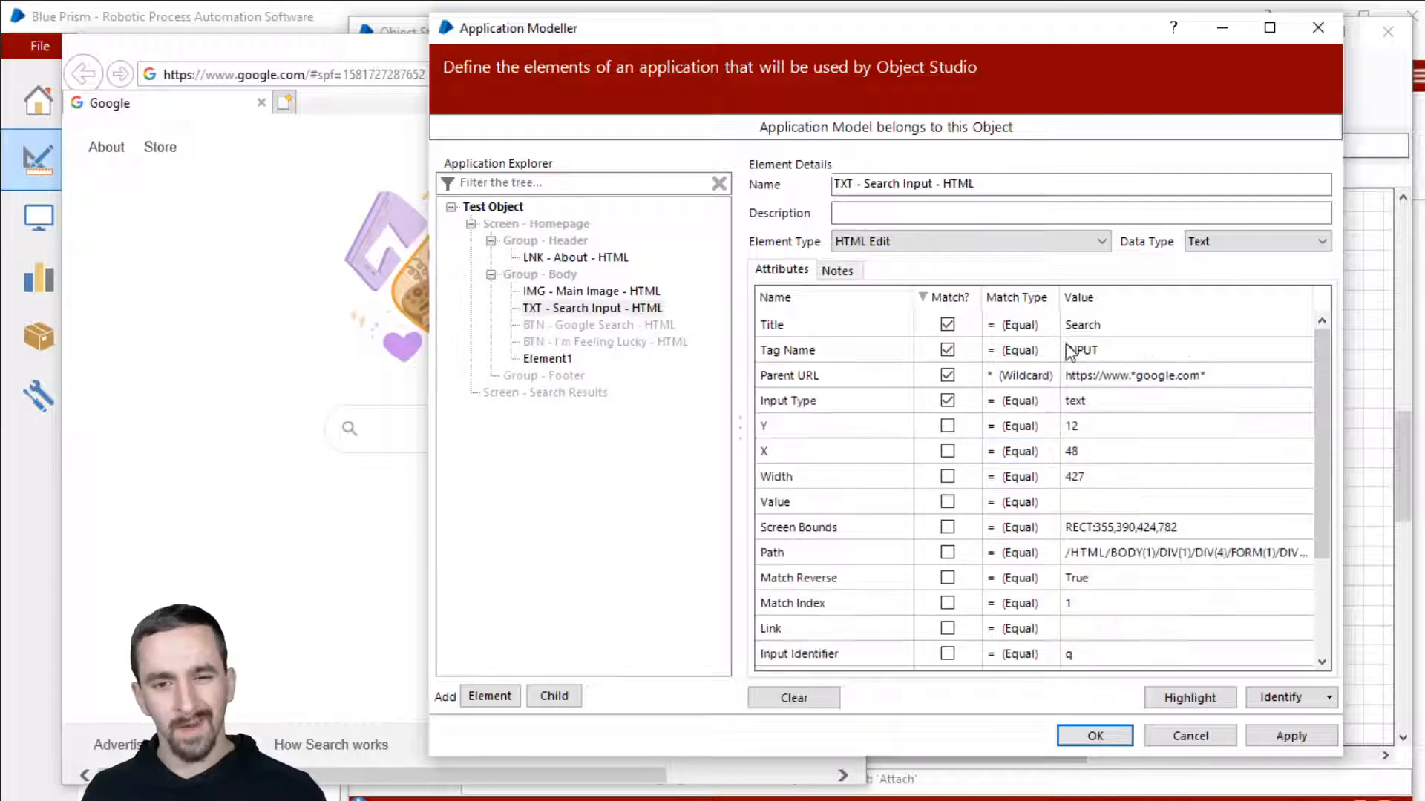
left_click(1084, 351)
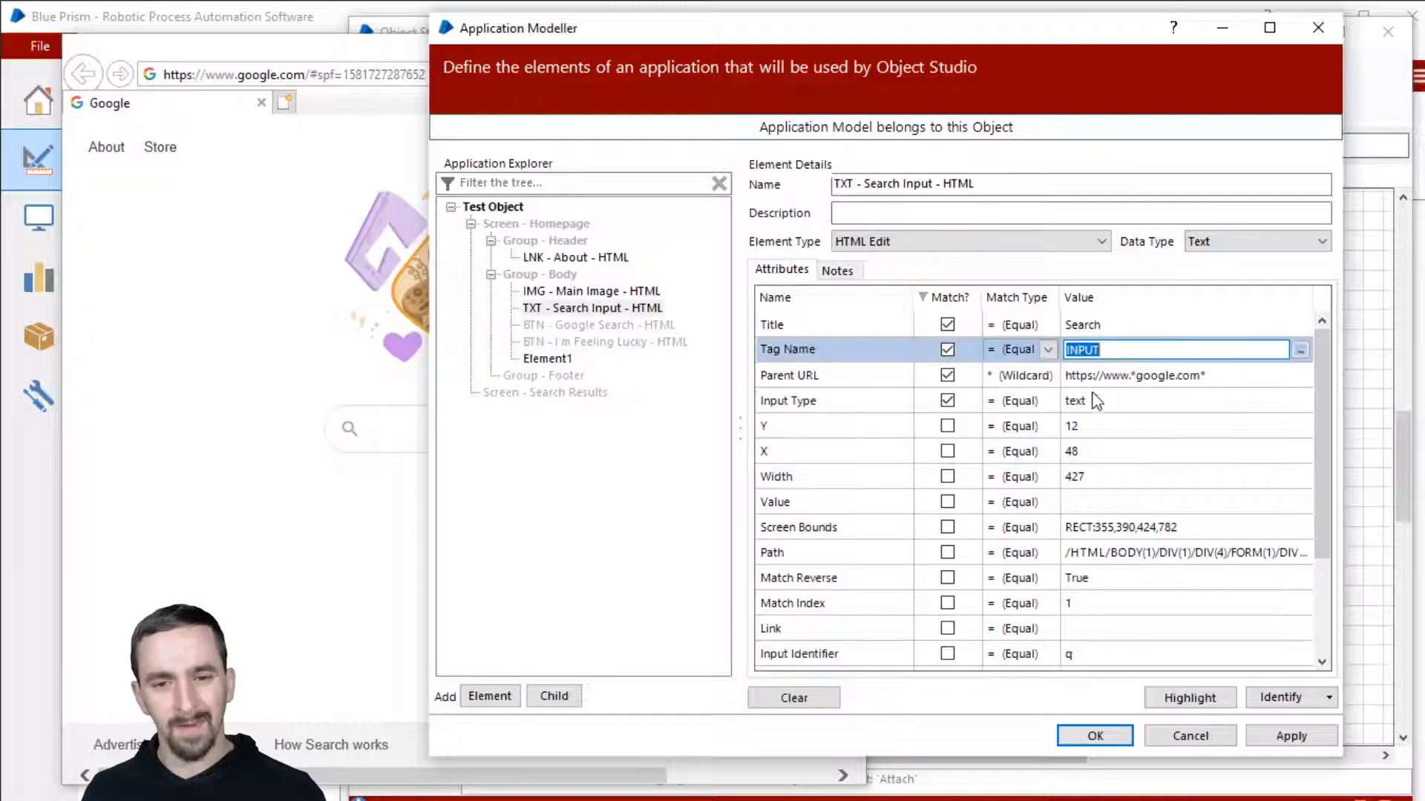
Step: Untick Tag Name's Match?, review Title, Input Type and Parent URL, then highlight the search input
left_click(1084, 424)
left_click(1088, 401)
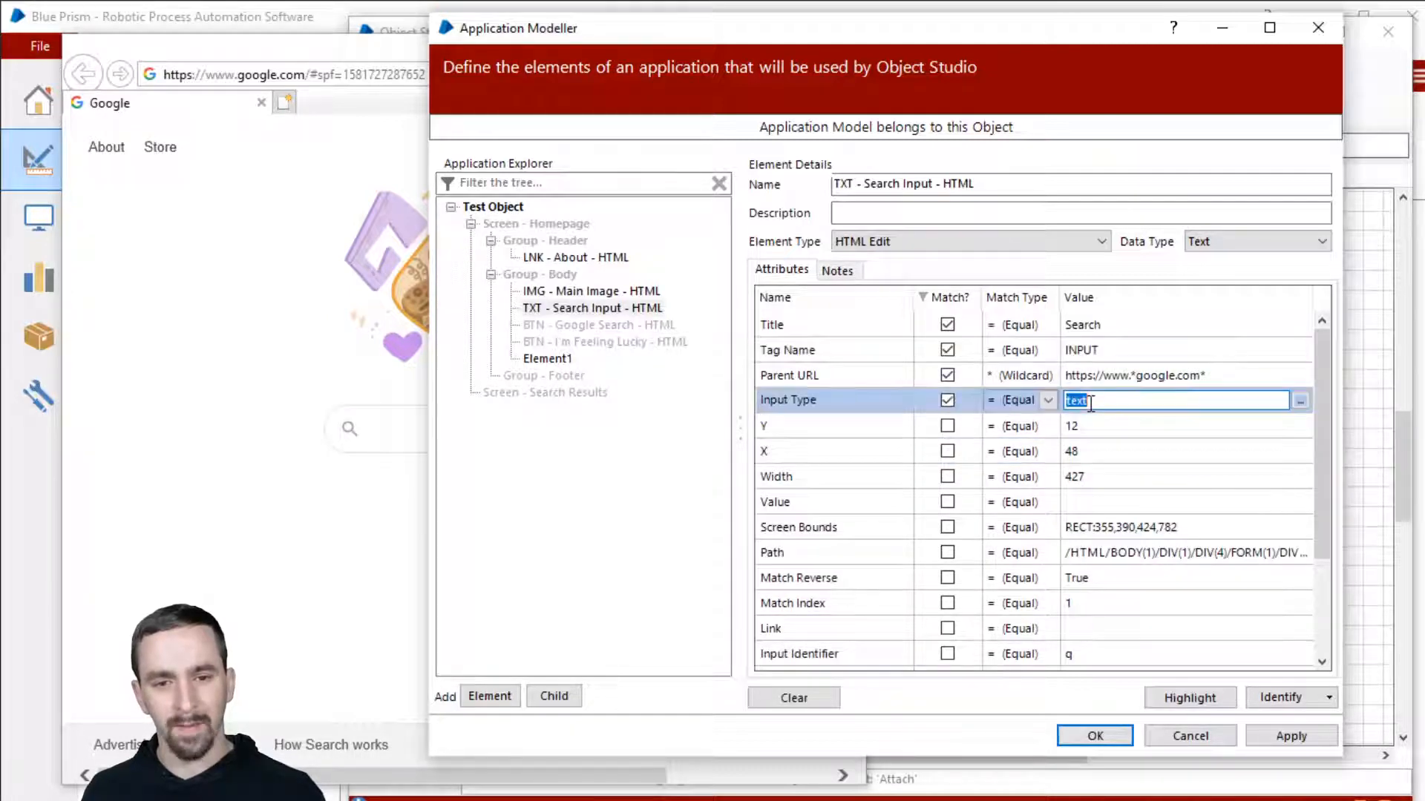
left_click(947, 350)
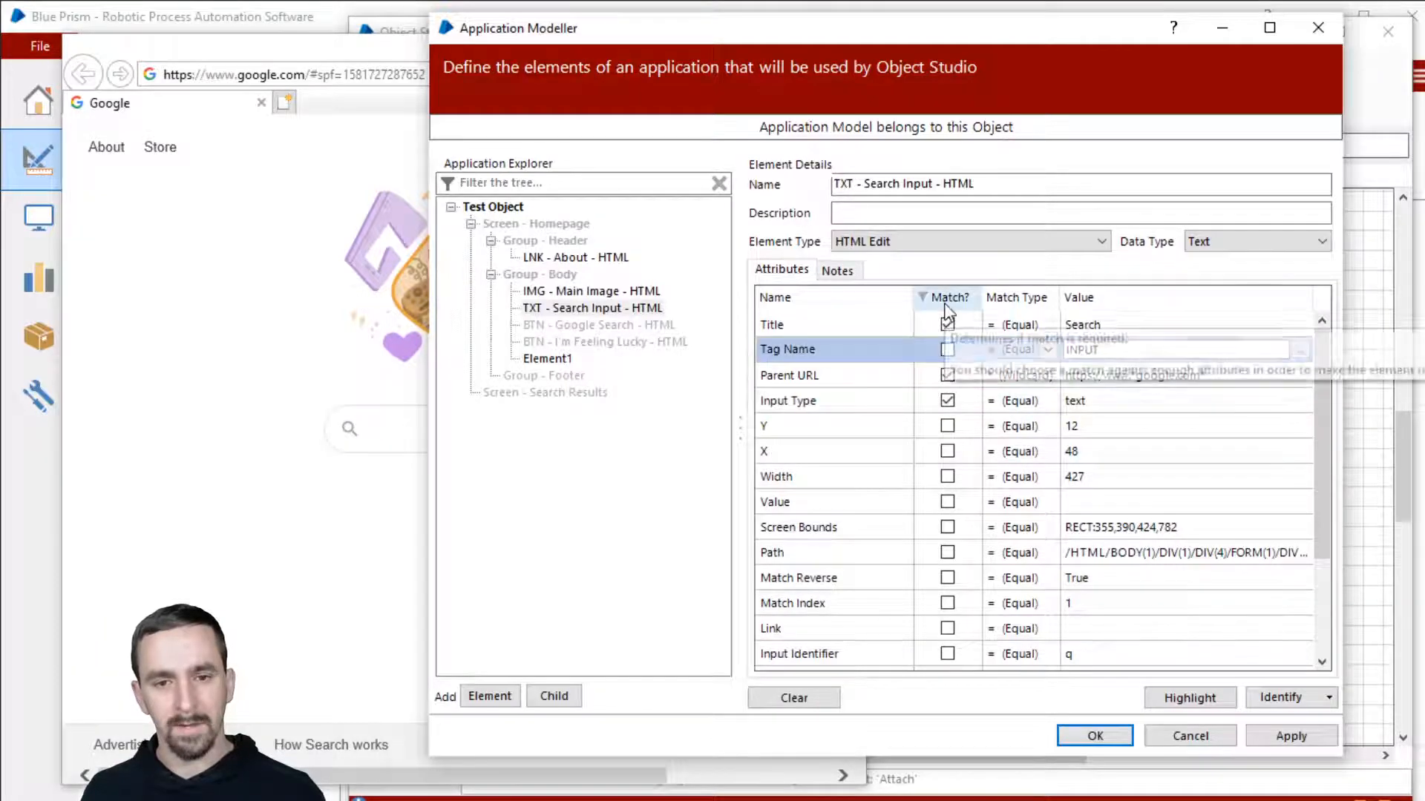
left_click(1108, 334)
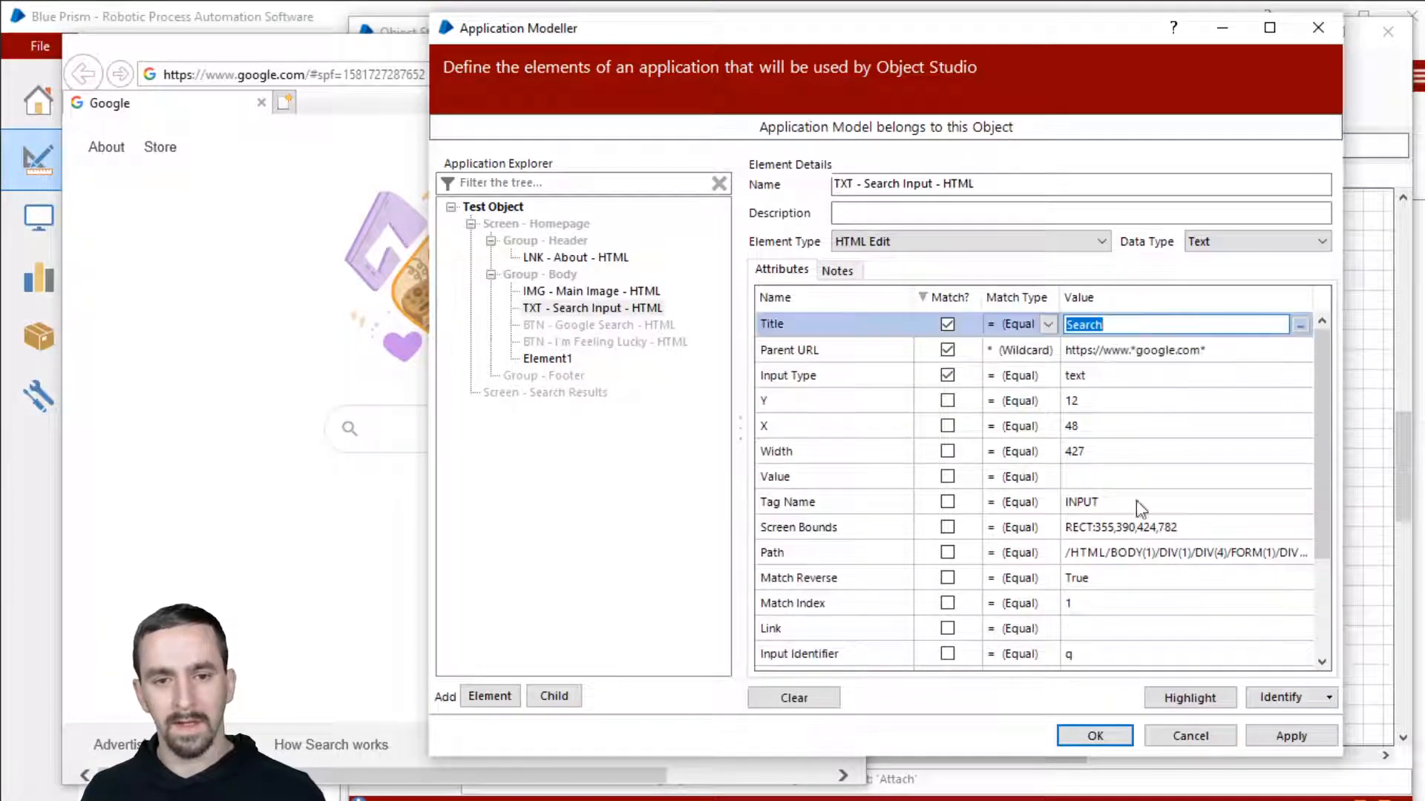
left_click(1152, 375)
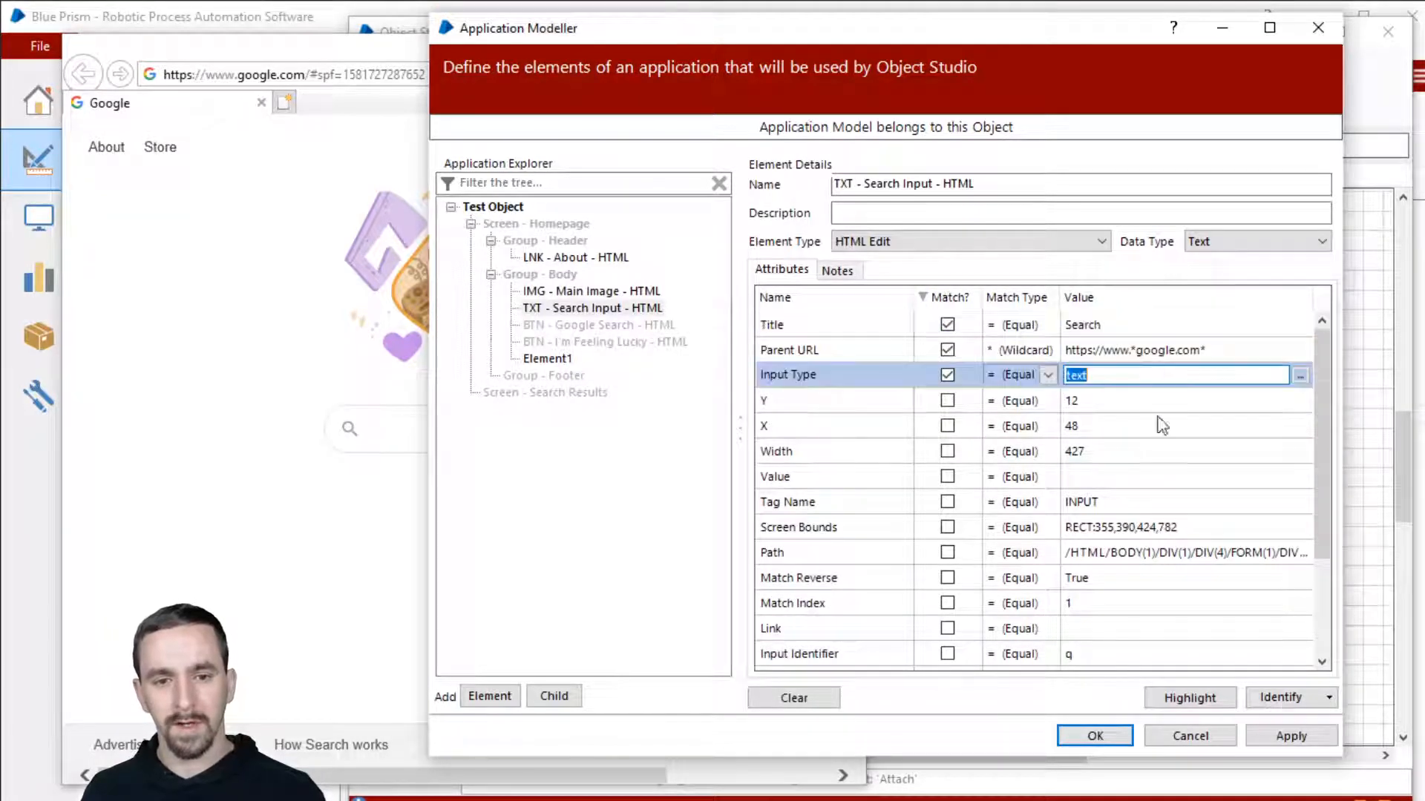
left_click(1185, 353)
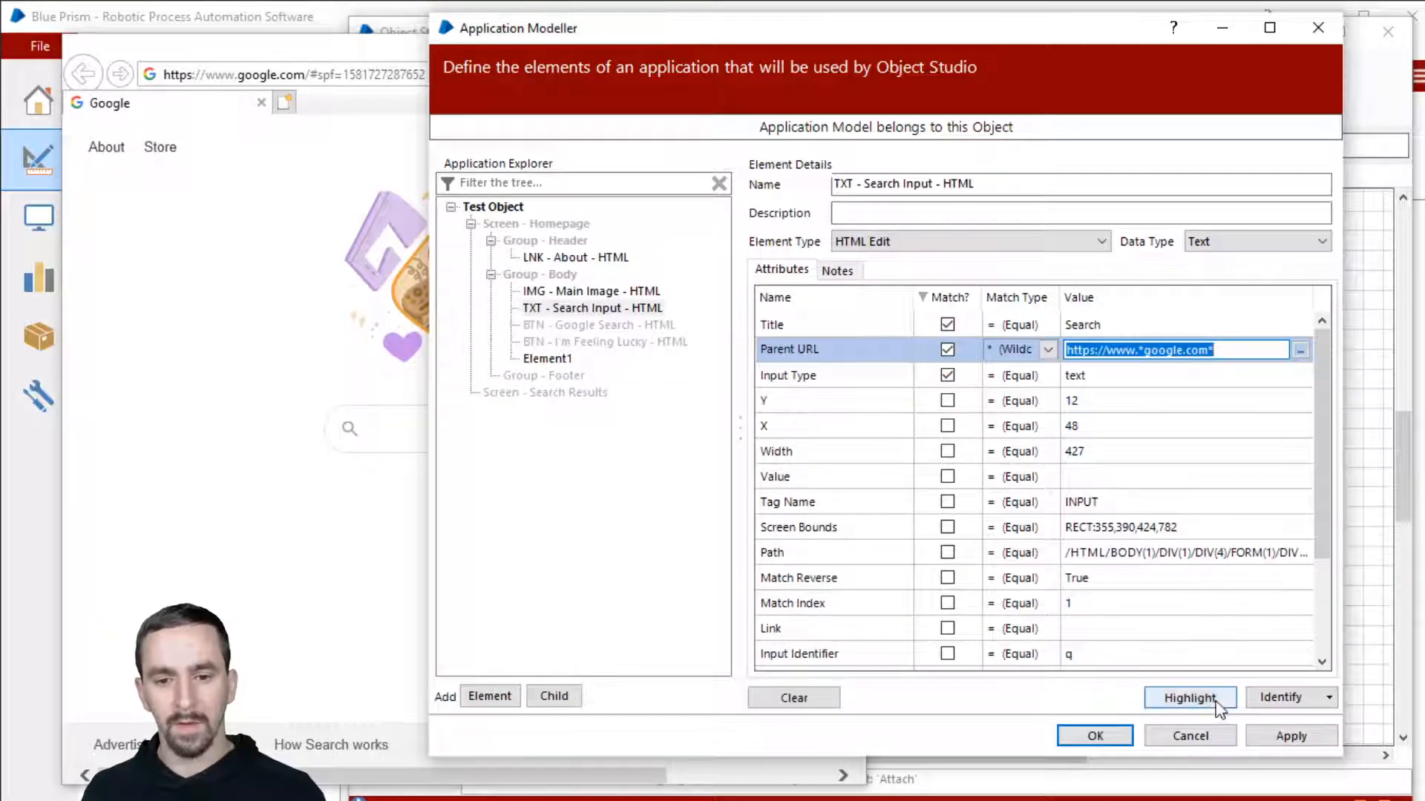
left_click(1190, 698)
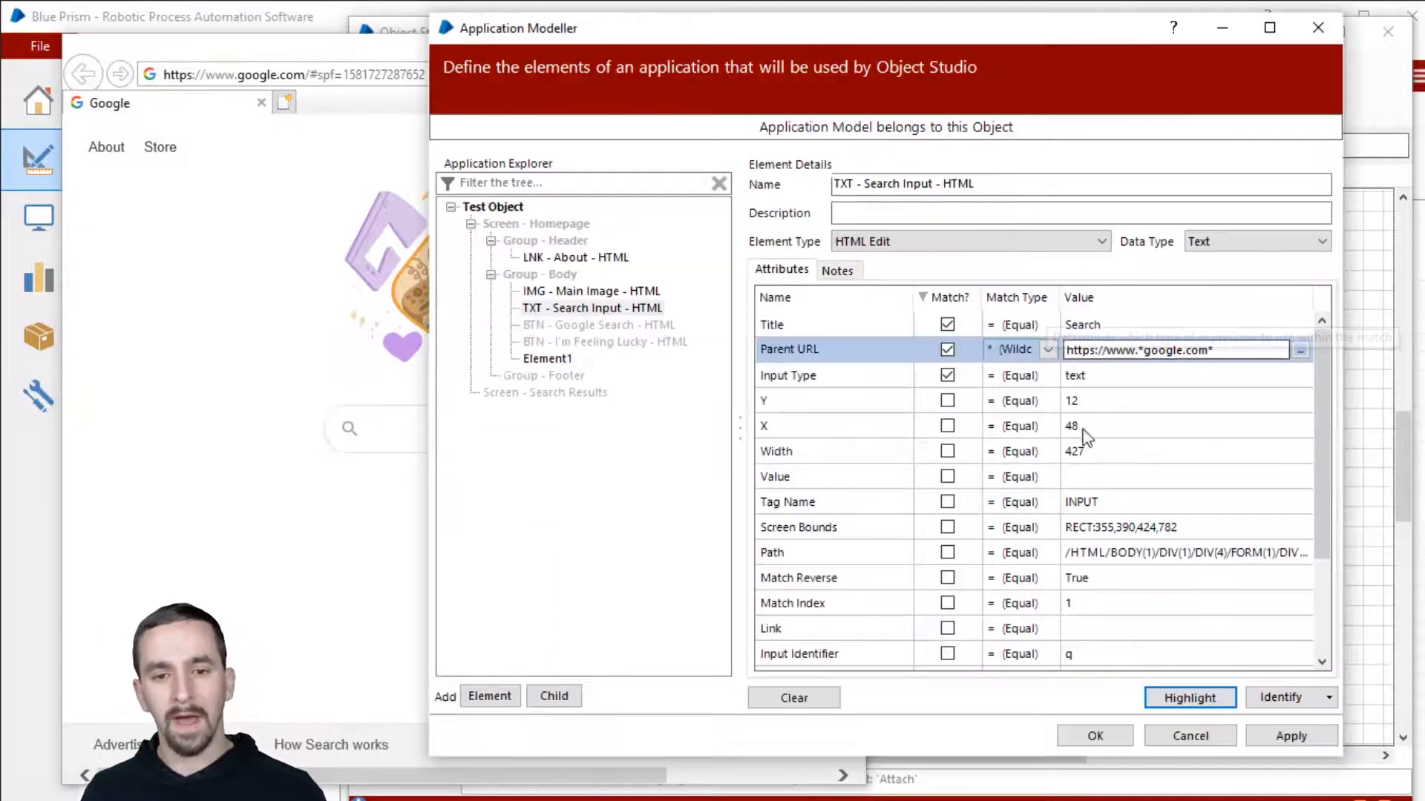
Step: Tick Match Index, sort by Match?, and highlight to confirm the Google search box is still found
scroll(964, 521, "down", 2)
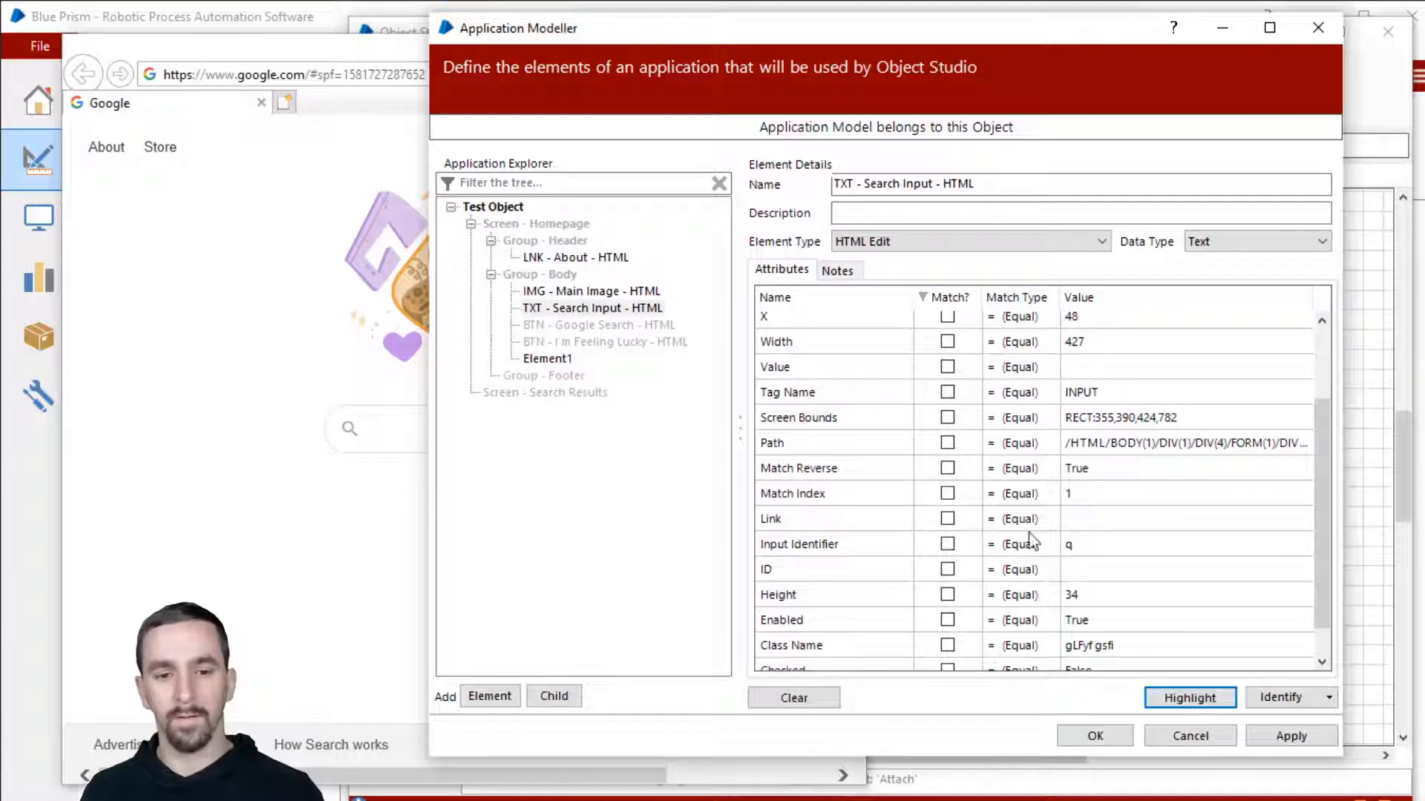
left_click(947, 494)
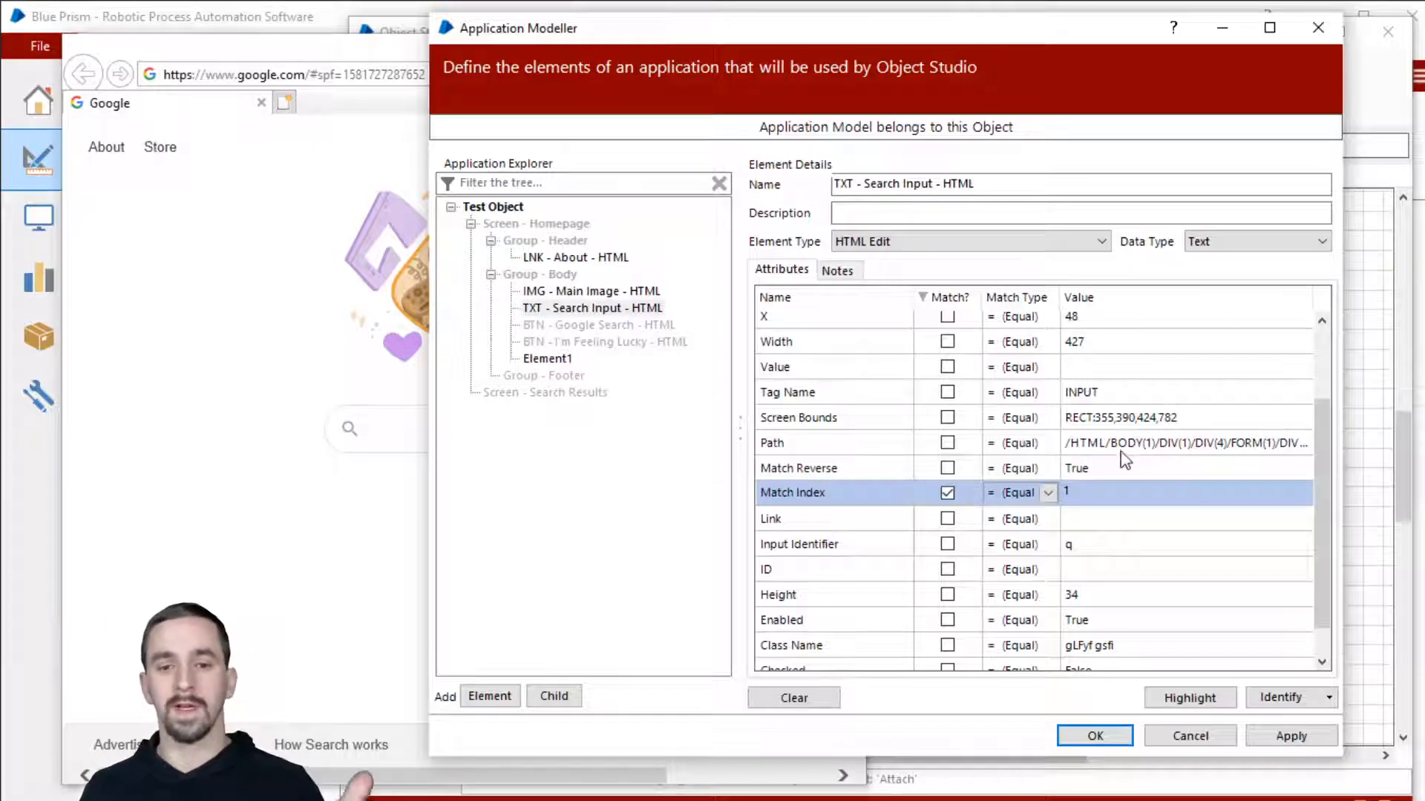
scroll(1105, 369, "up", 2)
left_click(963, 300)
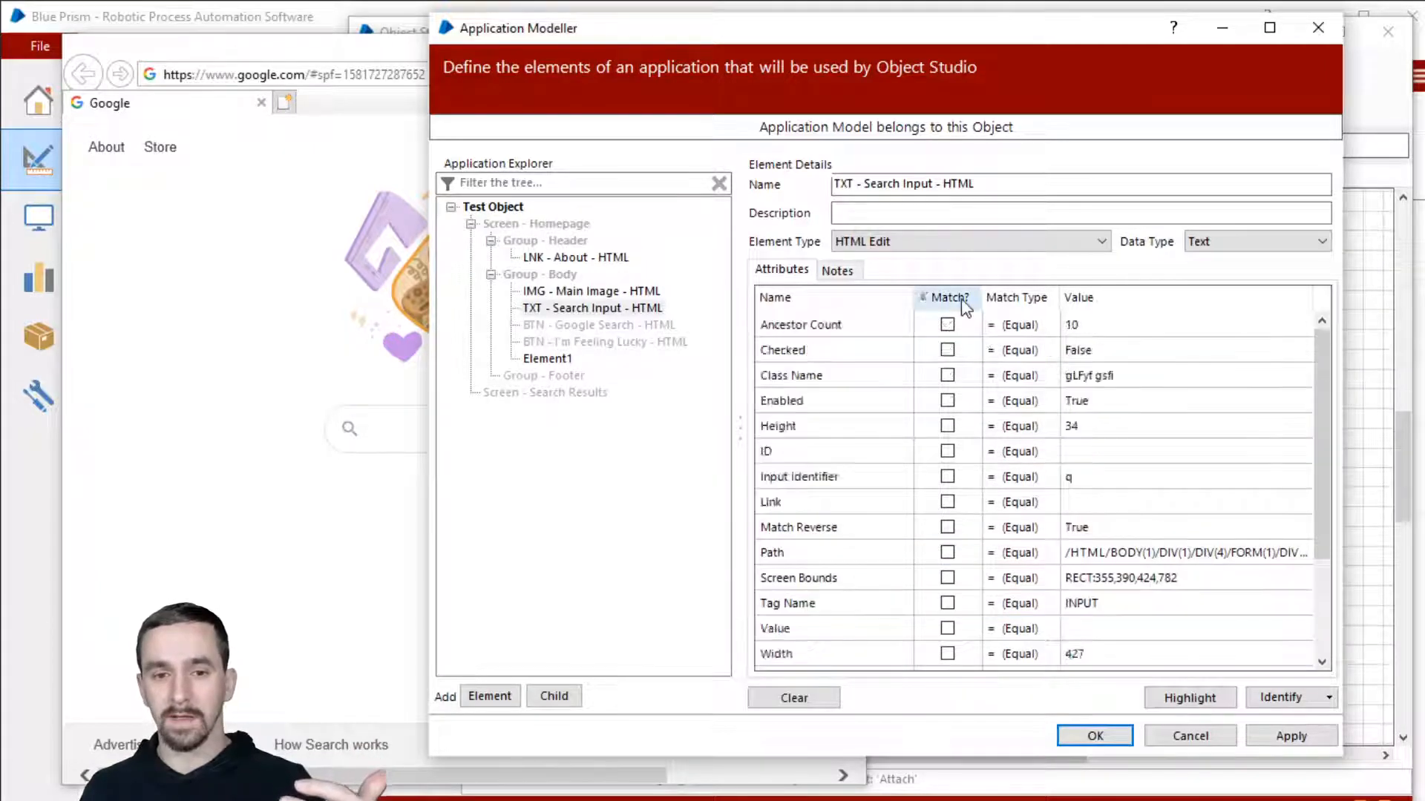
left_click(963, 301)
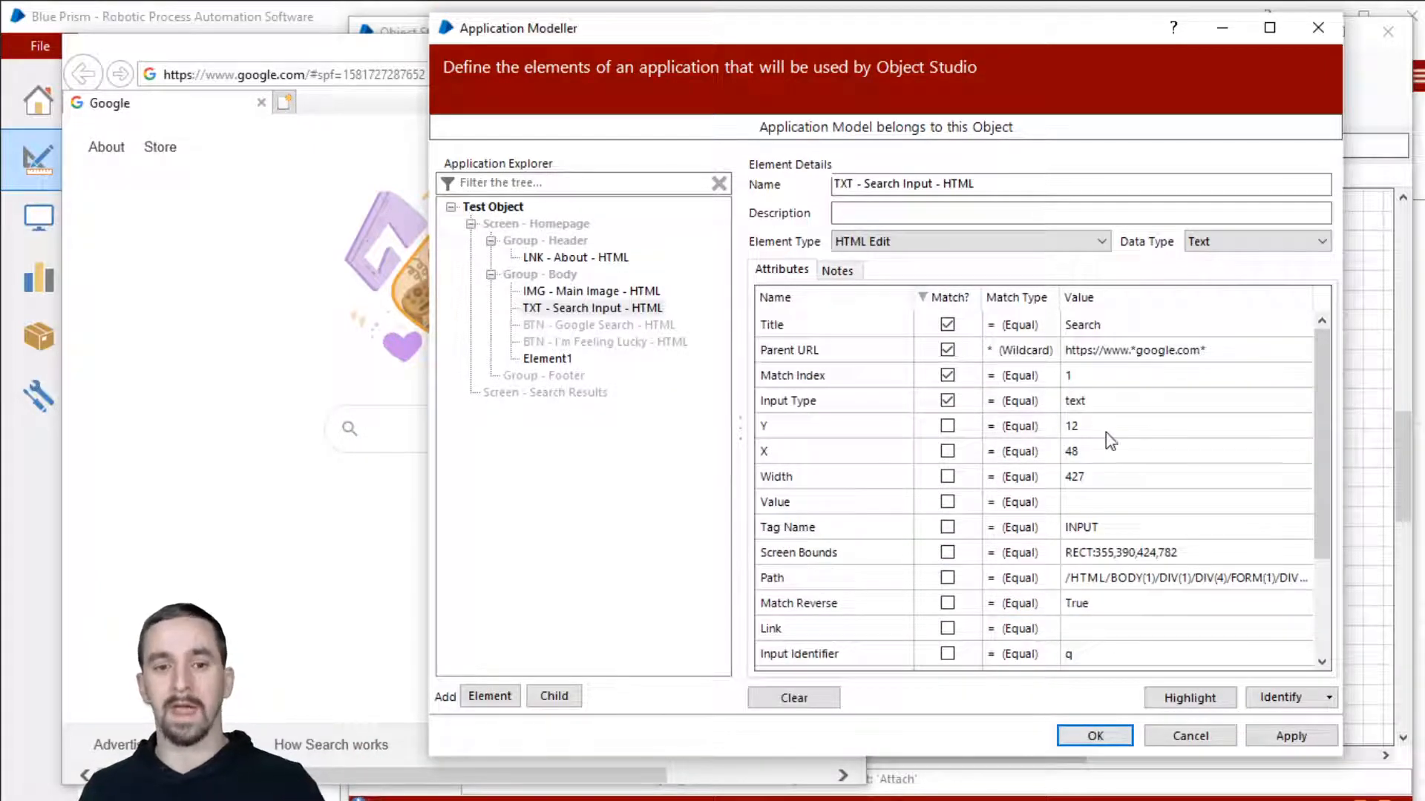
left_click(1189, 700)
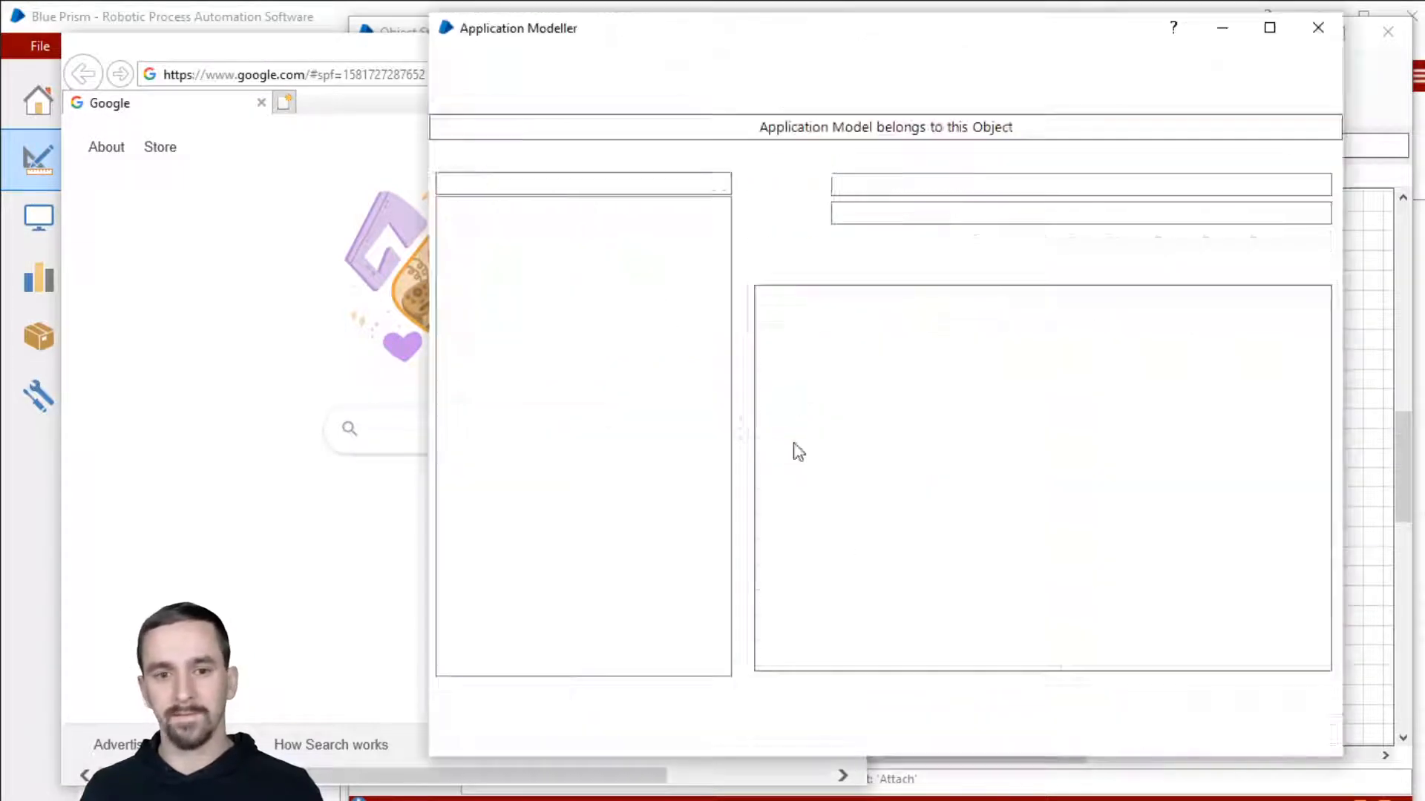
Step: Test the match without Match Index by highlighting the search box on the page again
left_click(946, 375)
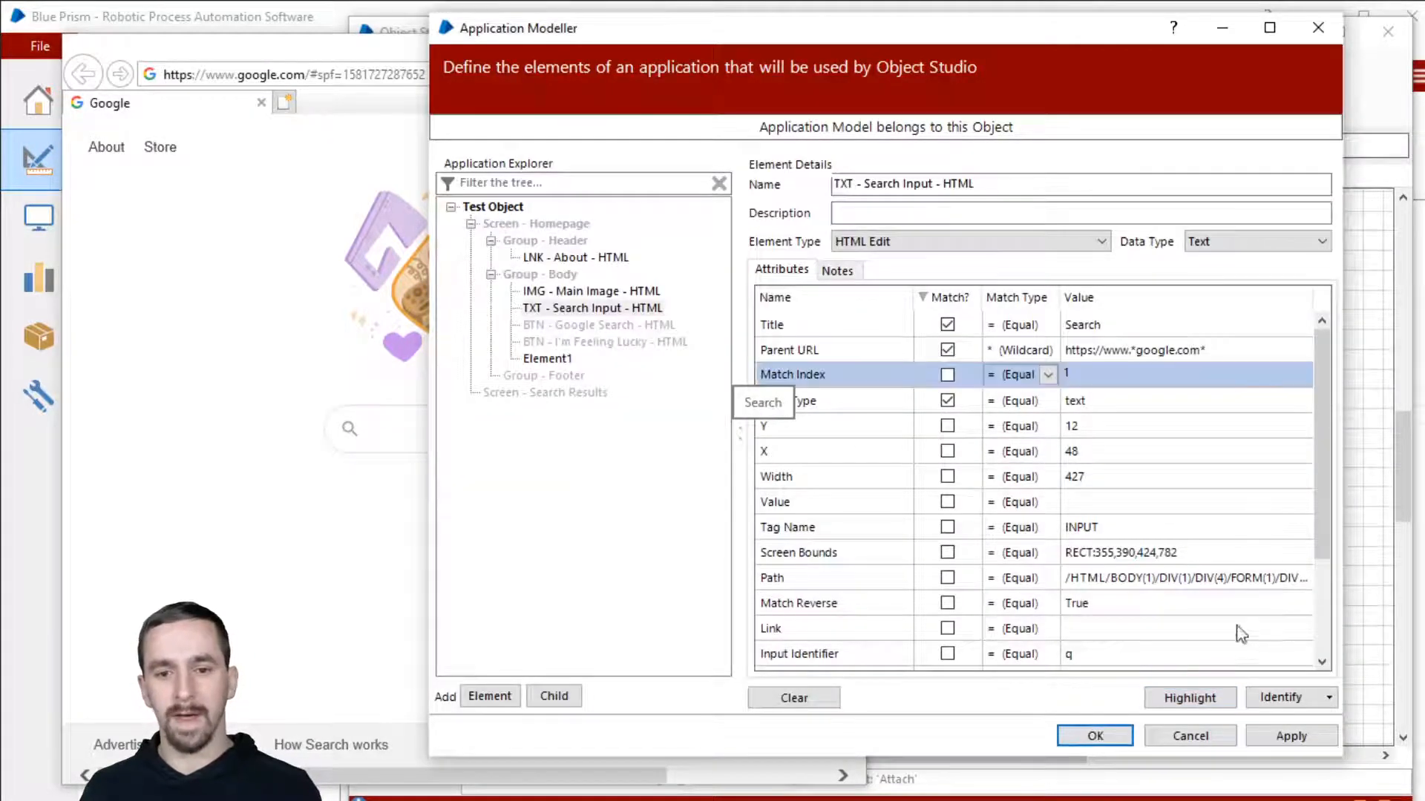
left_click(1205, 698)
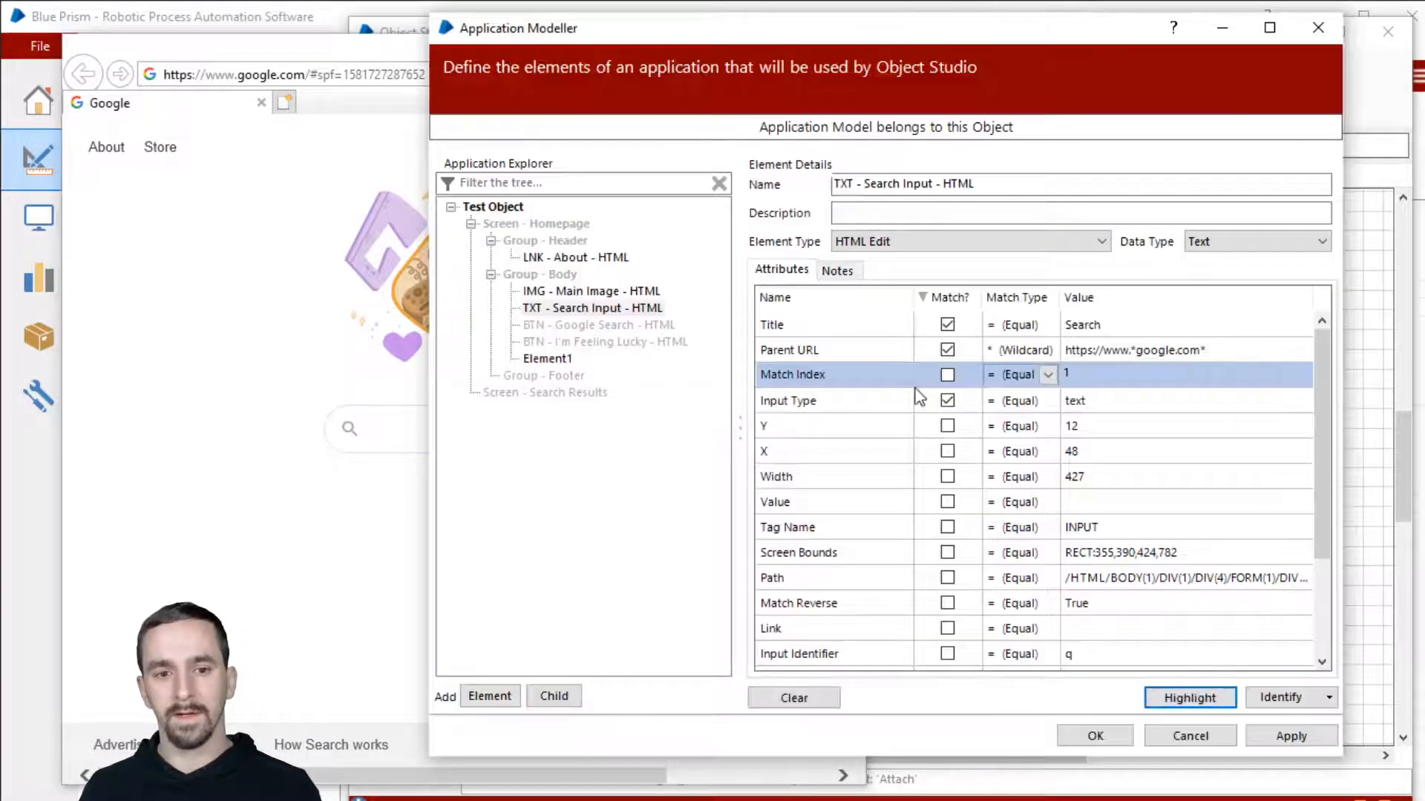
left_click(1217, 705)
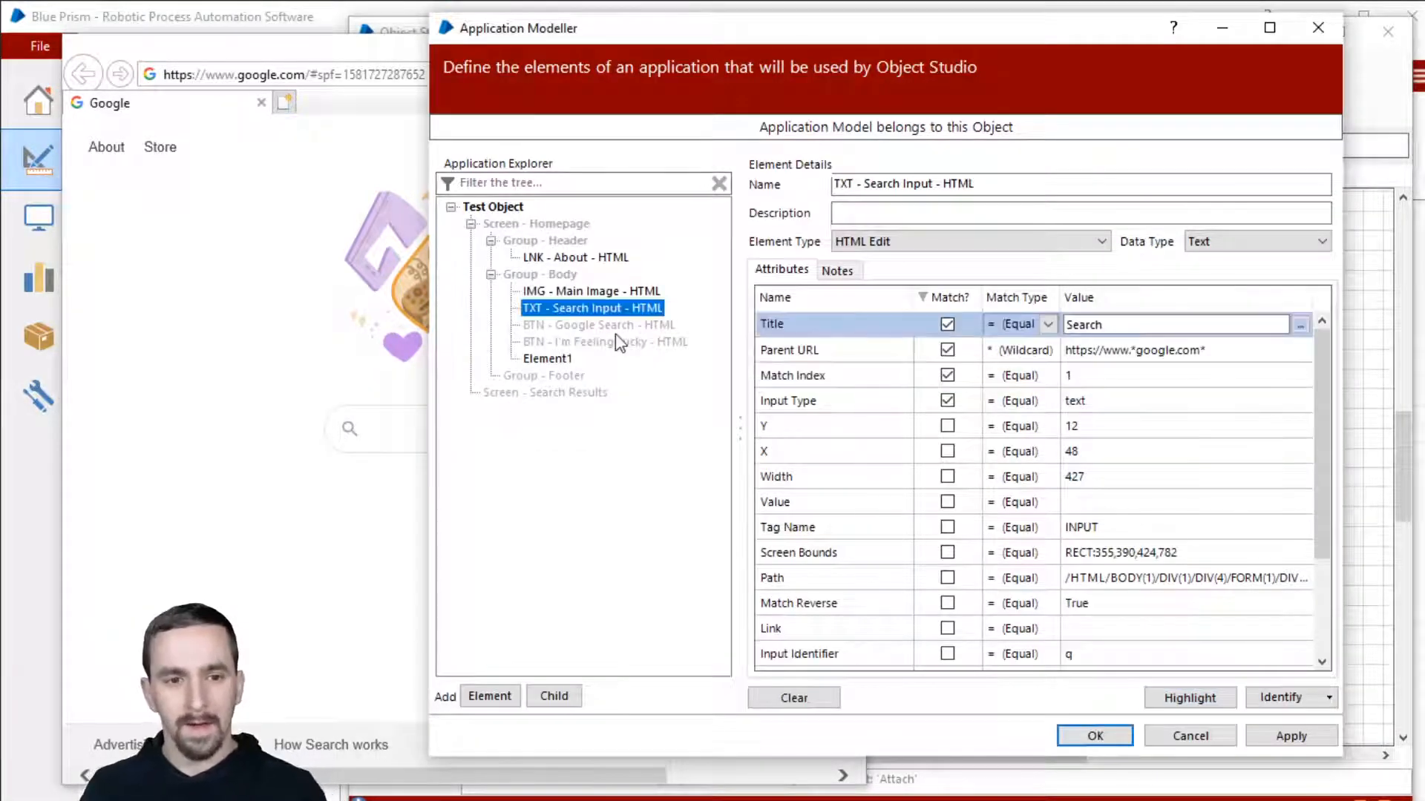
left_click(586, 325)
Step: Capture the Google Search button from the live page into BTN - Google Search - HTML
left_click(1277, 701)
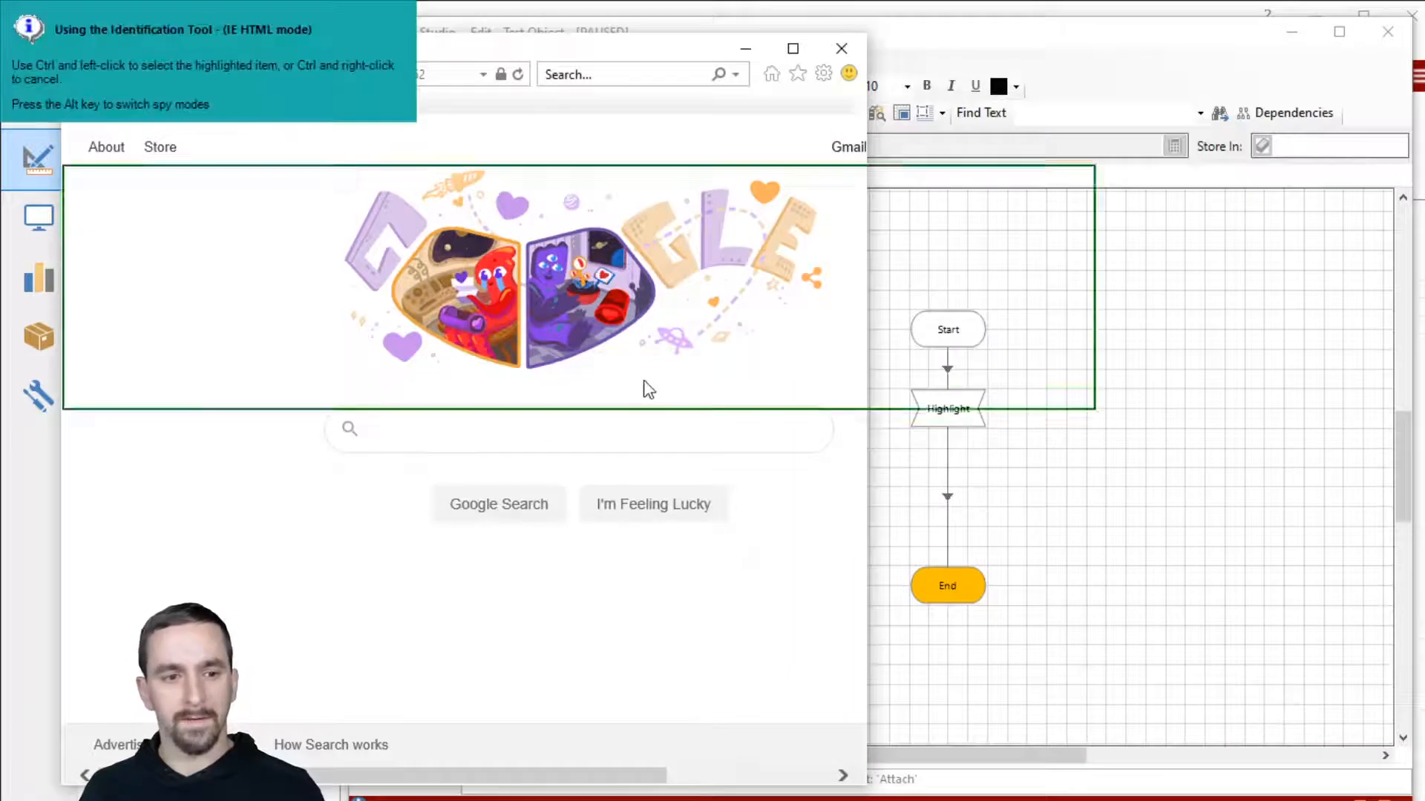
left_click(497, 520, "ctrl")
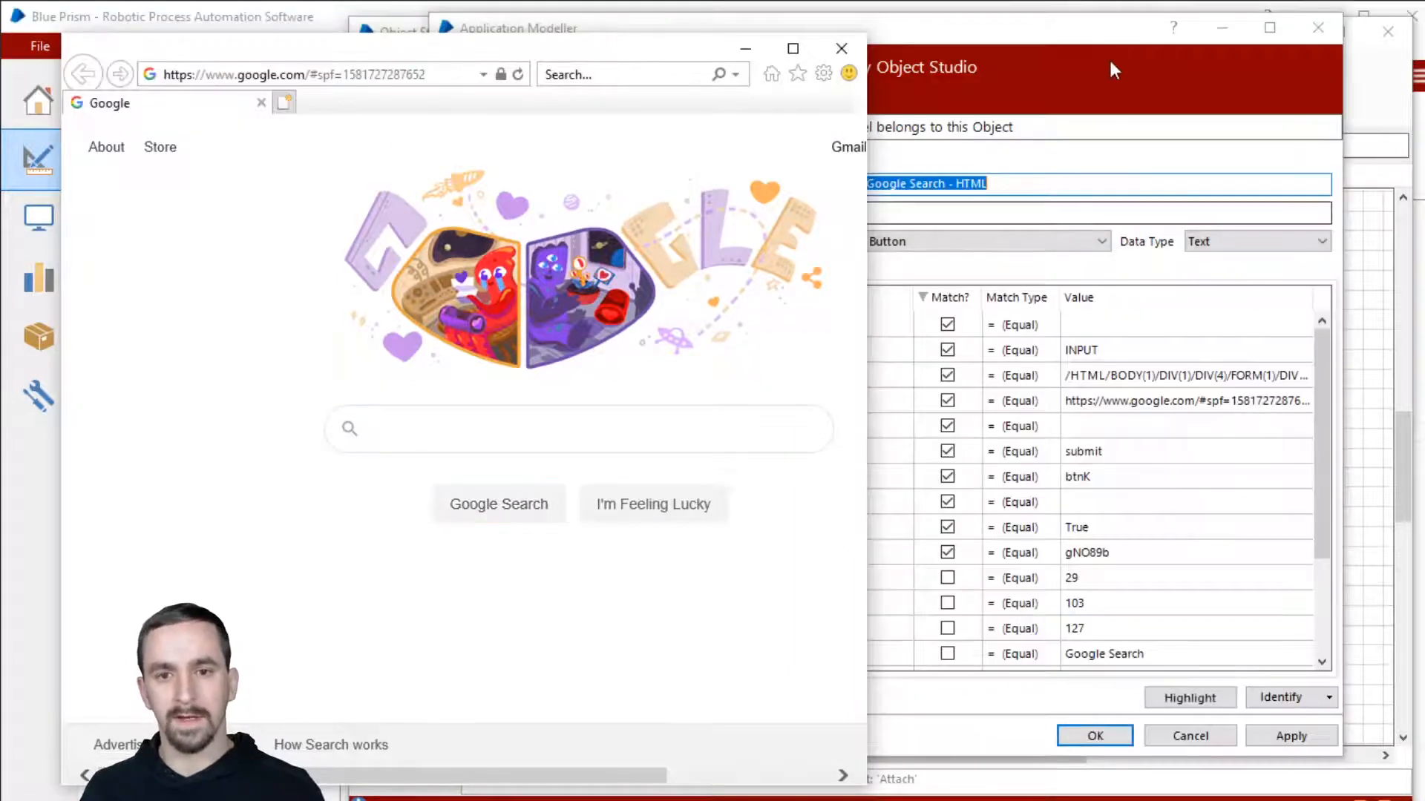
left_click(1109, 70)
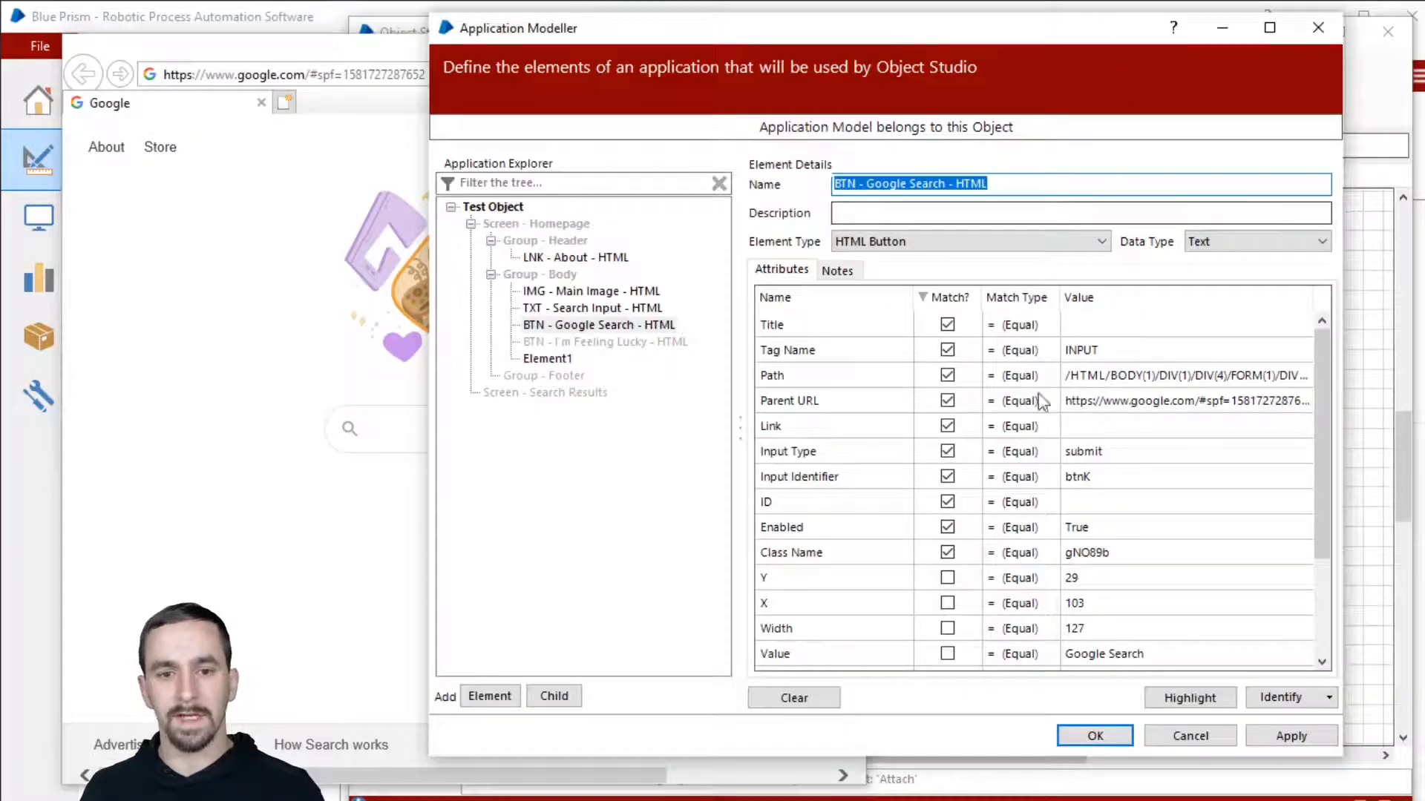
Step: Stop matching the button on Title, Link and ID, and sort matched attributes first
left_click(948, 325)
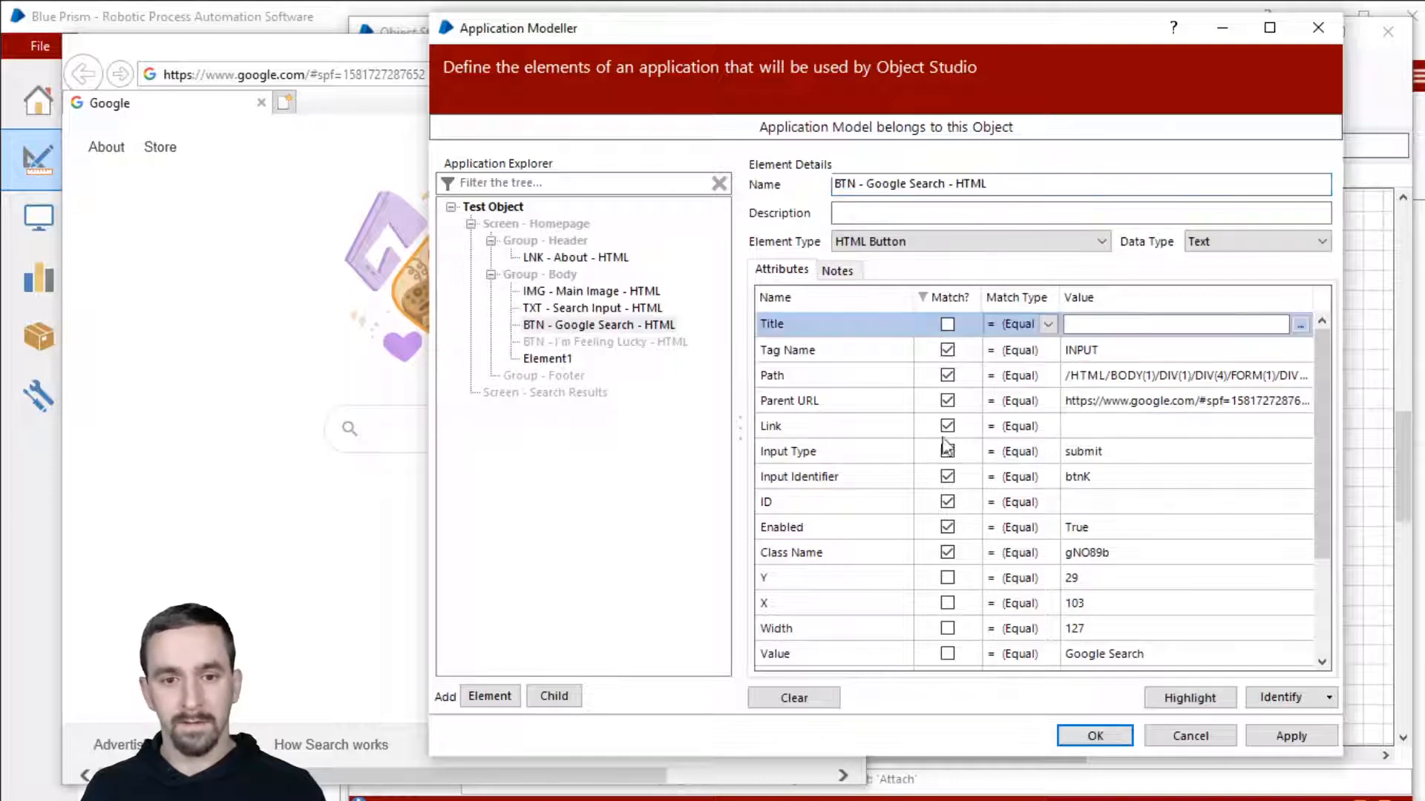
left_click(947, 425)
left_click(947, 503)
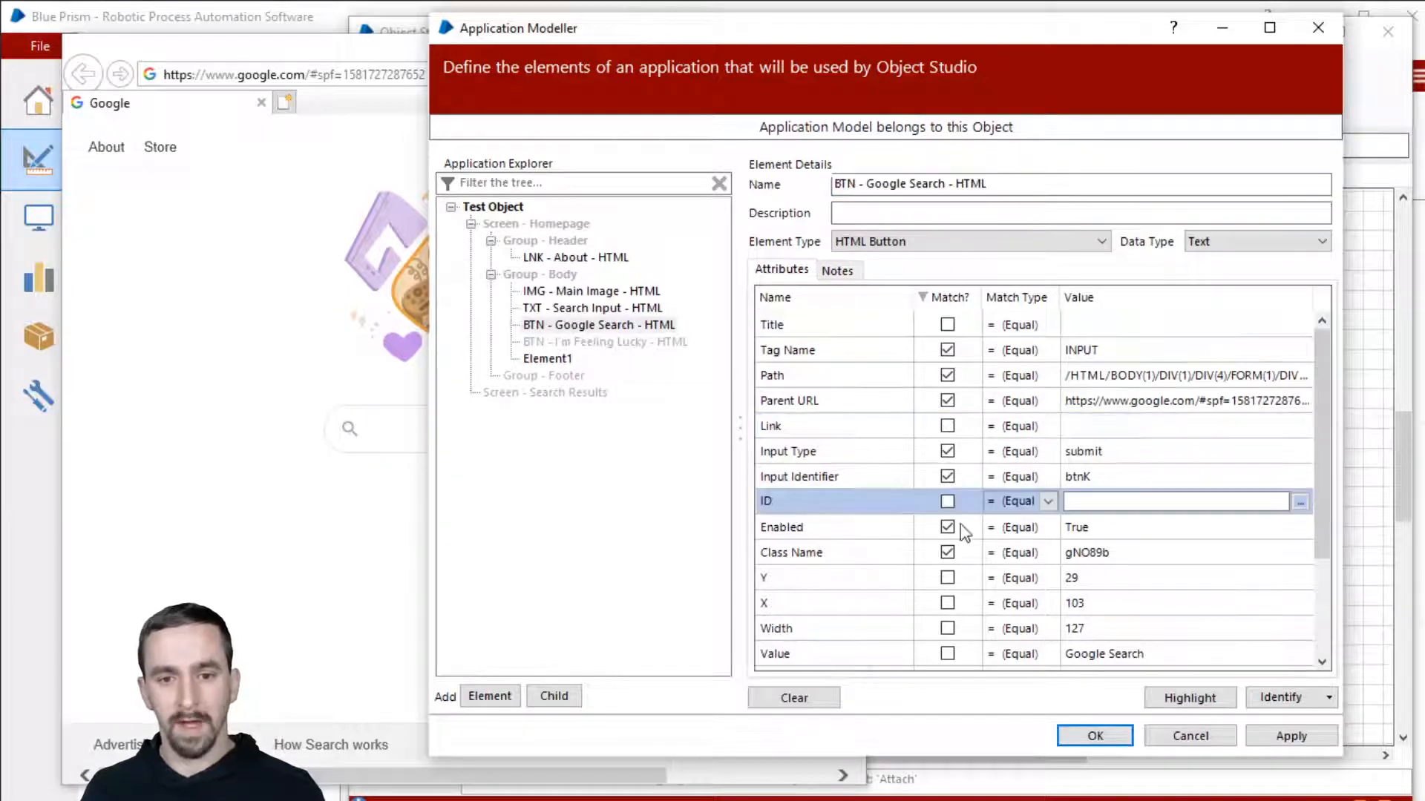
left_click(948, 297)
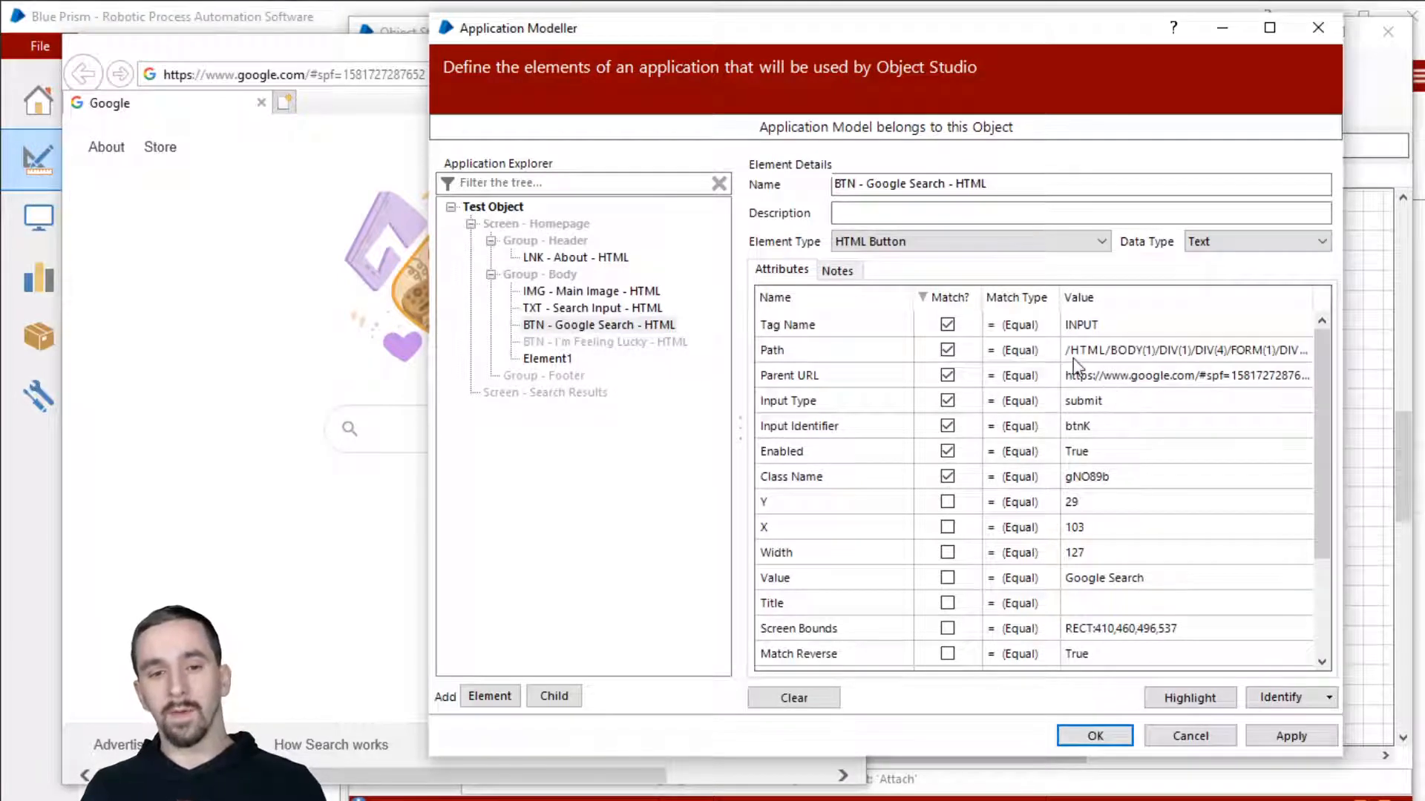
scroll(1080, 475, "down", 2)
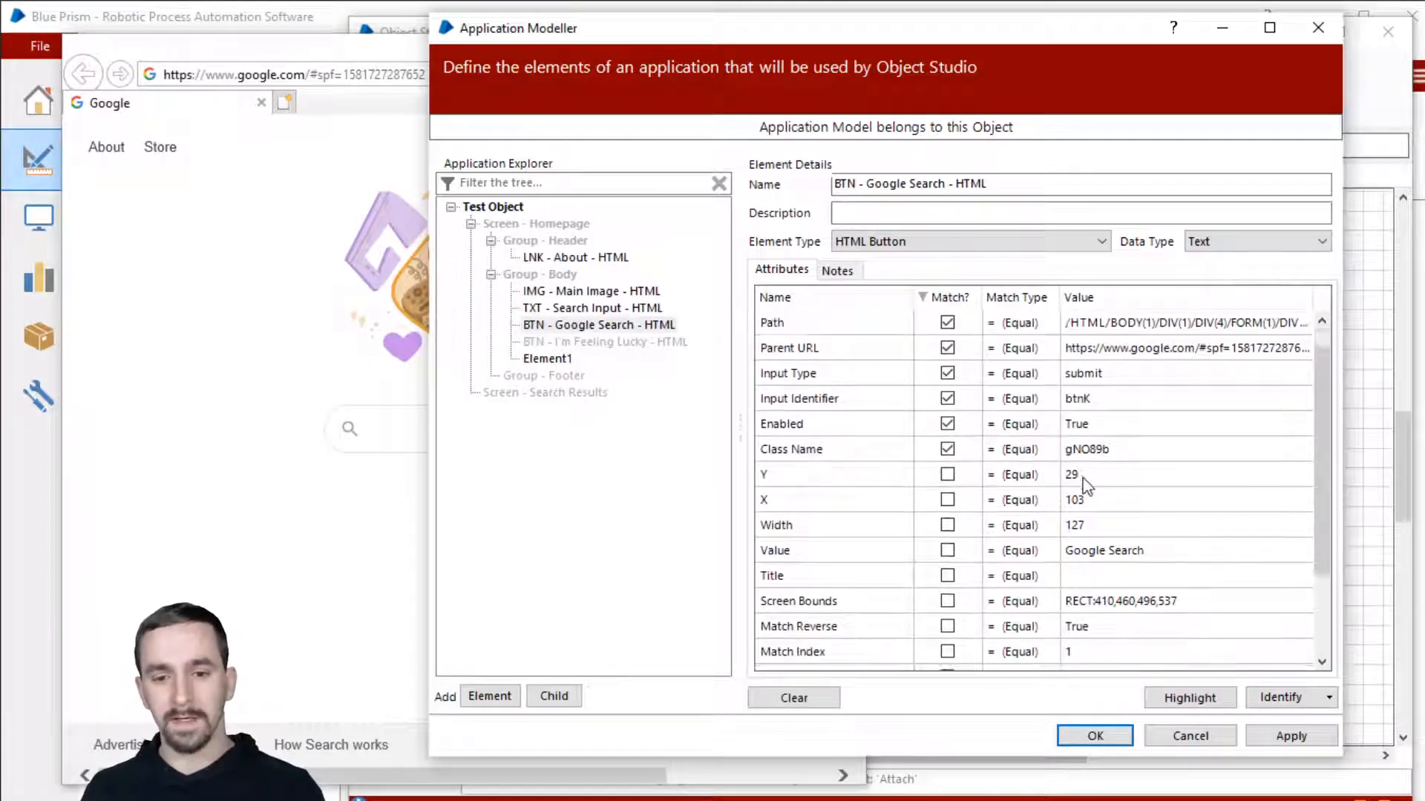
scroll(1085, 484, "up", 1)
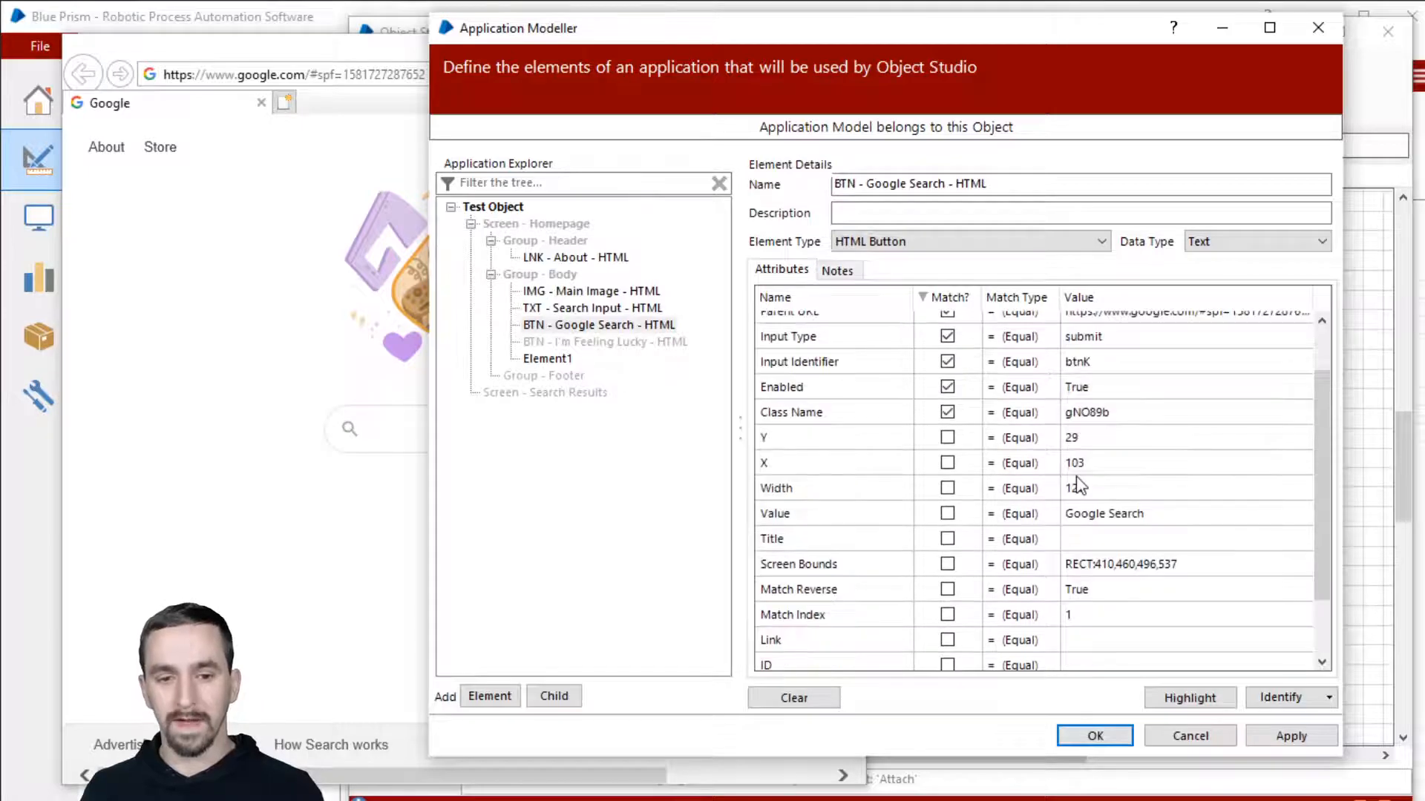
scroll(1068, 453, "up", 1)
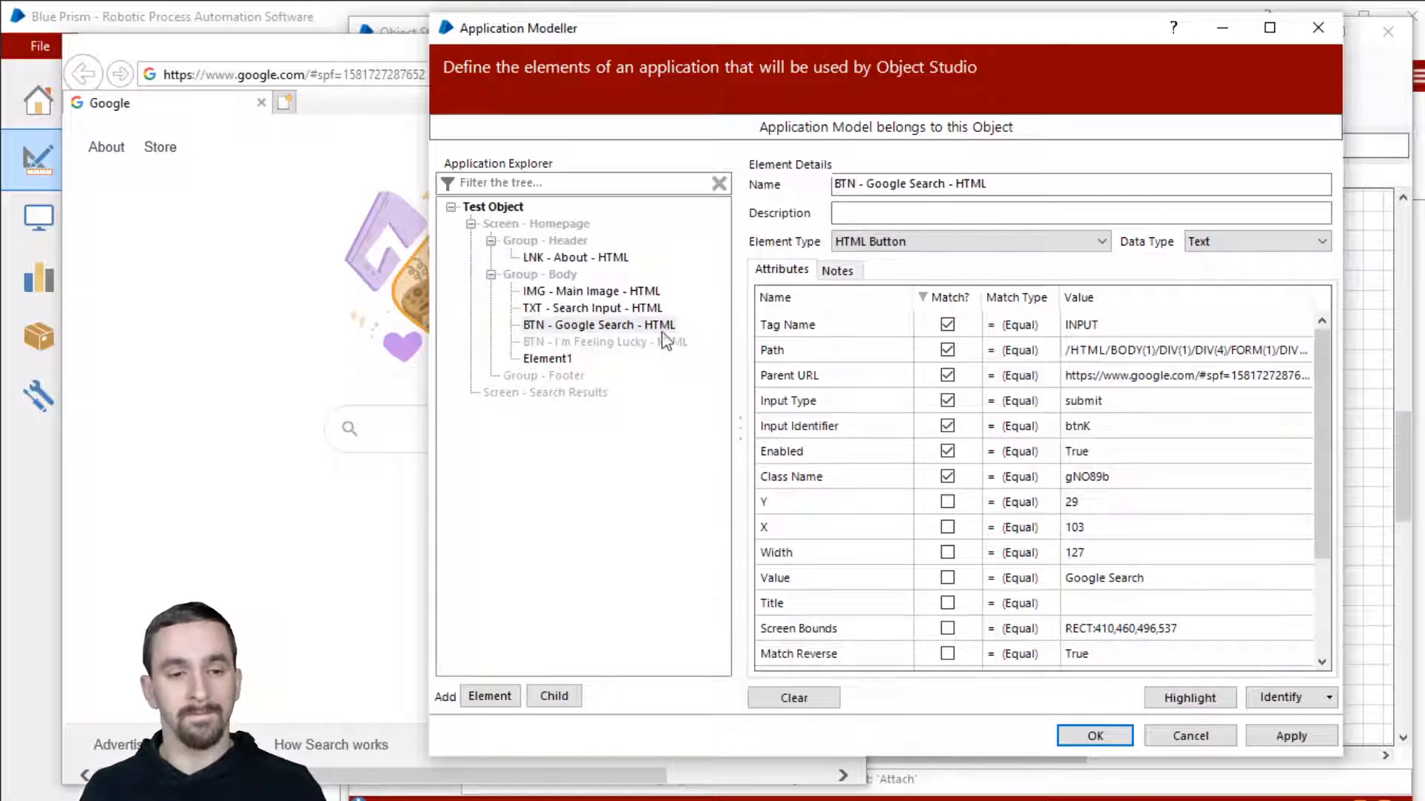
left_click(634, 325)
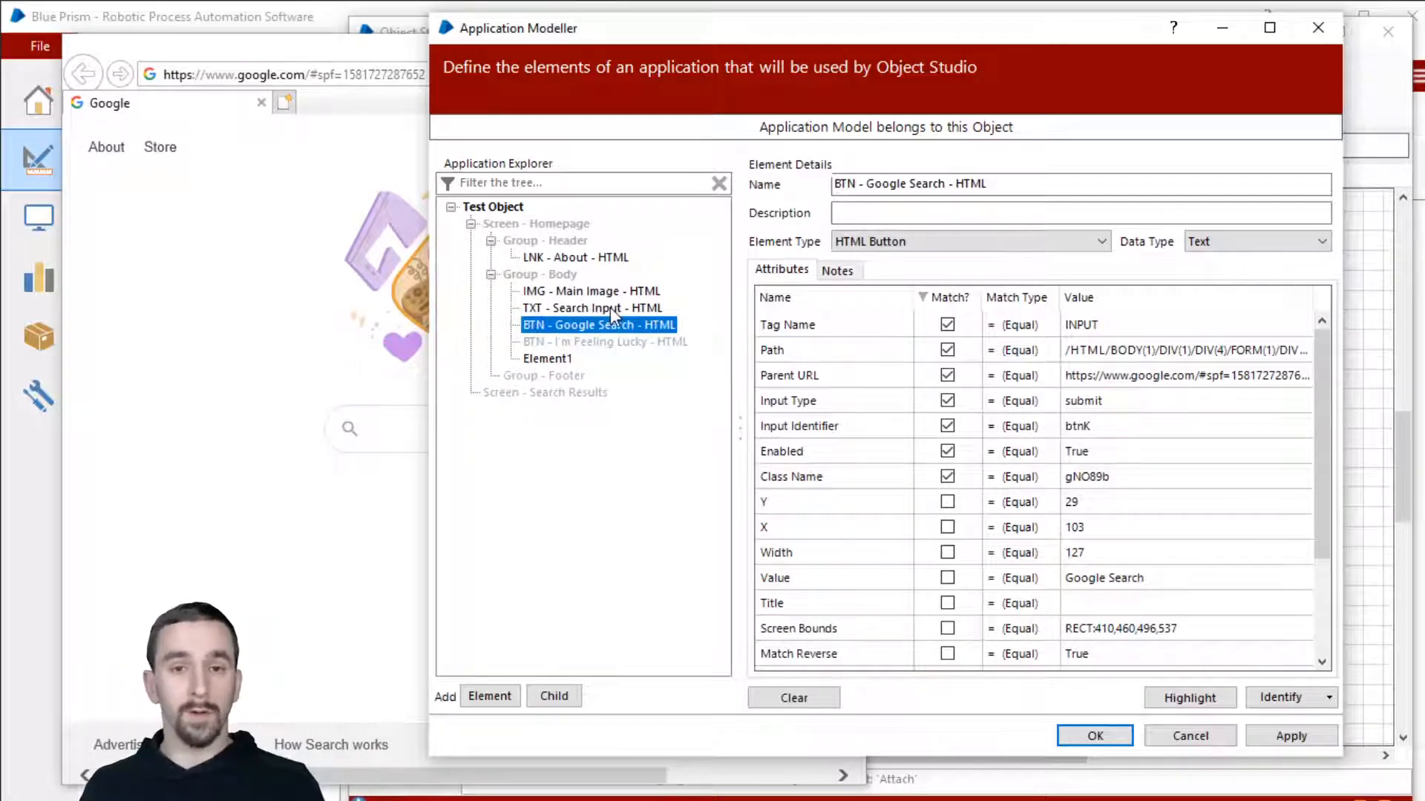
left_click(610, 307)
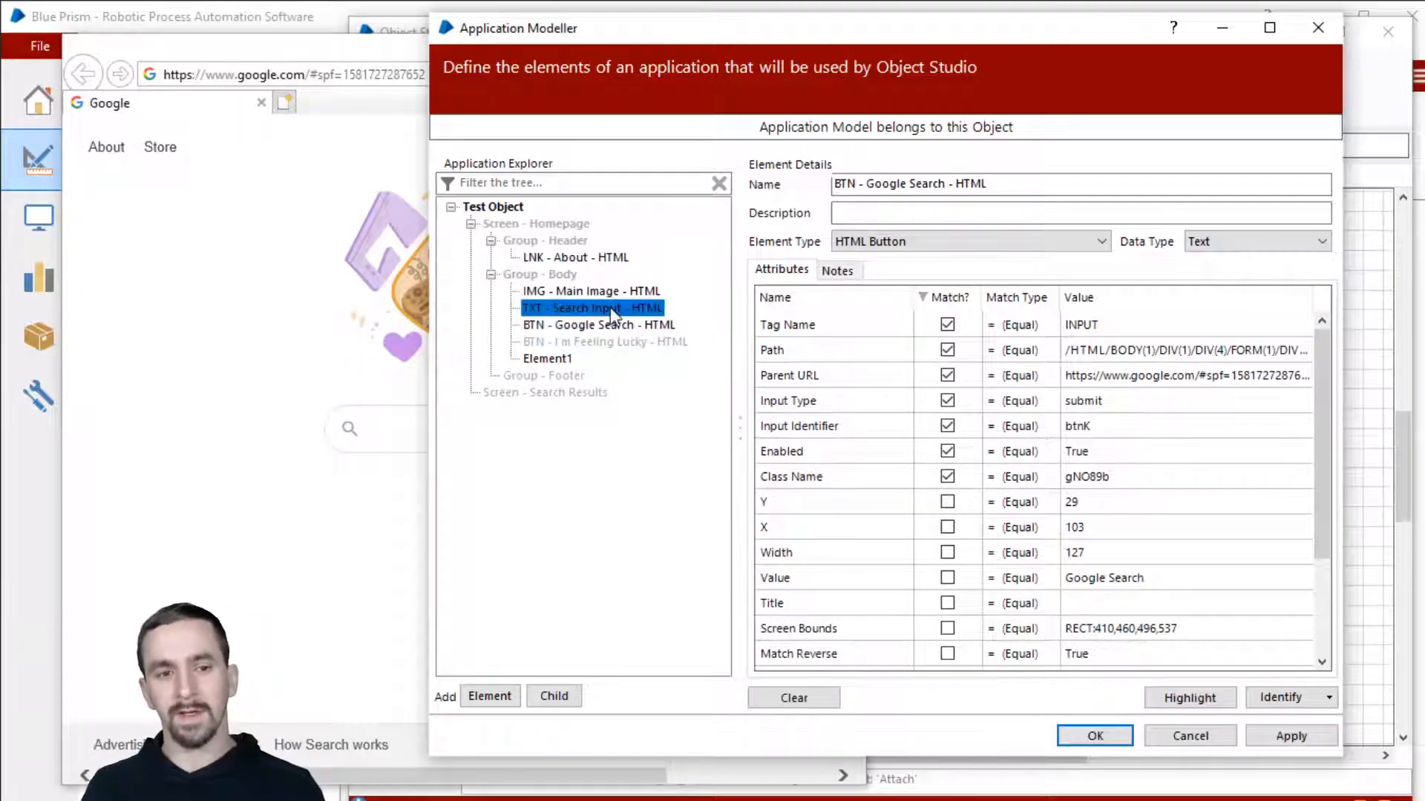
Step: Copy the Search Input's element mask onto the Google Search button and sort by Match?
right_click(610, 310)
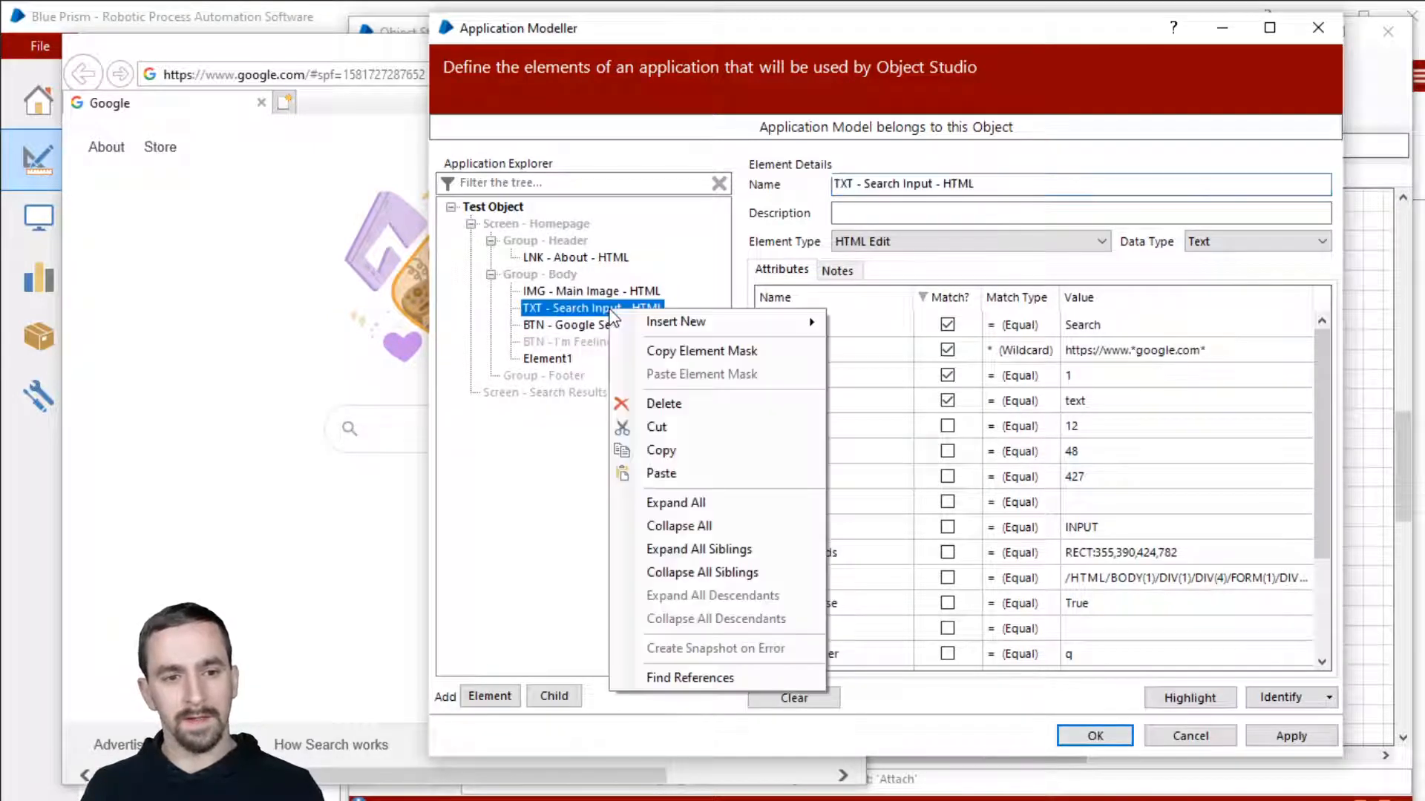
left_click(731, 353)
right_click(613, 325)
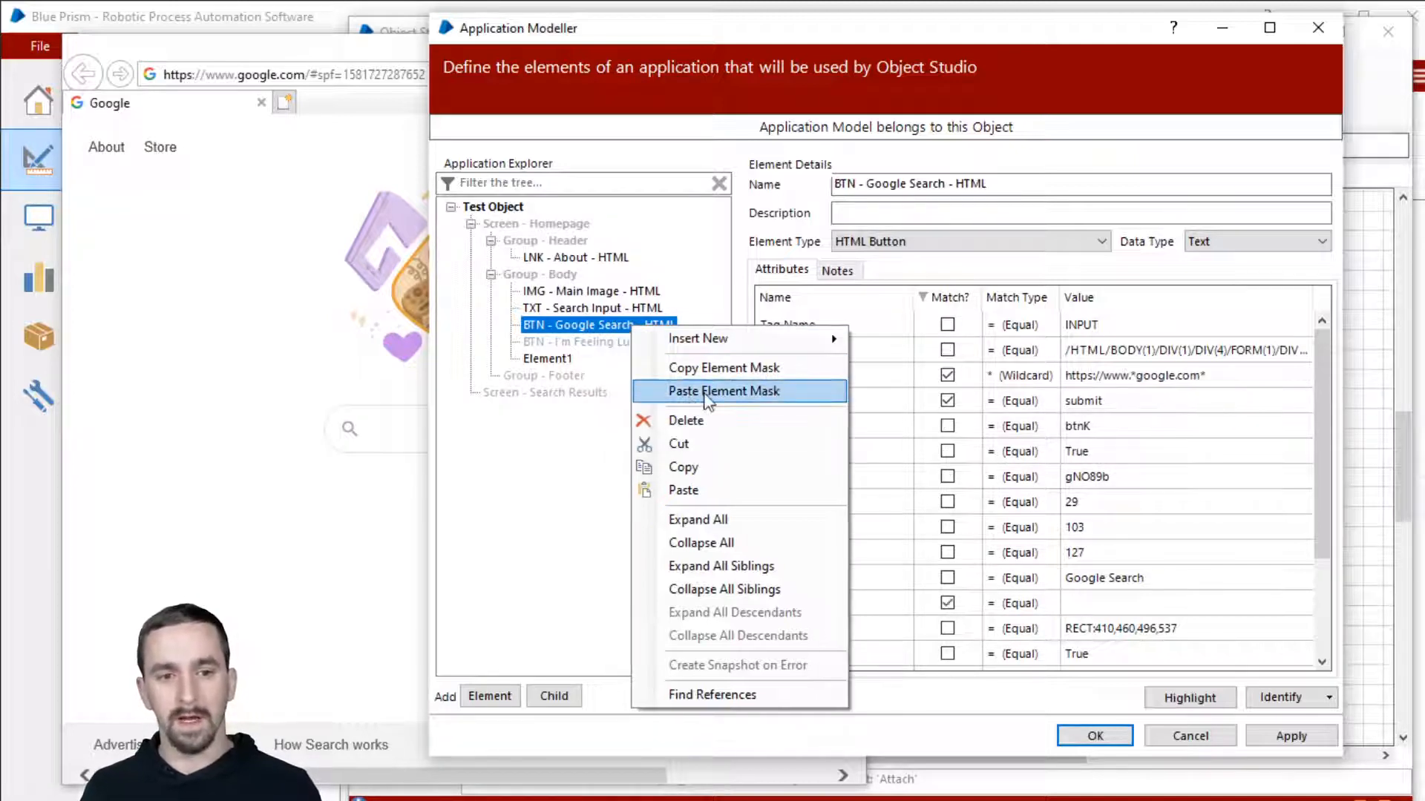
left_click(707, 401)
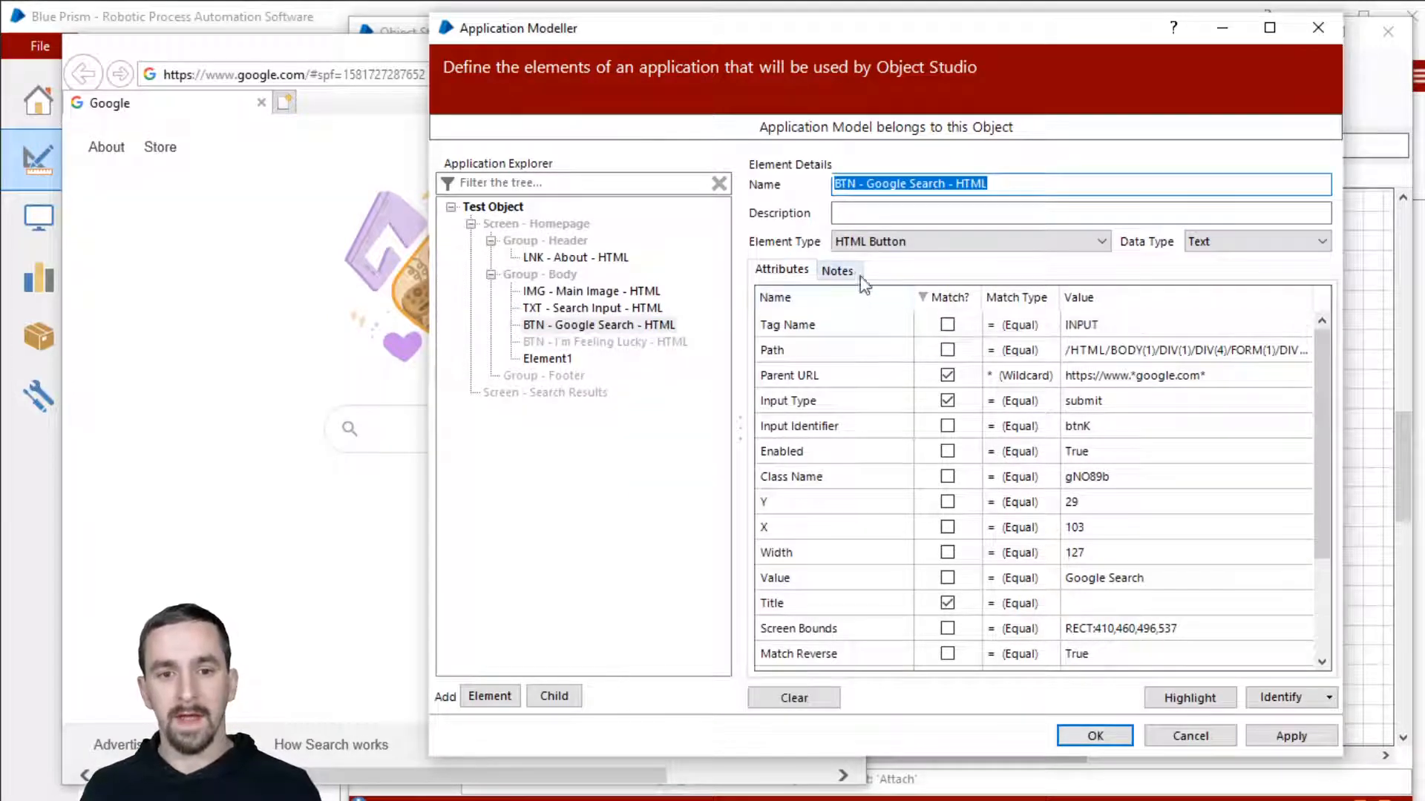
left_click(938, 294)
left_click(939, 296)
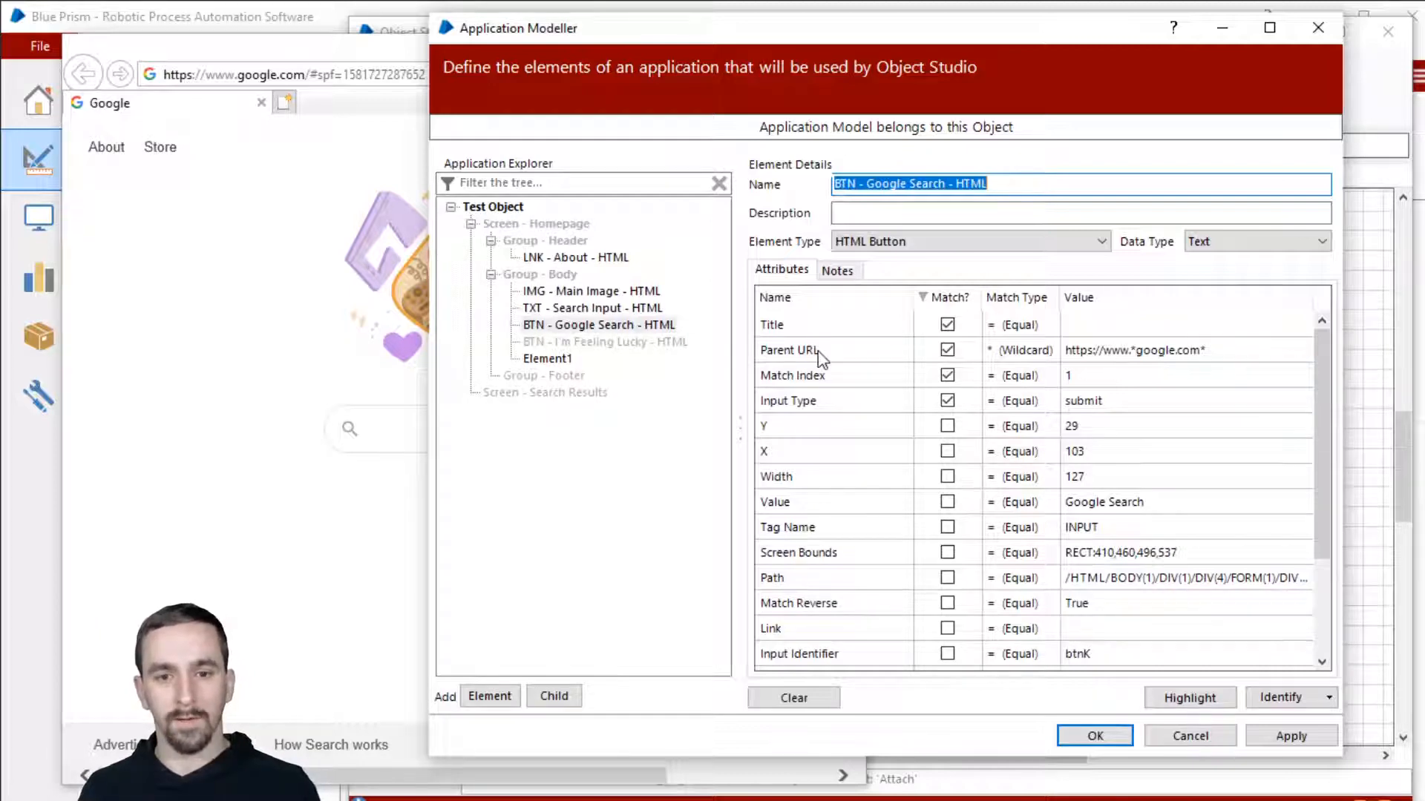
Step: Compare with the Search Input's attributes, then stop the button matching on Title
left_click(622, 310)
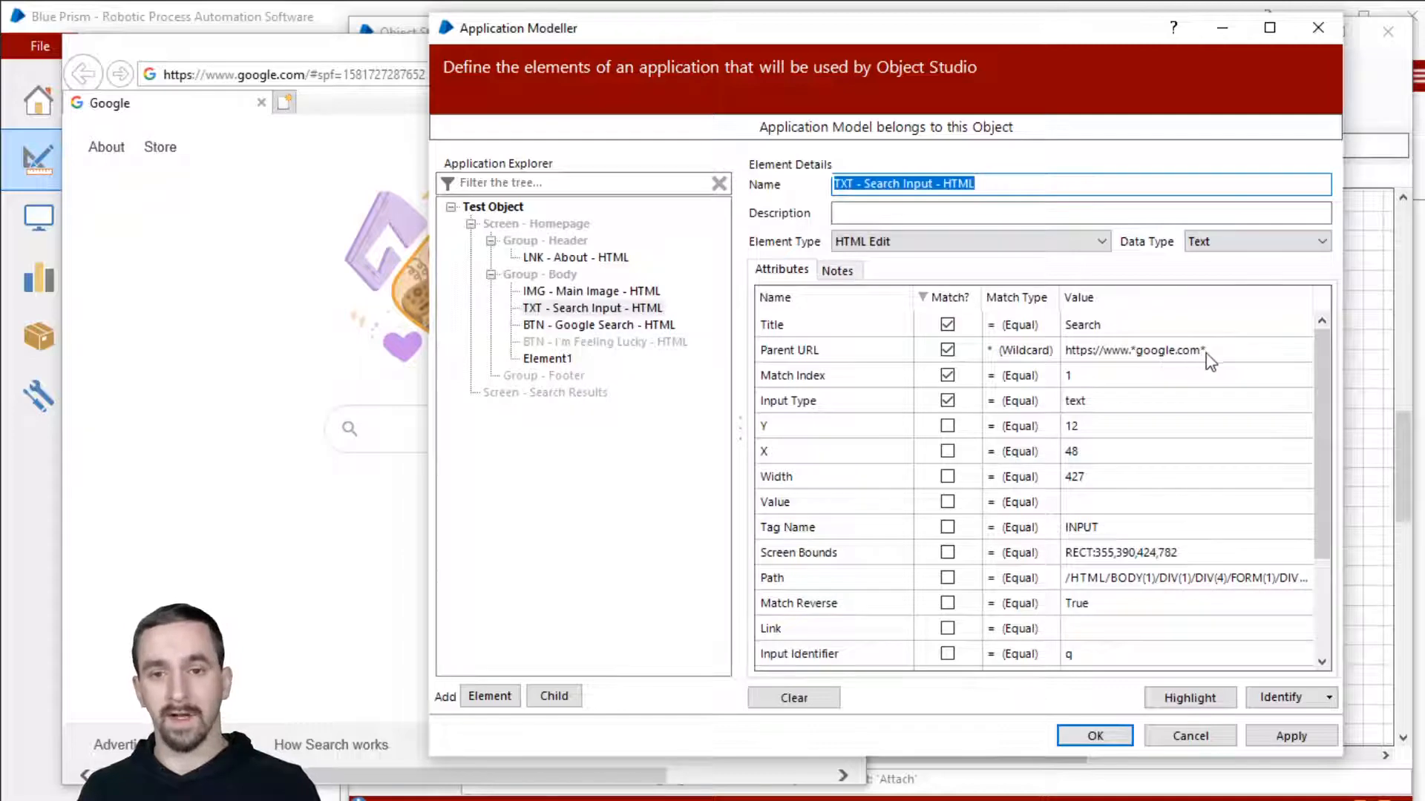
left_click(635, 325)
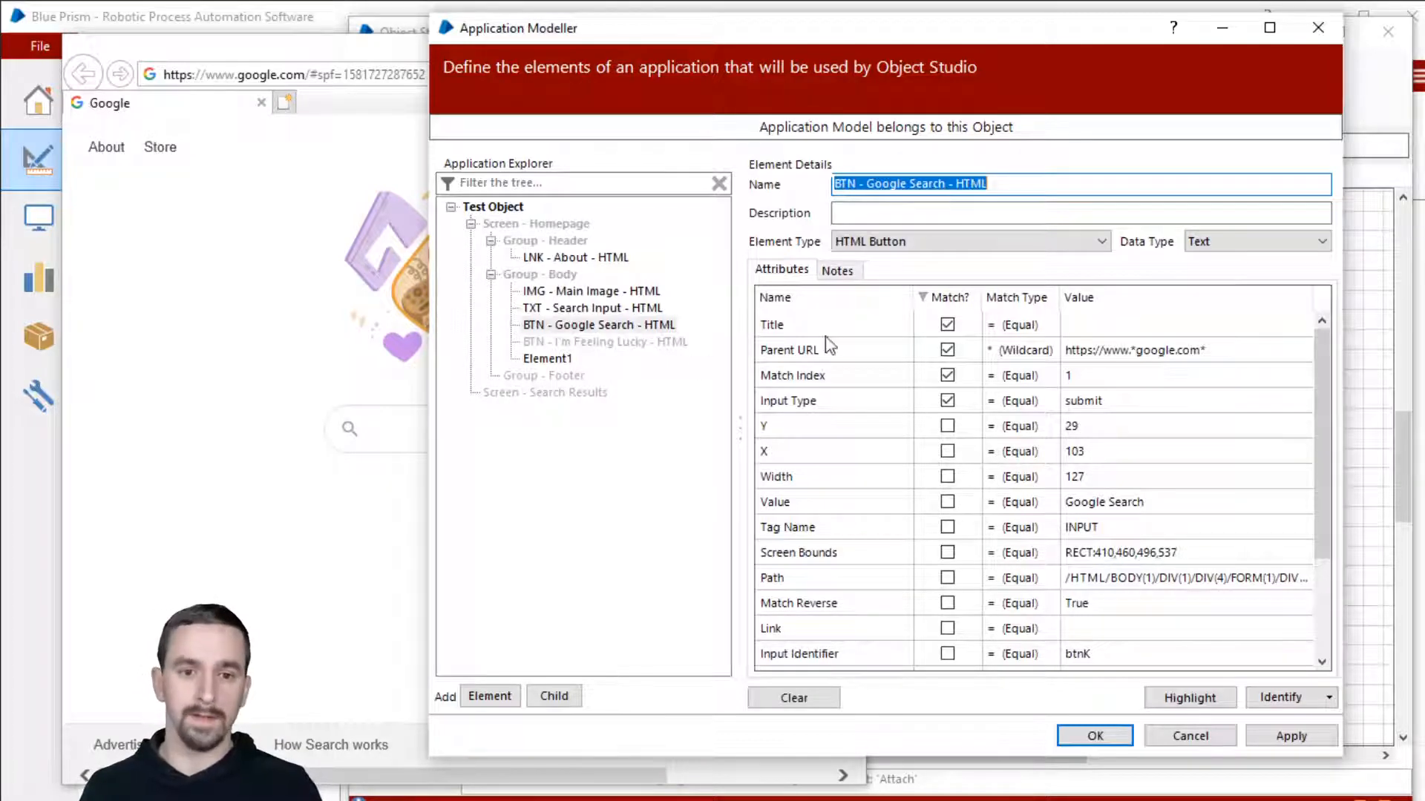
left_click(1090, 325)
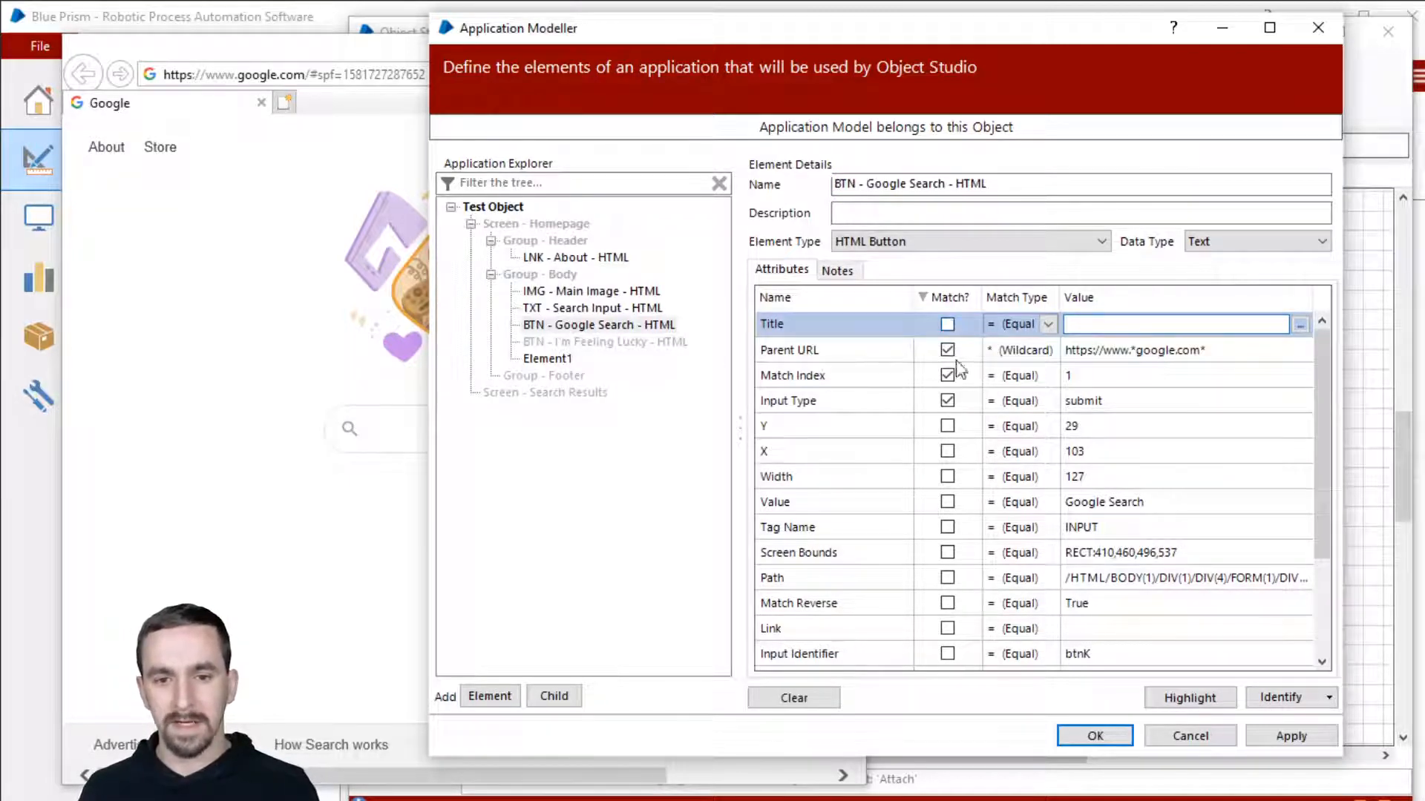
Step: Also match the Google Search button on Value, sort by Match?, and highlight it on the page
scroll(1012, 429, "down", 1)
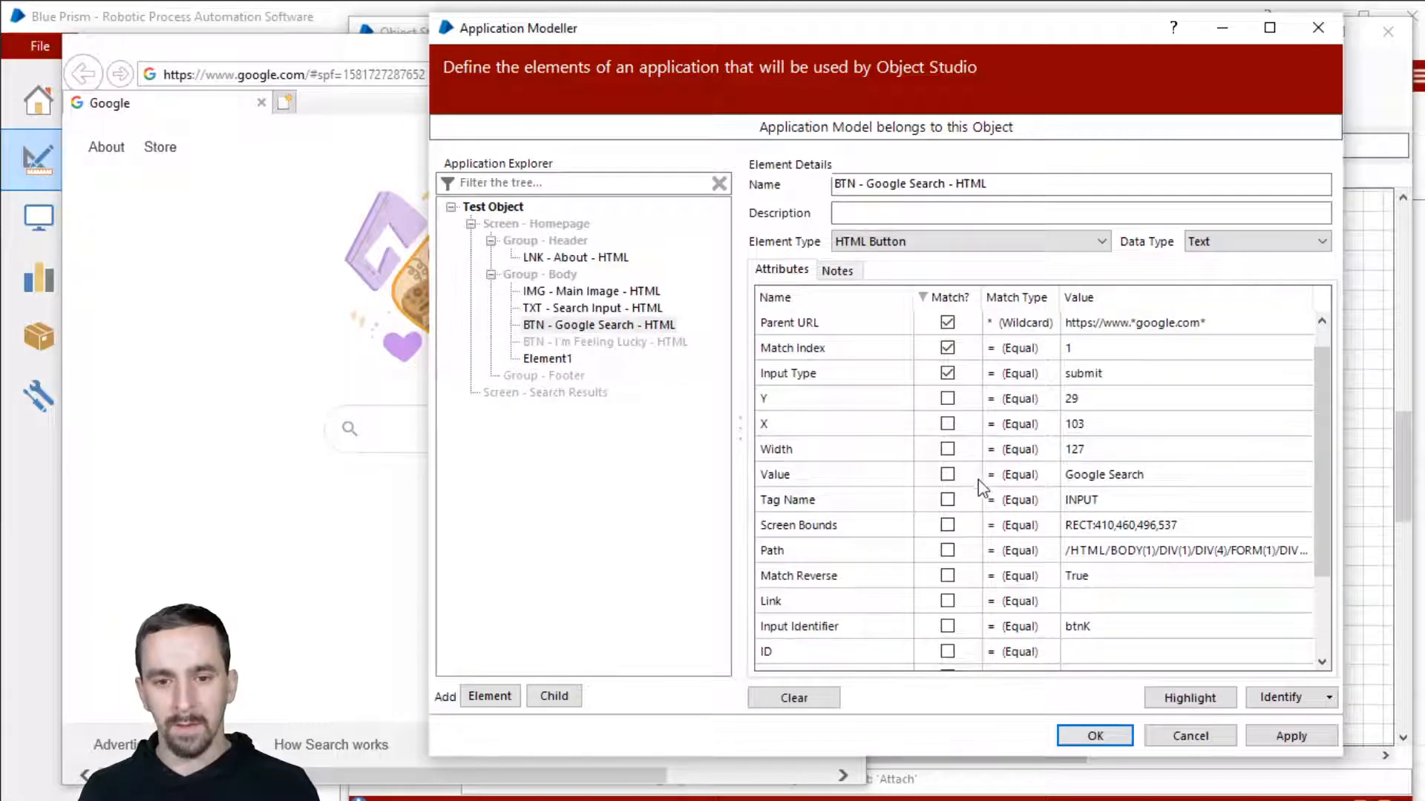
left_click(949, 475)
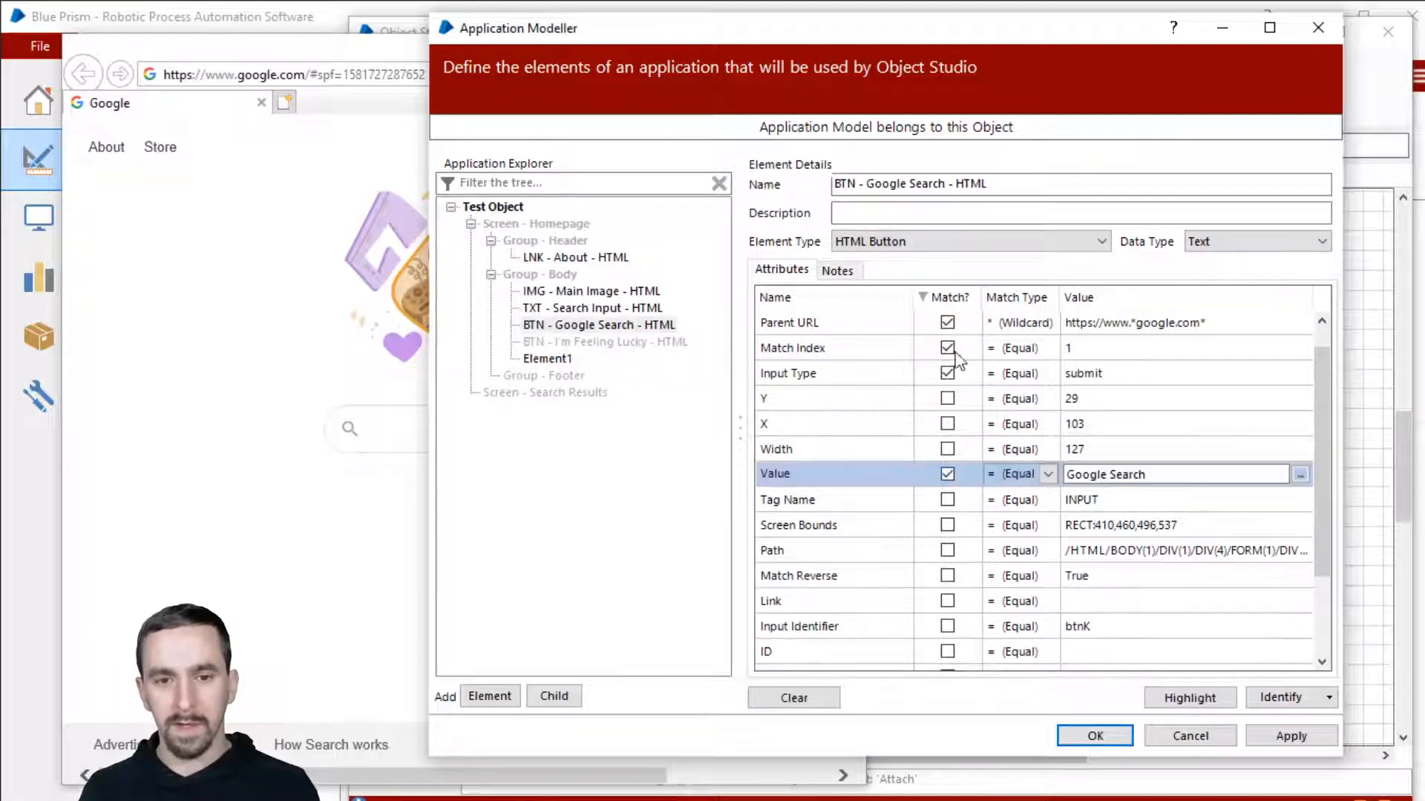
left_click(951, 297)
scroll(1021, 353, "up", 1)
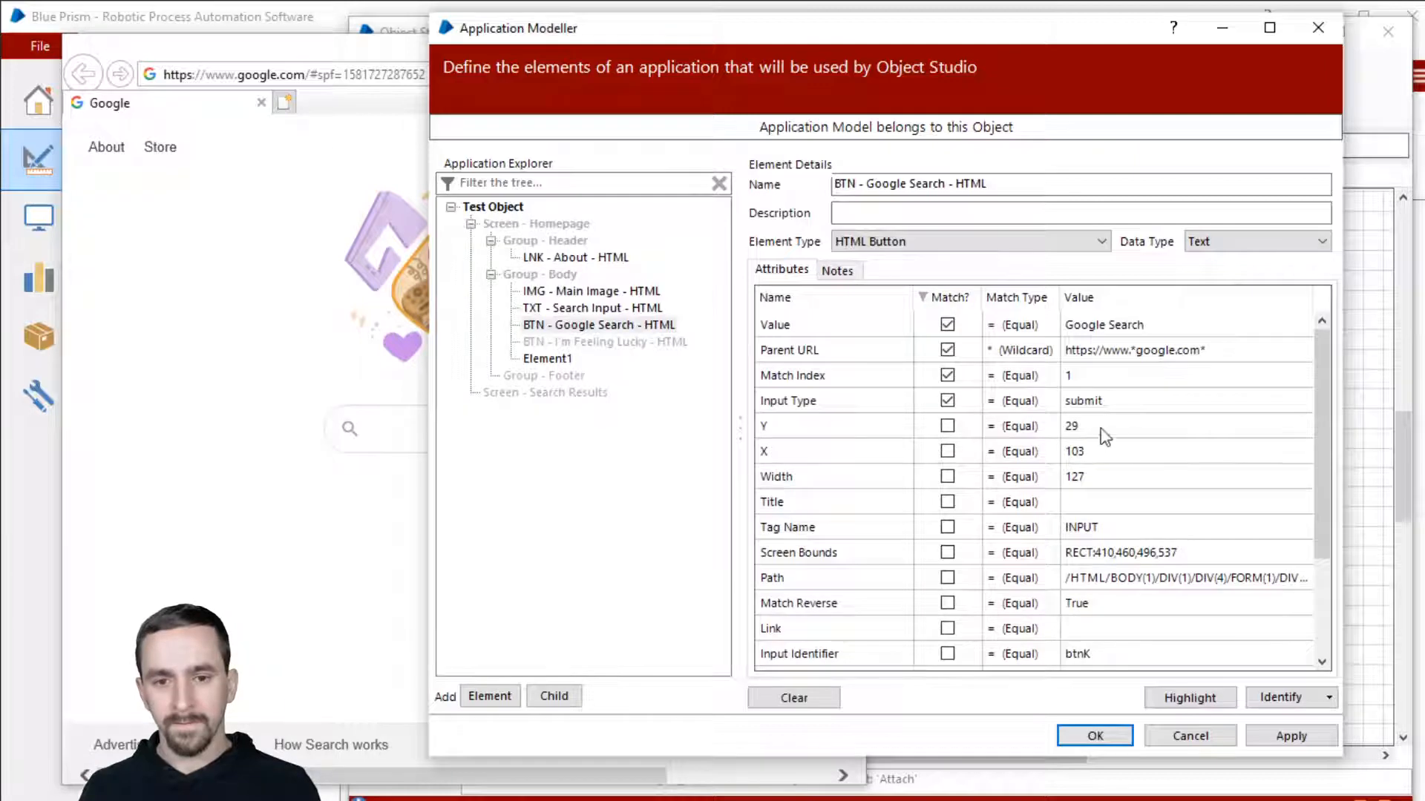
scroll(1200, 522, "down", 3)
scroll(1200, 521, "down", 3)
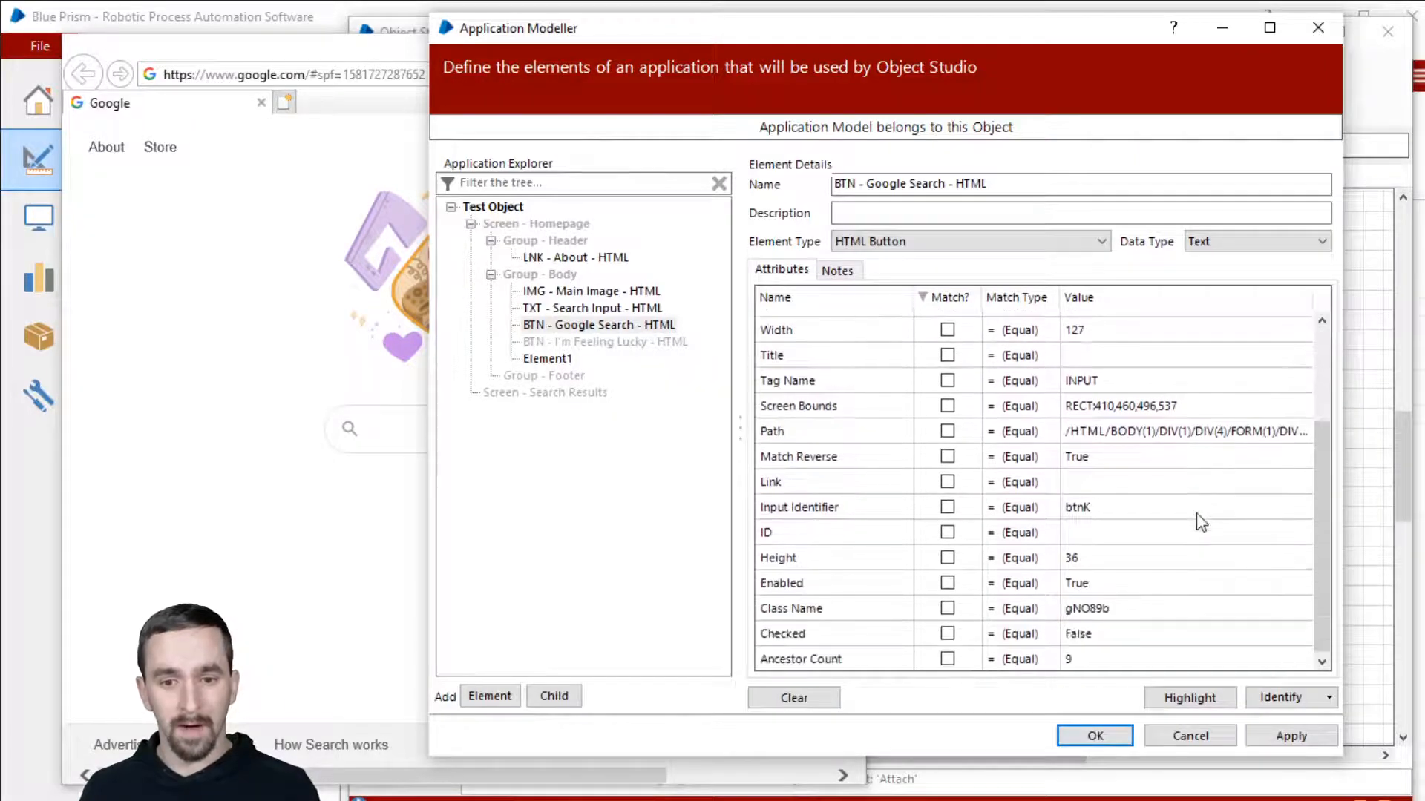
scroll(1200, 521, "up", 6)
left_click(1161, 699)
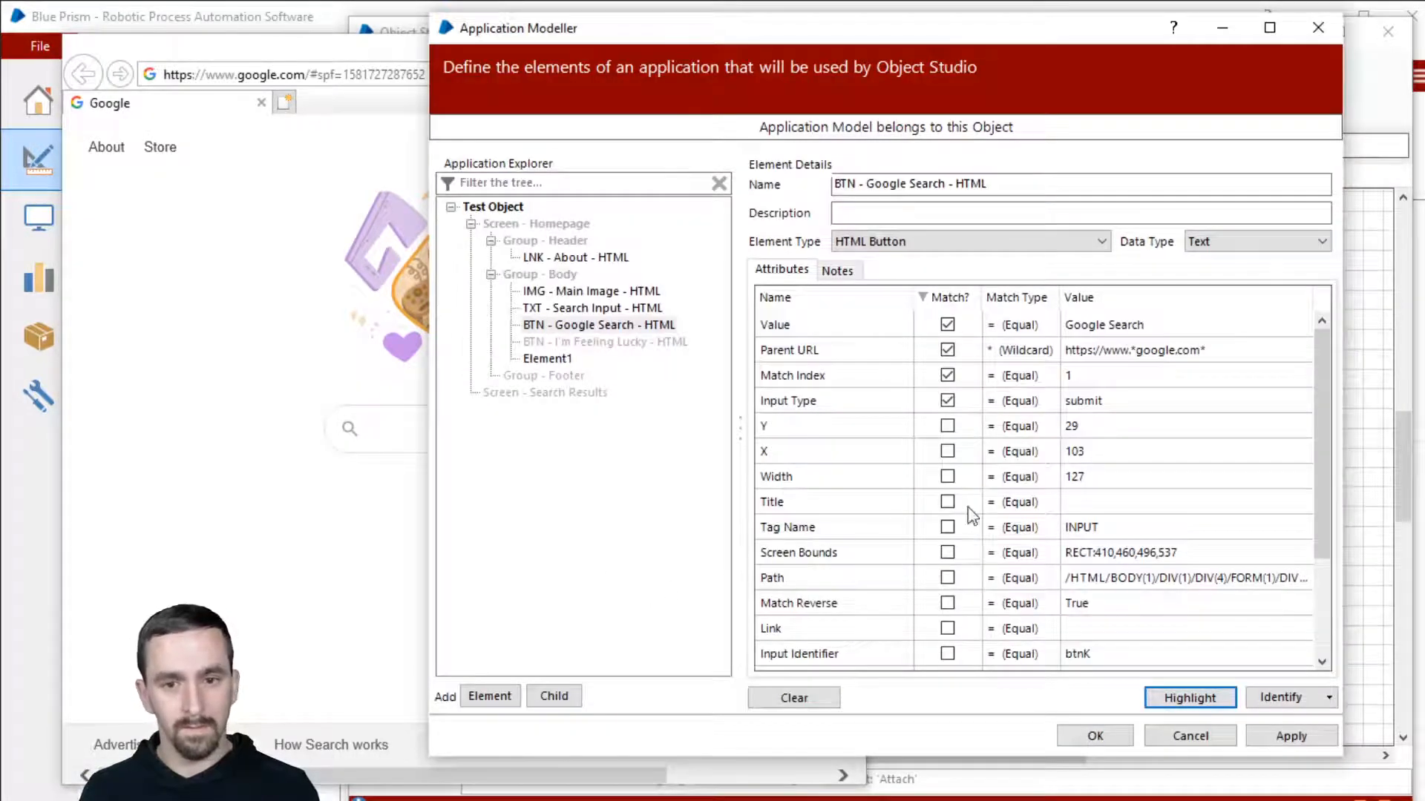
left_click(1172, 698)
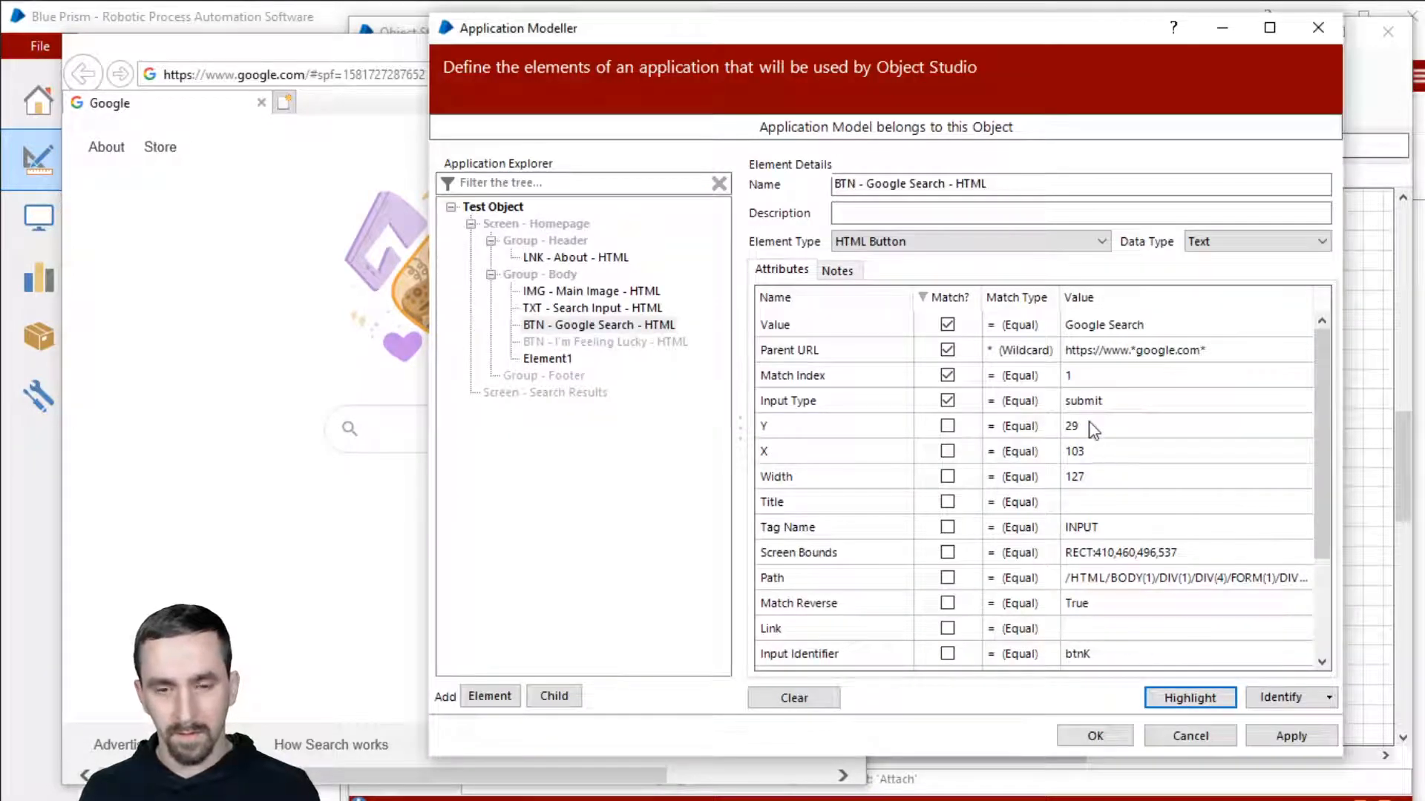
Step: Review Match Index, Parent URL, Value and Input Type, then start editing Match Index to 2
left_click(1093, 375)
left_click(1130, 350)
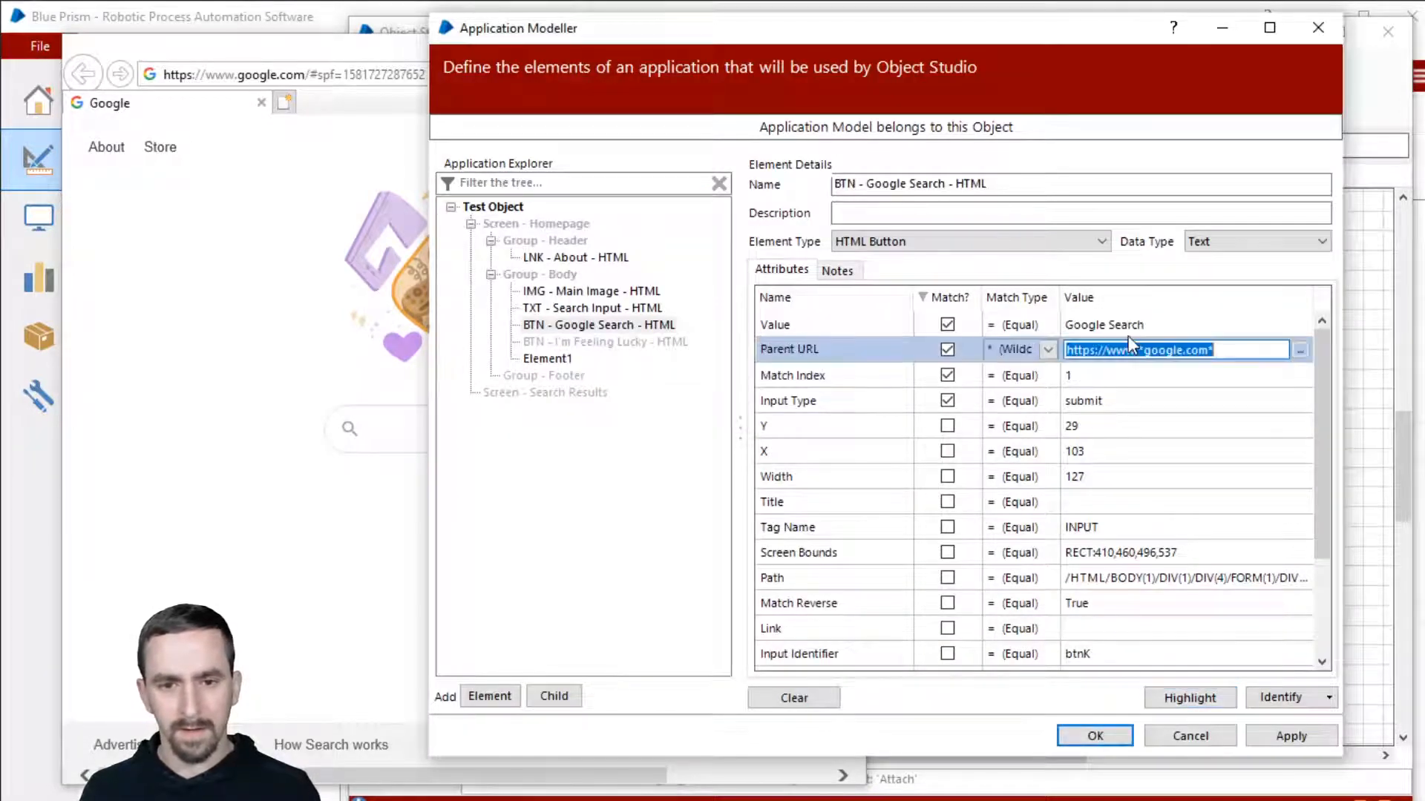
left_click(1128, 327)
left_click(1139, 400)
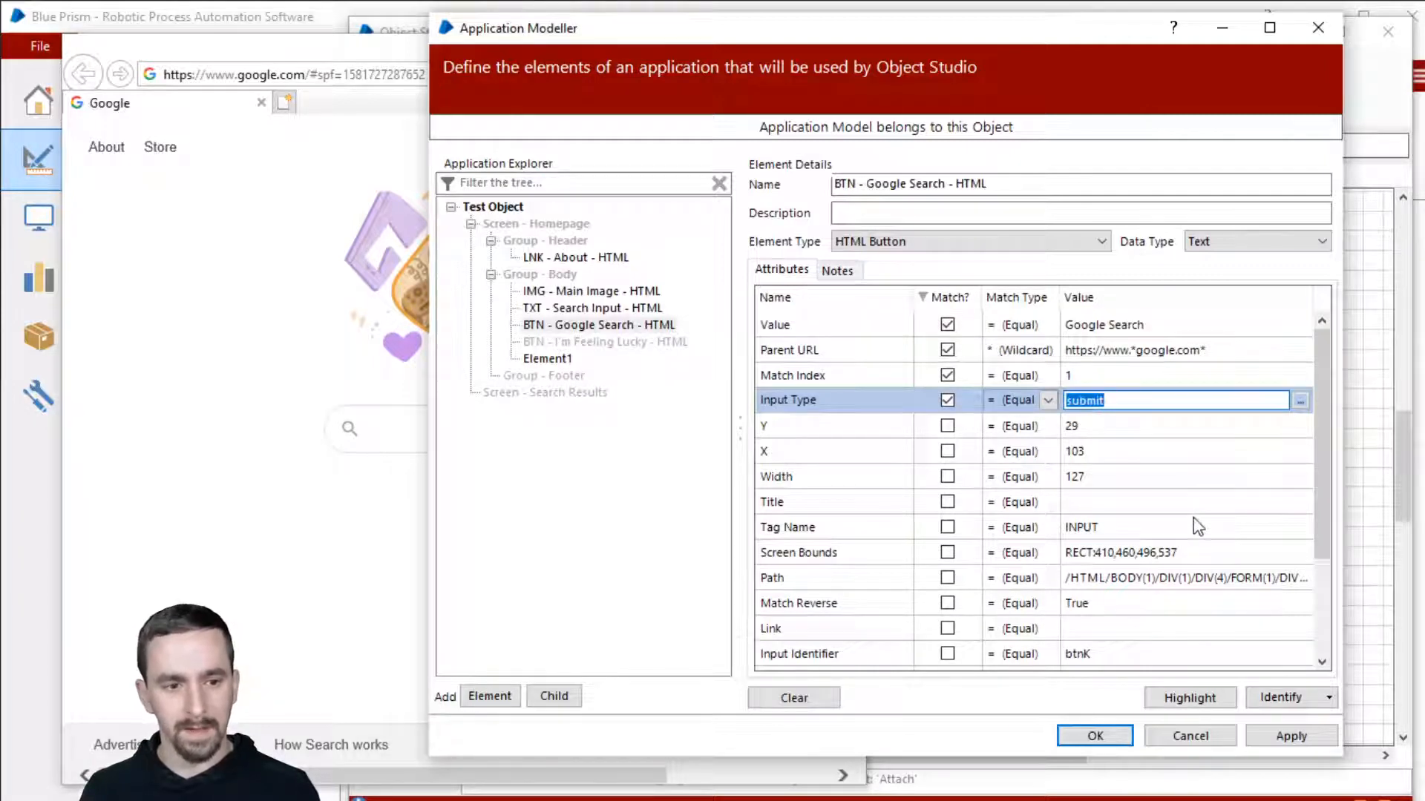
scroll(1196, 519, "down", 2)
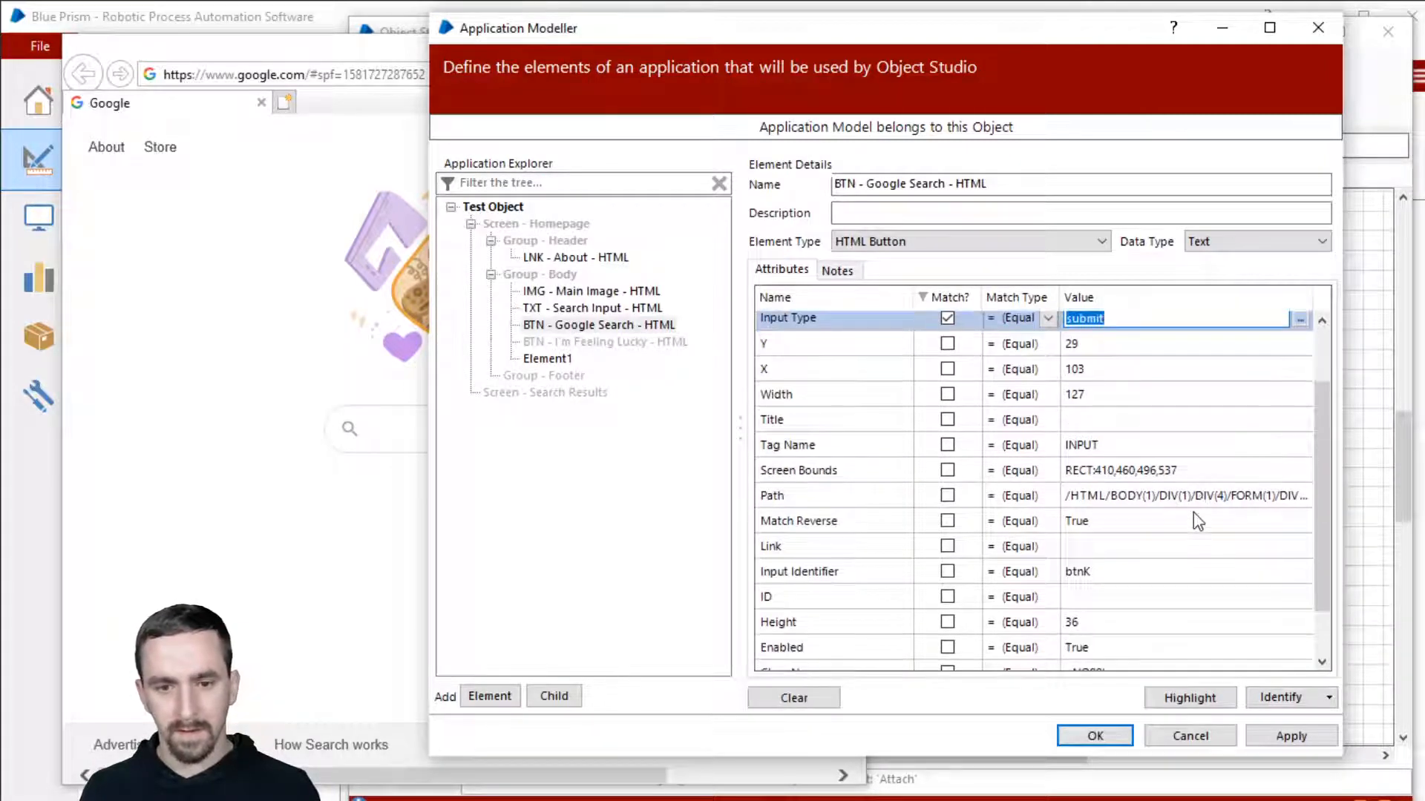
scroll(1192, 512, "up", 2)
left_click(1152, 376)
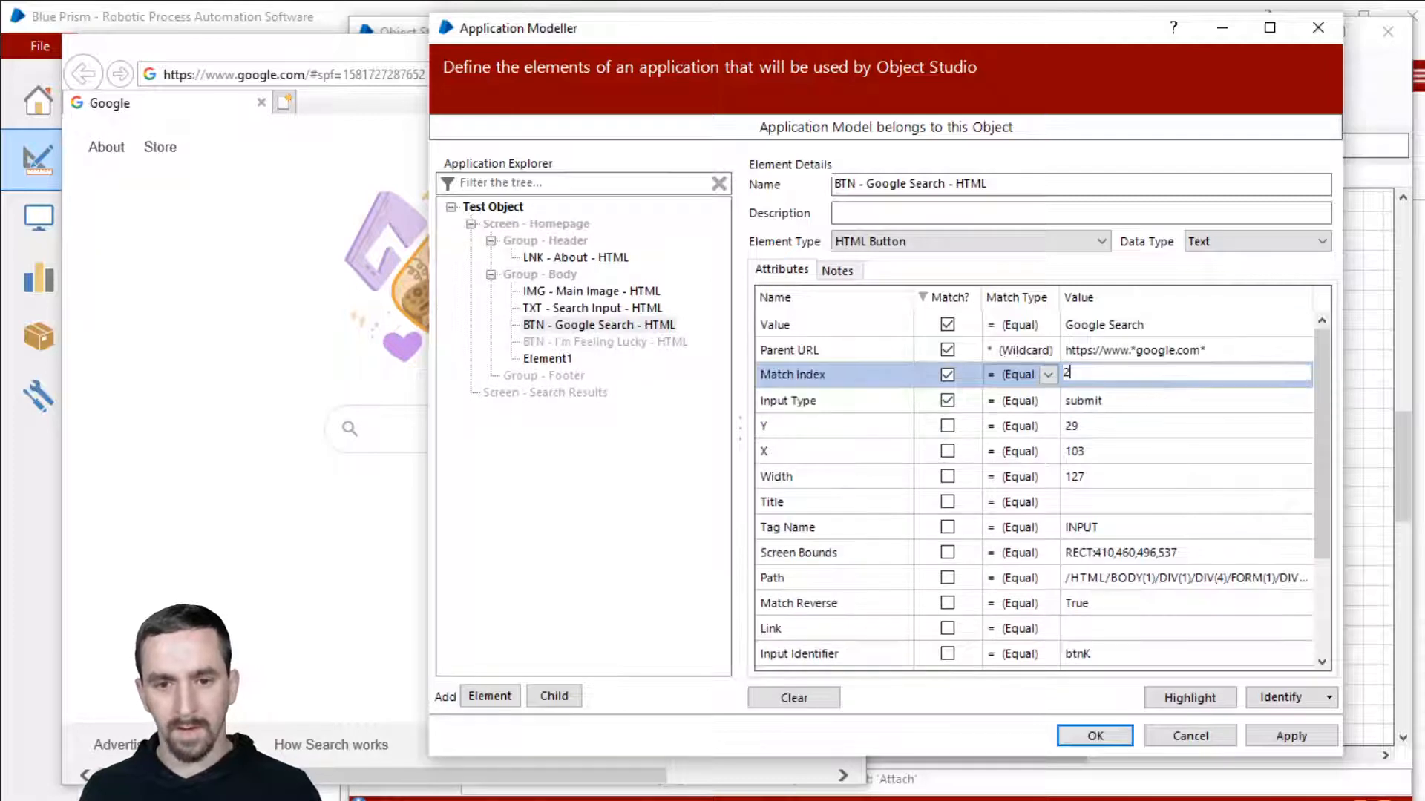
Step: Test Match Index 2 on the page, then set Match Index back to 1 and re-highlight the button
left_click(1201, 698)
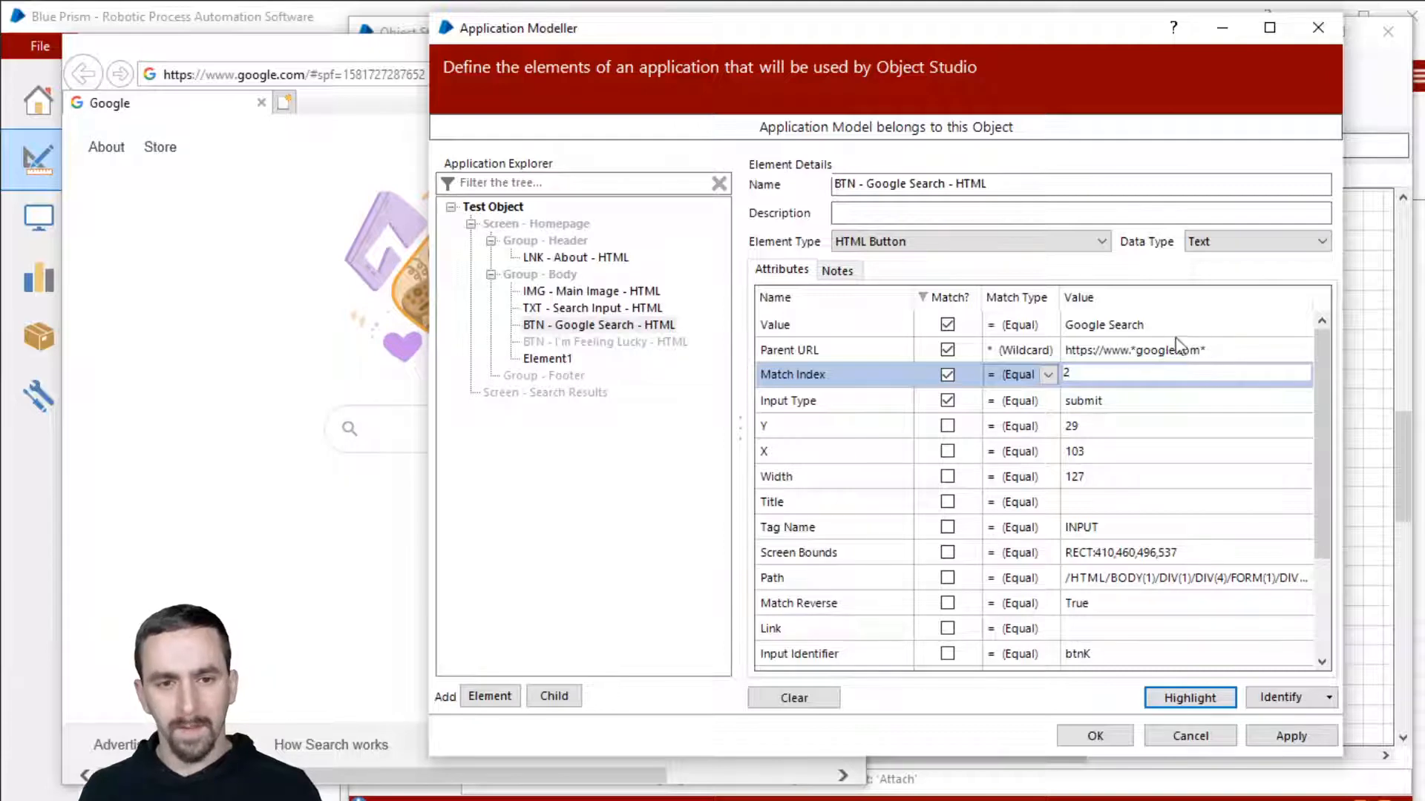
left_click(1155, 331)
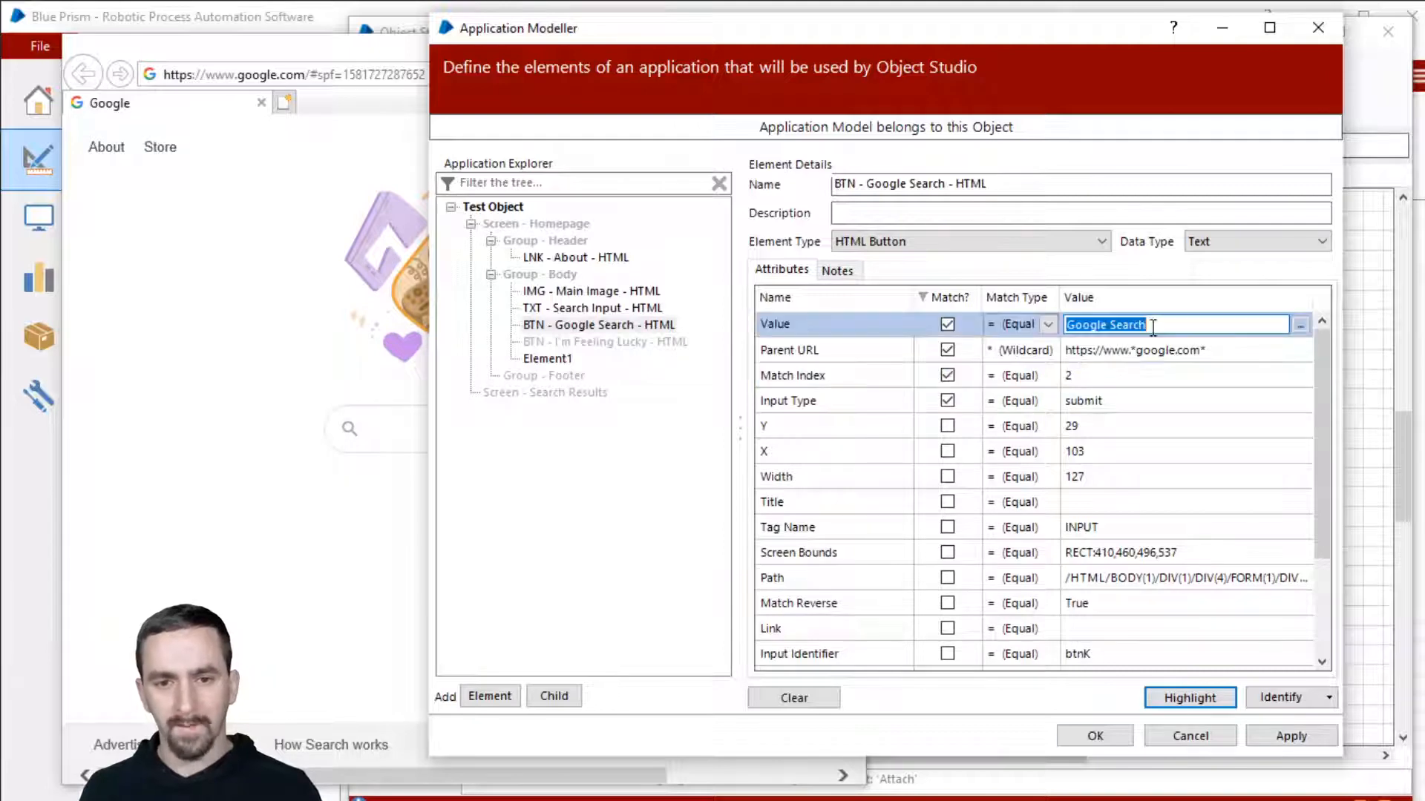
left_click(1172, 403)
left_click(1121, 374)
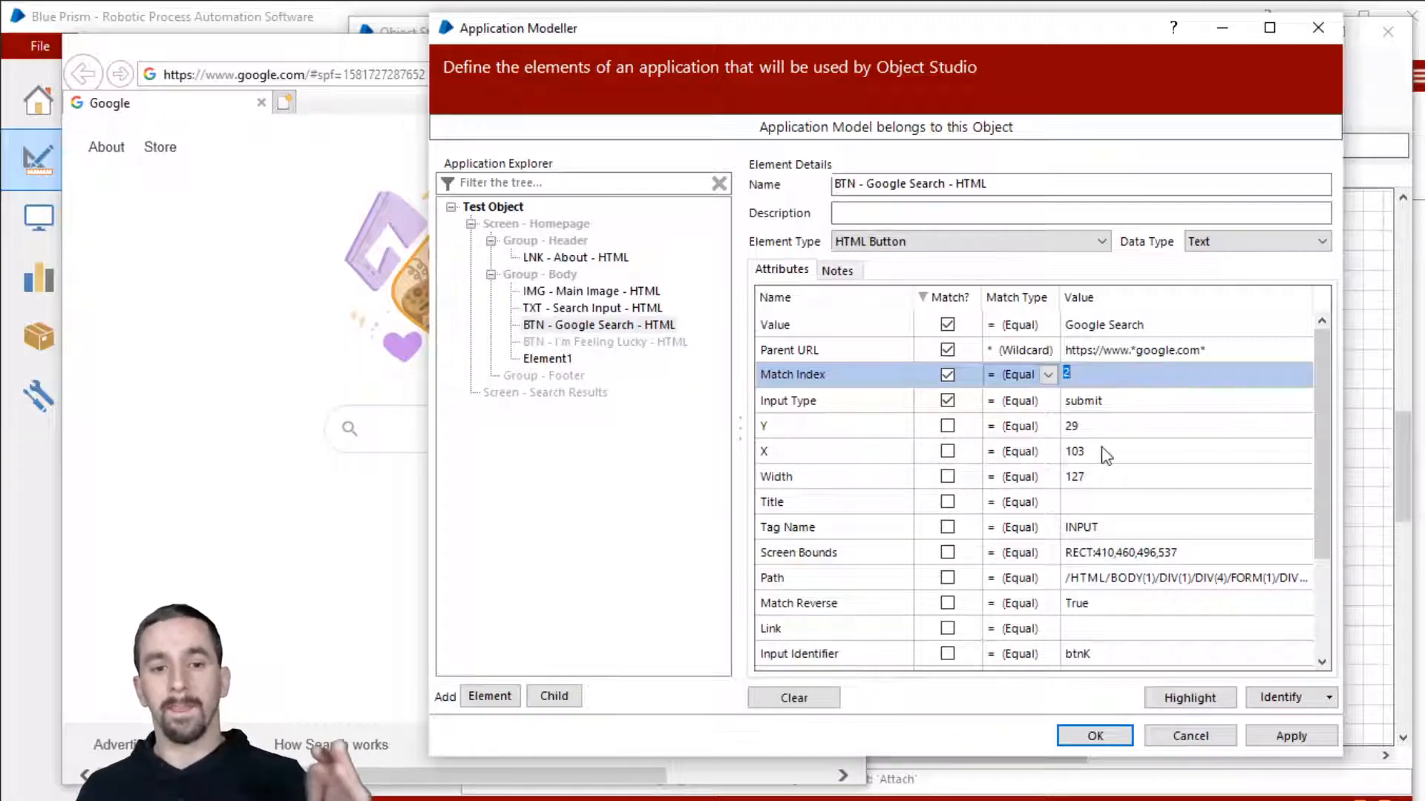
scroll(1106, 455, "down", 2)
scroll(1106, 454, "down", 1)
scroll(1106, 454, "up", 3)
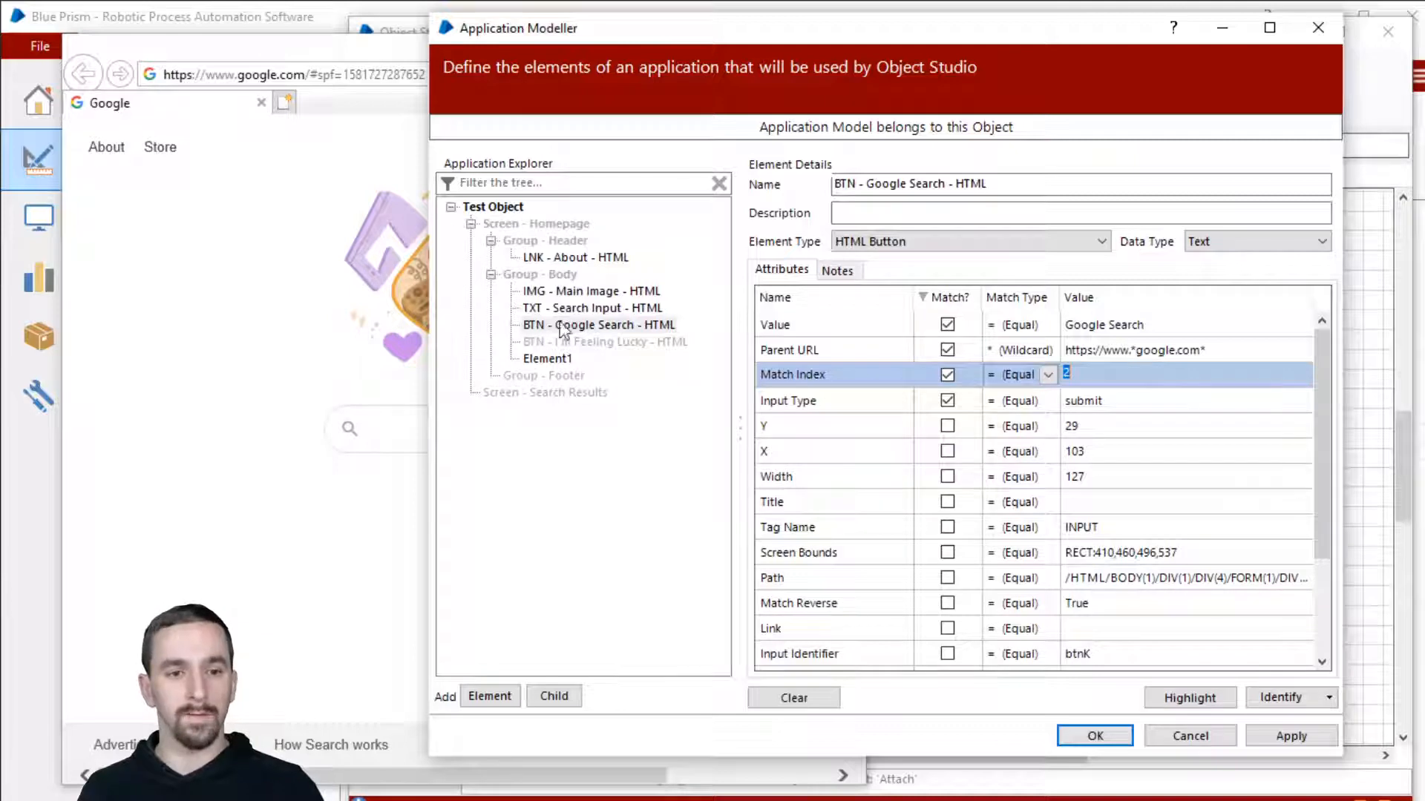
type("1")
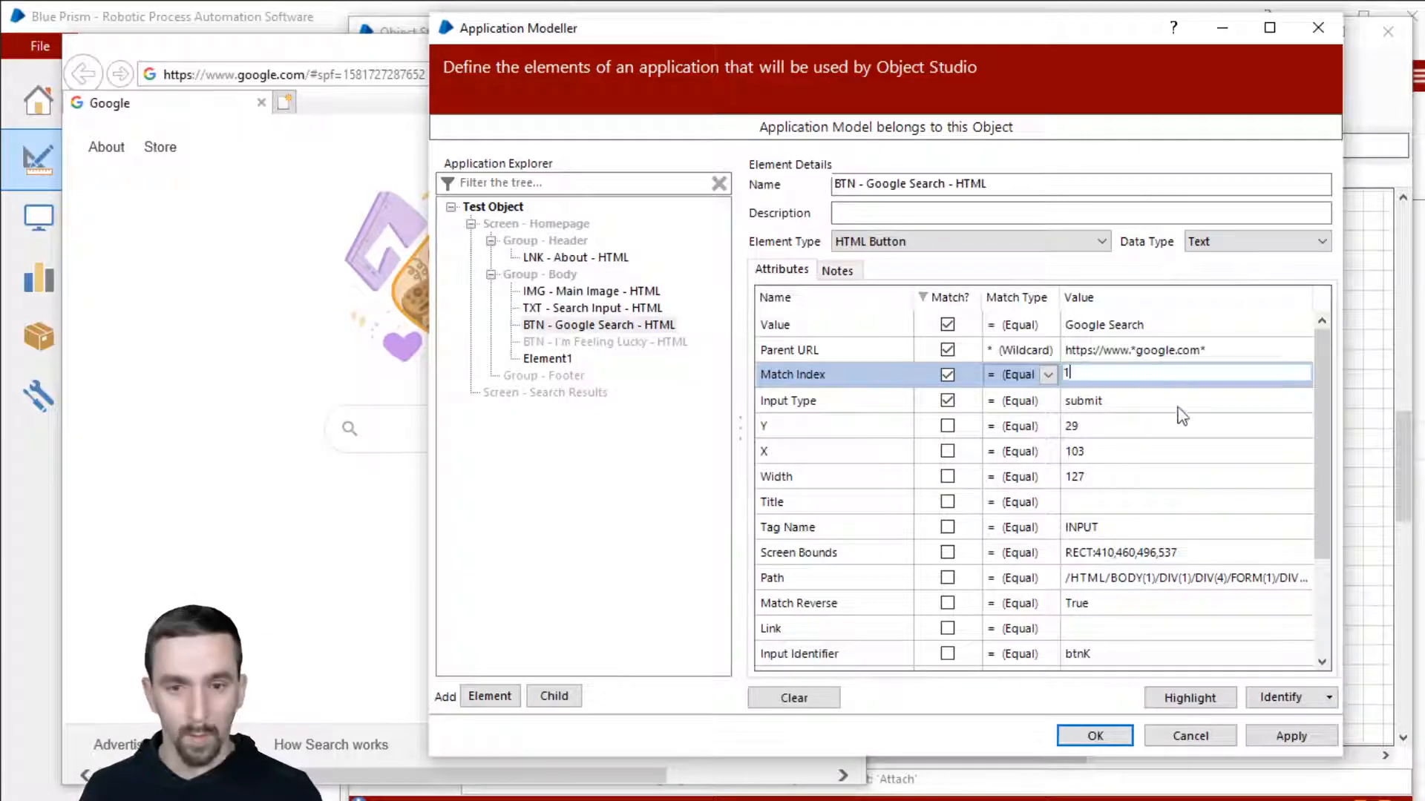
left_click(1190, 698)
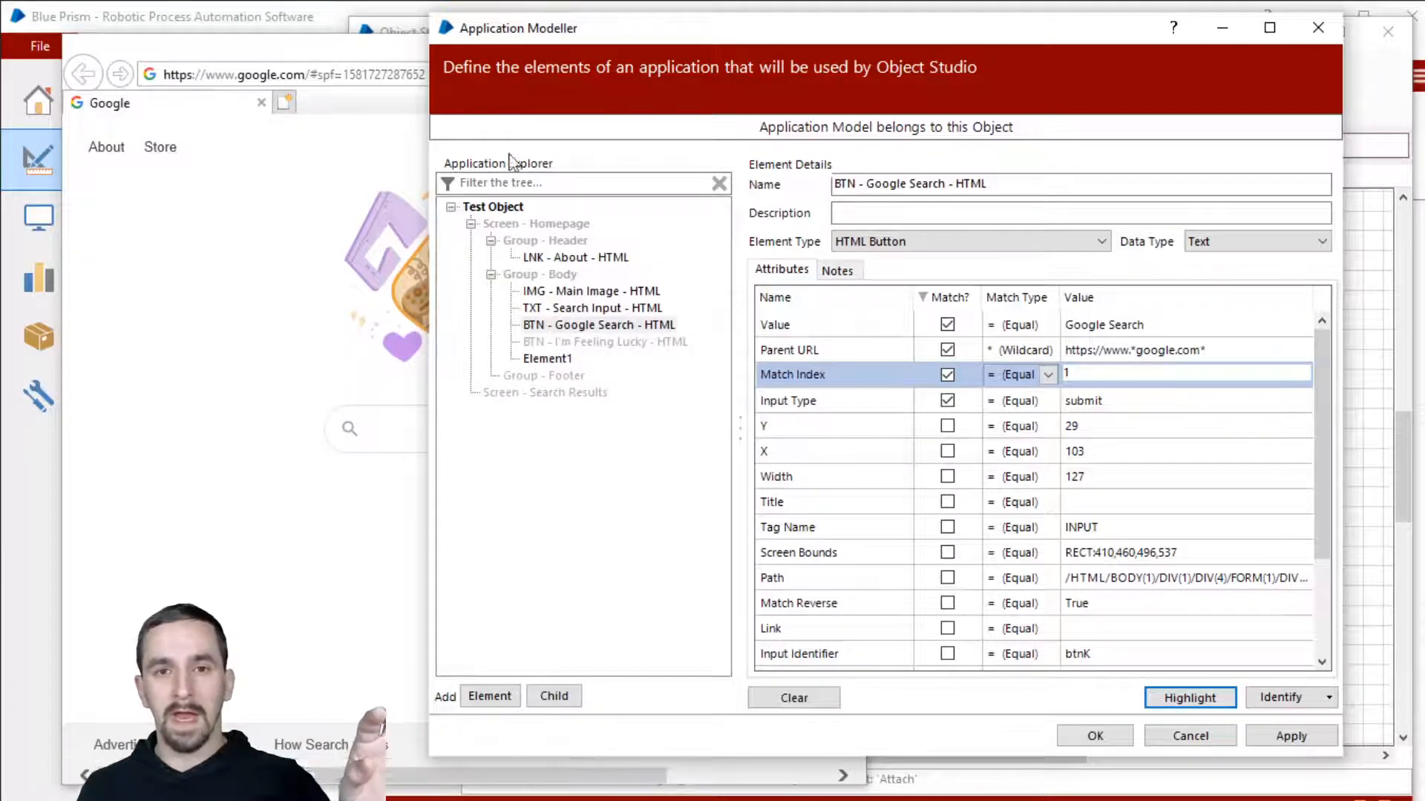
left_click(1204, 701)
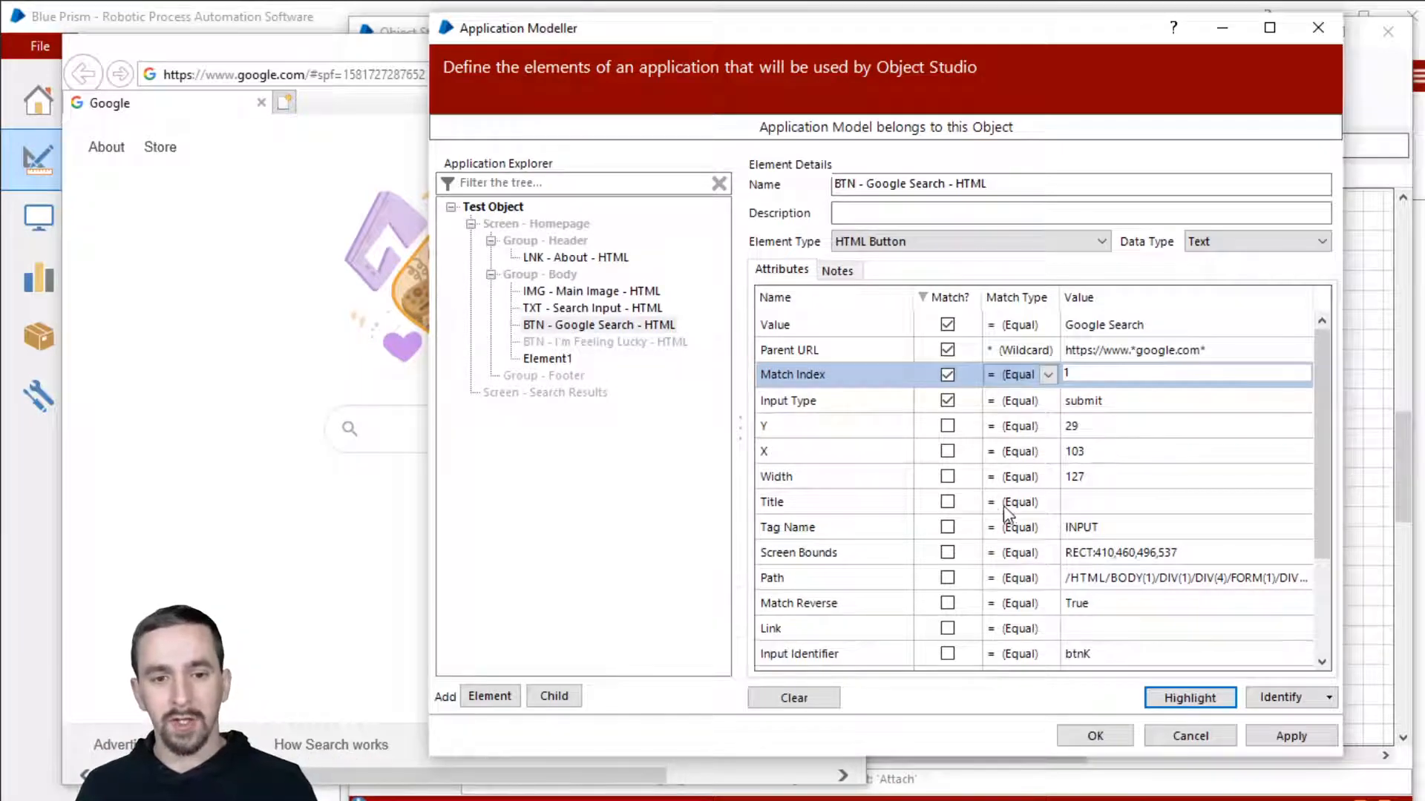
Step: Match the Google Search button on Width Greater Than 5 and highlight to test it
left_click(948, 477)
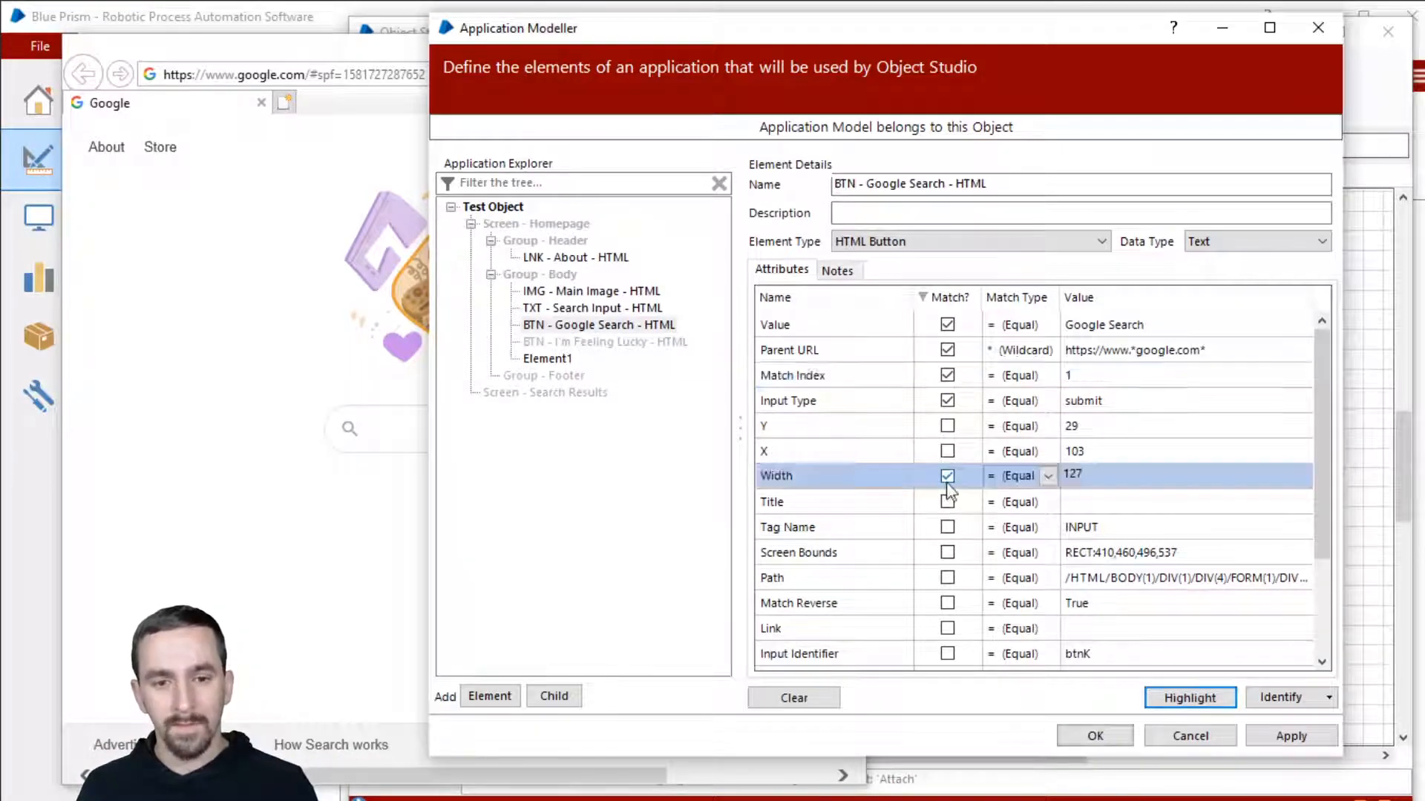
left_click(1046, 475)
left_click(1058, 565)
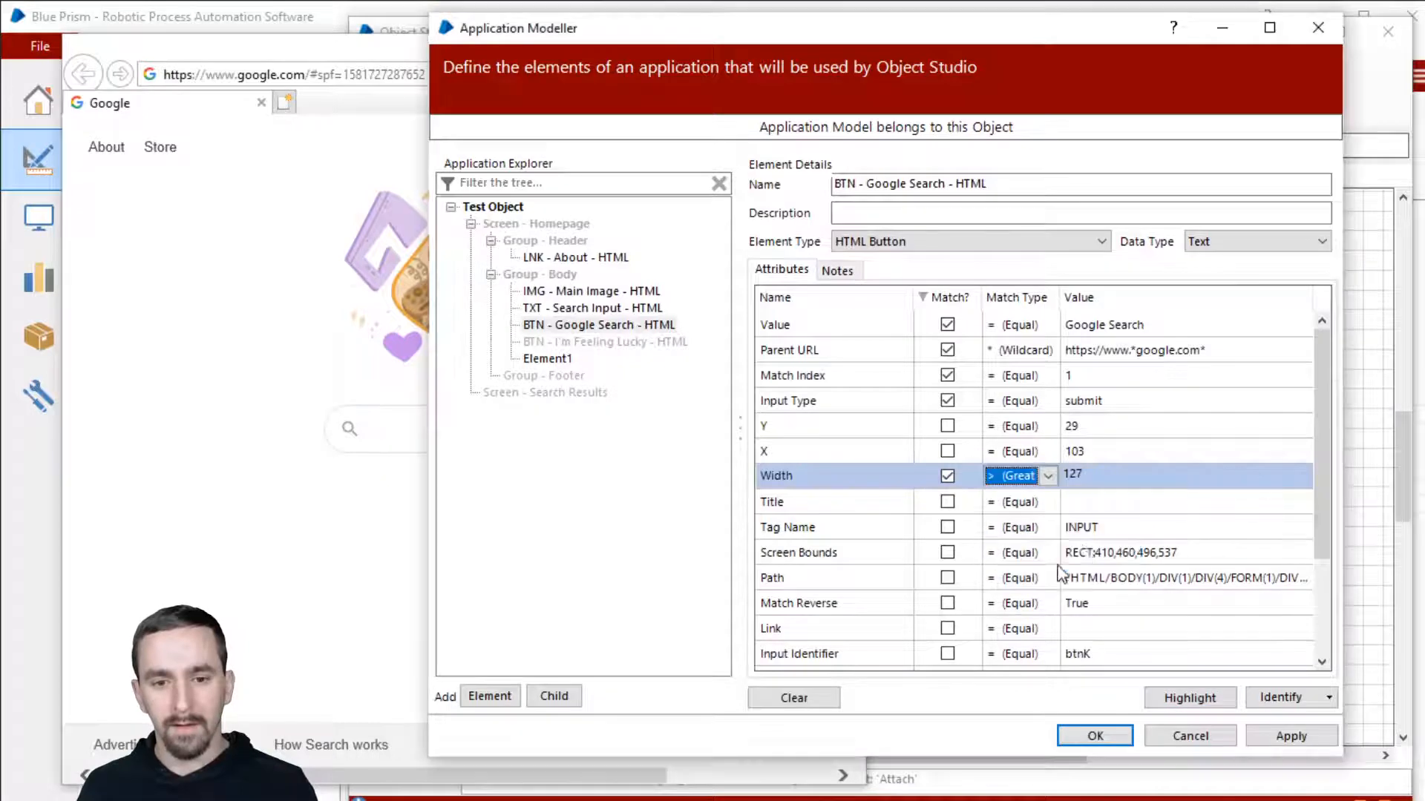
left_click(1098, 475)
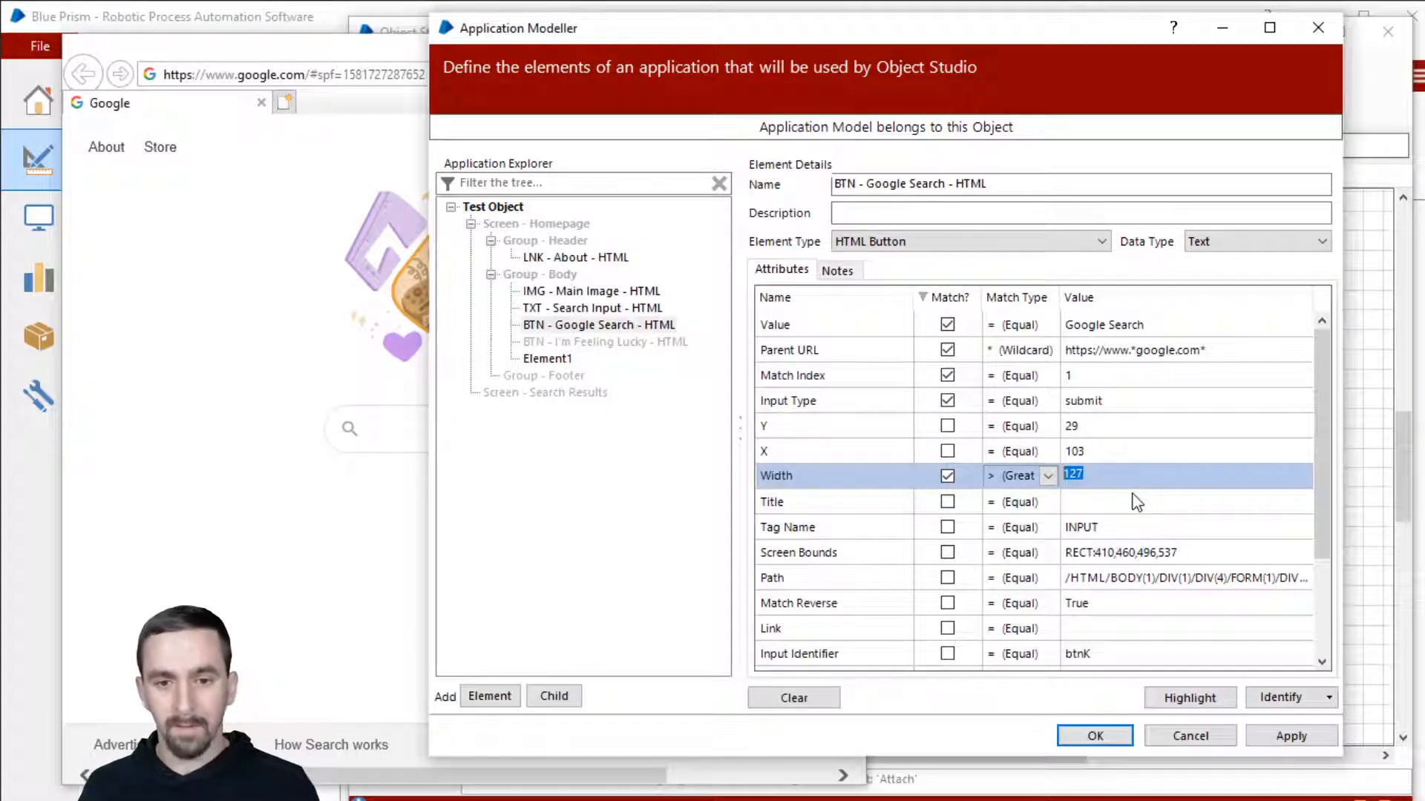
type("5")
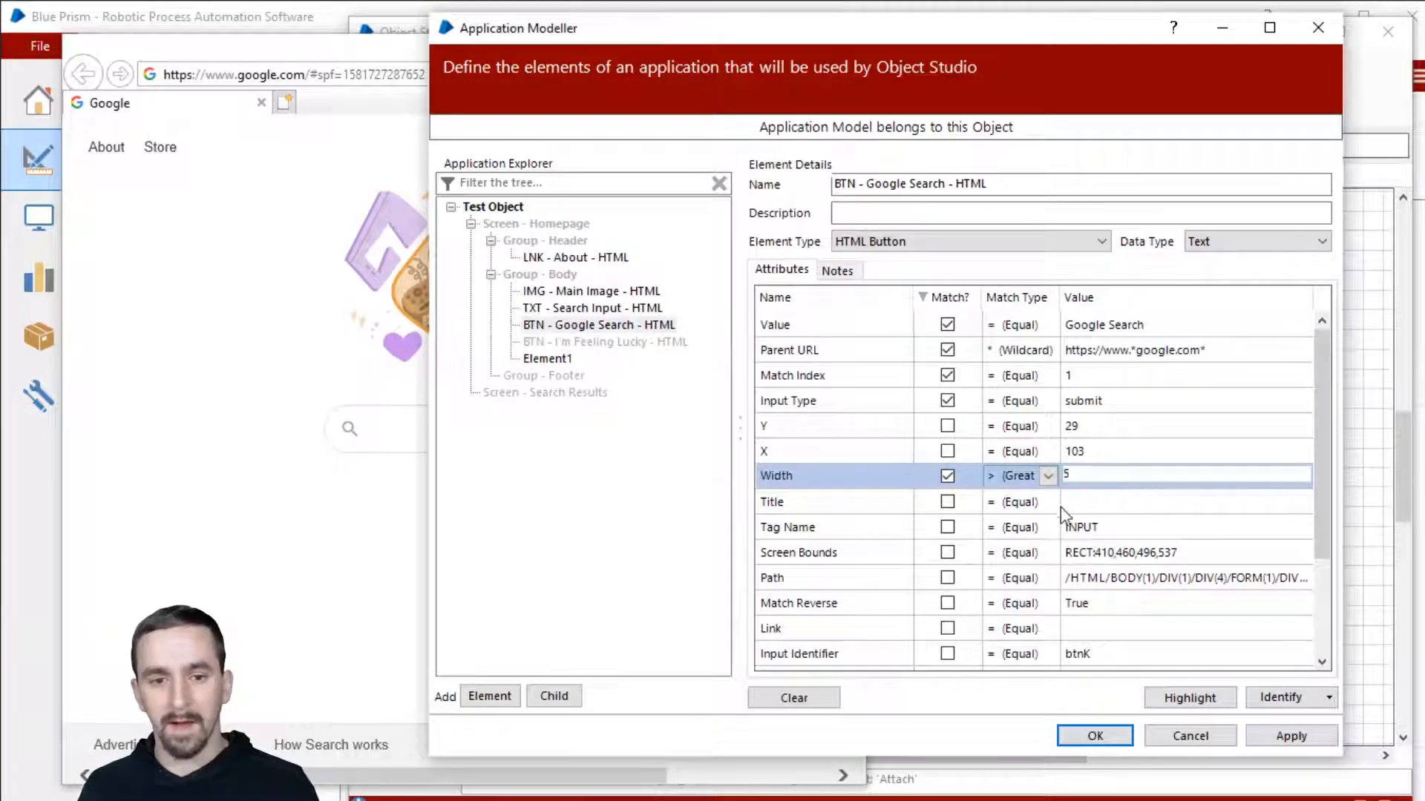
left_click(1190, 697)
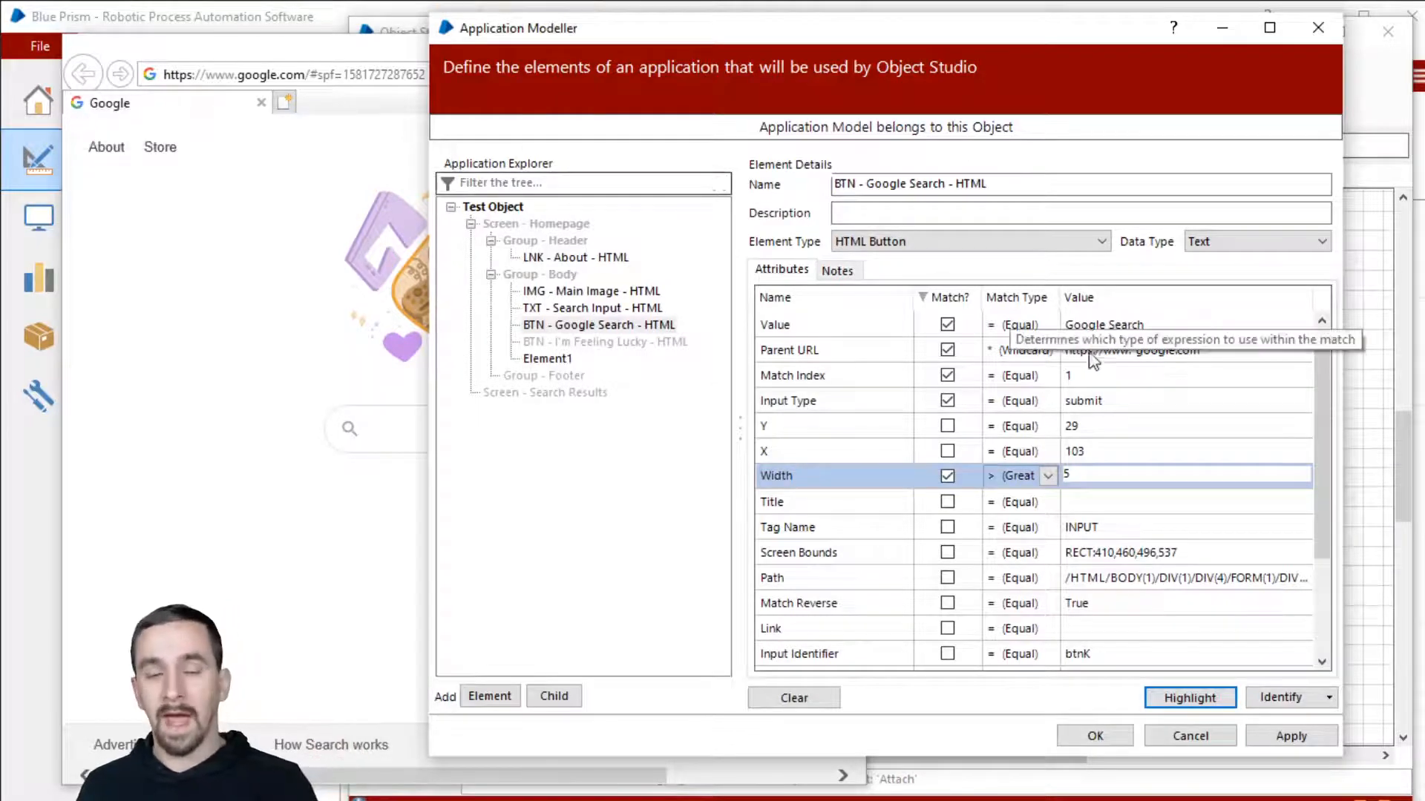
Step: Change the Width threshold to 10 and highlight the button again
double_click(1110, 473)
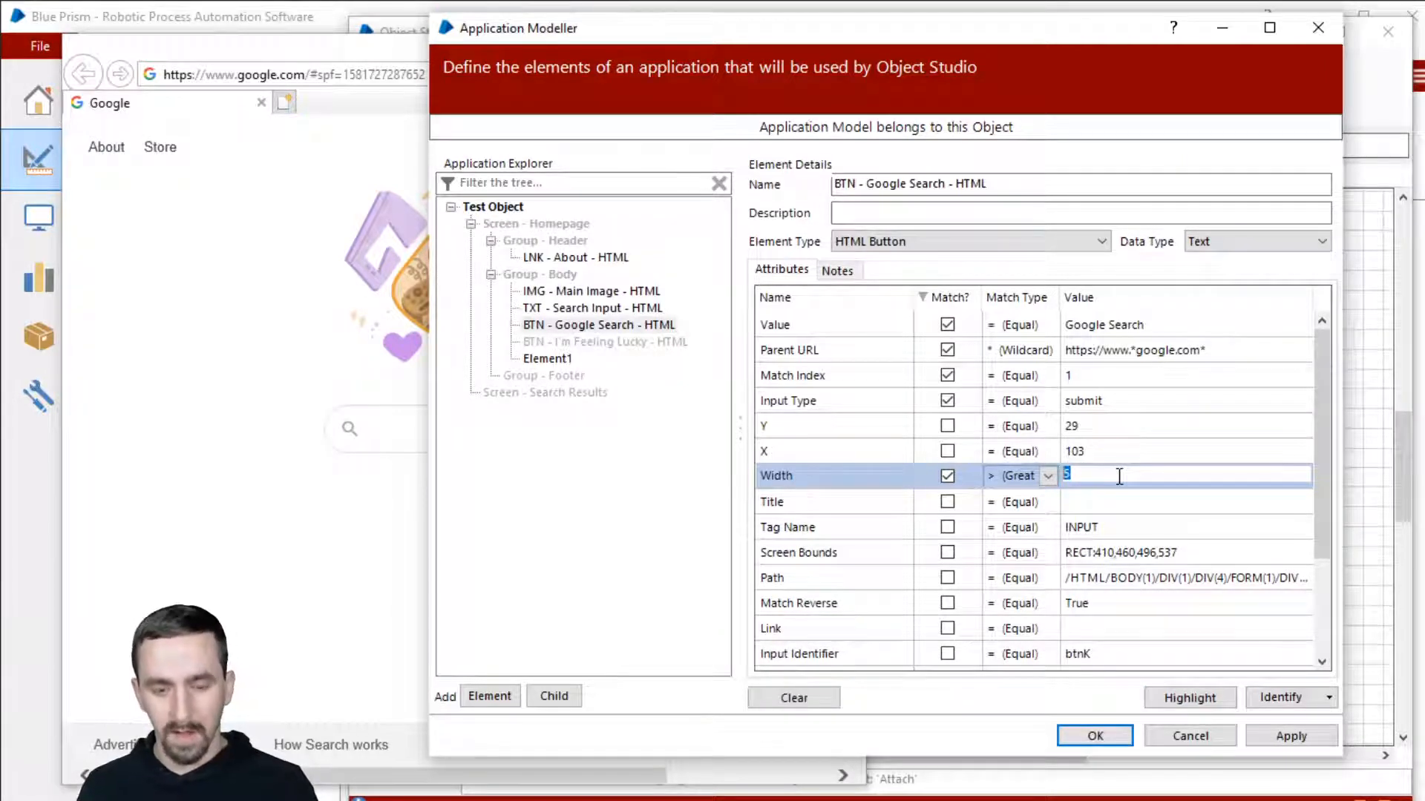
type("10")
left_click(1190, 697)
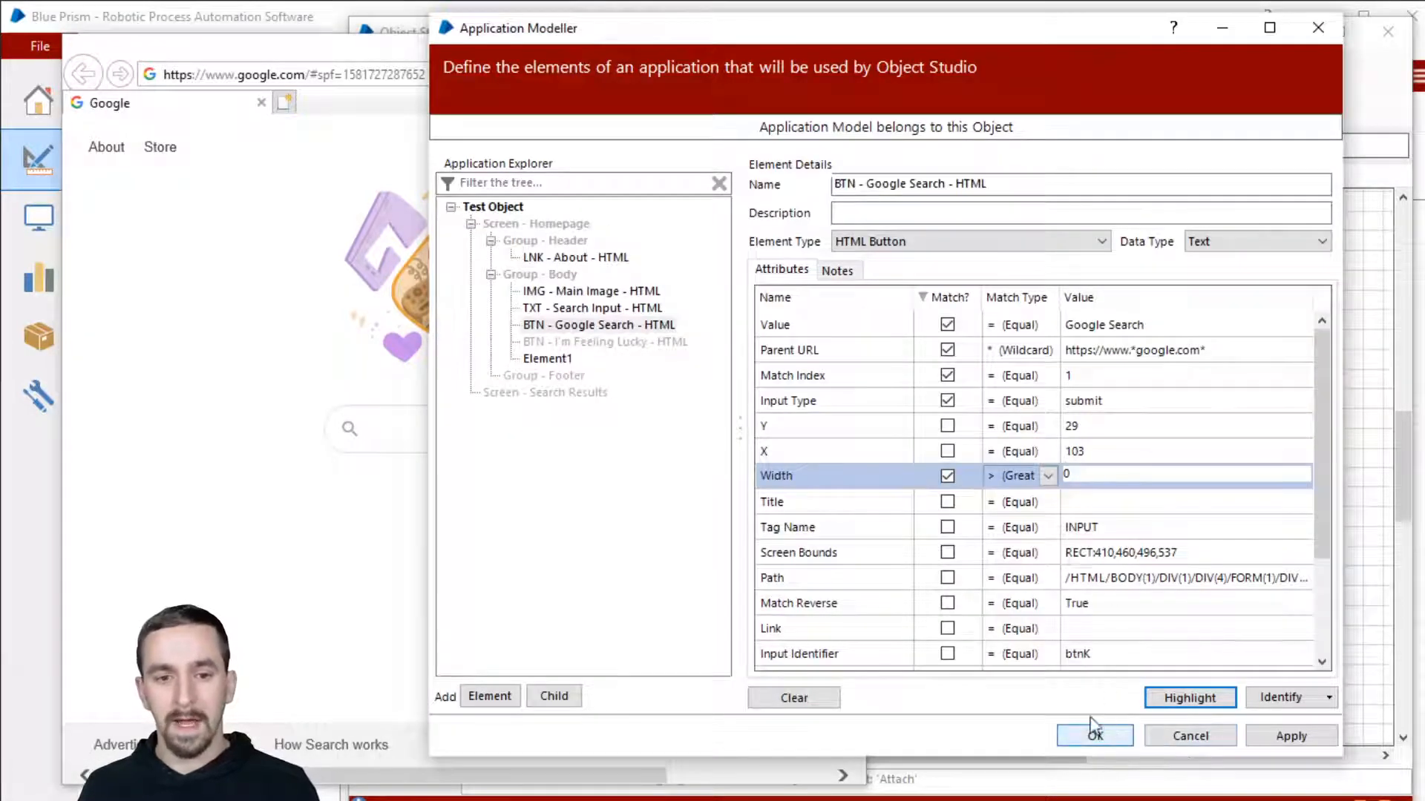
Step: Copy the Google Search button's element mask
right_click(584, 333)
left_click(654, 369)
left_click(647, 343)
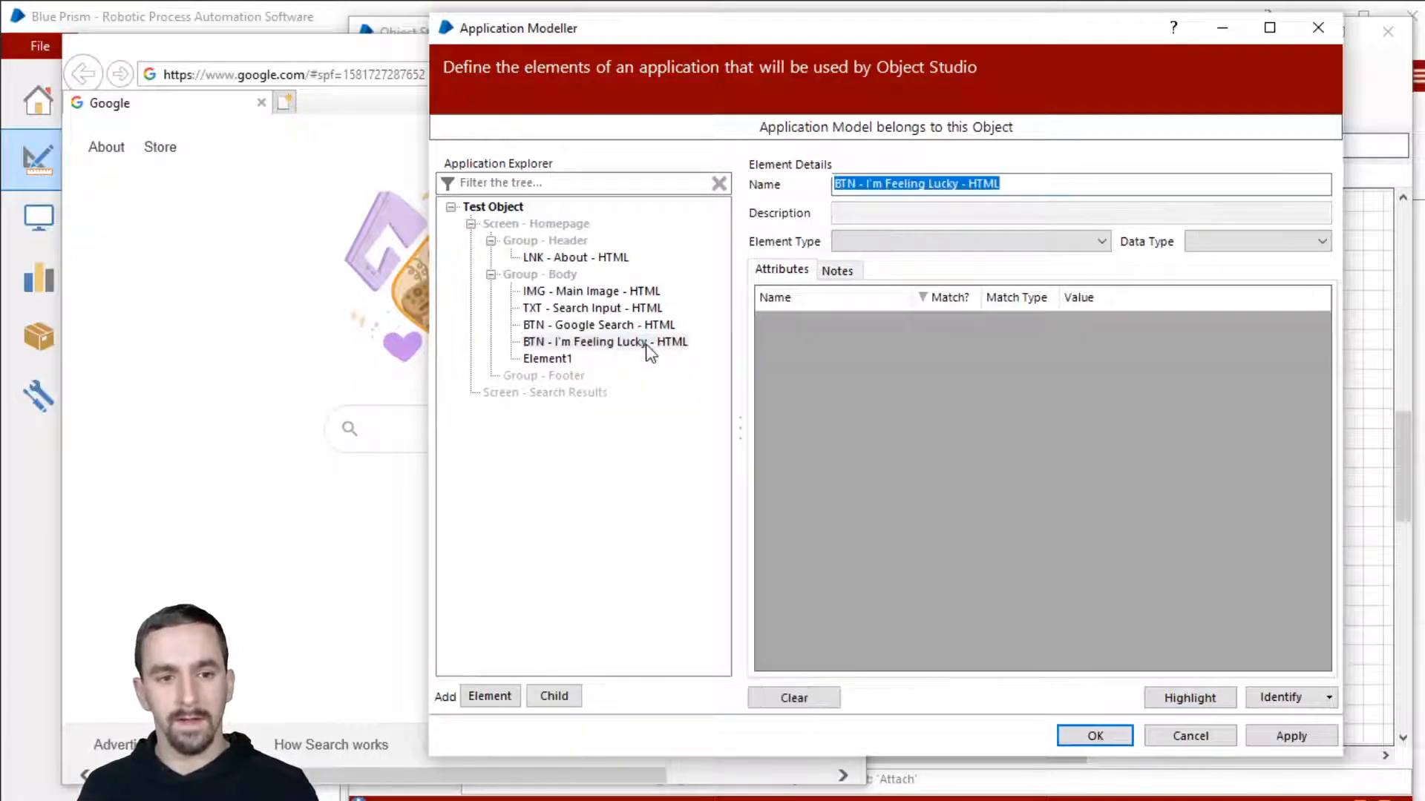
right_click(647, 347)
left_click(636, 347)
right_click(636, 348)
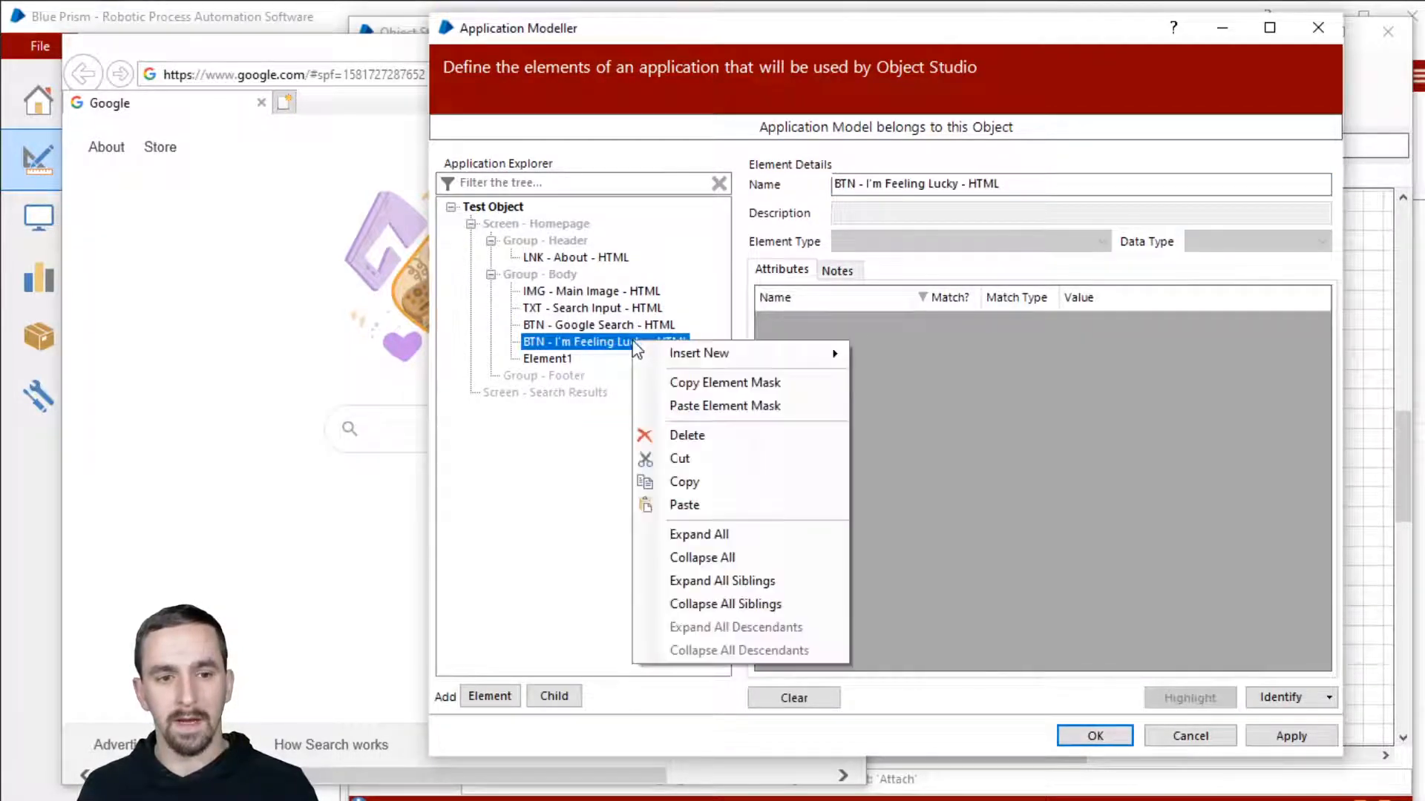
left_click(601, 339)
right_click(601, 339)
left_click(700, 413)
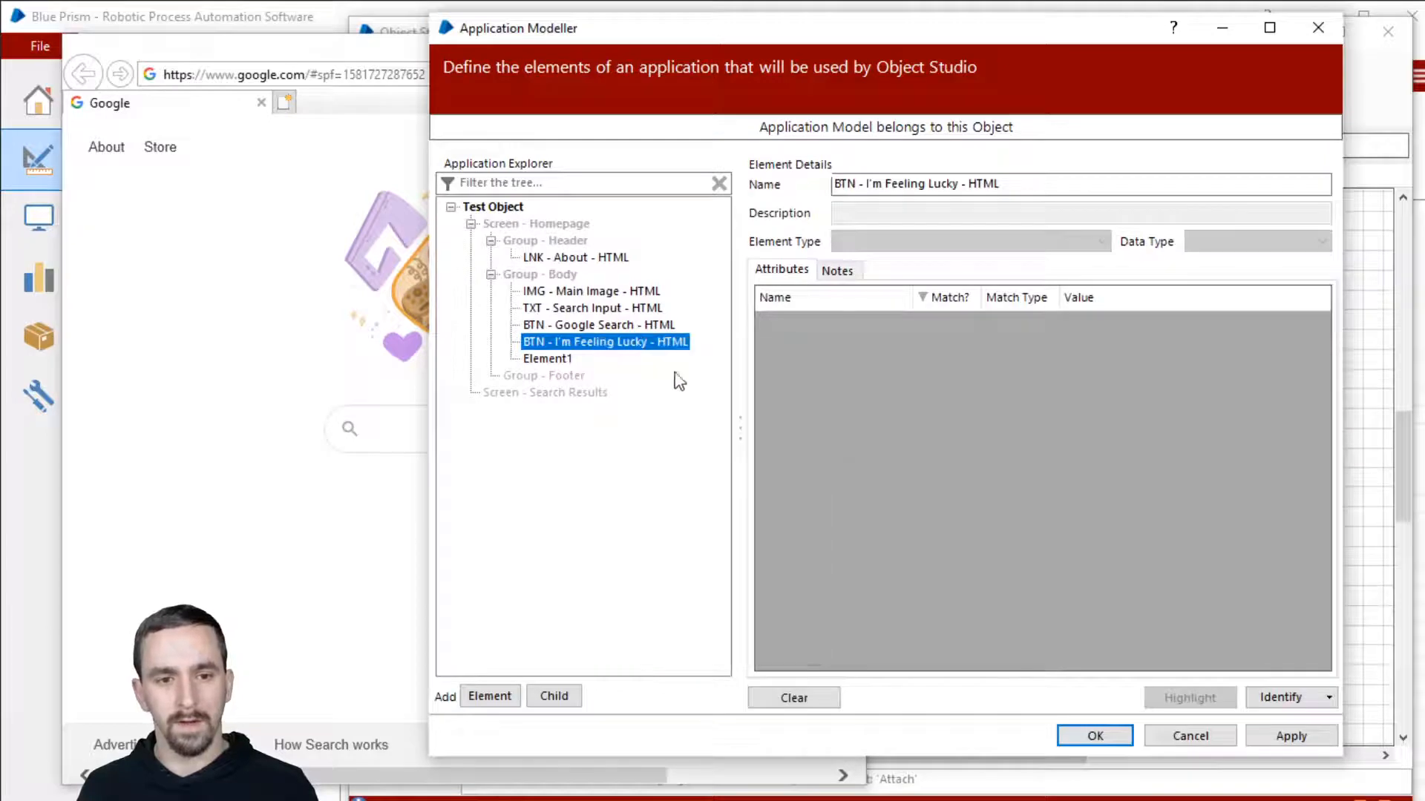
Step: Capture the I'm Feeling Lucky button from the page and paste the copied mask onto it
left_click(1279, 696)
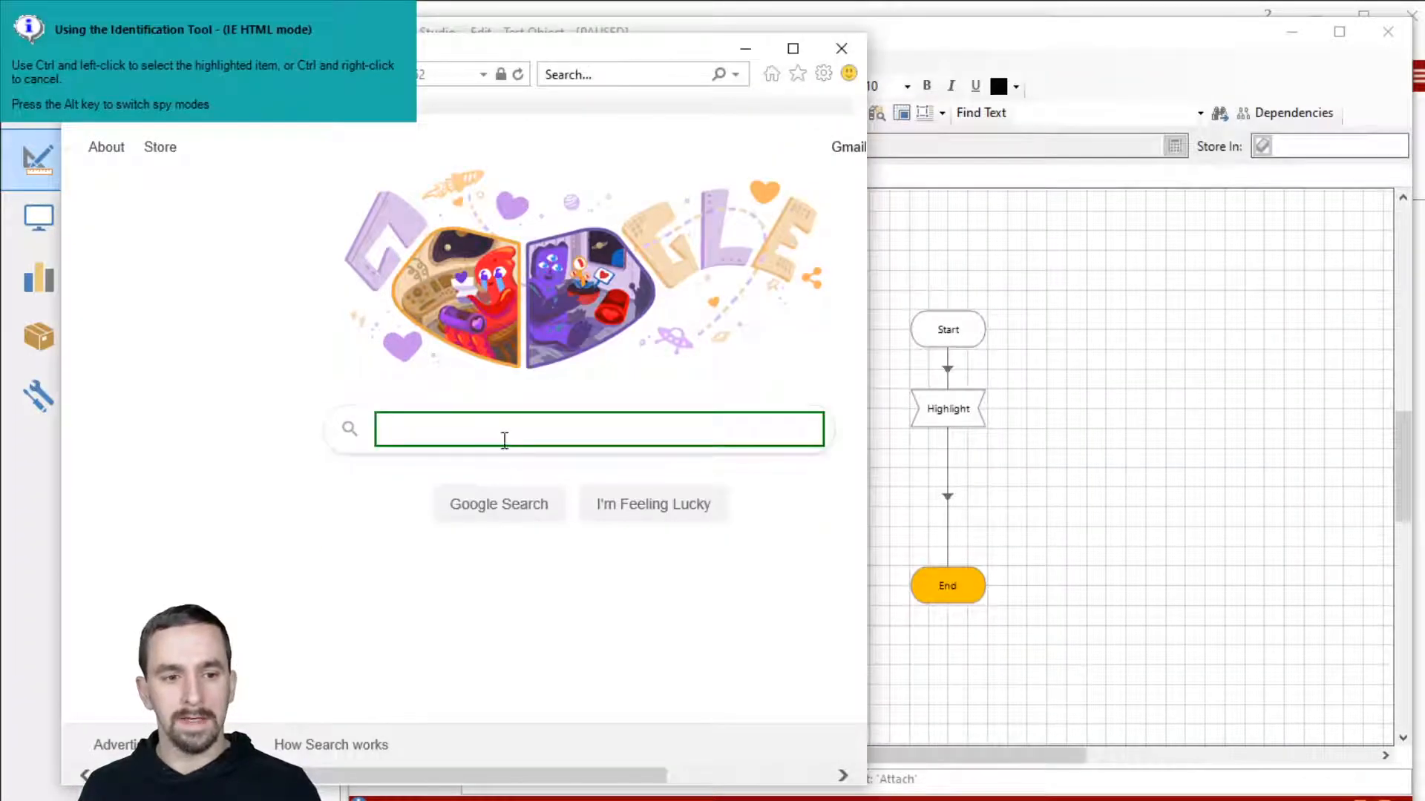
left_click(671, 509, "ctrl")
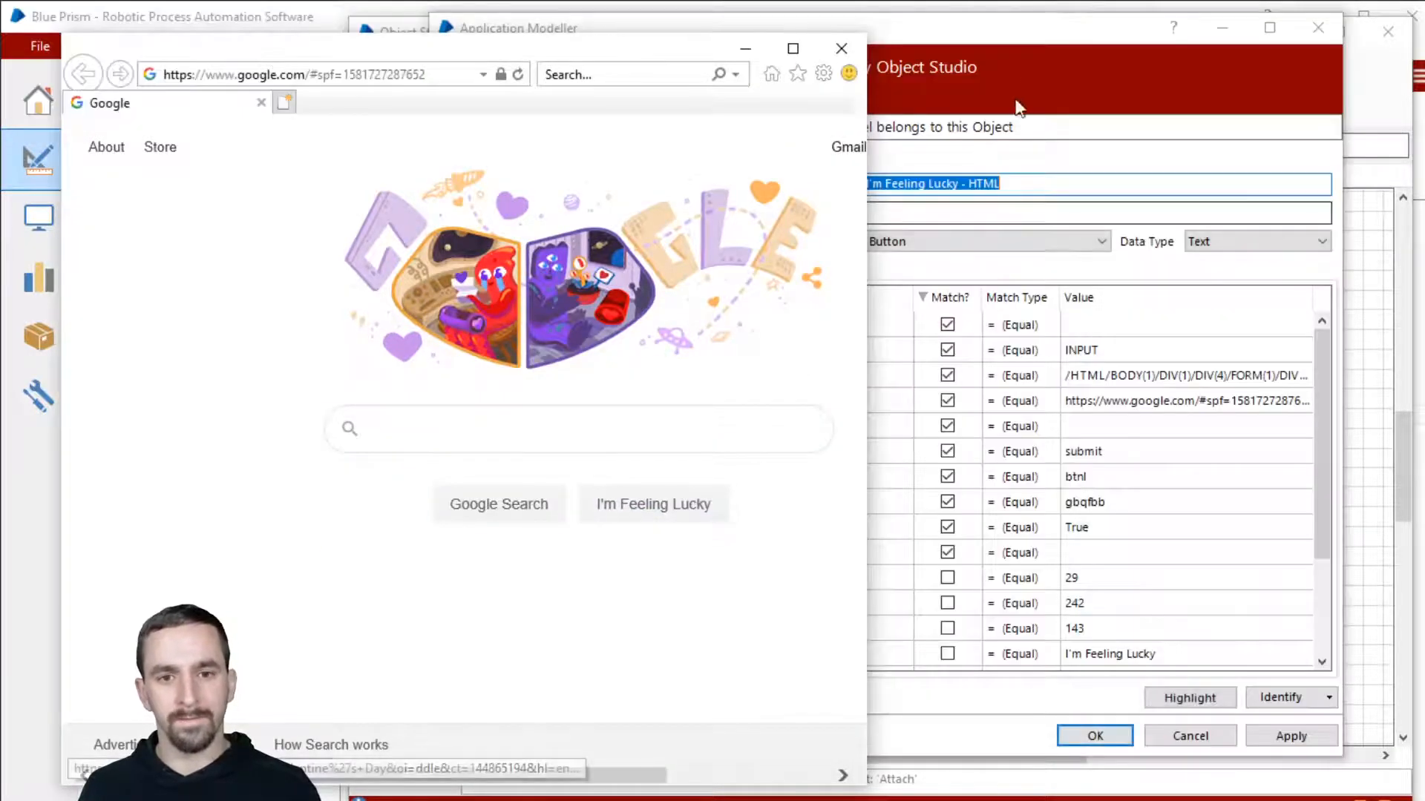
right_click(605, 341)
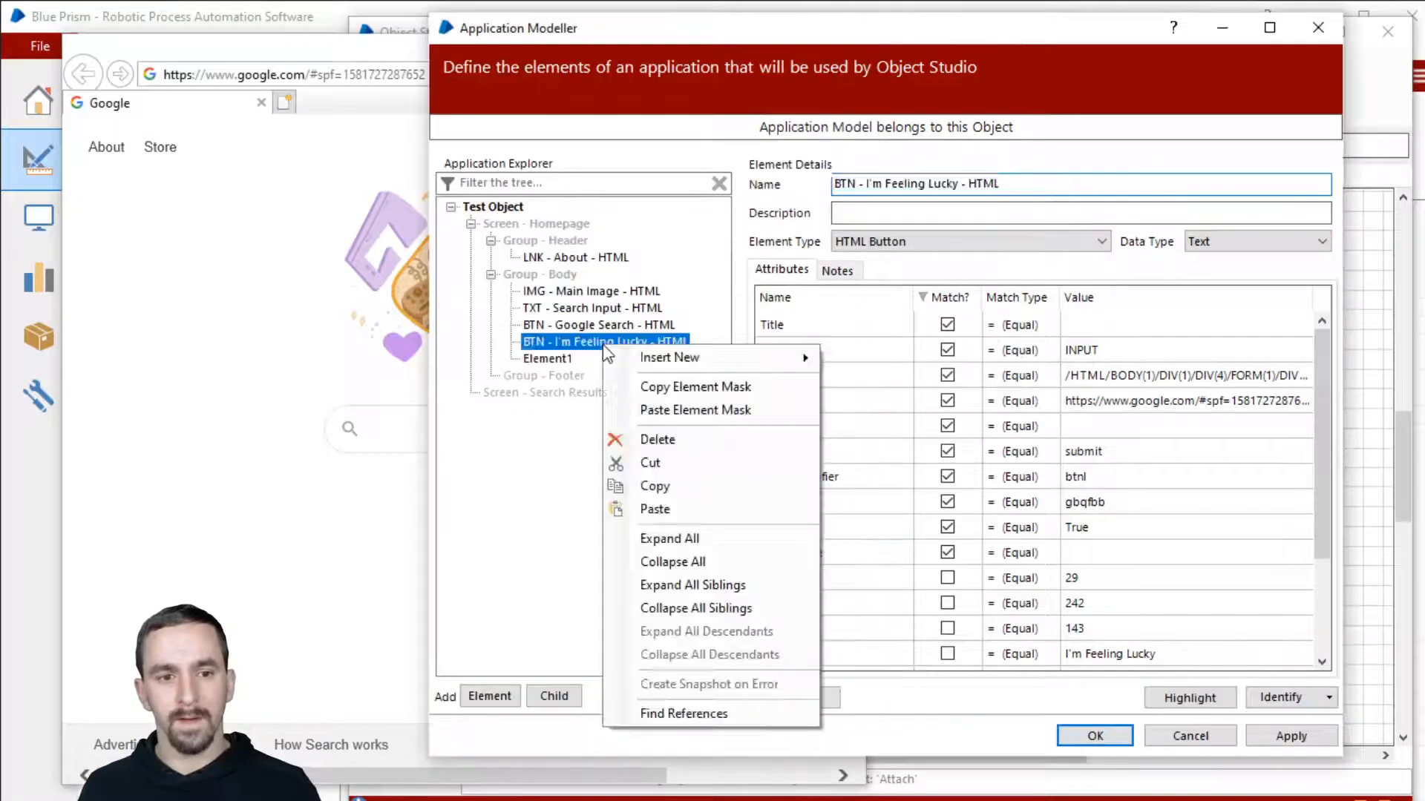
left_click(731, 410)
Step: Sort by Match?, review Value, Parent URL, Input Type, Match Index and Width, then highlight the button
left_click(957, 297)
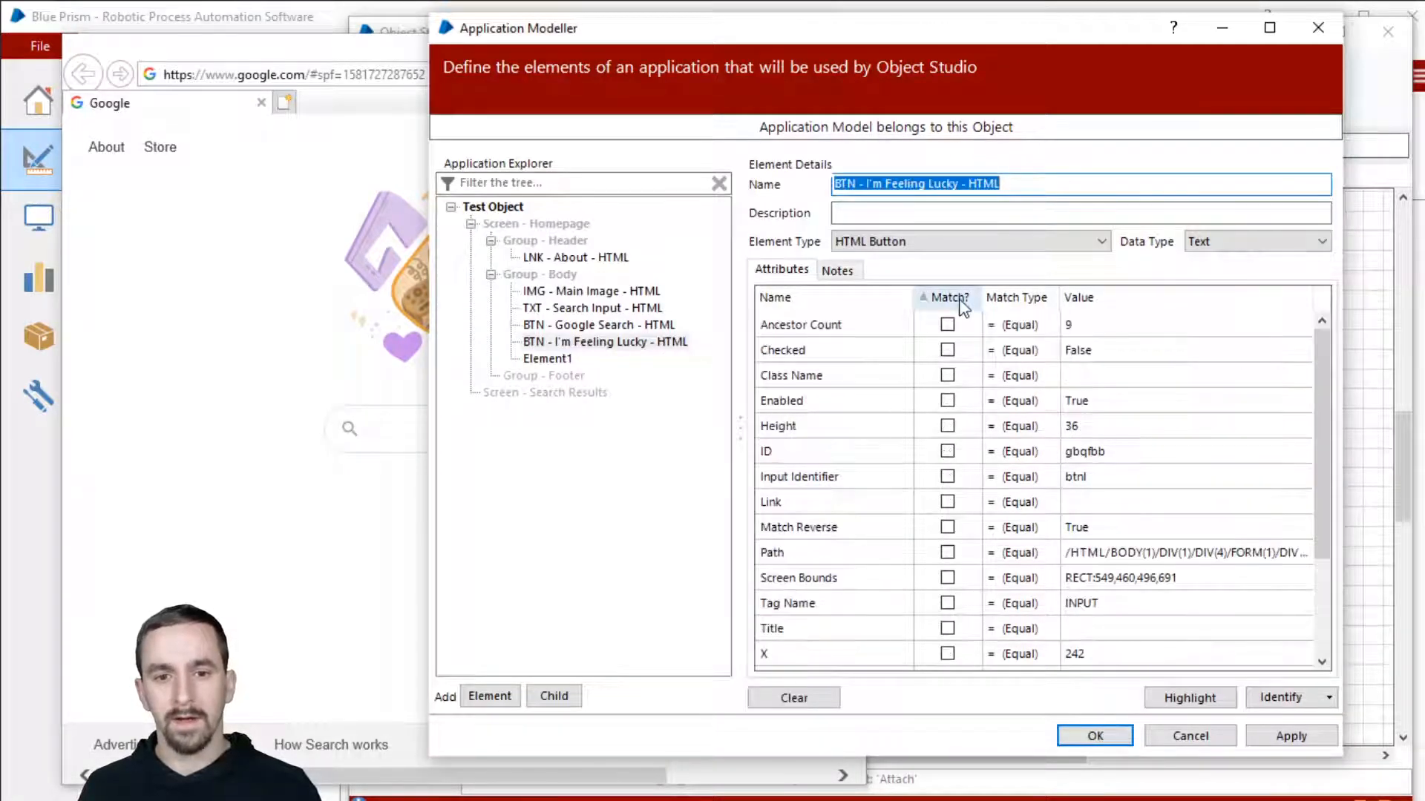
left_click(959, 298)
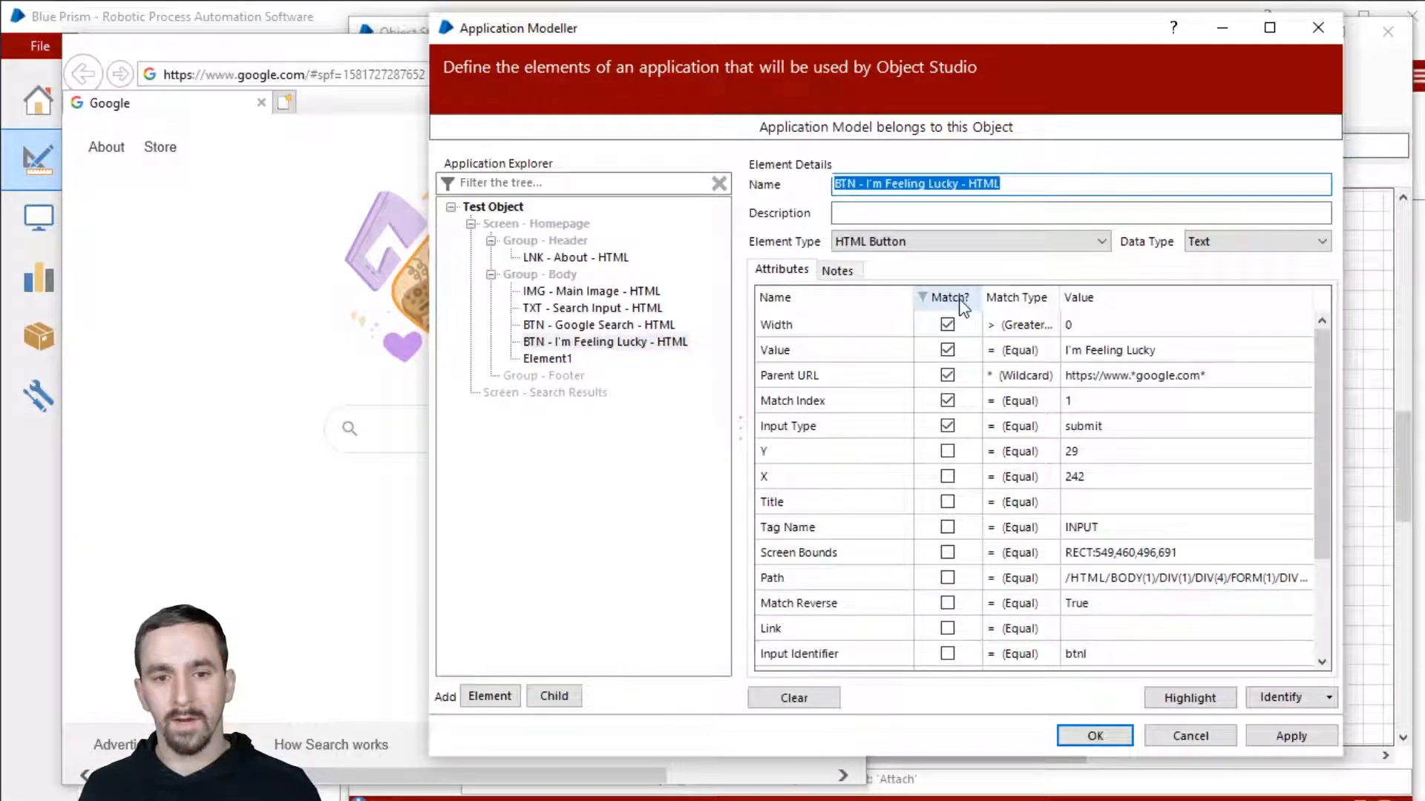
left_click(1163, 350)
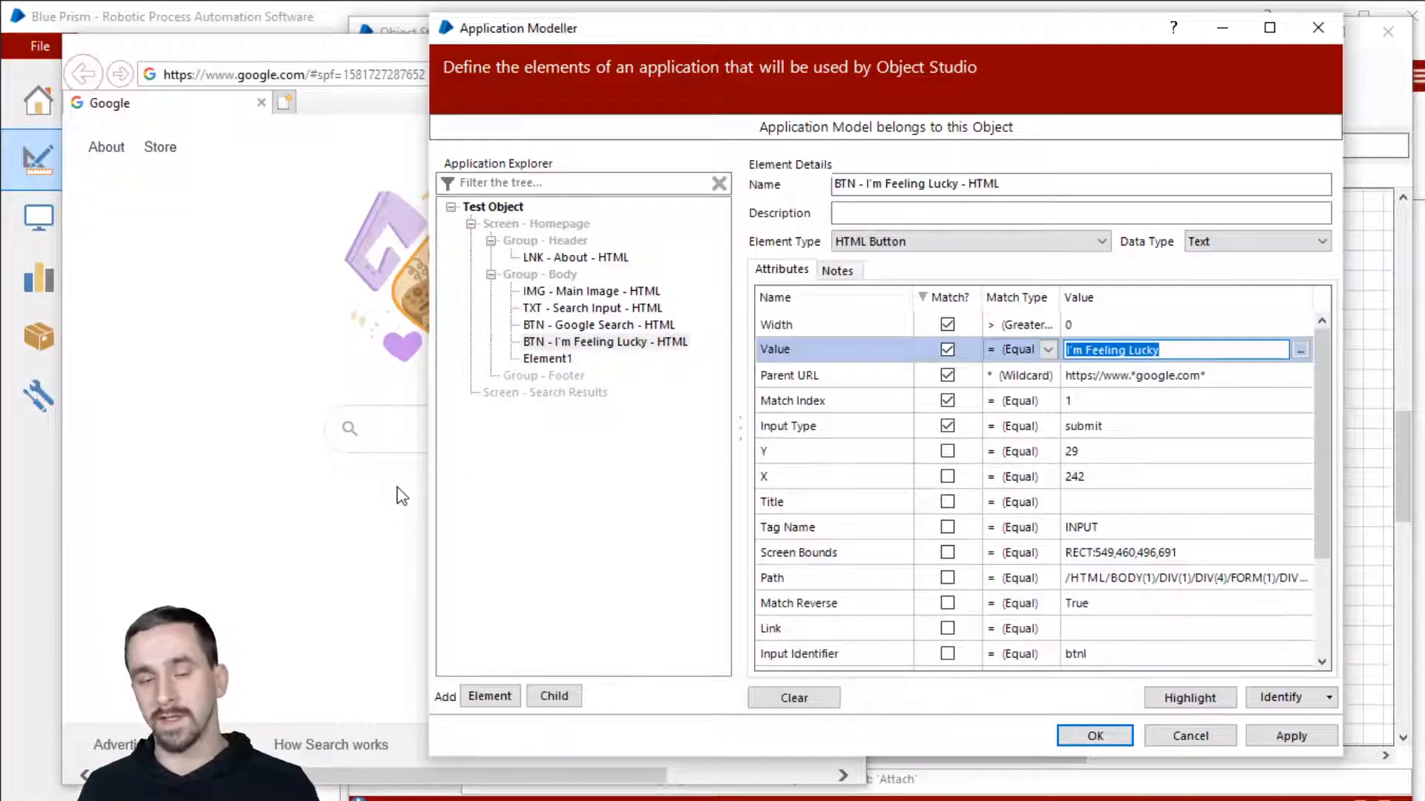
left_click(1124, 377)
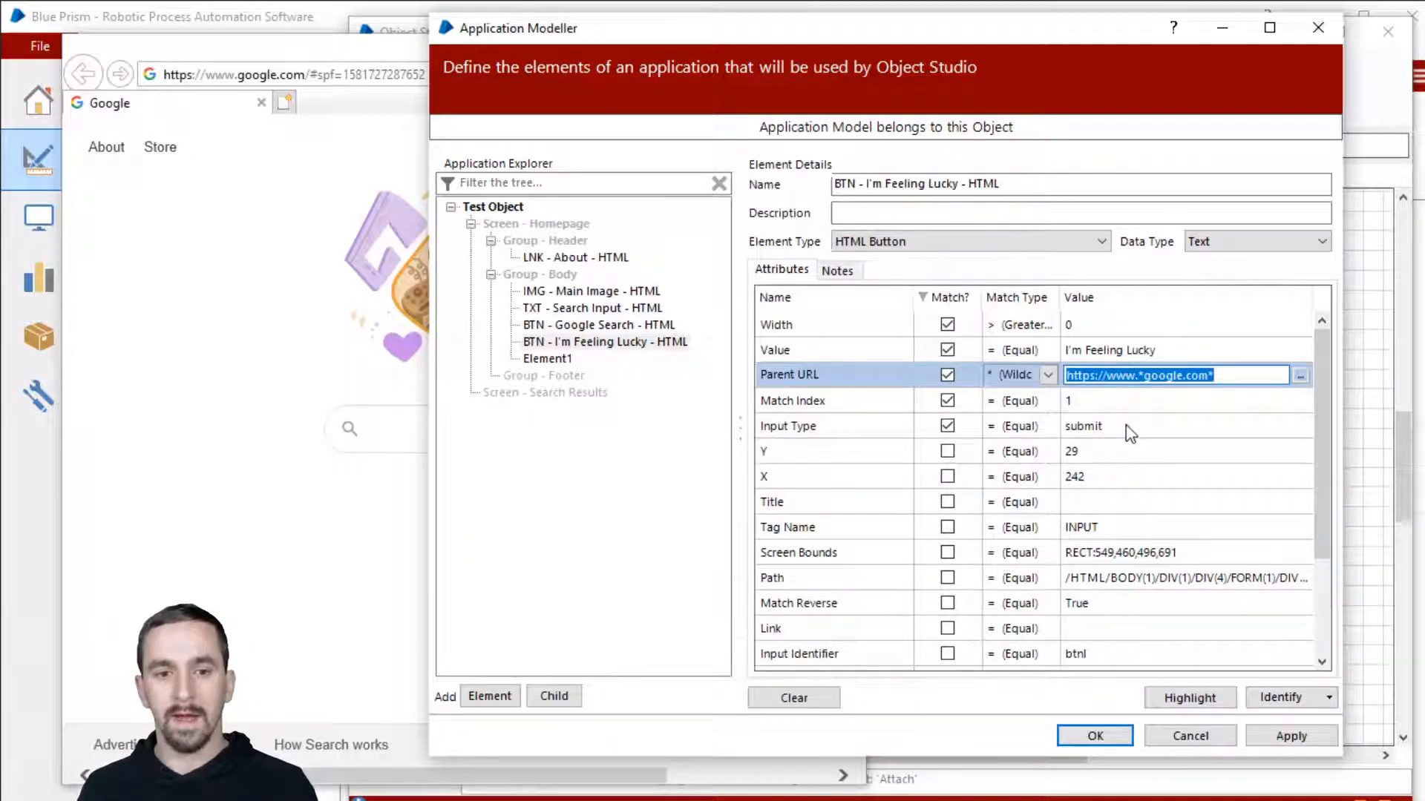
left_click(1128, 424)
left_click(1122, 404)
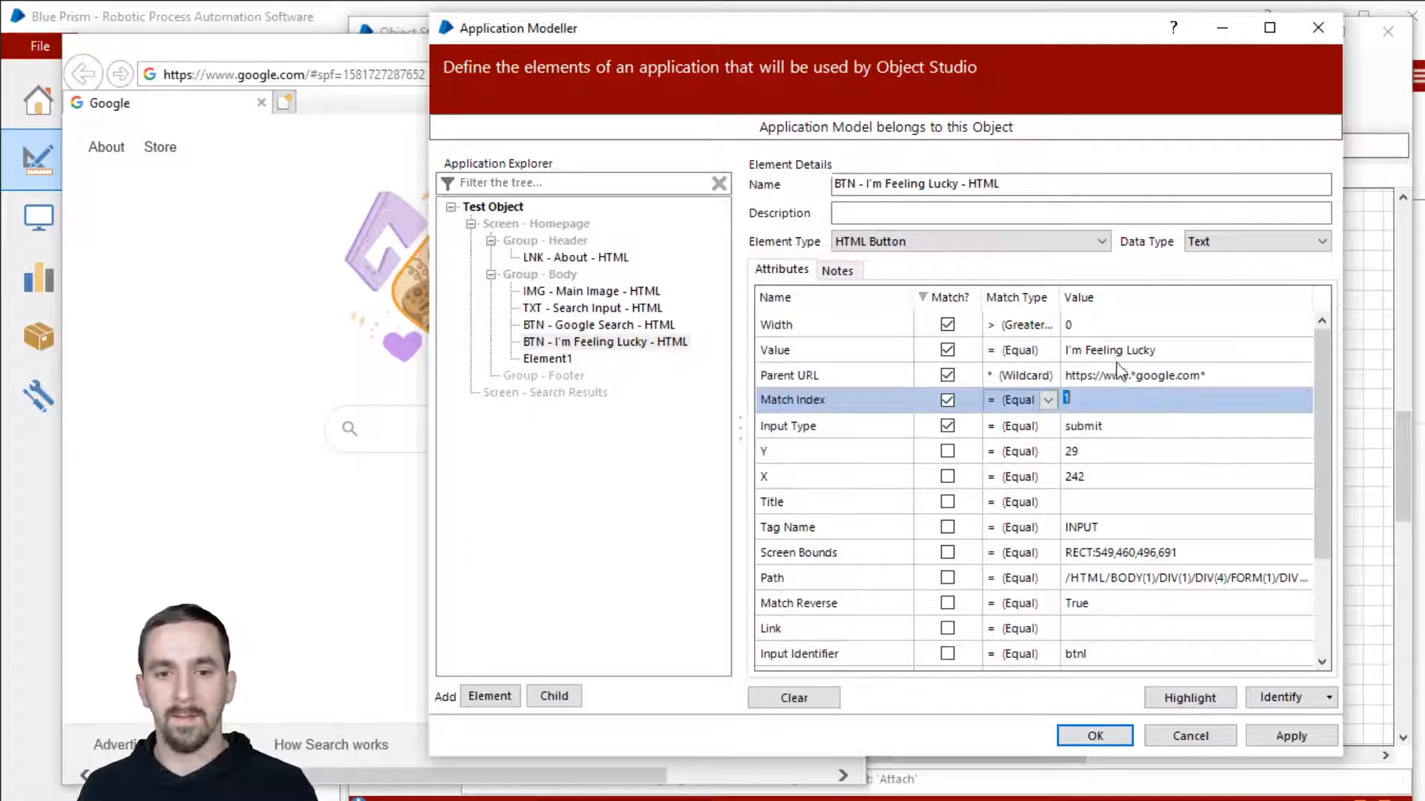
left_click(1115, 323)
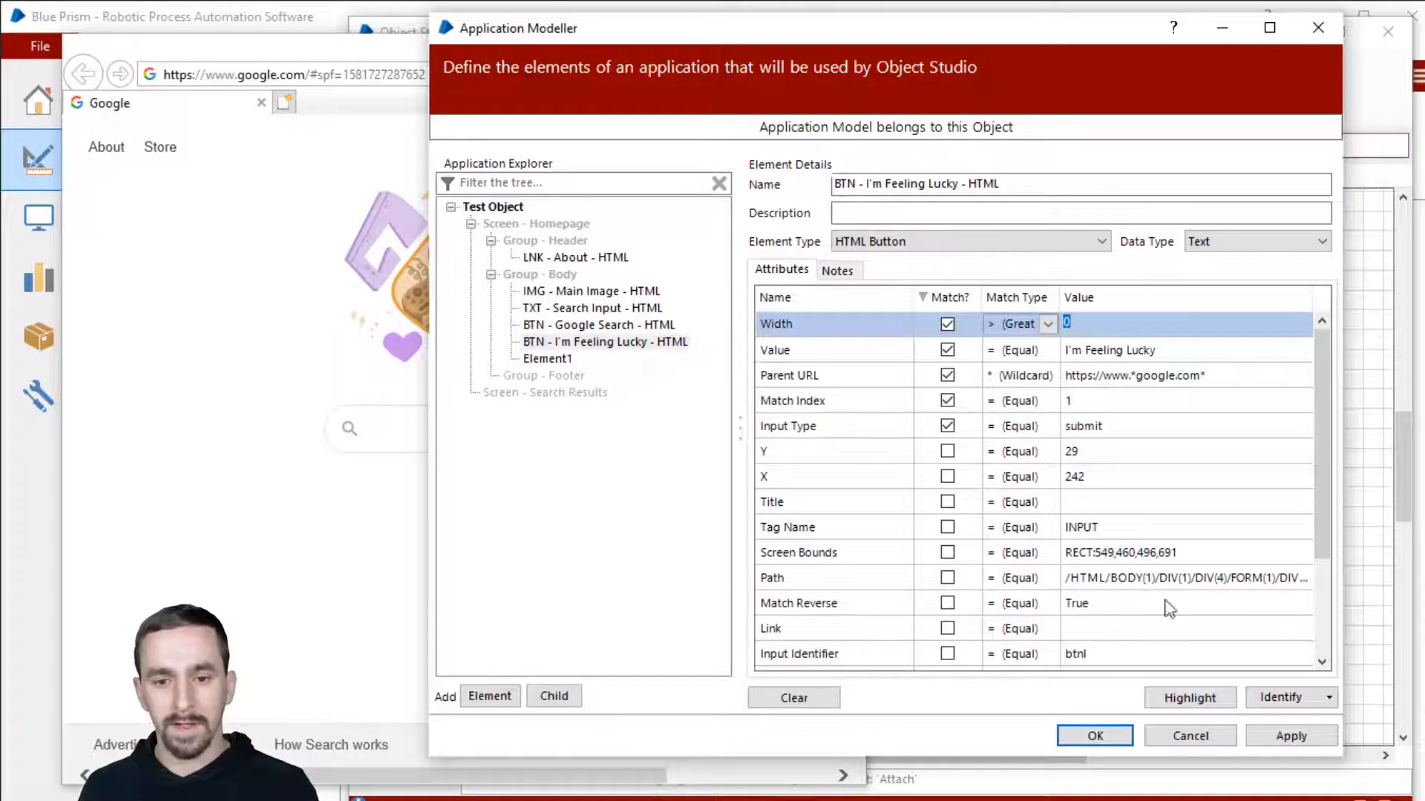
left_click(1203, 700)
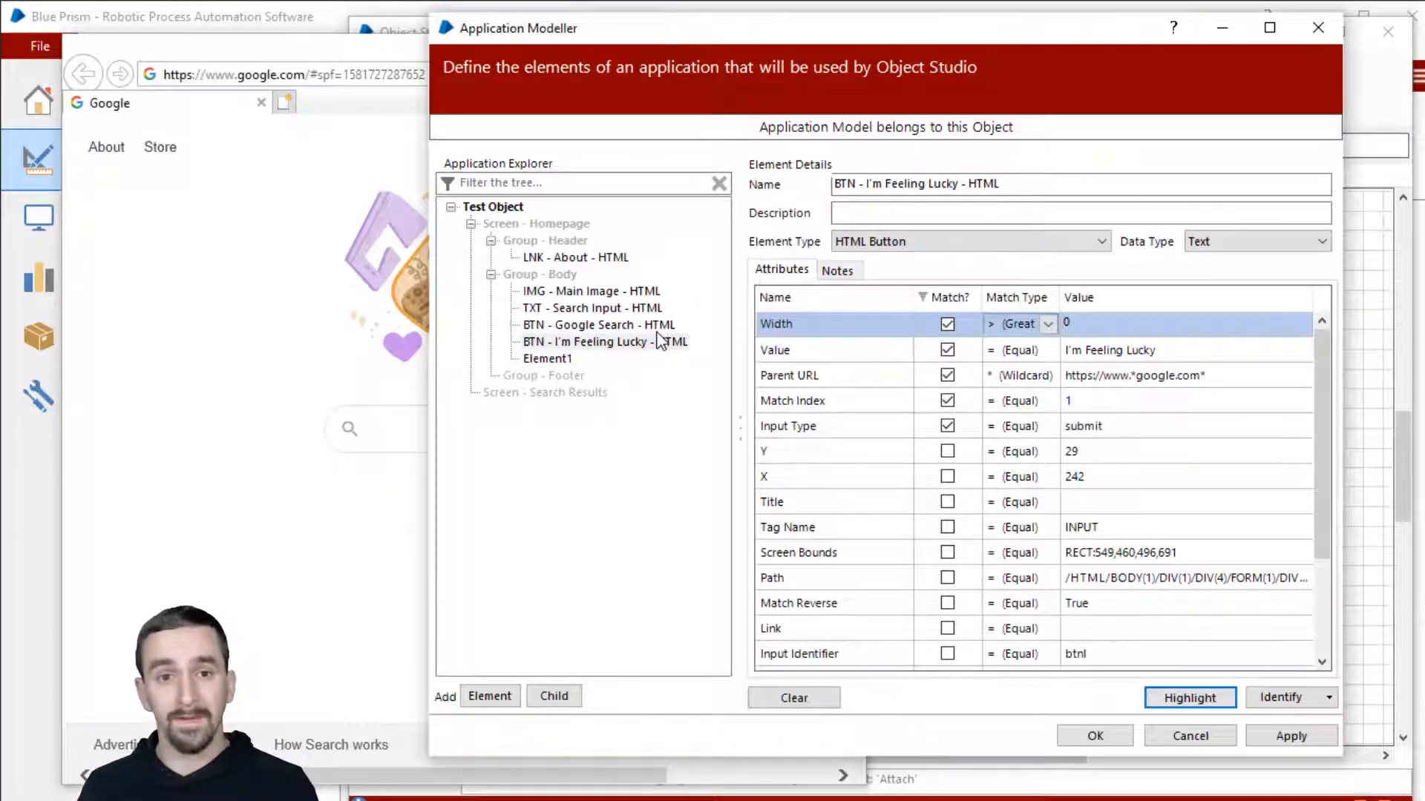
right_click(529, 361)
Step: Paste the mask onto Element1, keep Search Input typed as HTML Edit, and close the modeller with OK
left_click(635, 428)
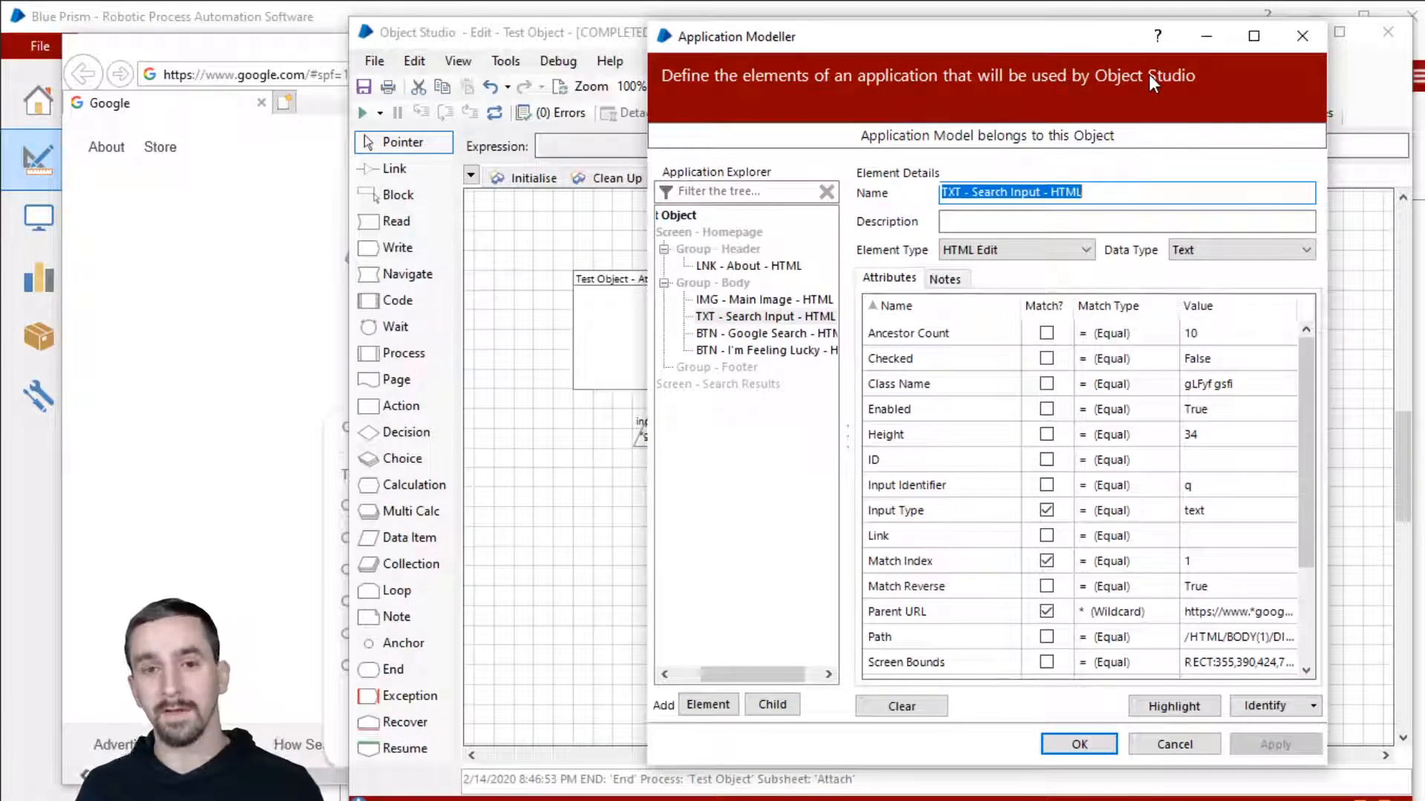
left_click(1034, 248)
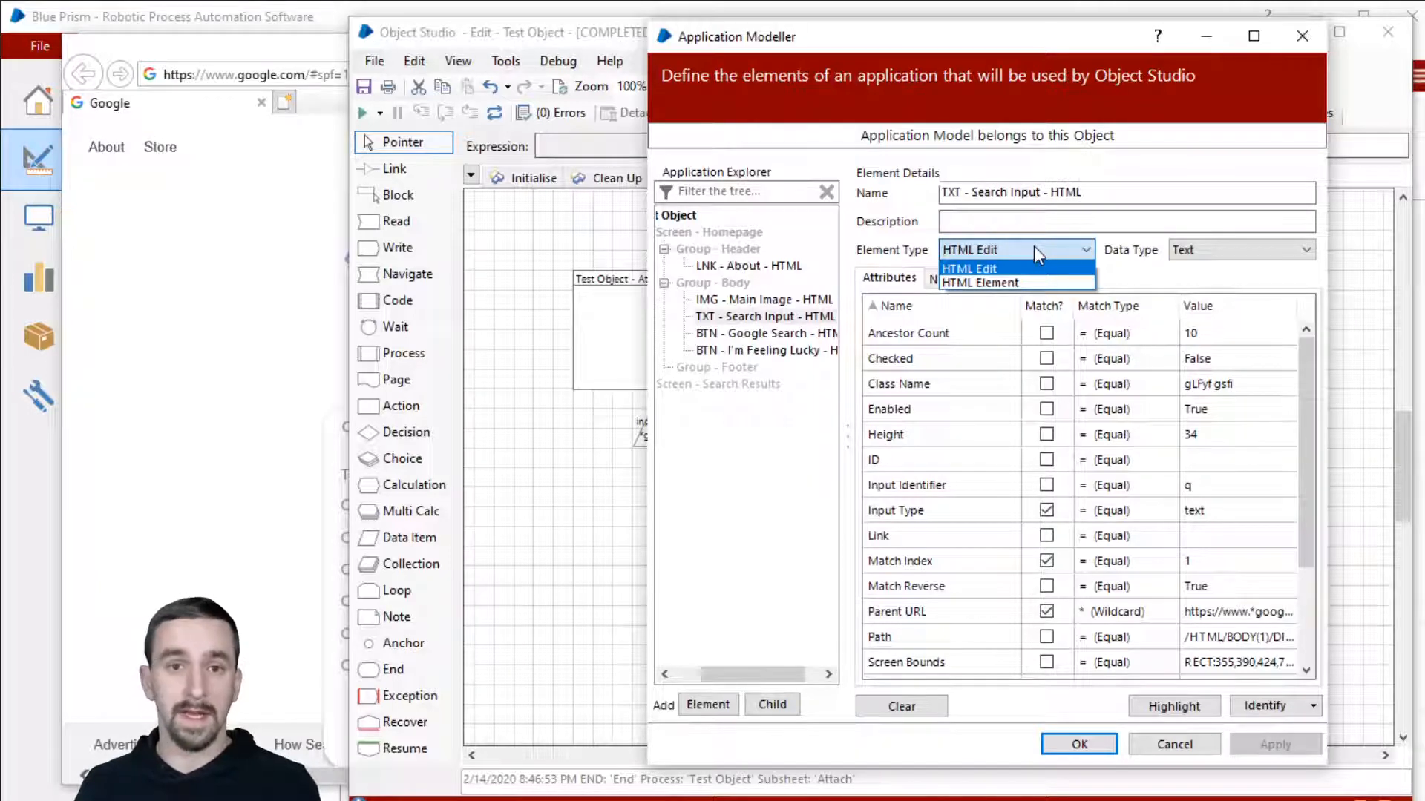
left_click(960, 268)
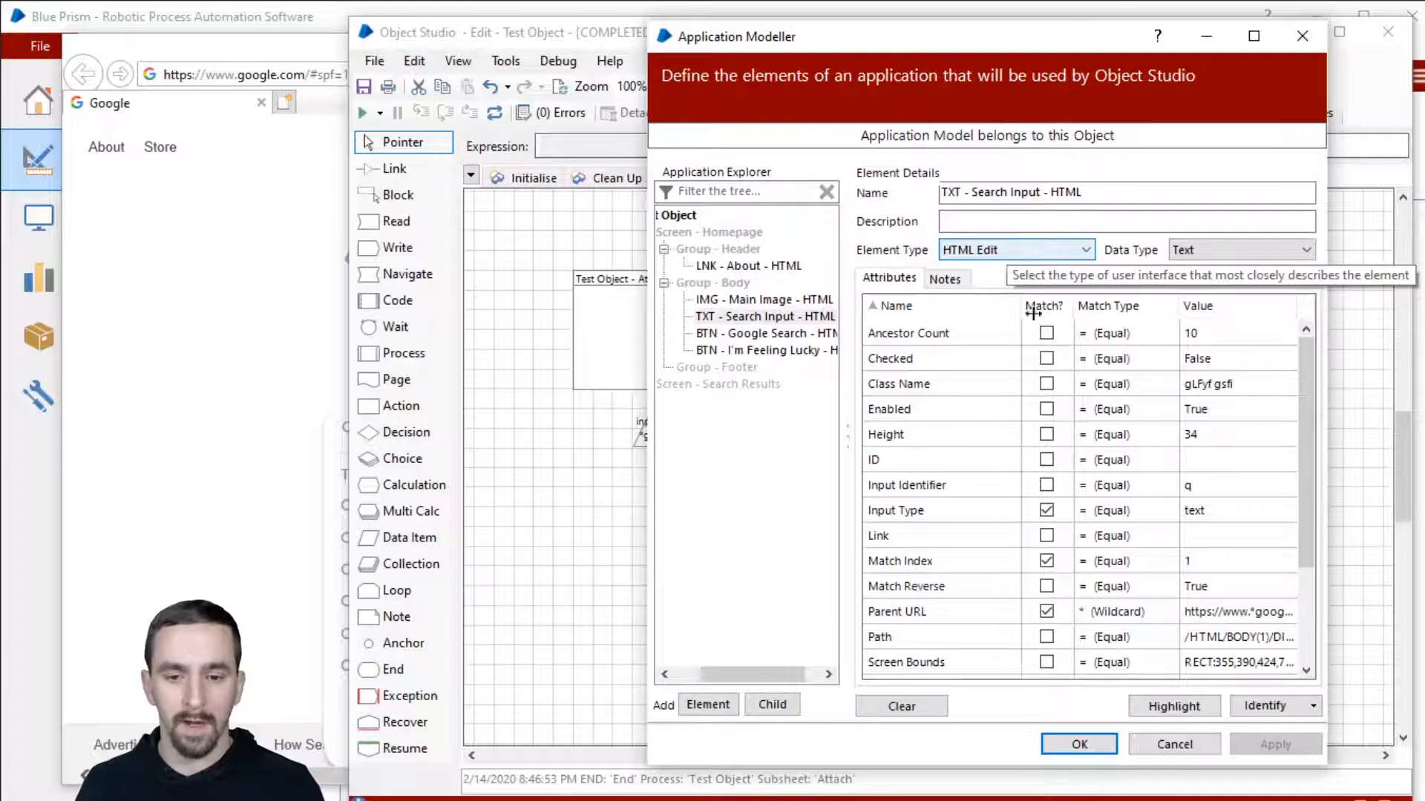
left_click(1046, 745)
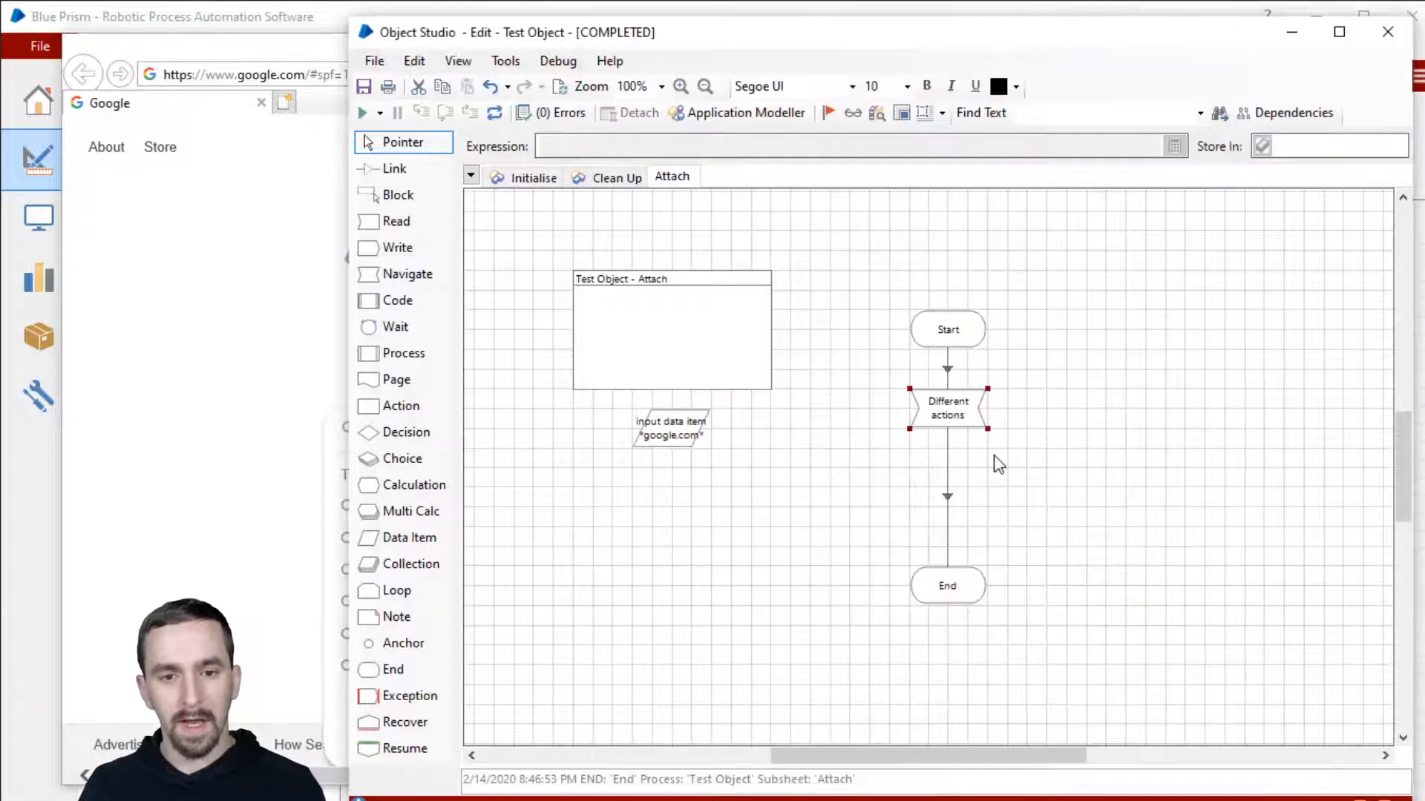
double_click(956, 411)
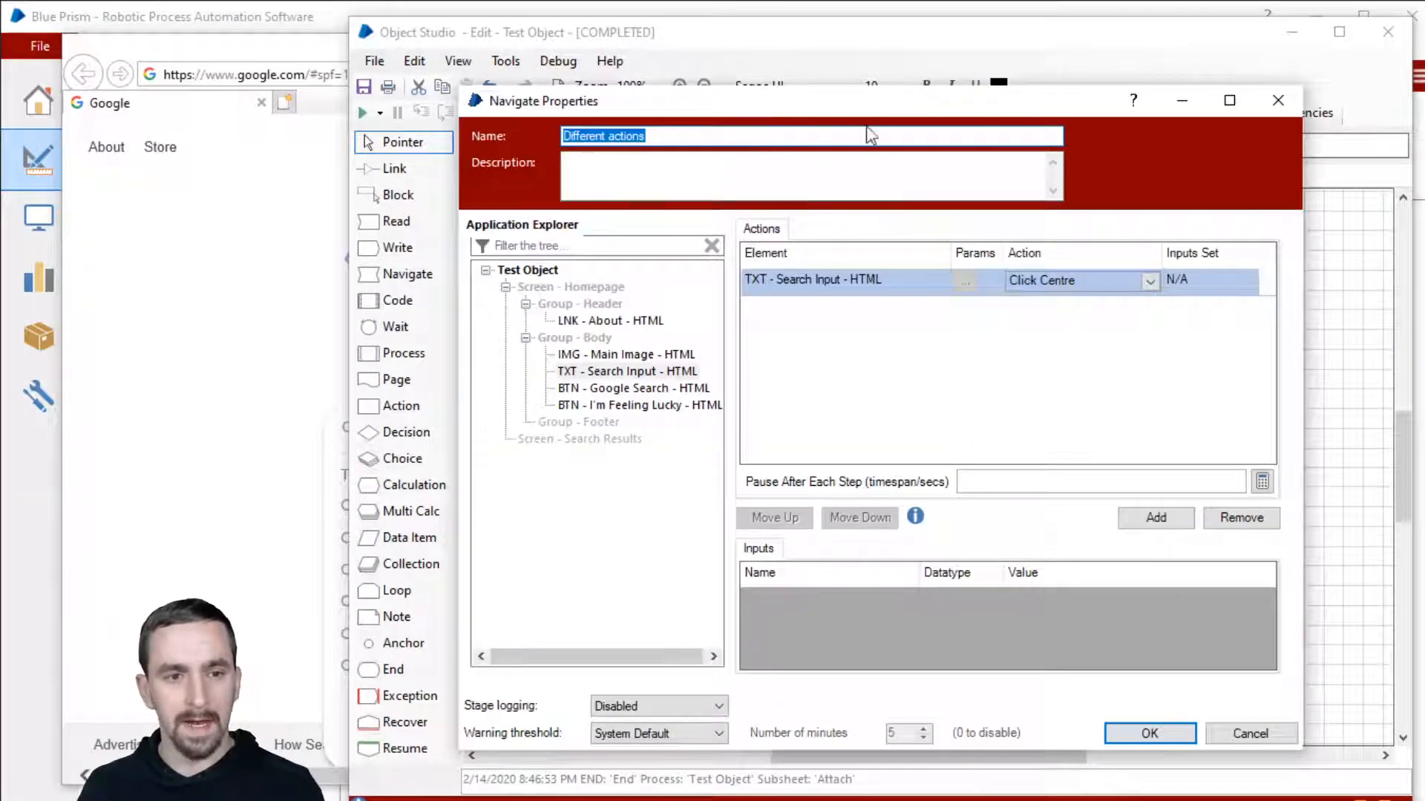
left_click(783, 316)
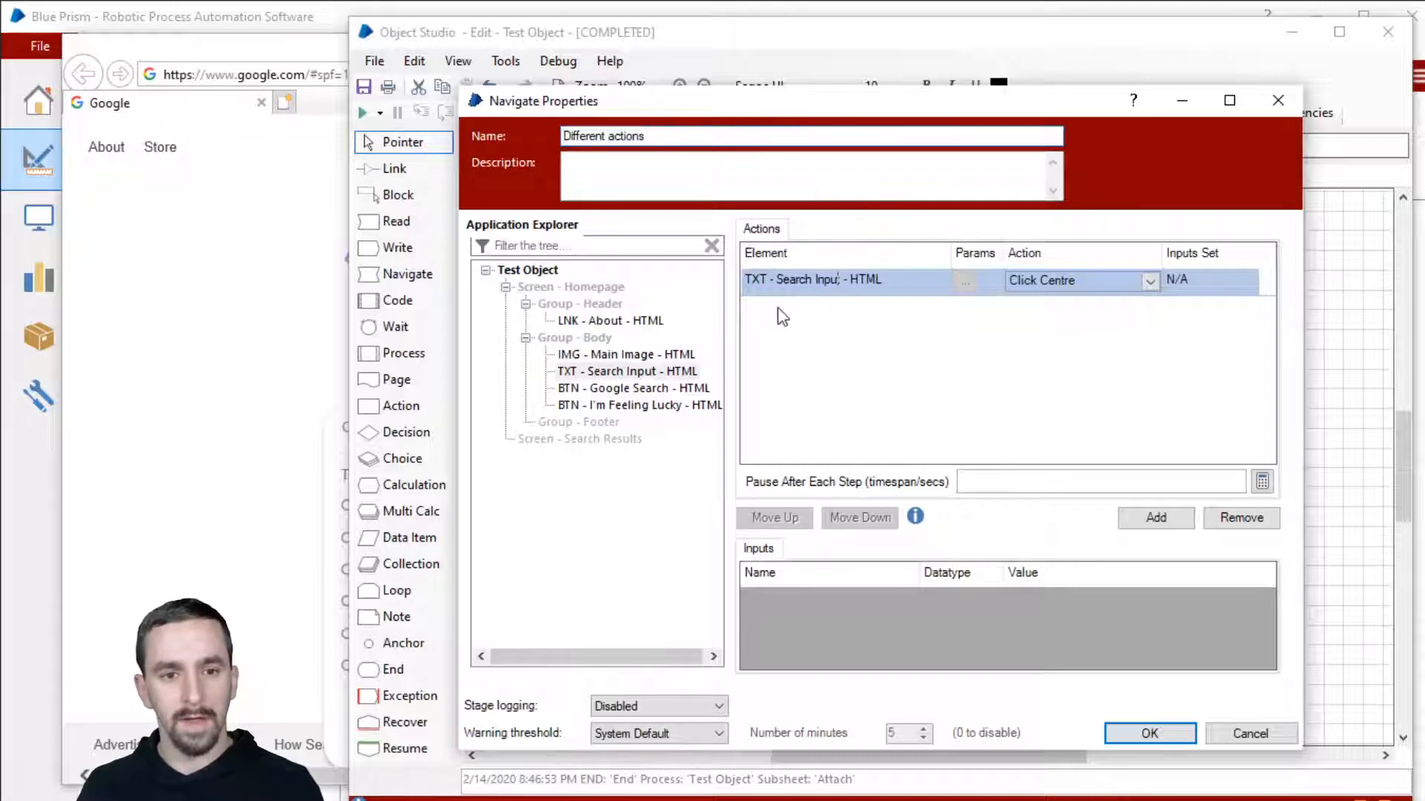
left_click(637, 372)
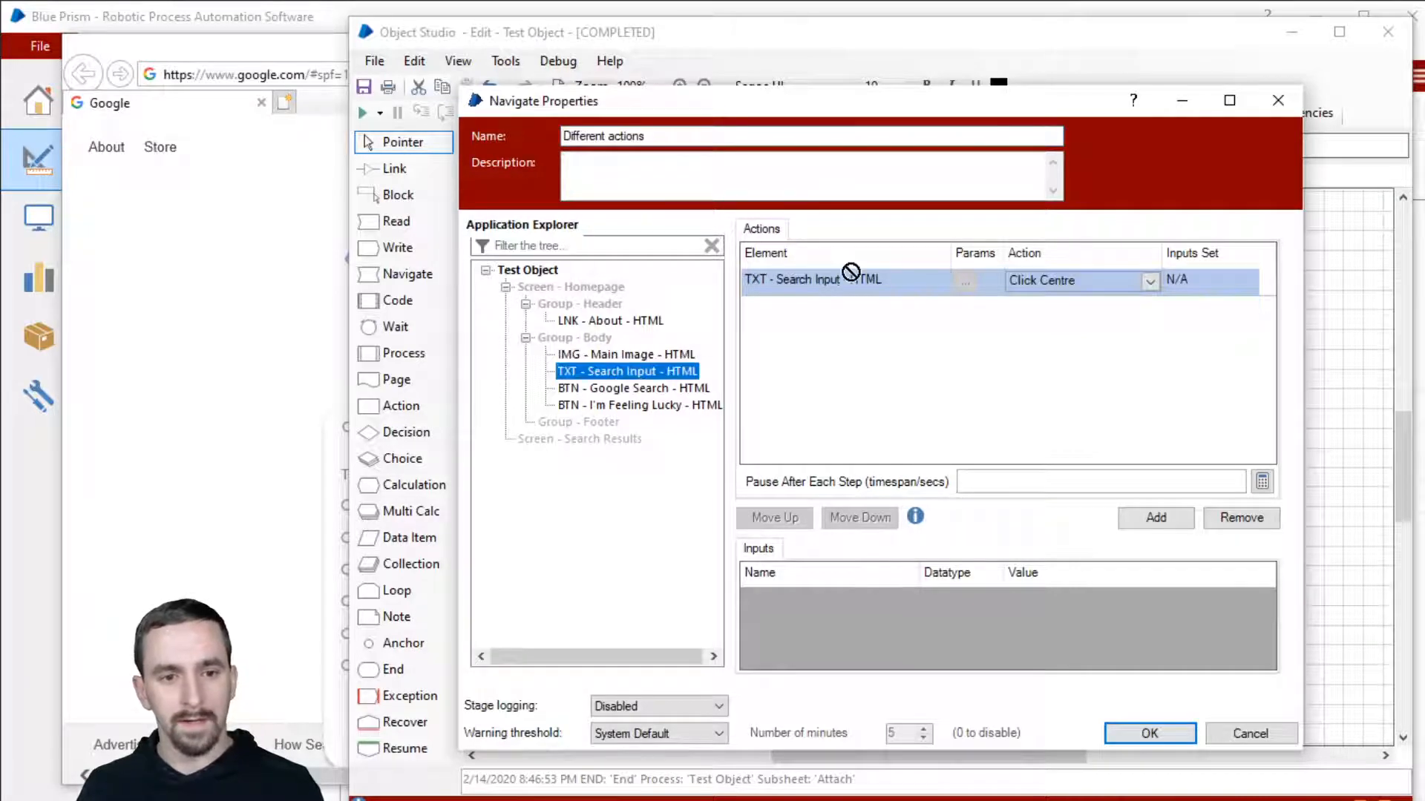
left_click(1150, 281)
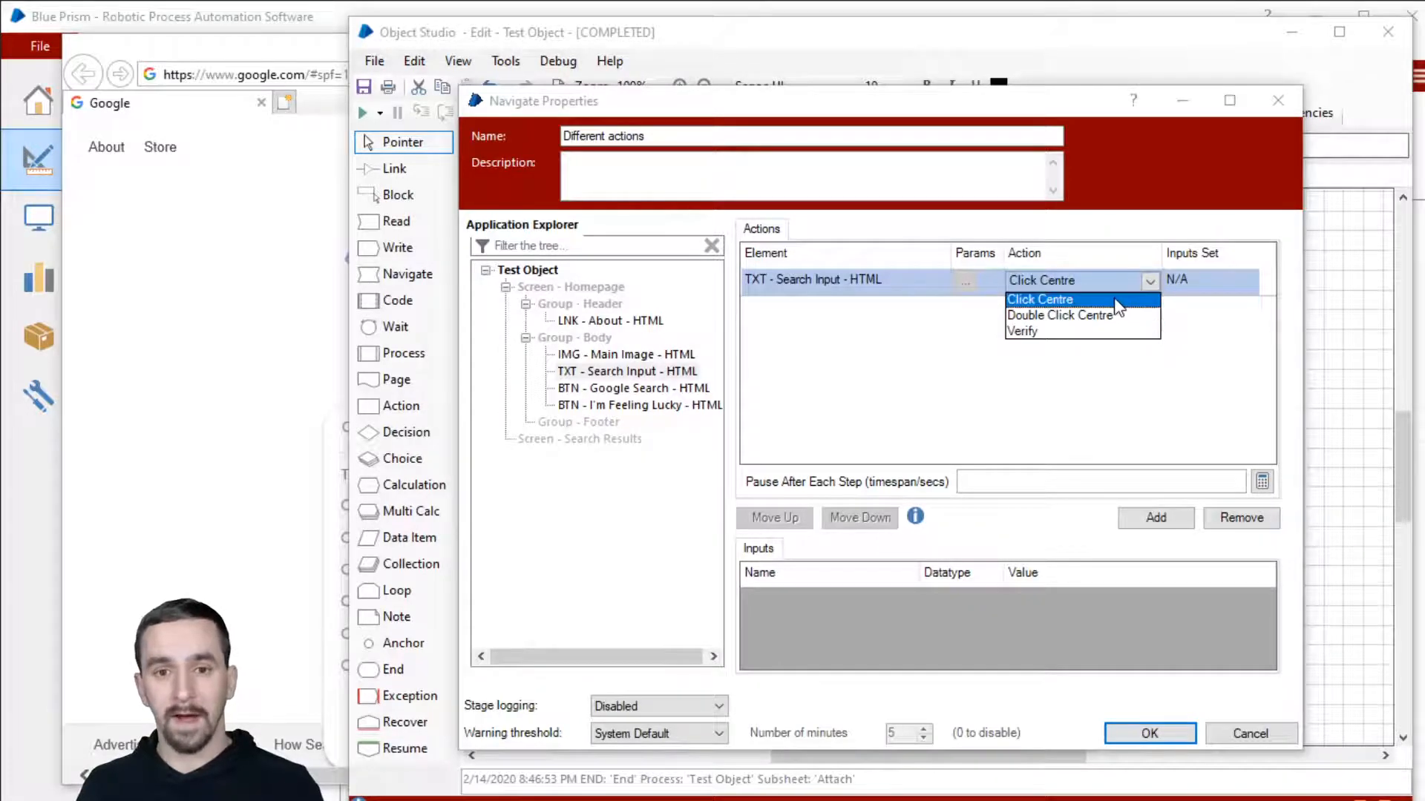
left_click(1113, 299)
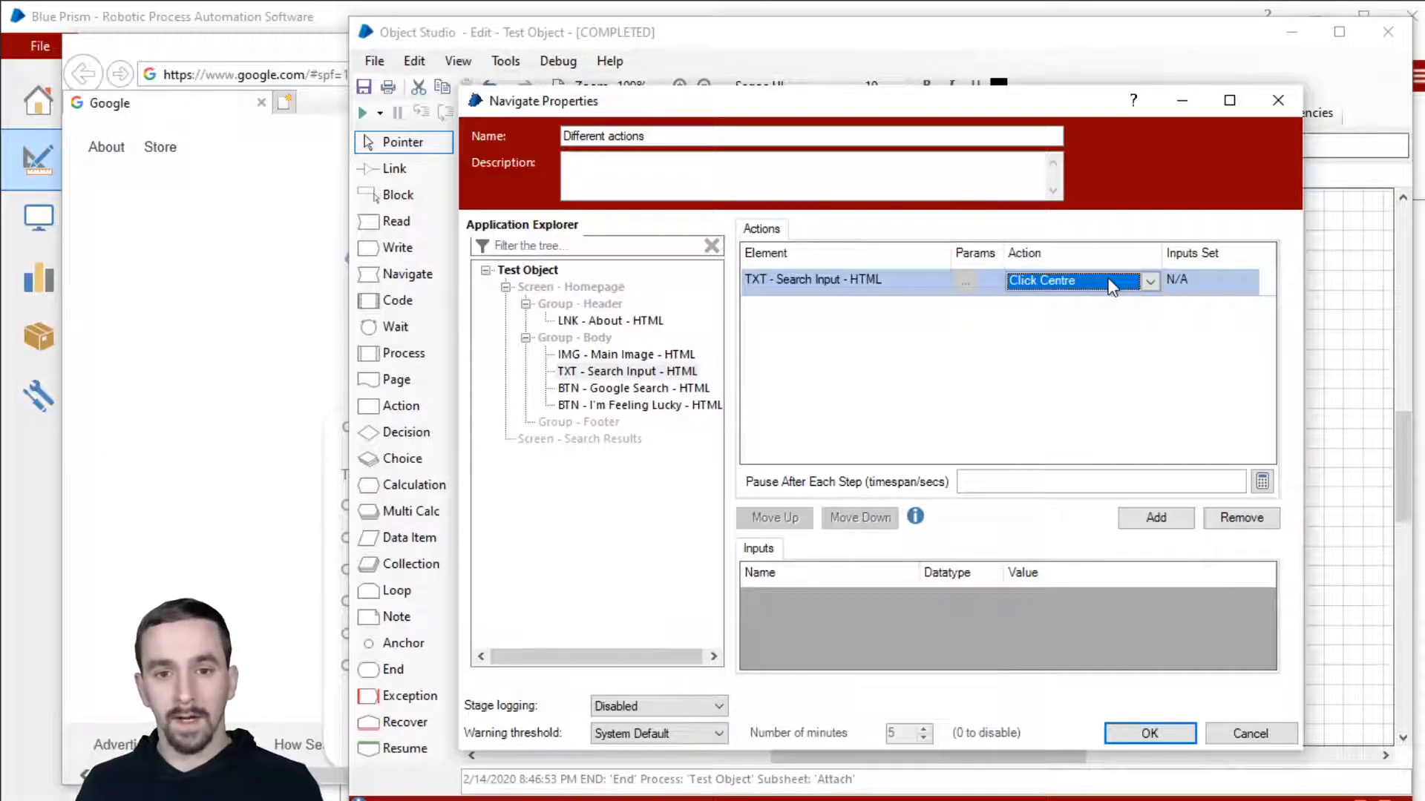
left_click(1128, 737)
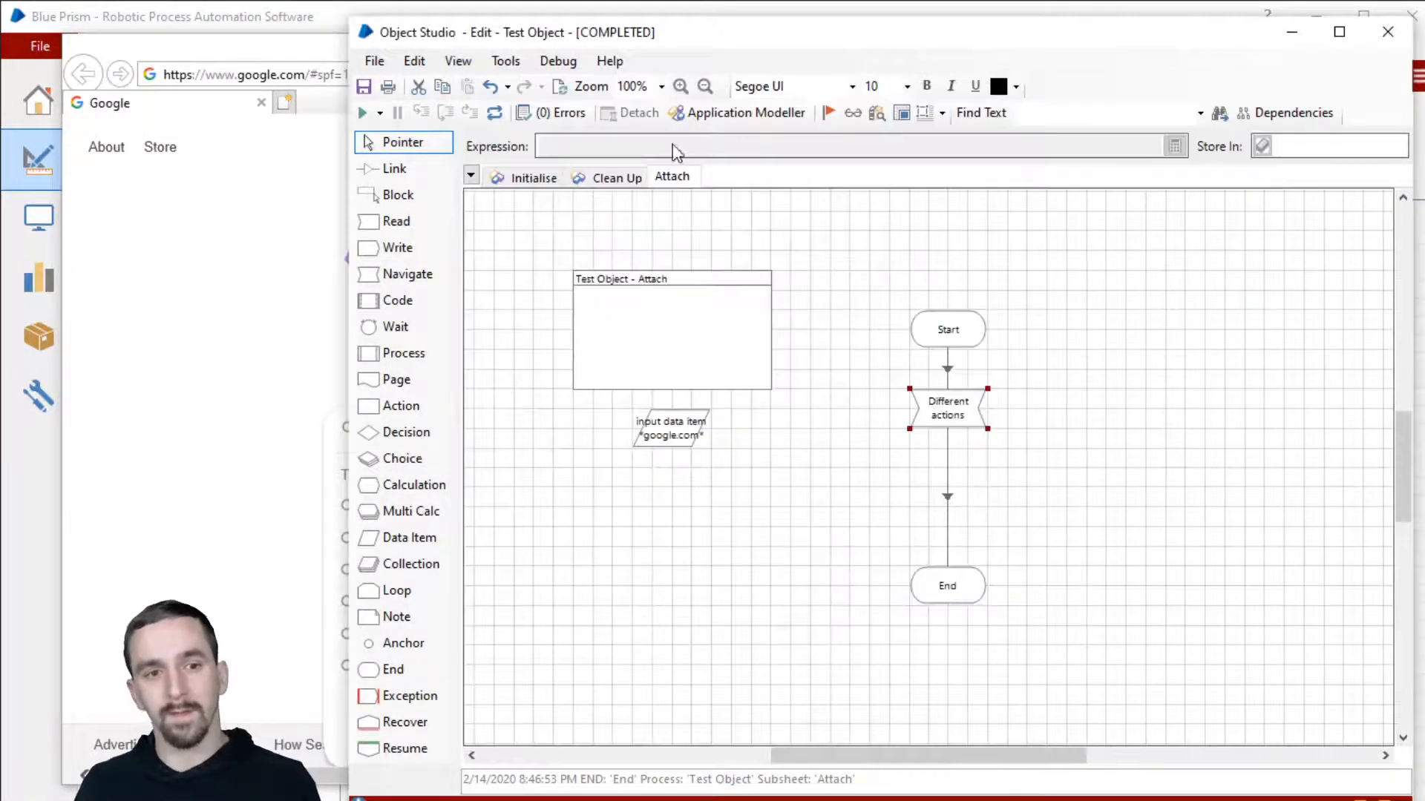
Step: In Application Modeller, change TXT - Search Input's Element Type to HTML Element and save
left_click(741, 119)
left_click_drag(911, 188, 857, 30)
left_click(956, 242)
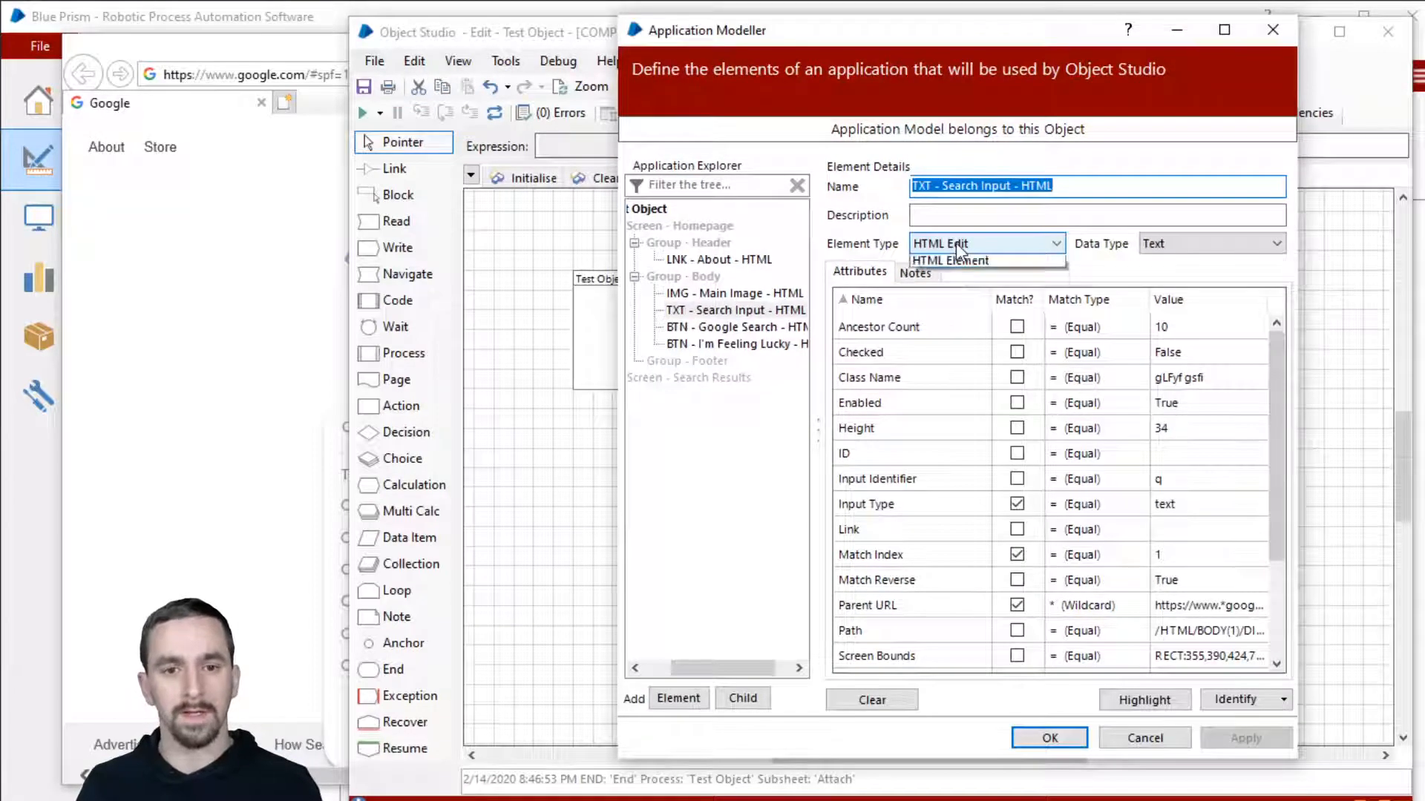
left_click(988, 277)
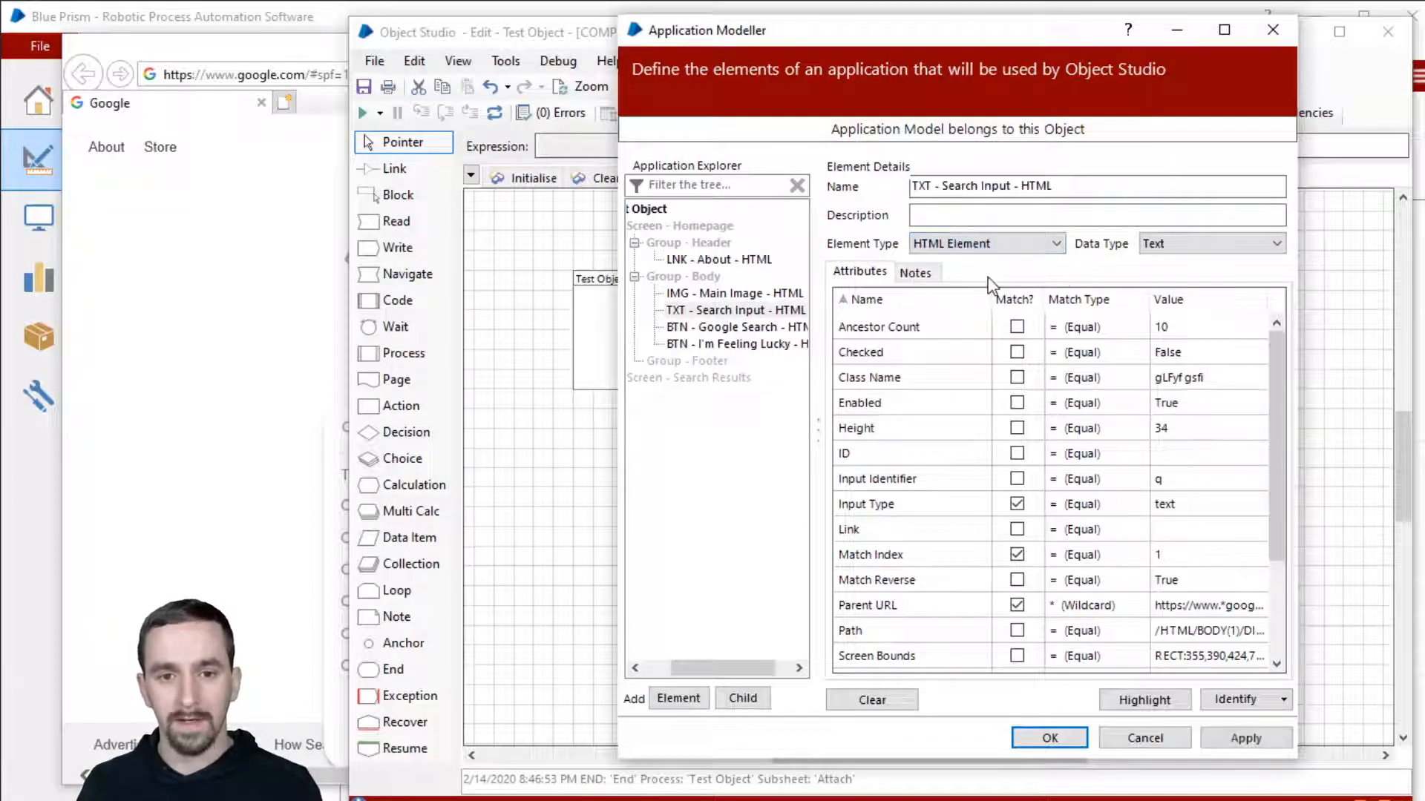
left_click(1050, 738)
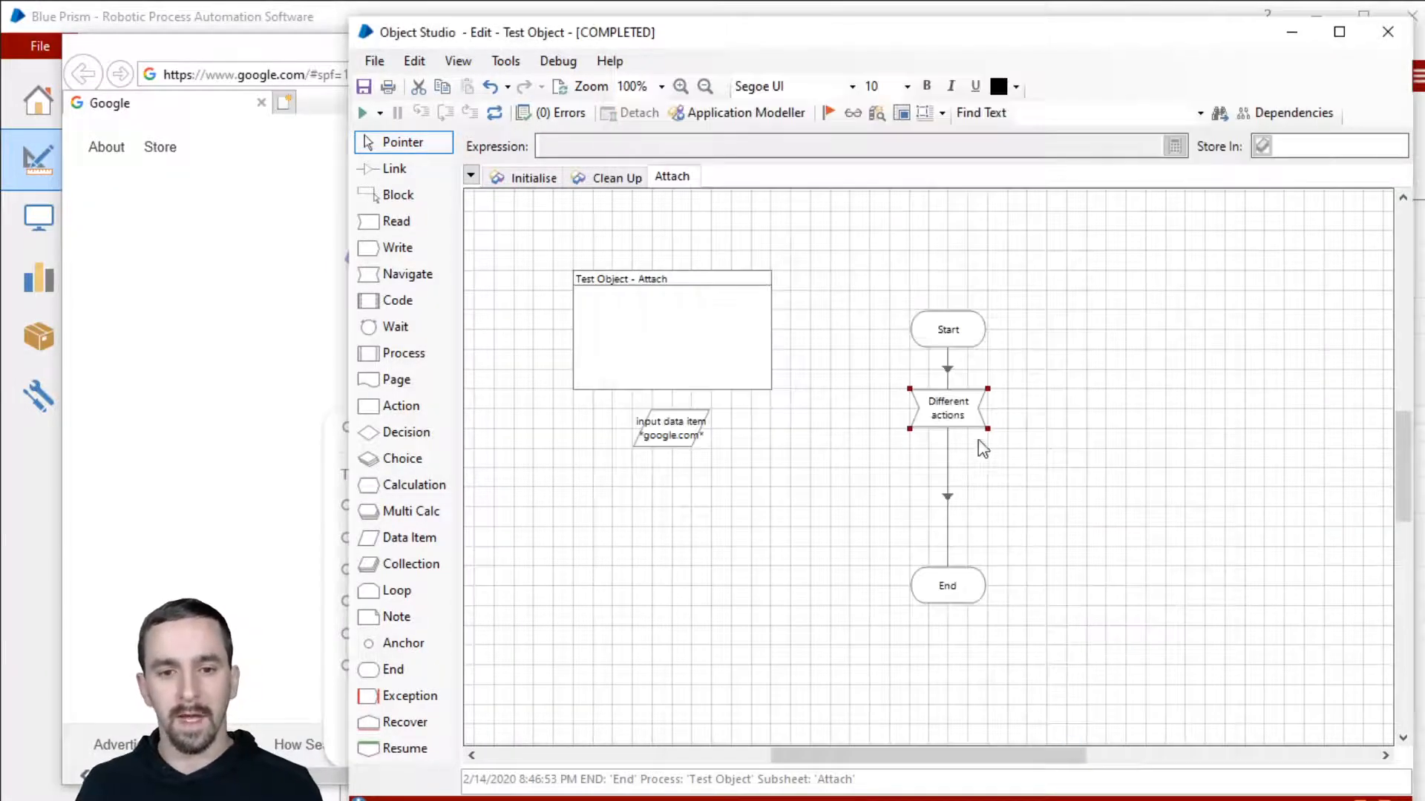
Step: Open the 'Different actions' Navigate stage and browse the expanded Action list for Search Input
double_click(965, 426)
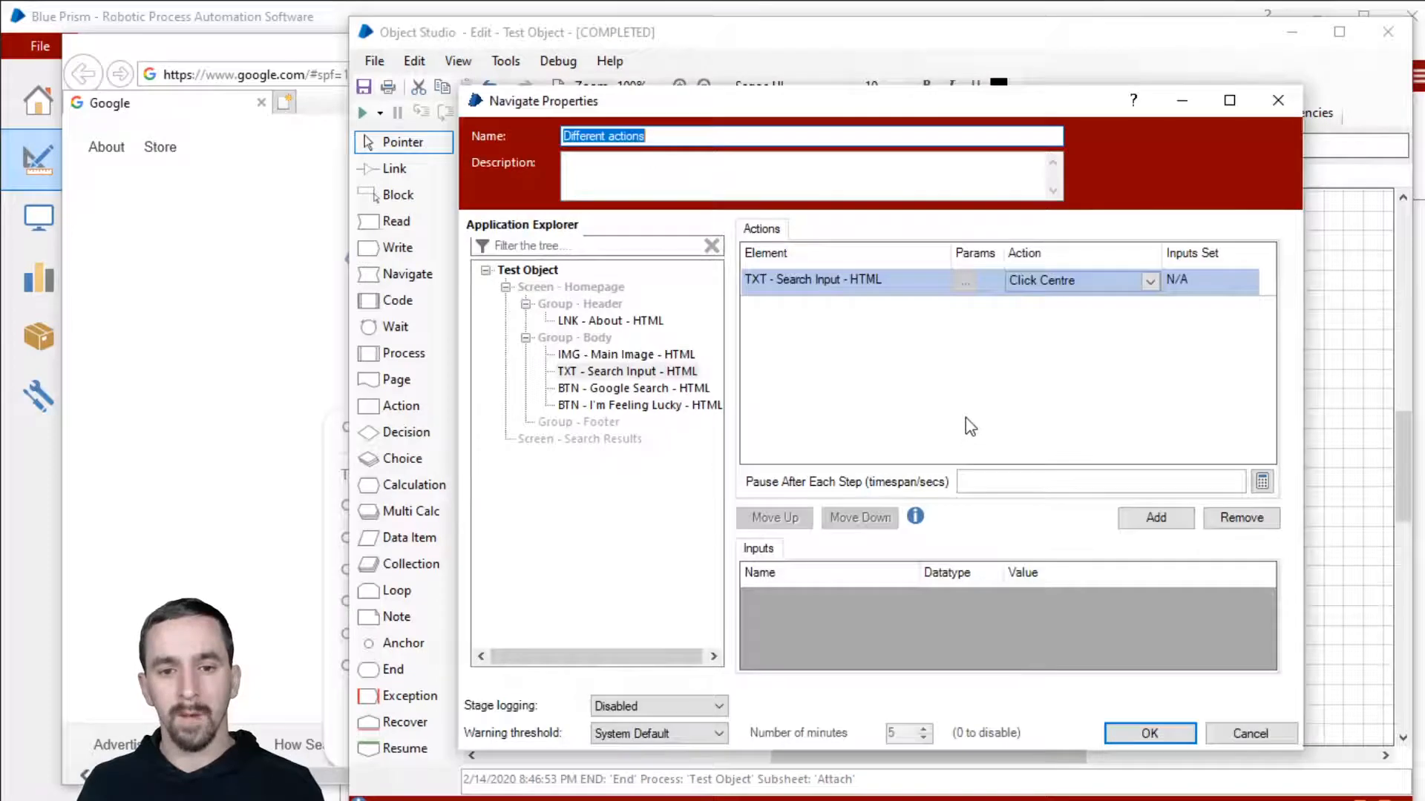
left_click(1064, 279)
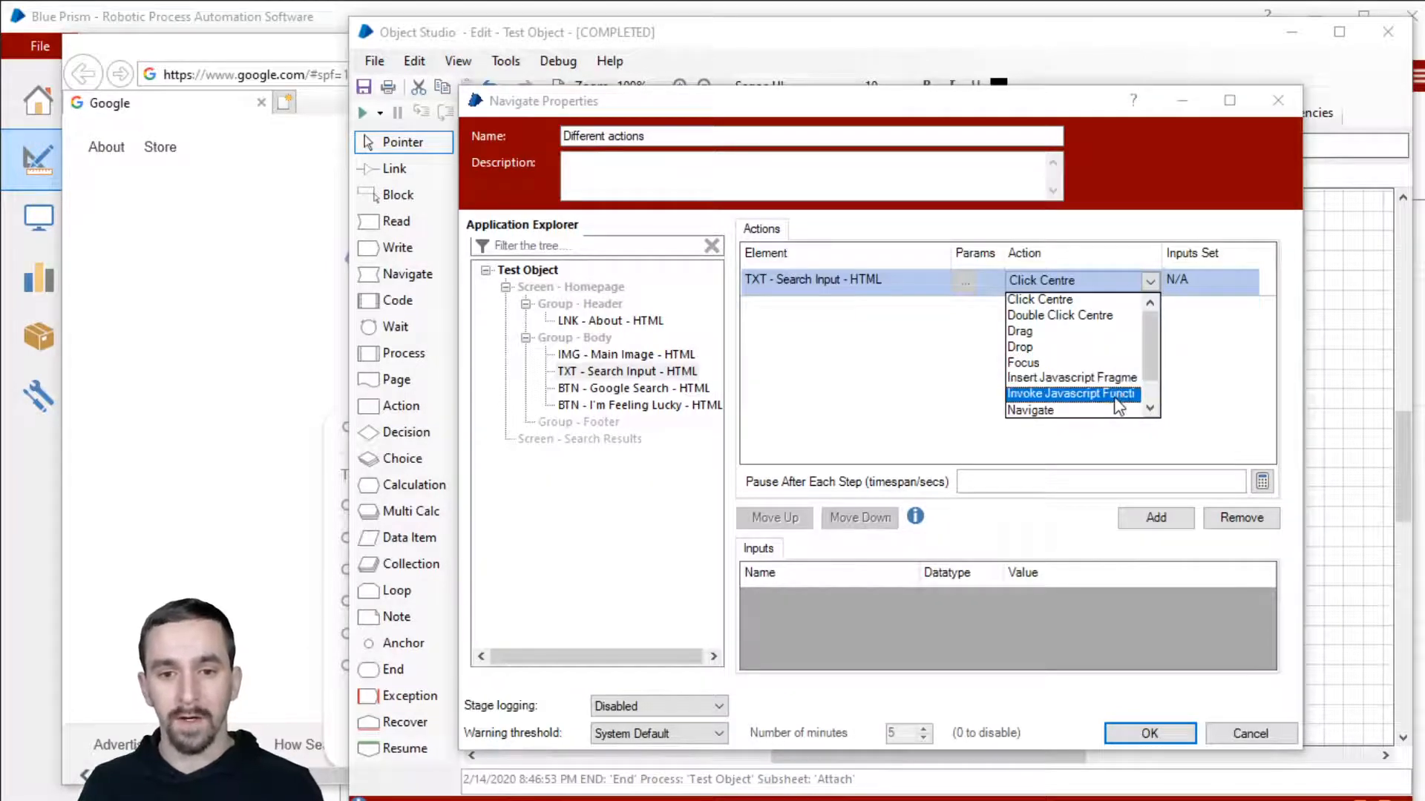
scroll(1117, 397, "down", 1)
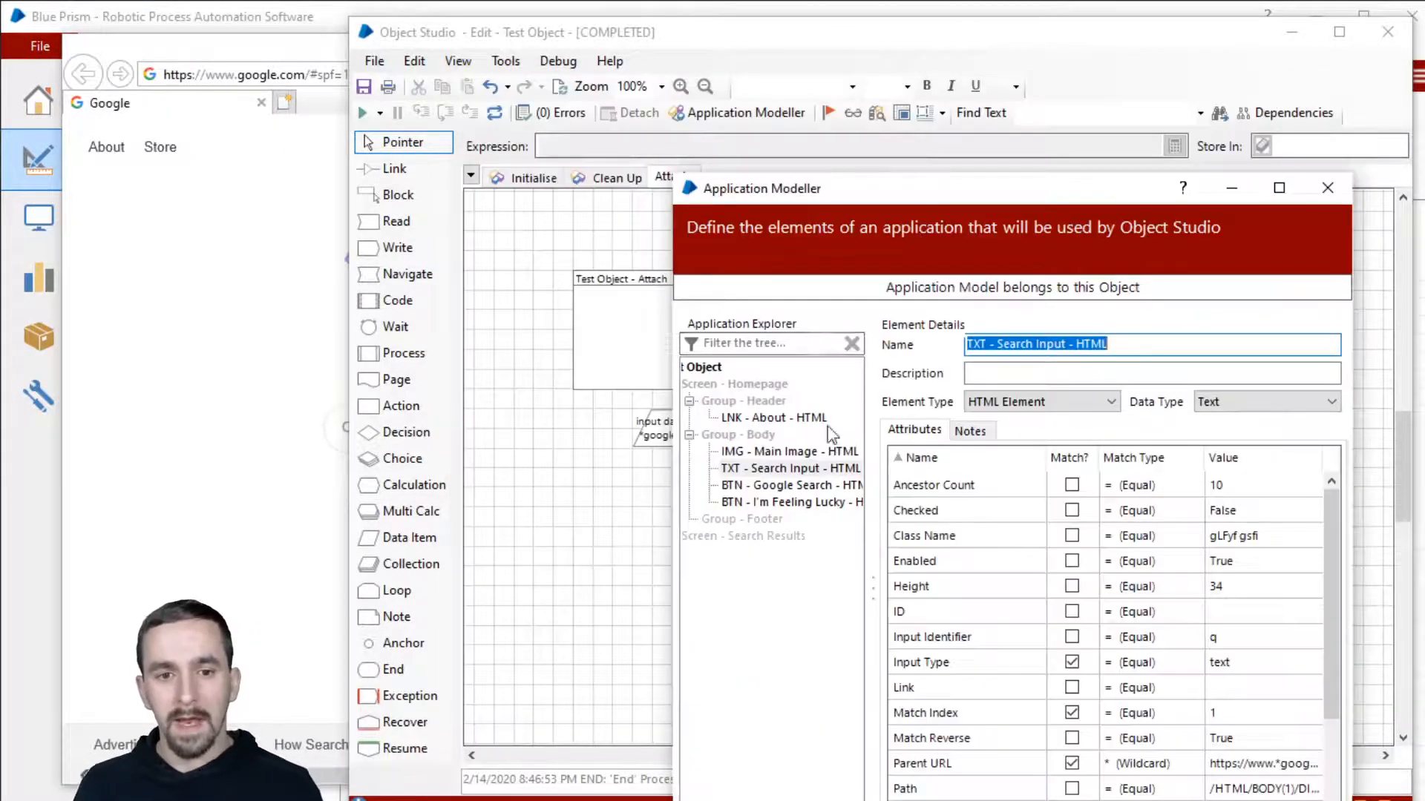
Step: Check the Google Search button's element types, keep it as HTML Button, and close the model
left_click_drag(901, 155, 856, 38)
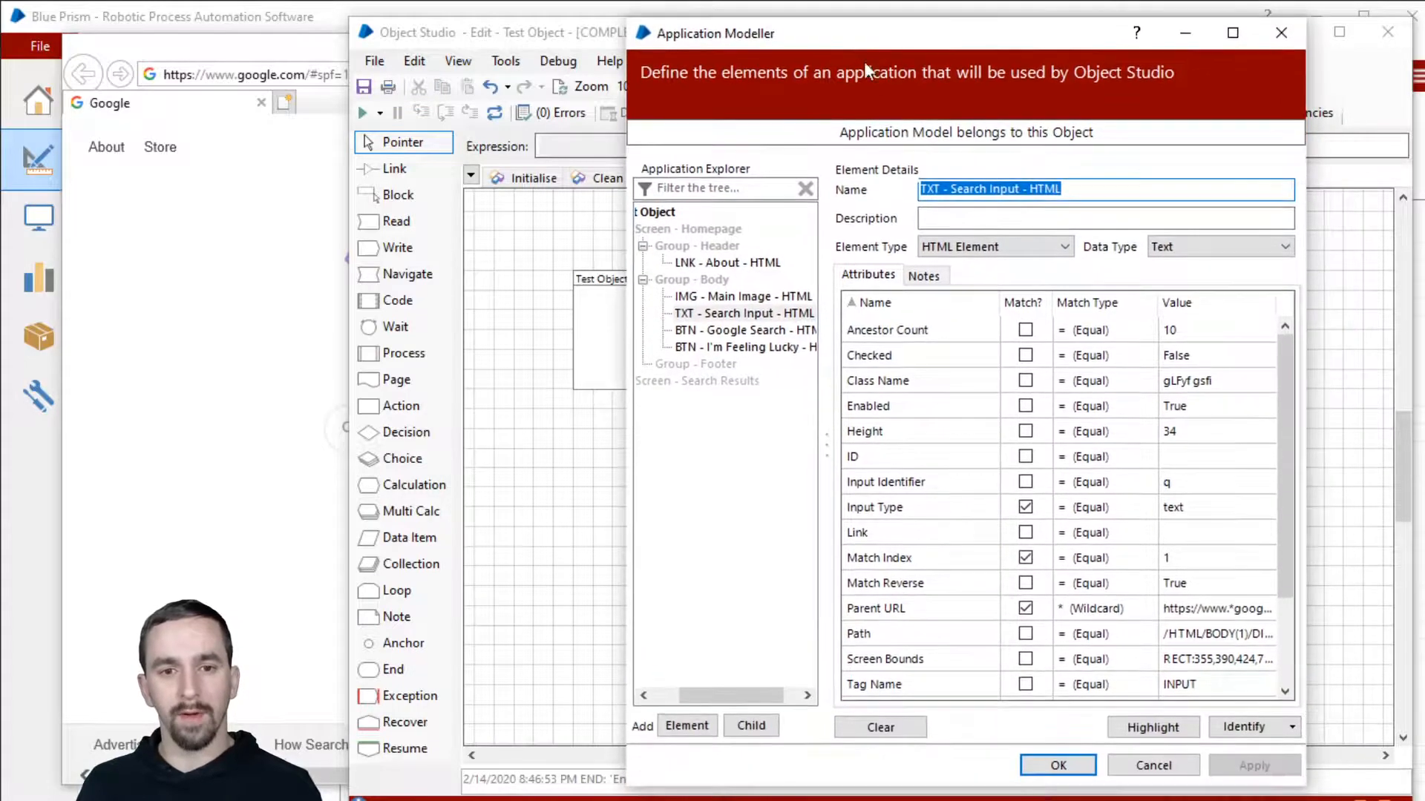
left_click(764, 332)
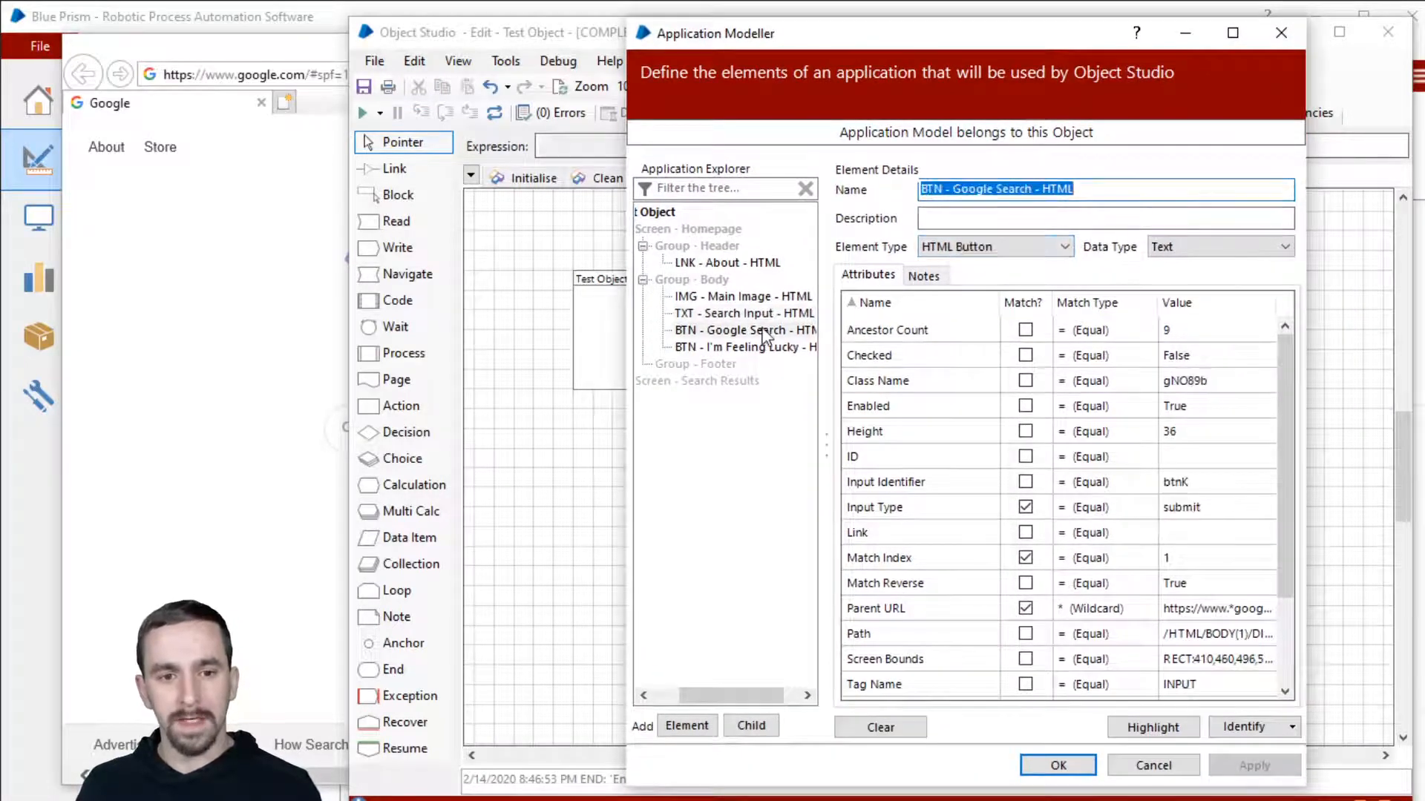
left_click(1009, 245)
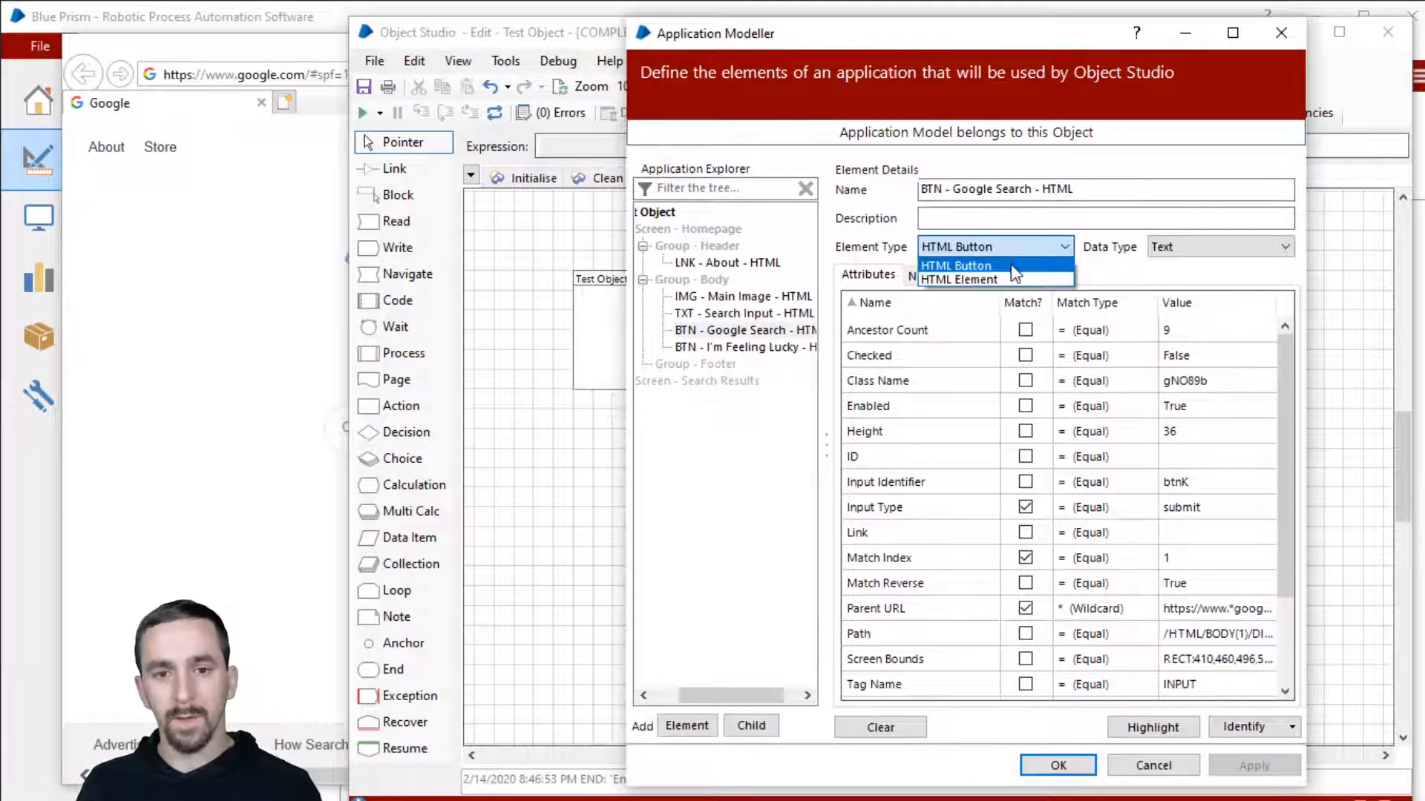
left_click(1013, 265)
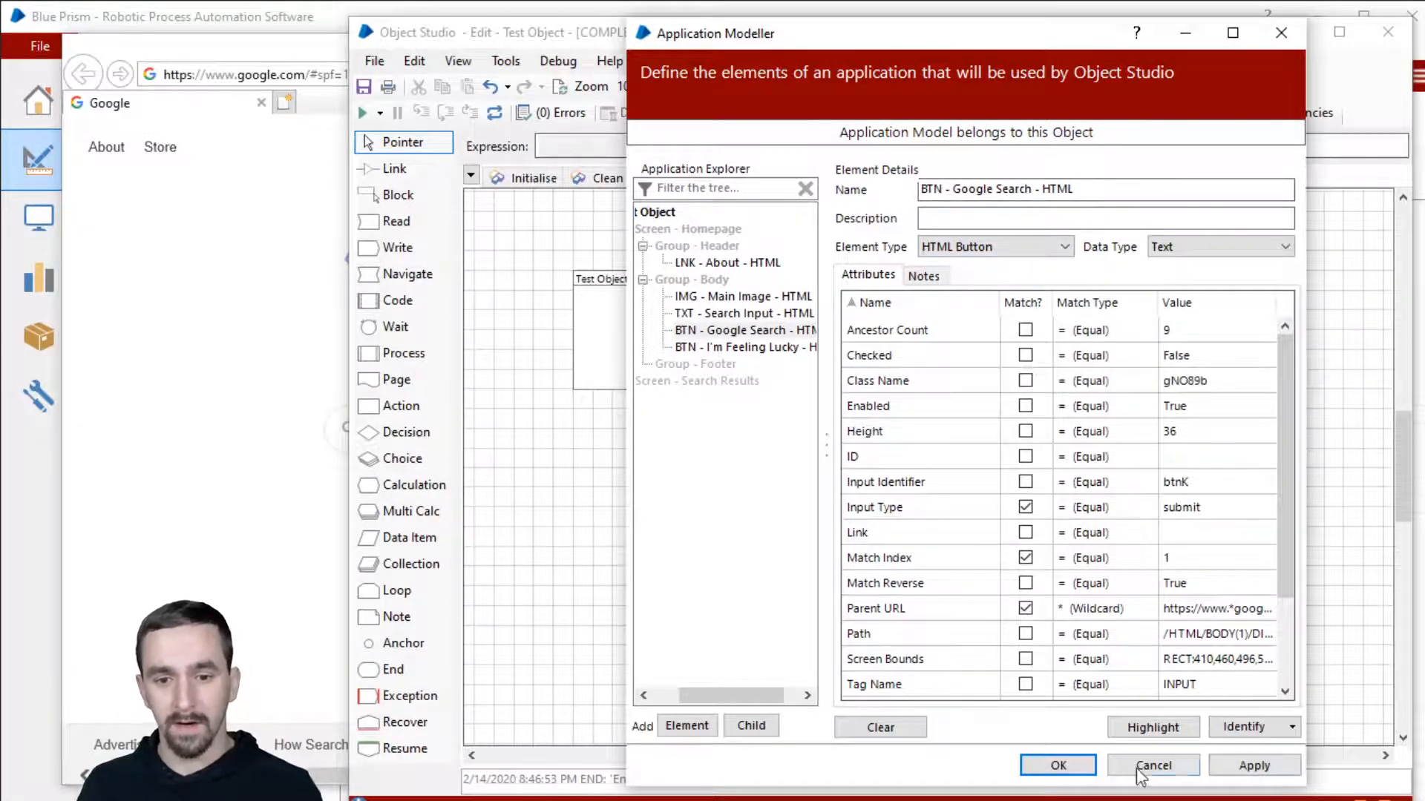
left_click(1058, 765)
Step: Point the Different actions Navigate stage at Google Search and review its limited actions without choosing
double_click(926, 413)
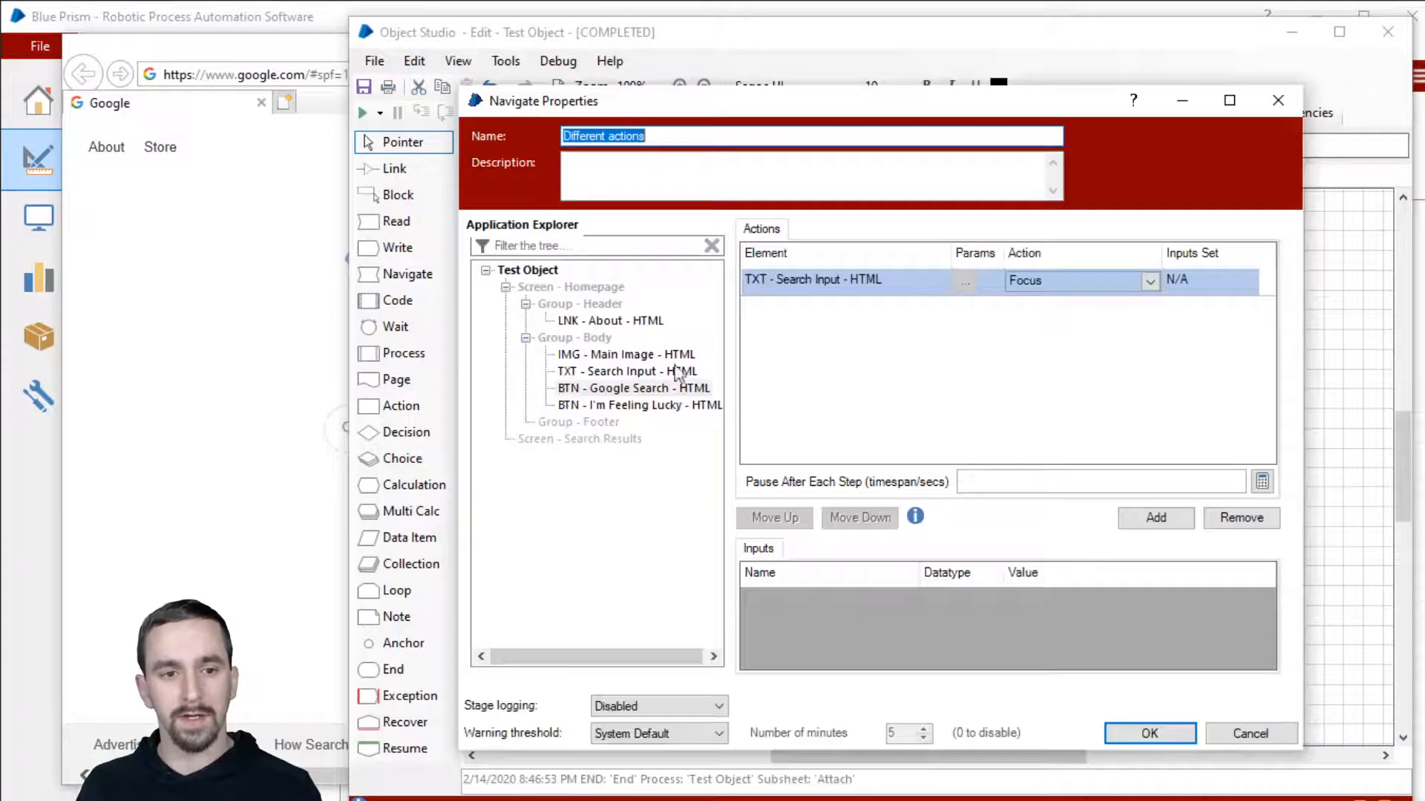
left_click_drag(634, 388, 824, 286)
left_click(1022, 275)
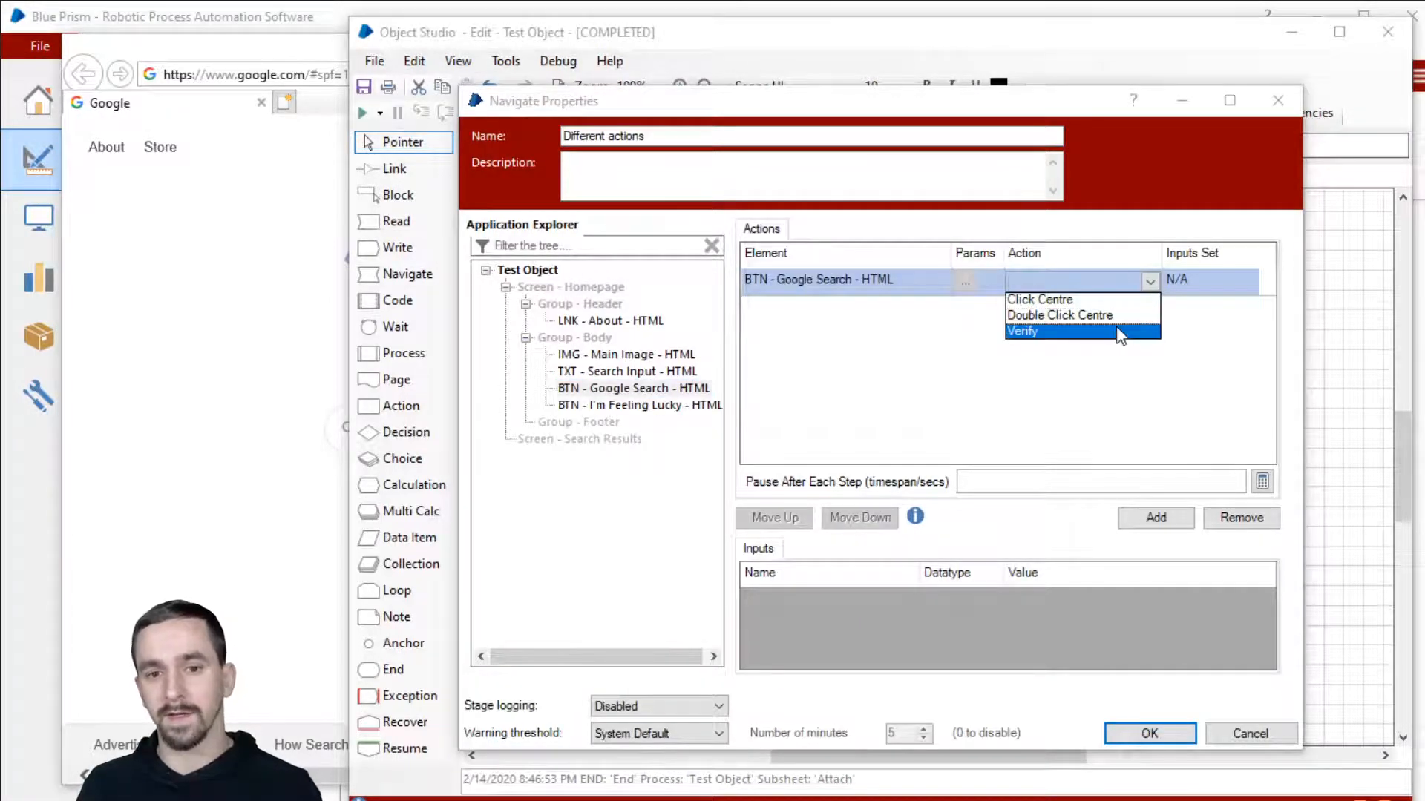
left_click(1201, 322)
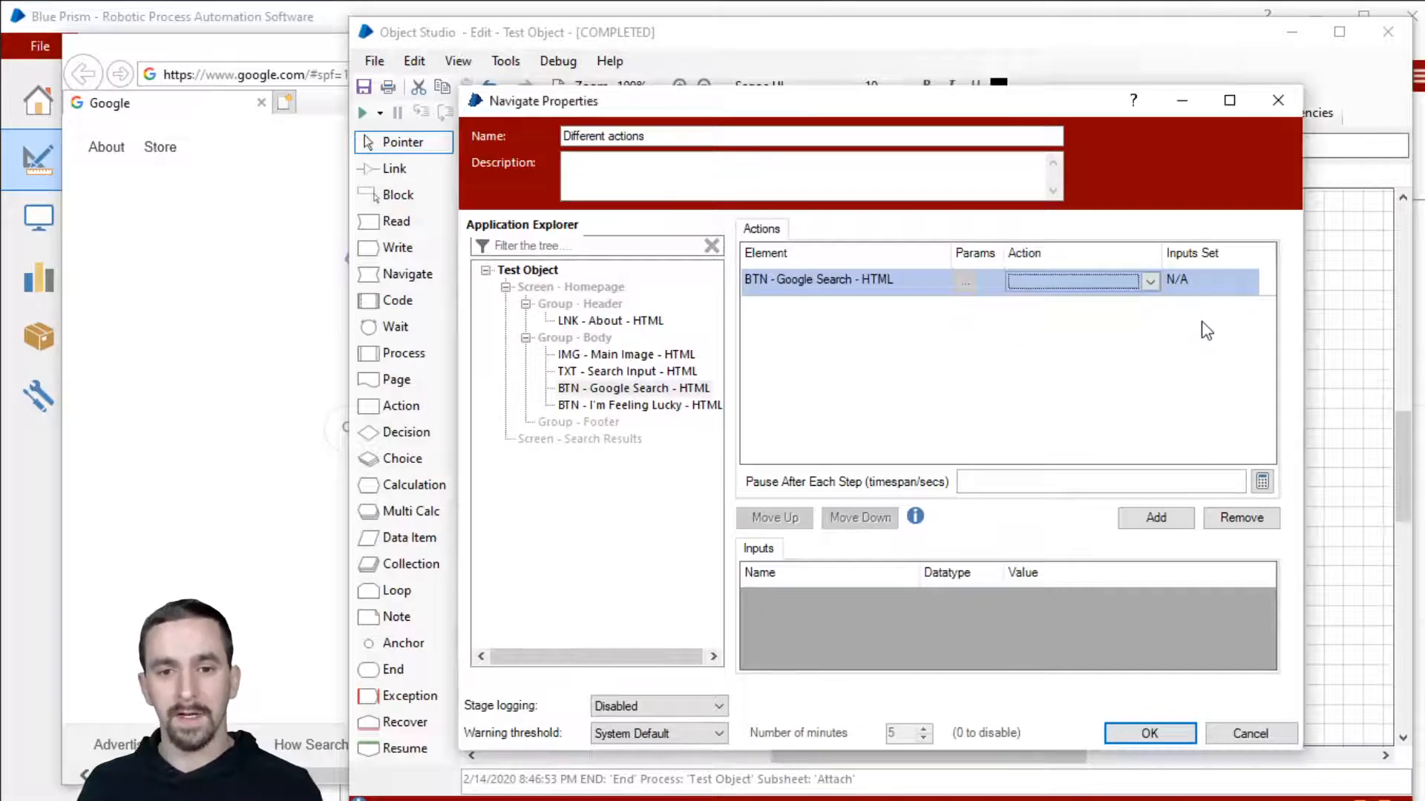
left_click(1149, 733)
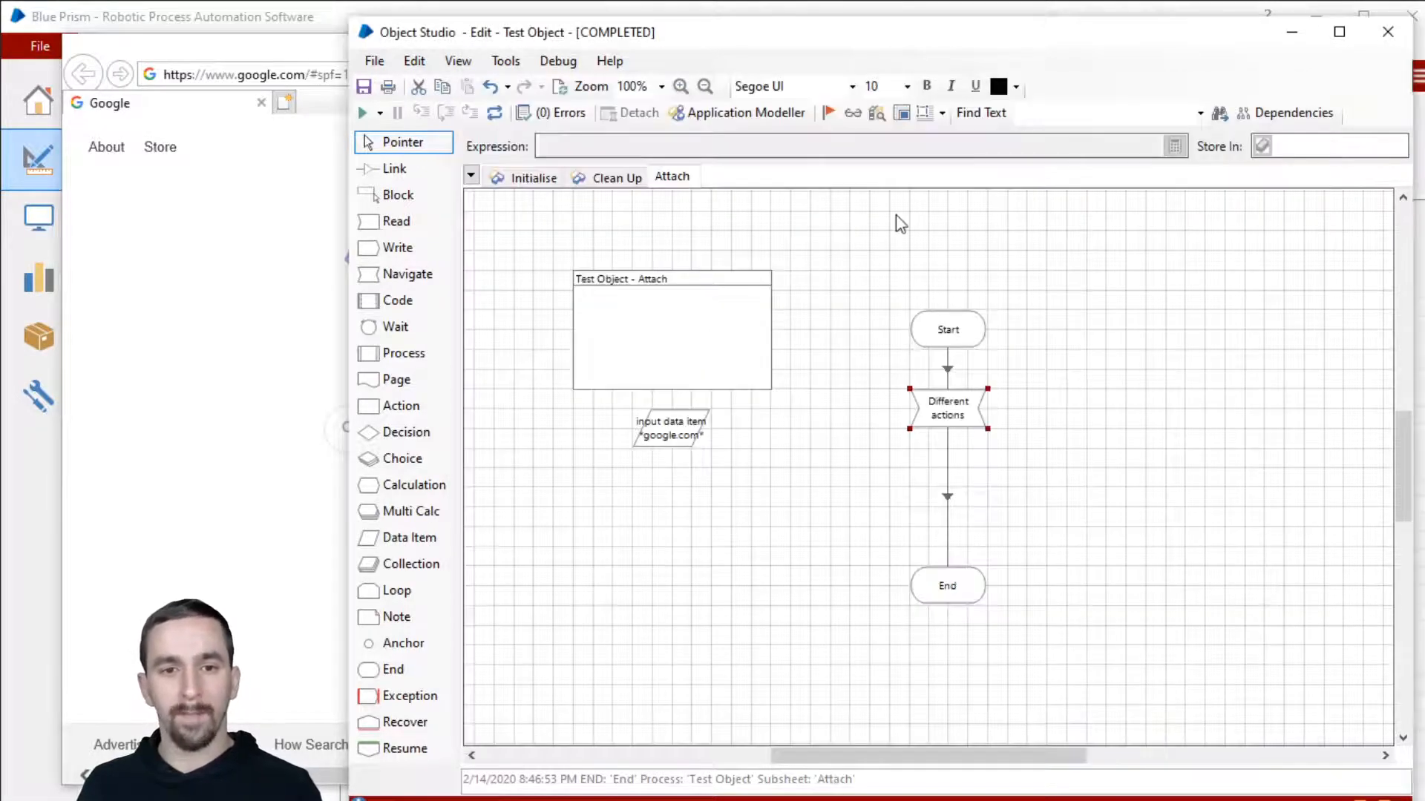
Step: Change the Google Search element type to a generic HTML Element
left_click(792, 117)
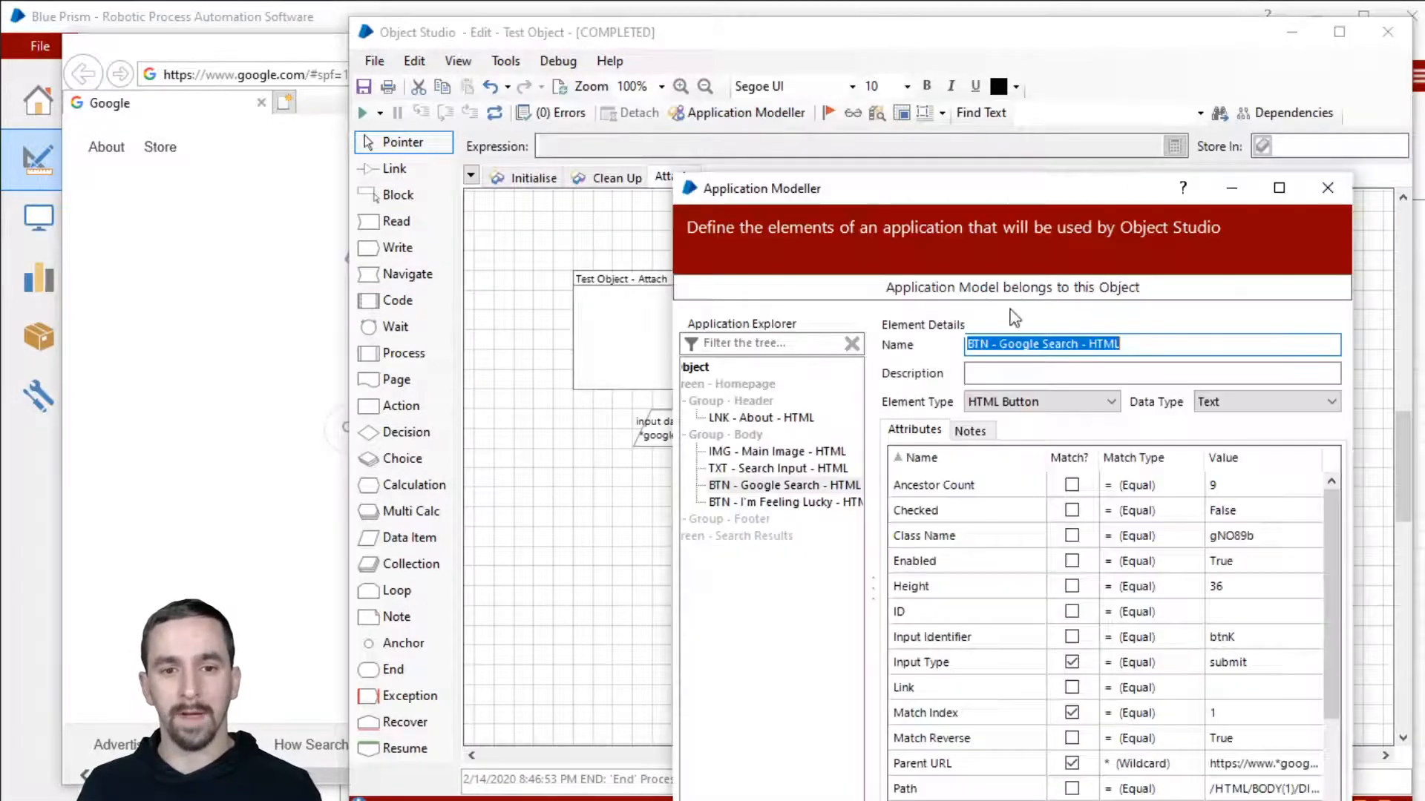
left_click(1043, 401)
left_click(1045, 434)
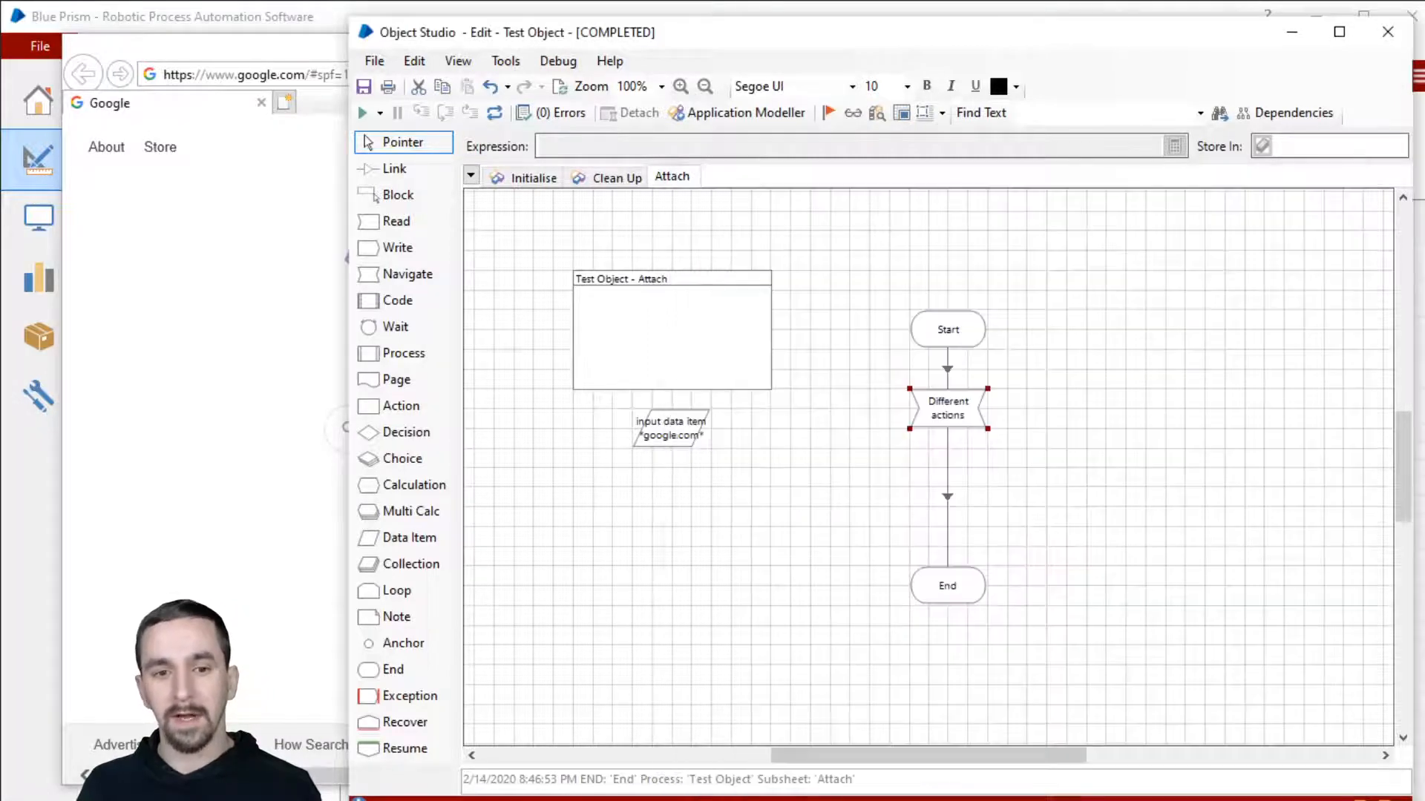
Step: Set the Different actions stage to perform Navigate on BTN - Google Search - HTML
double_click(975, 435)
left_click(1069, 282)
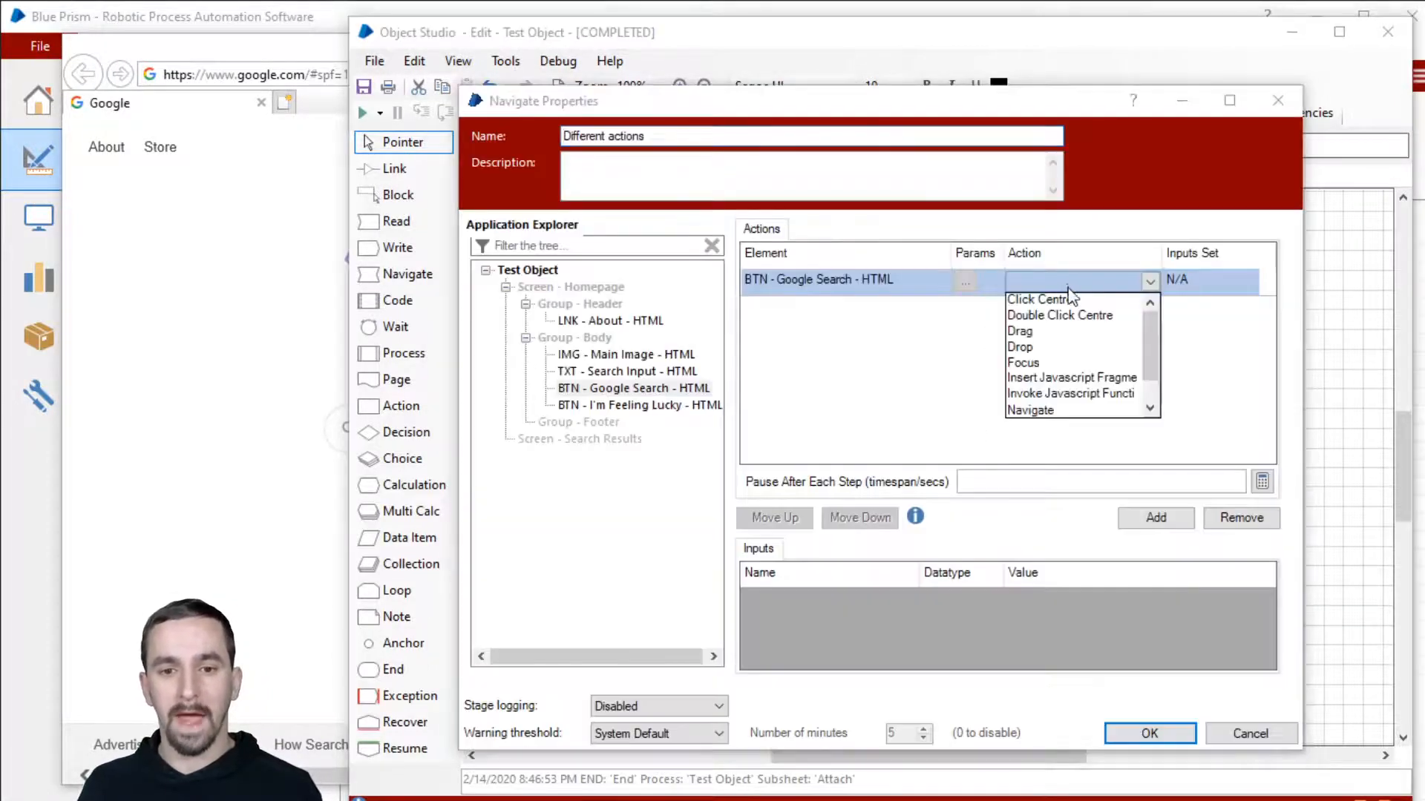
scroll(1103, 343, "down", 1)
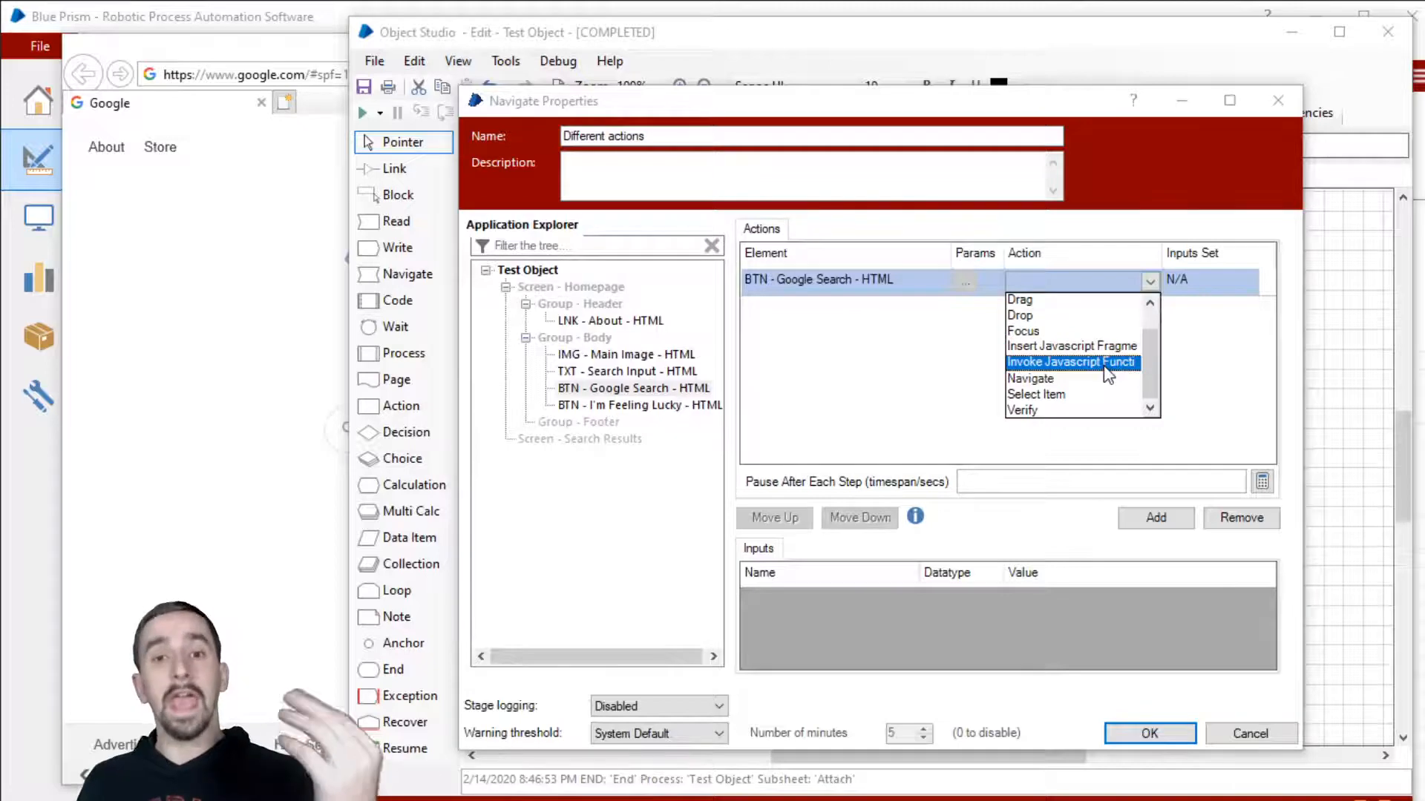
scroll(1104, 368, "up", 1)
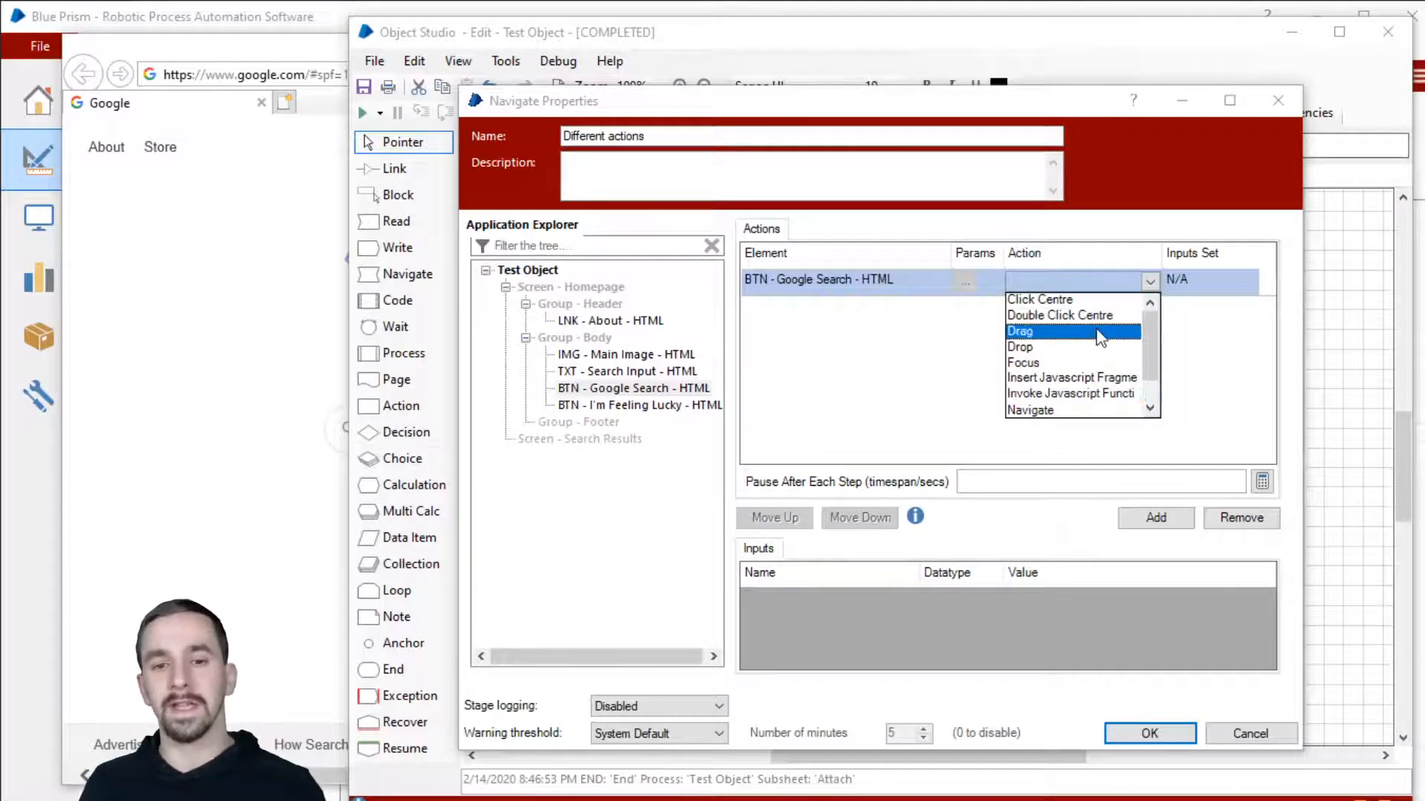
scroll(1143, 374, "down", 1)
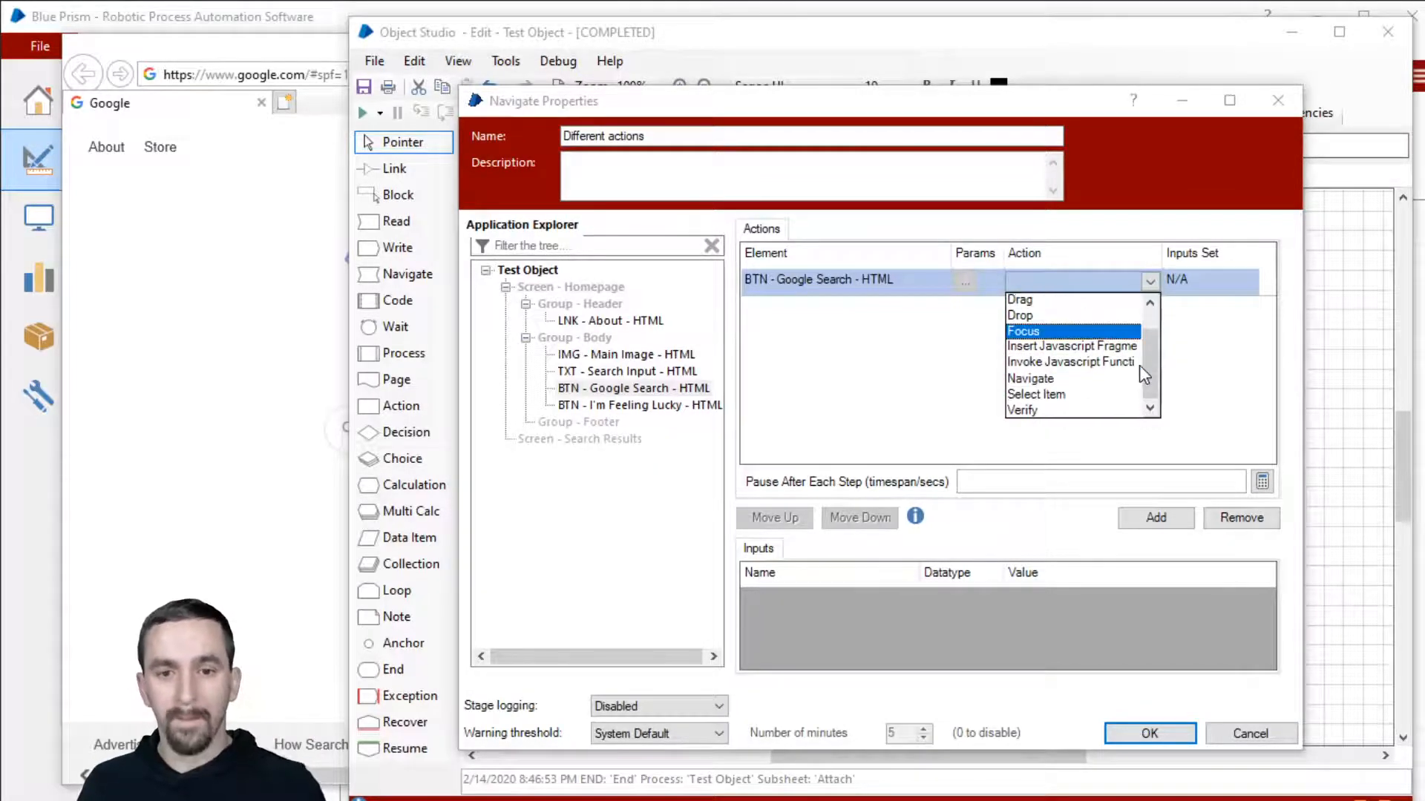
left_click(1103, 382)
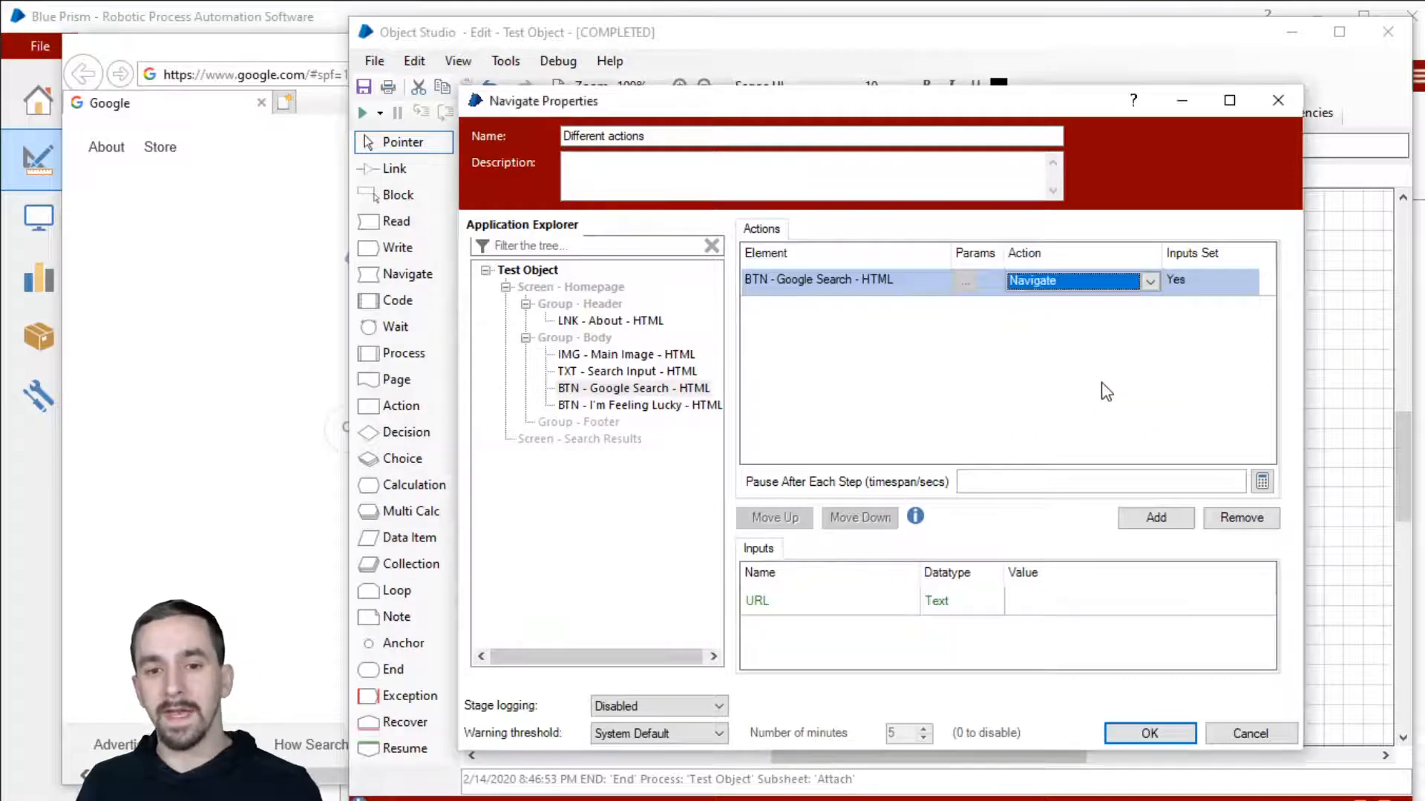
left_click(1054, 597)
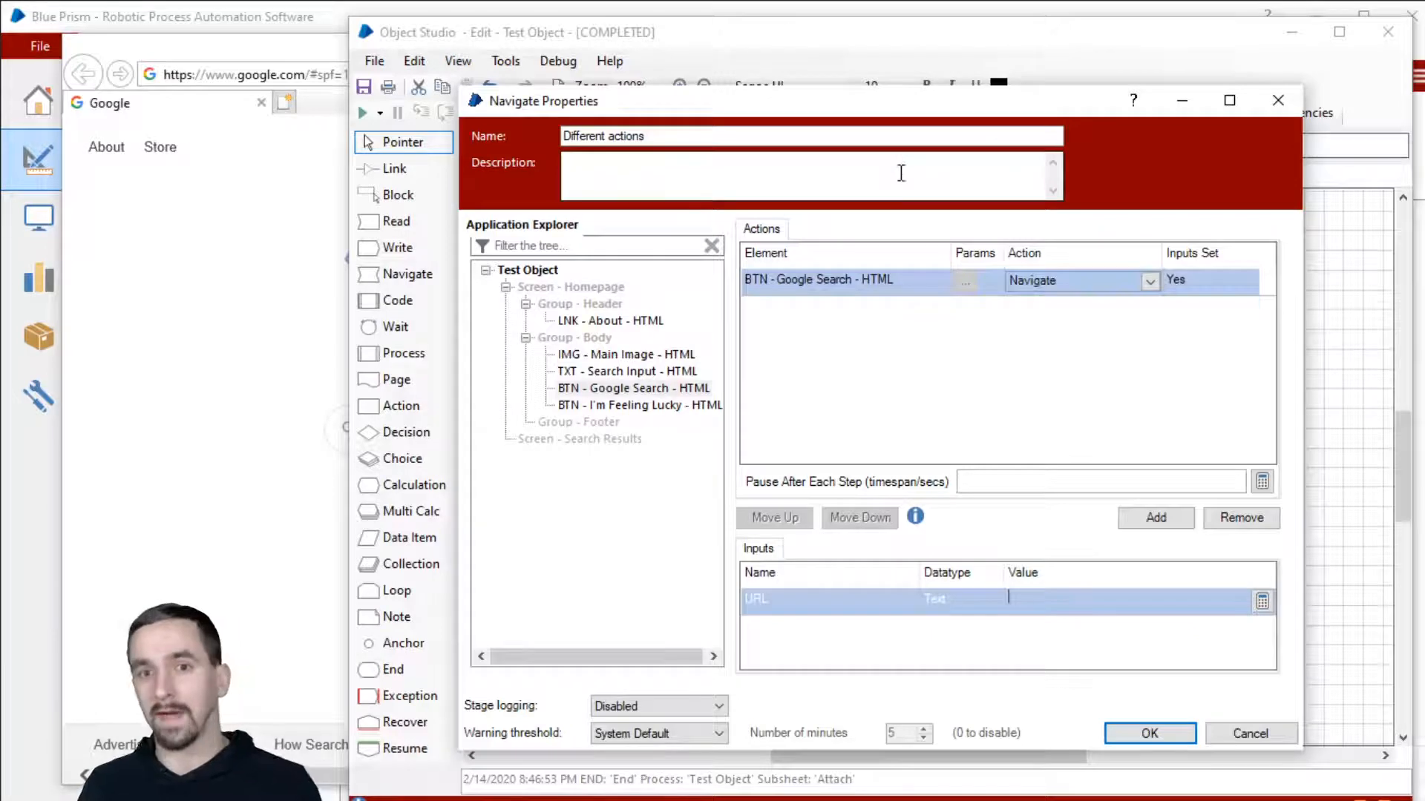
left_click(1105, 288)
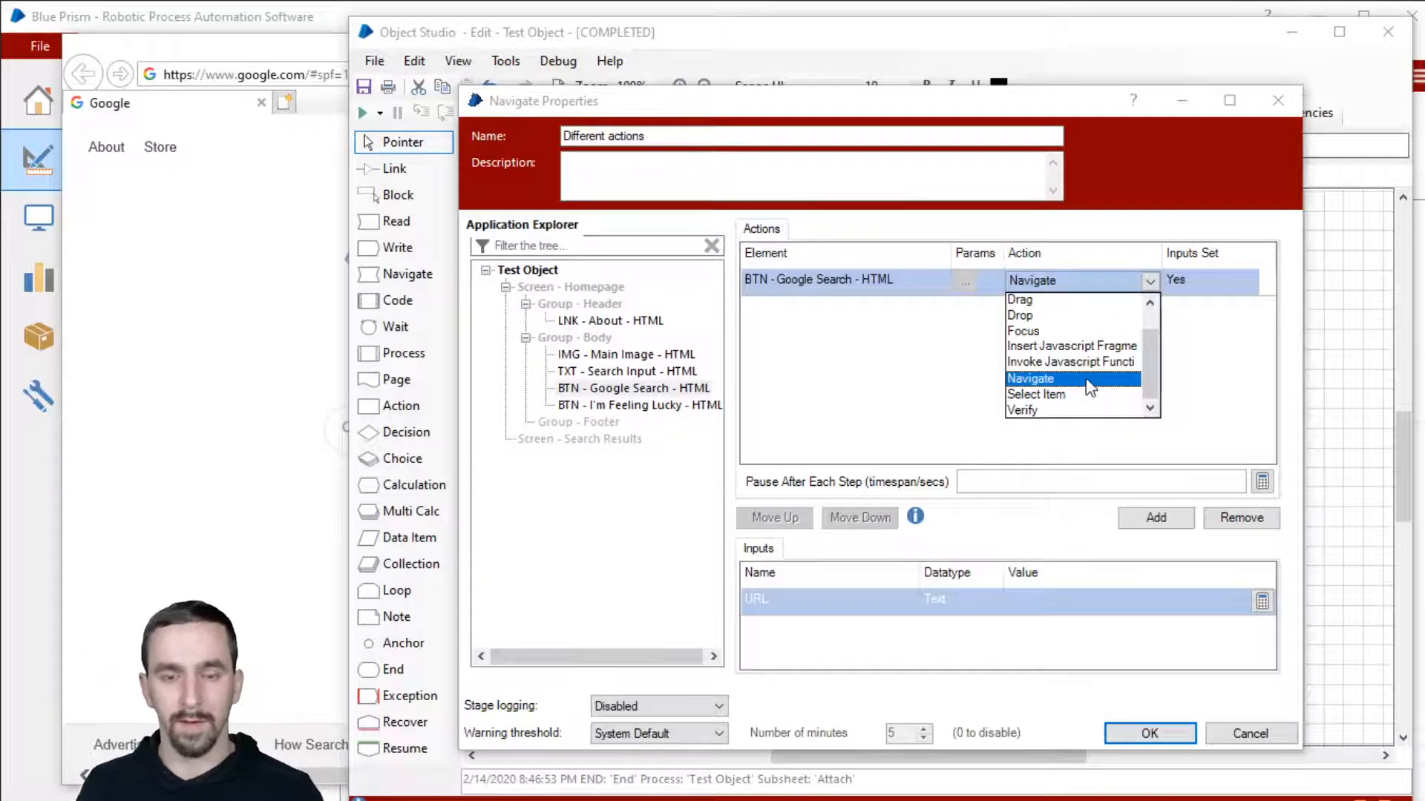
left_click(1171, 219)
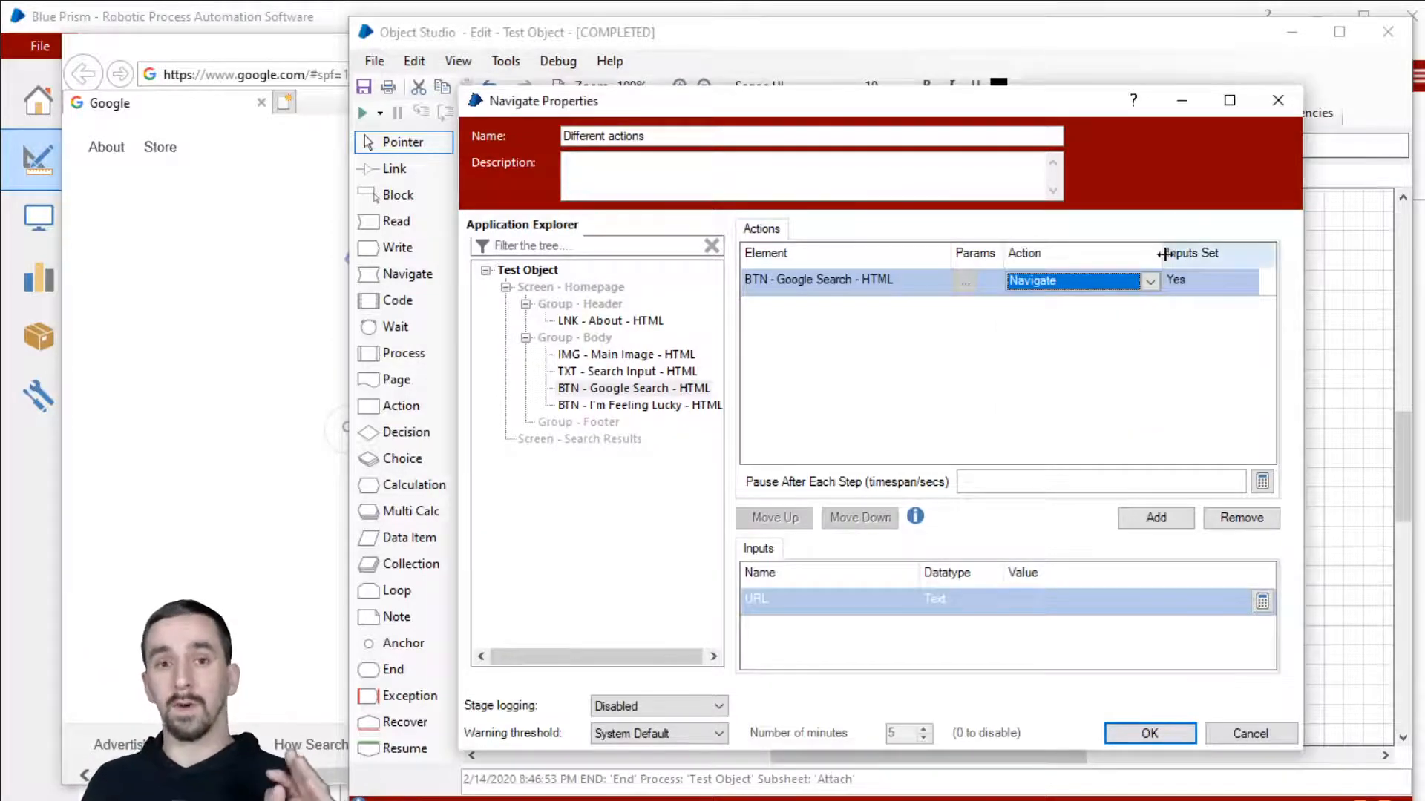
left_click(1114, 740)
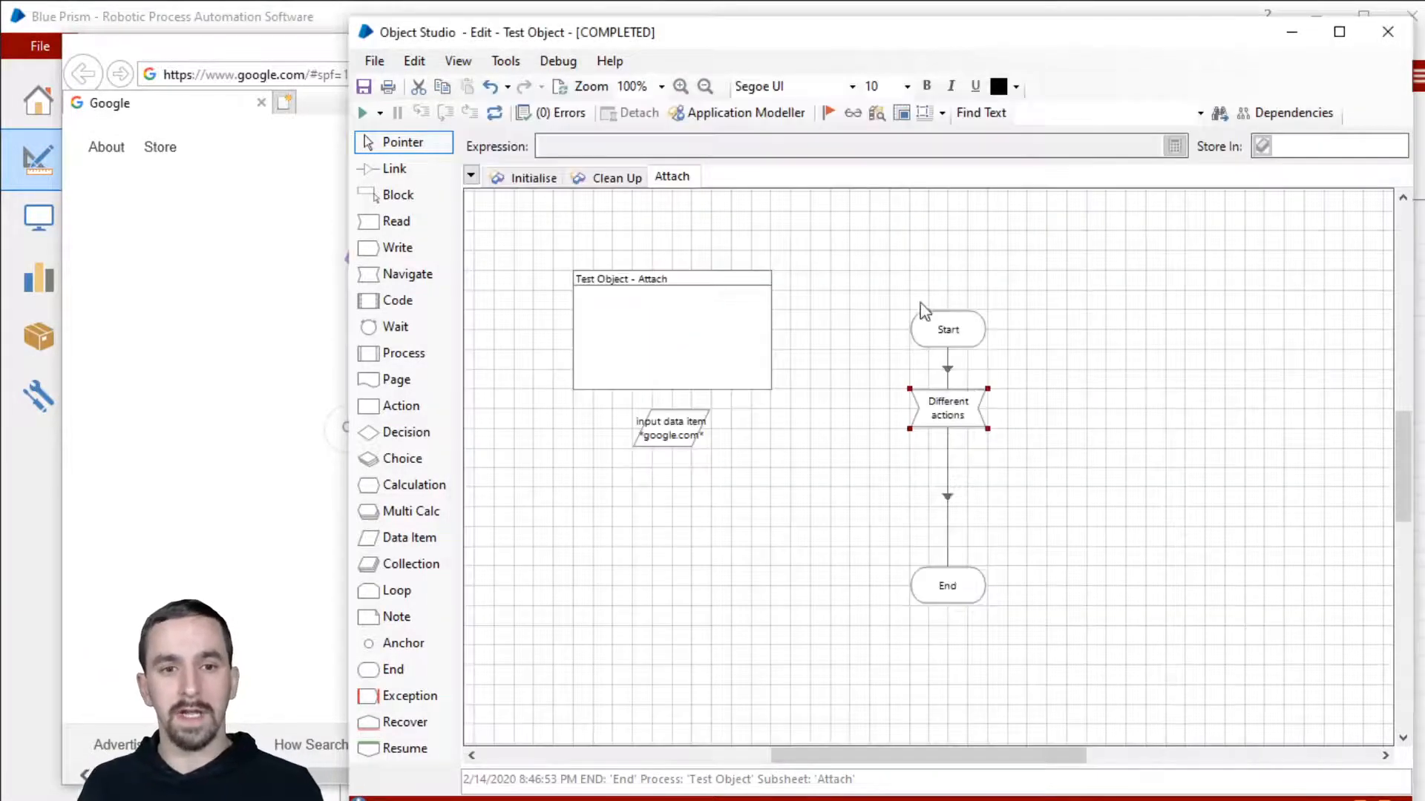
Step: Review the element types and Data Type options for IMG - Main Image - HTML in Application Modeller
left_click(746, 113)
left_click_drag(925, 187, 890, 34)
left_click(1024, 244)
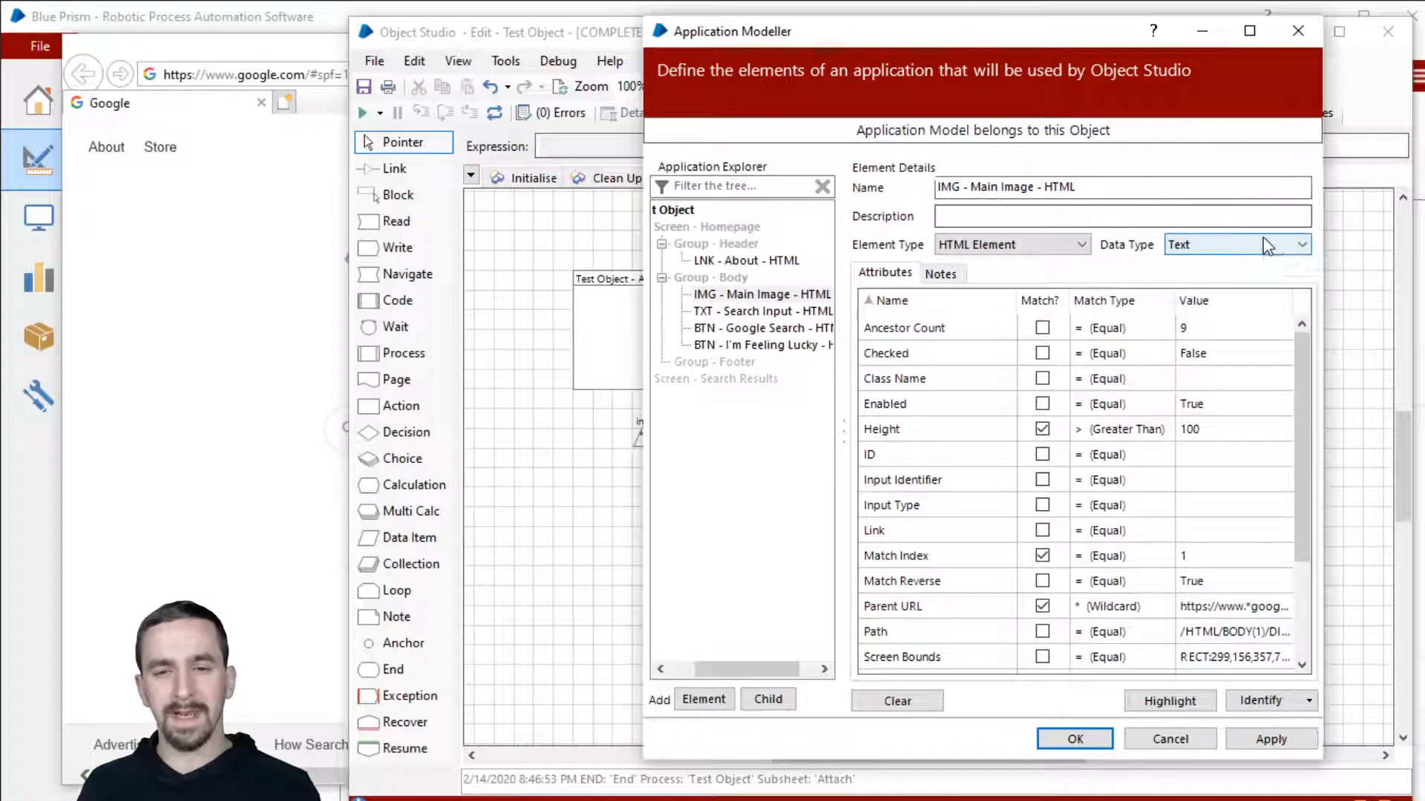
left_click(1274, 247)
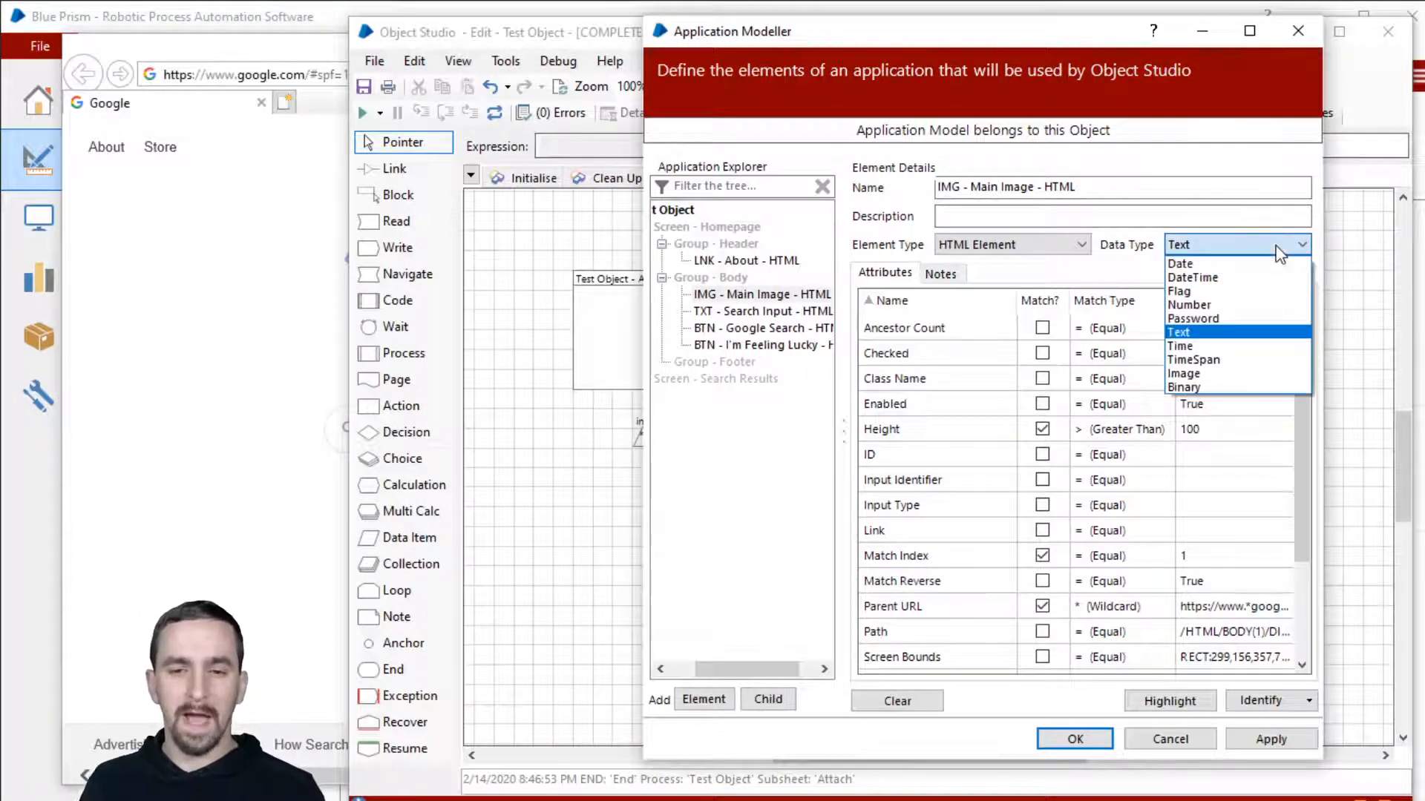
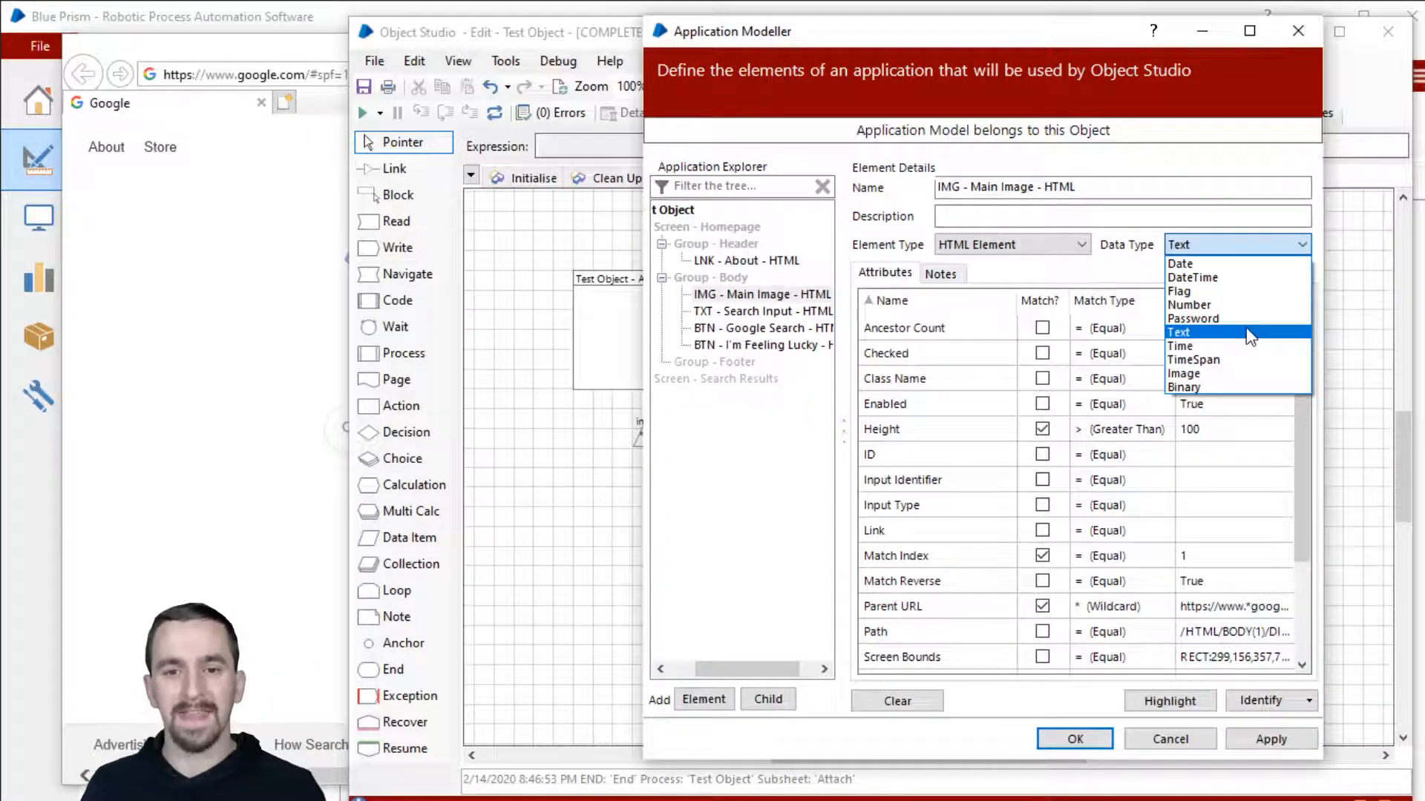
Step: Keep Text as the Main Image data type and show the TXT - Search Input - HTML element
left_click(780, 340)
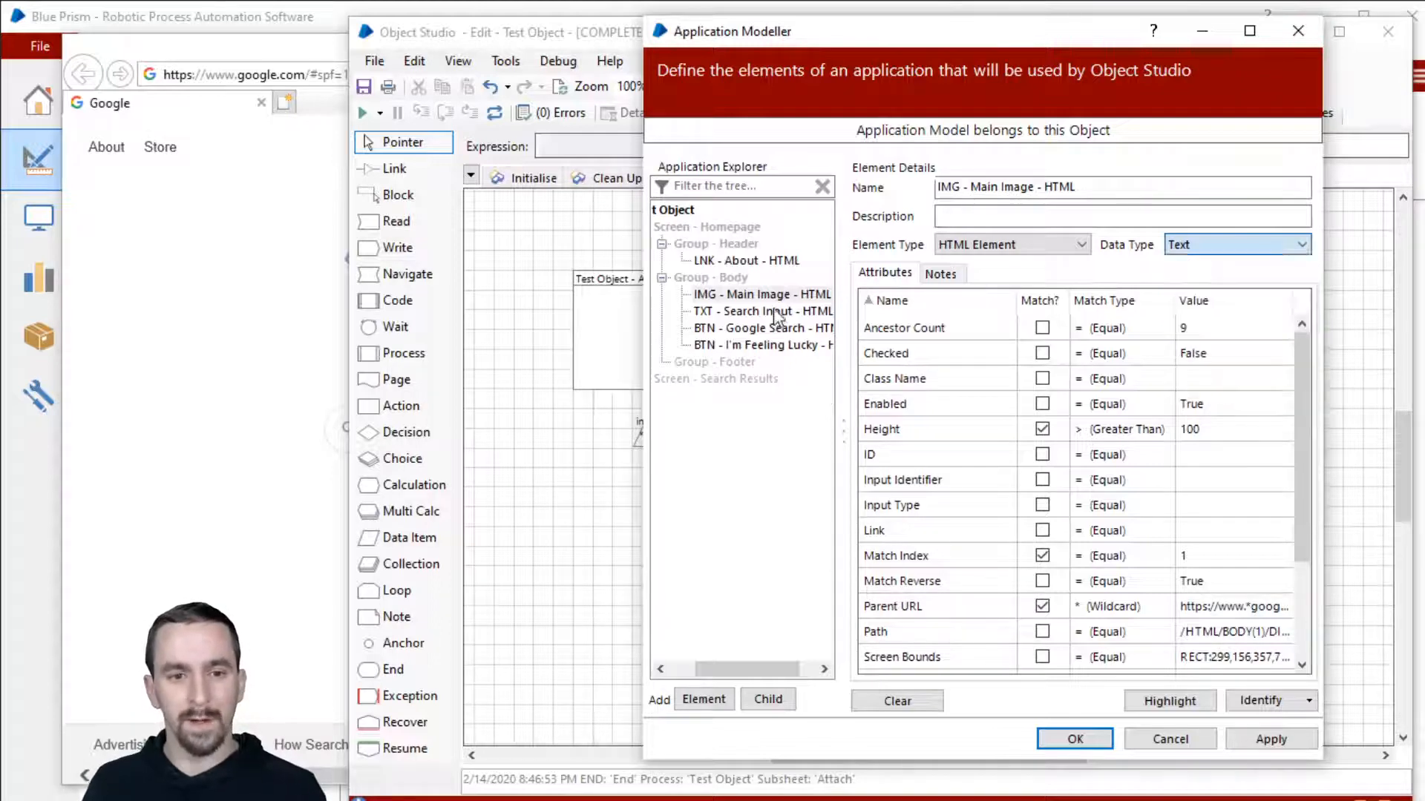
left_click(776, 312)
left_click_drag(874, 39, 912, 43)
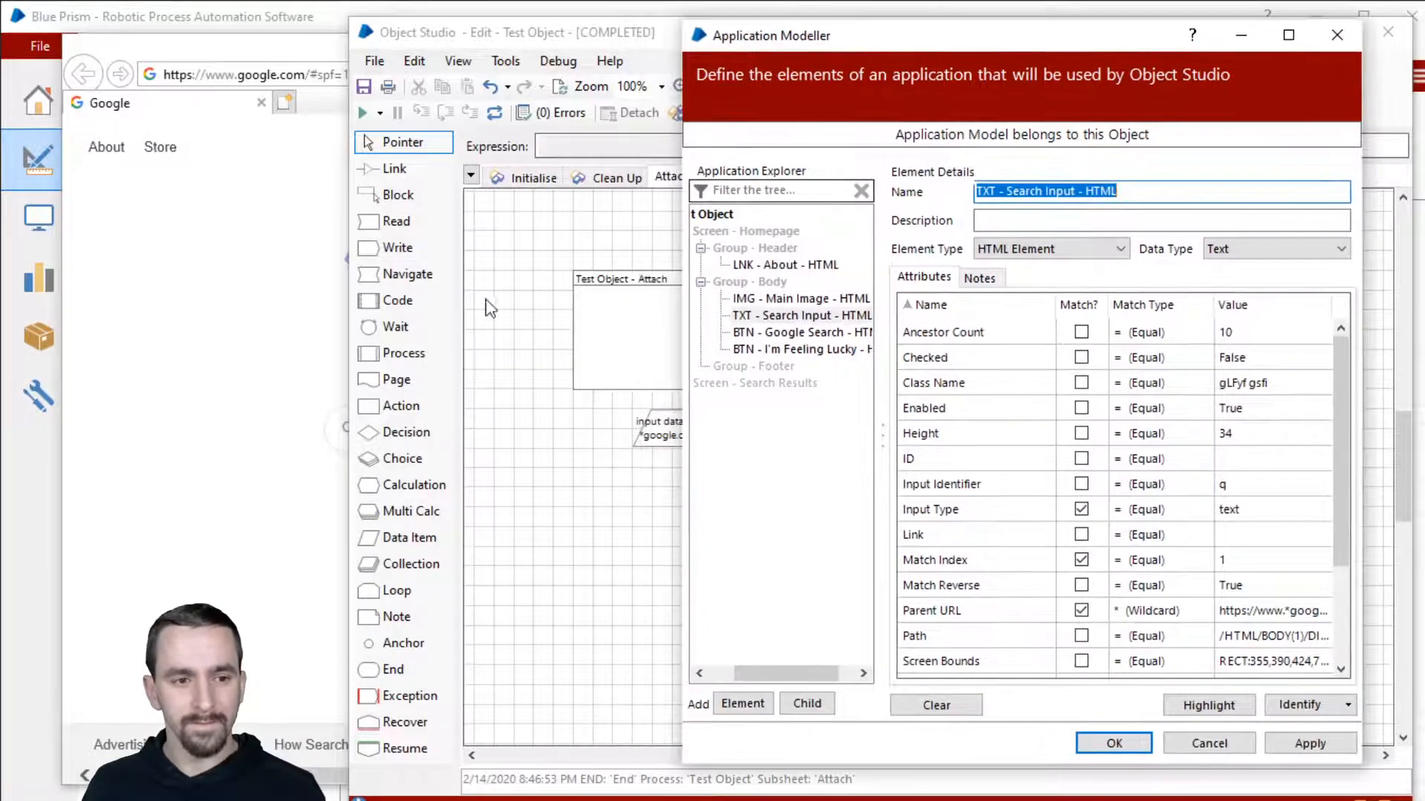
Step: Type a test password into the Google search box, then clear it
left_click(245, 383)
left_click(500, 434)
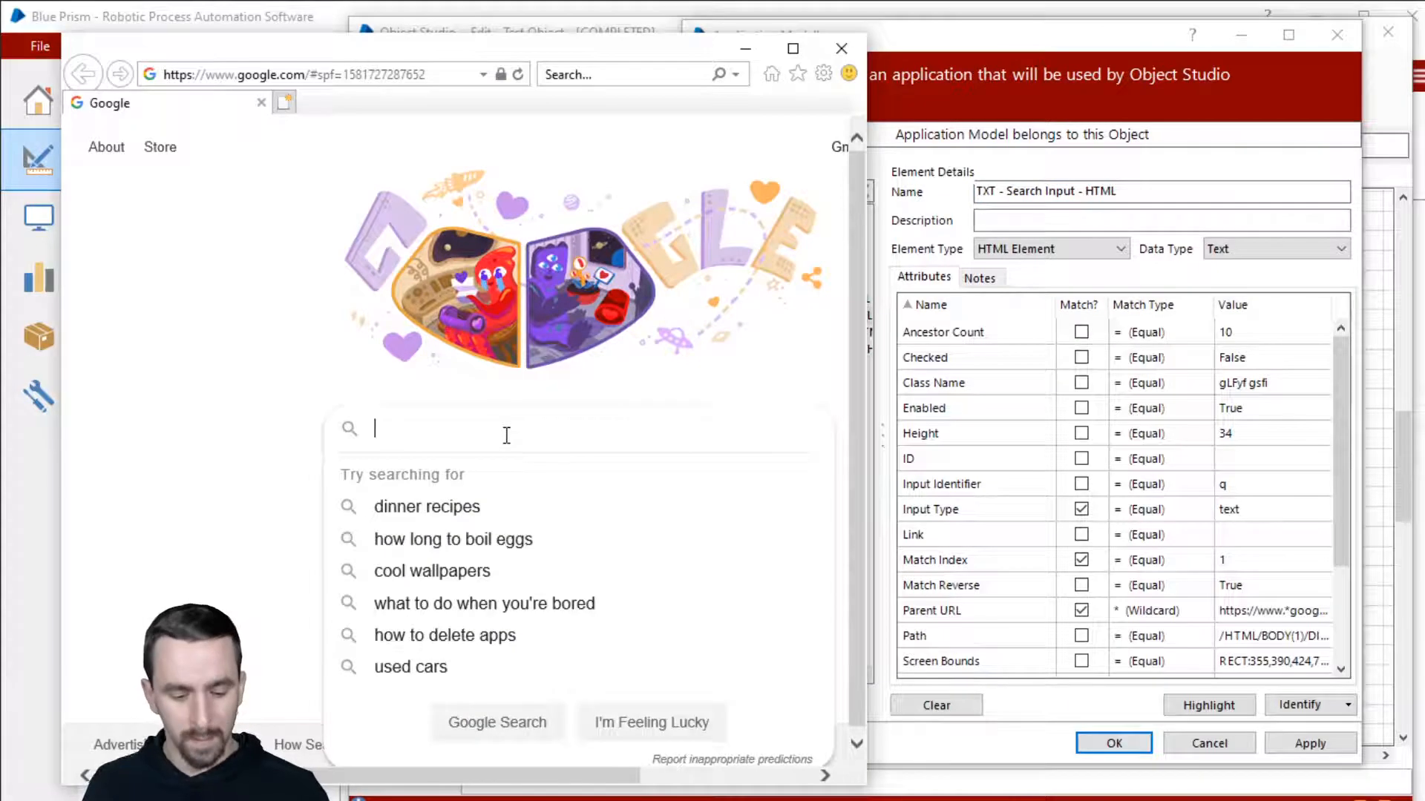
type("password123")
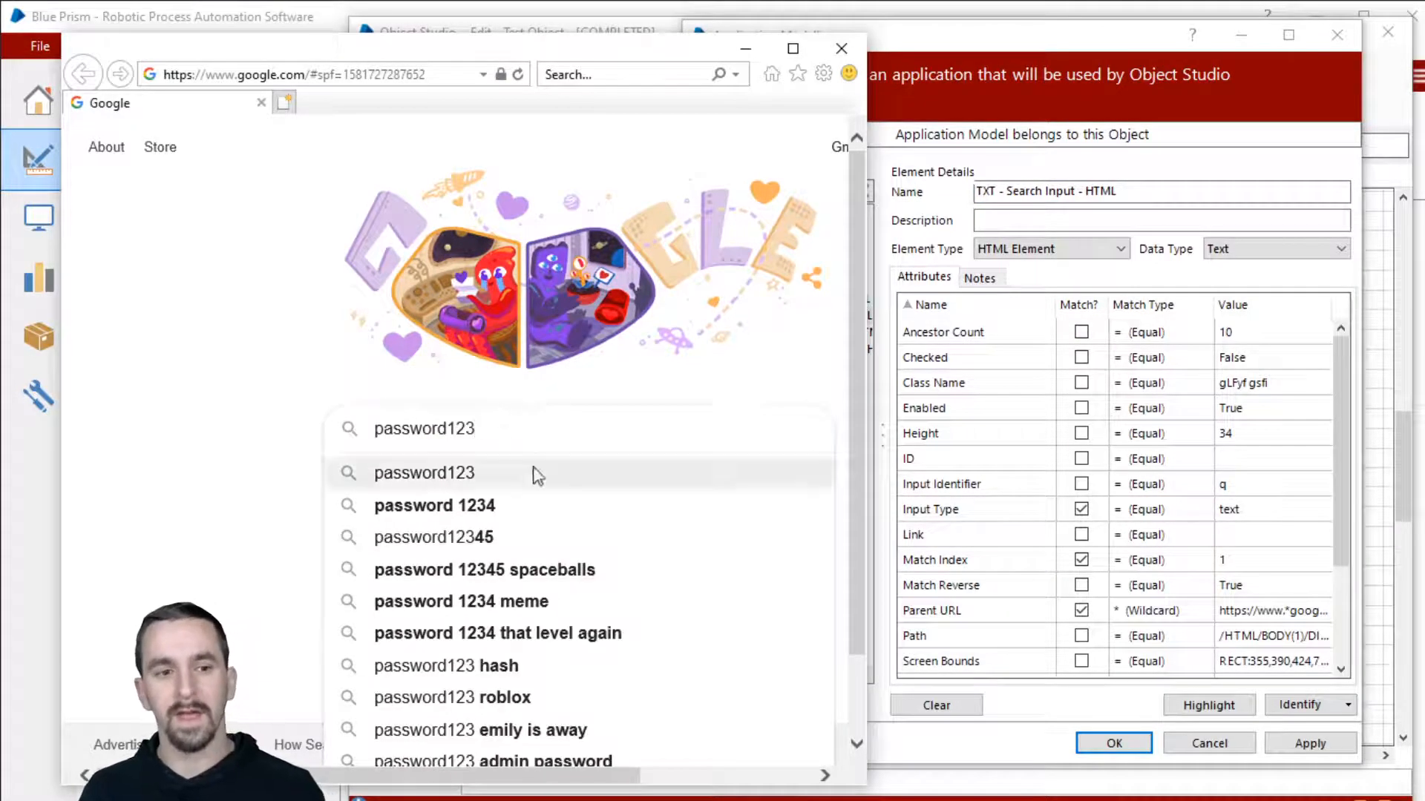
key("ctrl+a")
key("BackSpace")
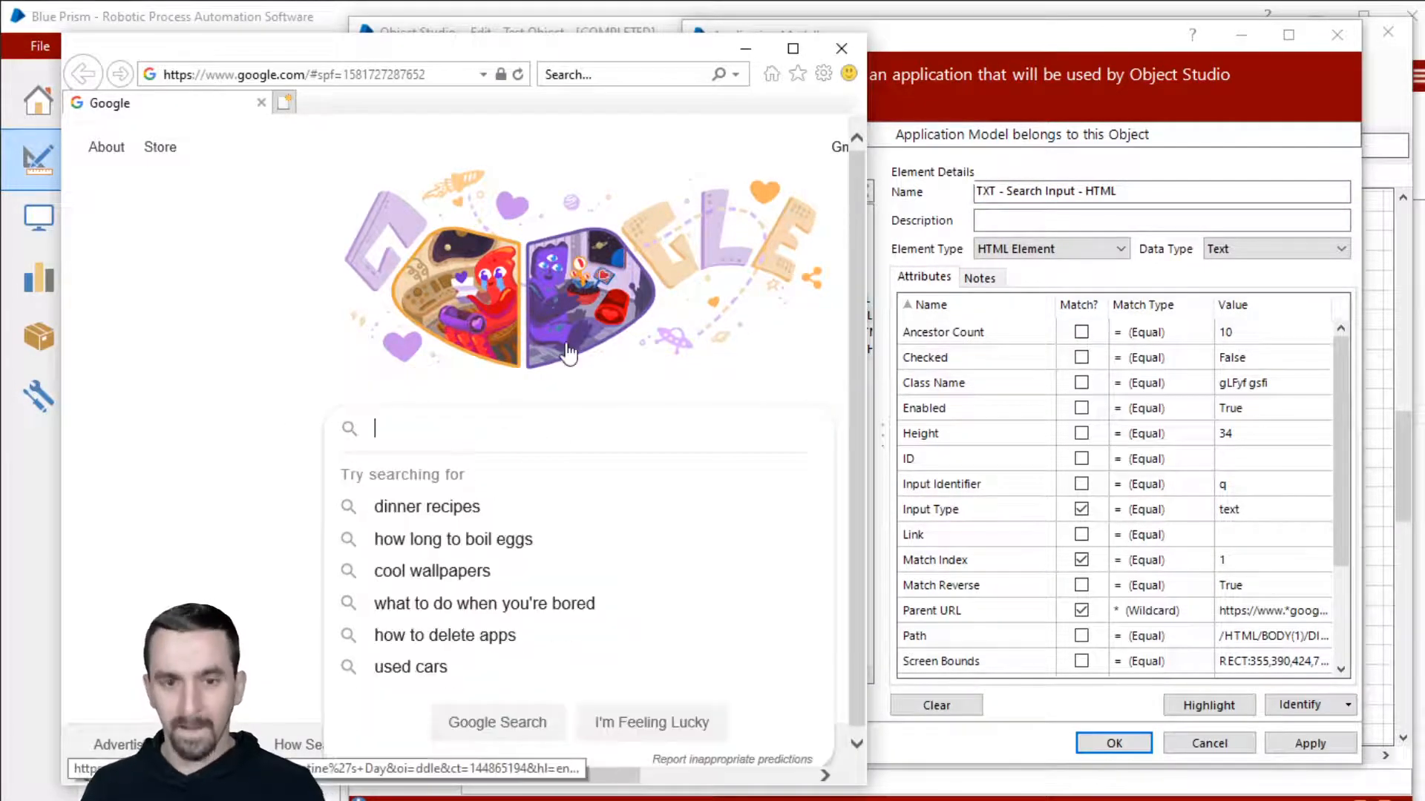
Step: Set the Search Input data type to Password and save the element changes
left_click(1162, 43)
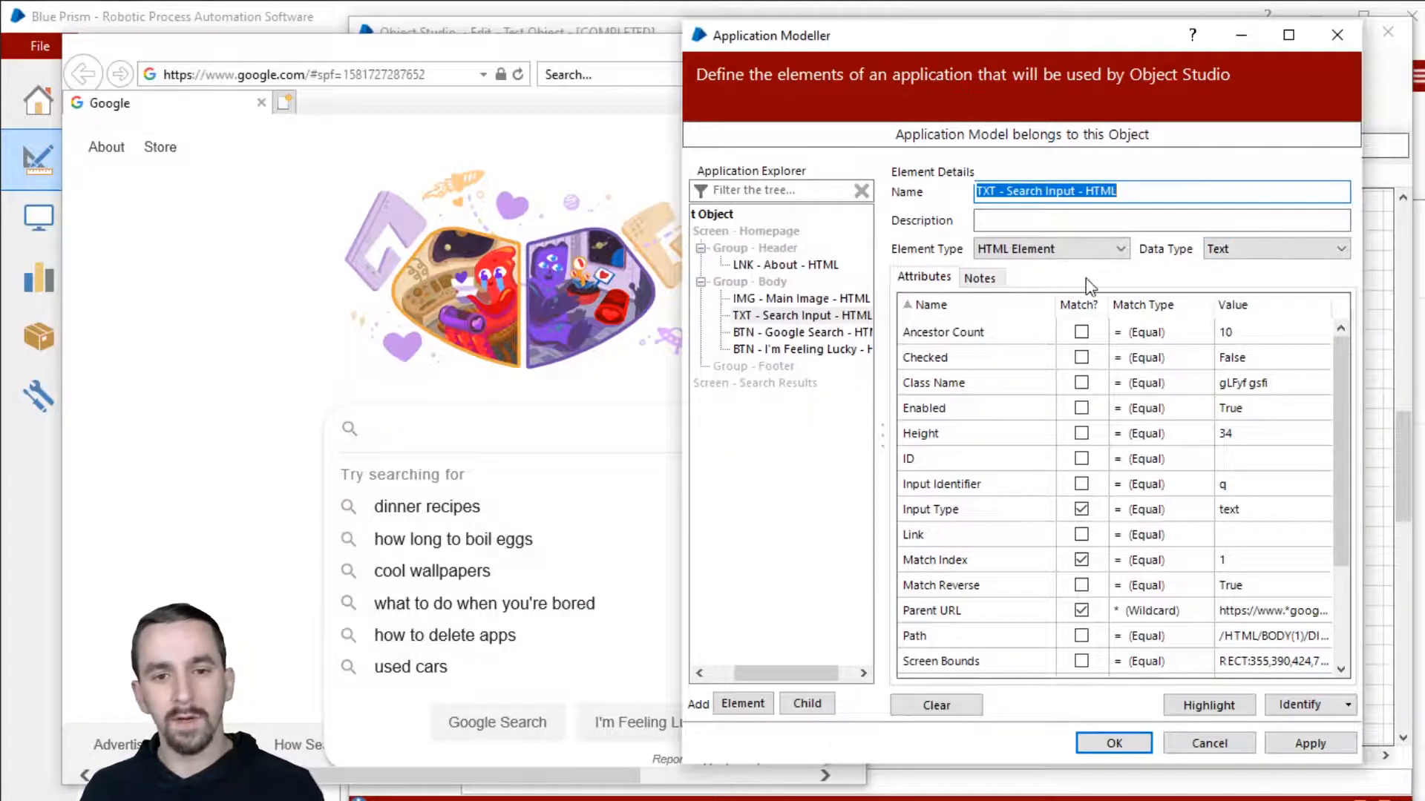
left_click(1257, 249)
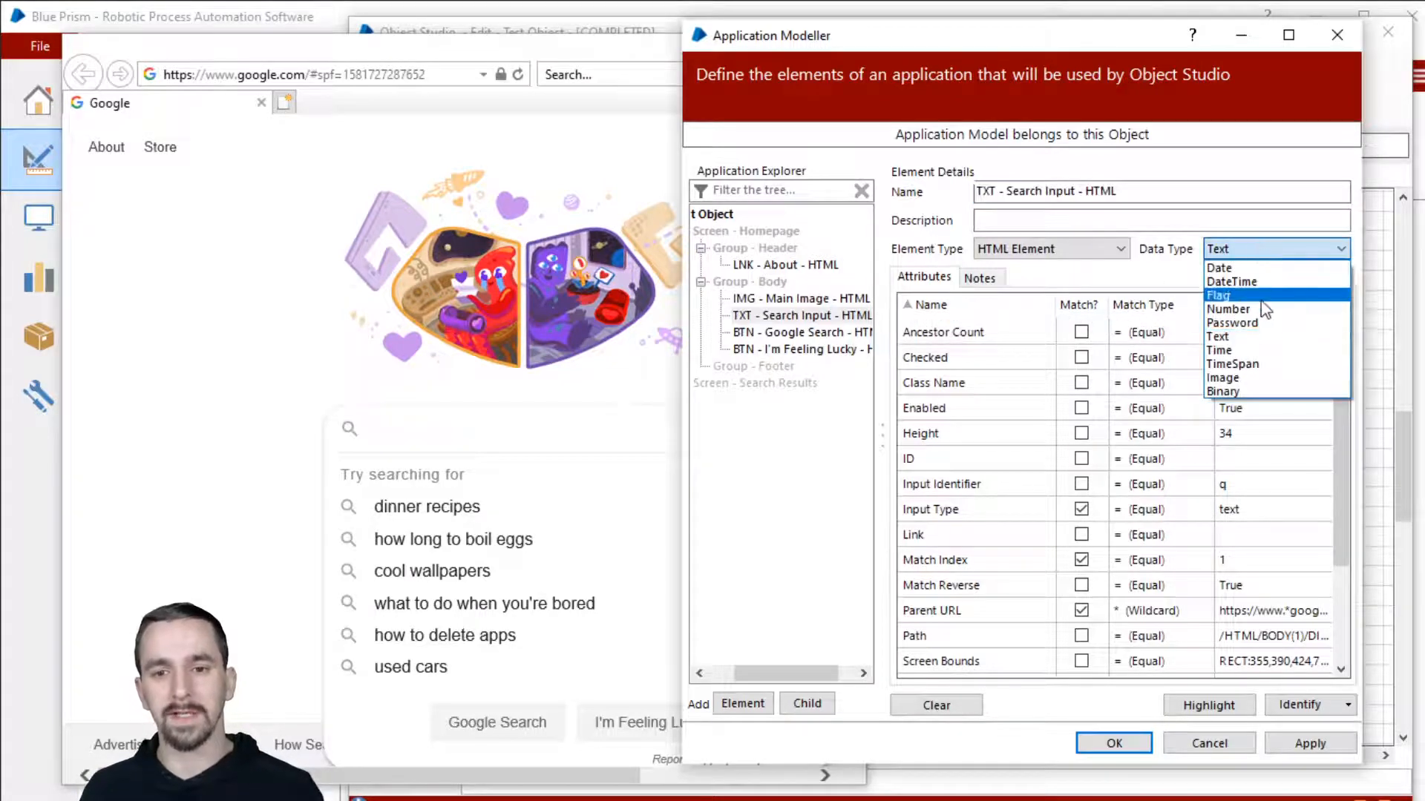
left_click(1236, 323)
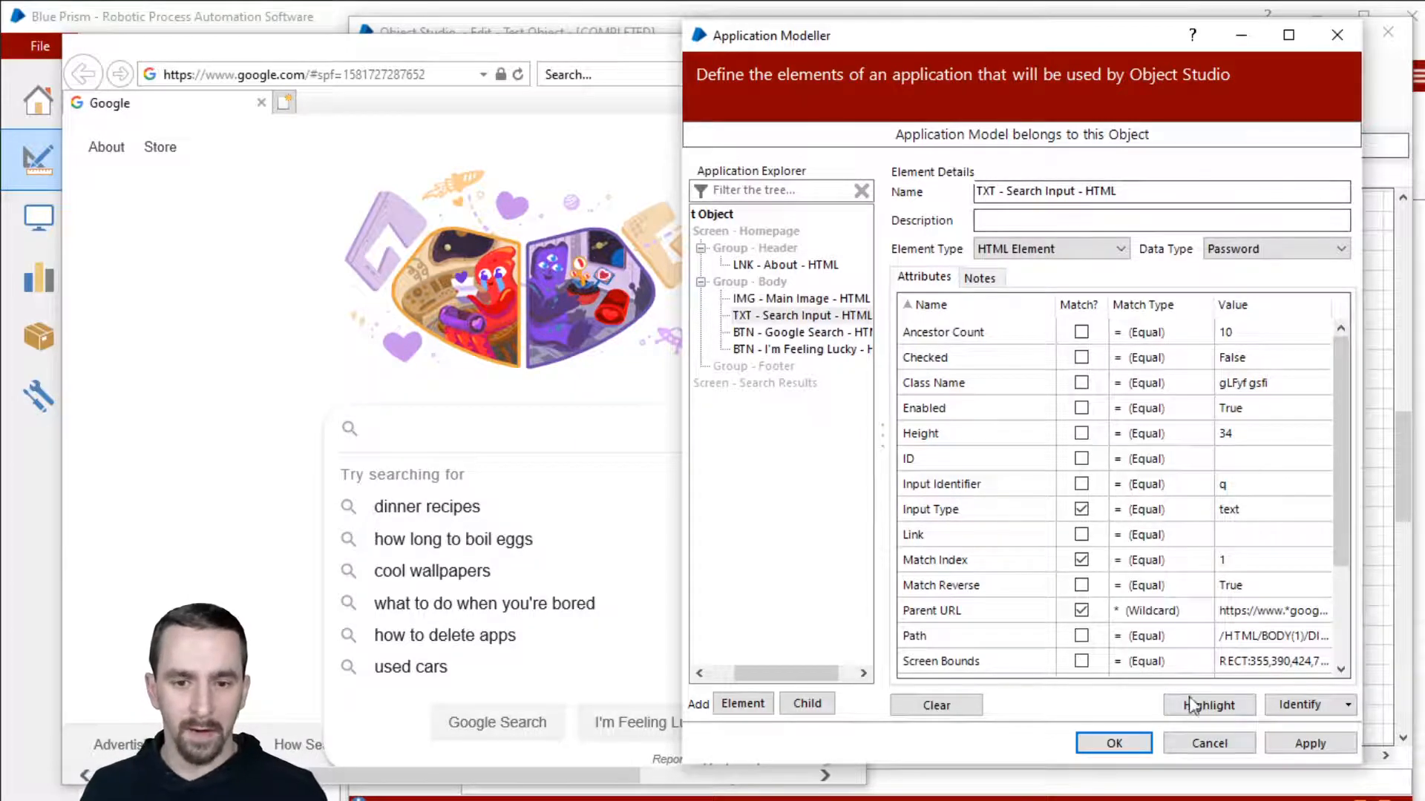
left_click(1115, 744)
Step: Set stage logging on the Different actions stage to Enabled
double_click(948, 407)
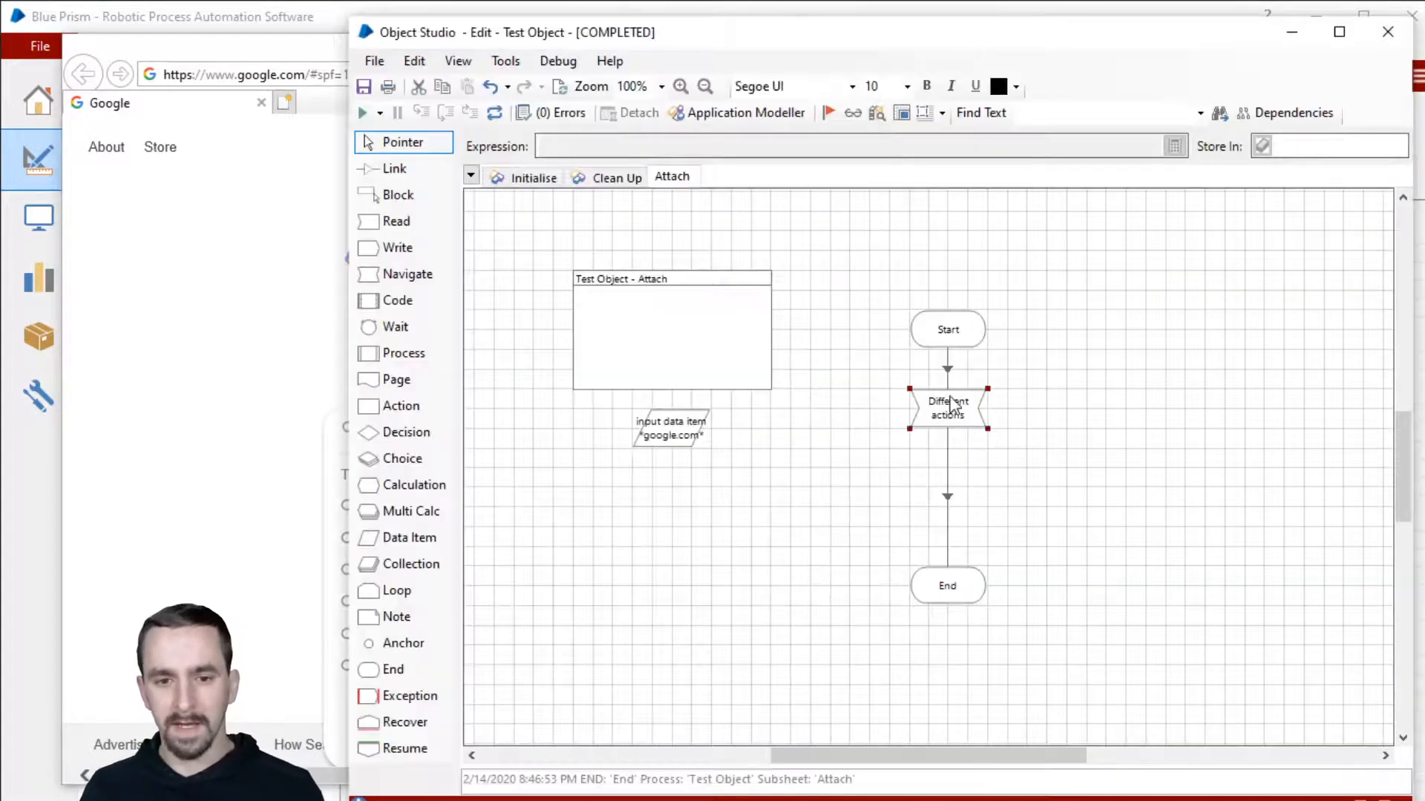
left_click(657, 711)
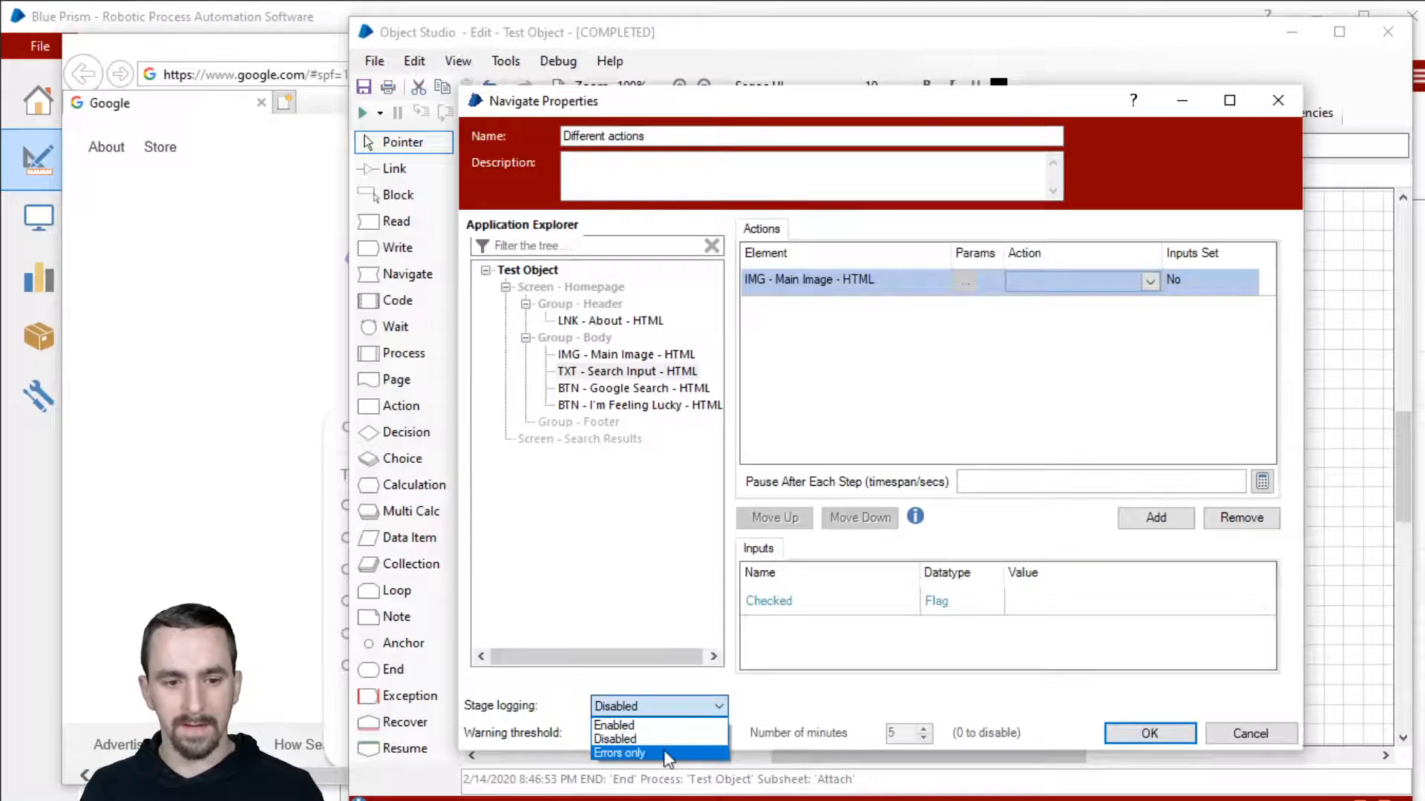
left_click(660, 756)
left_click(665, 723)
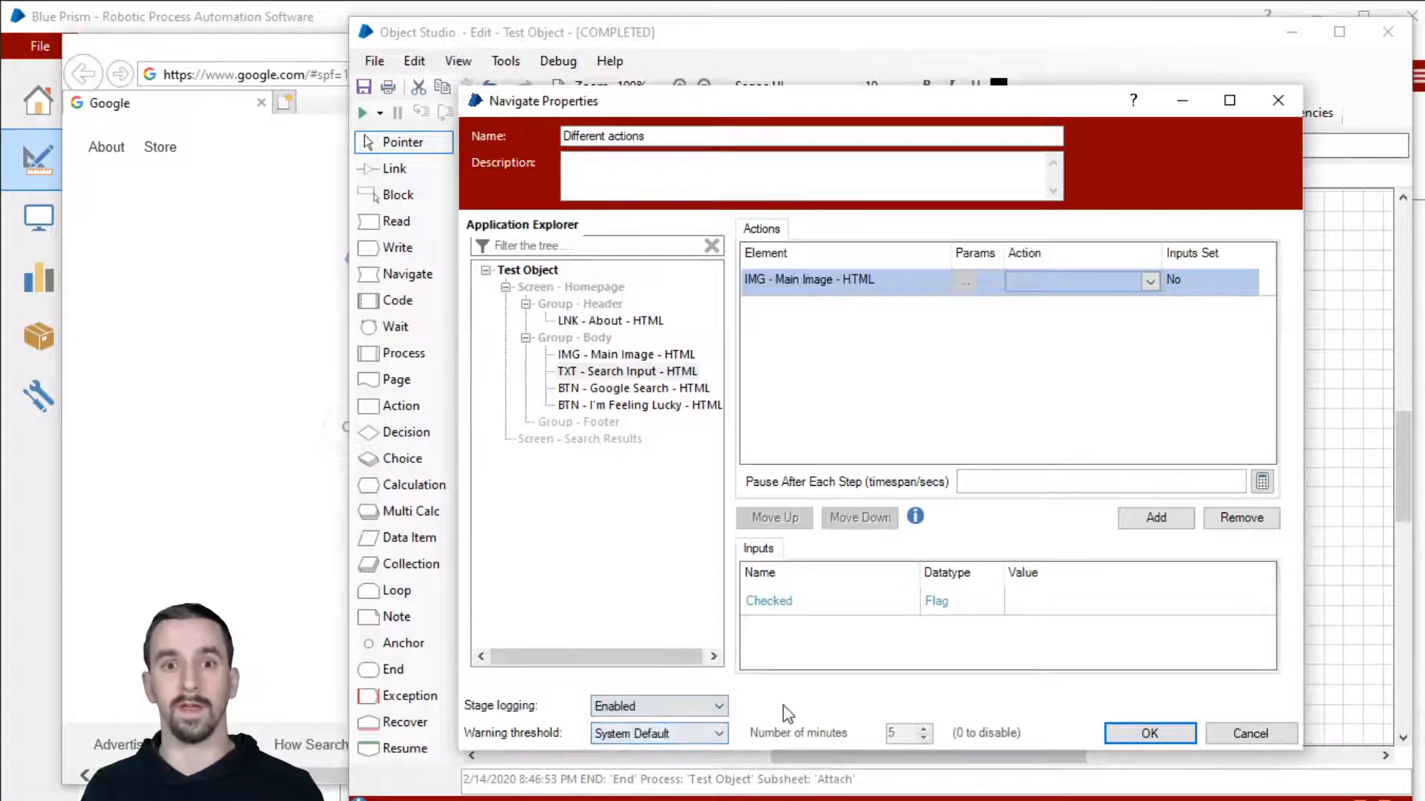
Step: Make Different actions perform Click Centre on Search Input, then add a Write stage
left_click(1036, 286)
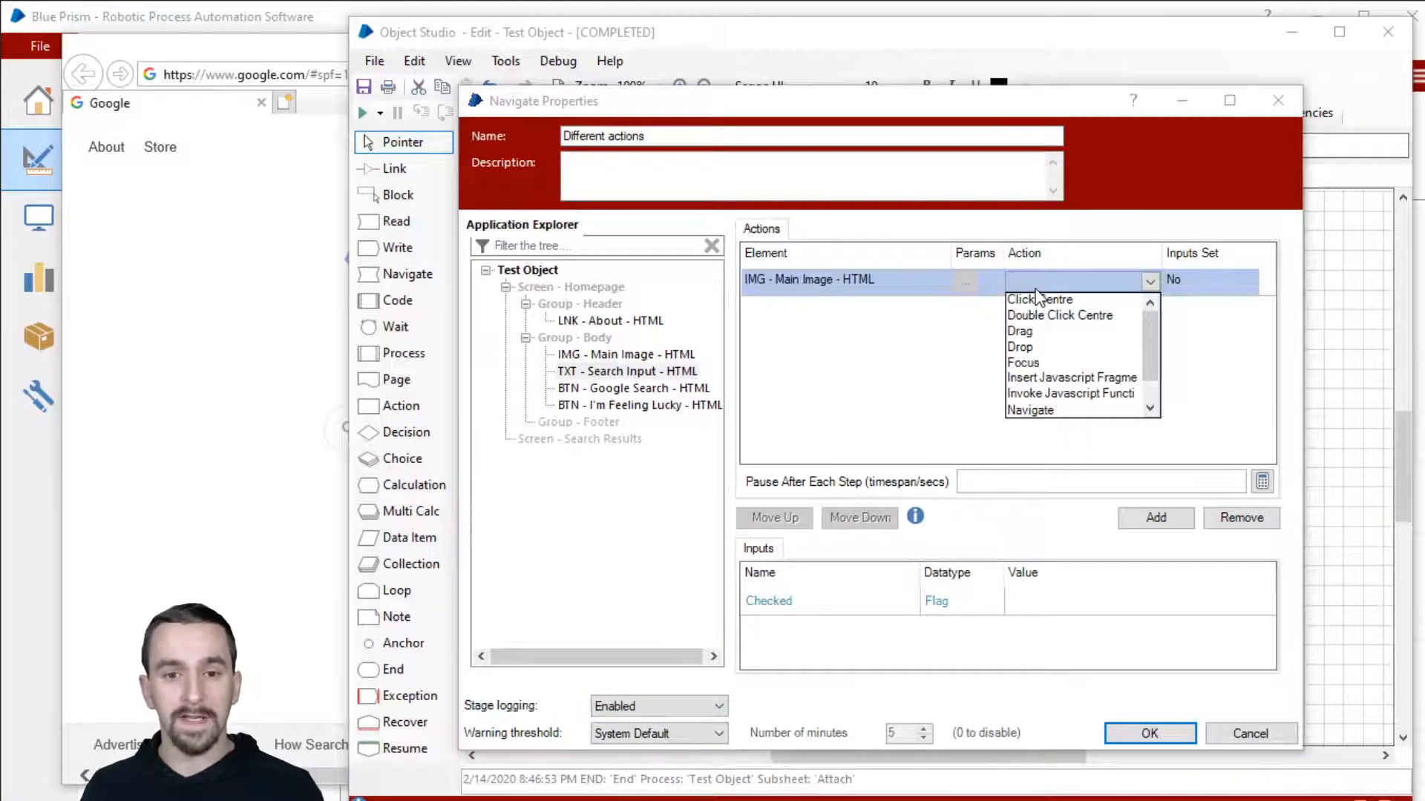
left_click(1066, 249)
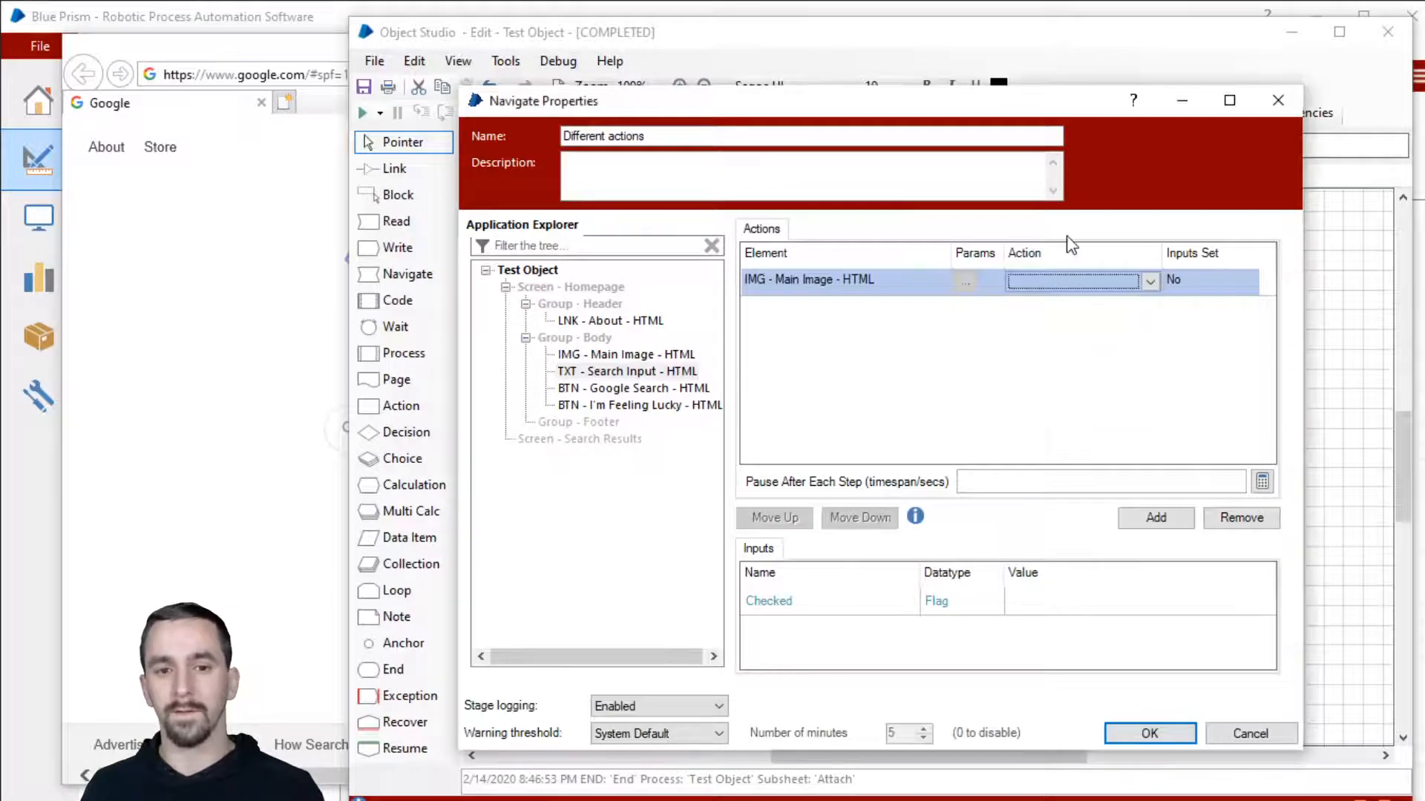
left_click_drag(630, 375, 887, 295)
left_click(1103, 288)
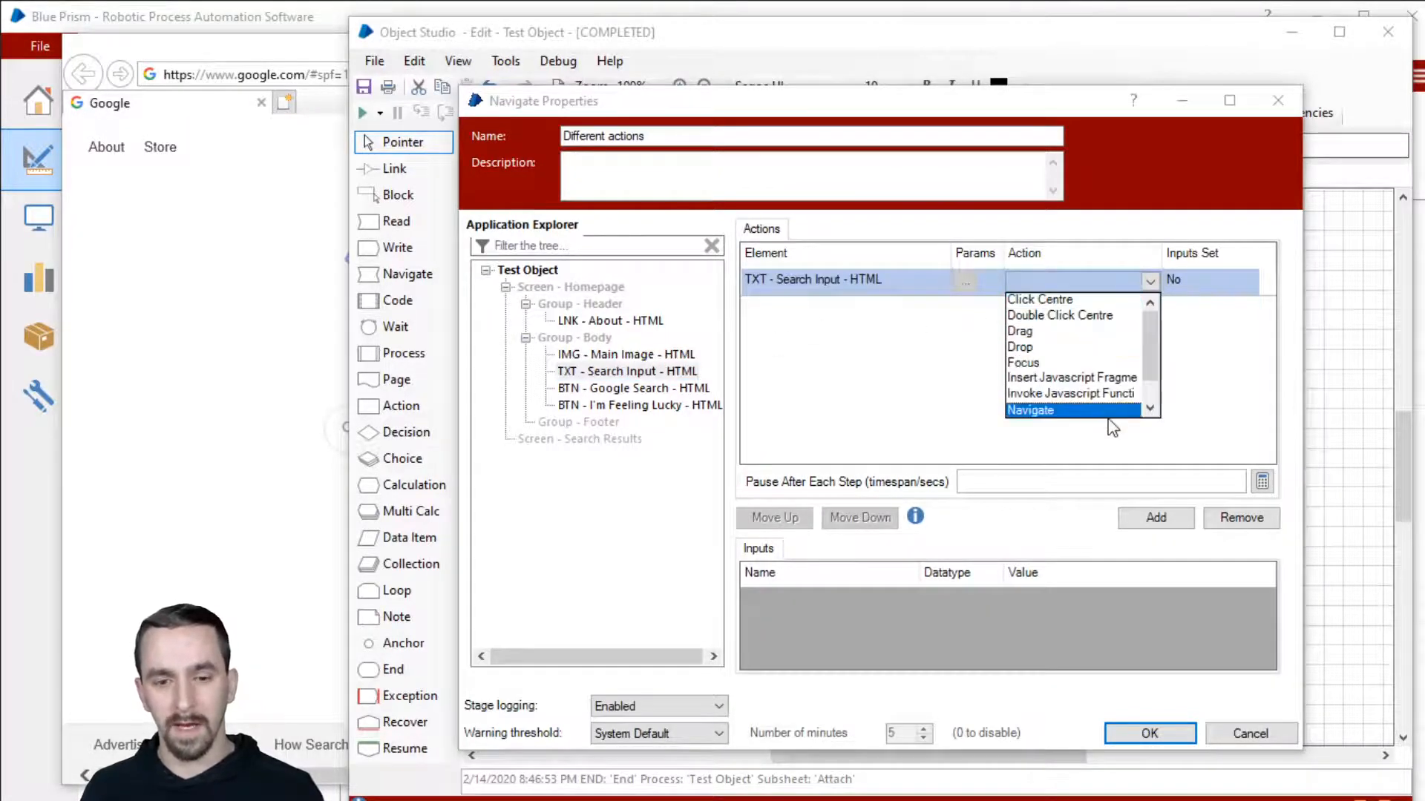
scroll(1096, 328, "down", 1)
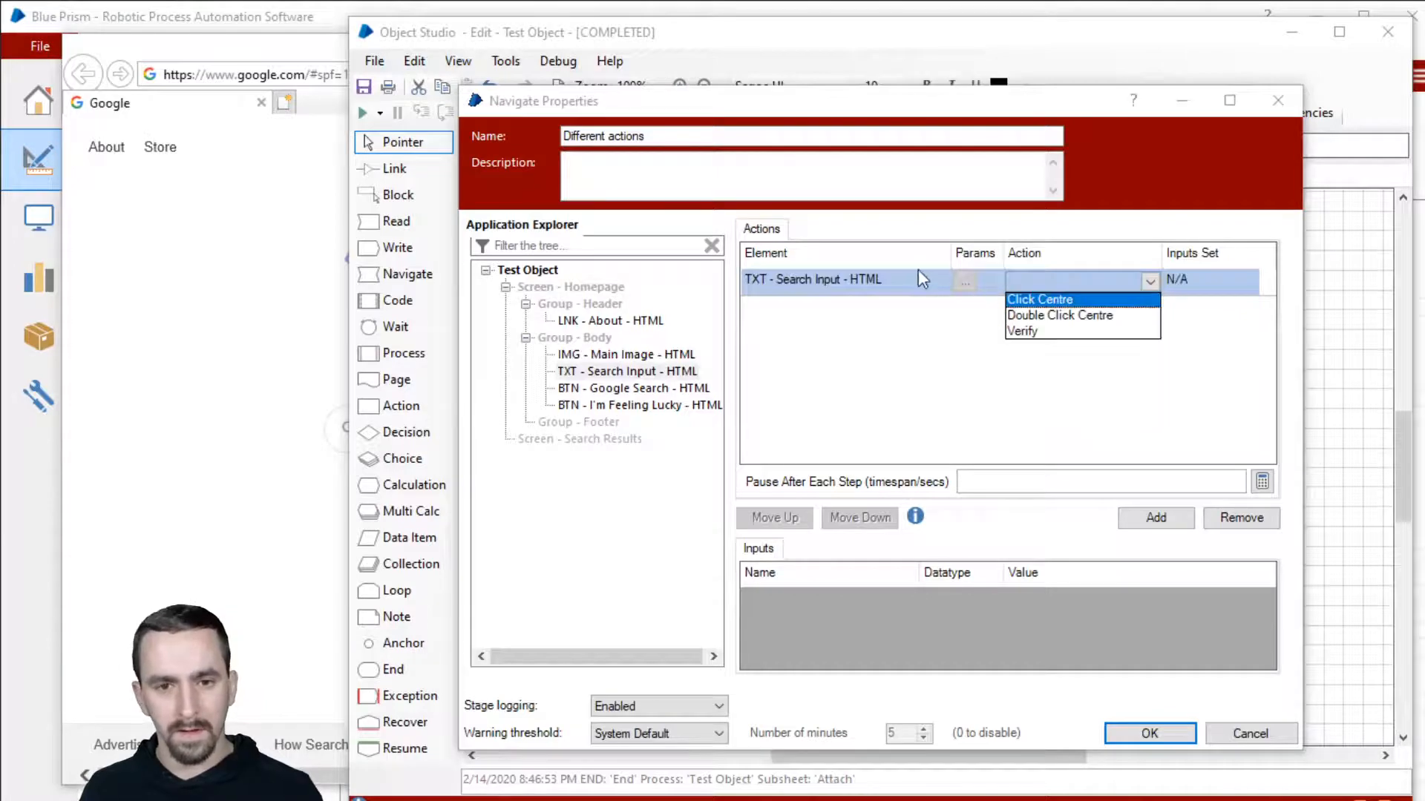
left_click(919, 272)
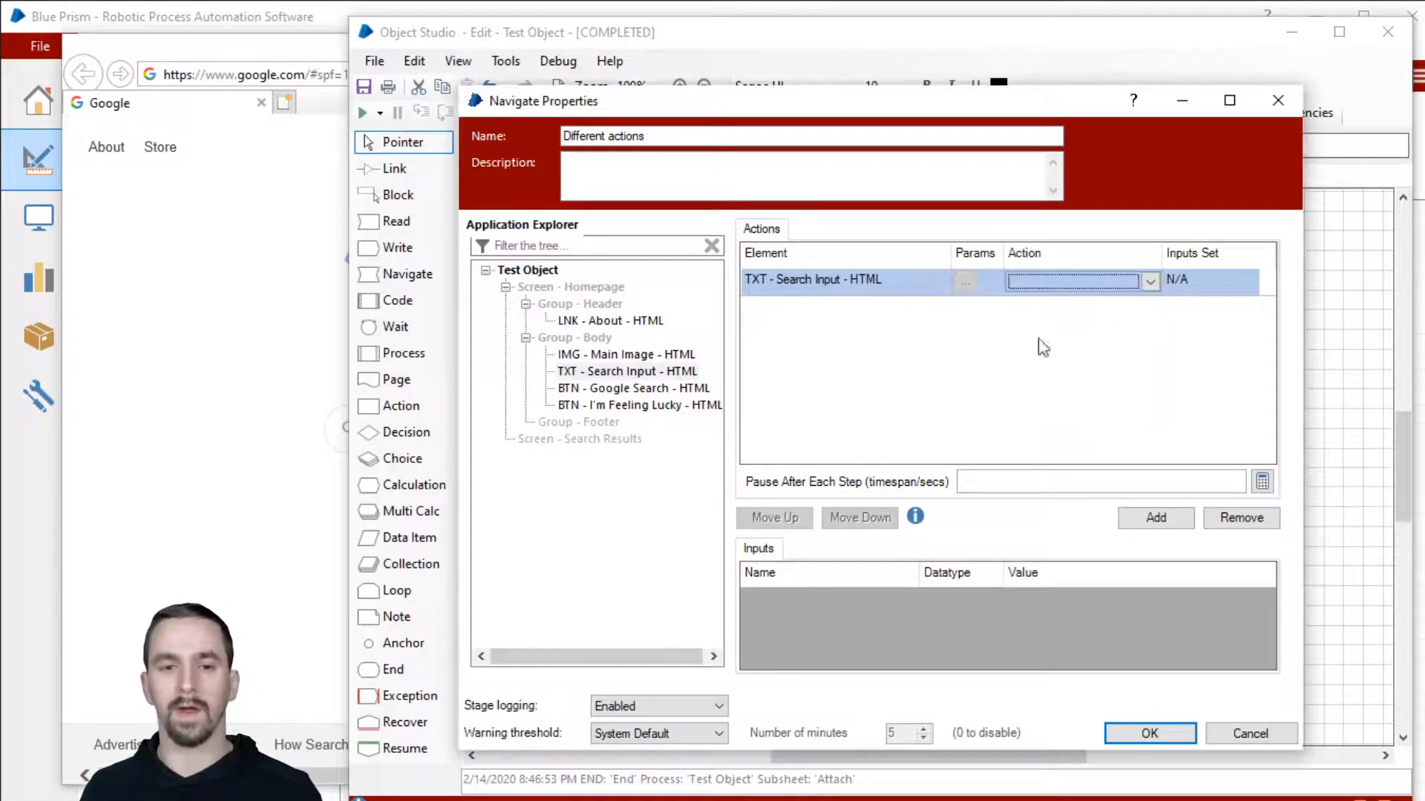
left_click(1082, 285)
left_click(1054, 299)
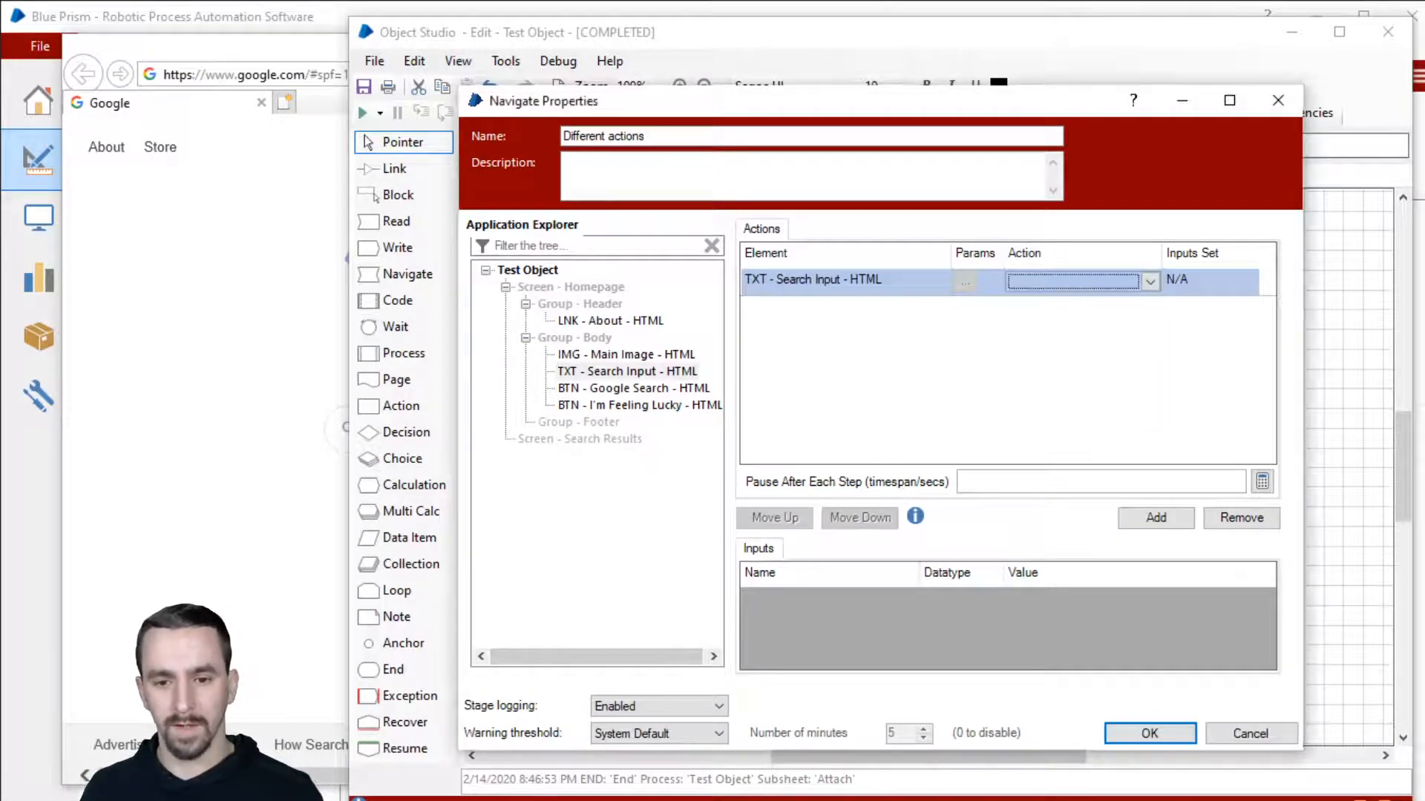
left_click(1135, 733)
left_click_drag(397, 247, 1142, 350)
Step: Make Writer1 write [password] into the Search Input element
double_click(1142, 350)
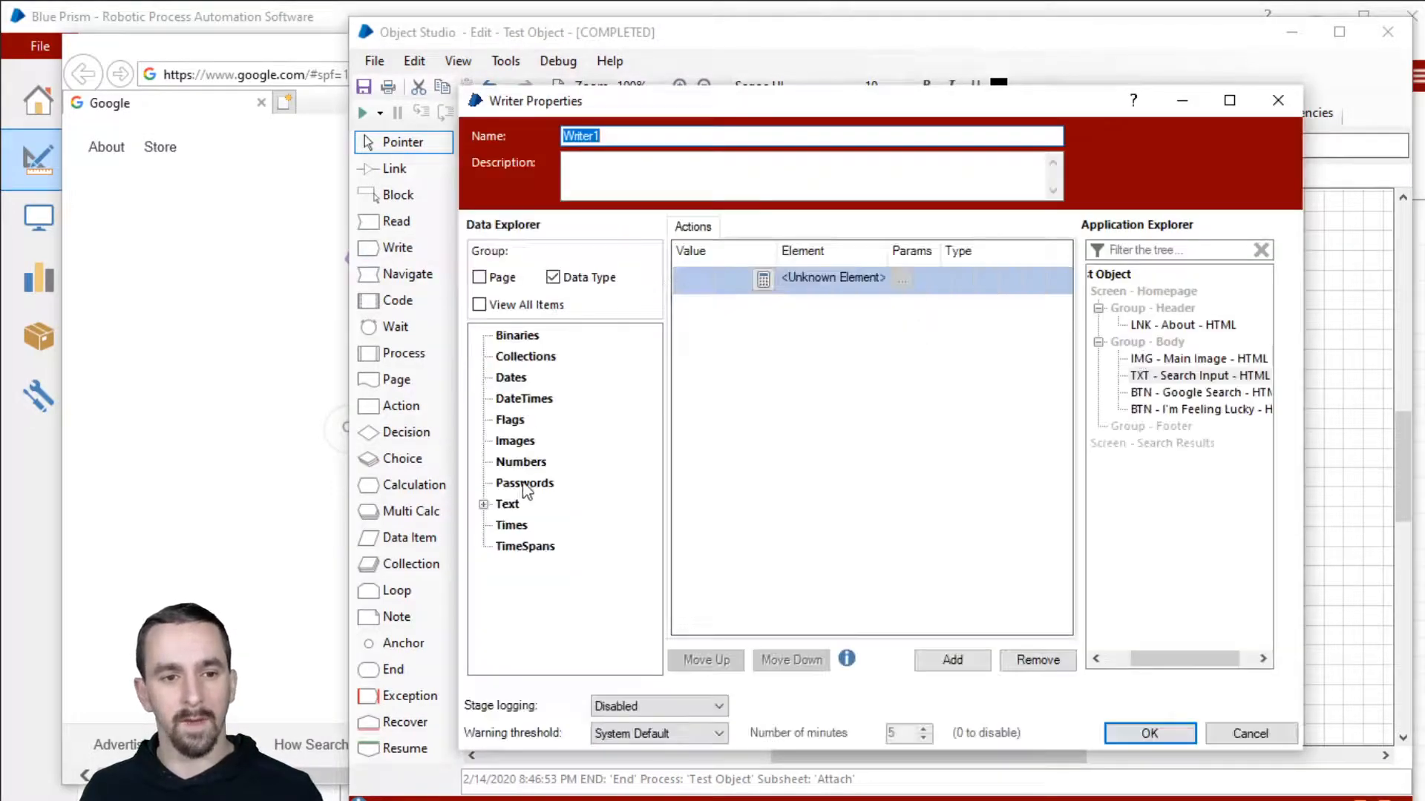
left_click_drag(1161, 376, 842, 274)
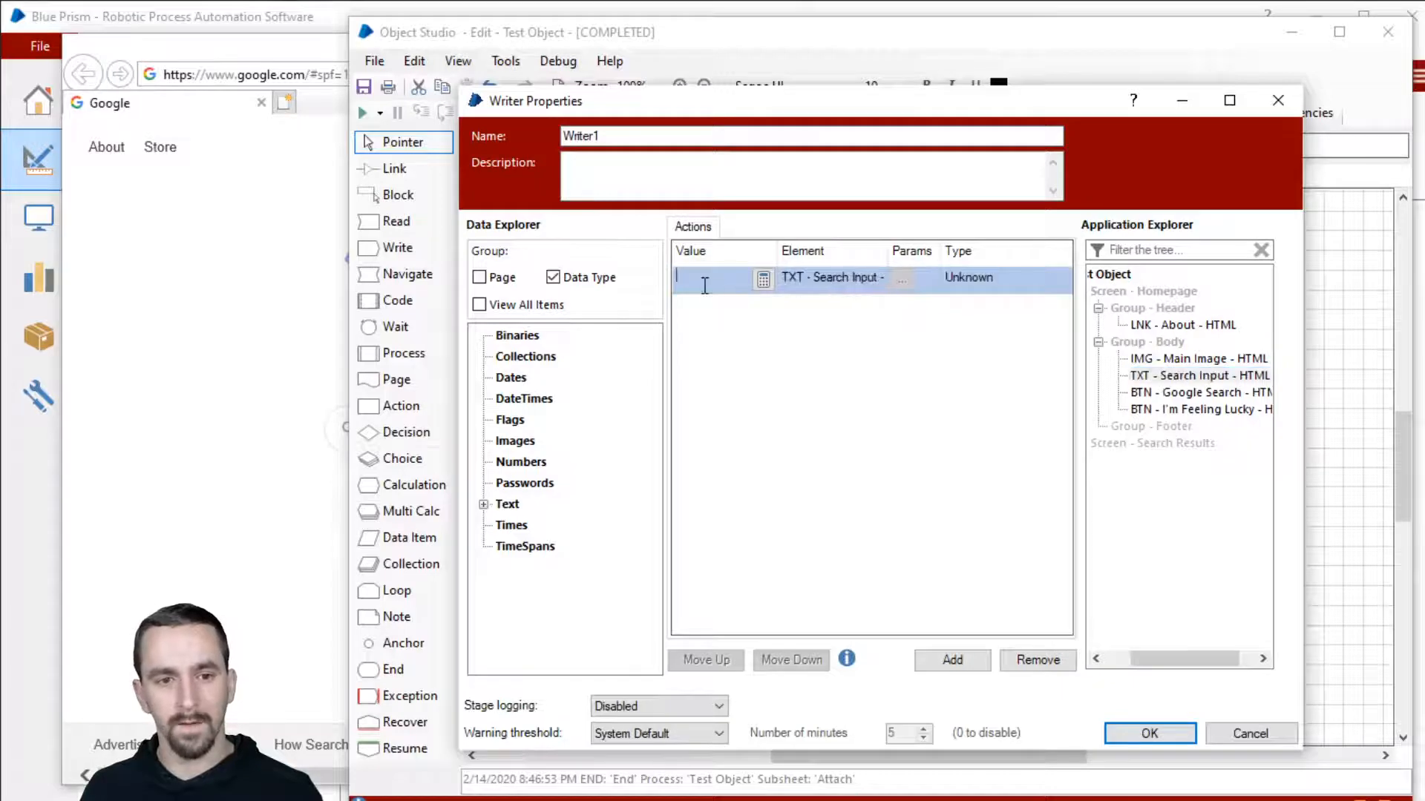
left_click(704, 285)
type("[password]")
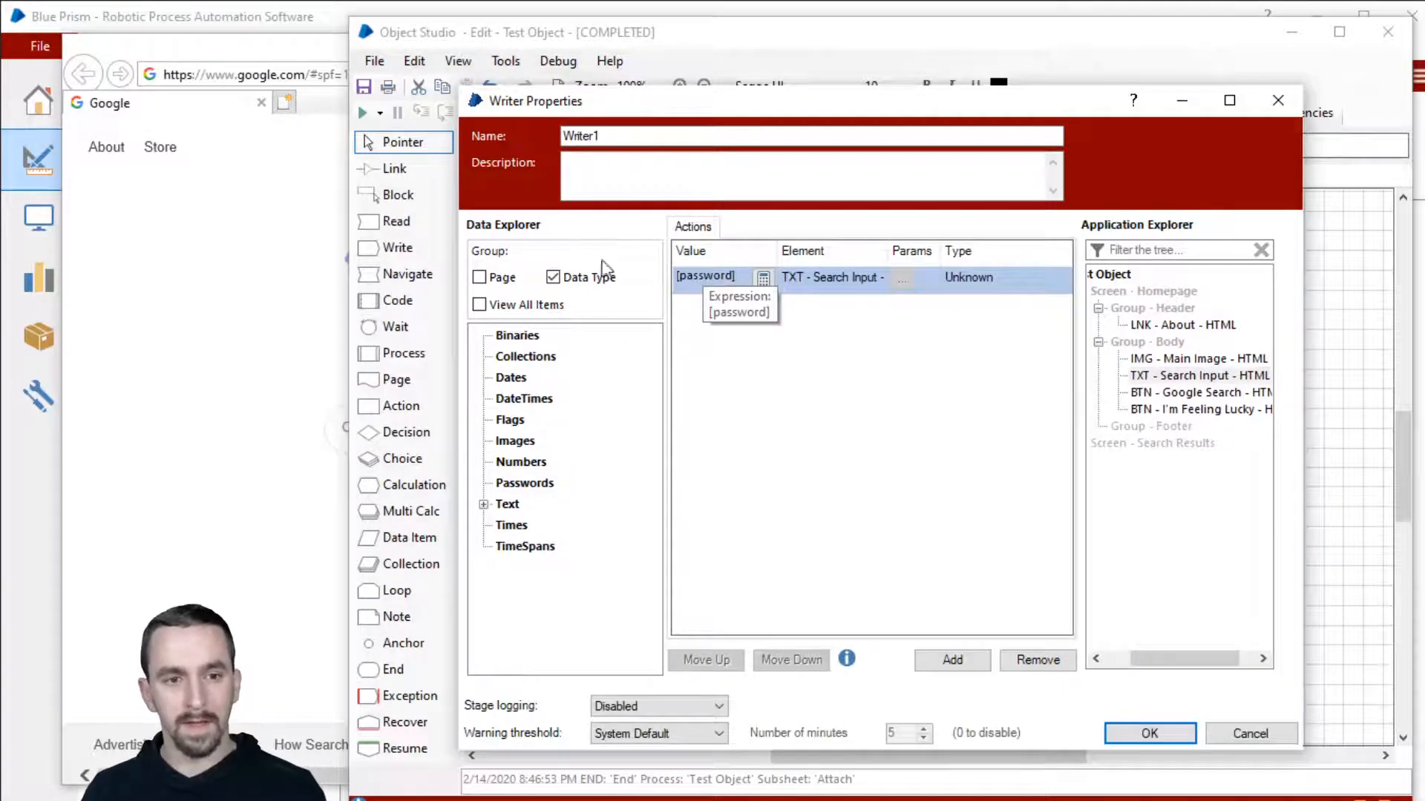
left_click(1149, 733)
Step: Turn the data item into 'password' of type Password with an initial value, then step through Writer1
double_click(665, 439)
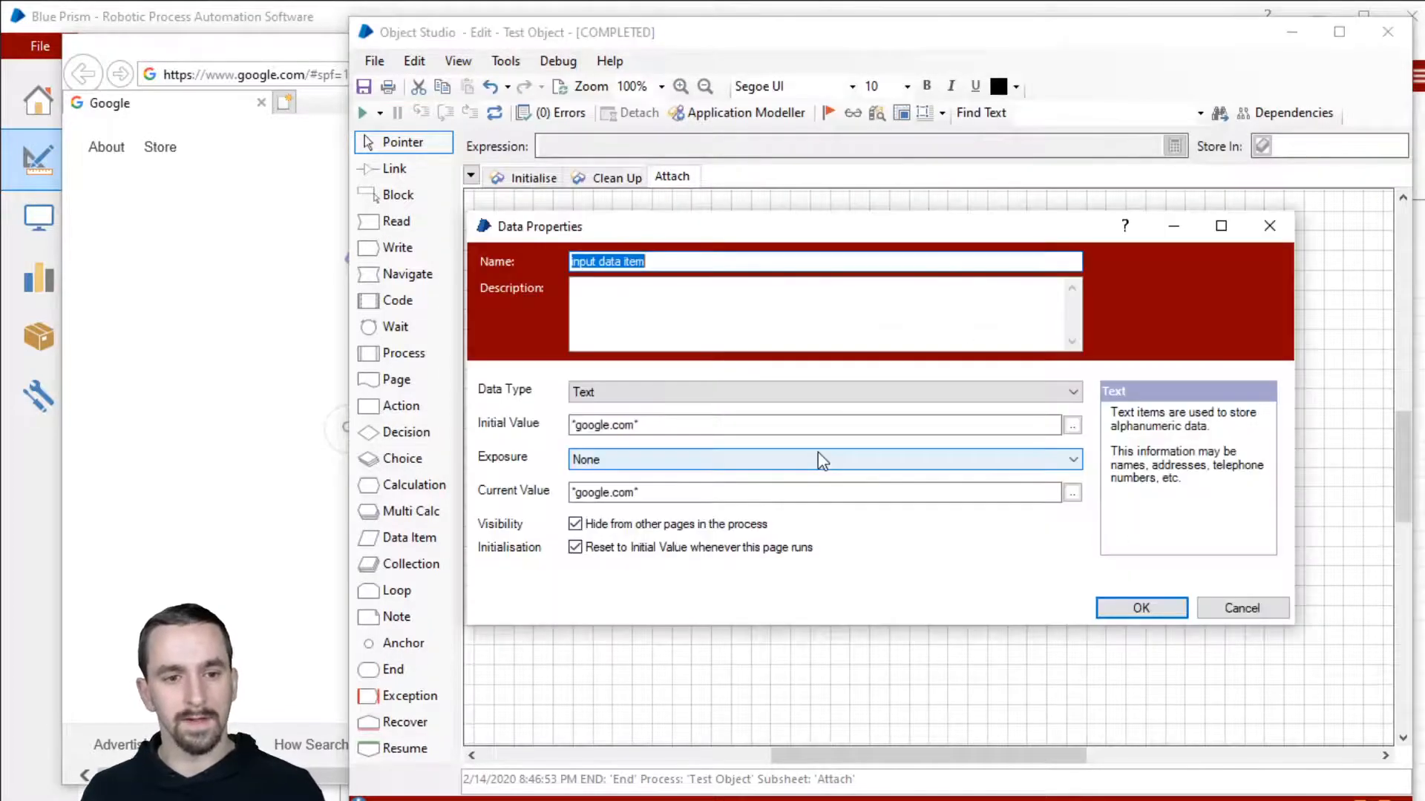
type("password")
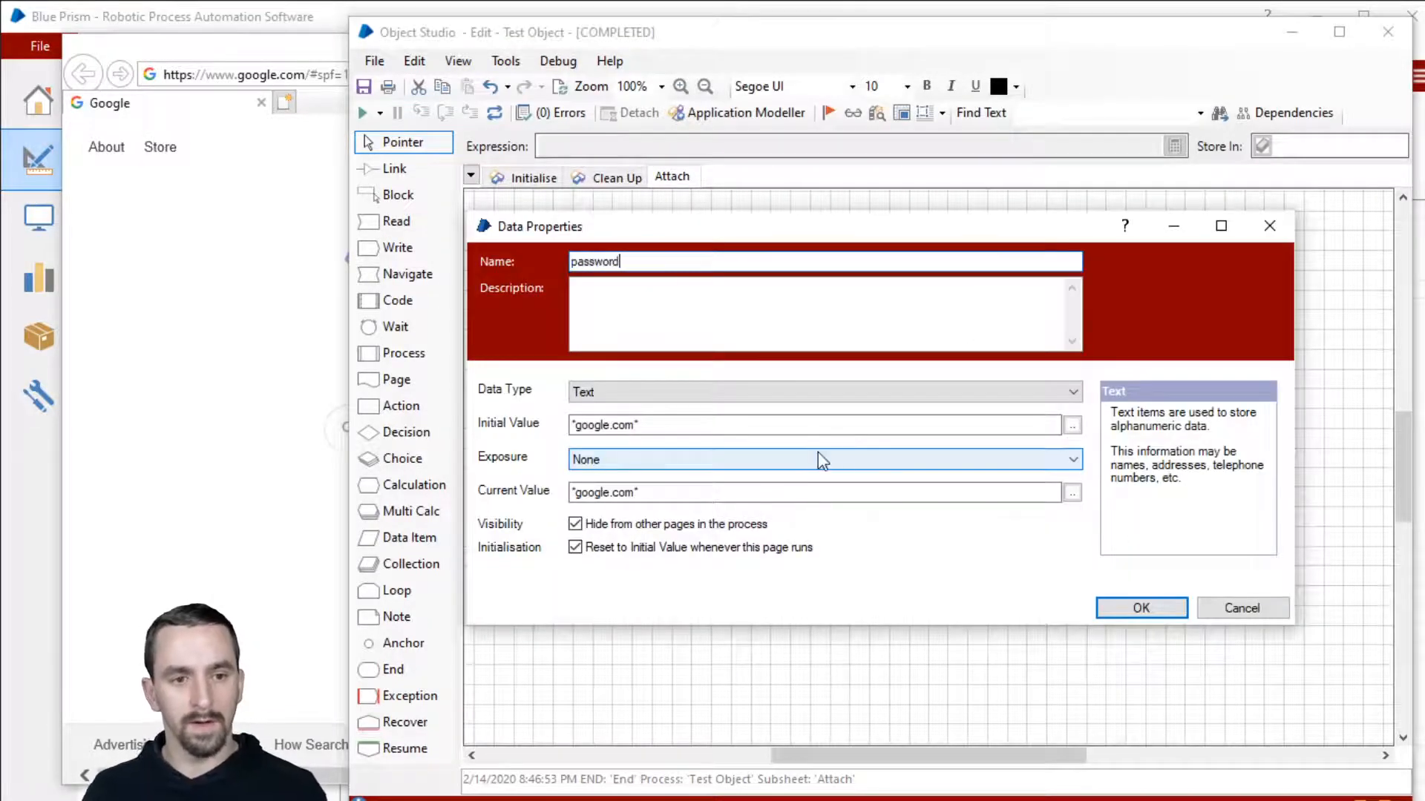
left_click(832, 392)
left_click(820, 461)
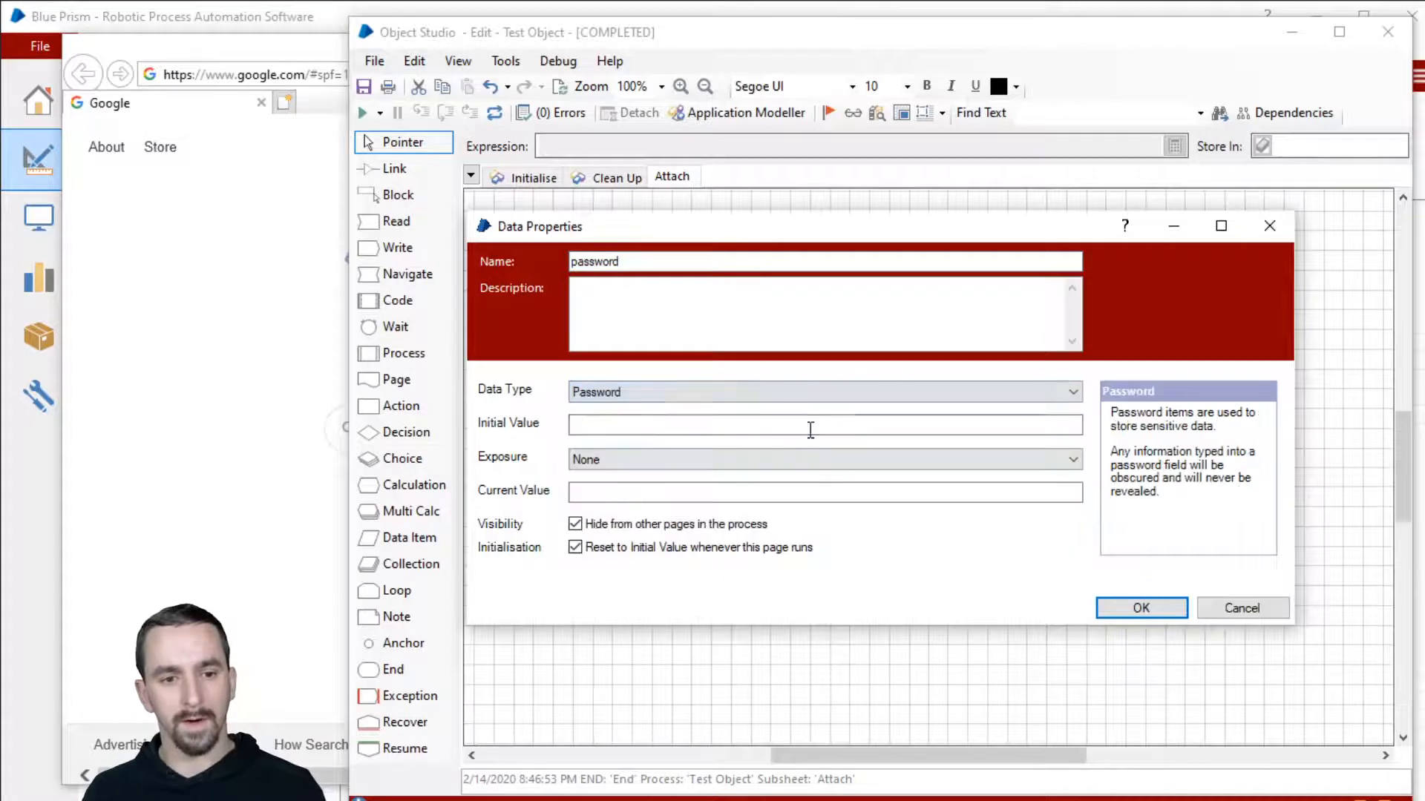
left_click(810, 427)
type("MyPassword12345")
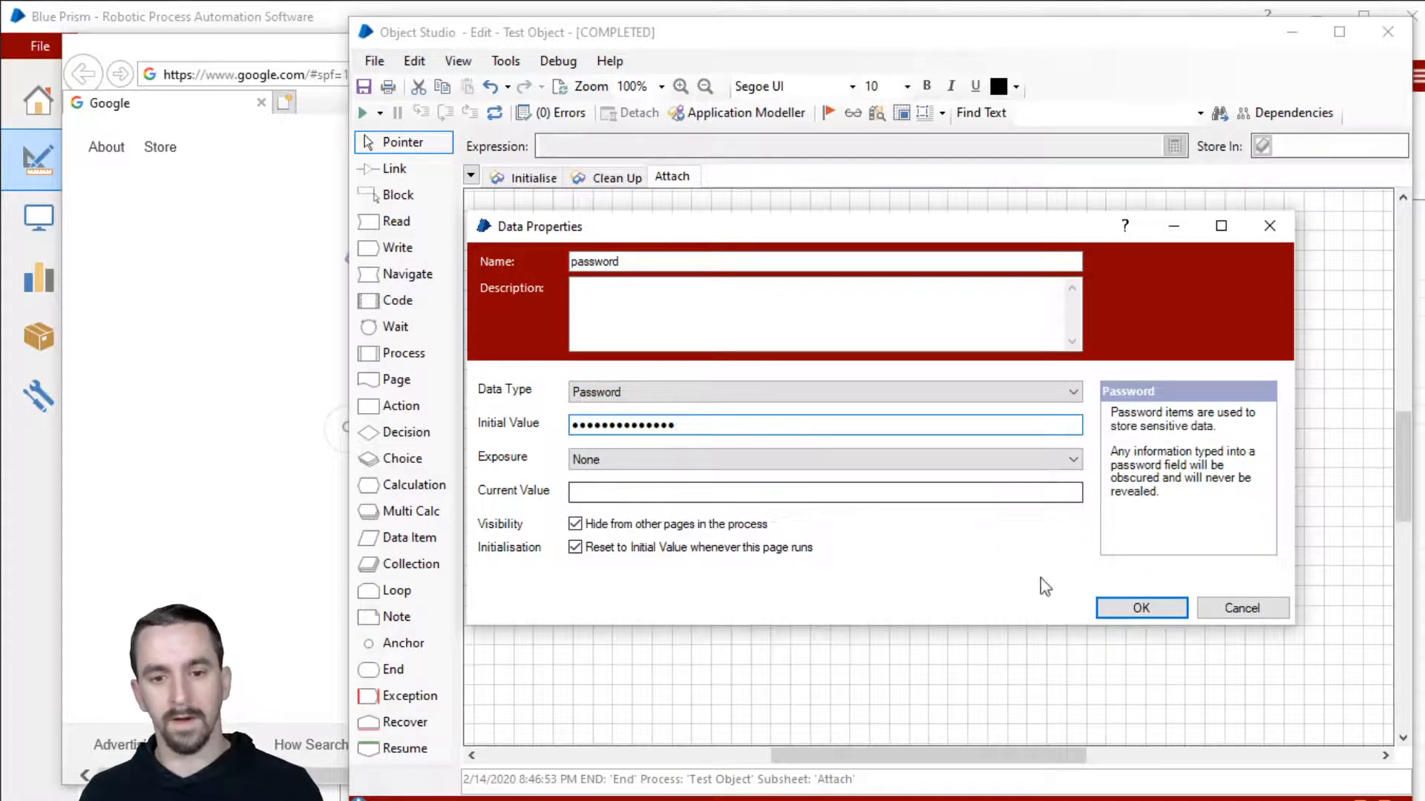
left_click(1107, 609)
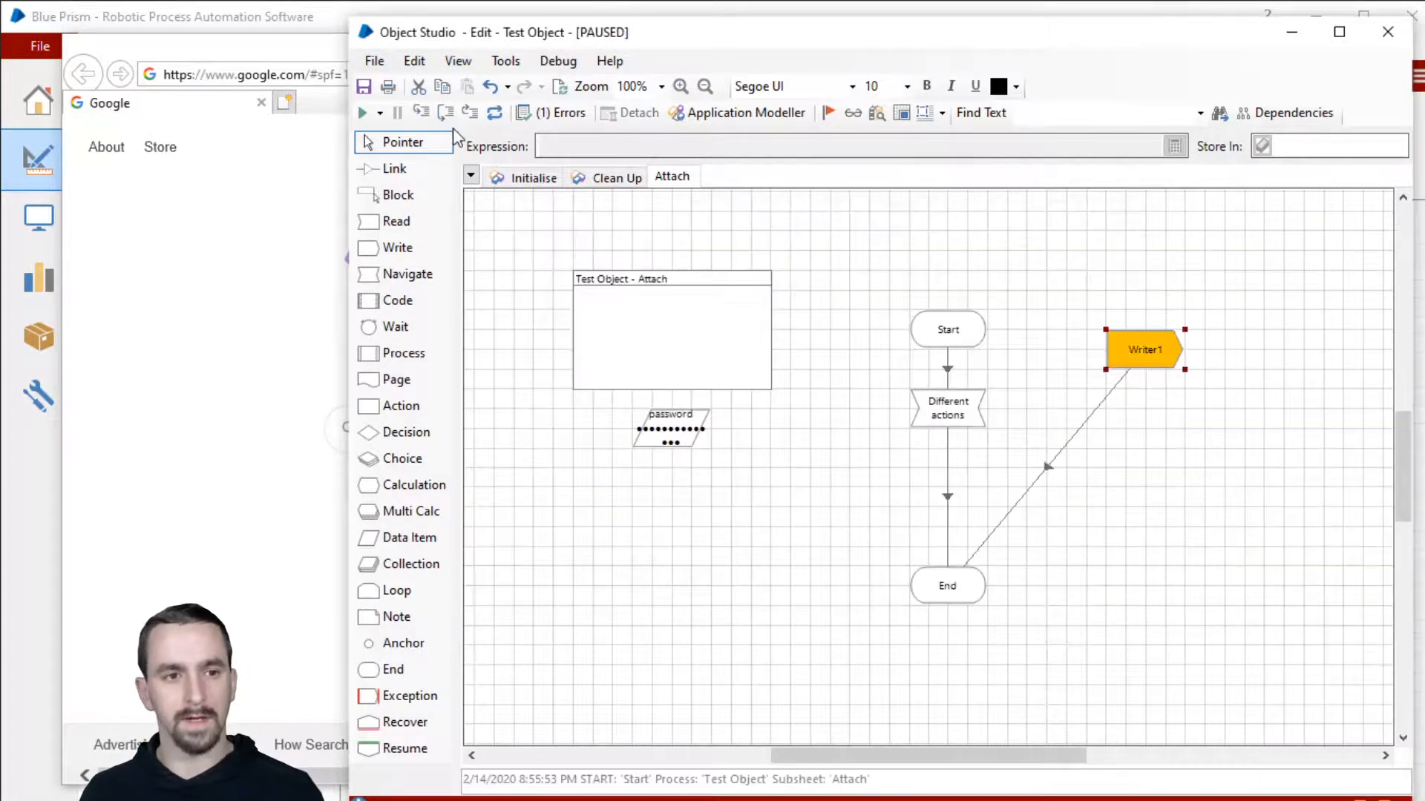
left_click(446, 112)
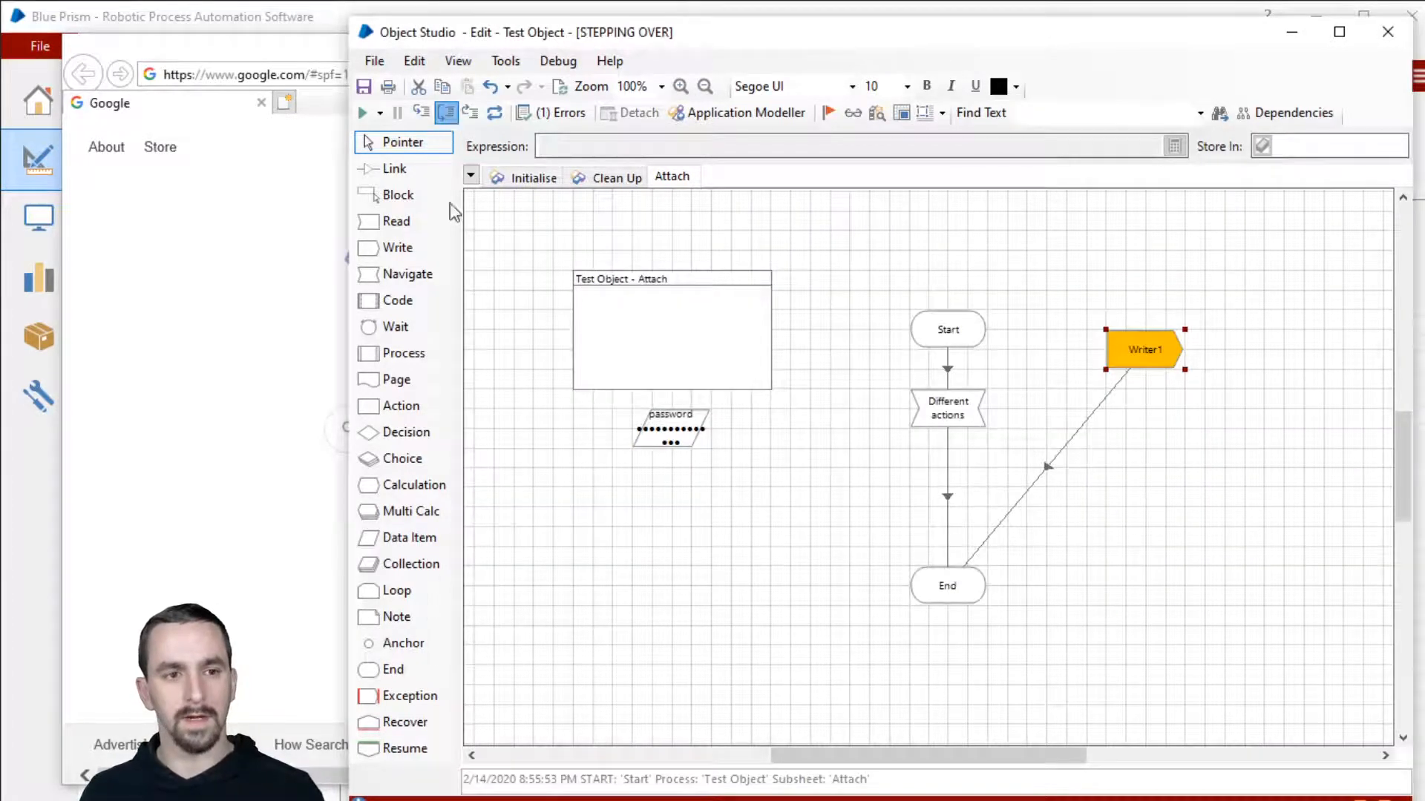
Step: Check the value written into Google's search box, review Writer1, and reopen Application Modeller
left_click(279, 58)
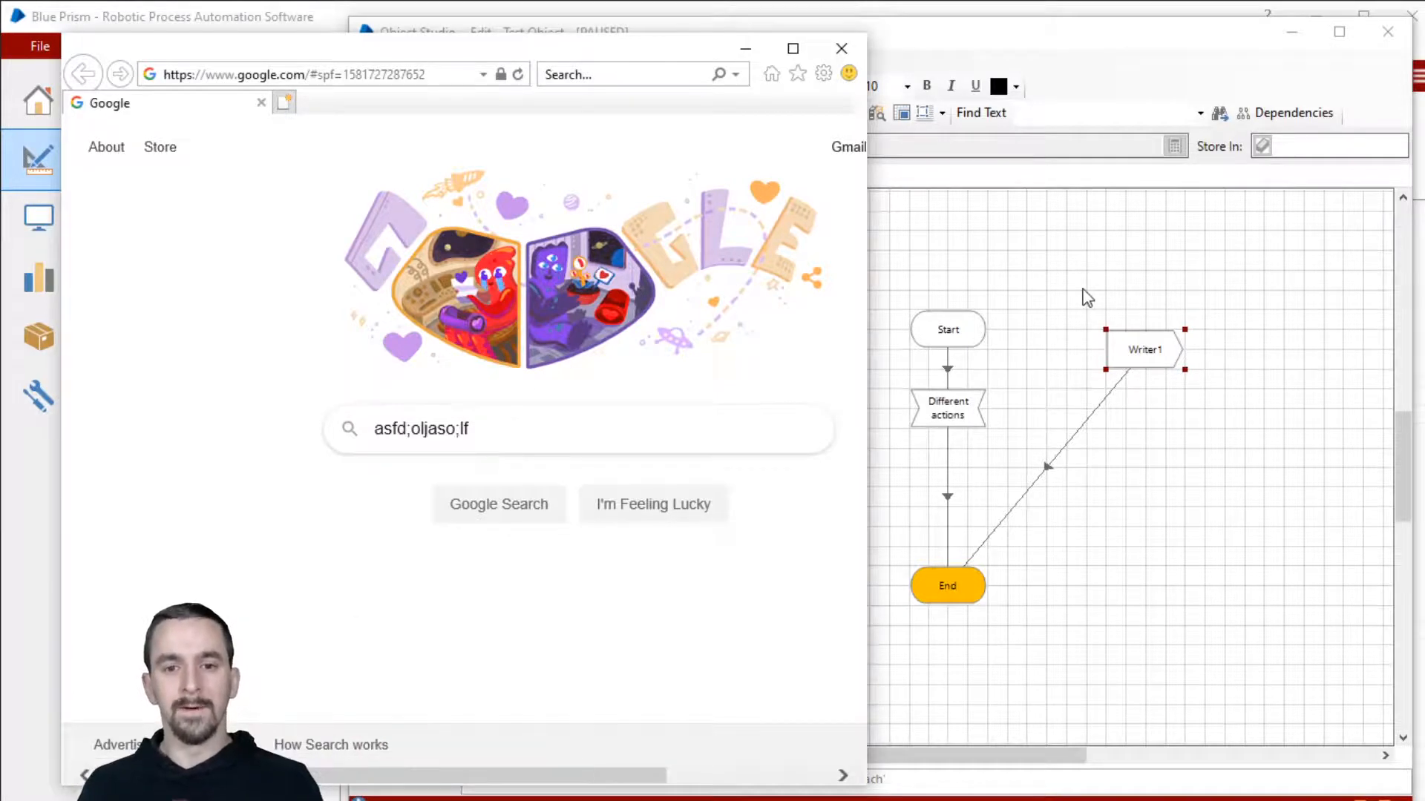
left_click(1149, 360)
double_click(1149, 361)
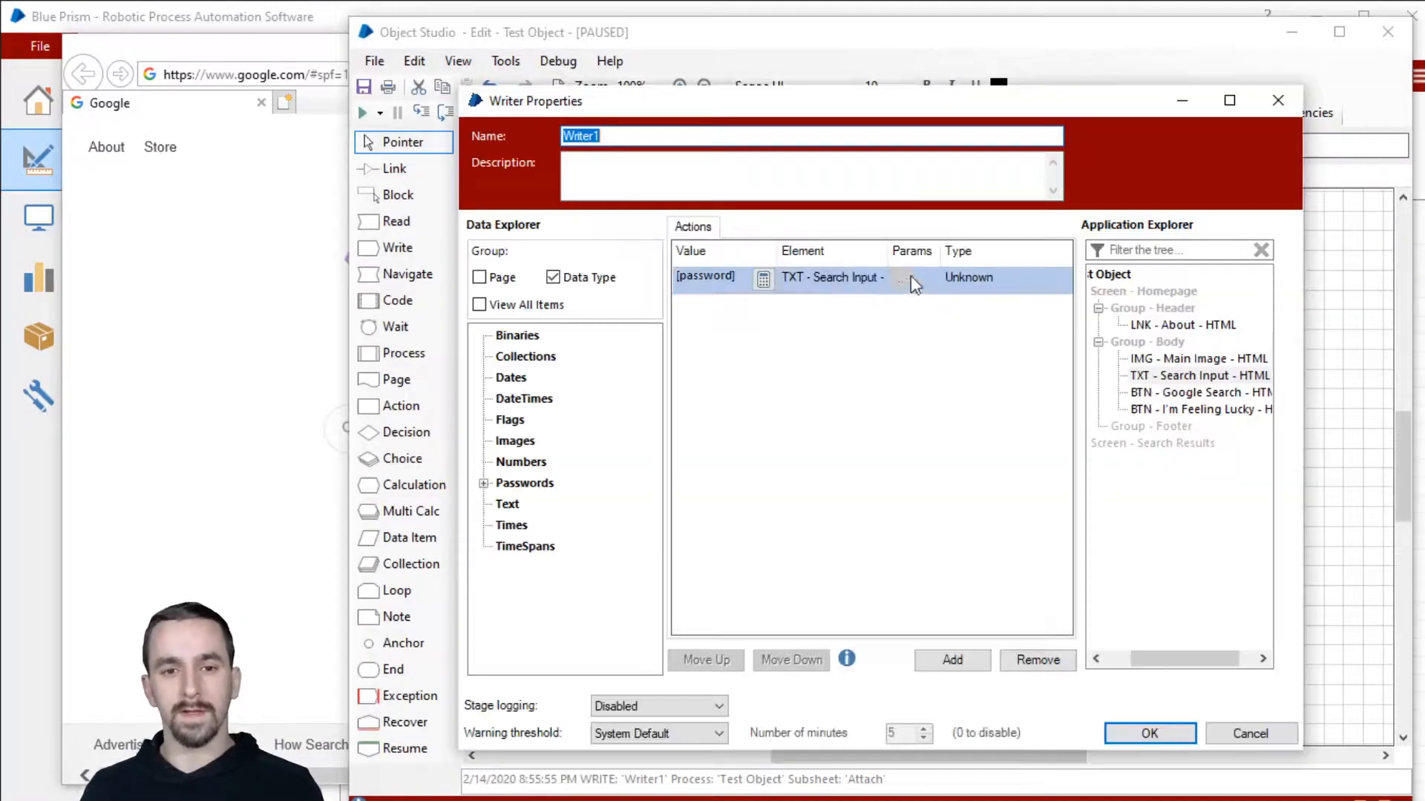
left_click(1149, 733)
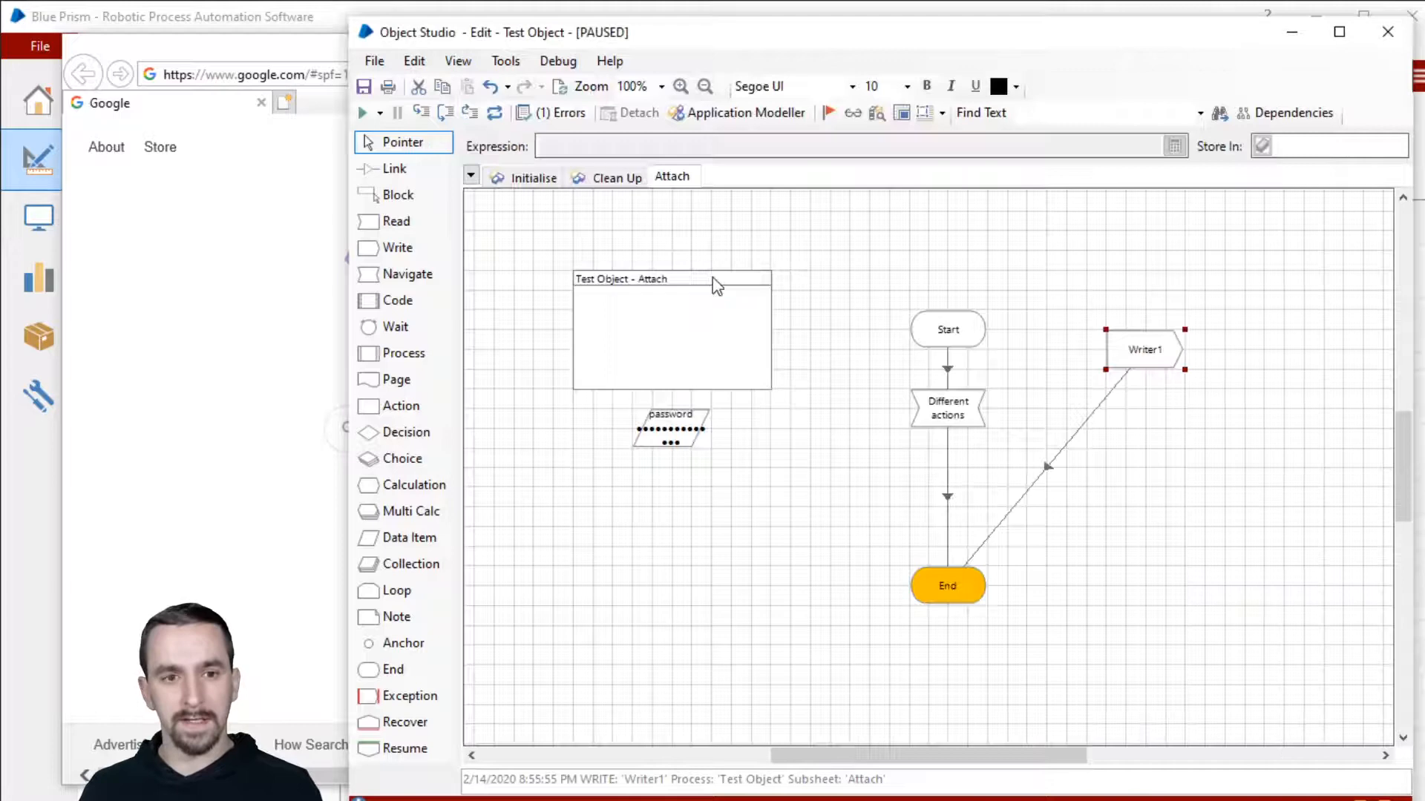
left_click(728, 112)
left_click(1223, 406)
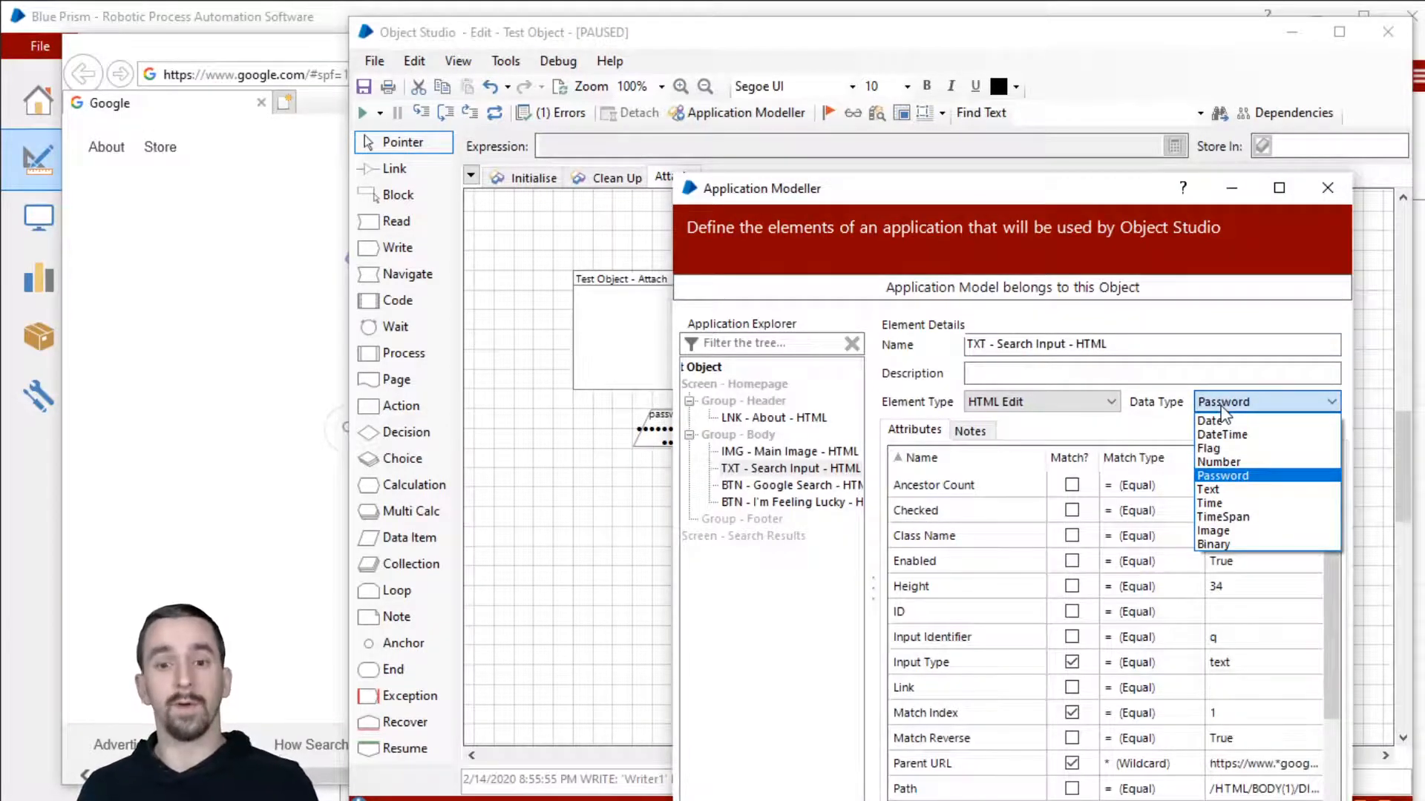
left_click(1221, 408)
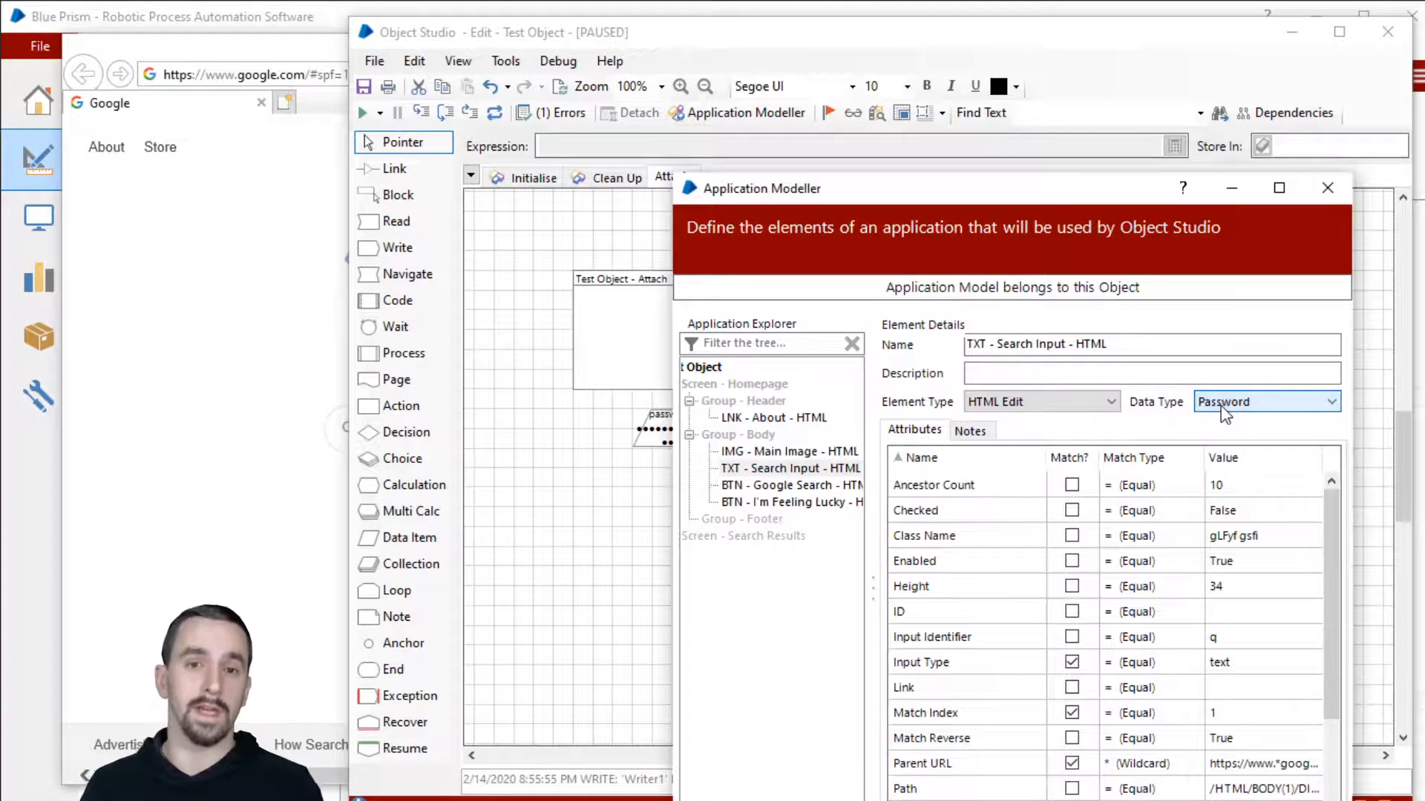
left_click(1223, 373)
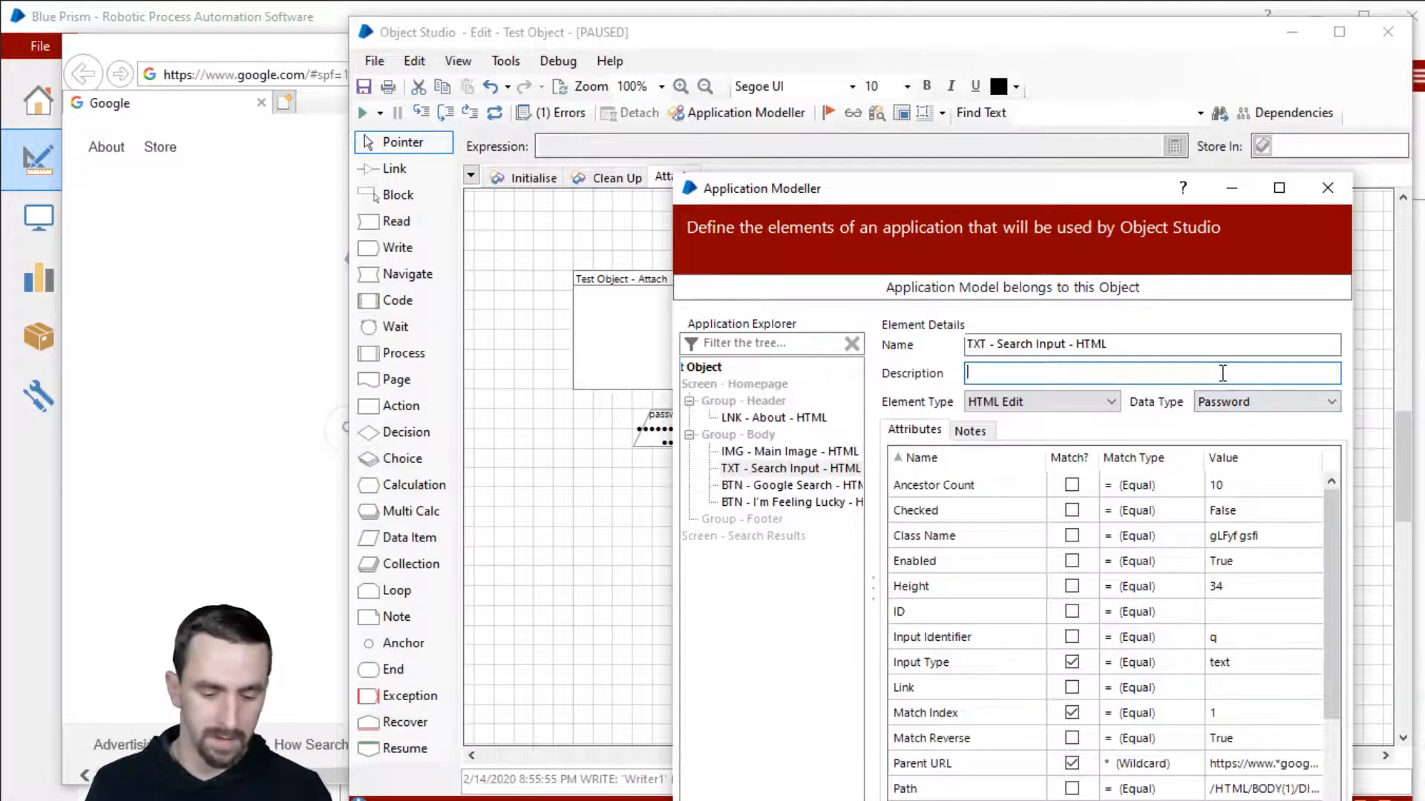
type("*******")
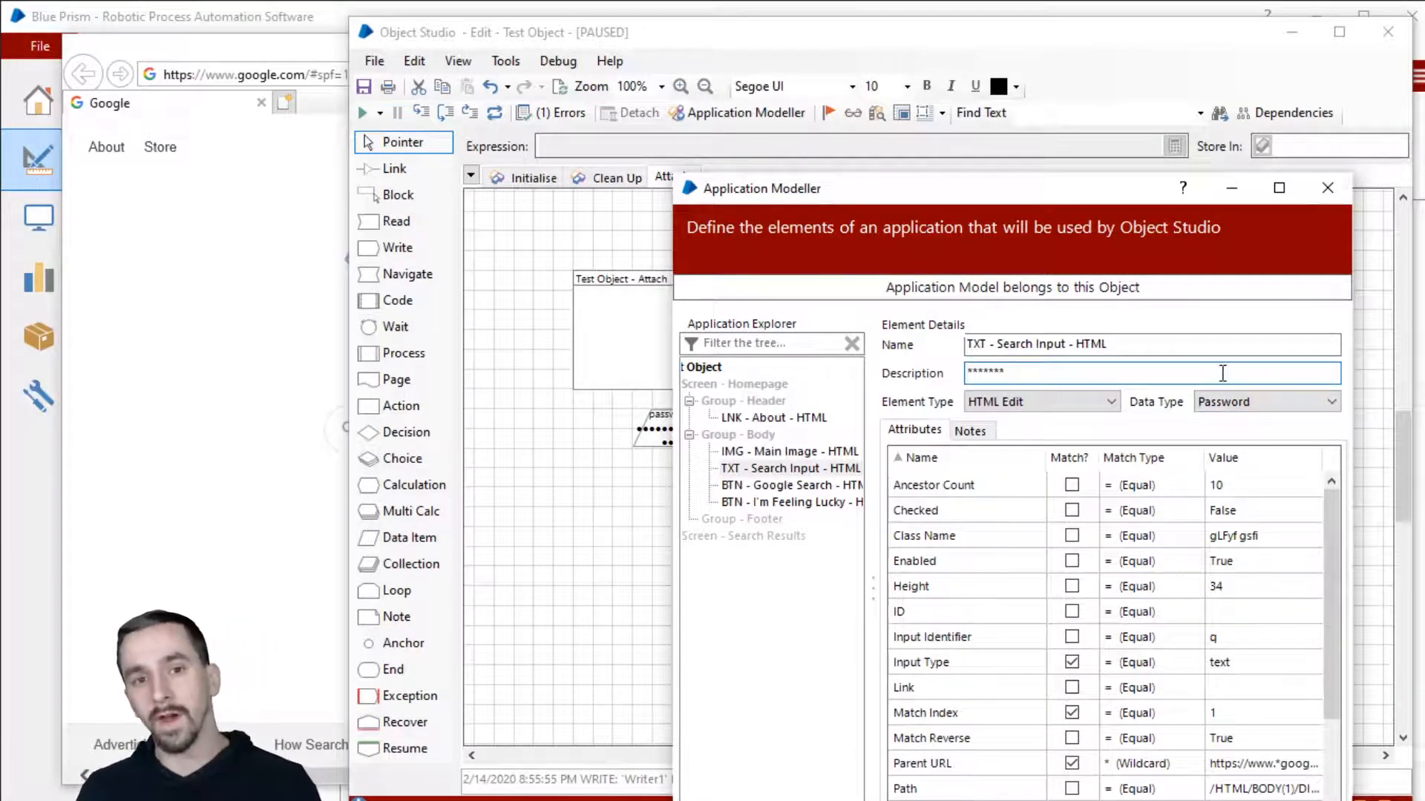
double_click(1315, 376)
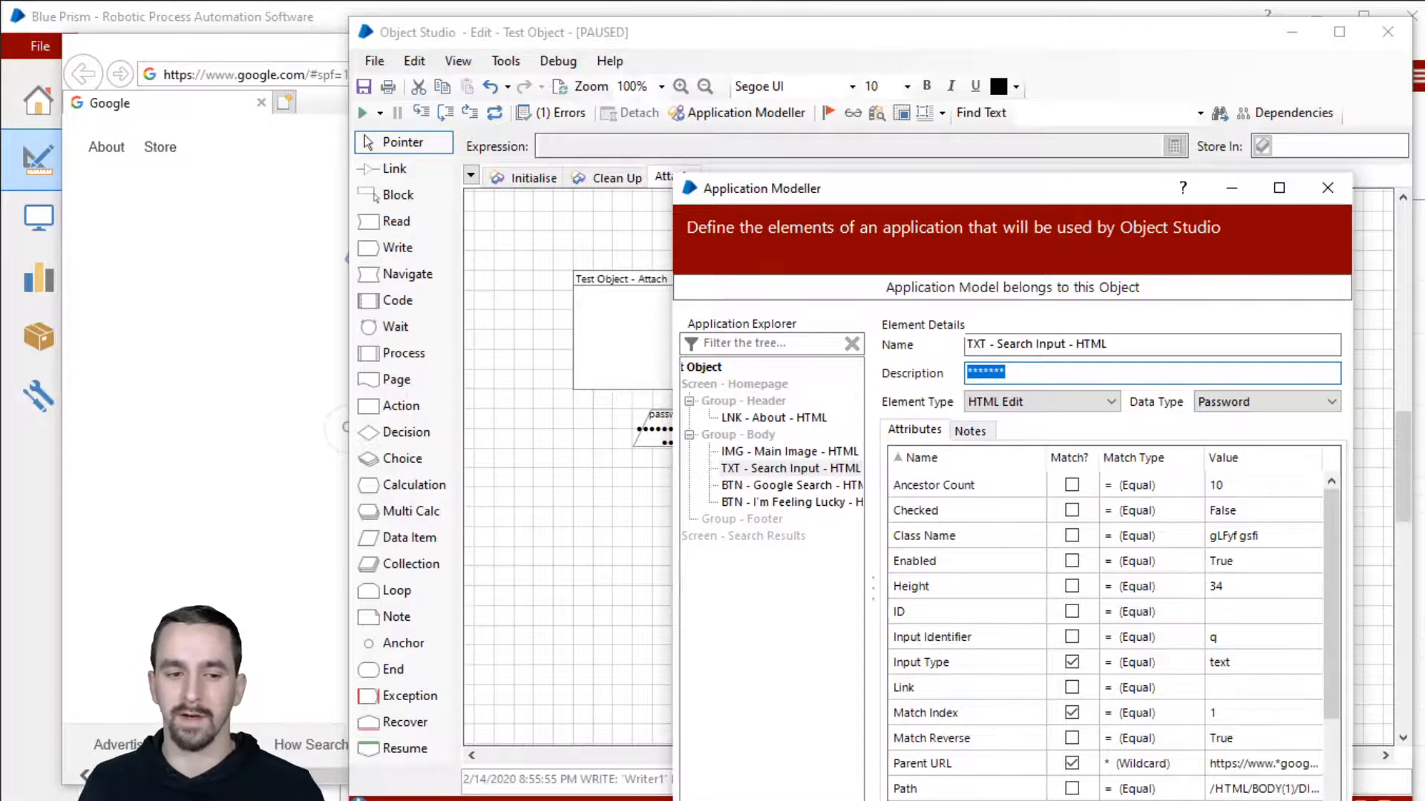
left_click(1202, 800)
left_click(1077, 666)
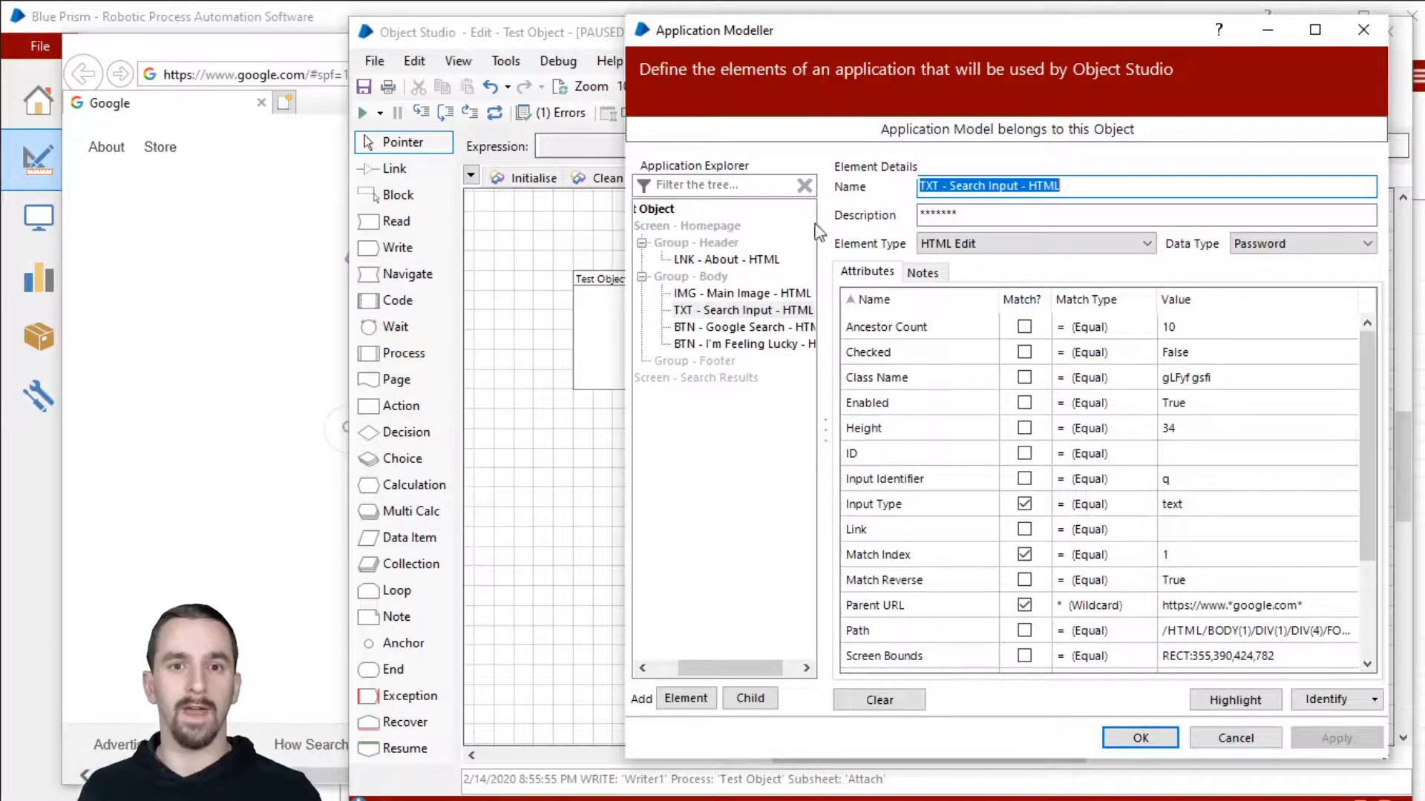
Step: Add Match Reverse to Search Input's criteria, clear its description, and highlight the search box
left_click(262, 57)
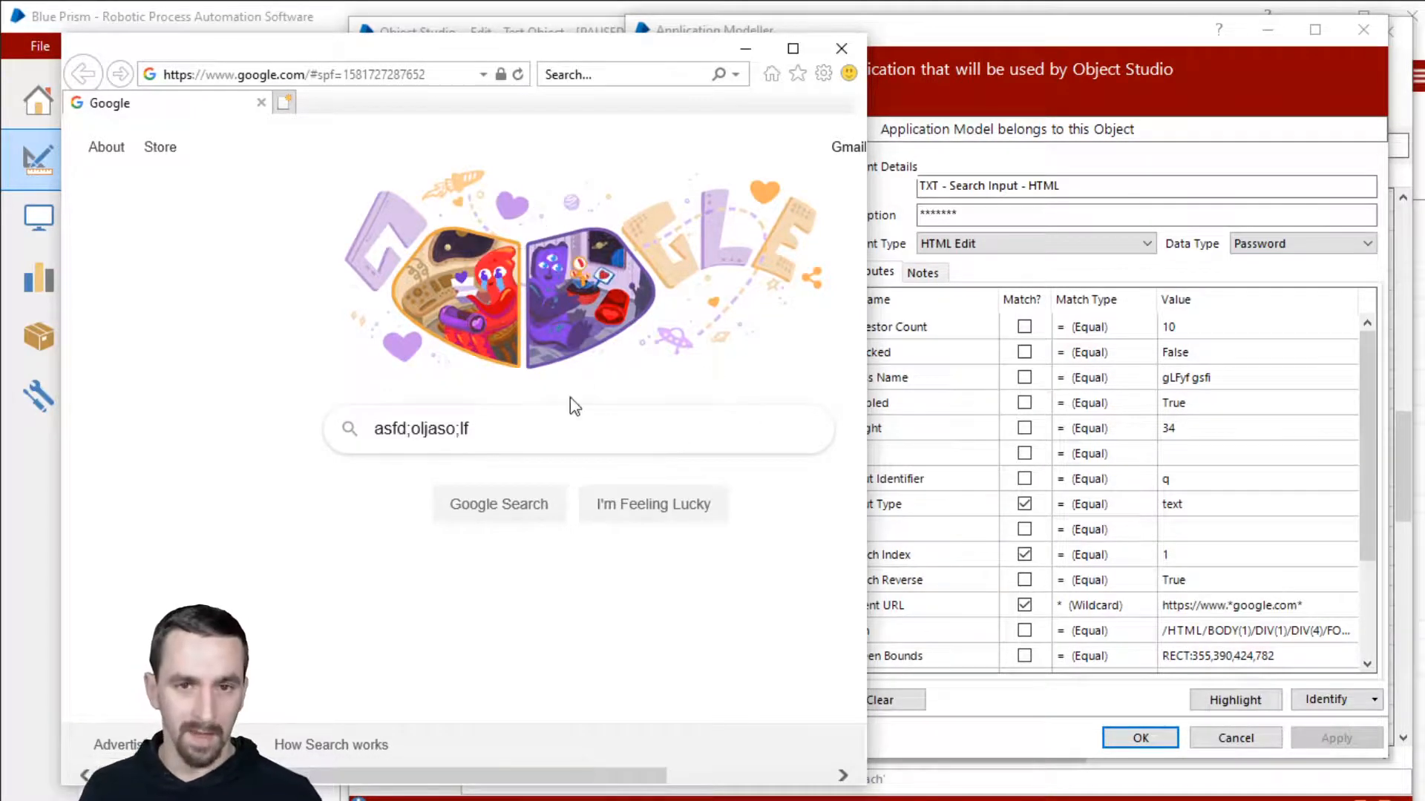
left_click(1146, 95)
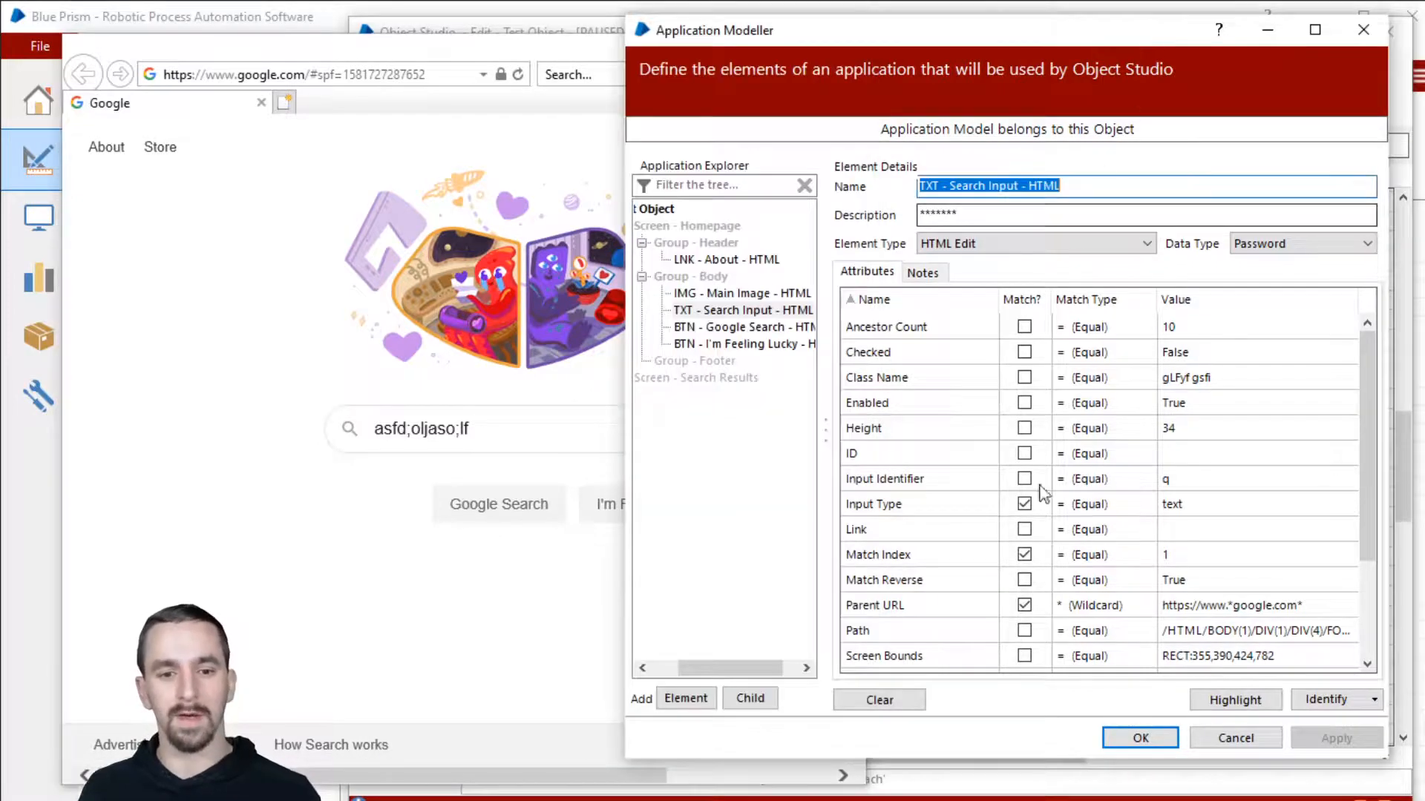
left_click(1024, 579)
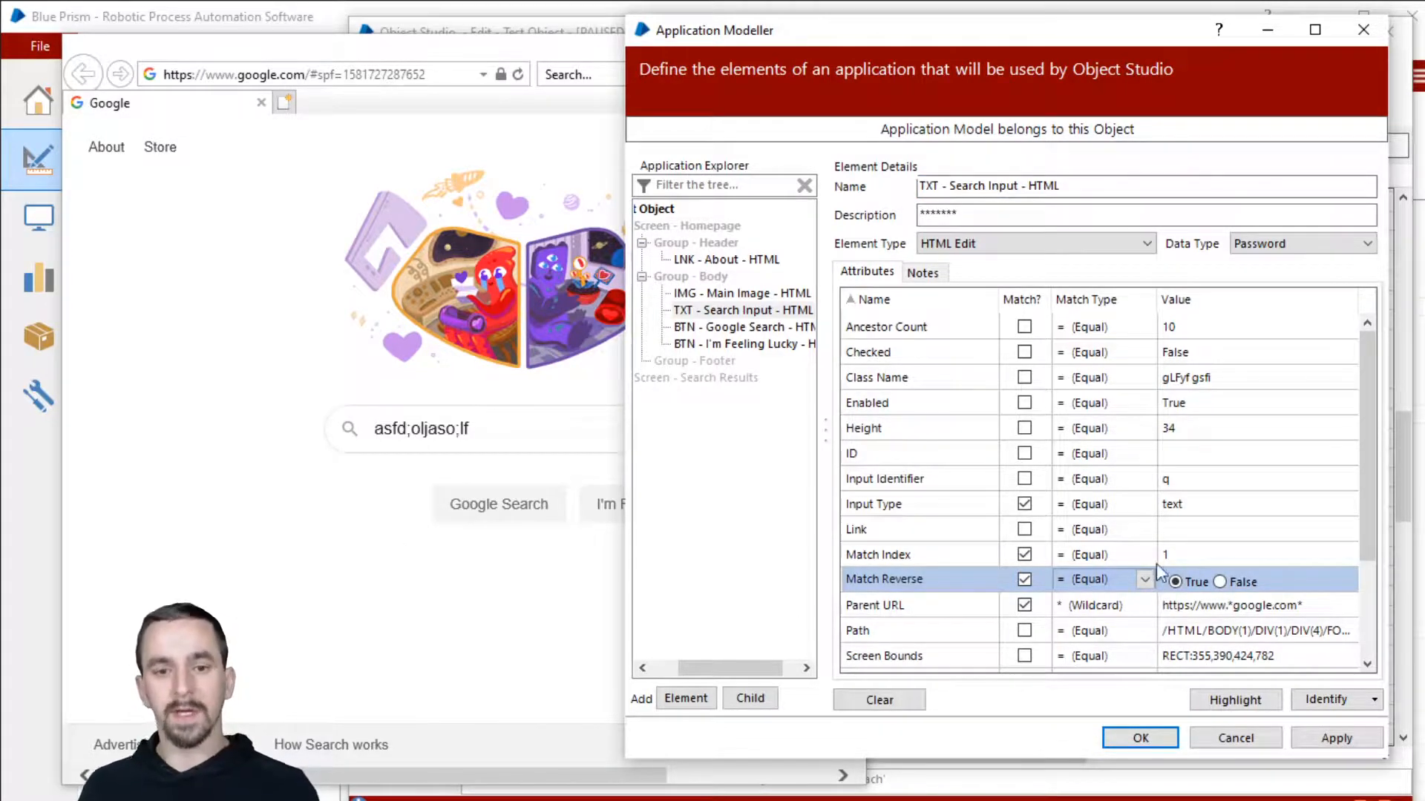
left_click_drag(1022, 221, 851, 220)
key("BackSpace")
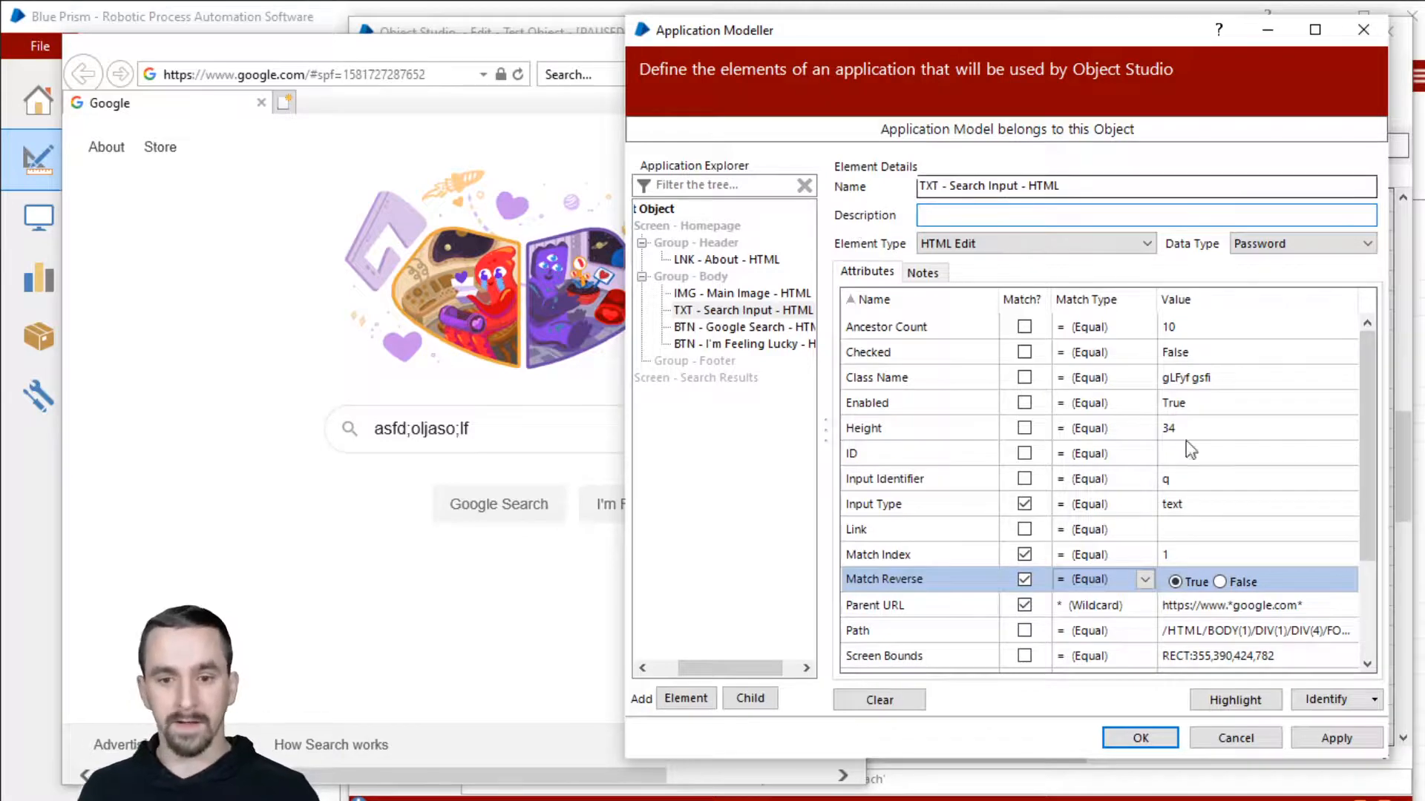
left_click(1236, 702)
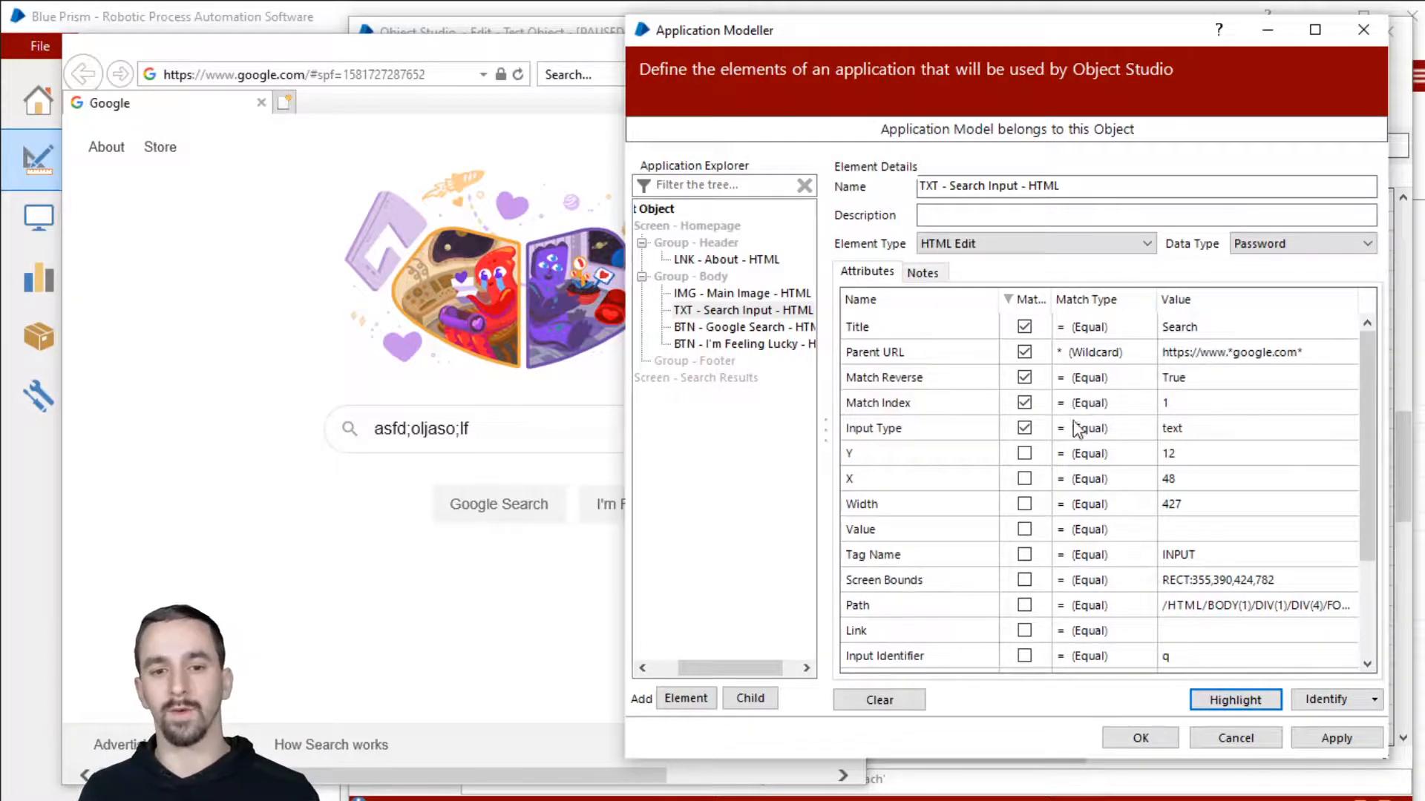
Step: Inspect the Match Index and empty Value attributes, then select BTN - Google Search - HTML
left_click(1200, 401)
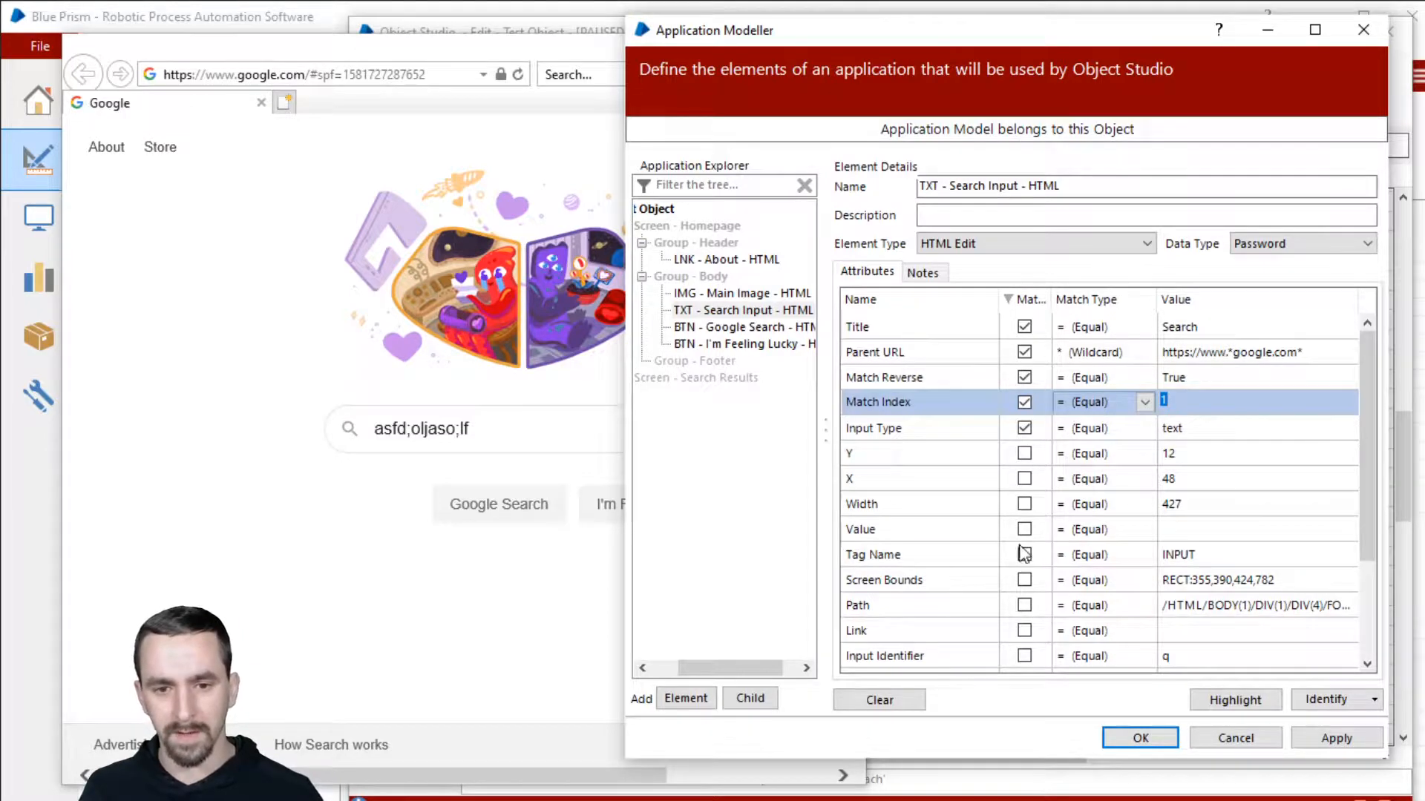
left_click(975, 536)
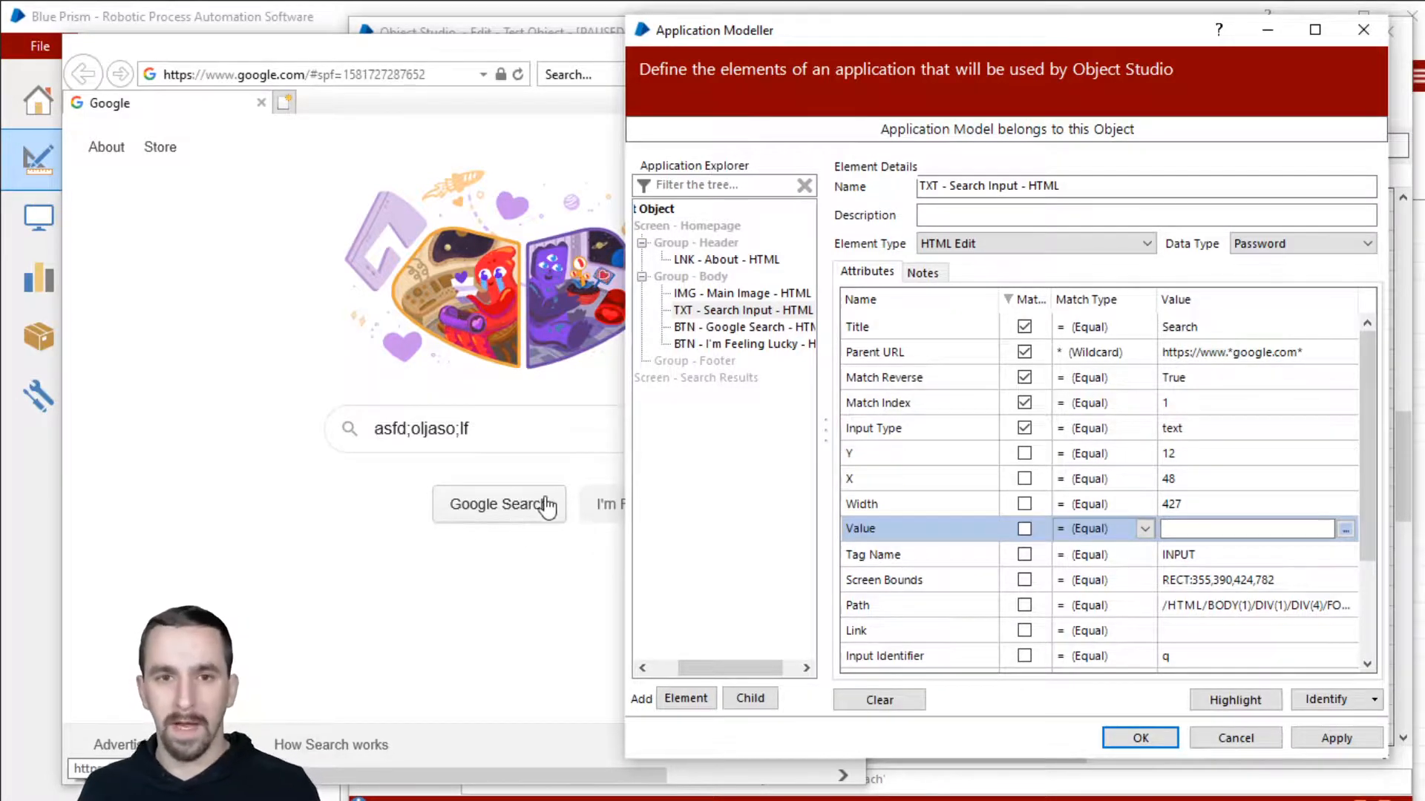
left_click(602, 520)
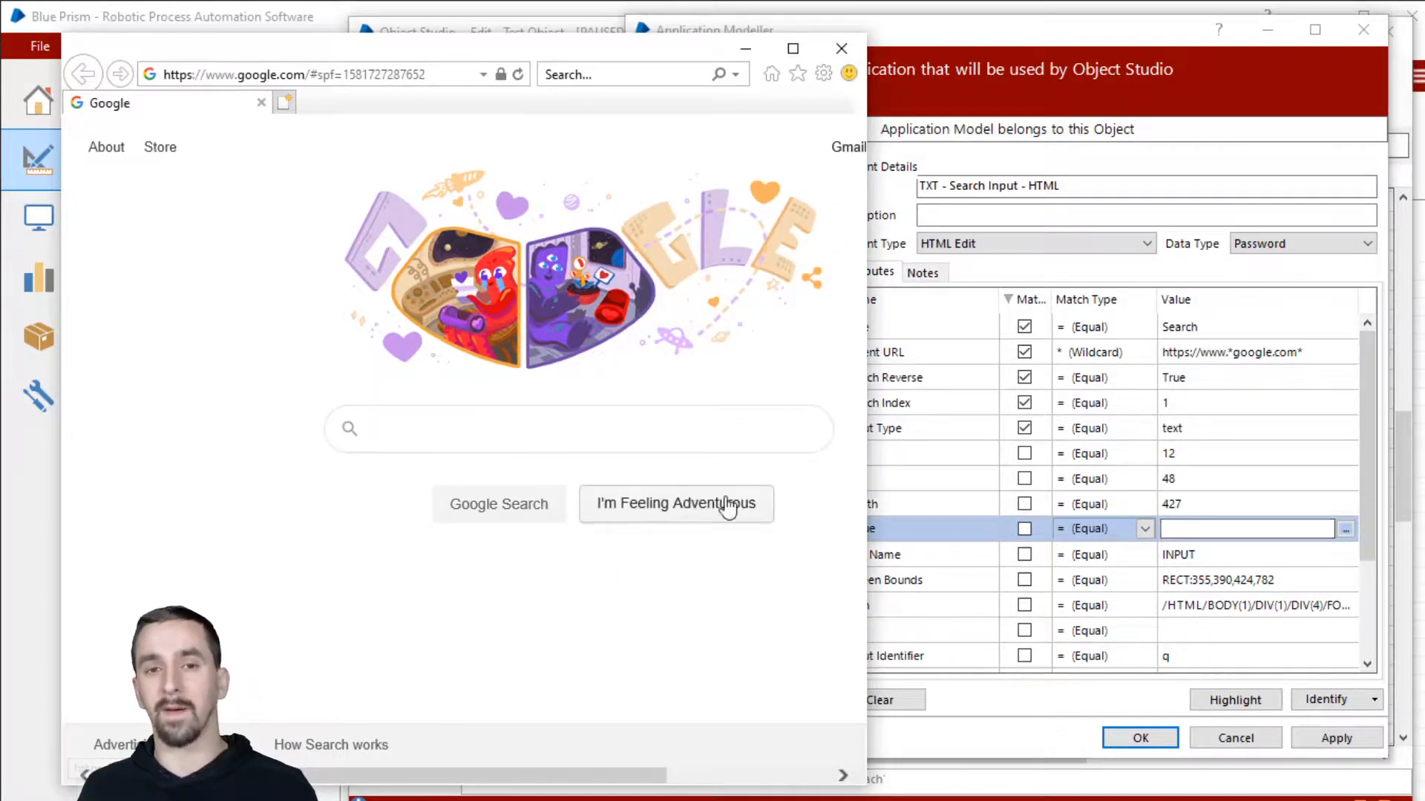
left_click(1212, 530)
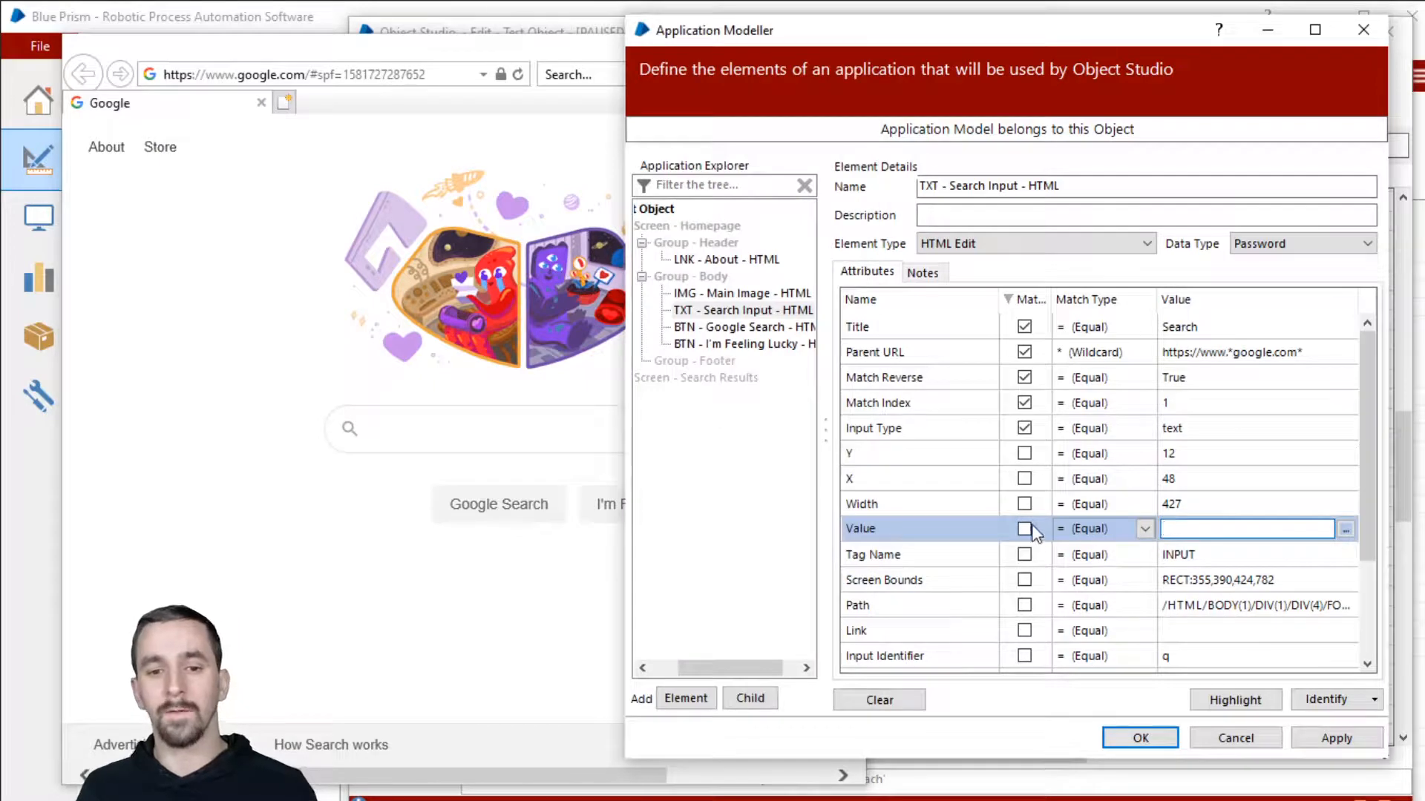
left_click(742, 327)
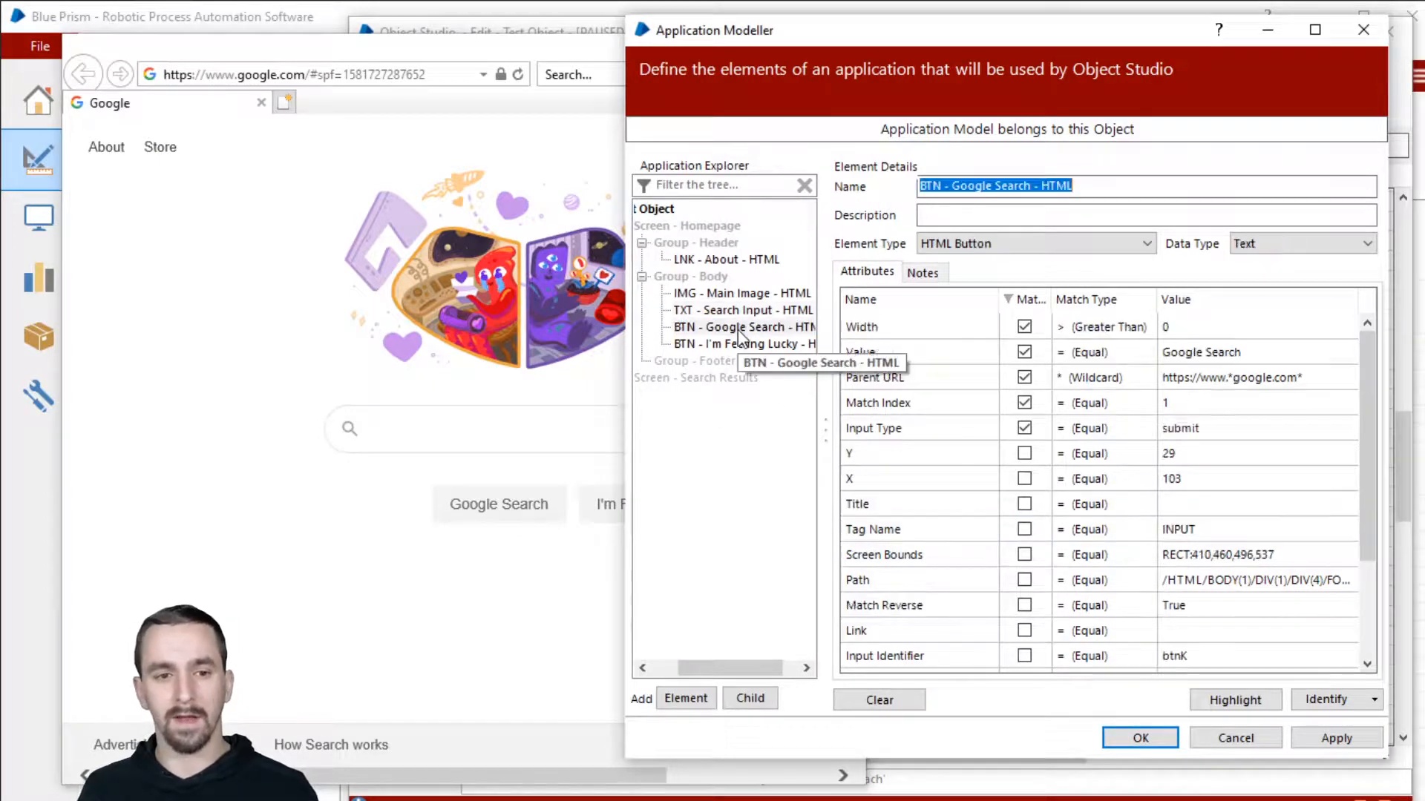
left_click(1214, 351)
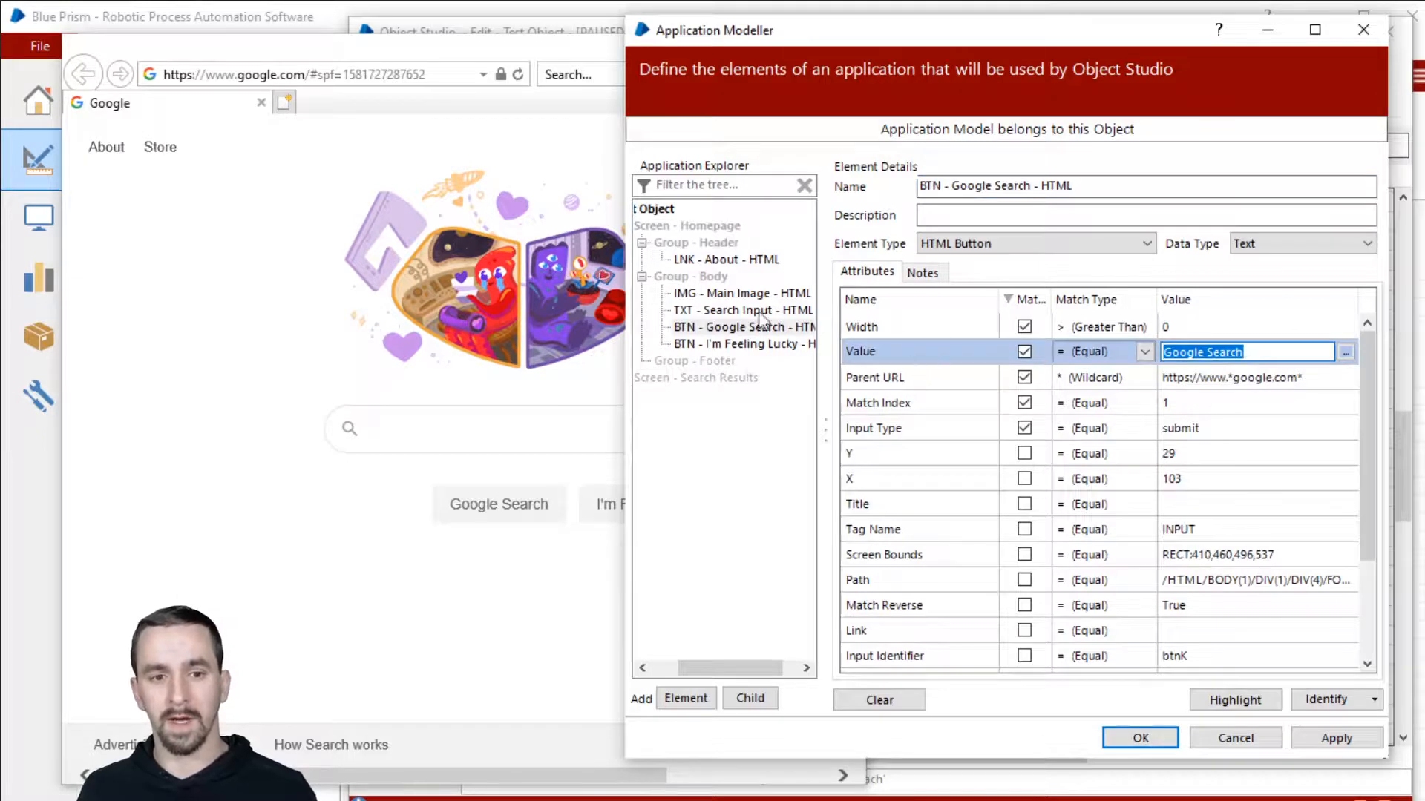
left_click(743, 344)
left_click(1269, 354)
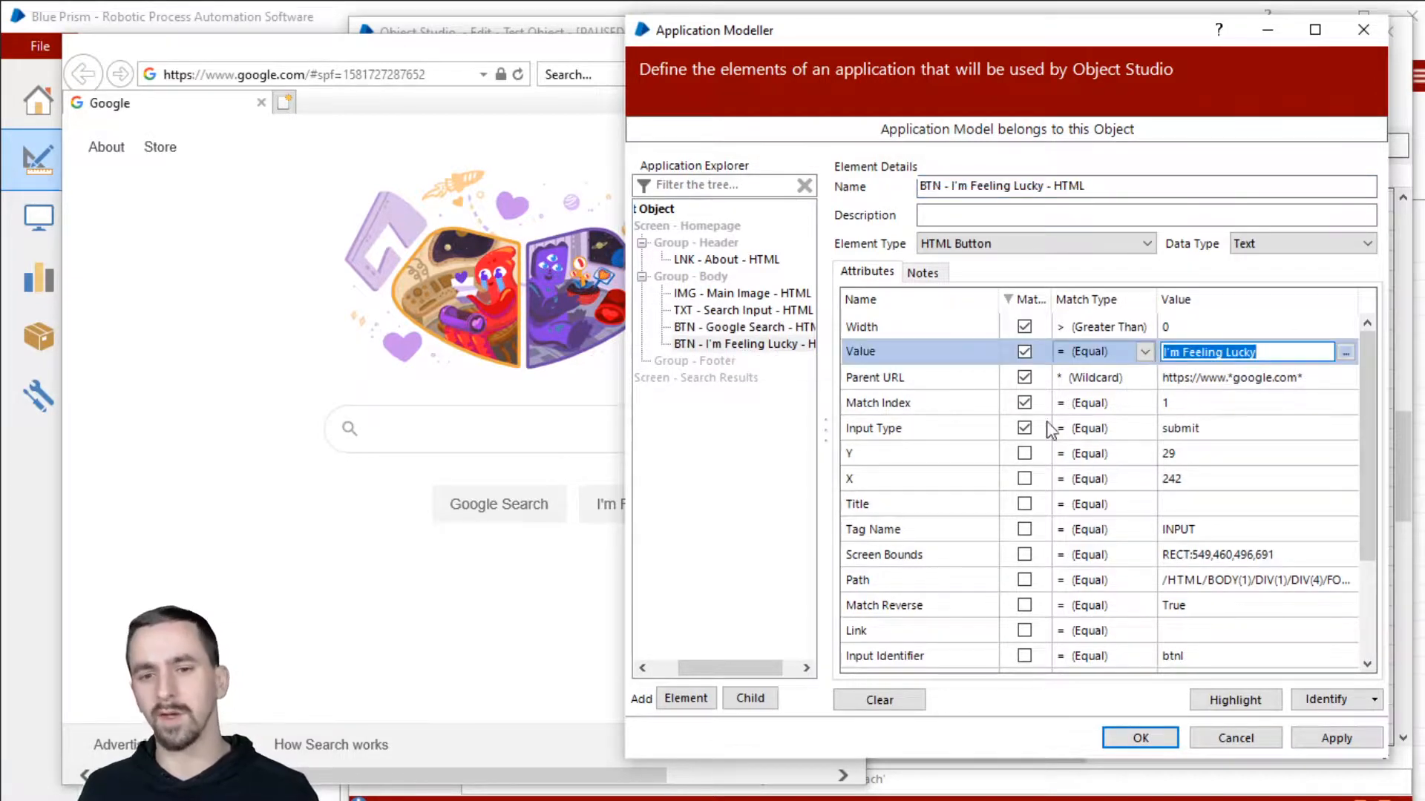
scroll(1133, 479, "down", 4)
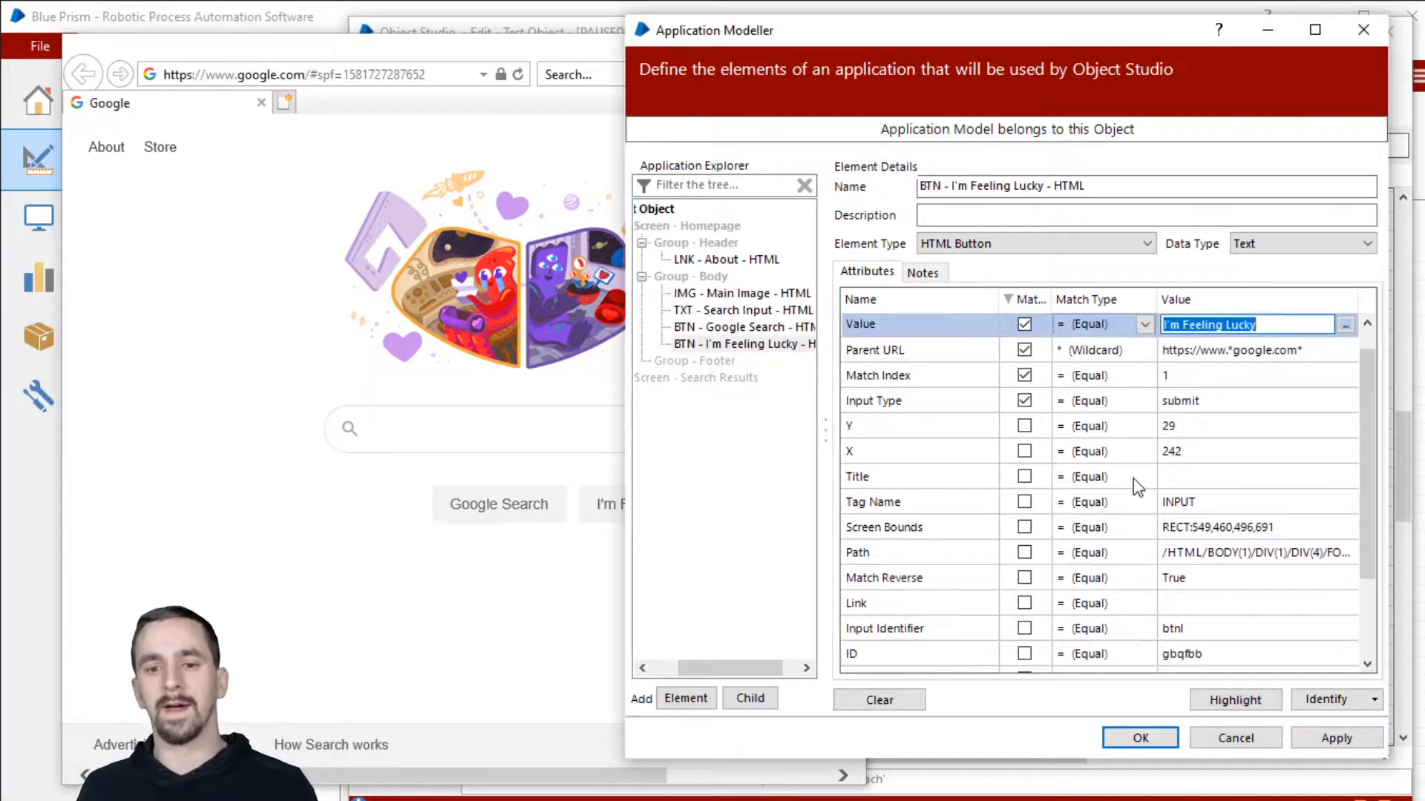
scroll(1134, 479, "down", 1)
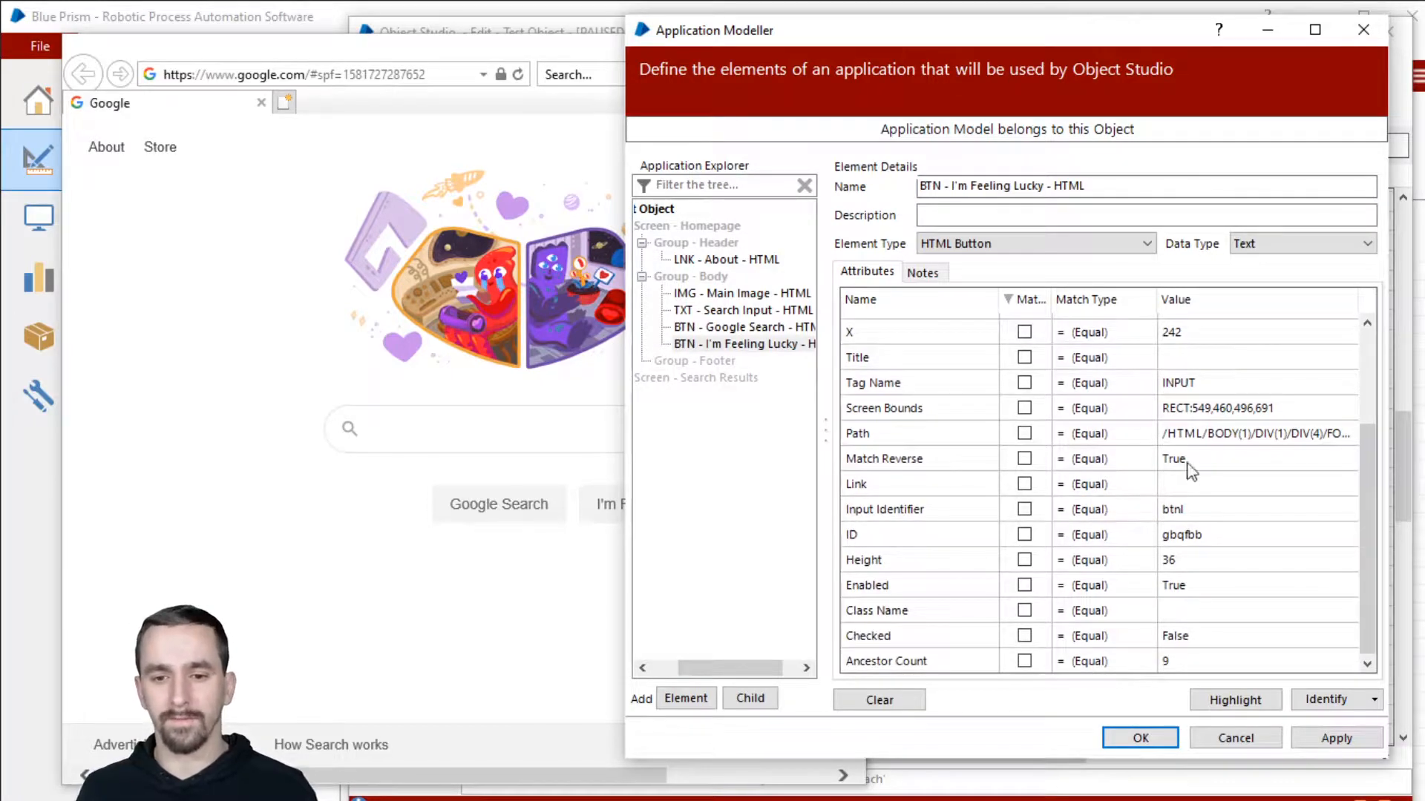
scroll(1190, 440, "up", 3)
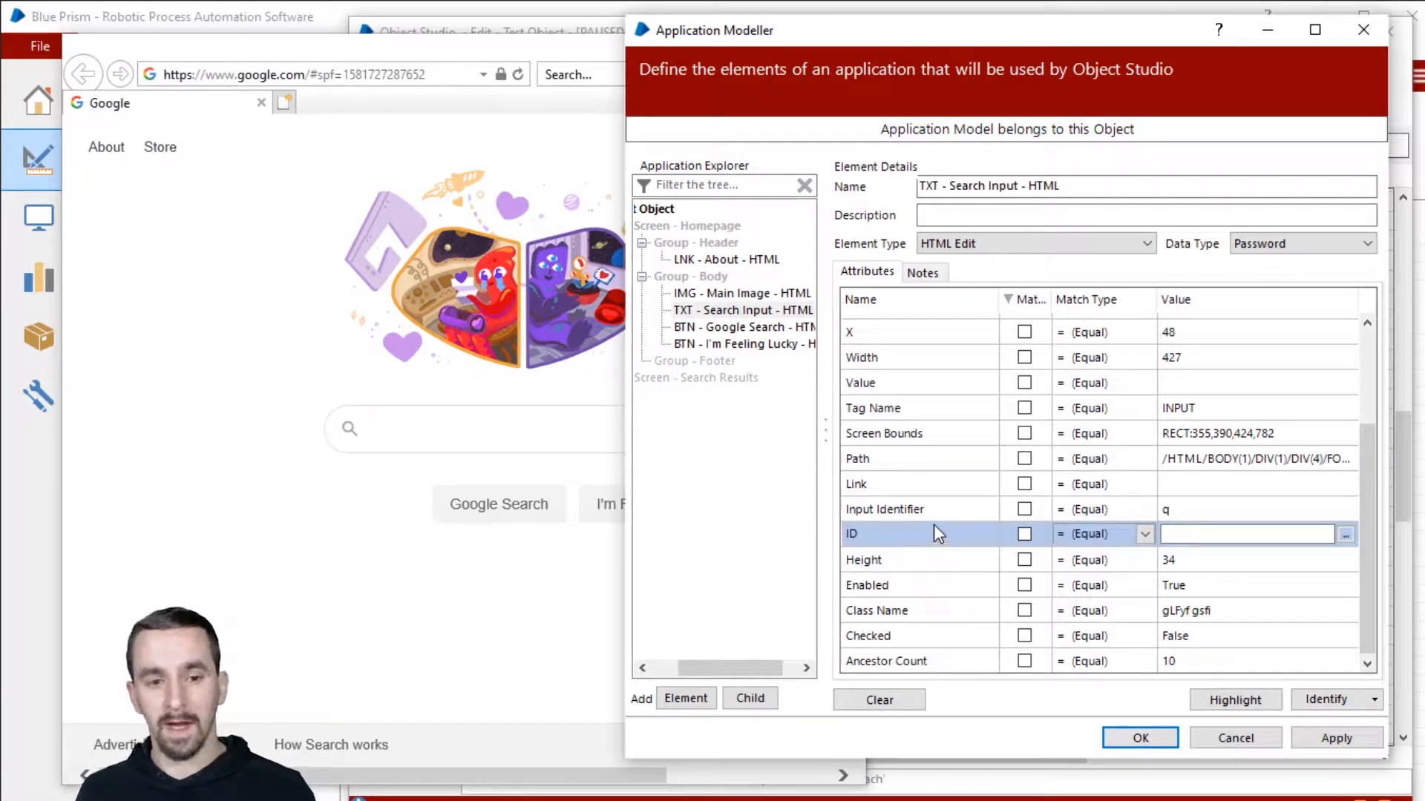
left_click(743, 327)
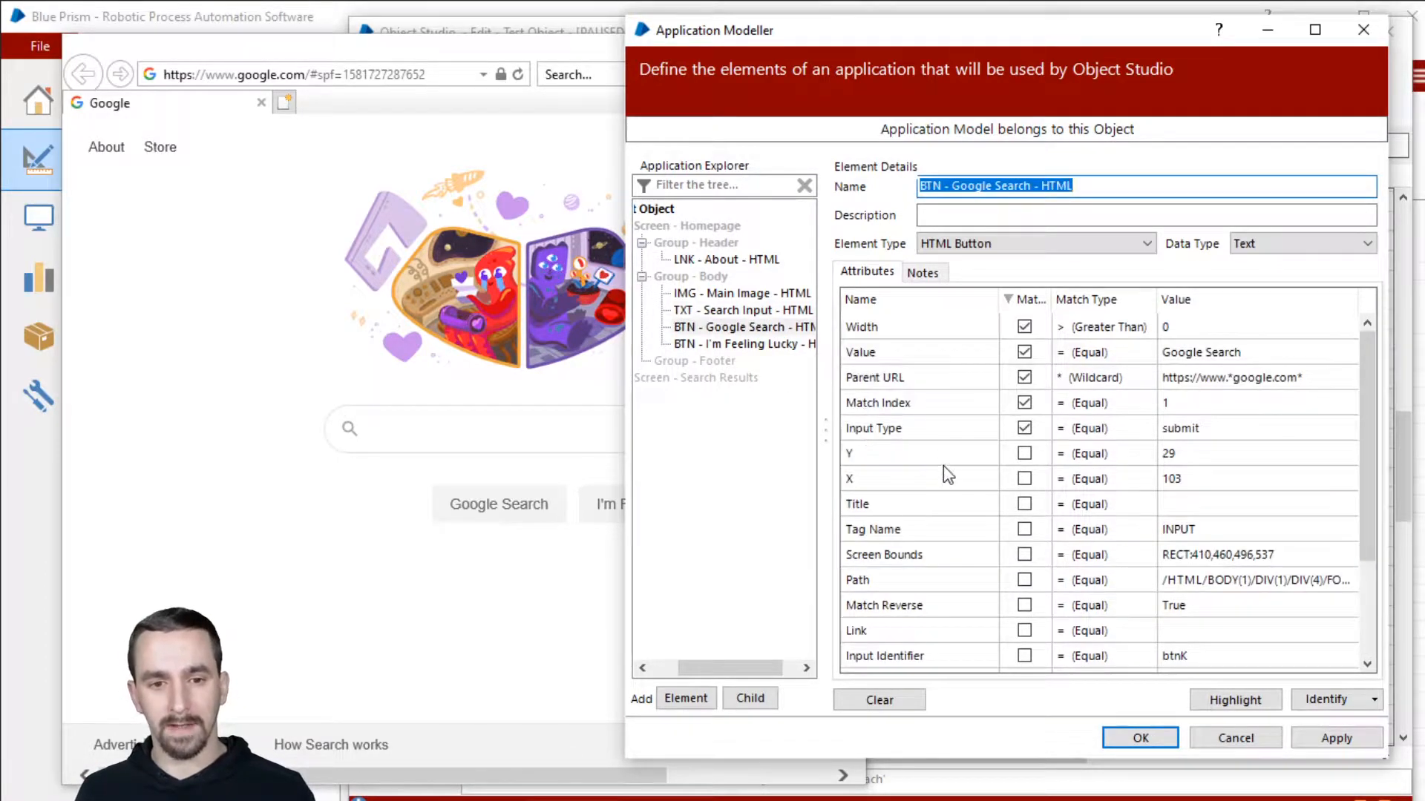
scroll(948, 475, "down", 2)
left_click(960, 533)
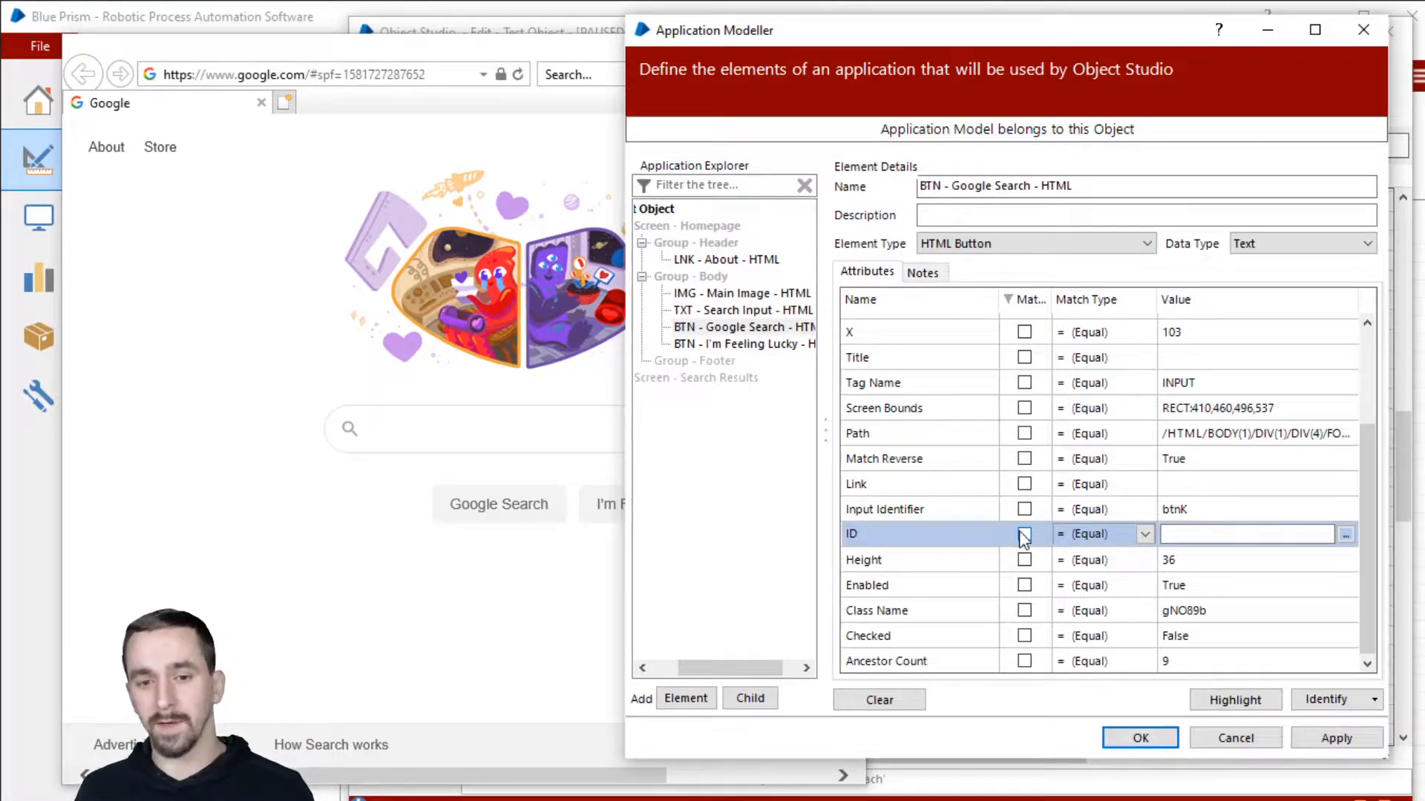
left_click(1227, 533)
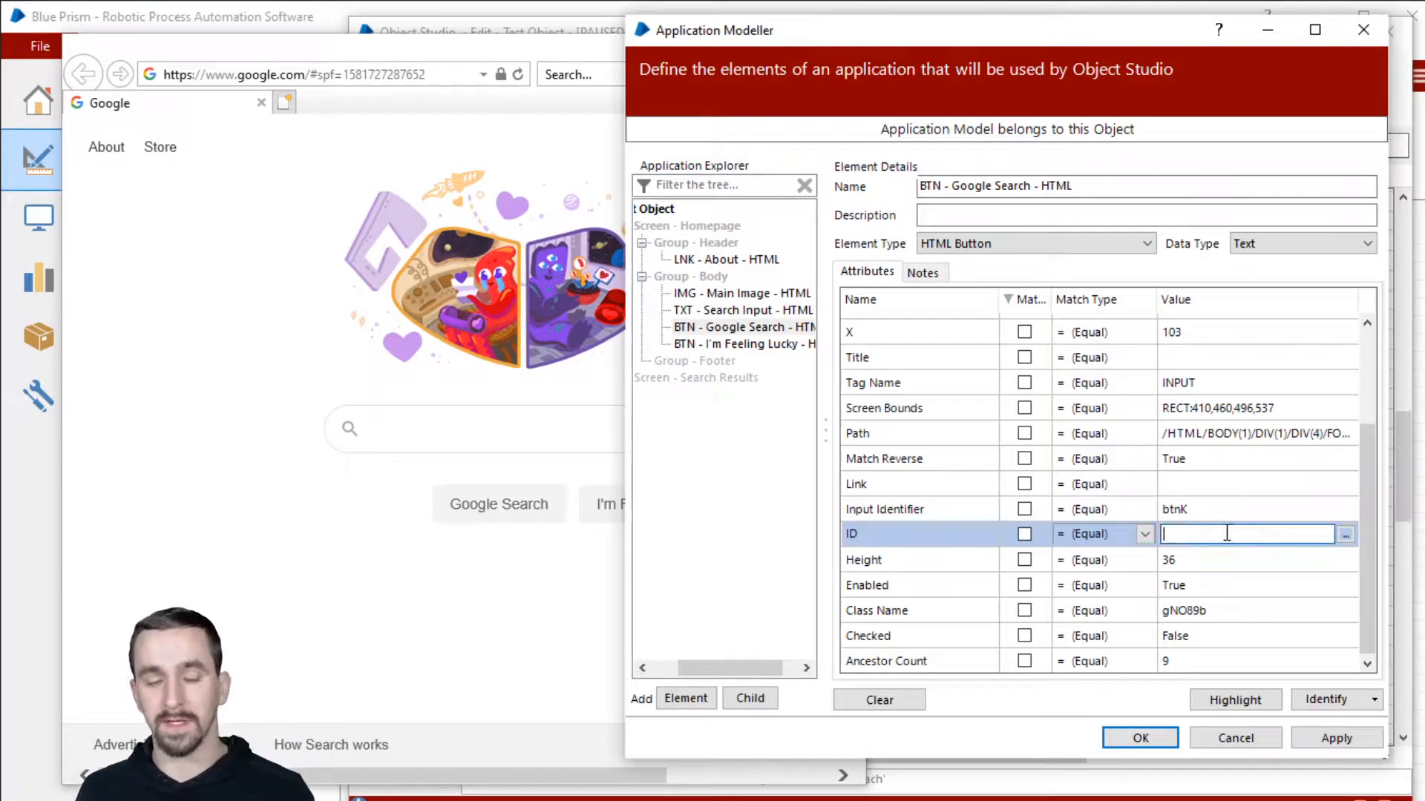
type("btnSearch")
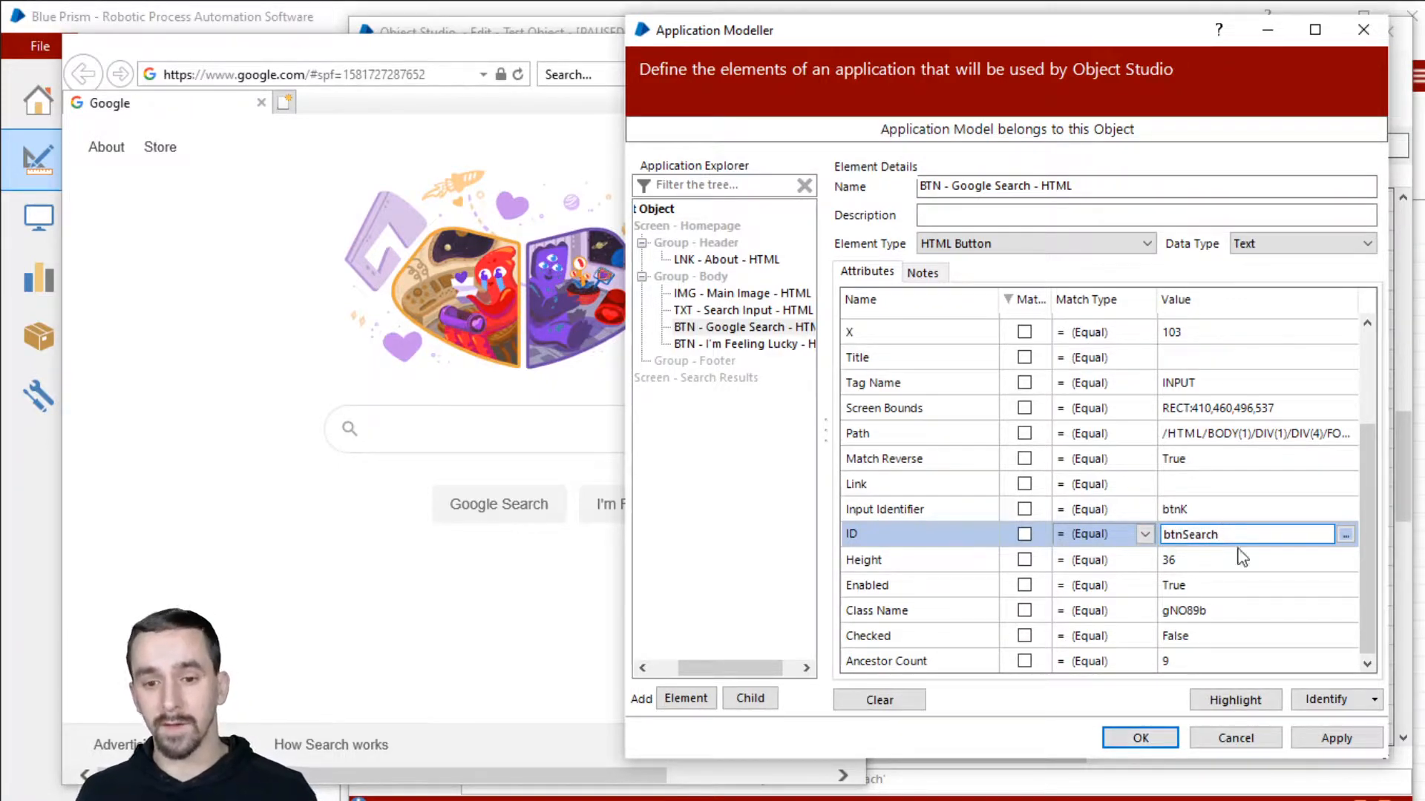
double_click(1237, 534)
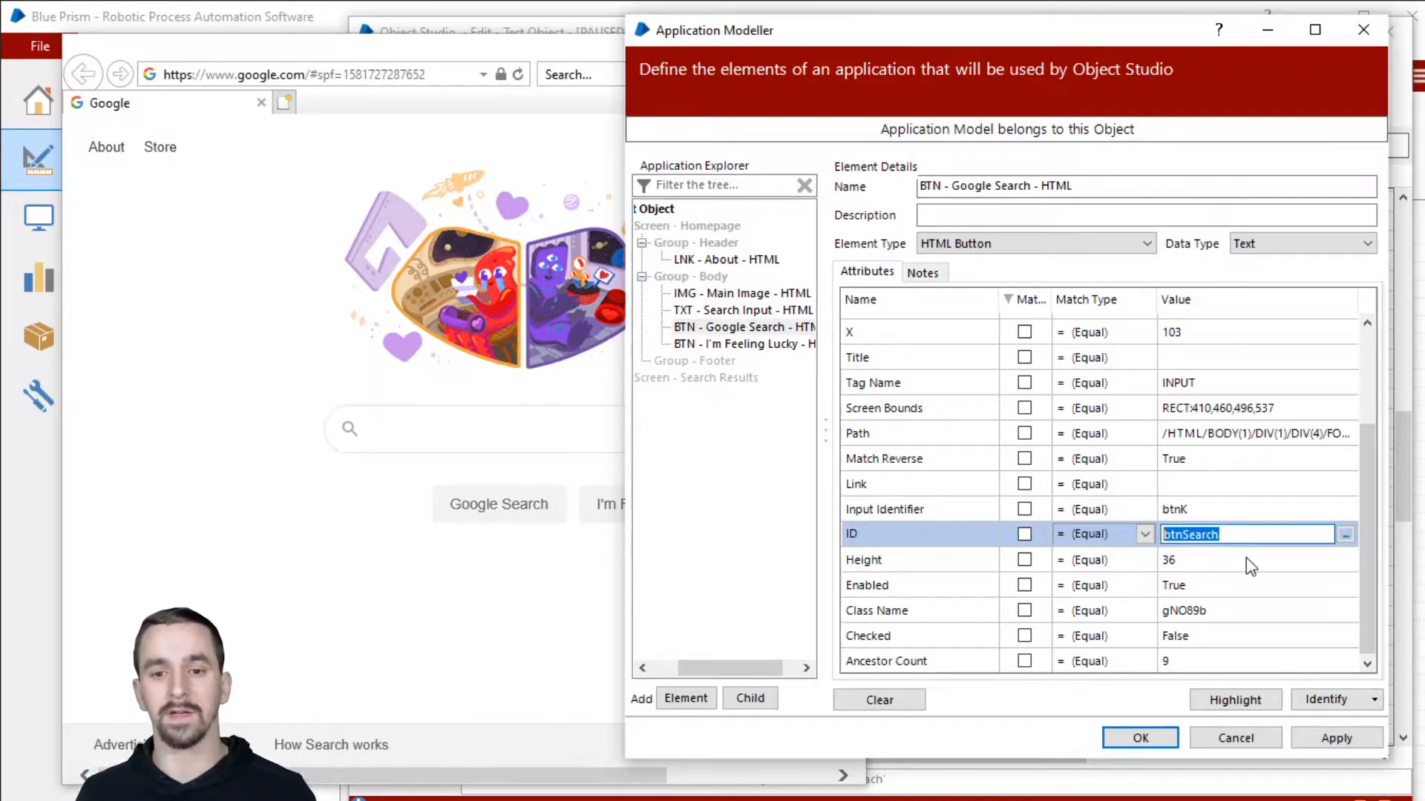
left_click_drag(1250, 534, 1126, 539)
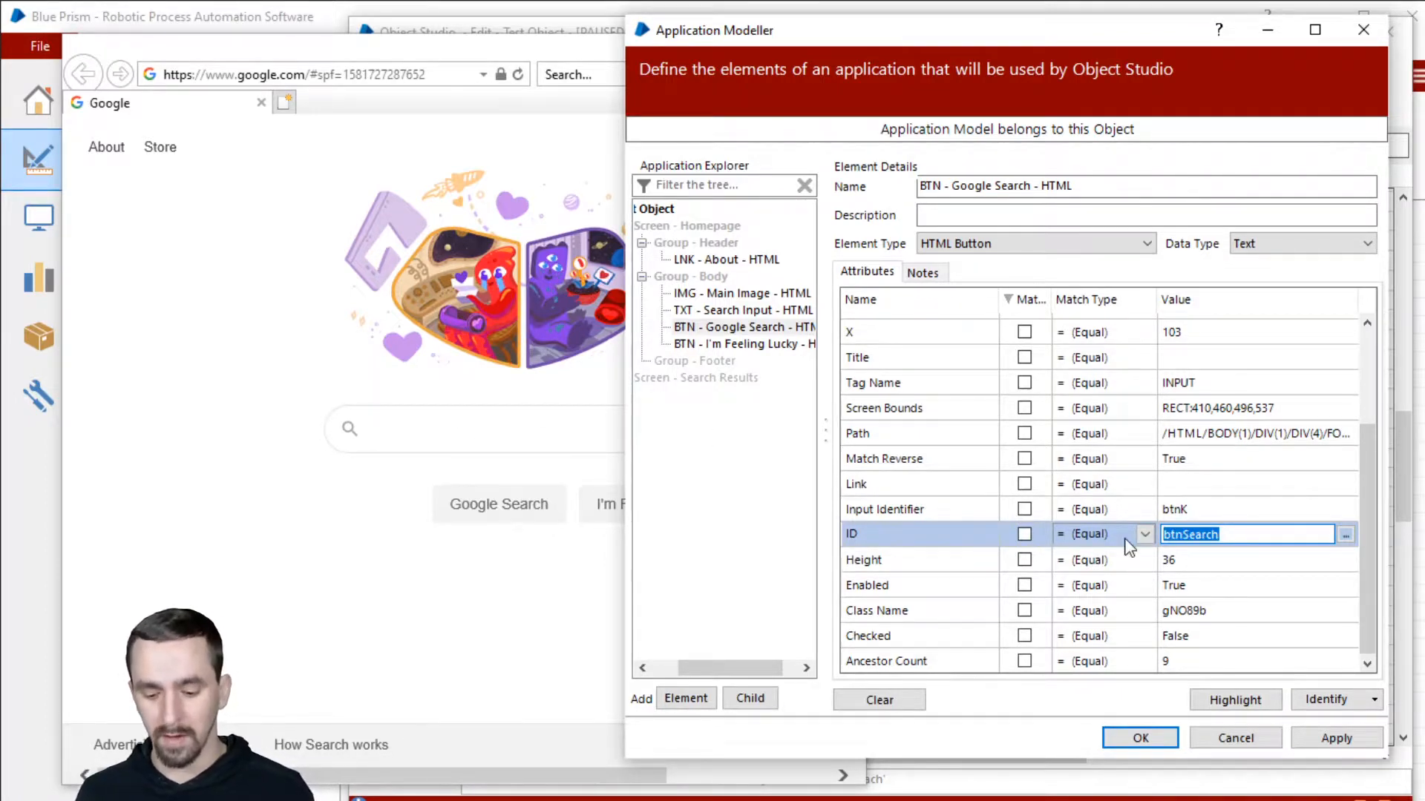
key("Delete")
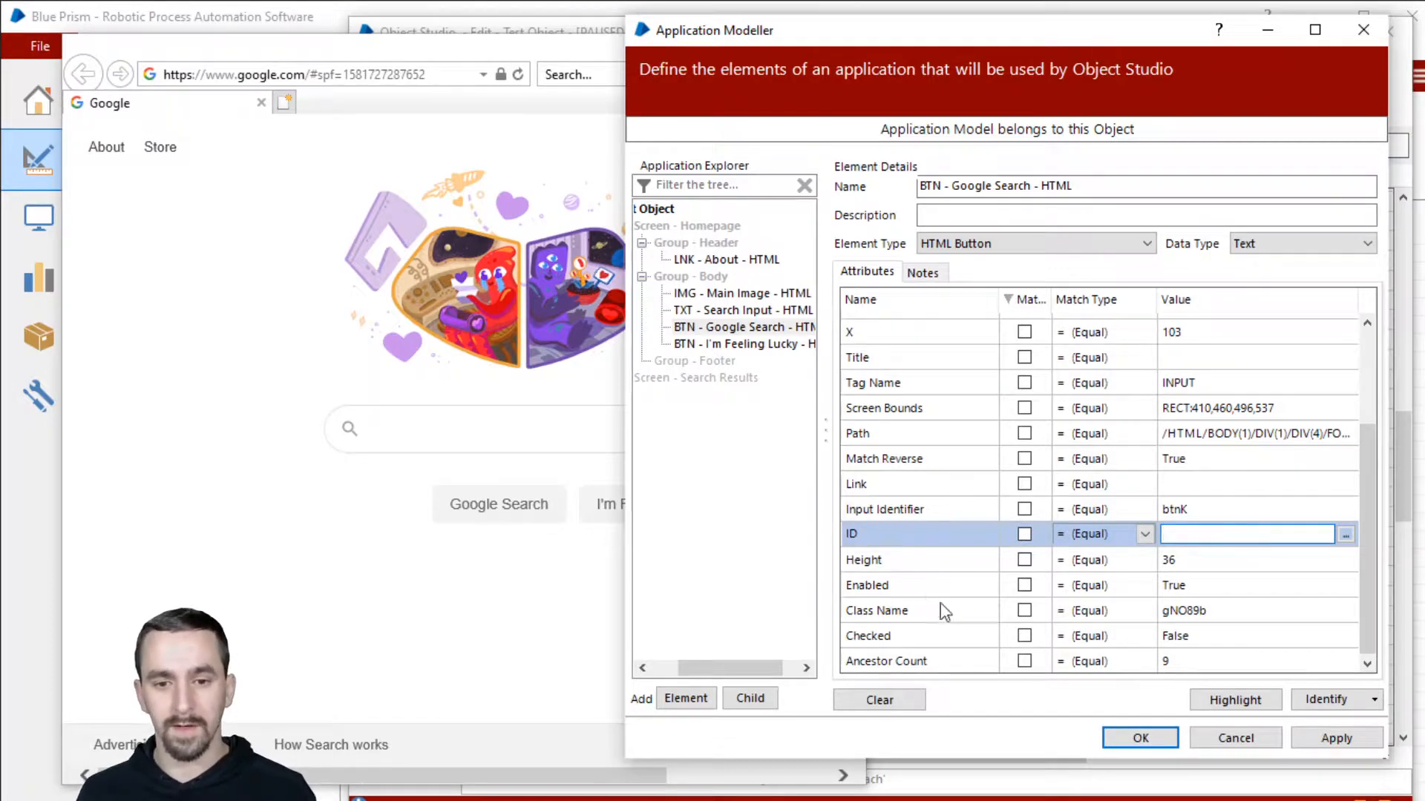
scroll(964, 475, "up", 2)
left_click(978, 425)
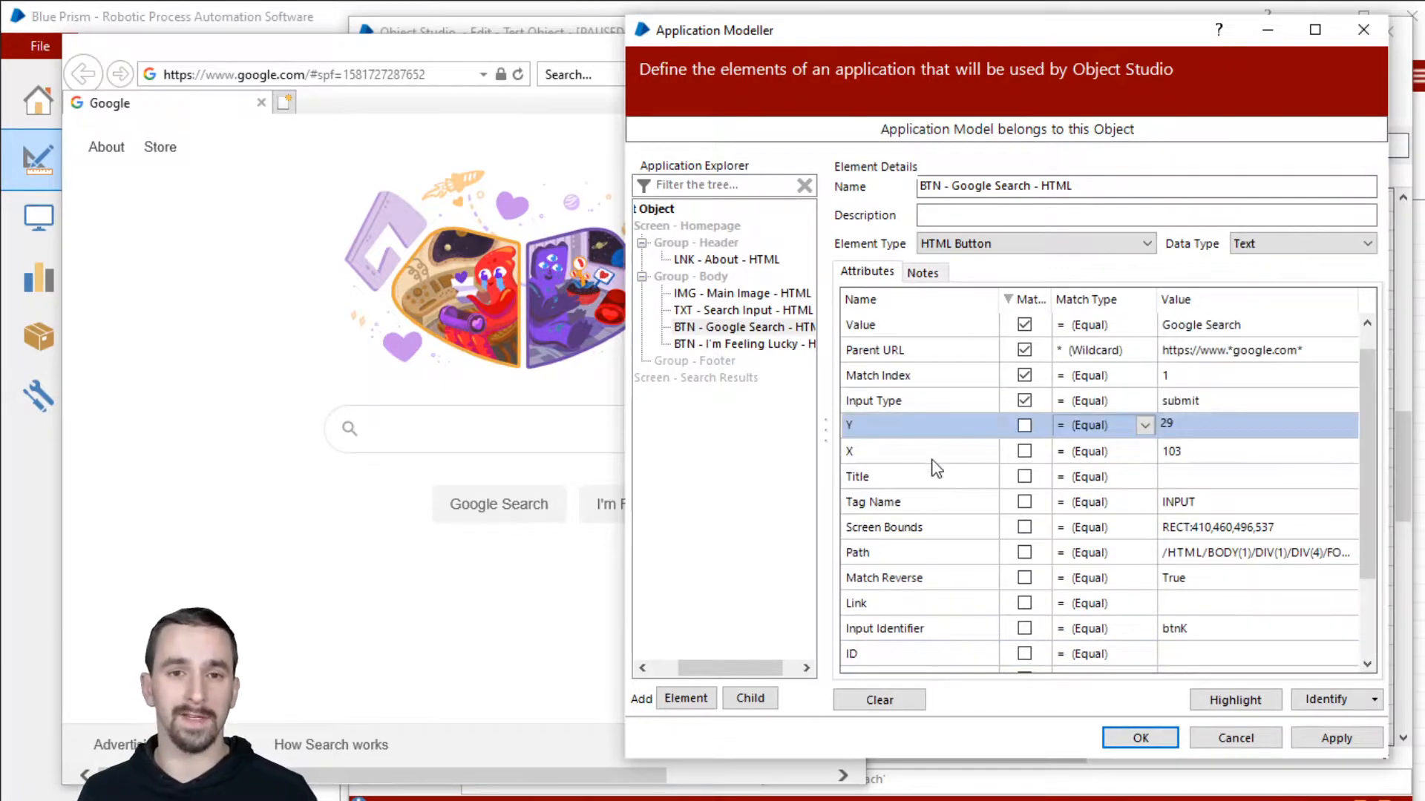
left_click(931, 457)
left_click(928, 425)
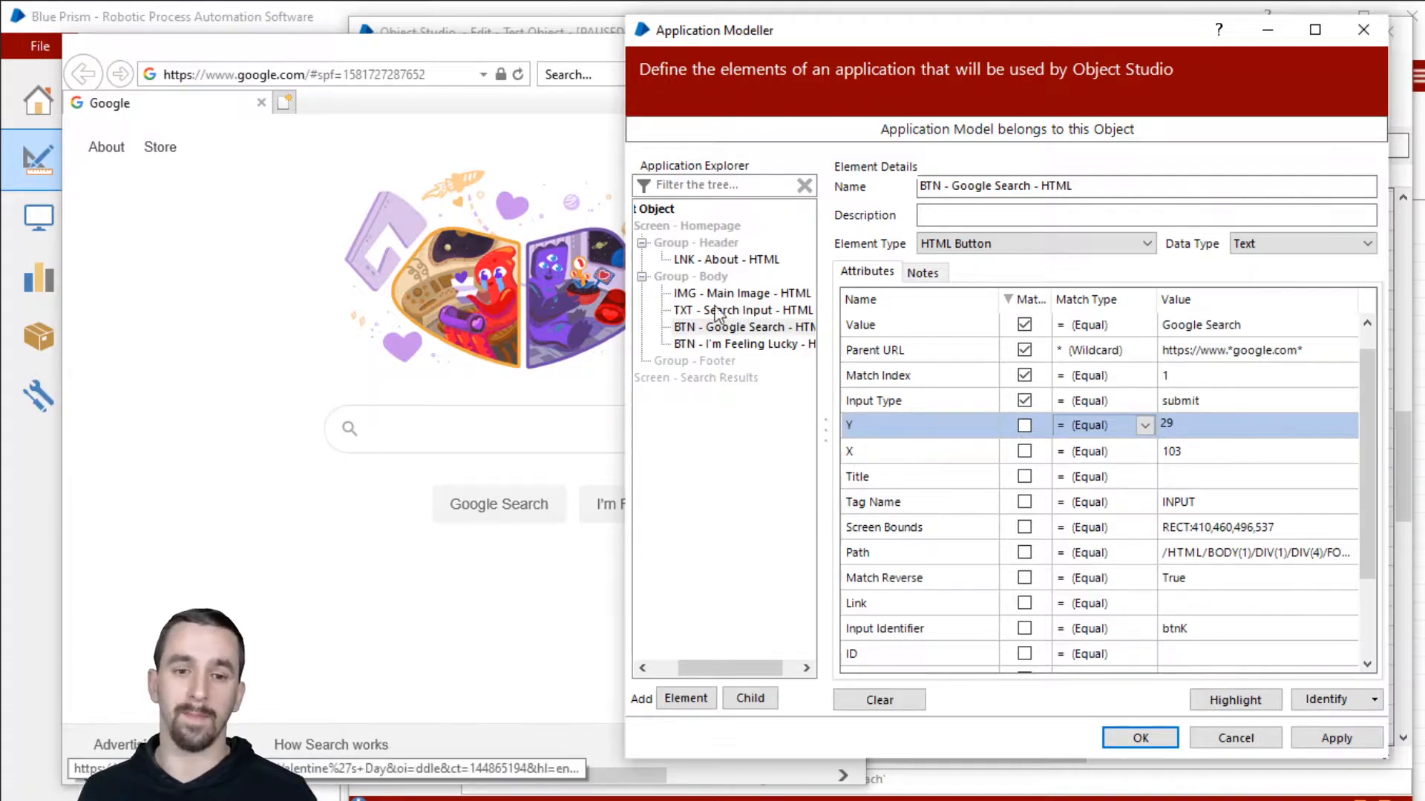
scroll(952, 527, "up", 2)
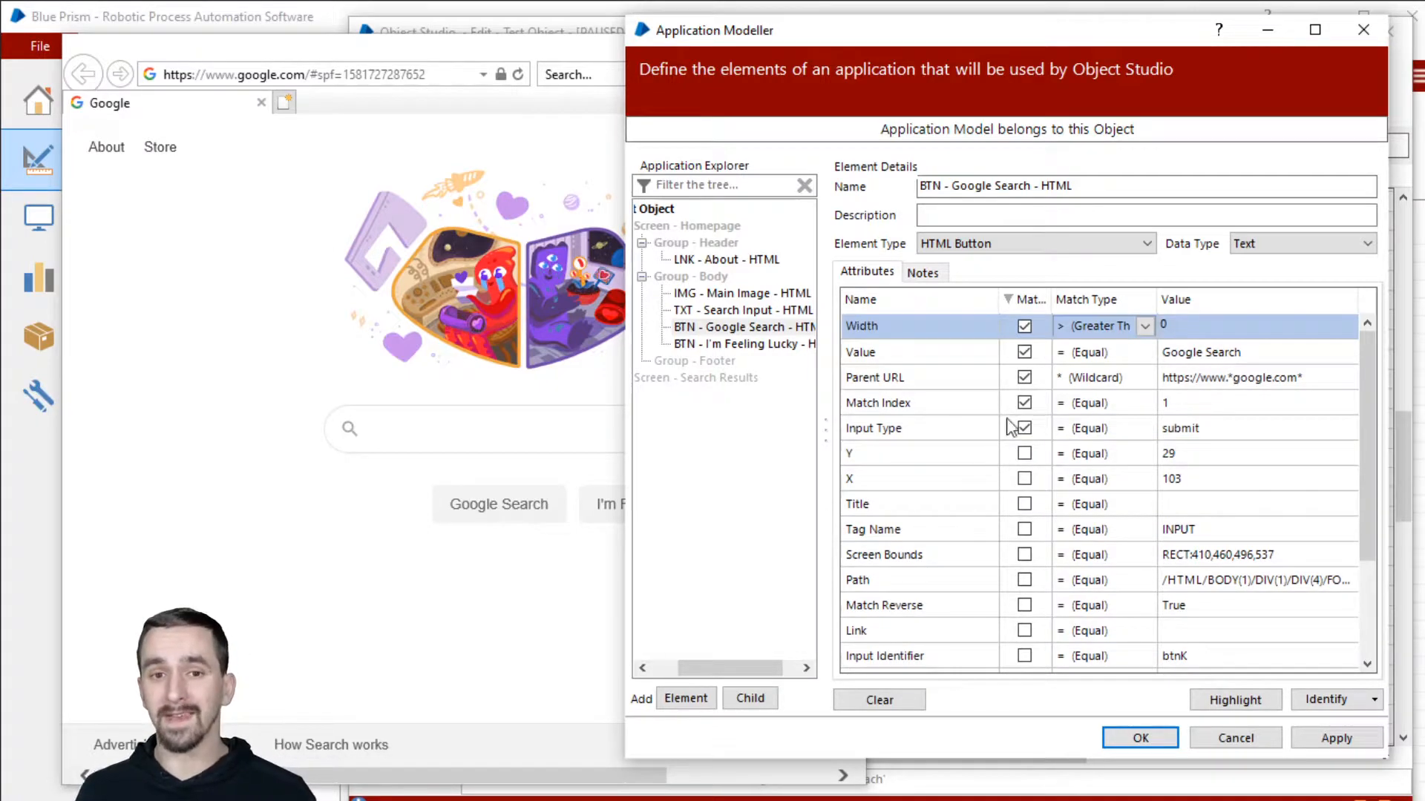
left_click(976, 350)
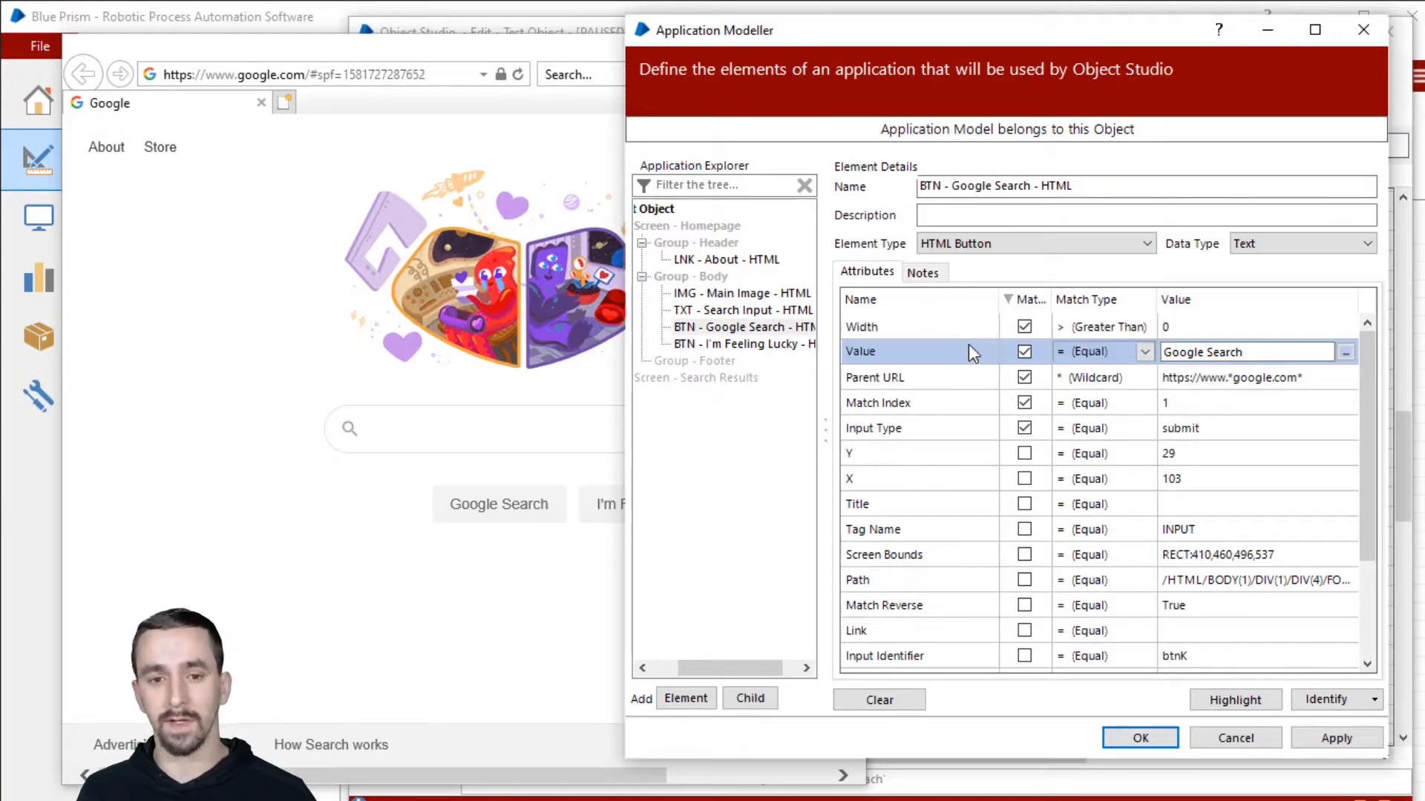
left_click(949, 324)
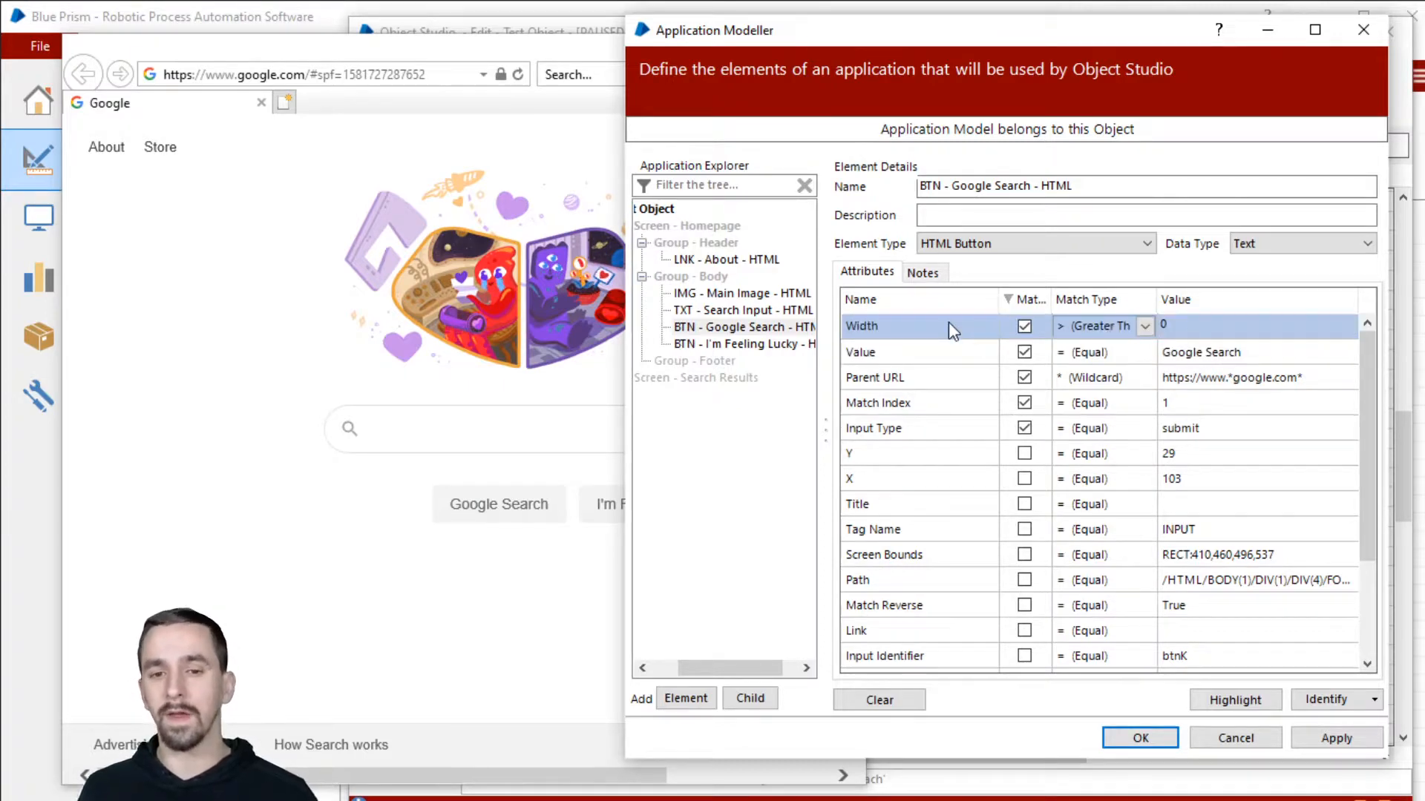